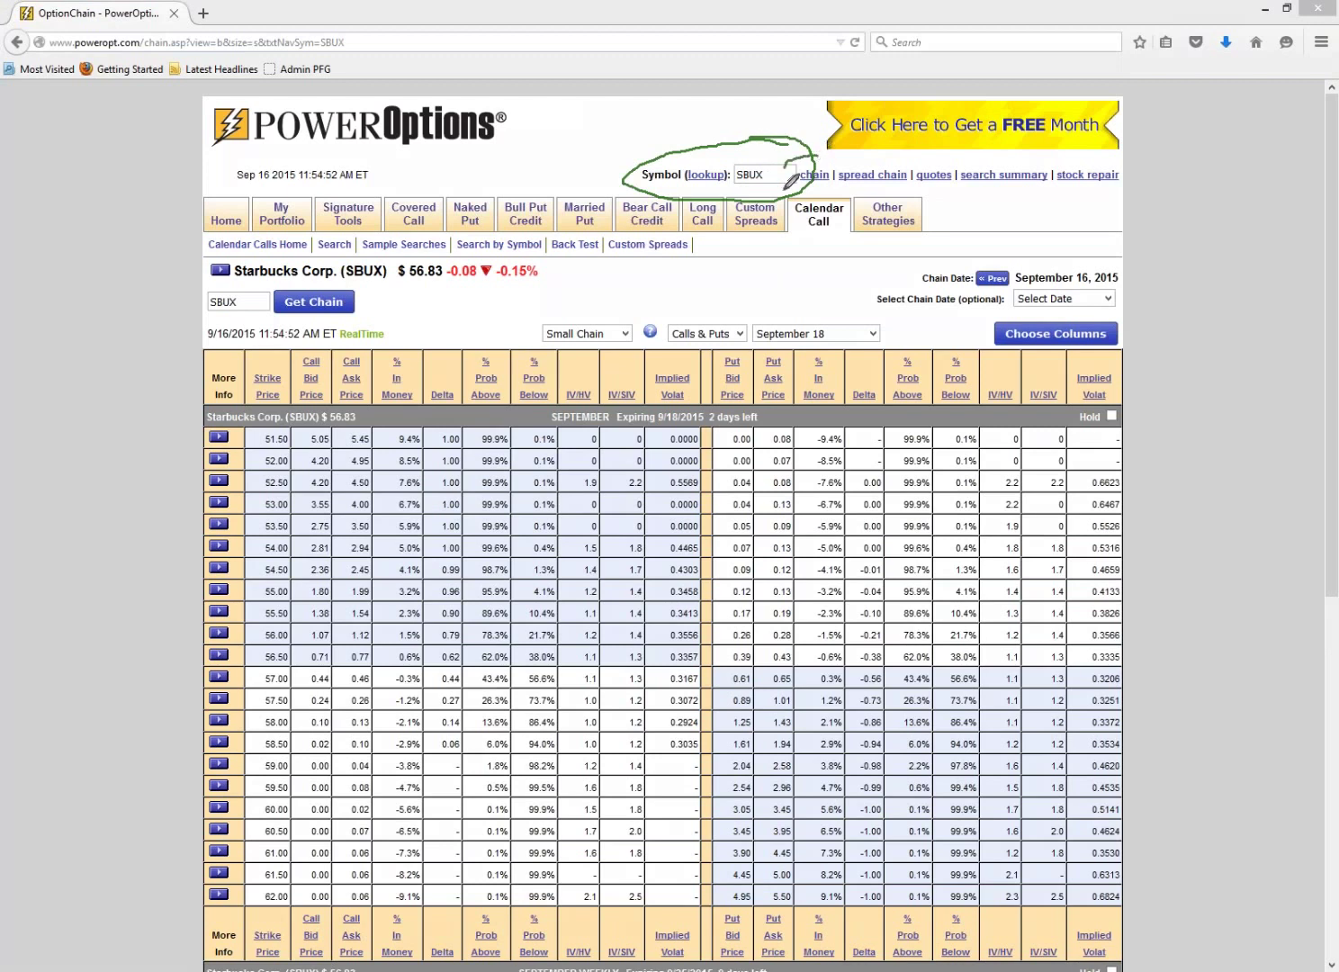
# - Load the SBUX historical option chain for August 13, 2015
pyautogui.moveTo(1100, 261)
pyautogui.mouseDown()
pyautogui.moveTo(928, 281)
pyautogui.moveTo(1100, 286)
pyautogui.moveTo(1136, 266)
pyautogui.moveTo(1094, 257)
pyautogui.mouseUp()
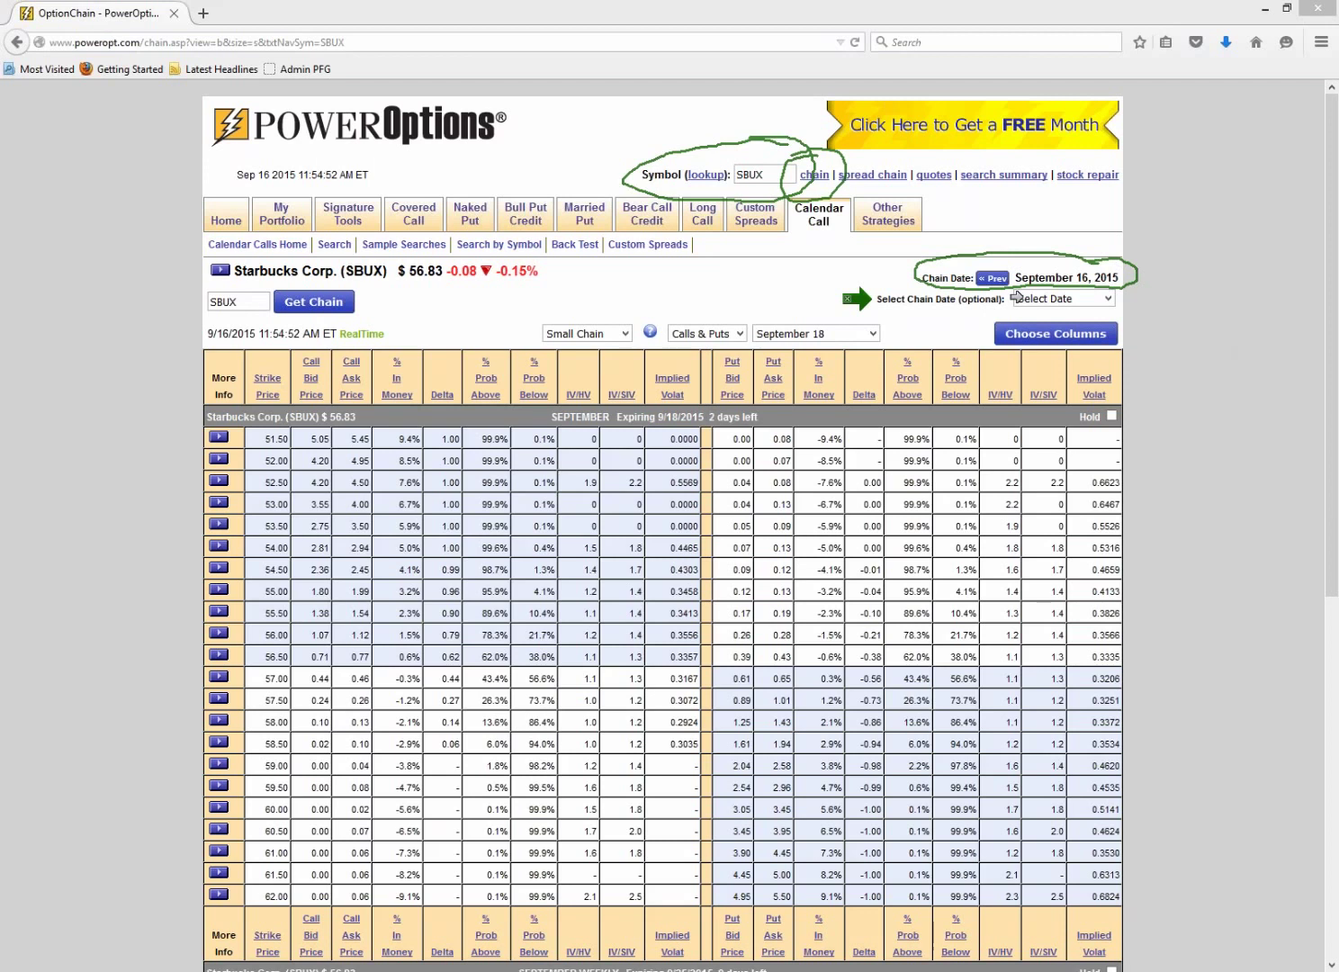
pyautogui.click(1109, 300)
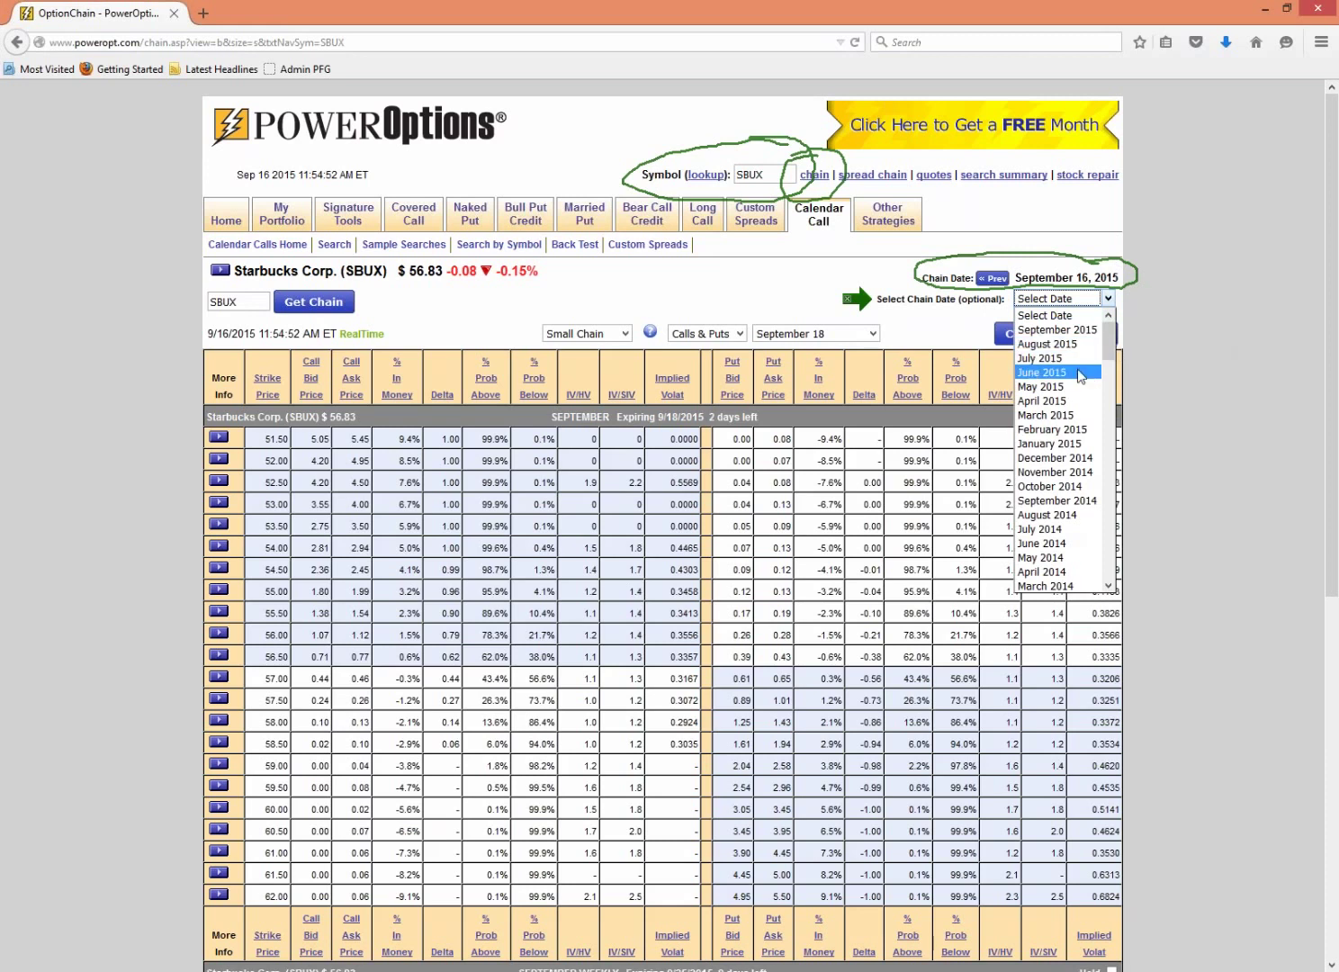
pyautogui.moveTo(1110, 344); pyautogui.dragTo(1115, 585)
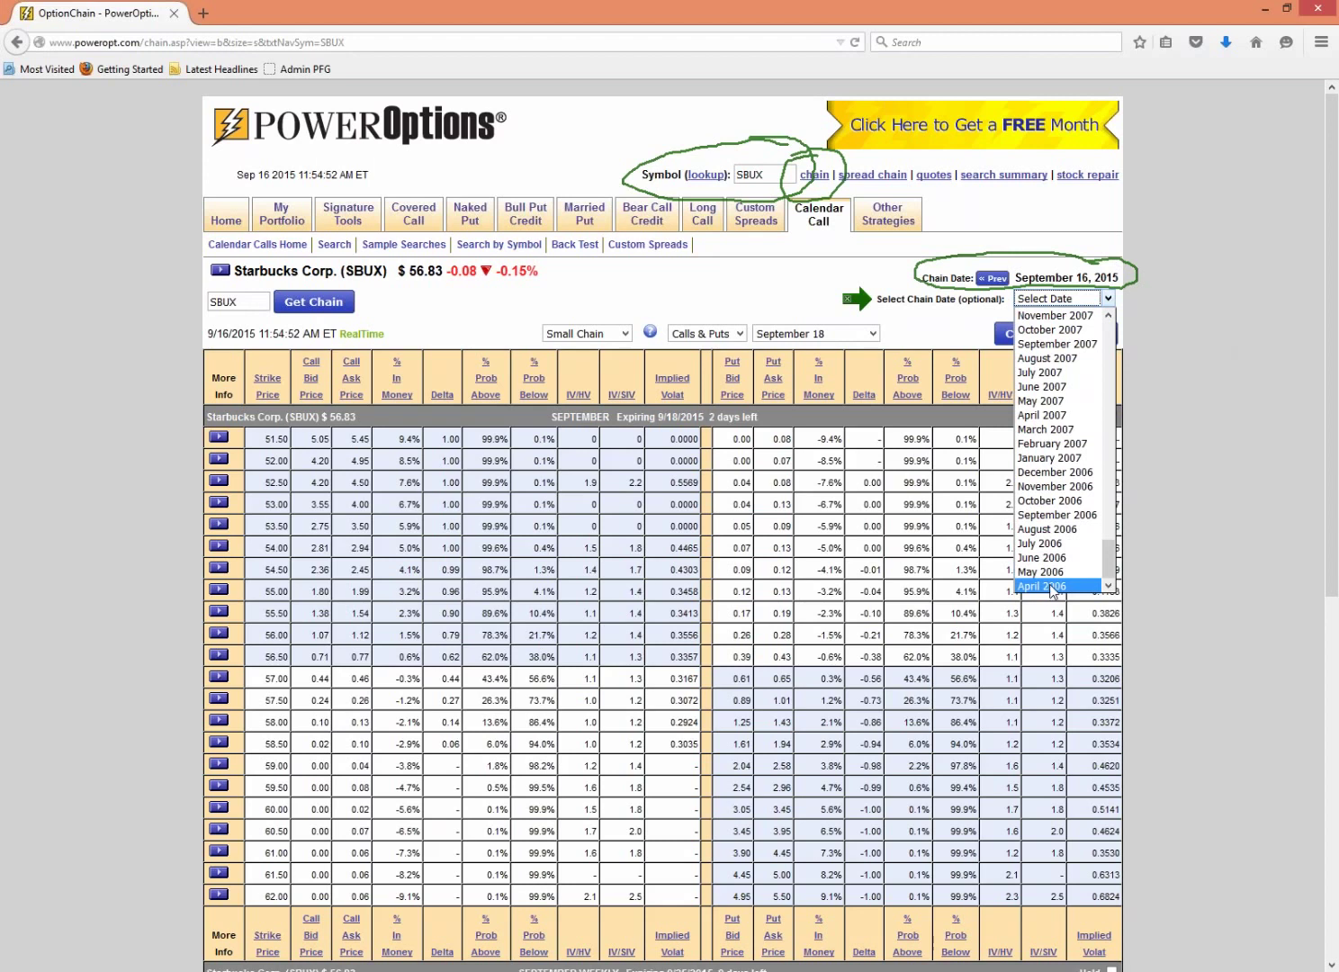
pyautogui.moveTo(1113, 573); pyautogui.dragTo(1155, 333)
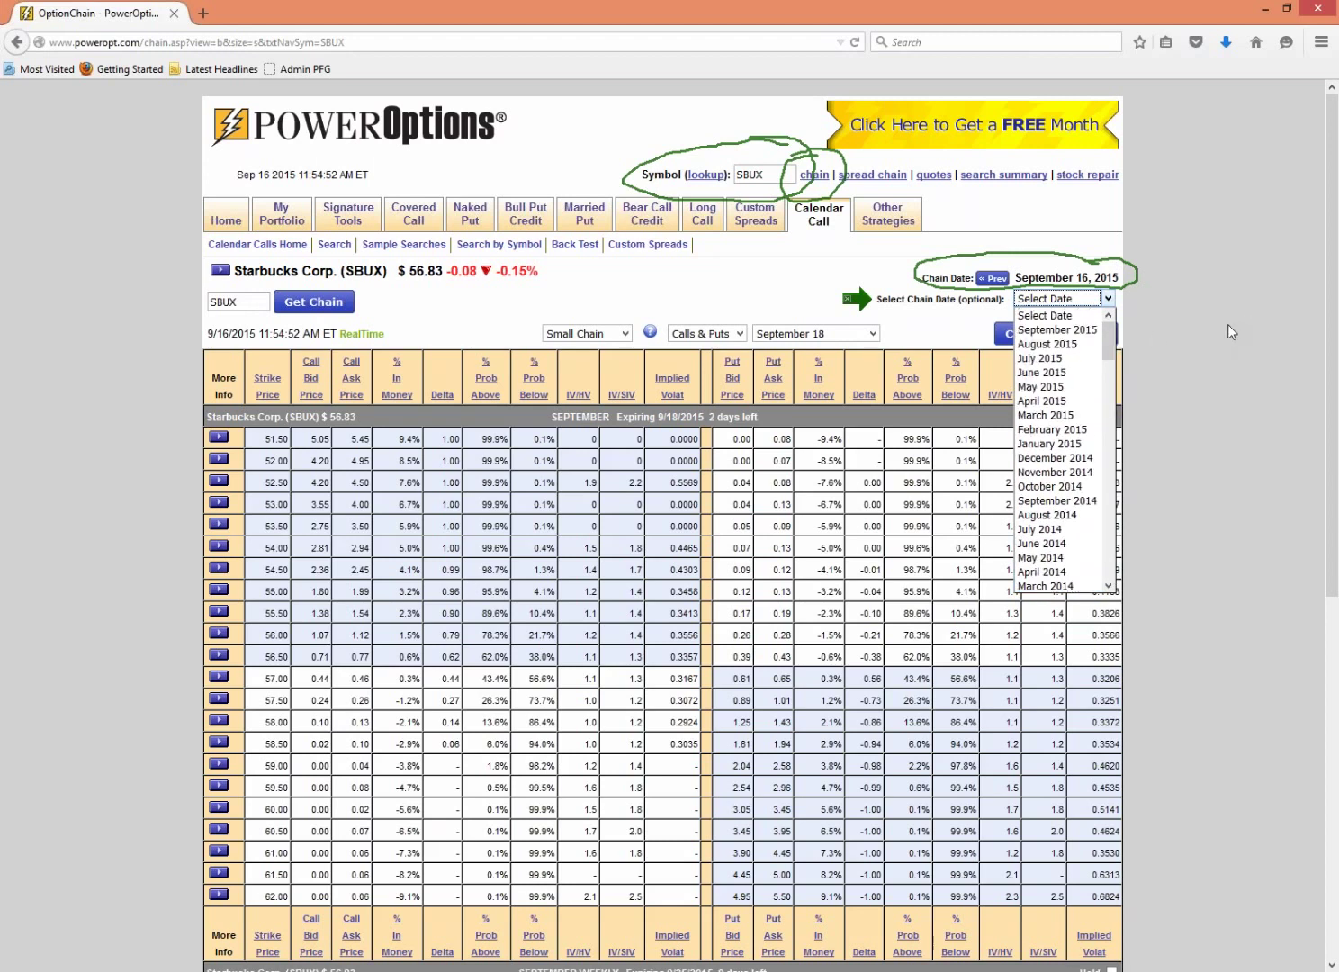
pyautogui.click(1080, 346)
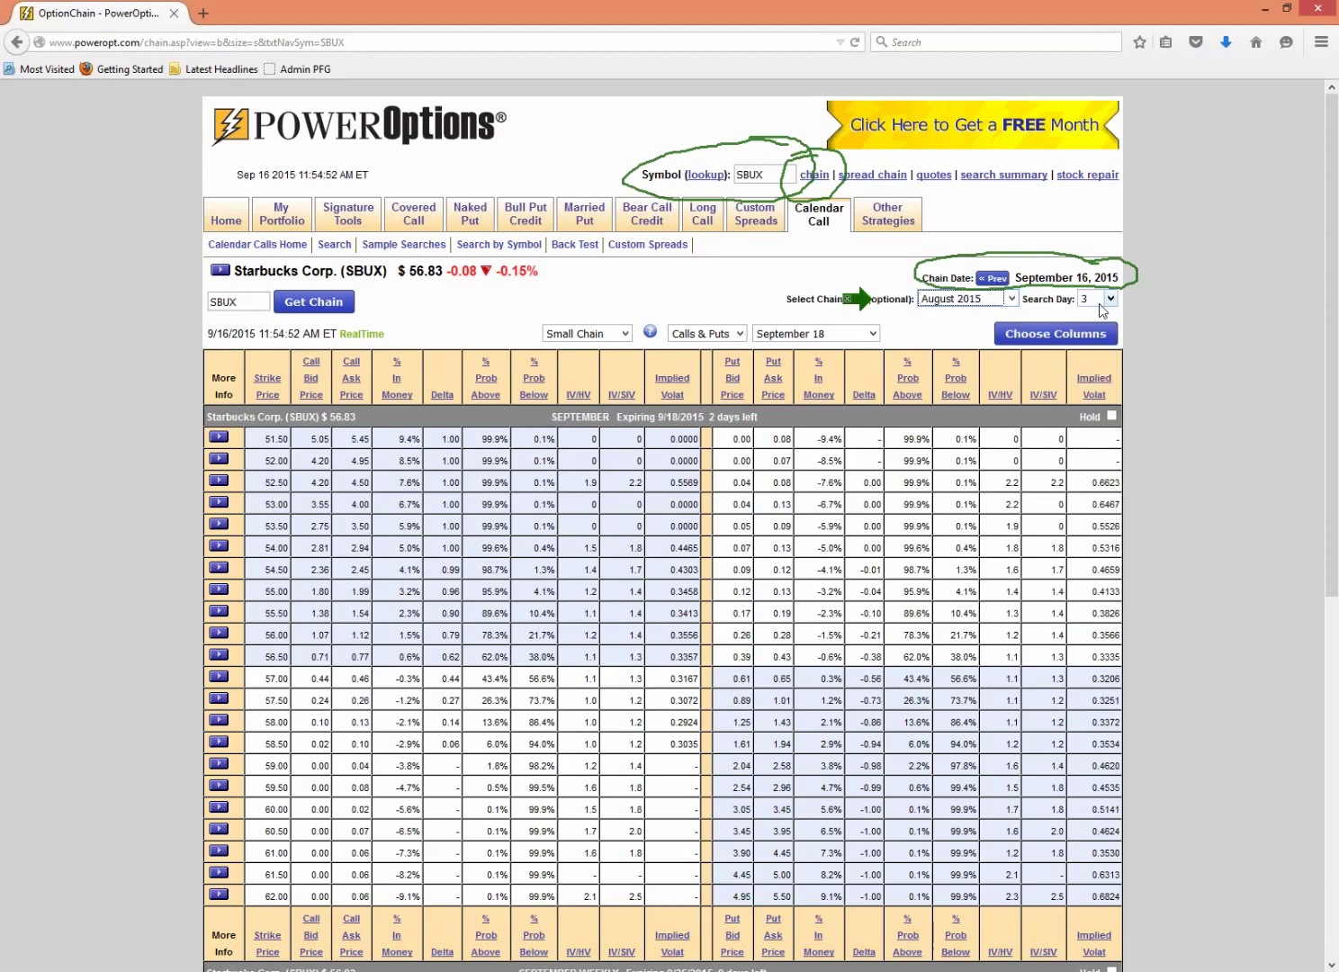
pyautogui.click(1101, 302)
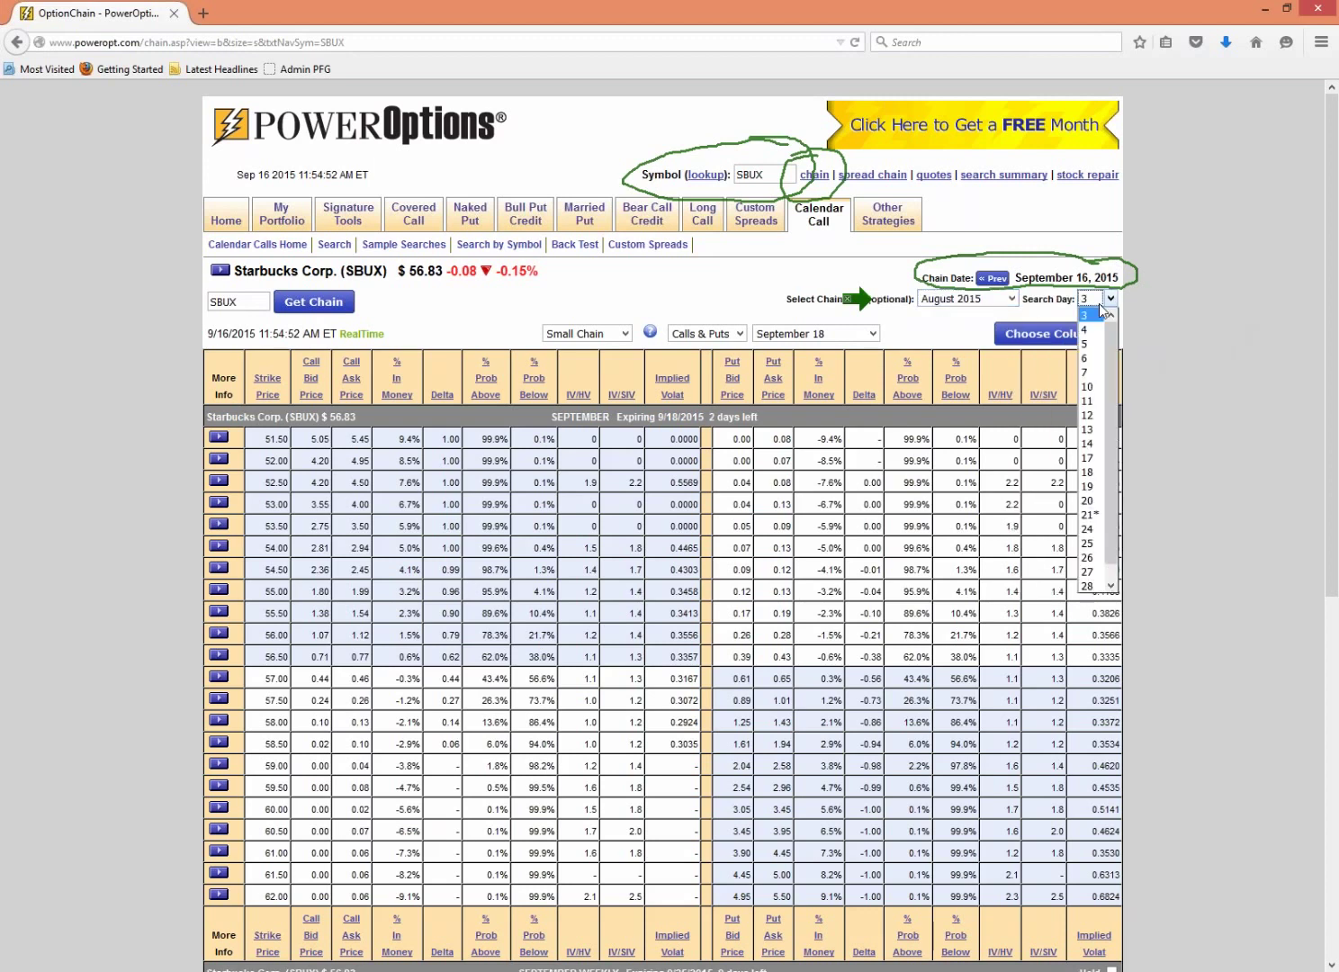
pyautogui.click(1102, 430)
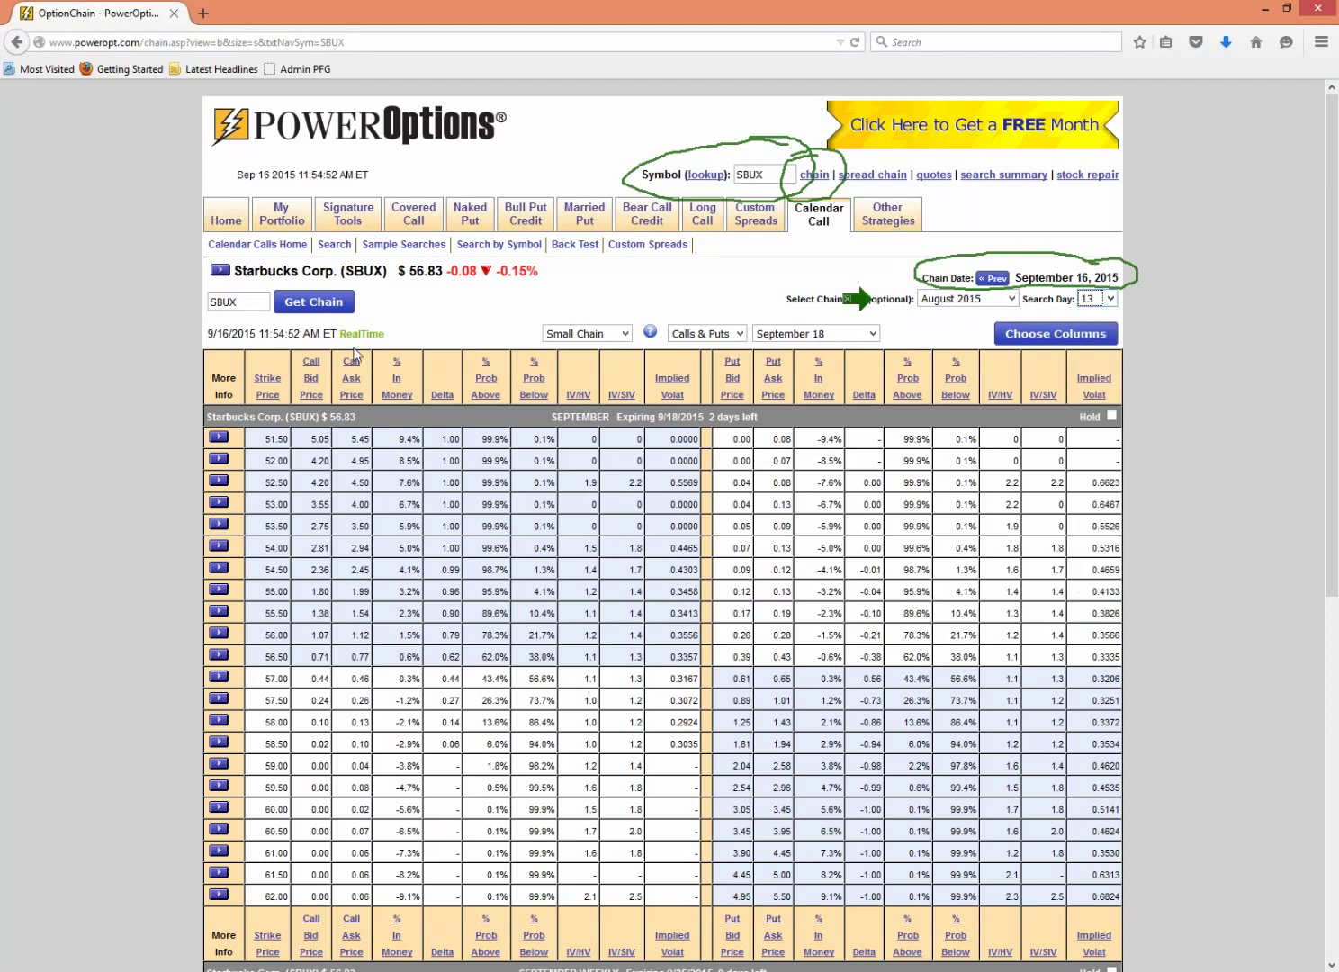
pyautogui.click(315, 304)
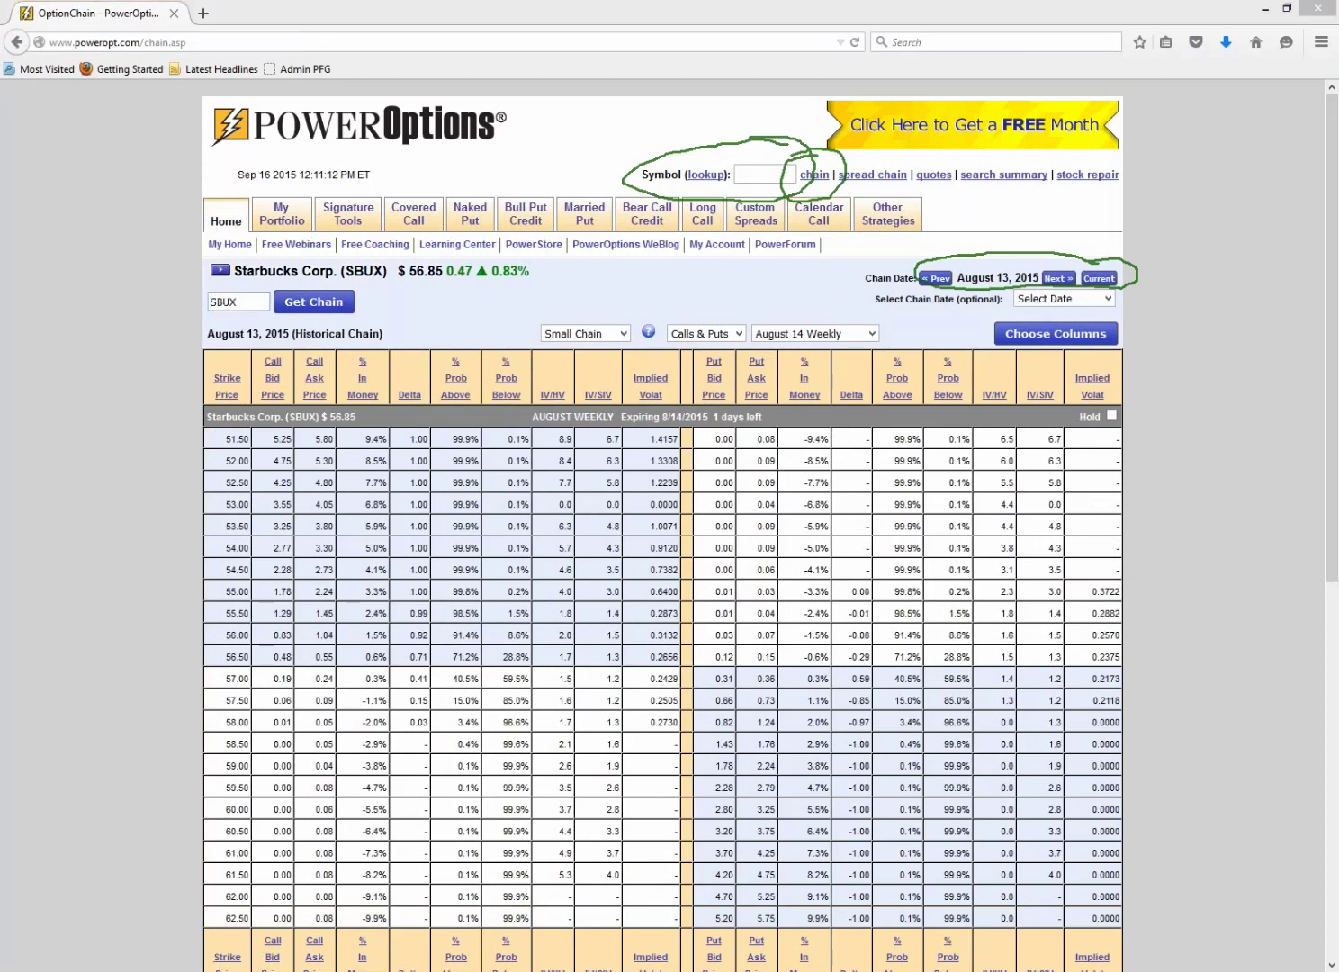
pyautogui.press('Escape')
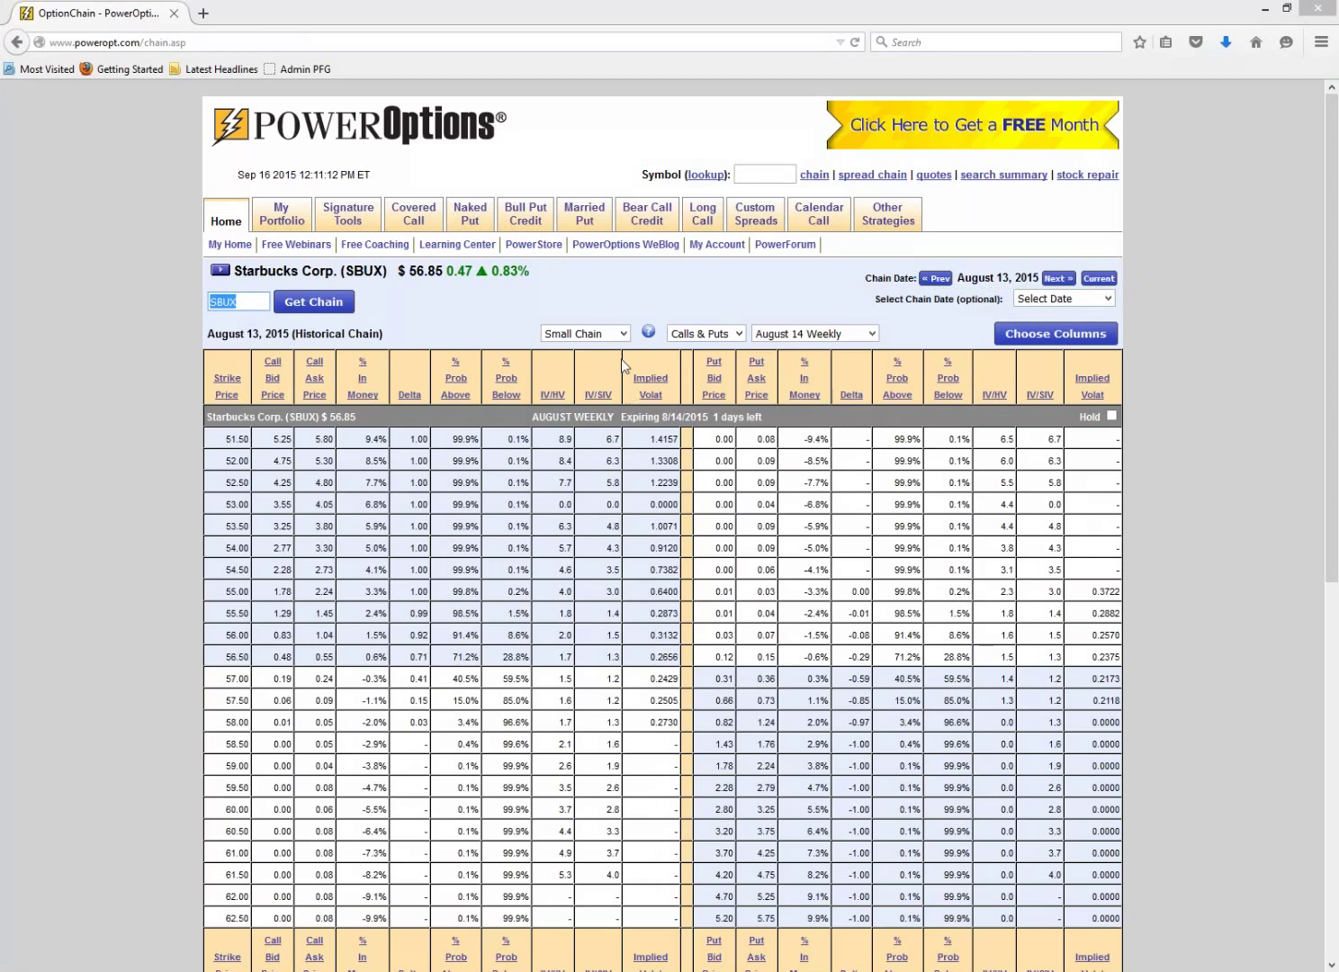
# - Limit the August 13 chain to Puts Only with the September 18 expiration and expand it to Medium Chain
pyautogui.moveTo(209, 331); pyautogui.dragTo(392, 338)
pyautogui.click(382, 374)
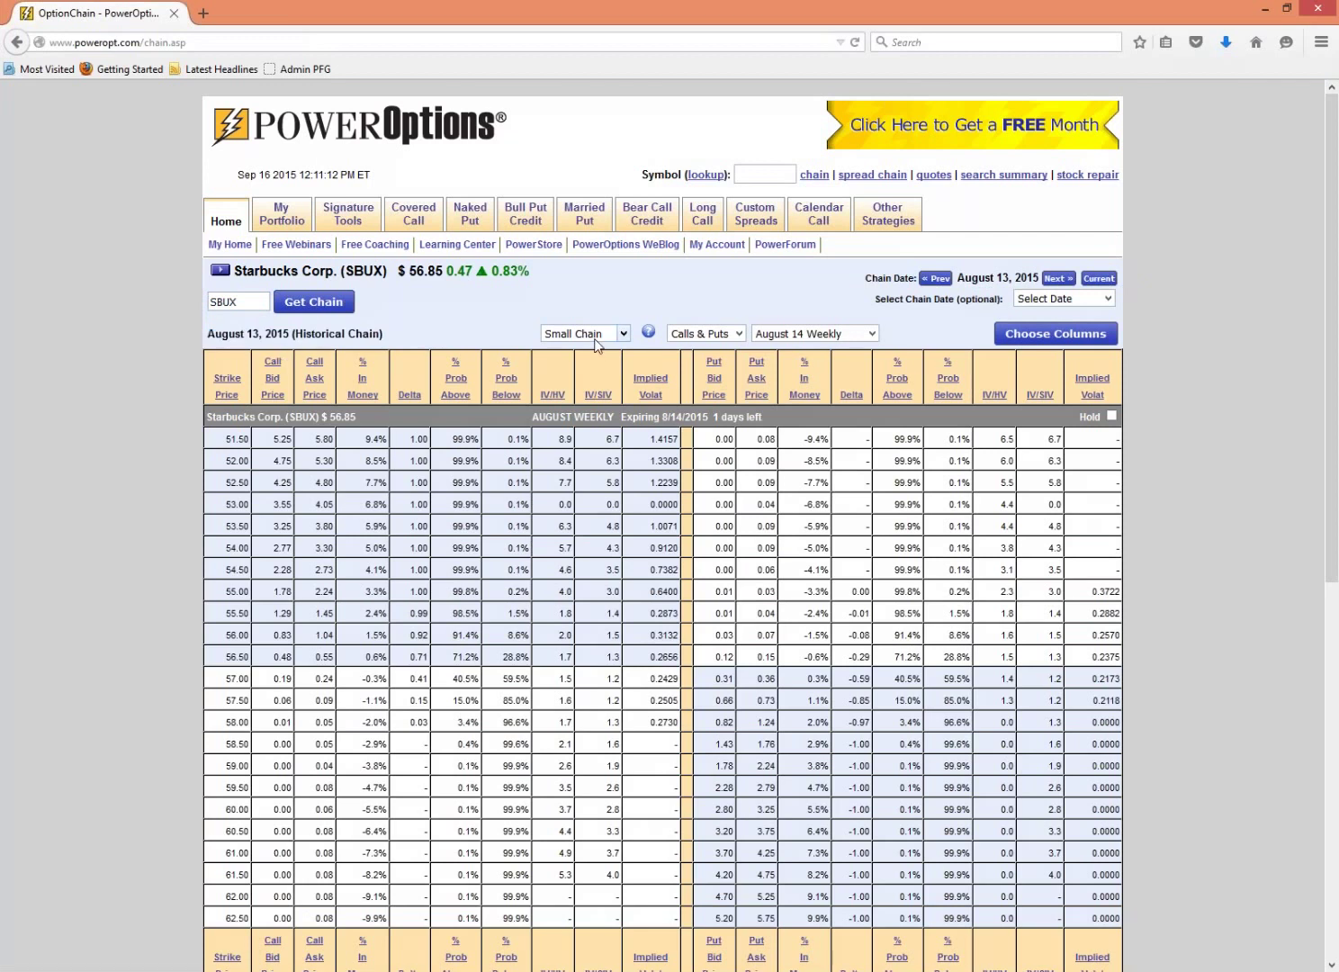
pyautogui.click(739, 335)
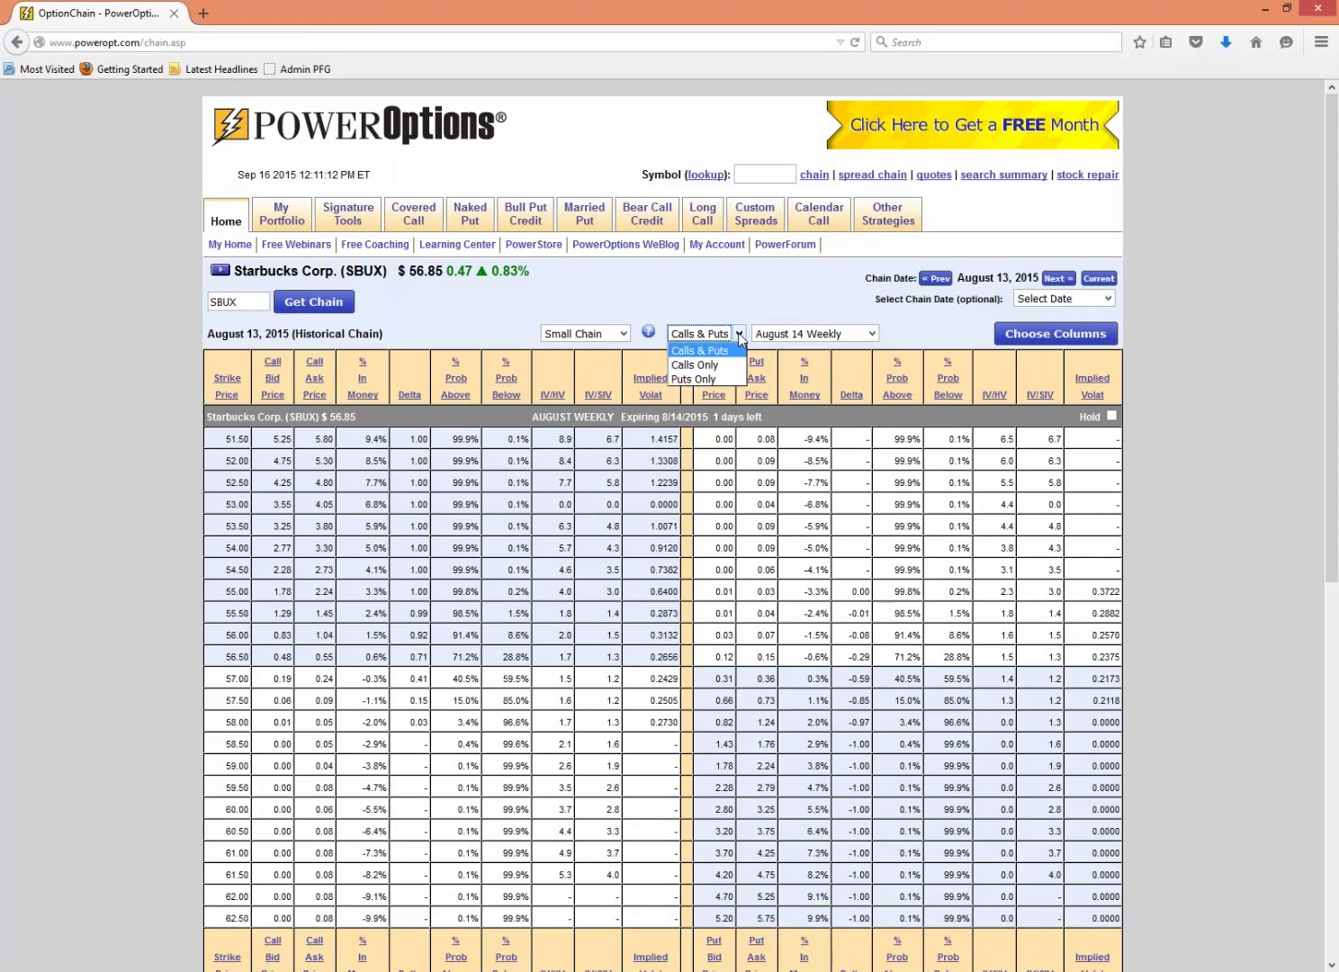
pyautogui.click(711, 379)
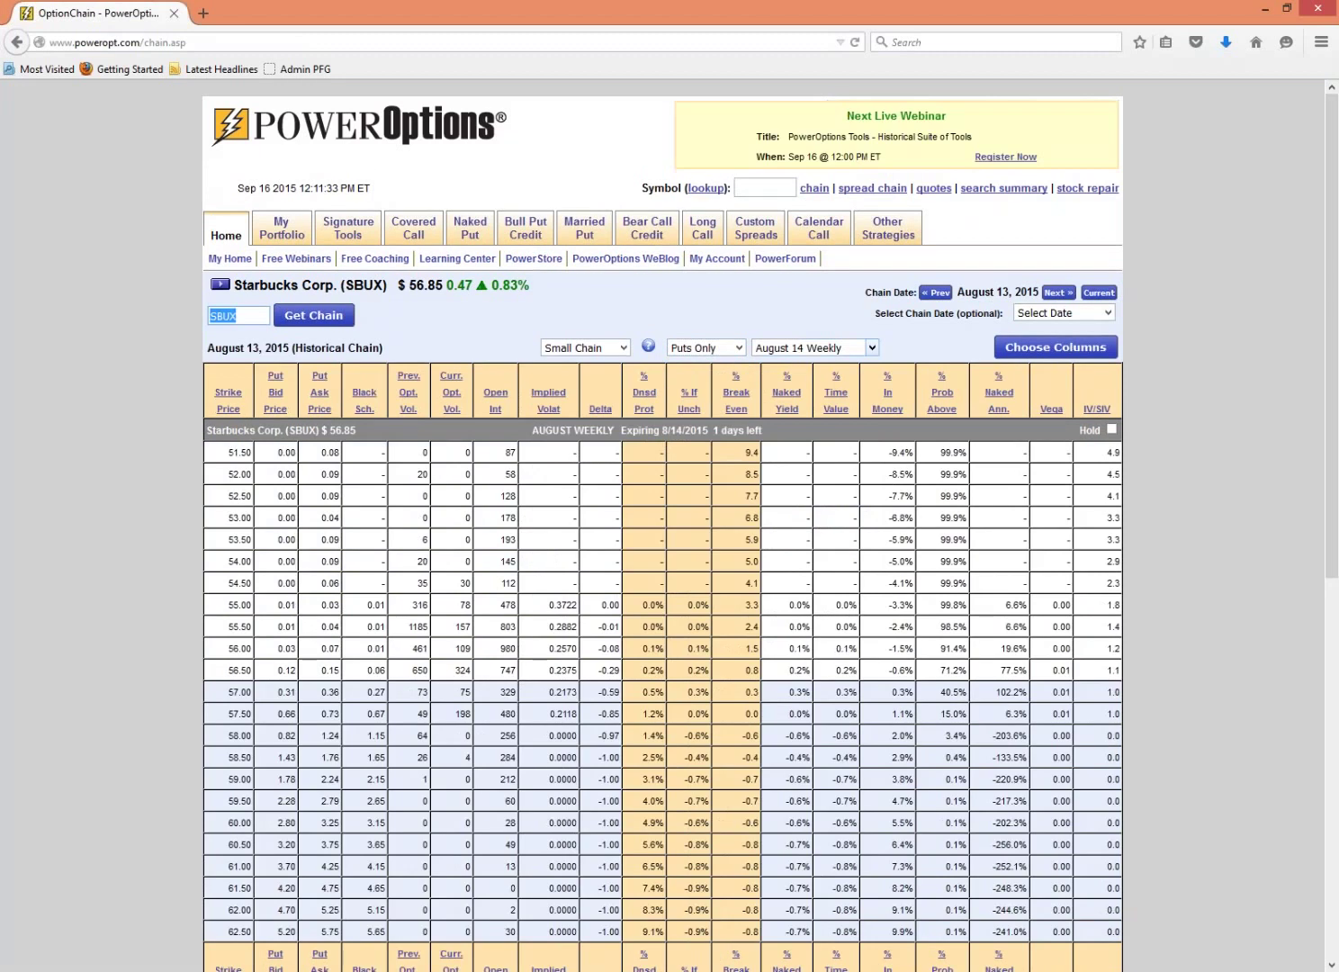
pyautogui.click(871, 348)
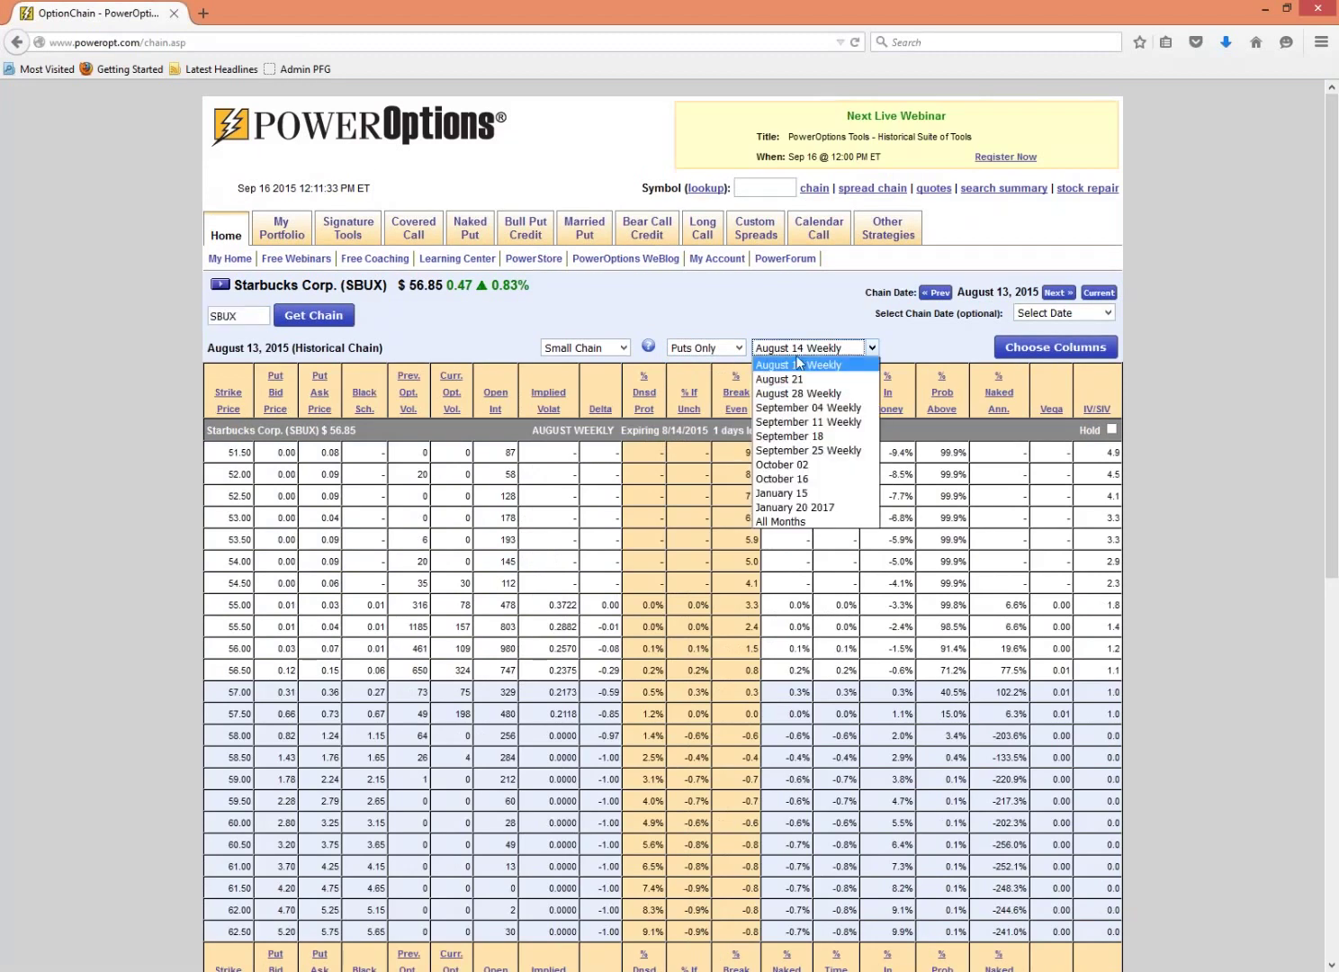
pyautogui.click(790, 437)
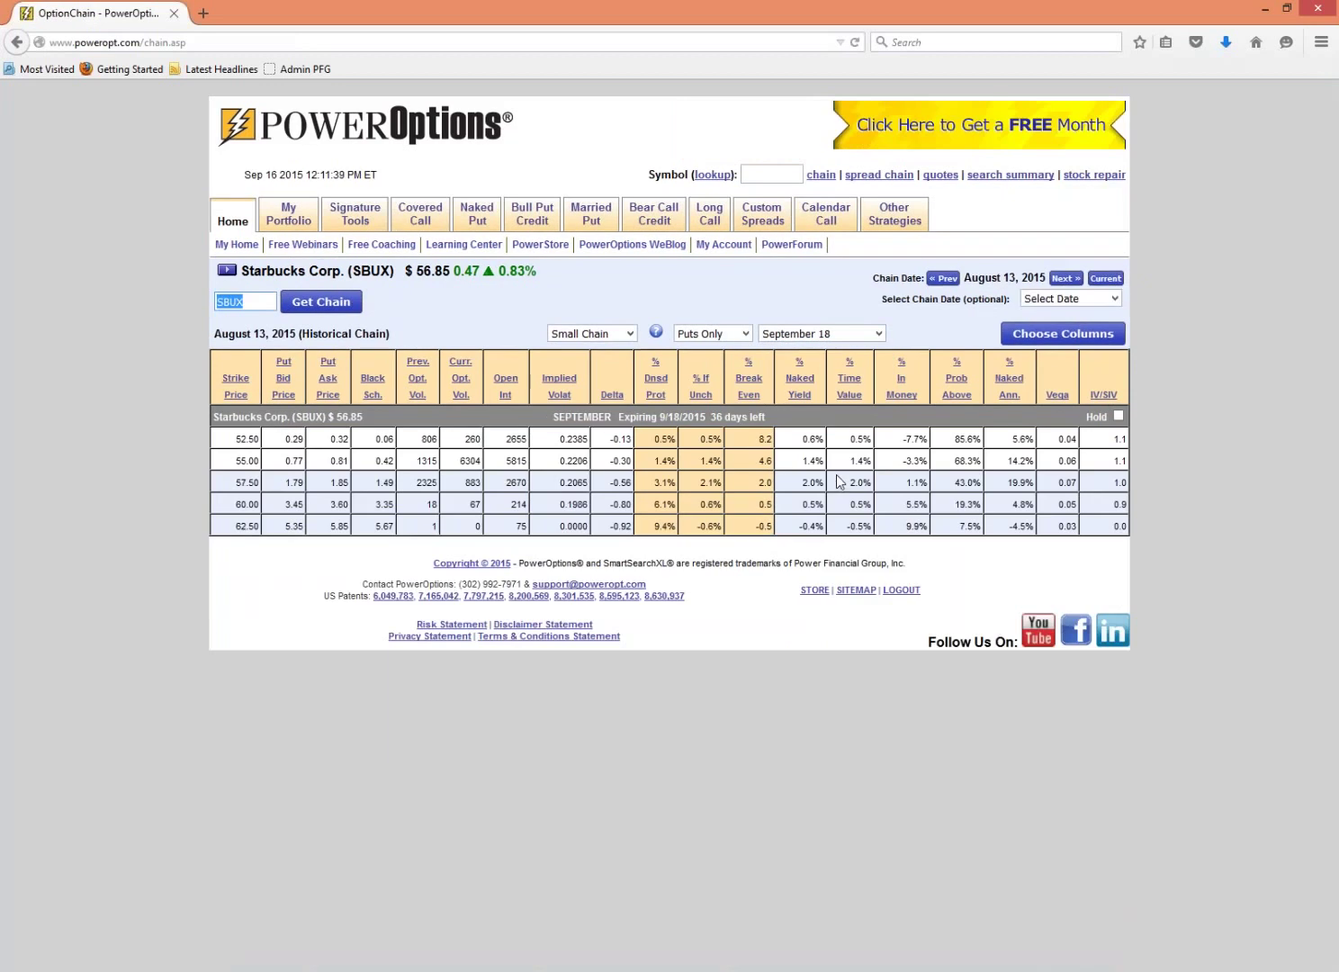
pyautogui.click(630, 334)
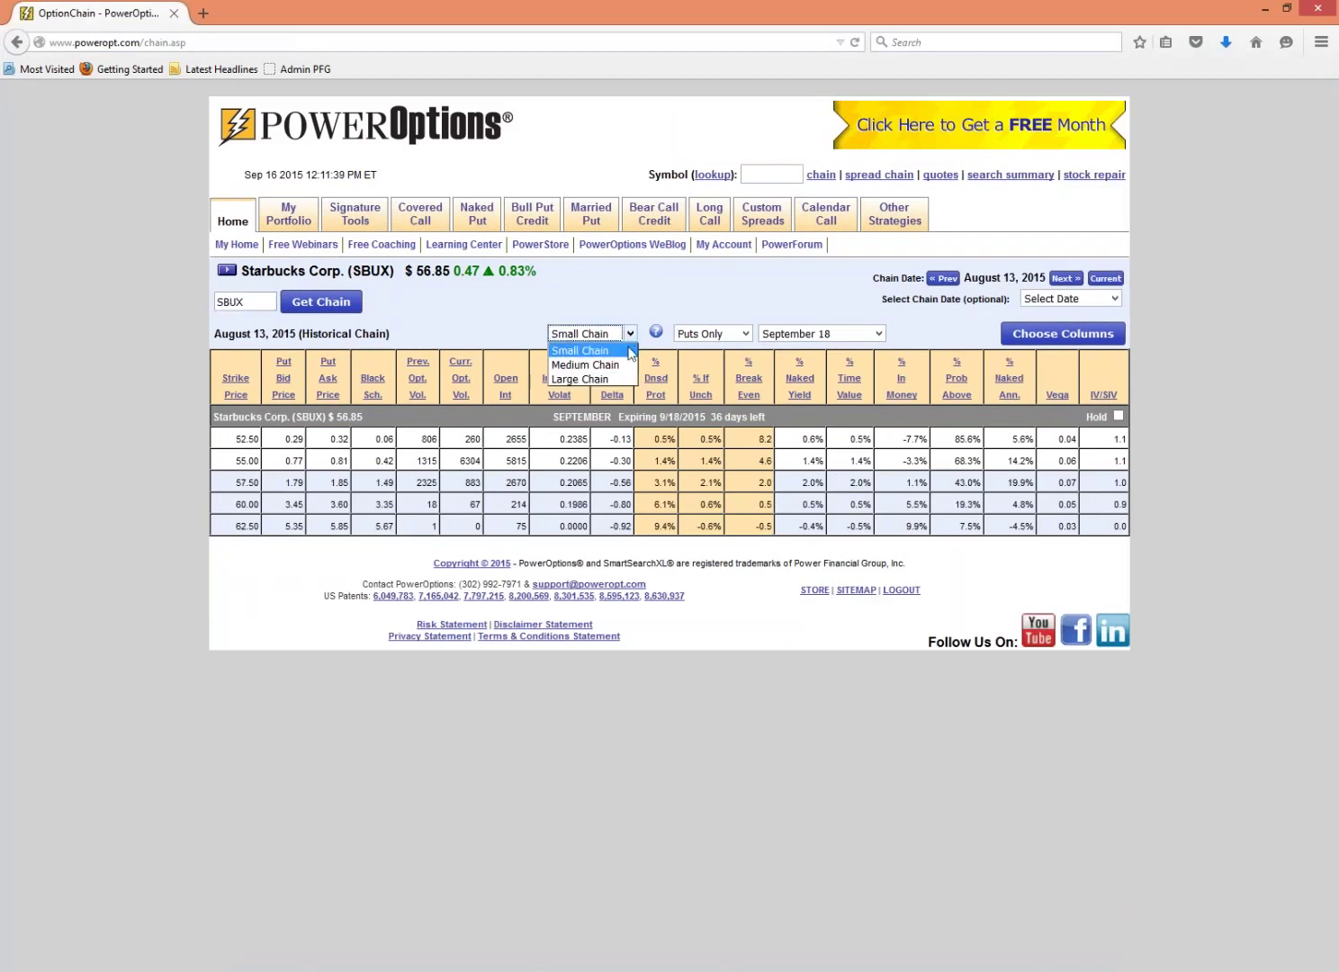
pyautogui.click(622, 367)
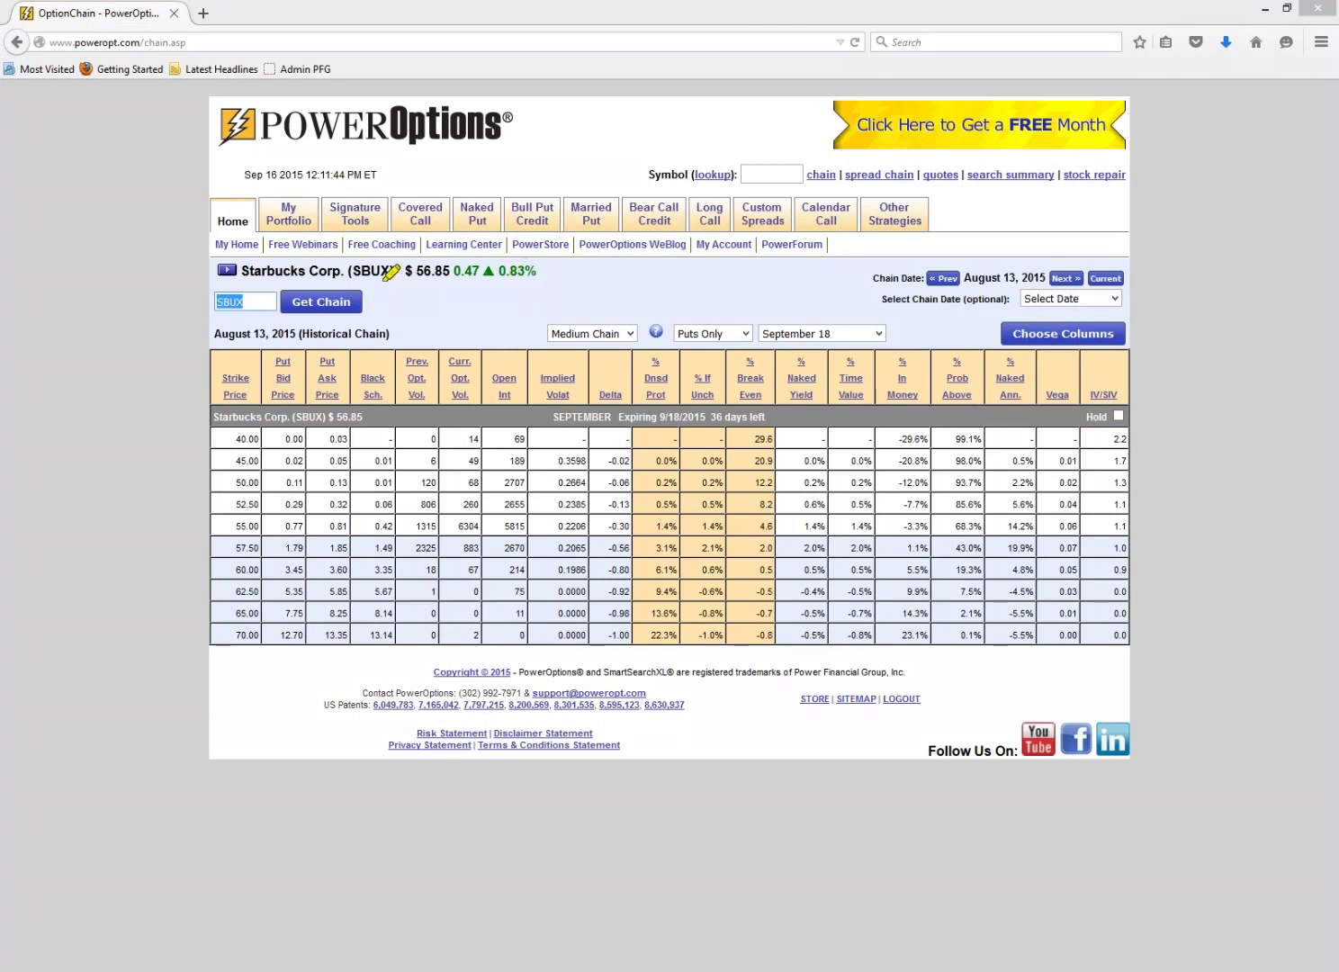
# - Examine the stock price and the 55.00 and 52.50 strike puts' bid and ask prices, returns and % In Money values
pyautogui.moveTo(390, 275); pyautogui.dragTo(517, 286)
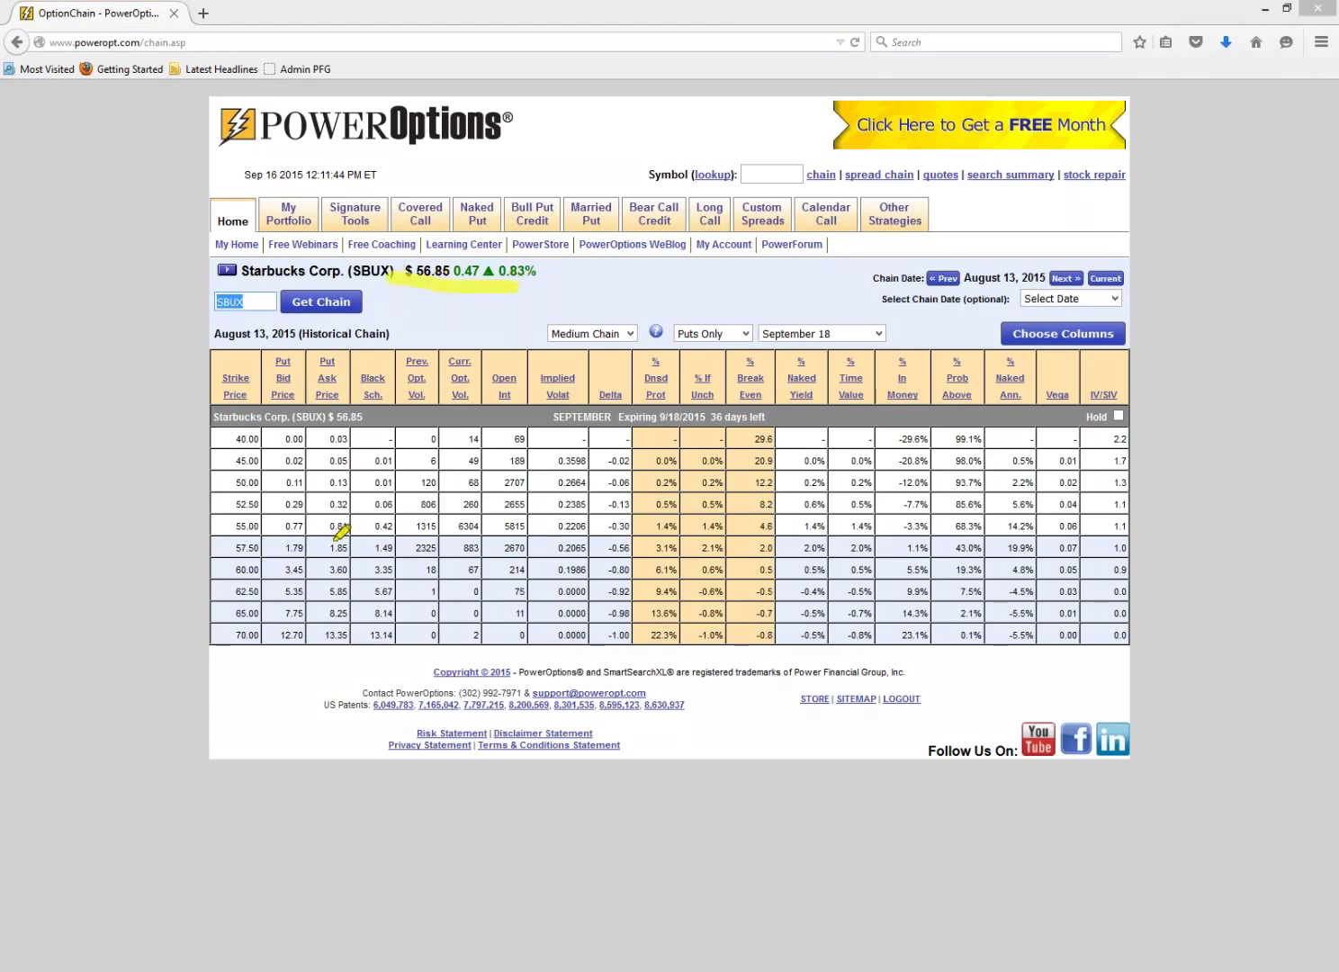
pyautogui.moveTo(218, 525); pyautogui.dragTo(261, 526)
pyautogui.press('Escape')
pyautogui.moveTo(248, 513)
pyautogui.mouseDown()
pyautogui.moveTo(221, 527)
pyautogui.moveTo(257, 533)
pyautogui.moveTo(259, 513)
pyautogui.mouseUp()
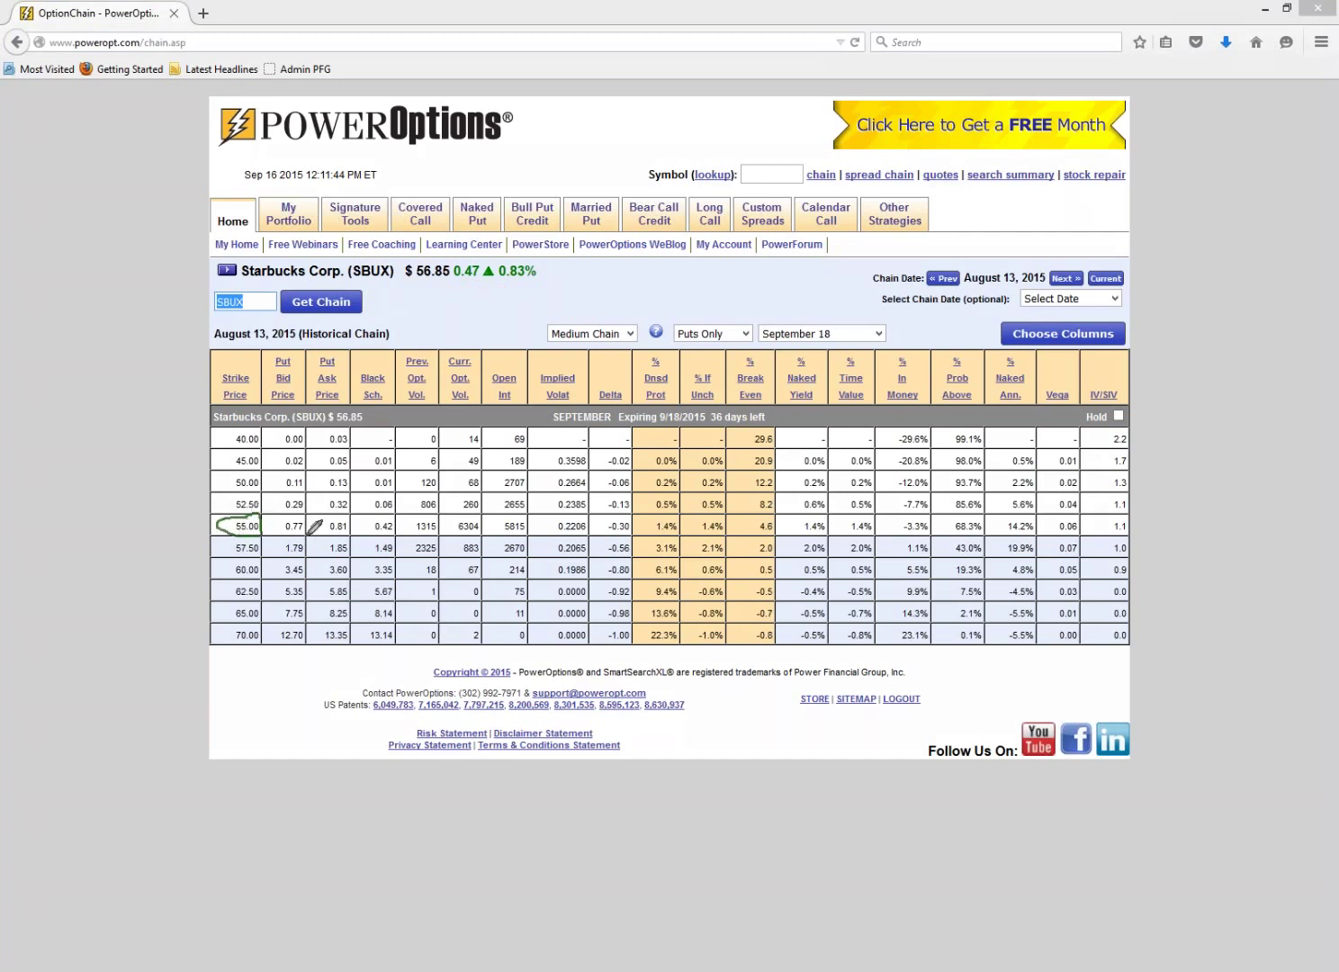
pyautogui.moveTo(309, 525); pyautogui.dragTo(331, 526)
pyautogui.moveTo(675, 518)
pyautogui.mouseDown()
pyautogui.moveTo(649, 525)
pyautogui.moveTo(664, 544)
pyautogui.moveTo(690, 524)
pyautogui.mouseUp()
pyautogui.moveTo(936, 516)
pyautogui.mouseDown()
pyautogui.moveTo(899, 510)
pyautogui.moveTo(891, 533)
pyautogui.moveTo(932, 538)
pyautogui.moveTo(936, 515)
pyautogui.mouseUp()
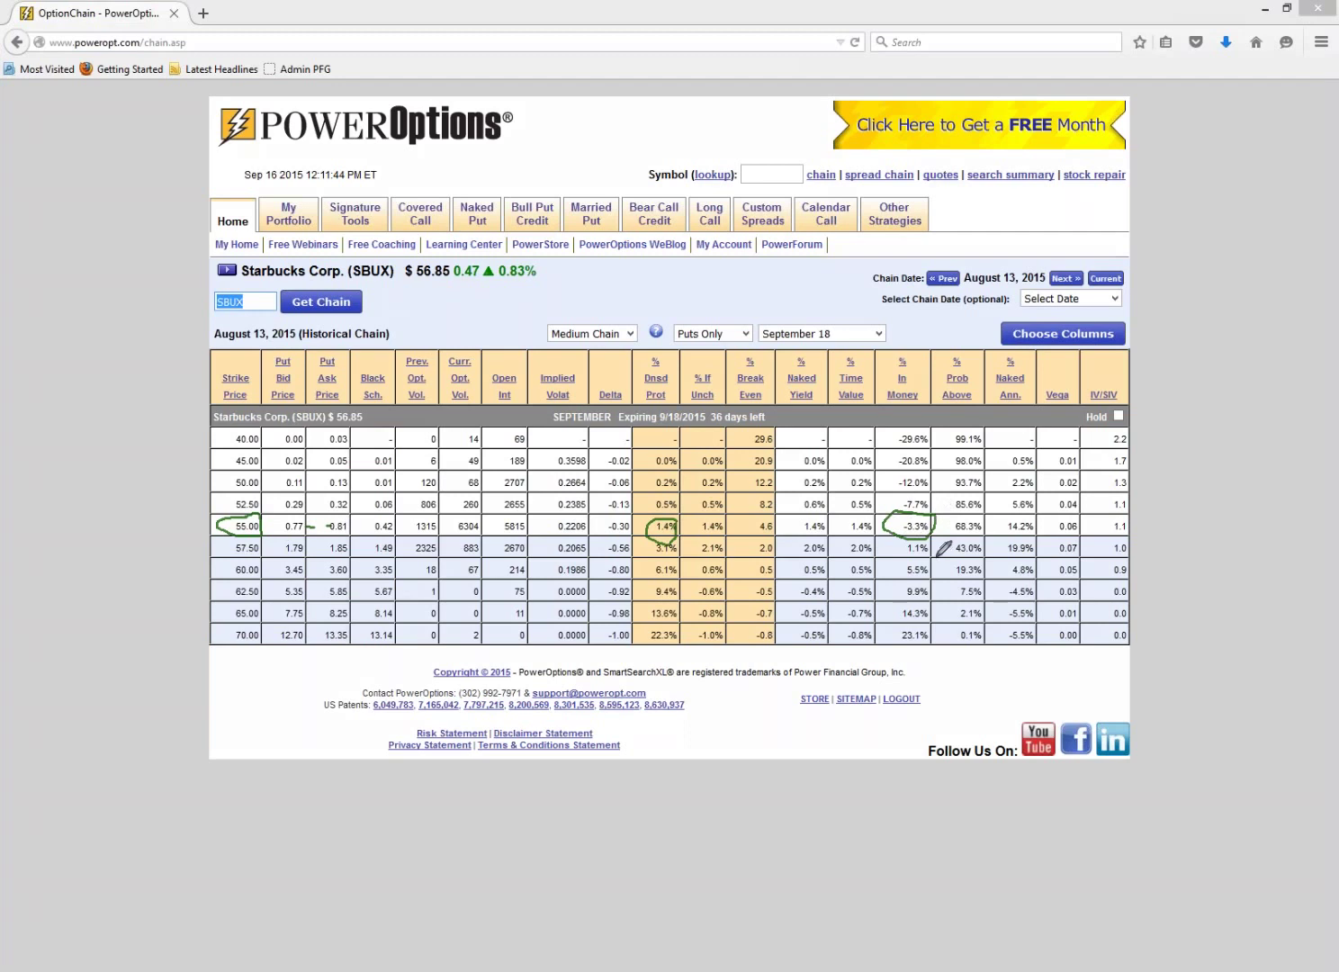
pyautogui.moveTo(932, 483)
pyautogui.mouseDown()
pyautogui.moveTo(887, 503)
pyautogui.moveTo(923, 521)
pyautogui.moveTo(936, 486)
pyautogui.mouseUp()
pyautogui.moveTo(266, 501); pyautogui.dragTo(275, 504)
pyautogui.moveTo(719, 493)
pyautogui.mouseDown()
pyautogui.moveTo(686, 501)
pyautogui.moveTo(699, 514)
pyautogui.moveTo(727, 505)
pyautogui.mouseUp()
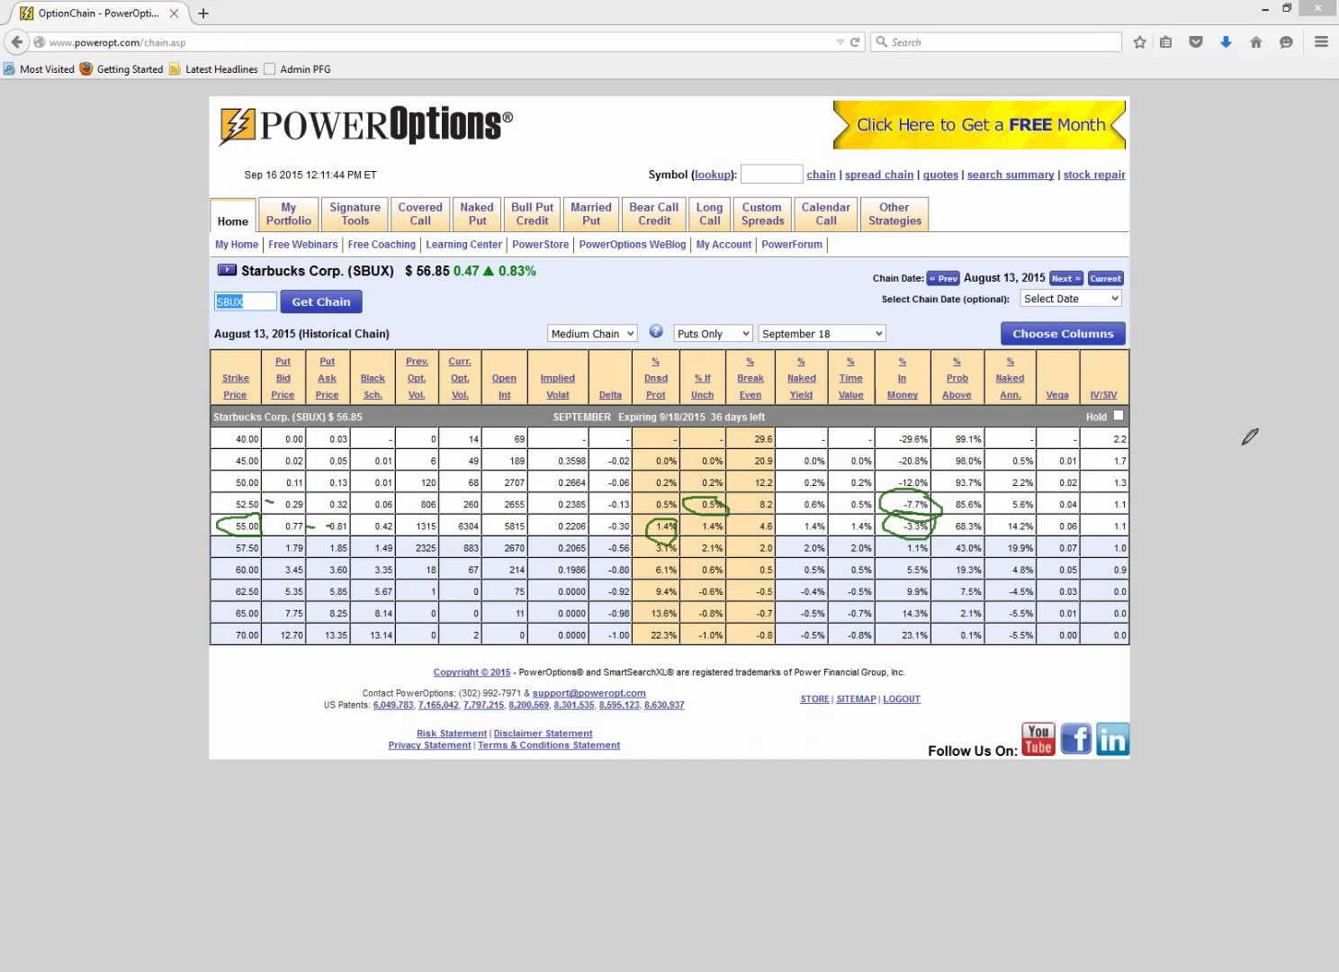
pyautogui.press('Escape')
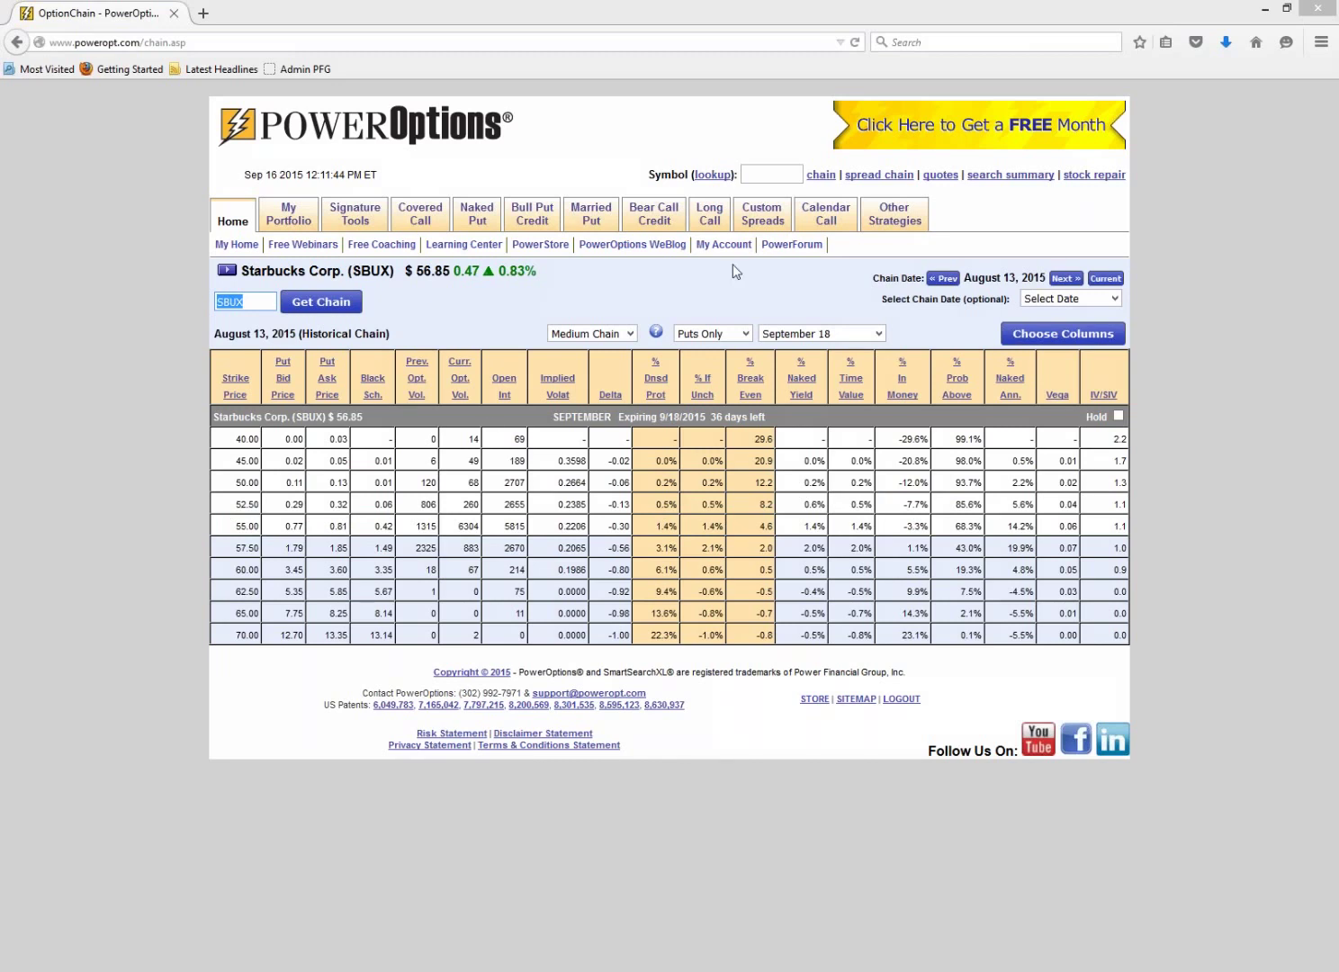
# - Load the SBUX historical option chain for August 18, 2015
pyautogui.moveTo(1076, 260)
pyautogui.mouseDown()
pyautogui.moveTo(1037, 267)
pyautogui.moveTo(1085, 290)
pyautogui.moveTo(1087, 261)
pyautogui.mouseUp()
pyautogui.click(1115, 299)
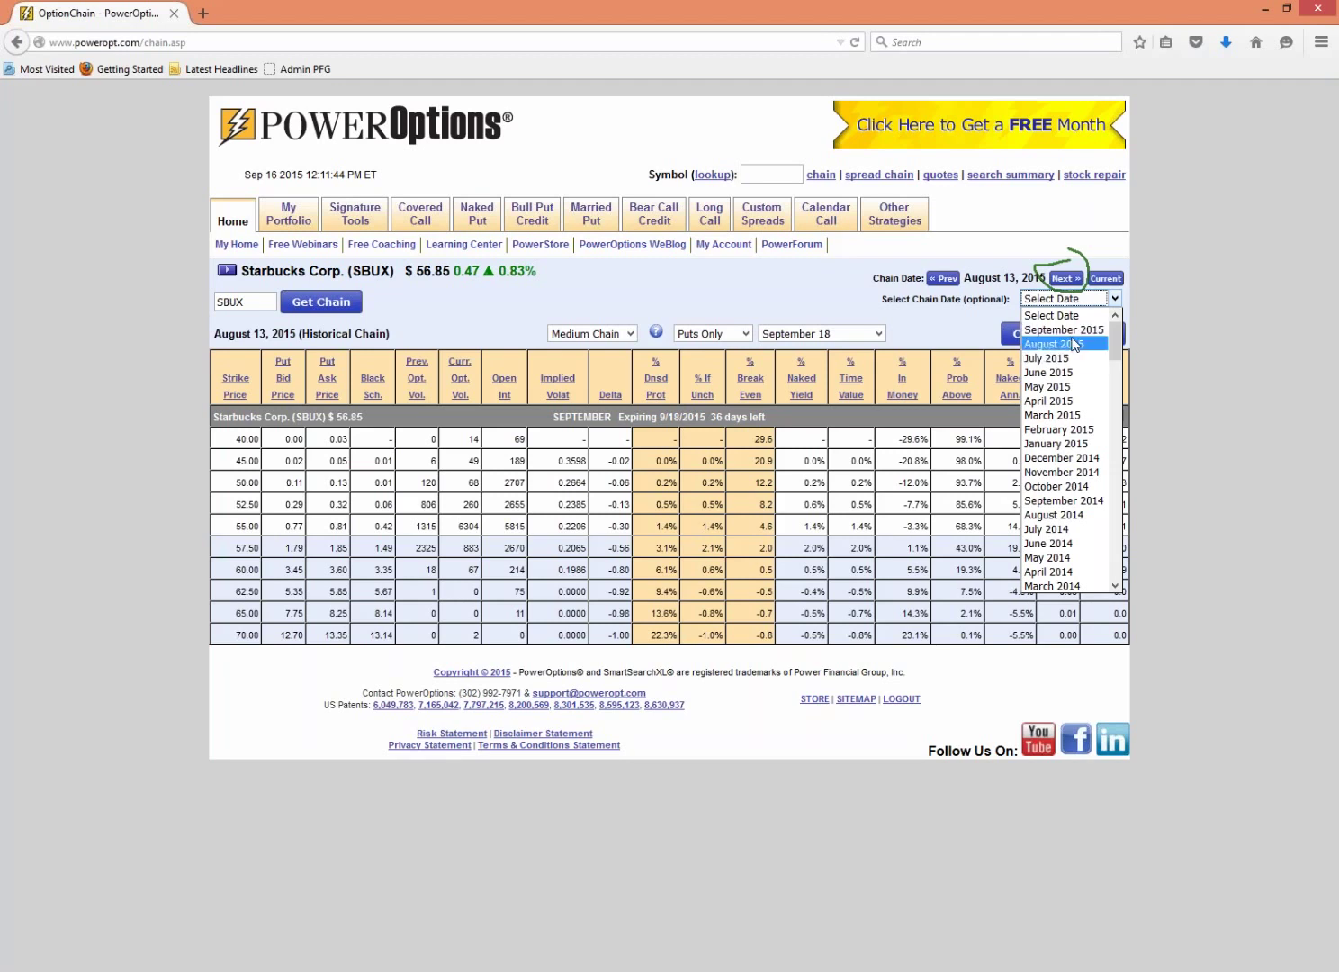
pyautogui.click(1073, 345)
pyautogui.click(1117, 299)
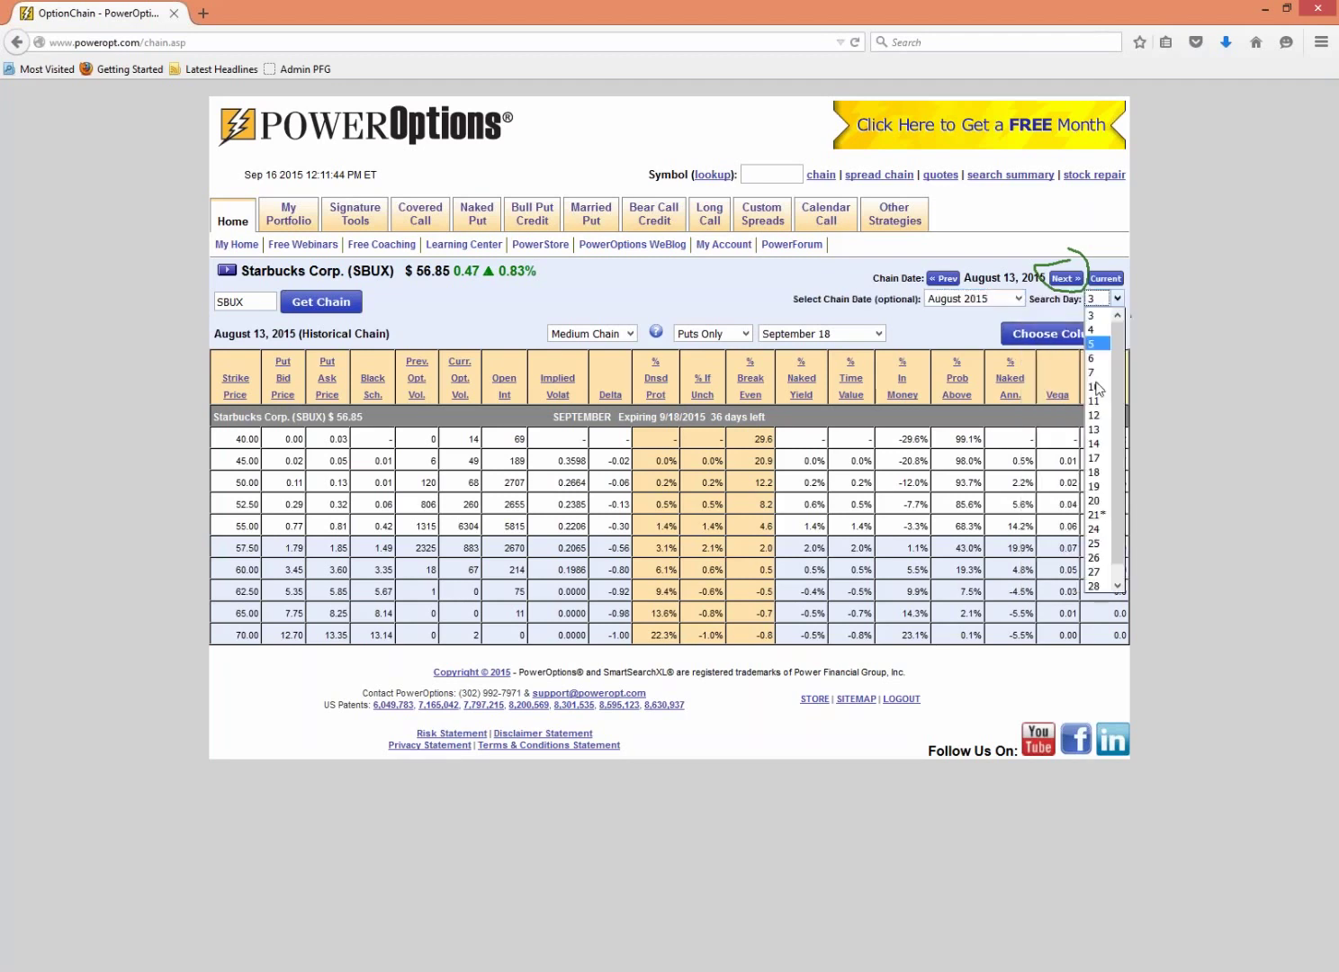
pyautogui.click(1096, 471)
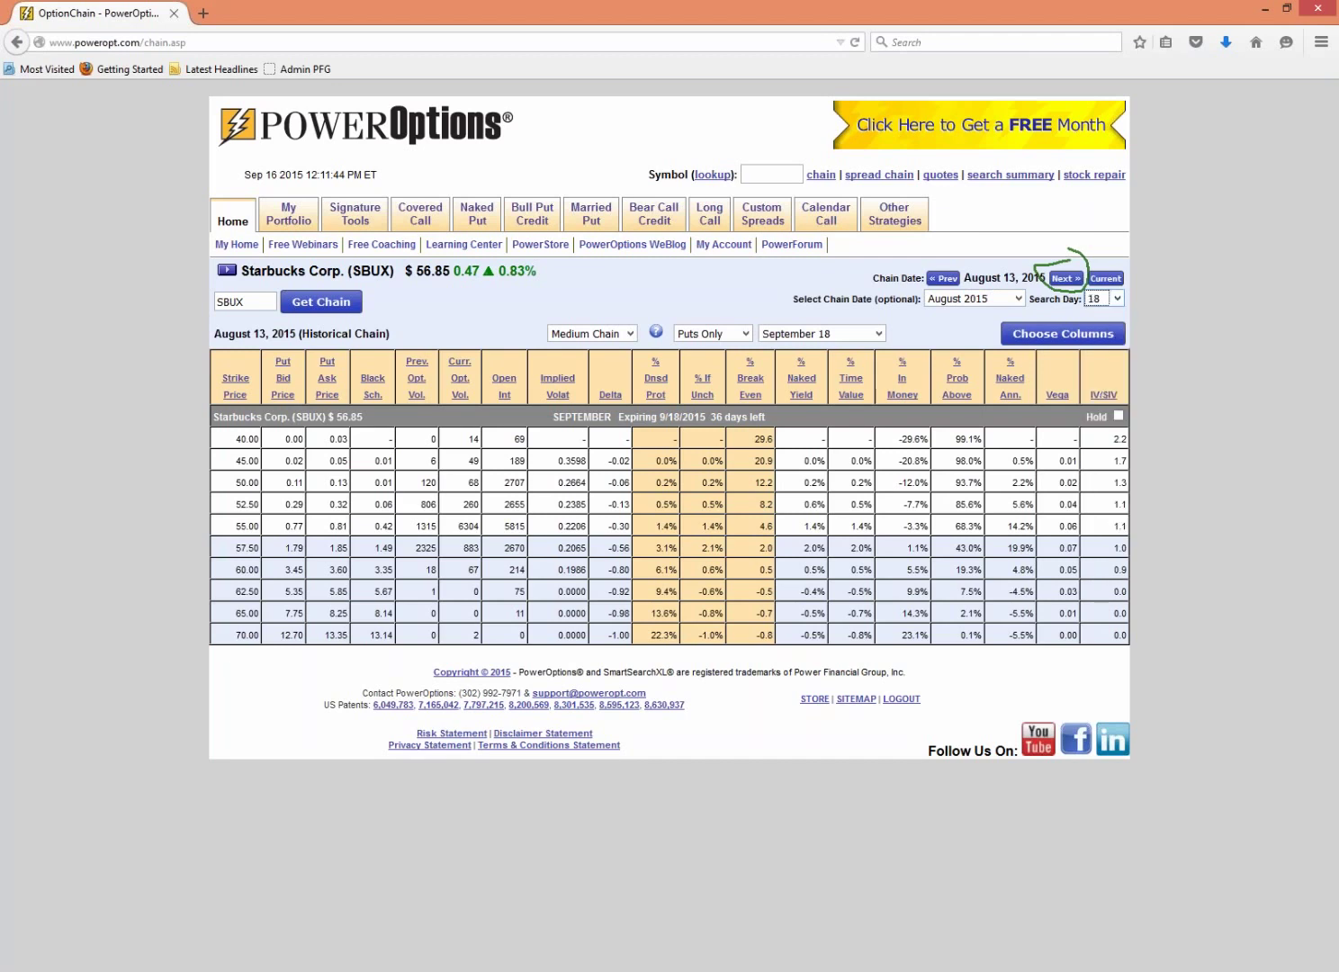
pyautogui.moveTo(416, 272); pyautogui.dragTo(529, 273)
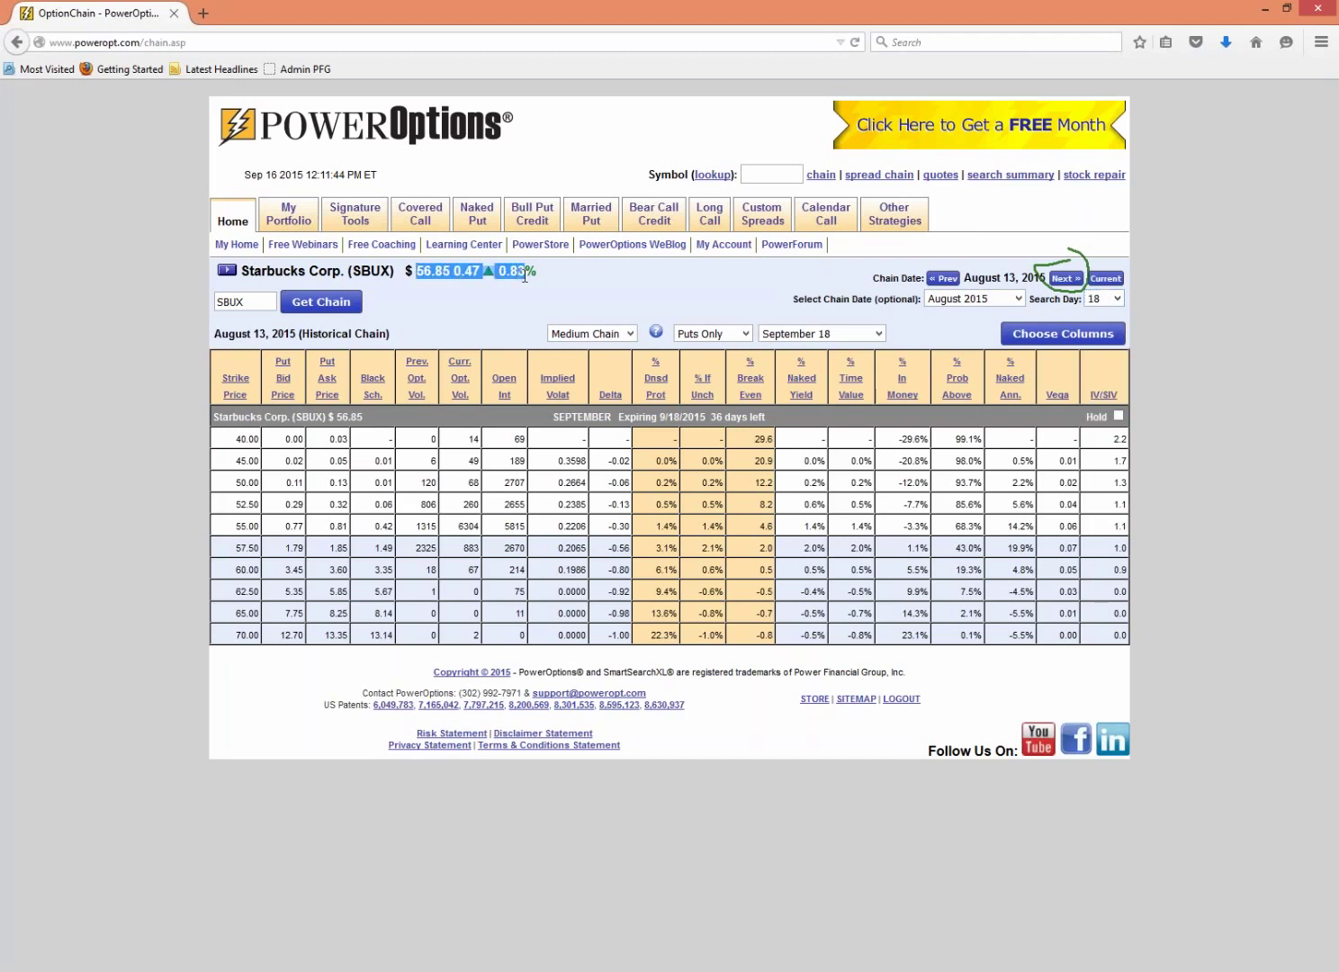
pyautogui.click(590, 278)
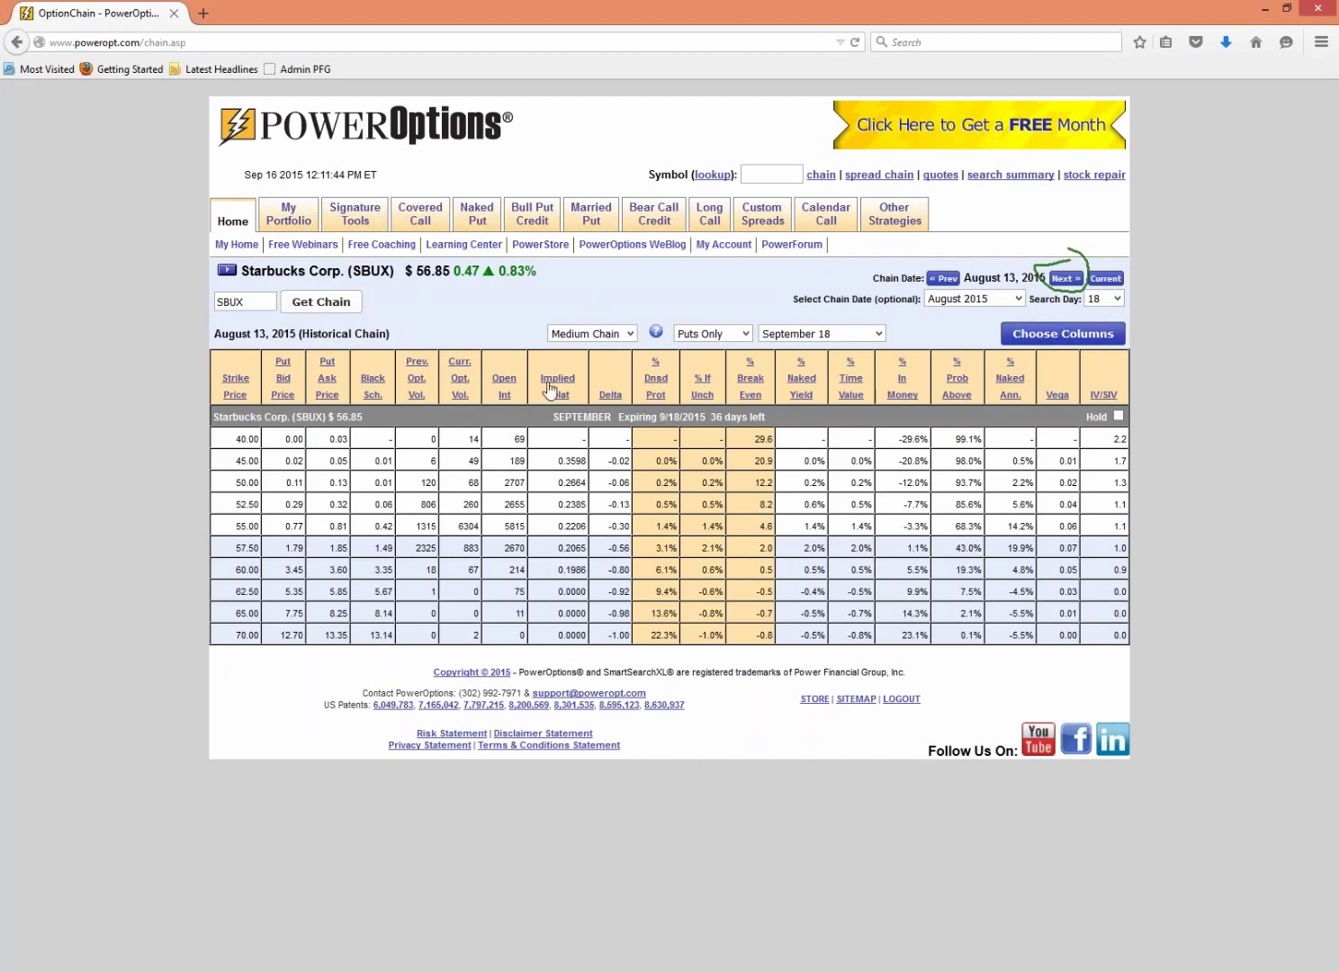
pyautogui.click(317, 304)
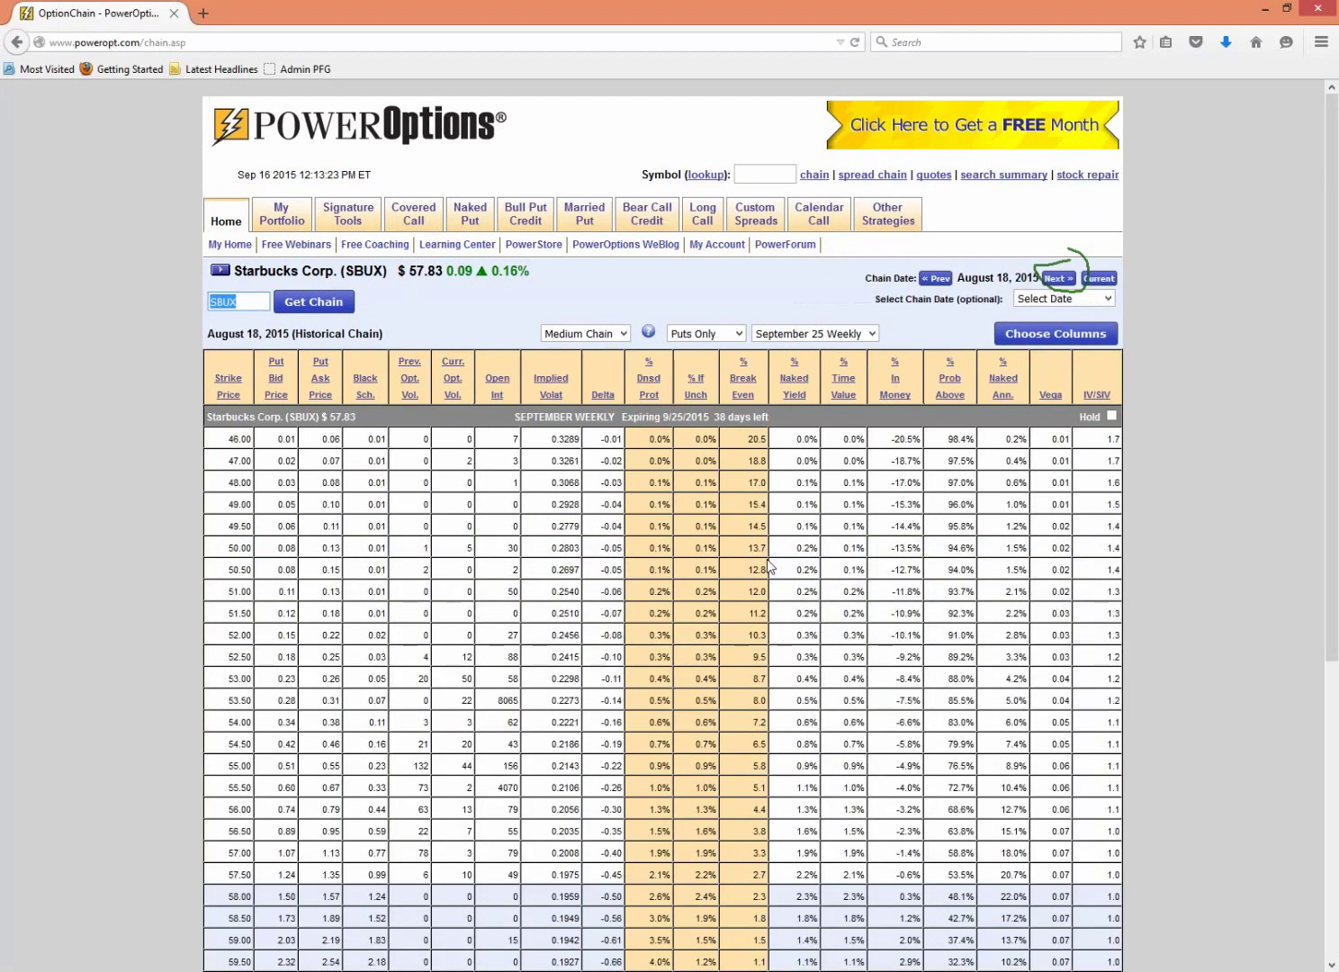
# - Switch the August 18 chain to Small Chain with the September 18 expiration and check the 55.00 put's bid and ask prices
pyautogui.click(590, 336)
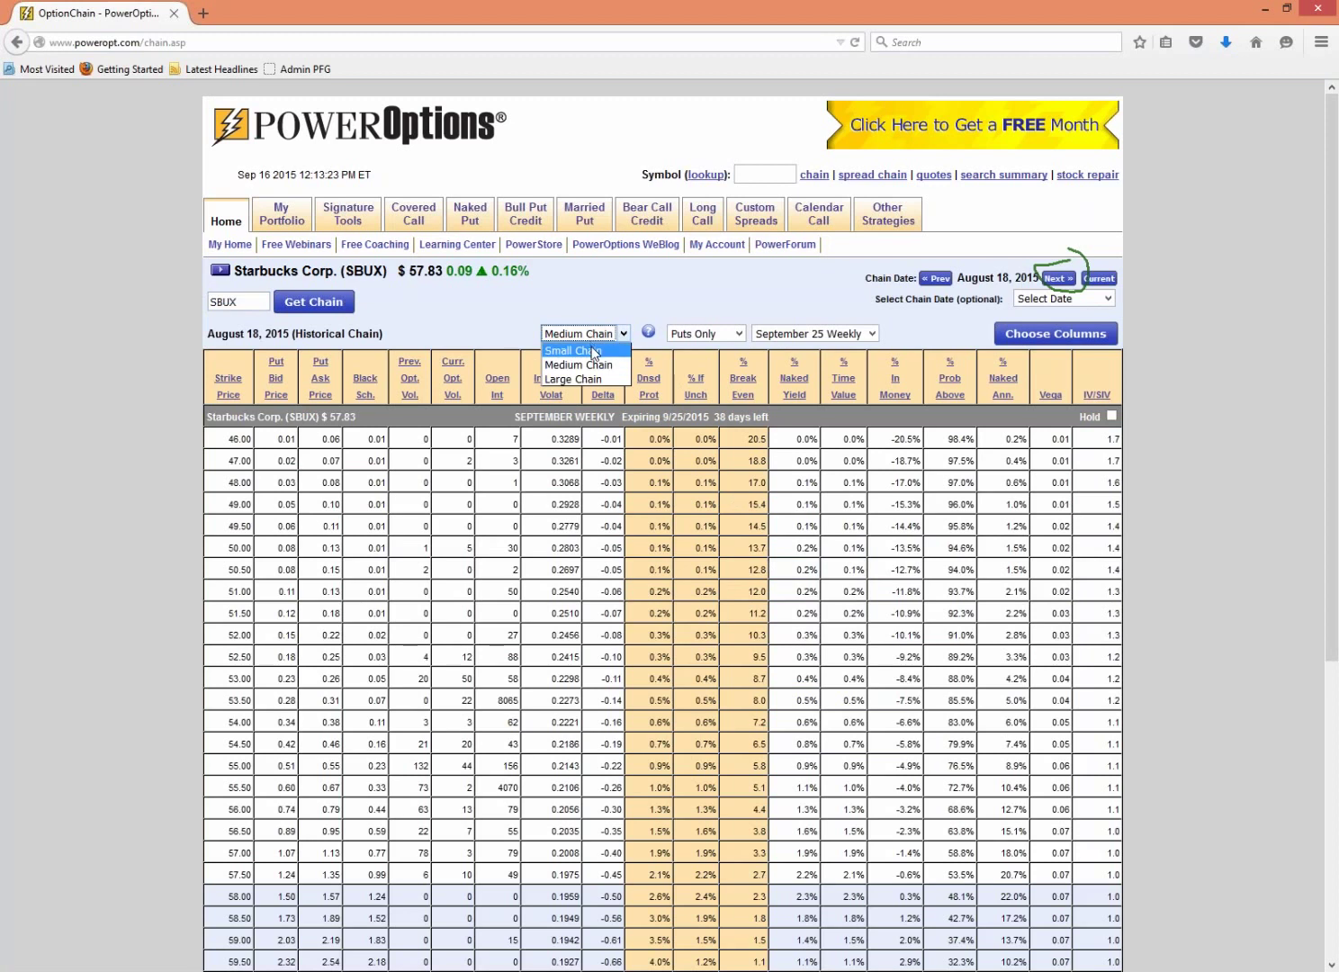
pyautogui.click(585, 350)
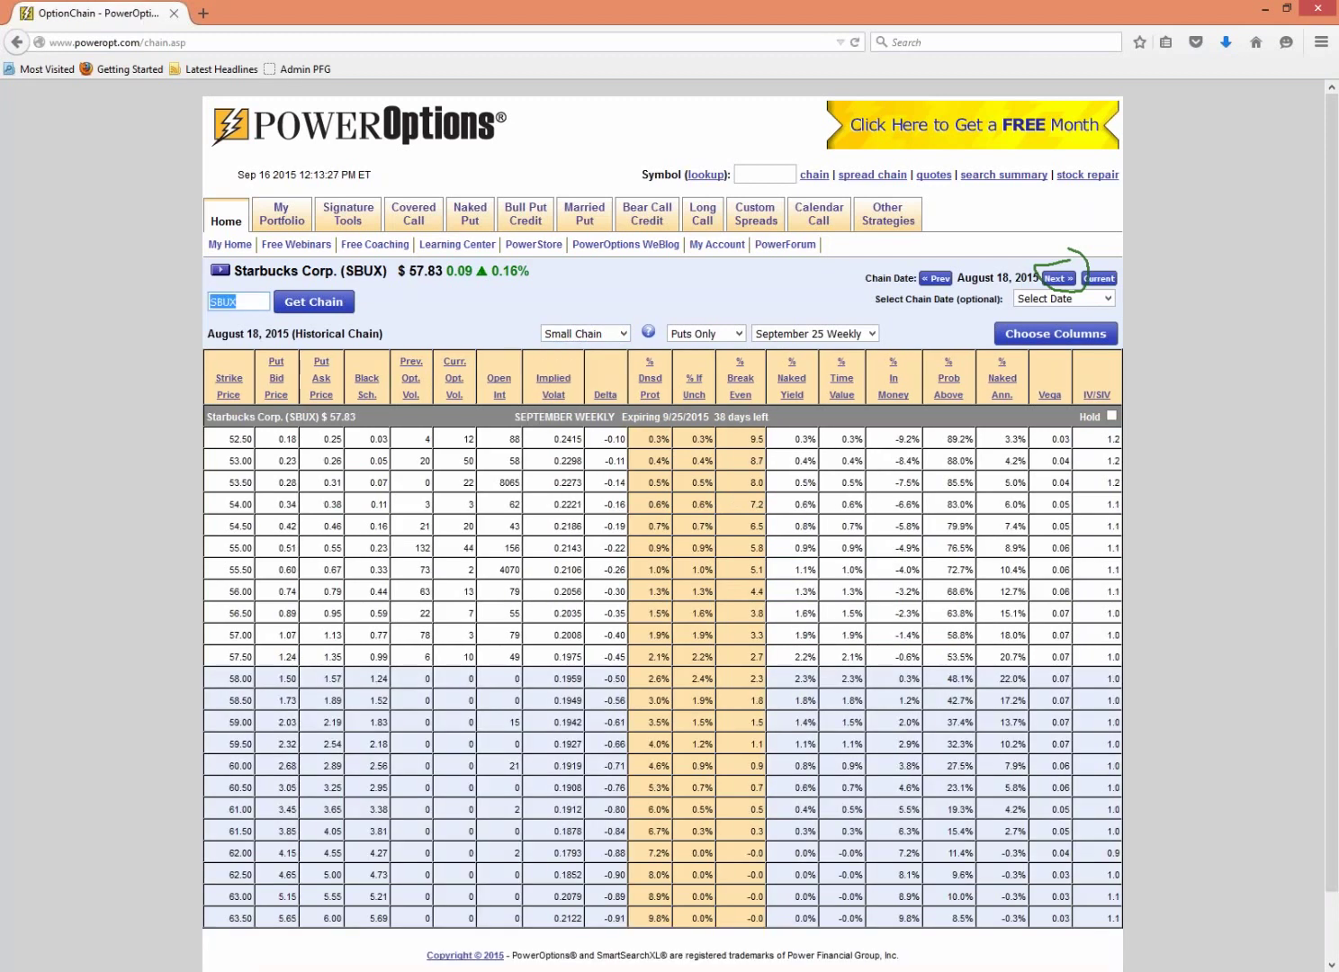
pyautogui.moveTo(410, 271); pyautogui.dragTo(444, 276)
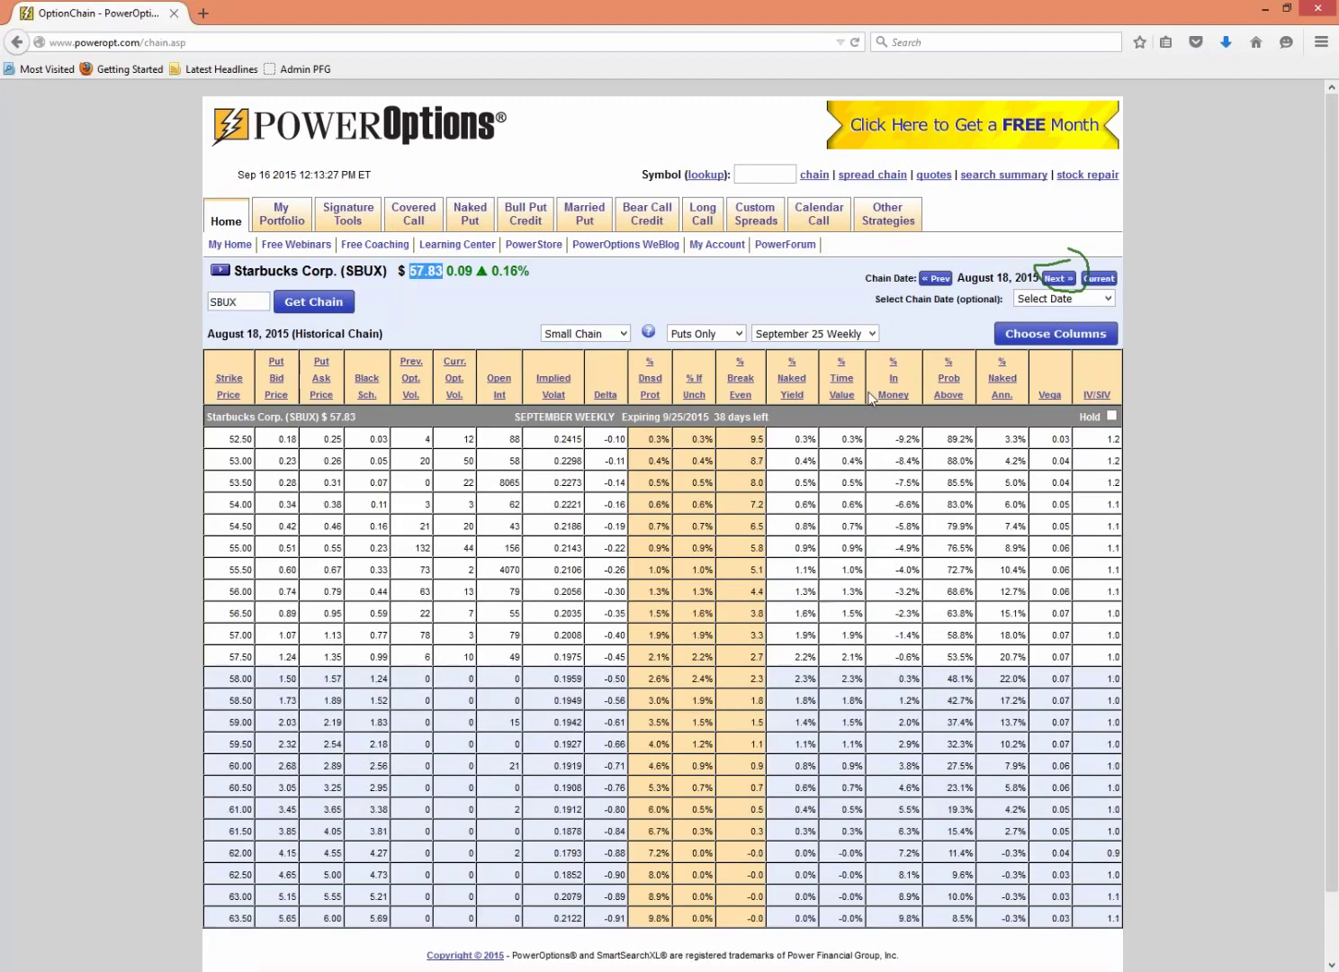
pyautogui.click(837, 334)
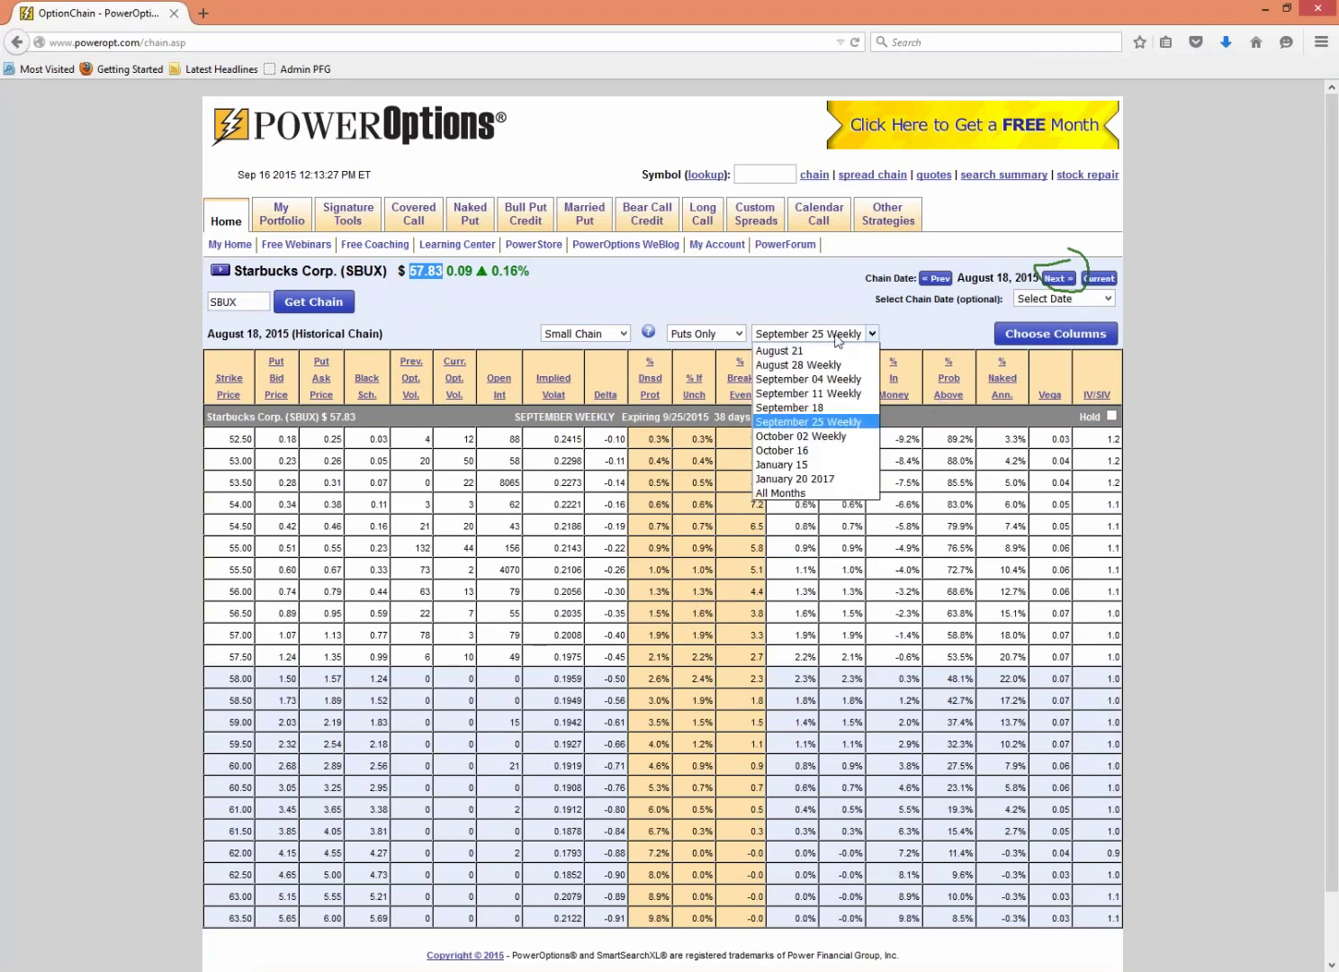
pyautogui.click(815, 408)
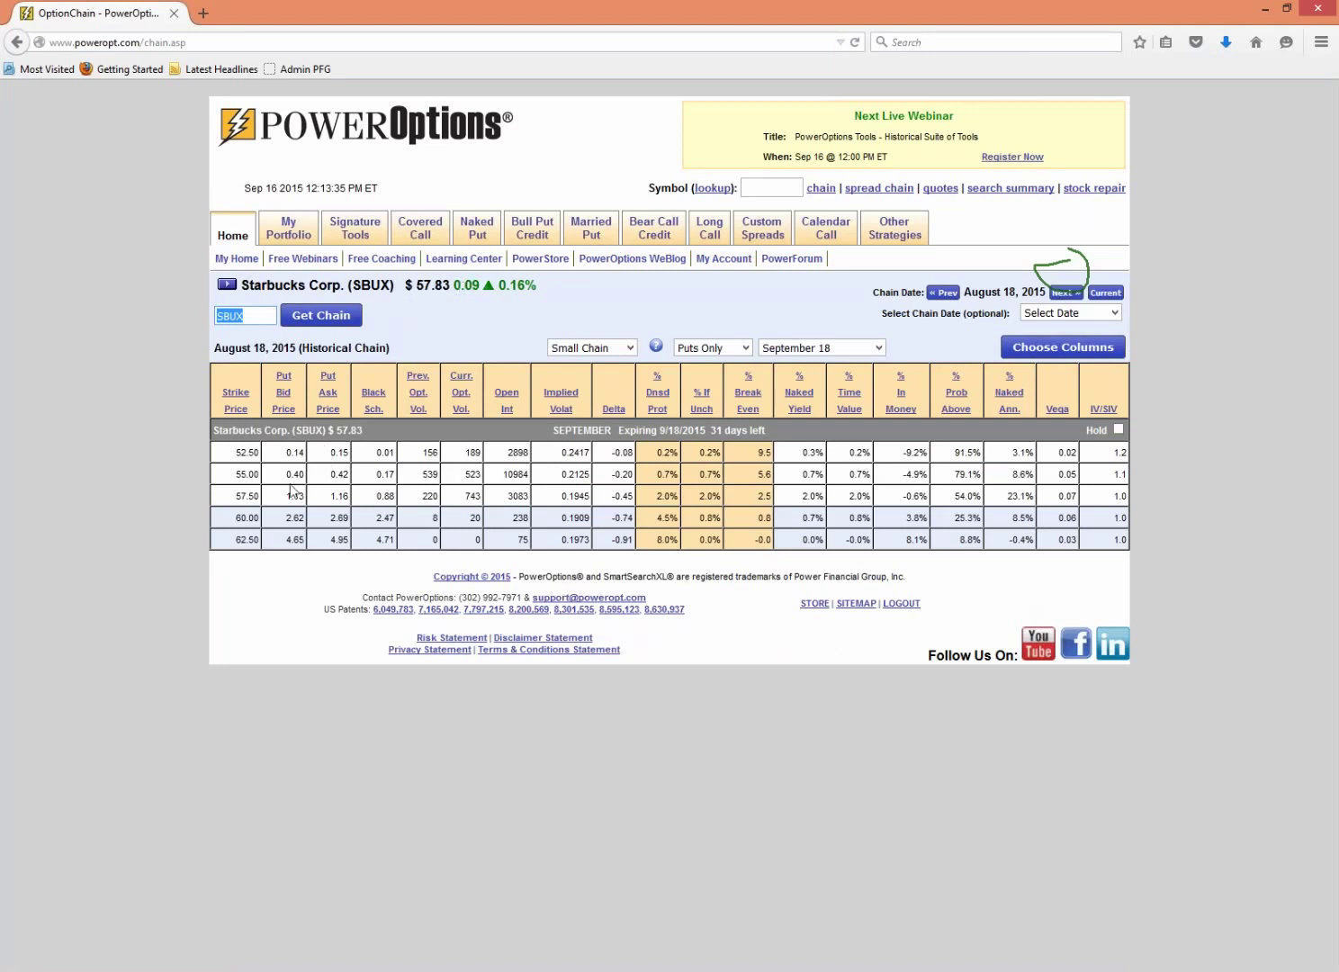
pyautogui.moveTo(285, 475); pyautogui.dragTo(346, 480)
pyautogui.click(328, 487)
# - Load the SBUX historical option chain for August 24, 2015
pyautogui.click(1112, 312)
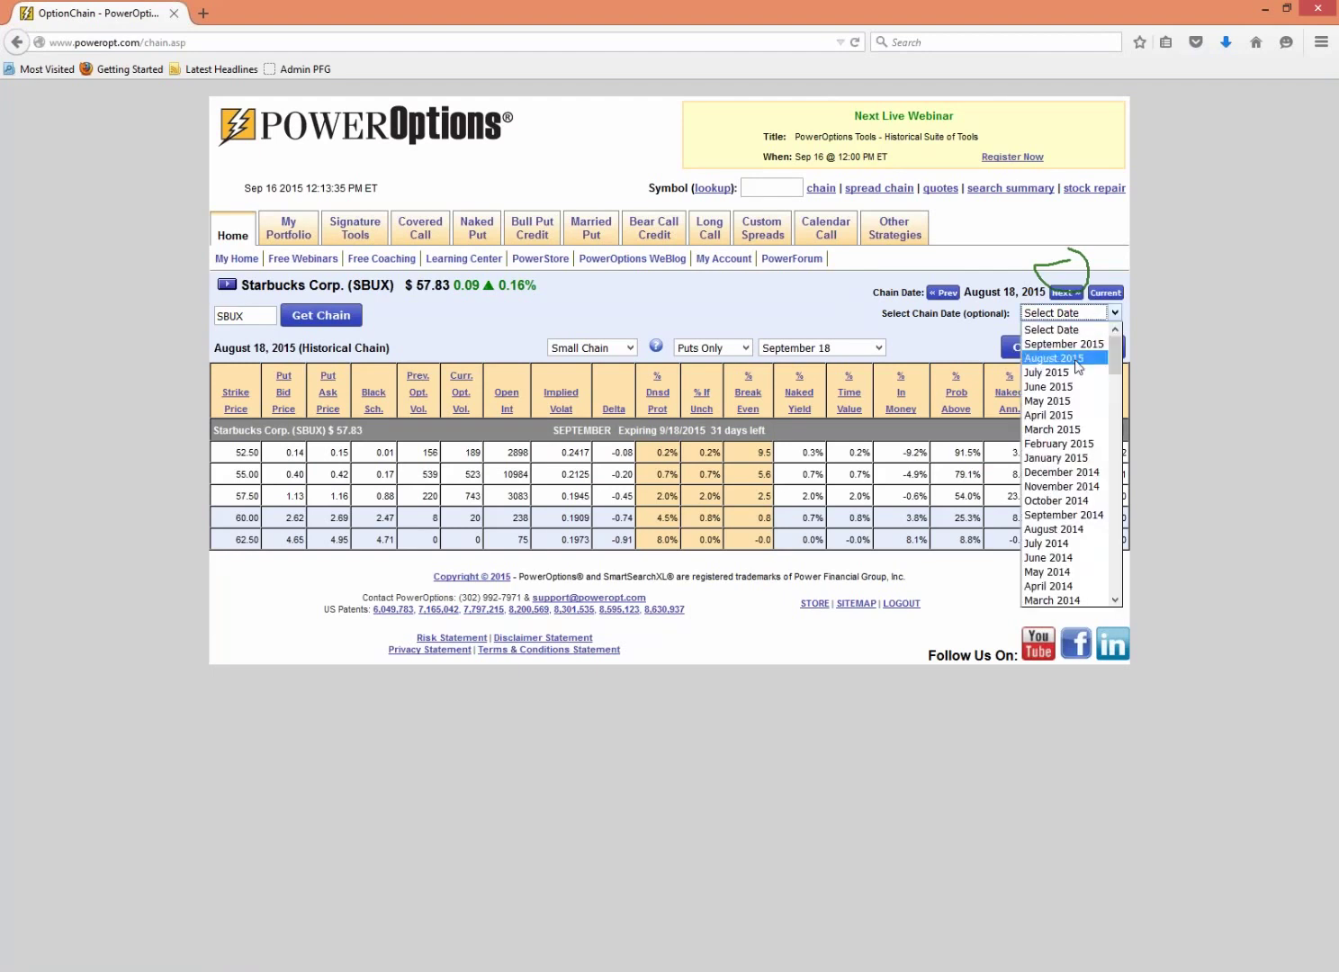
pyautogui.click(1060, 358)
pyautogui.click(1105, 313)
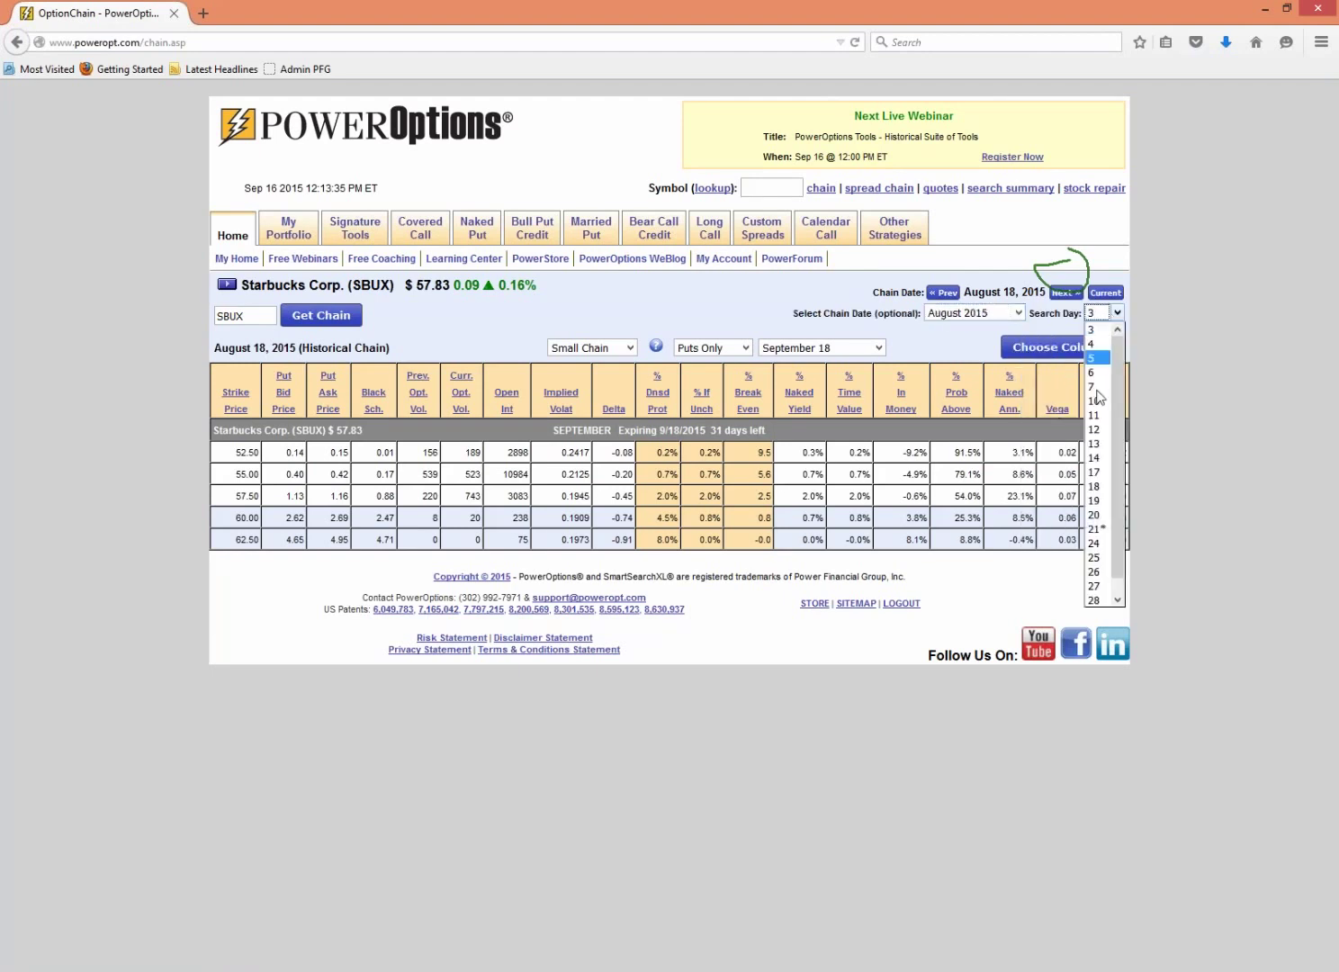
pyautogui.click(1098, 552)
pyautogui.click(322, 315)
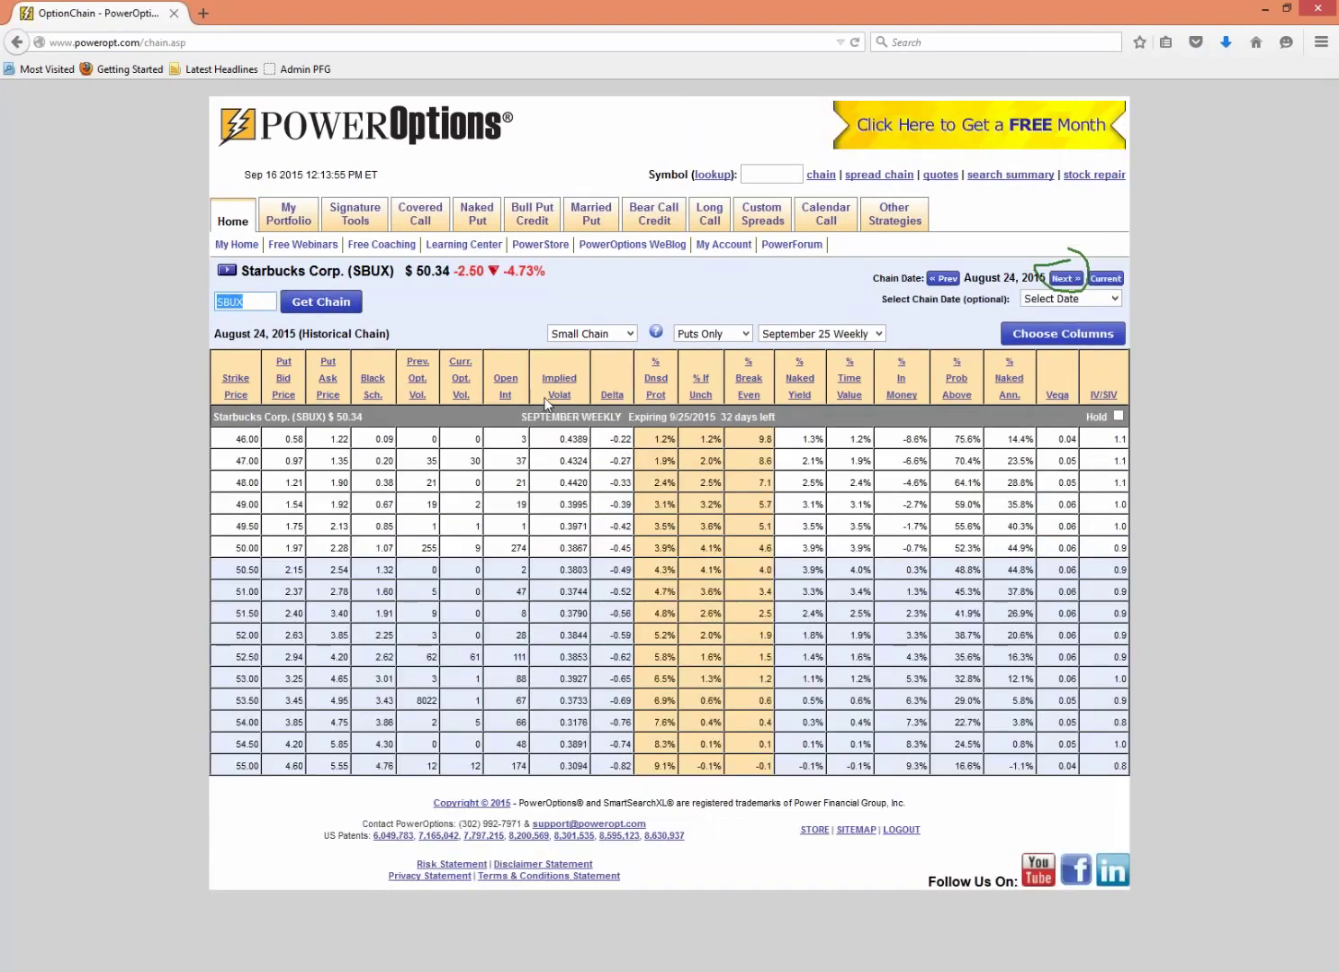
# - Switch the August 24 chain to the September 18 expiration and check the stock price and the 52.00 put's values
pyautogui.click(852, 335)
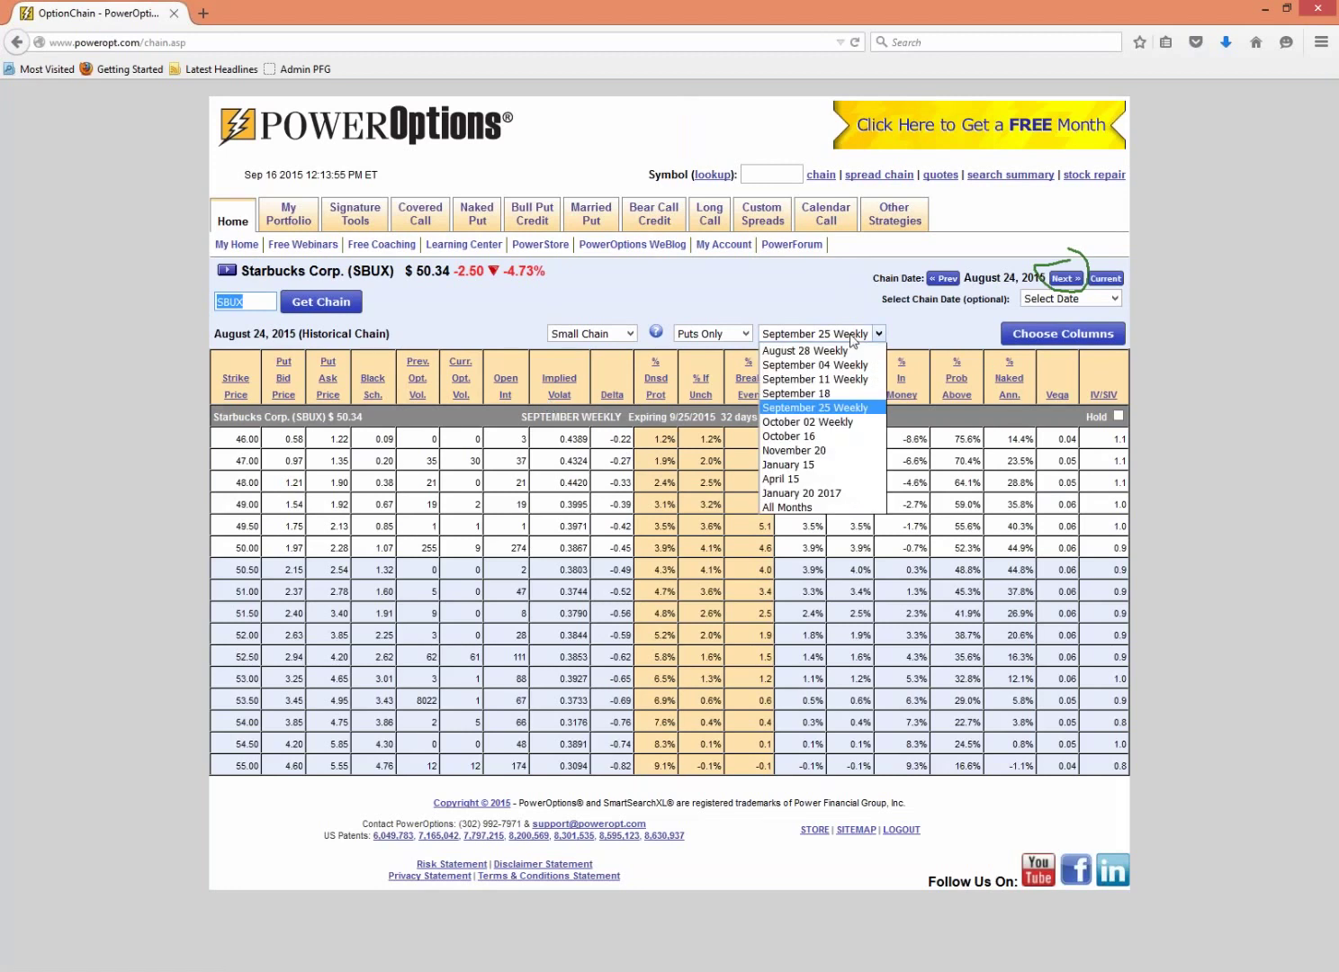
pyautogui.click(810, 393)
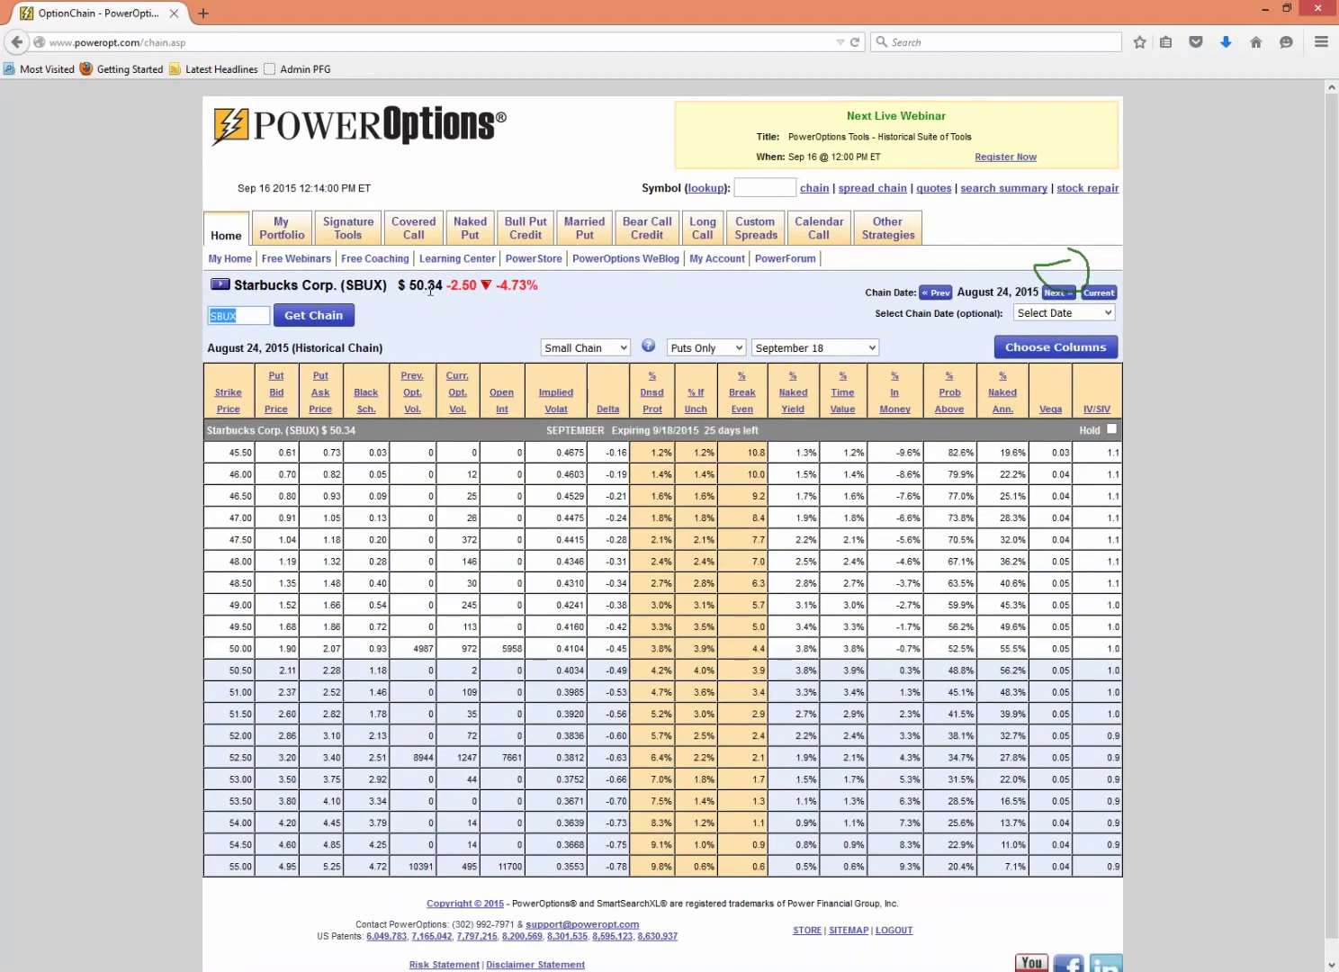
pyautogui.moveTo(410, 285); pyautogui.dragTo(445, 286)
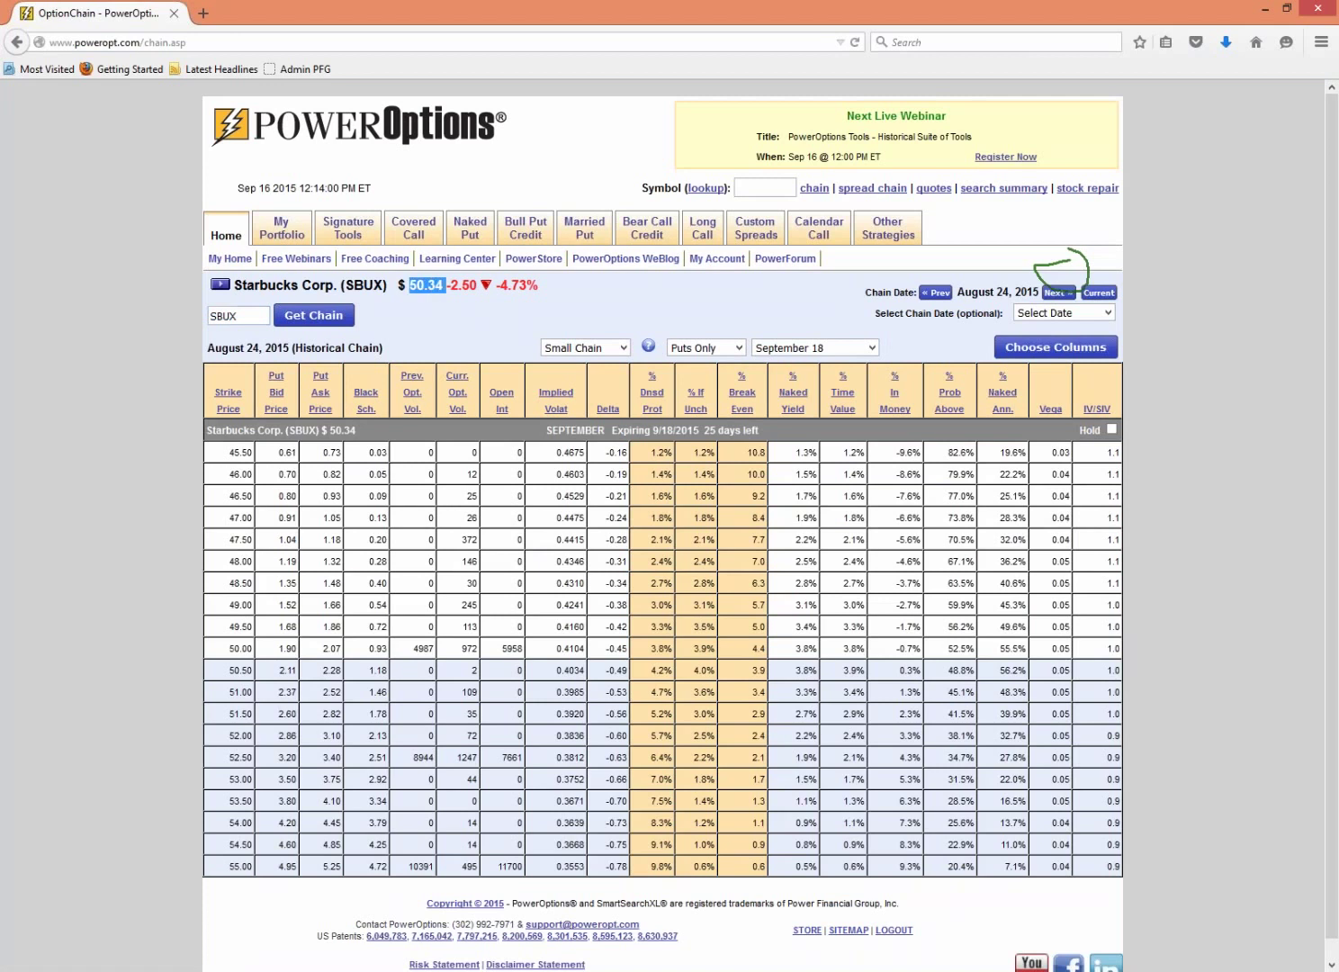
pyautogui.click(509, 389)
pyautogui.moveTo(227, 760); pyautogui.dragTo(254, 737)
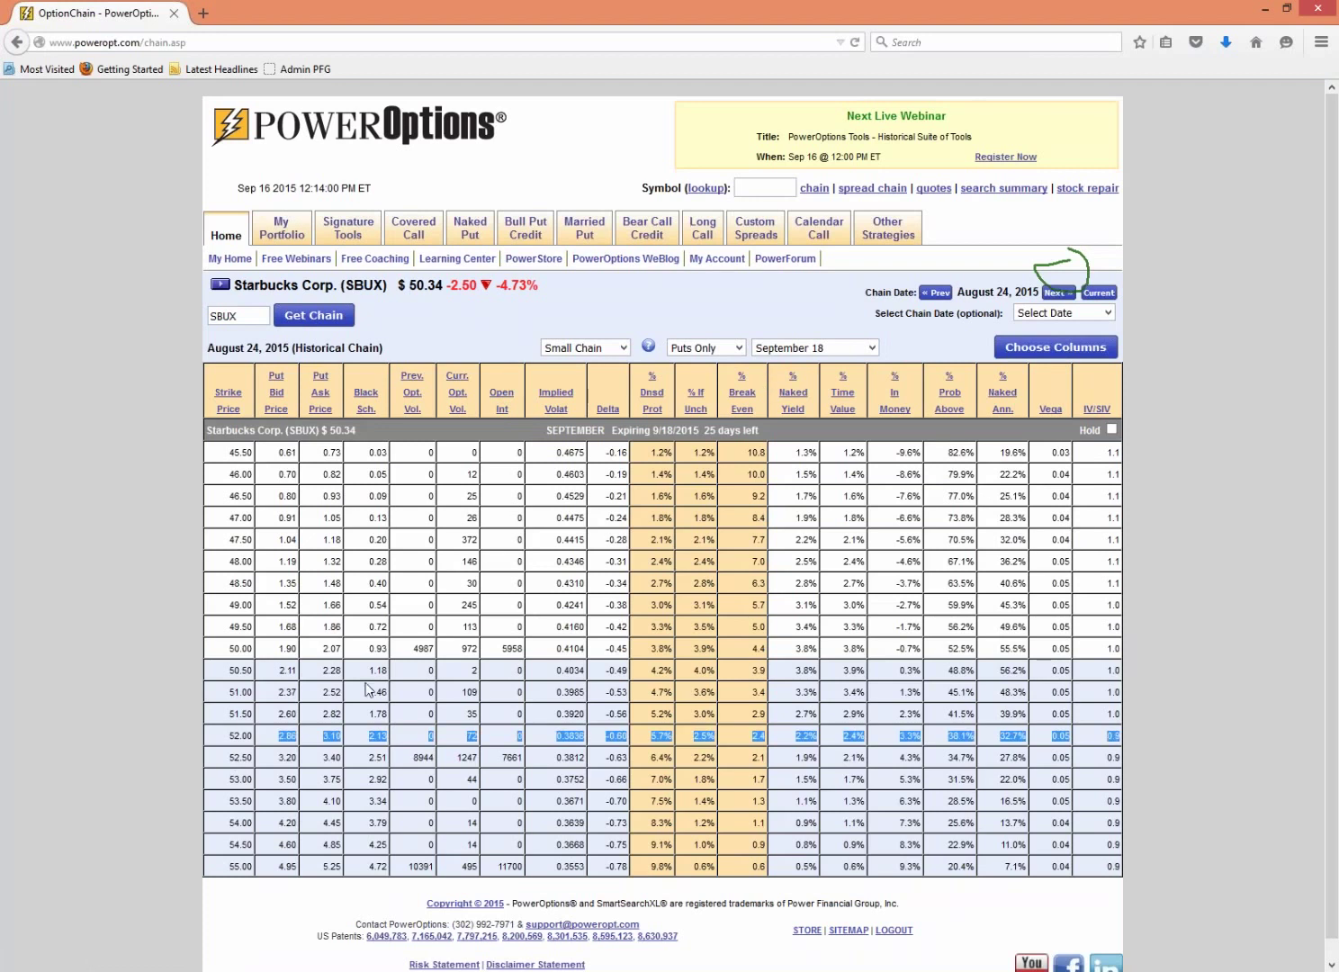
pyautogui.click(309, 747)
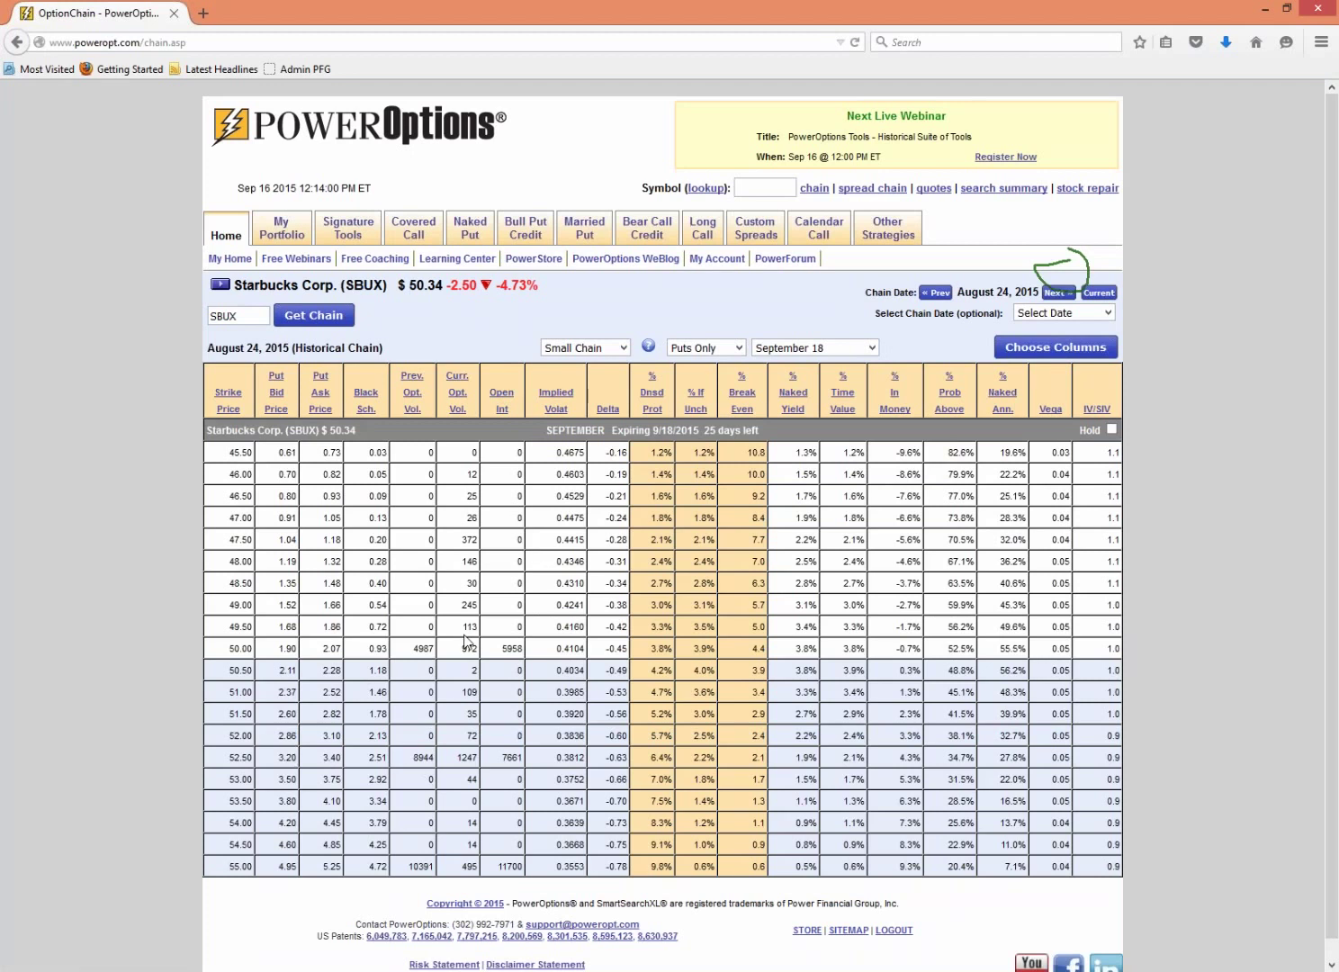
# - Go back to the August 21, 2015 chain and check the stock price and the 52.50 put's bid and ask prices
pyautogui.click(945, 294)
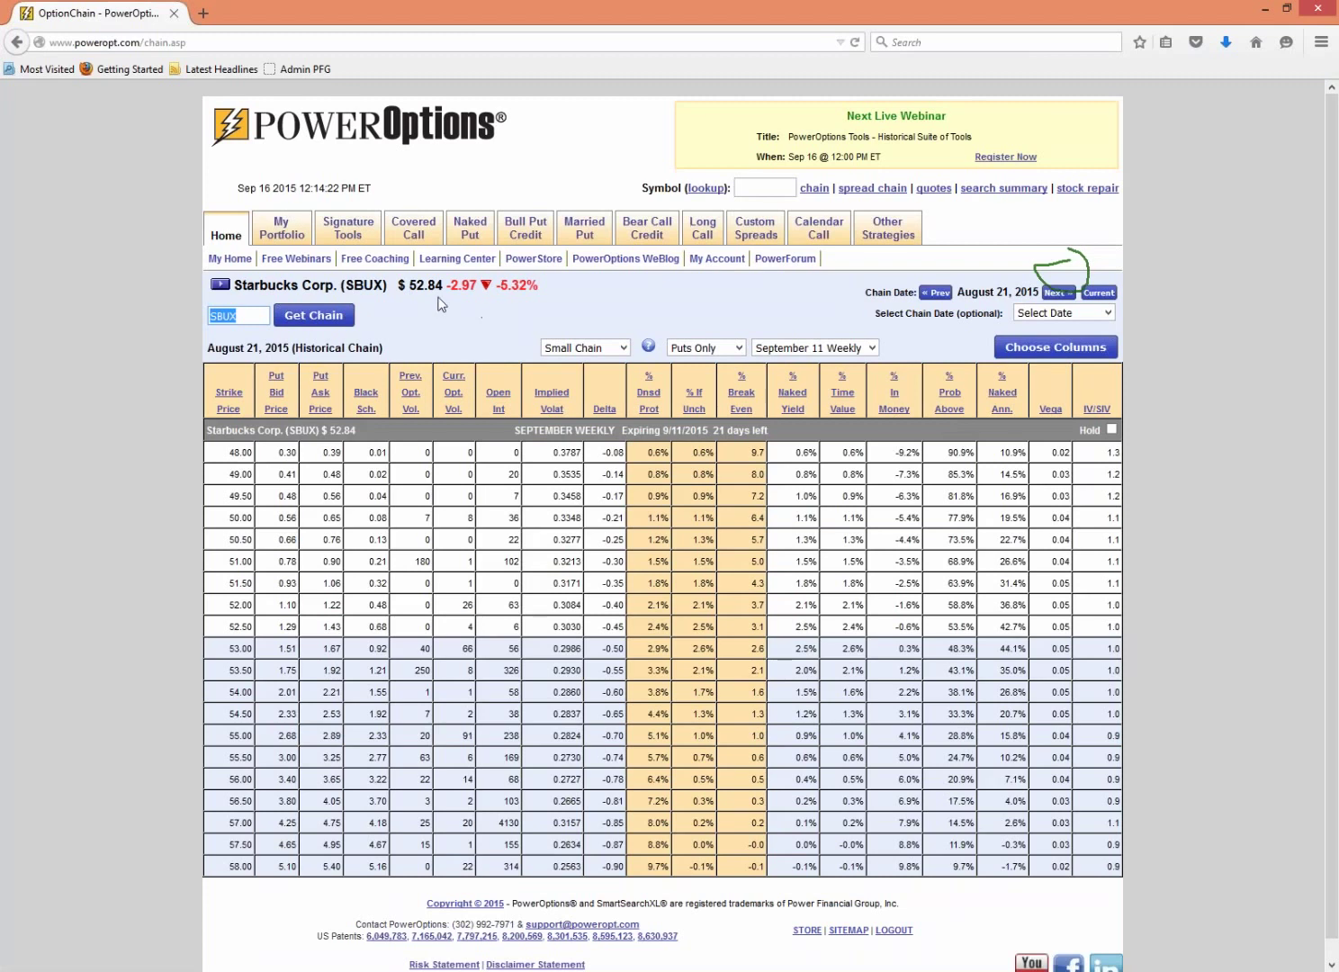
pyautogui.moveTo(407, 285); pyautogui.dragTo(445, 285)
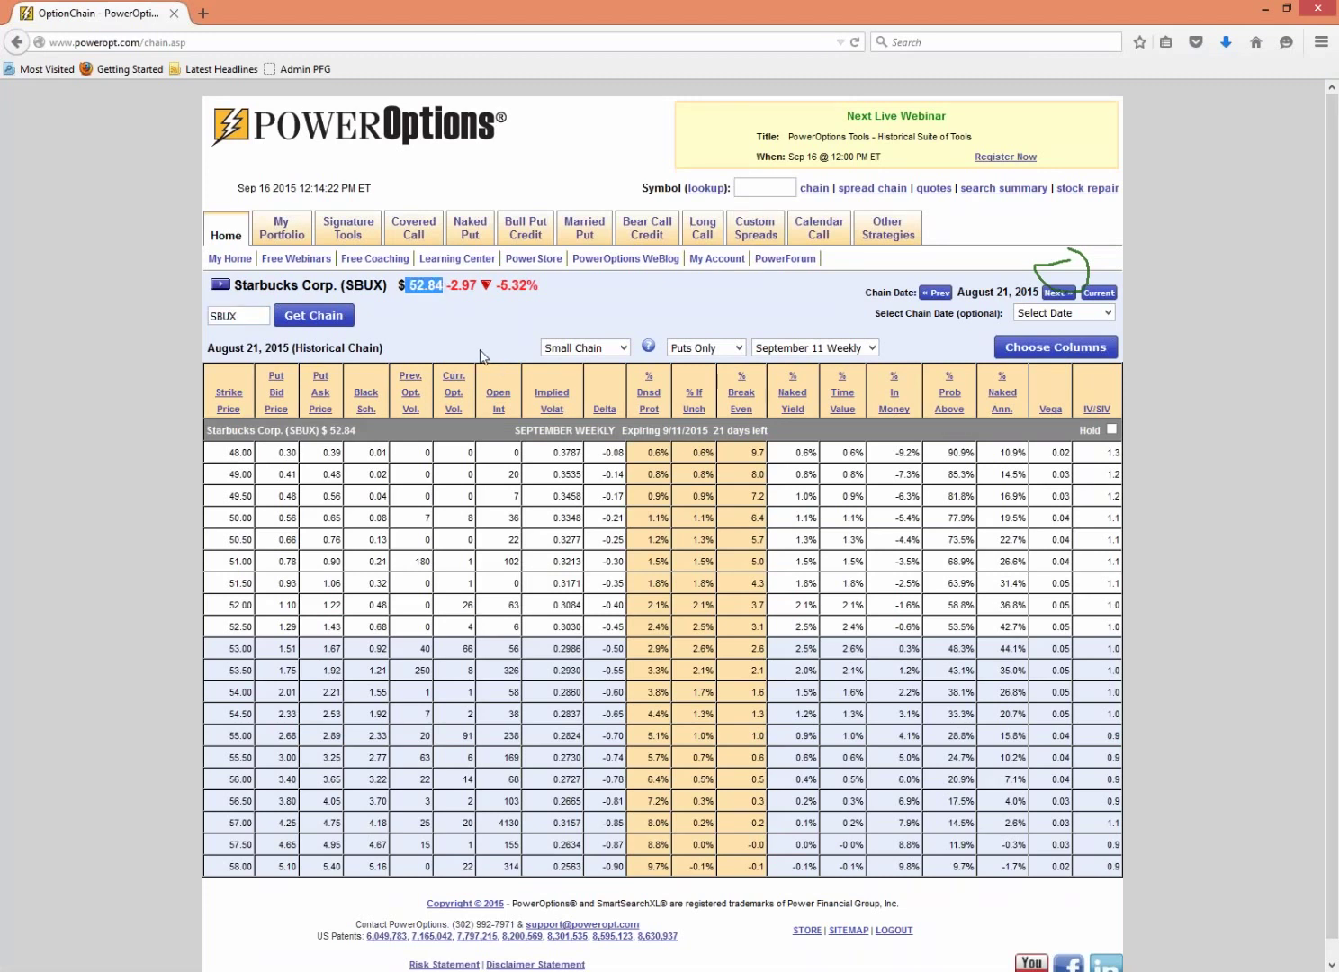
pyautogui.moveTo(270, 633); pyautogui.dragTo(354, 640)
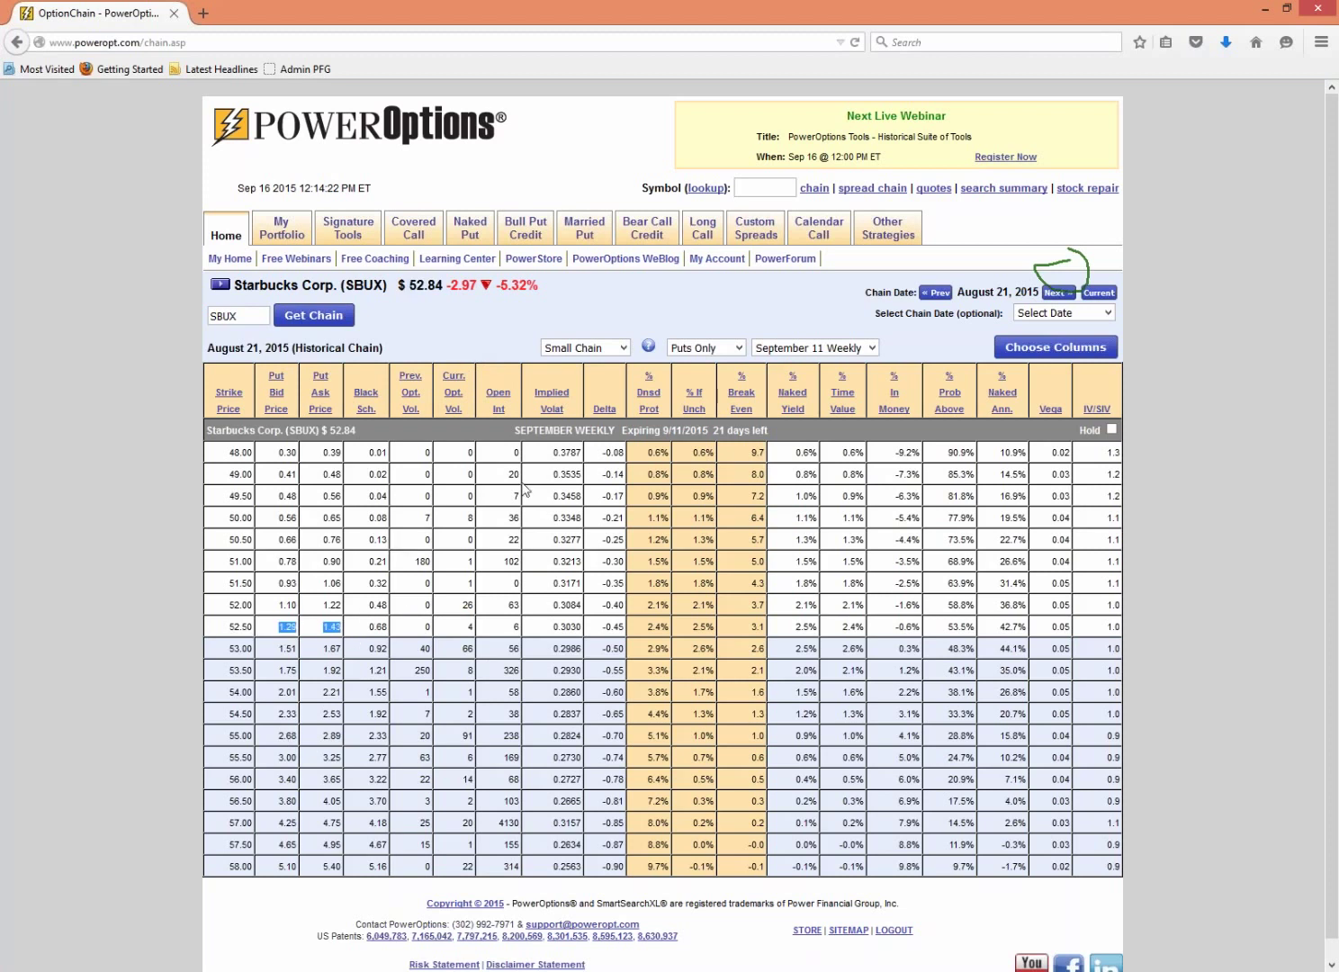
# - Load the August 20, 2015 chain and mark the stock price and the 55.00 put's bid price, clearing the marks when done
pyautogui.click(936, 293)
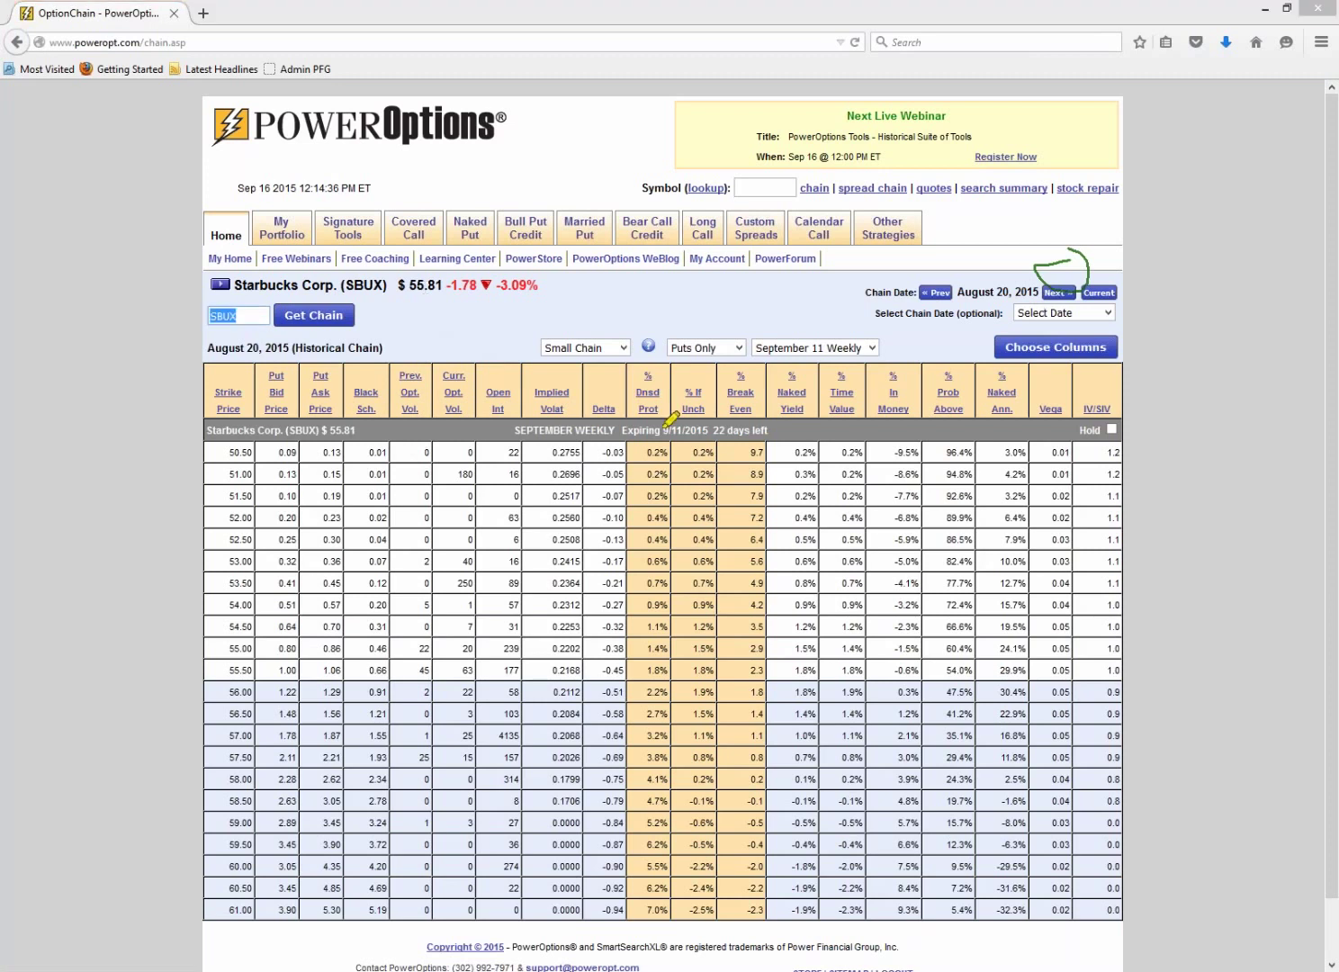
pyautogui.moveTo(462, 256)
pyautogui.mouseDown()
pyautogui.moveTo(419, 263)
pyautogui.moveTo(515, 304)
pyautogui.moveTo(550, 257)
pyautogui.moveTo(448, 263)
pyautogui.mouseUp()
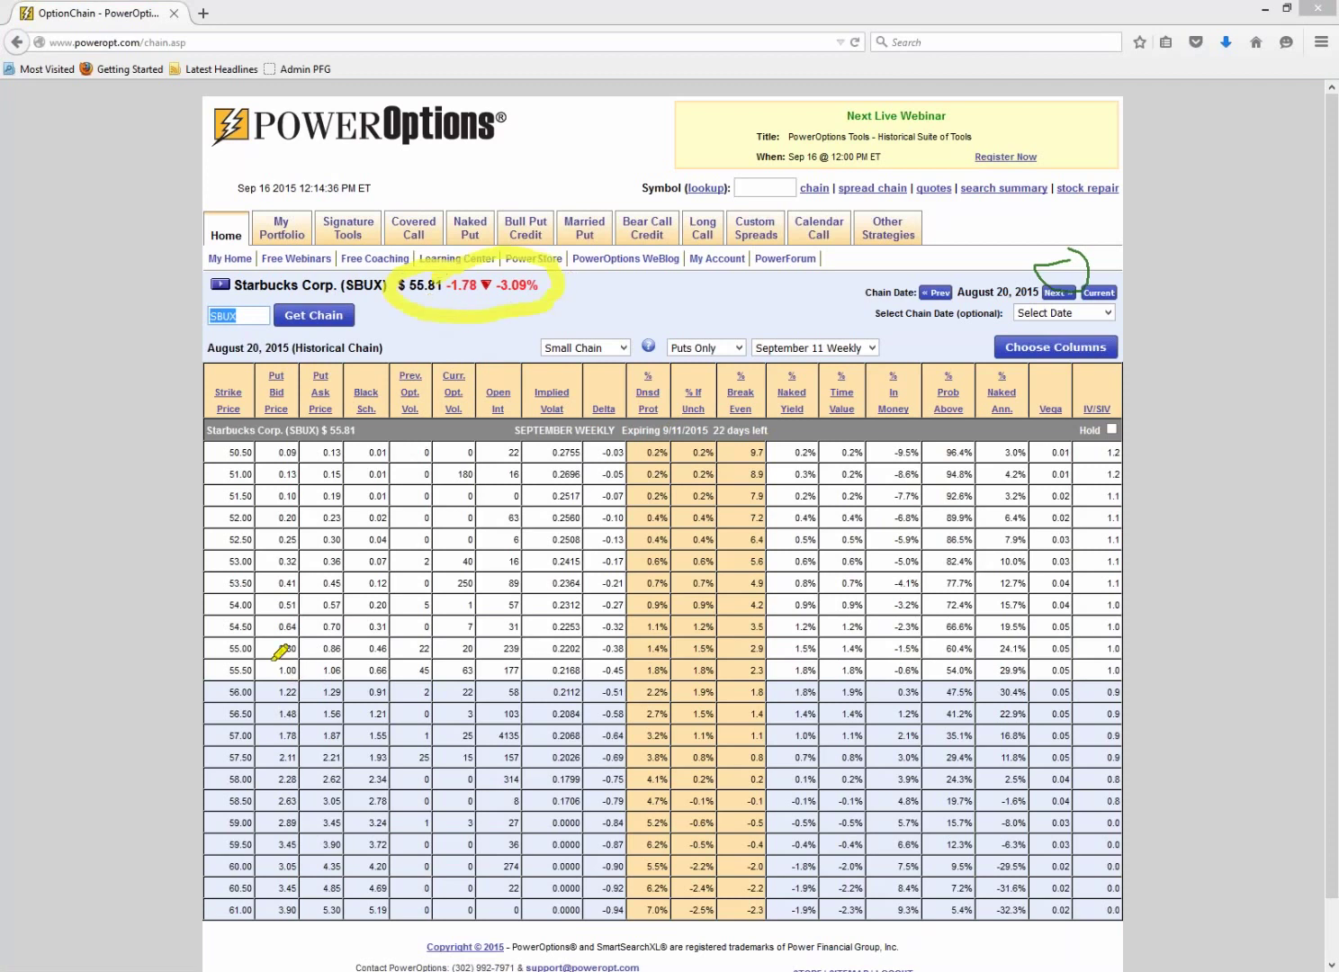
pyautogui.moveTo(260, 647); pyautogui.dragTo(325, 637)
pyautogui.press('Escape')
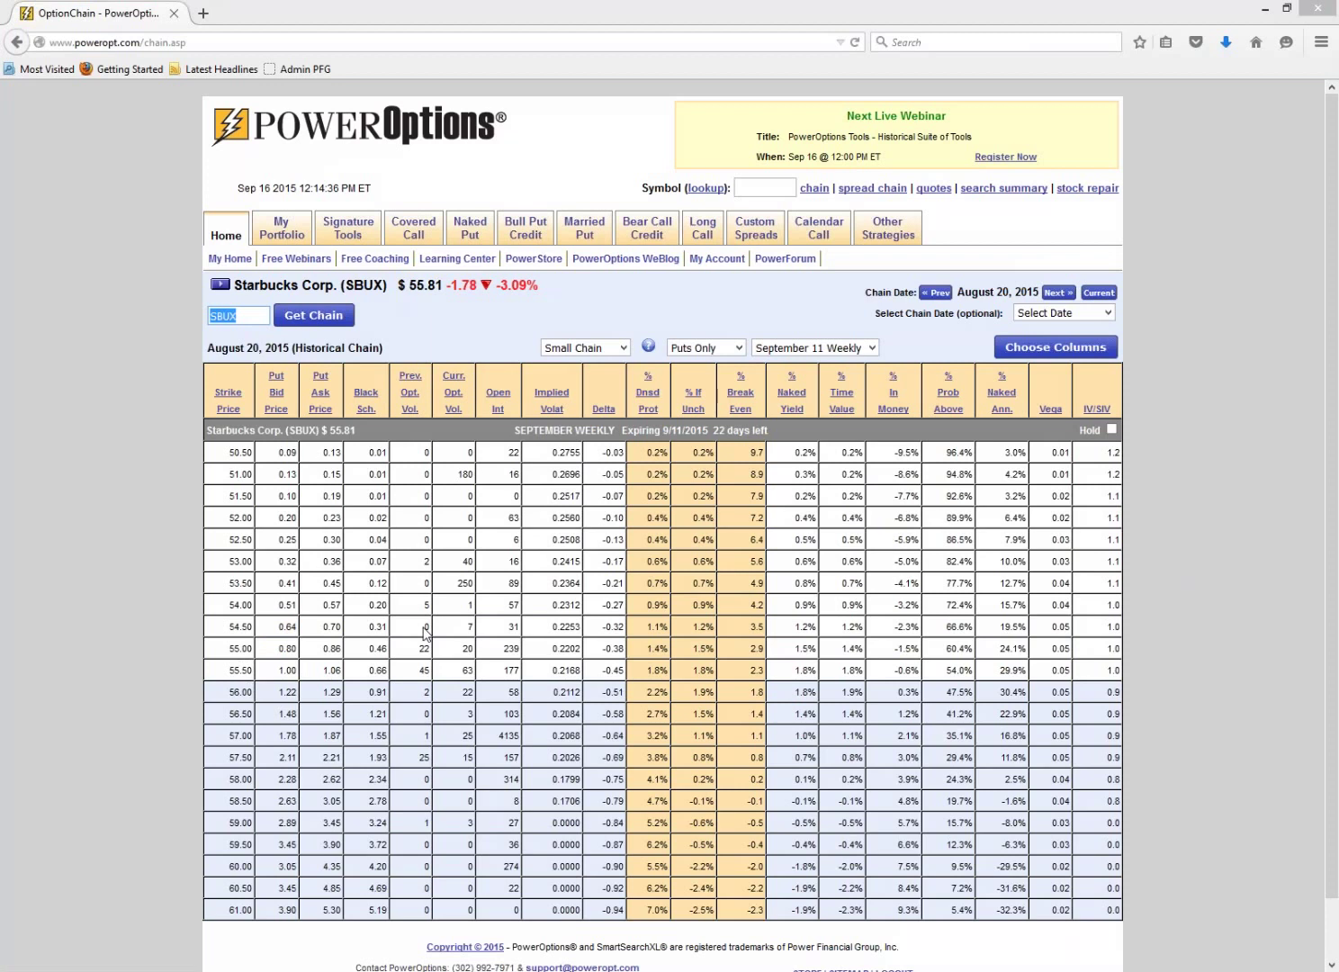
pyautogui.click(177, 670)
pyautogui.click(176, 648)
# - Return to the August 21, 2015 chain and highlight the 55.00 put's bid and ask prices
pyautogui.click(1055, 292)
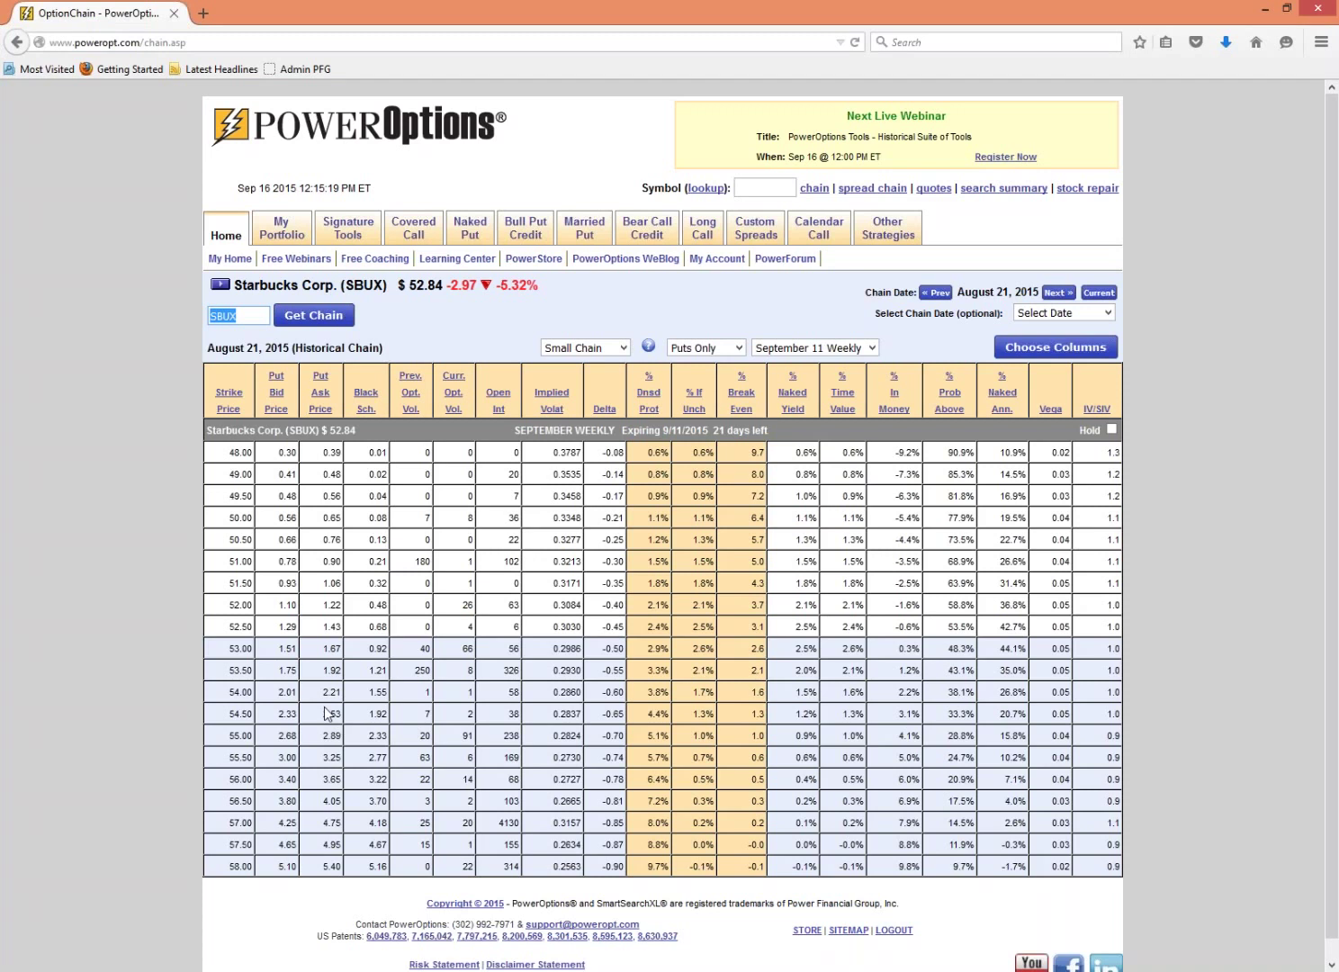
pyautogui.doubleClick(286, 735)
pyautogui.moveTo(326, 742); pyautogui.dragTo(348, 742)
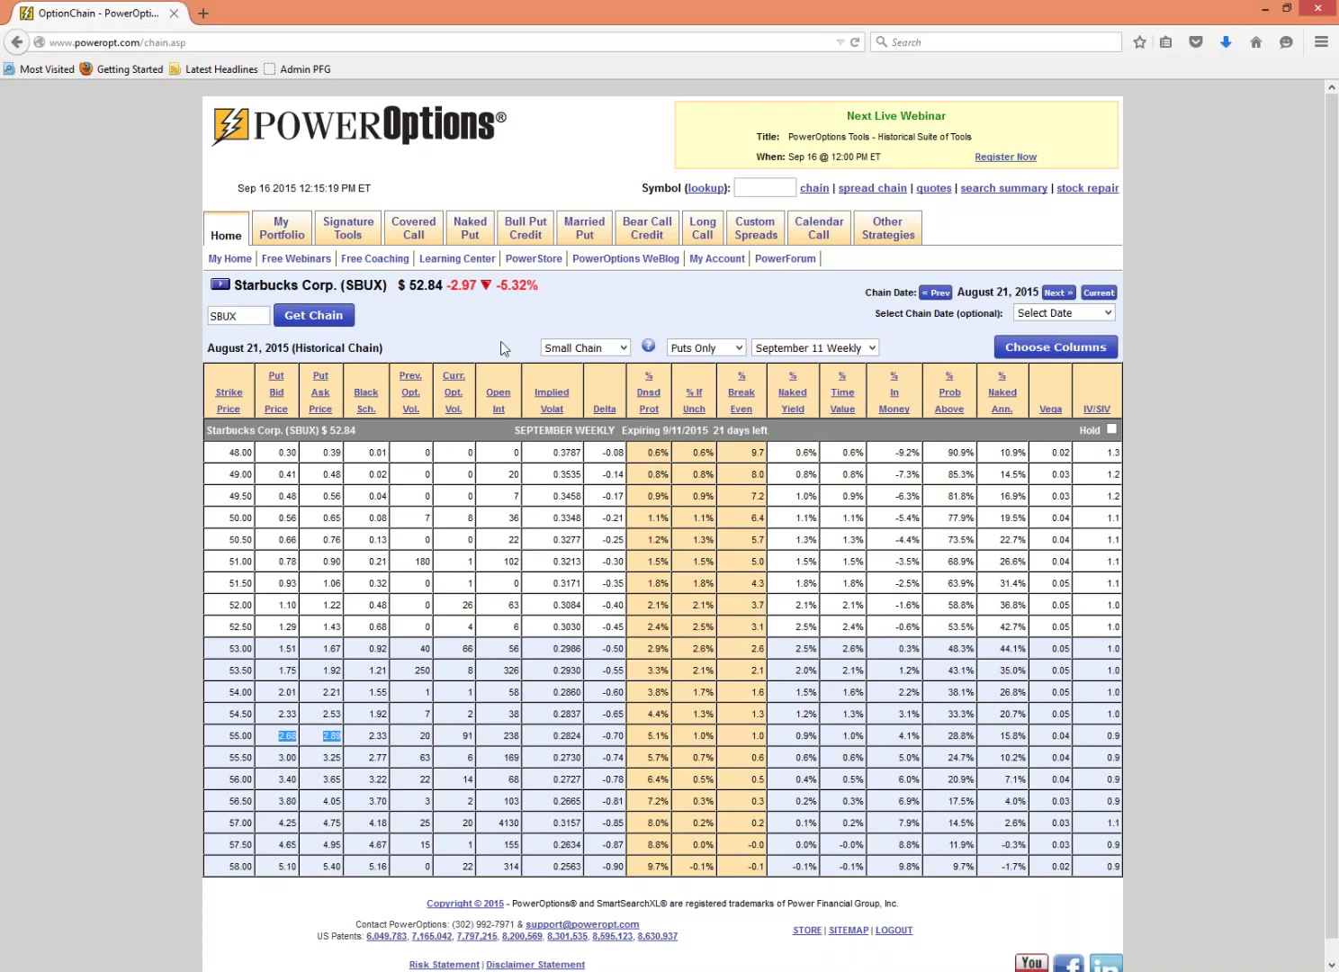
# - View the August 21 chain for September 18 and October 16 expirations, highlighting the October 52.50 strike and the days left
pyautogui.click(770, 349)
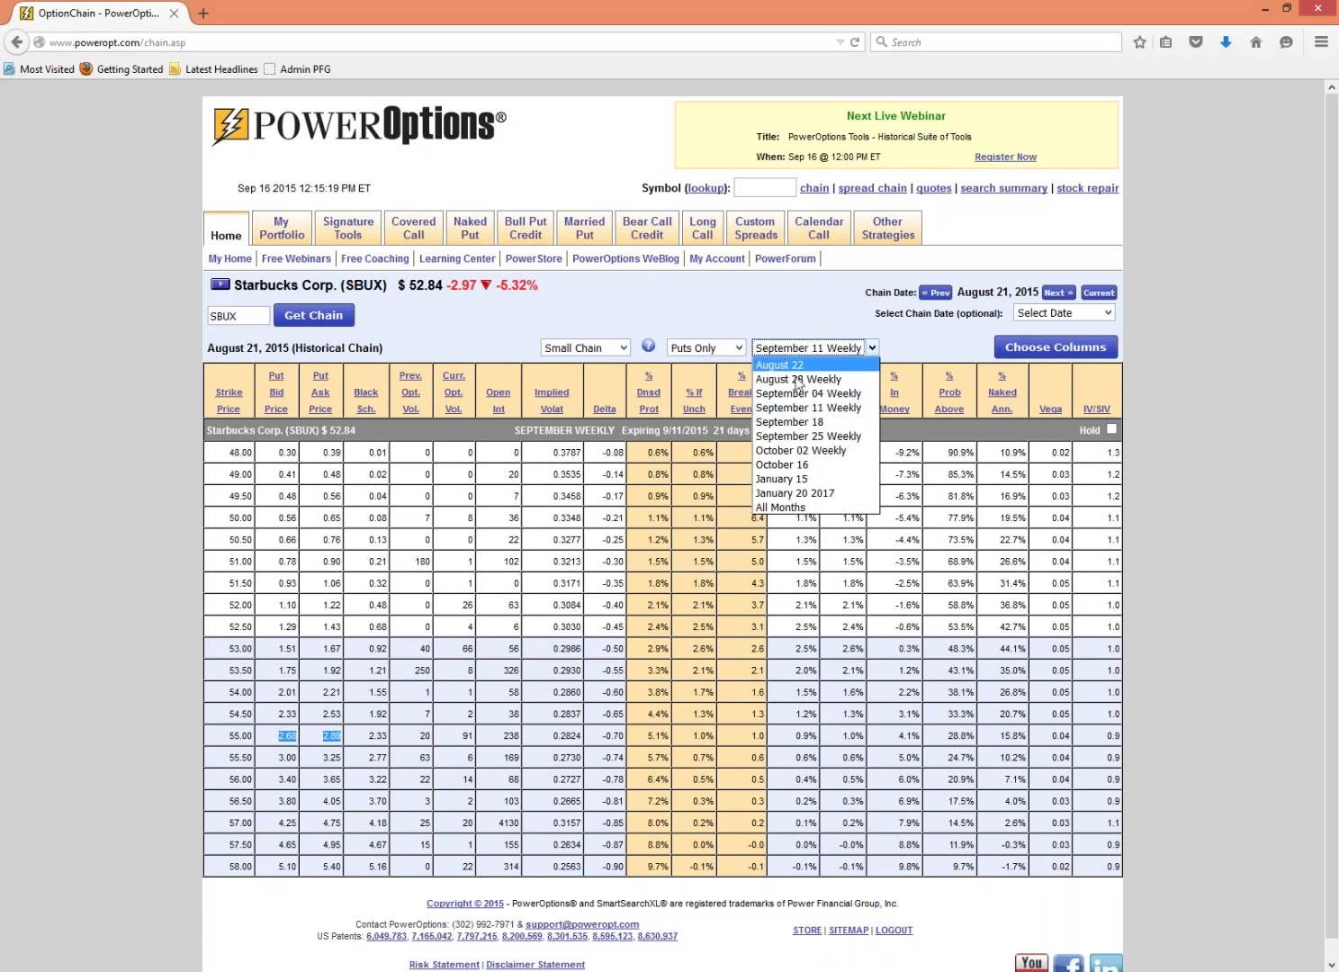
pyautogui.click(800, 421)
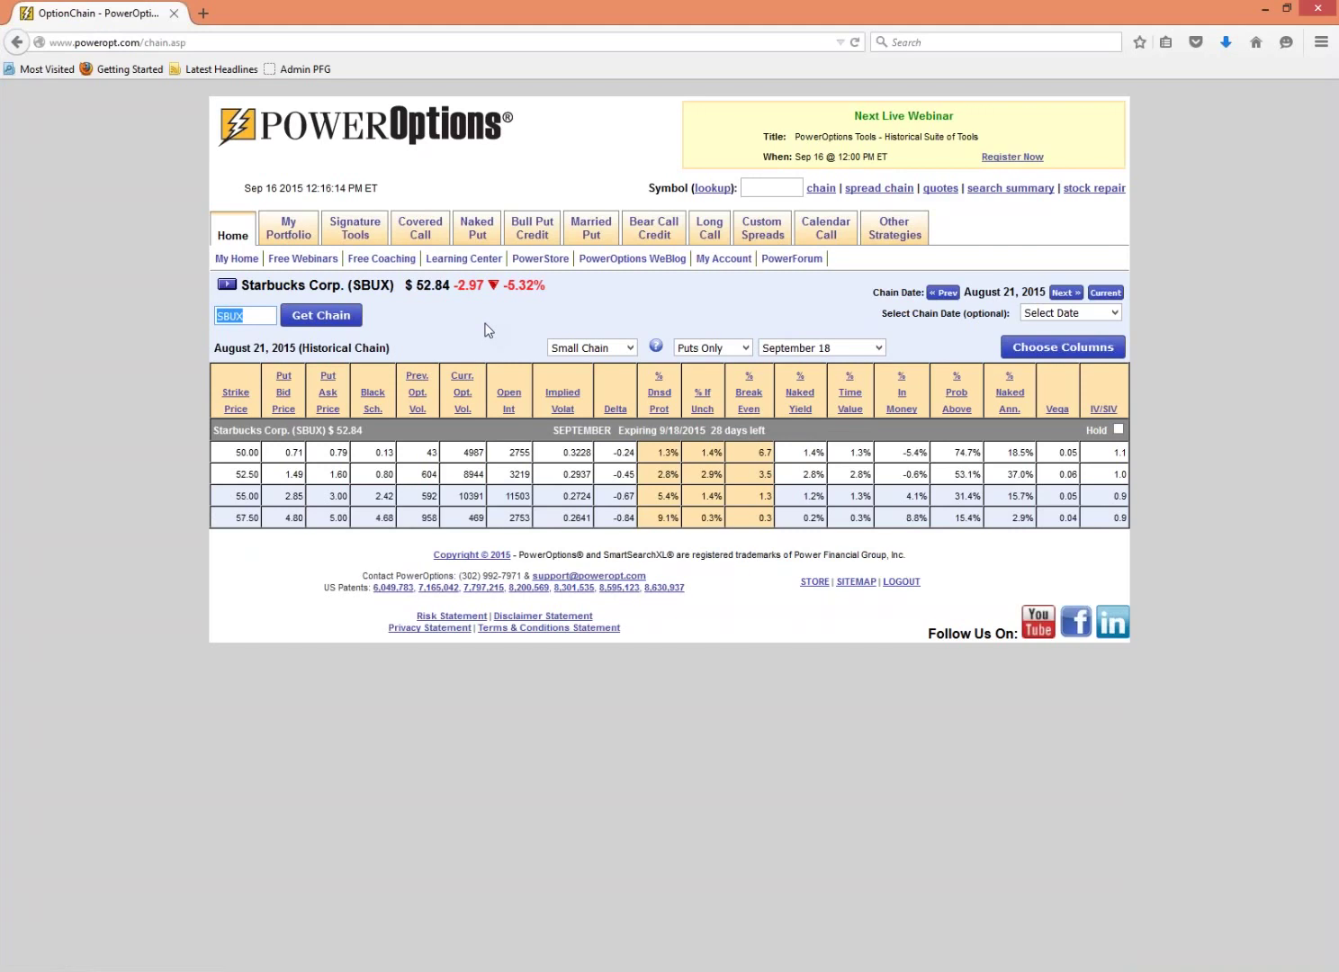
pyautogui.click(813, 348)
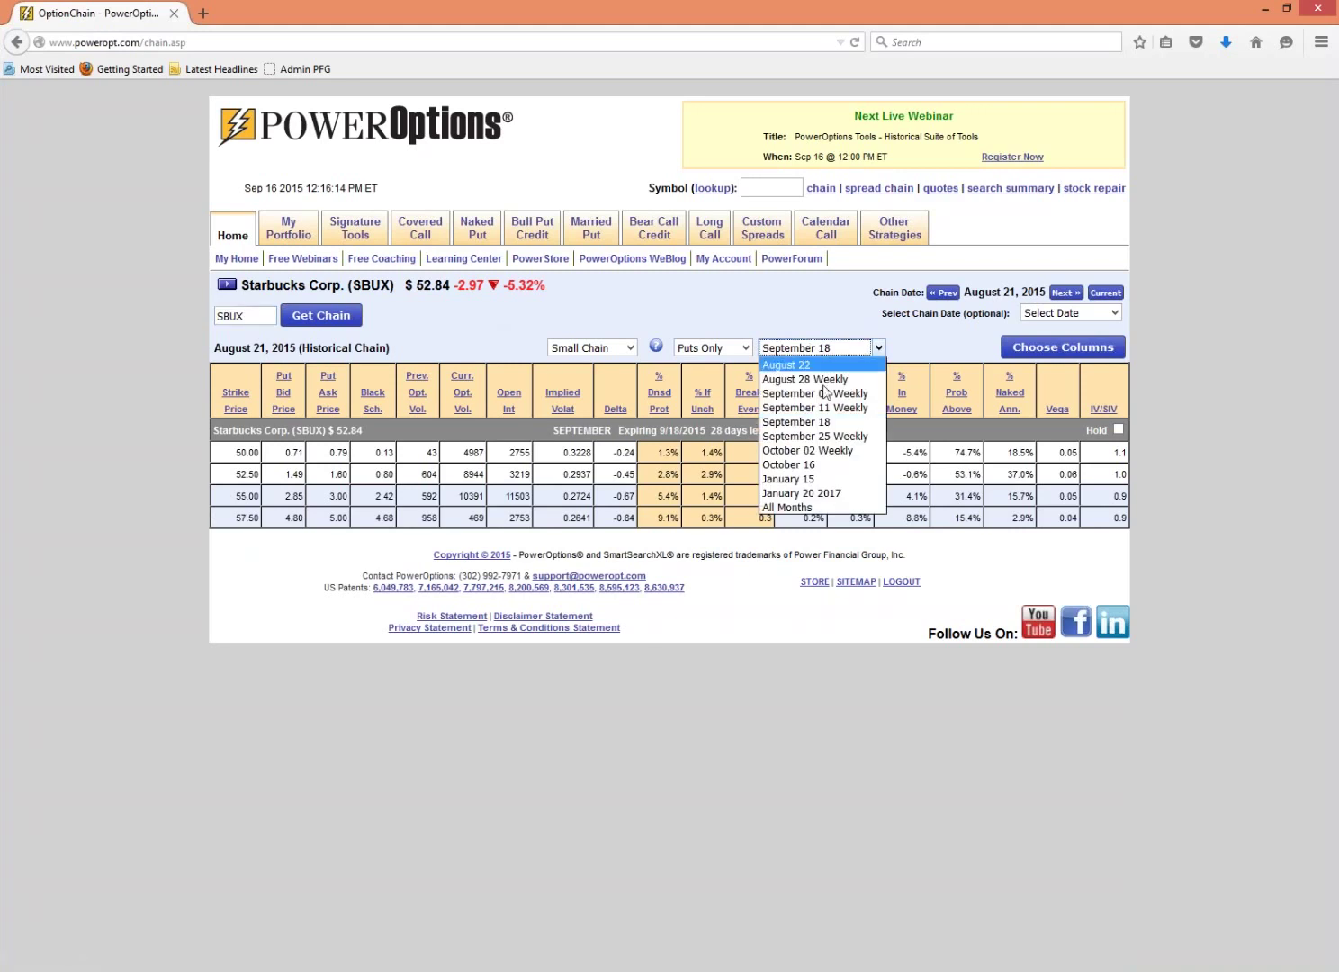
pyautogui.click(834, 465)
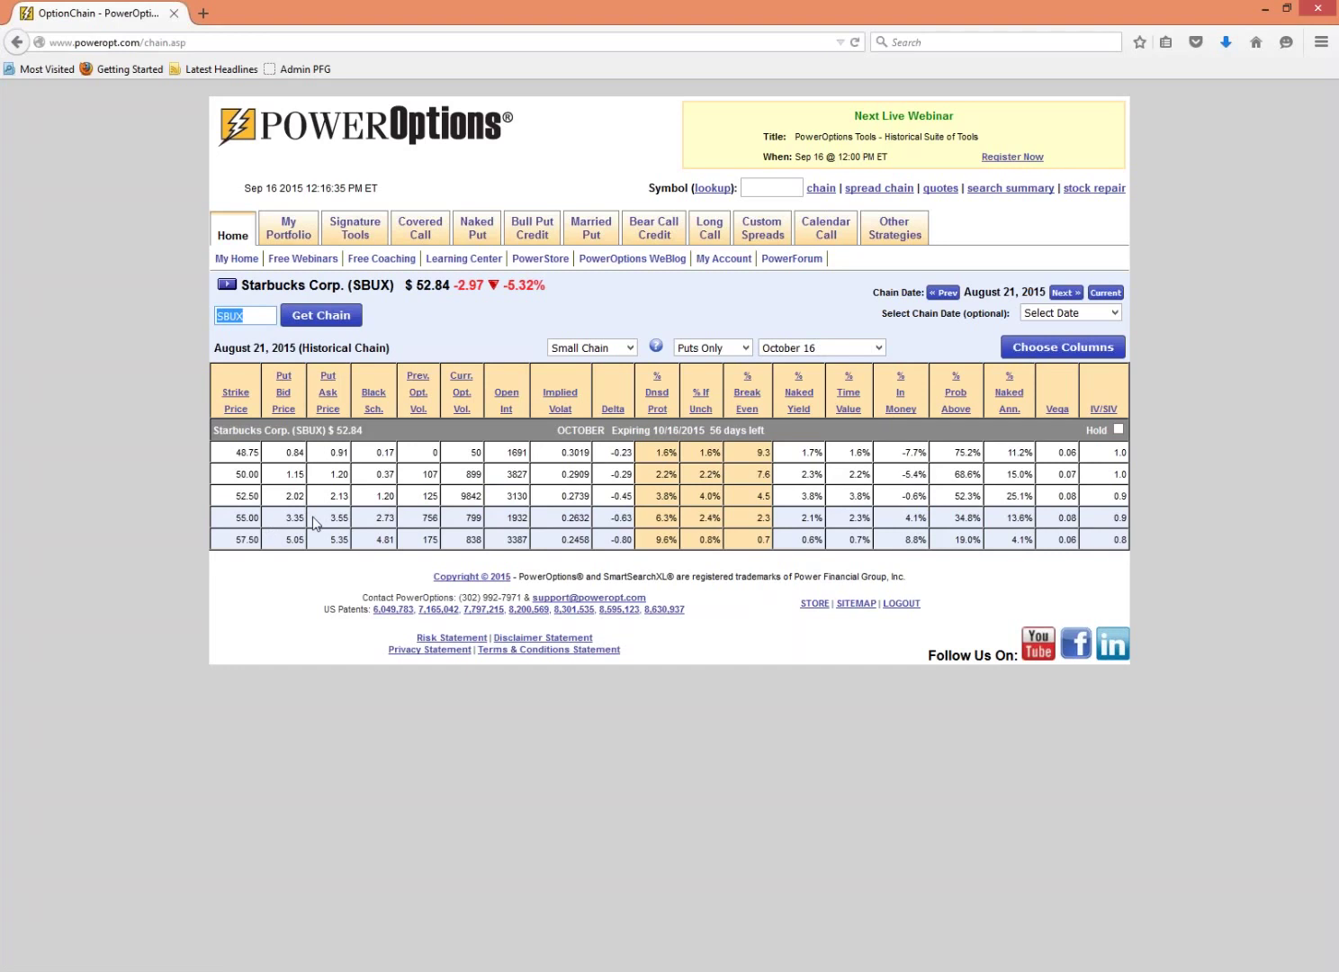
pyautogui.moveTo(235, 496); pyautogui.dragTo(268, 507)
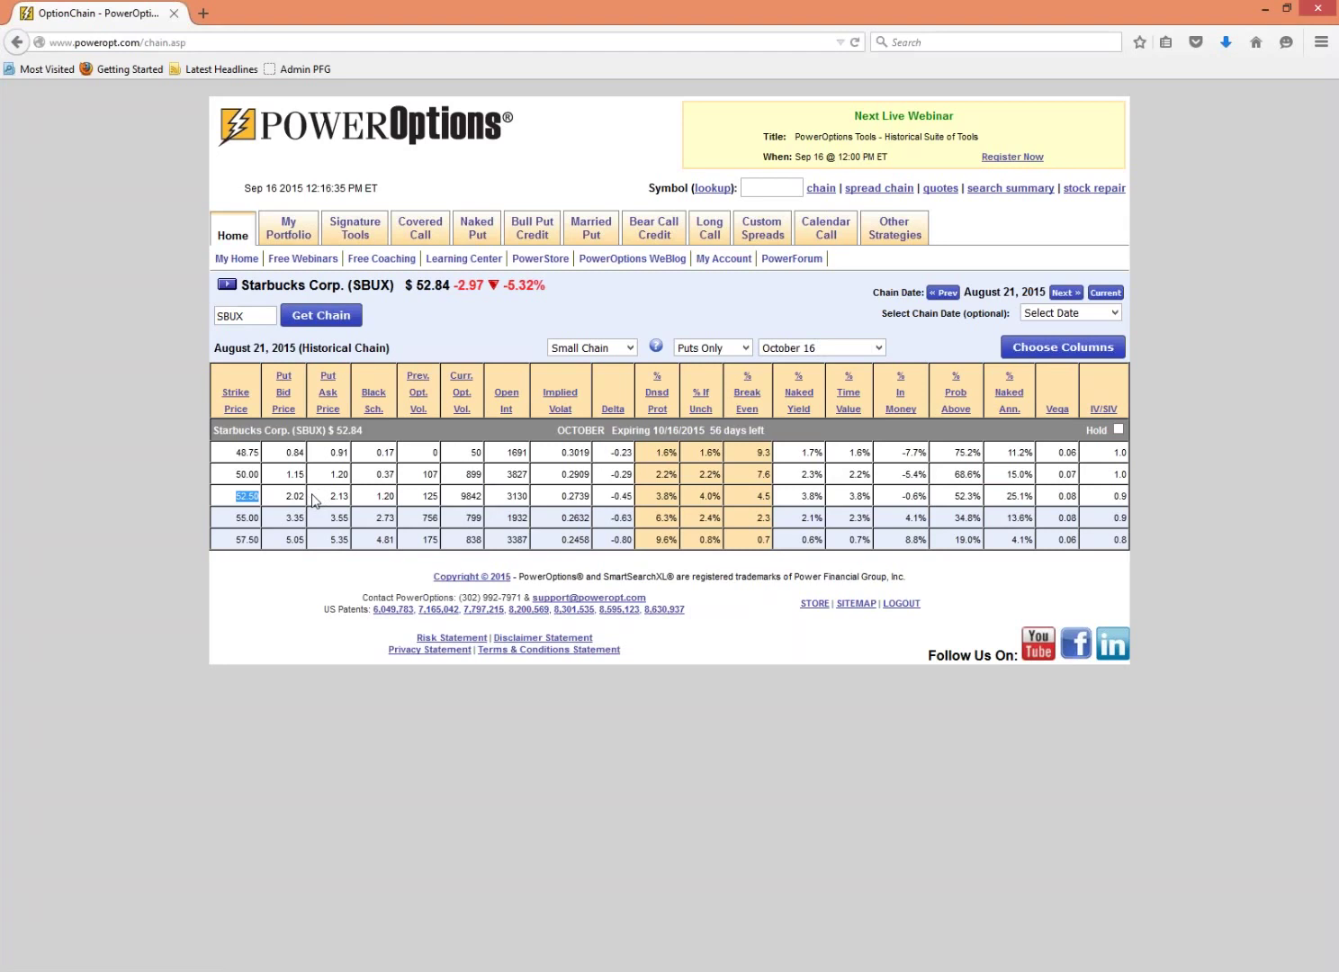
pyautogui.moveTo(708, 431); pyautogui.dragTo(765, 430)
# - Load the SBUX historical option chain for September 4, 2015
pyautogui.click(1057, 315)
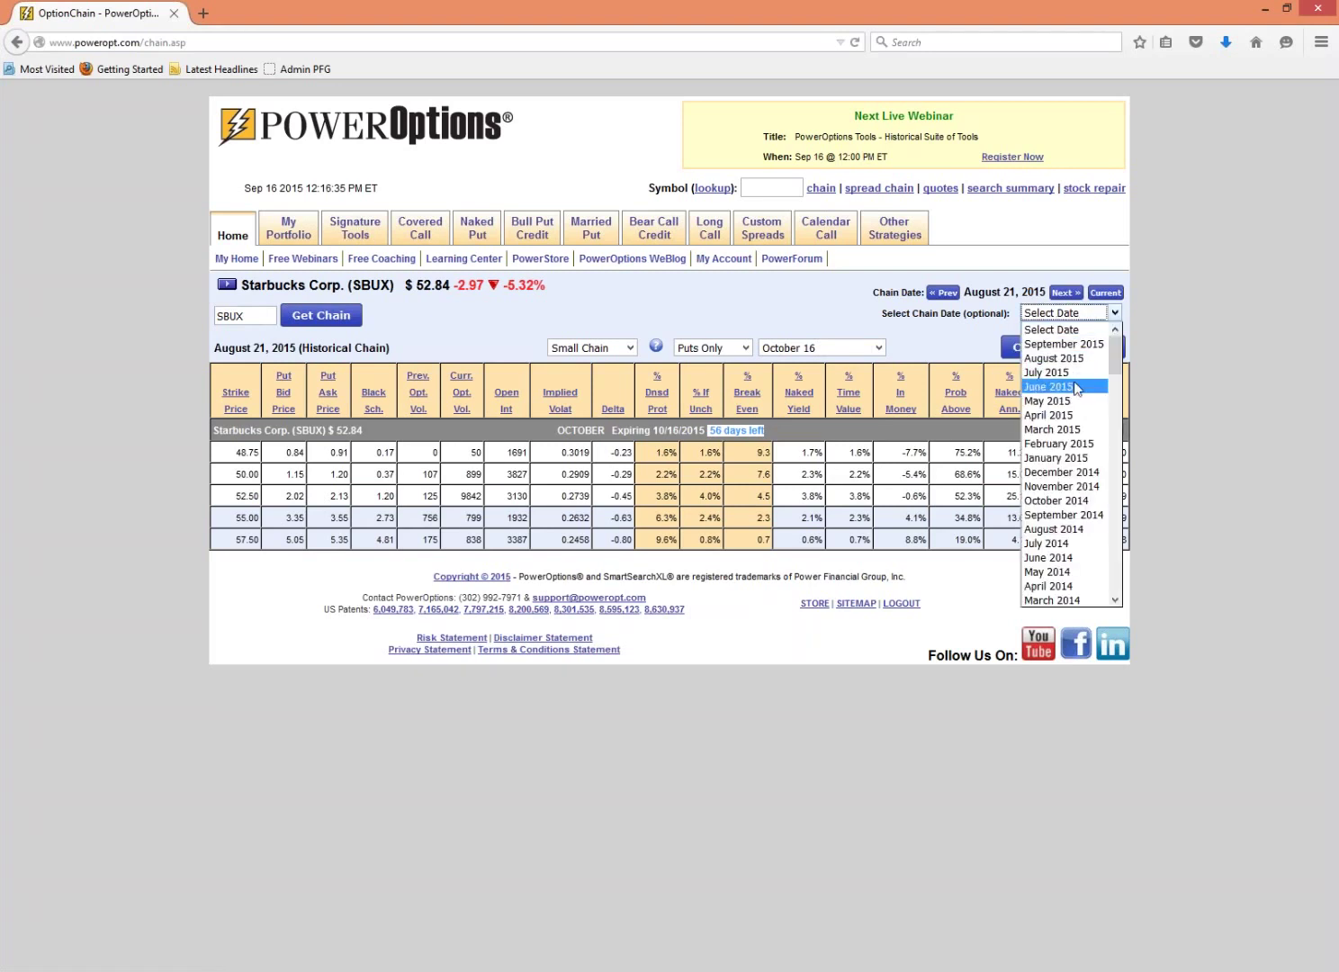
pyautogui.click(1062, 359)
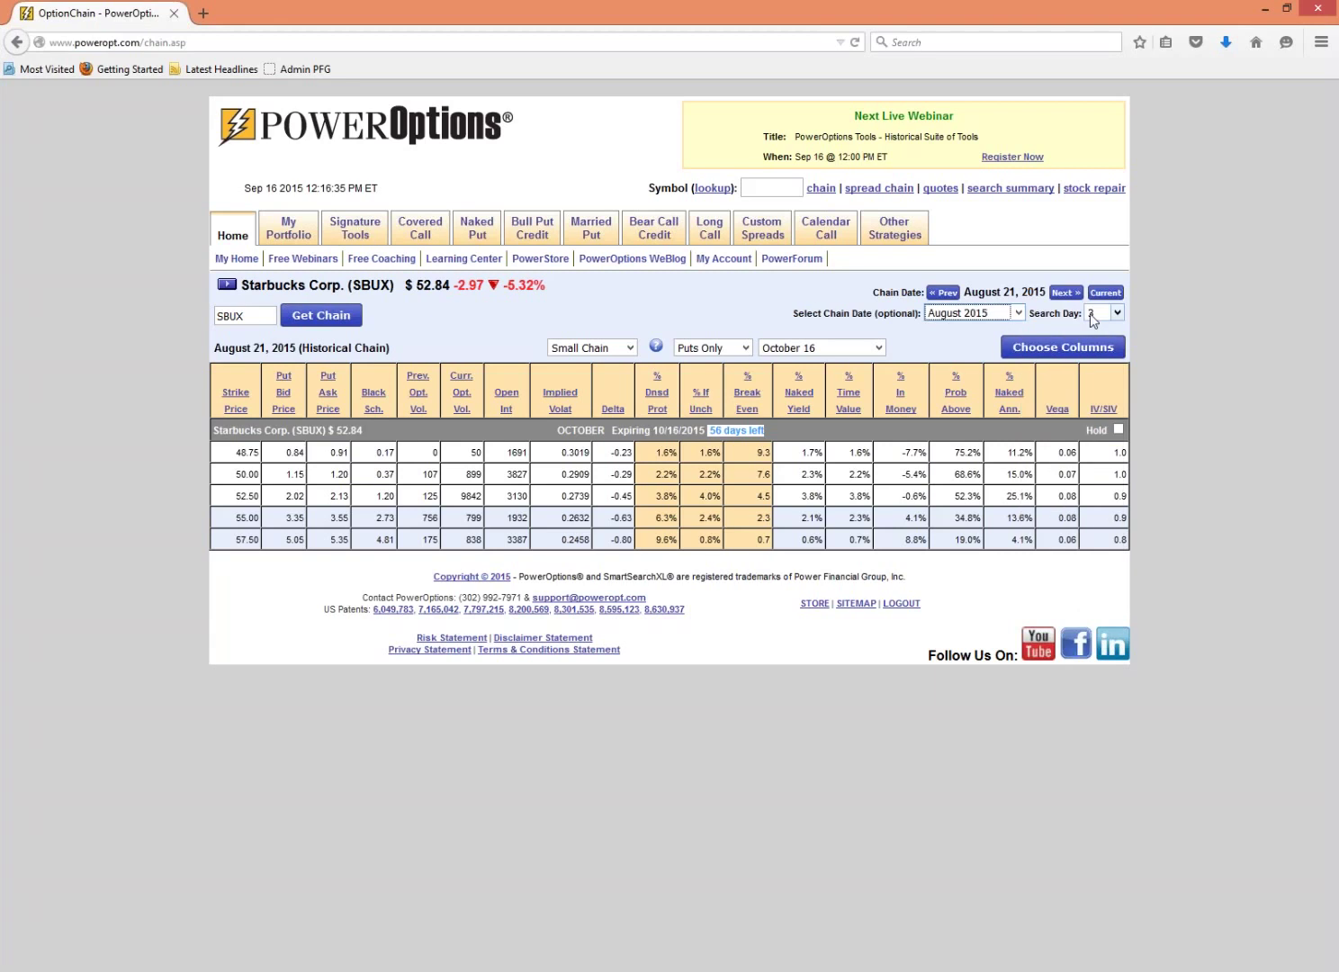
pyautogui.click(1015, 314)
pyautogui.click(1009, 348)
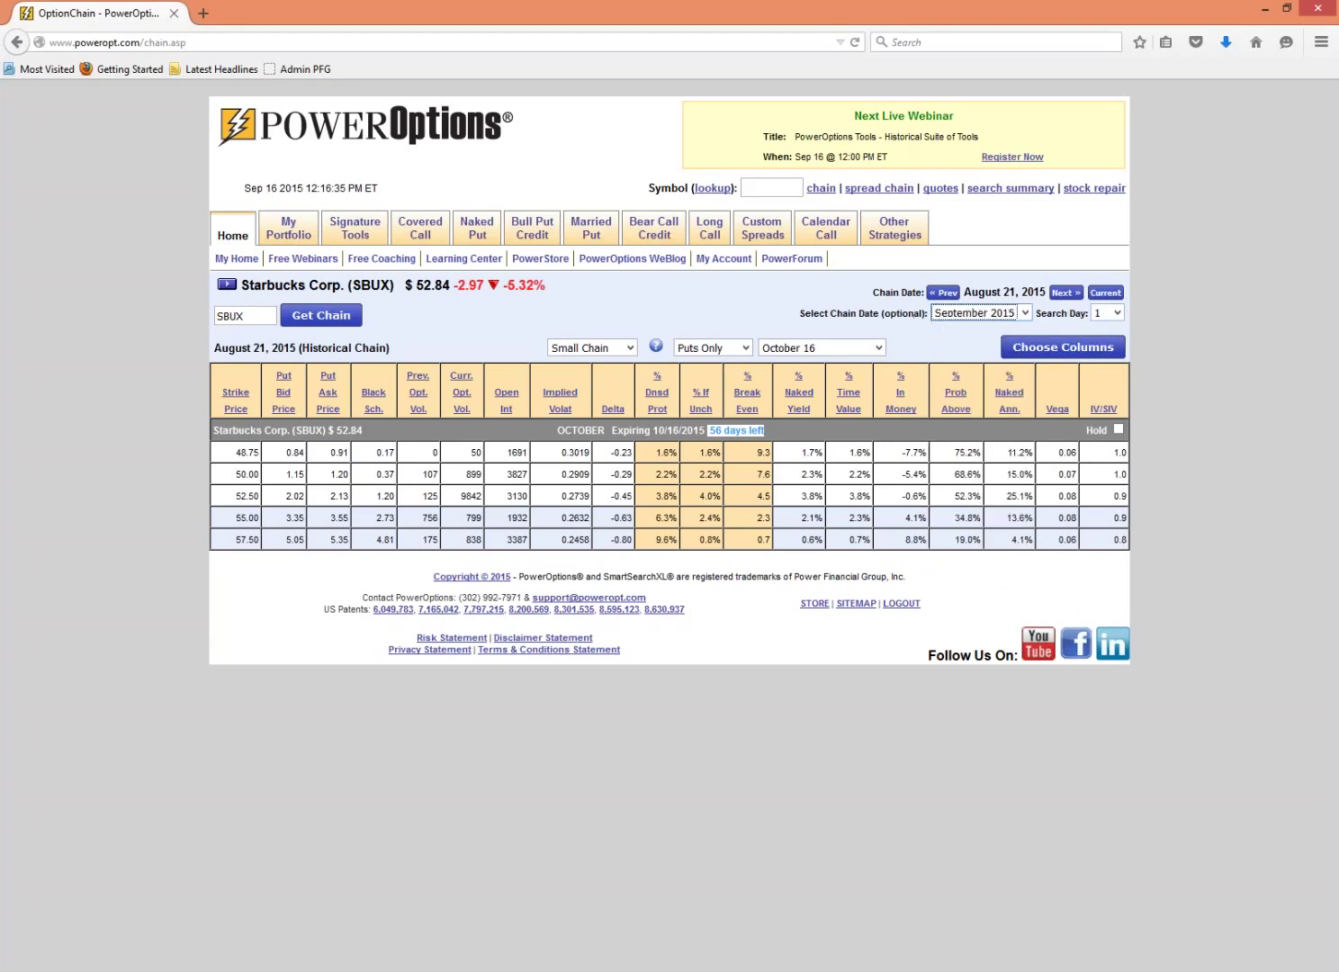
pyautogui.click(1115, 313)
pyautogui.click(1104, 372)
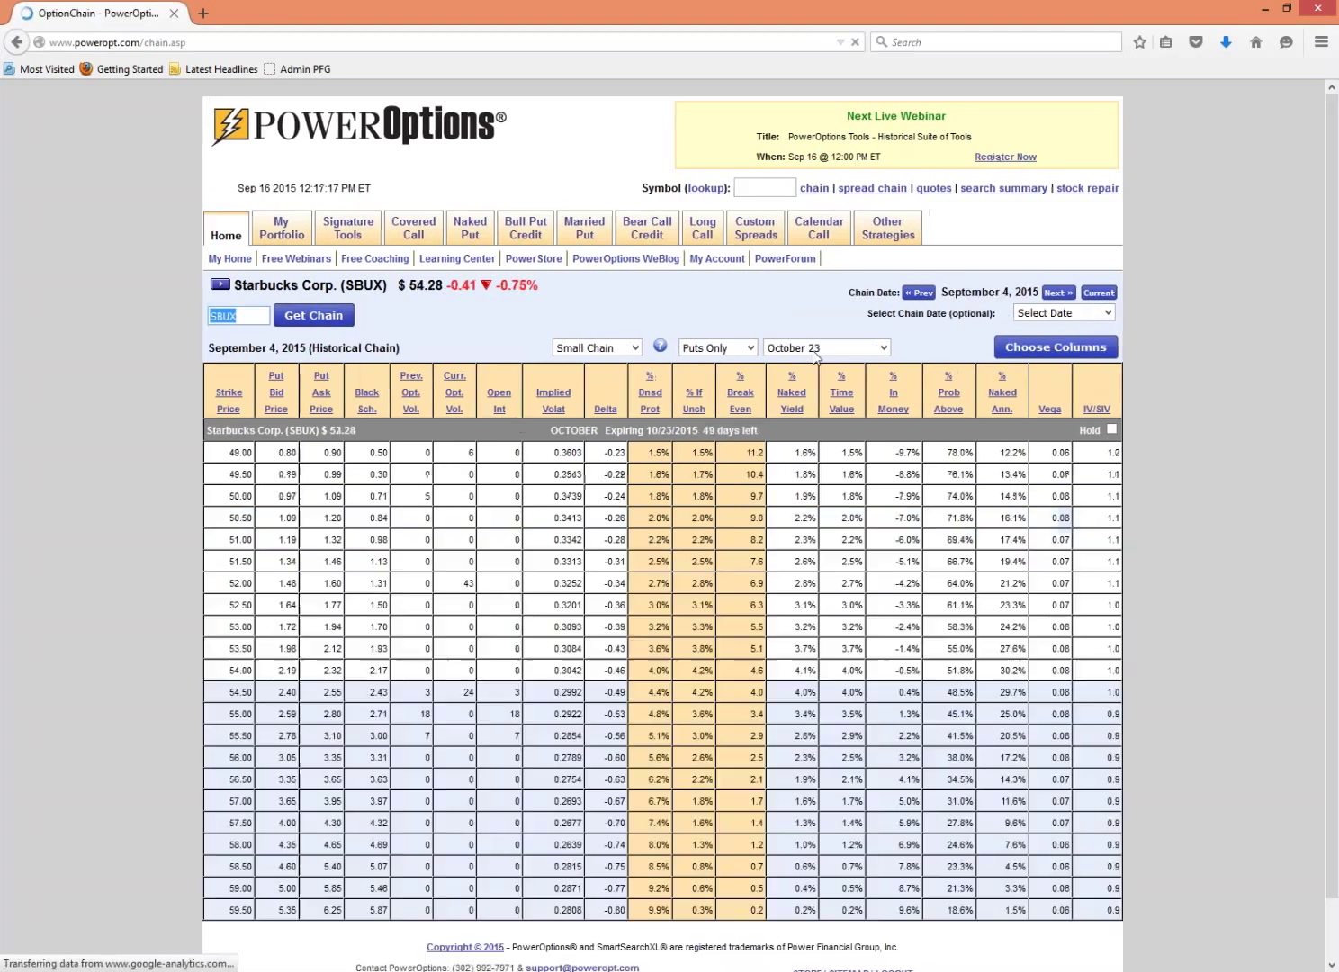
# - Switch the September 4 chain to the October 16 expiration and check the 55.00 put's prices
pyautogui.click(814, 350)
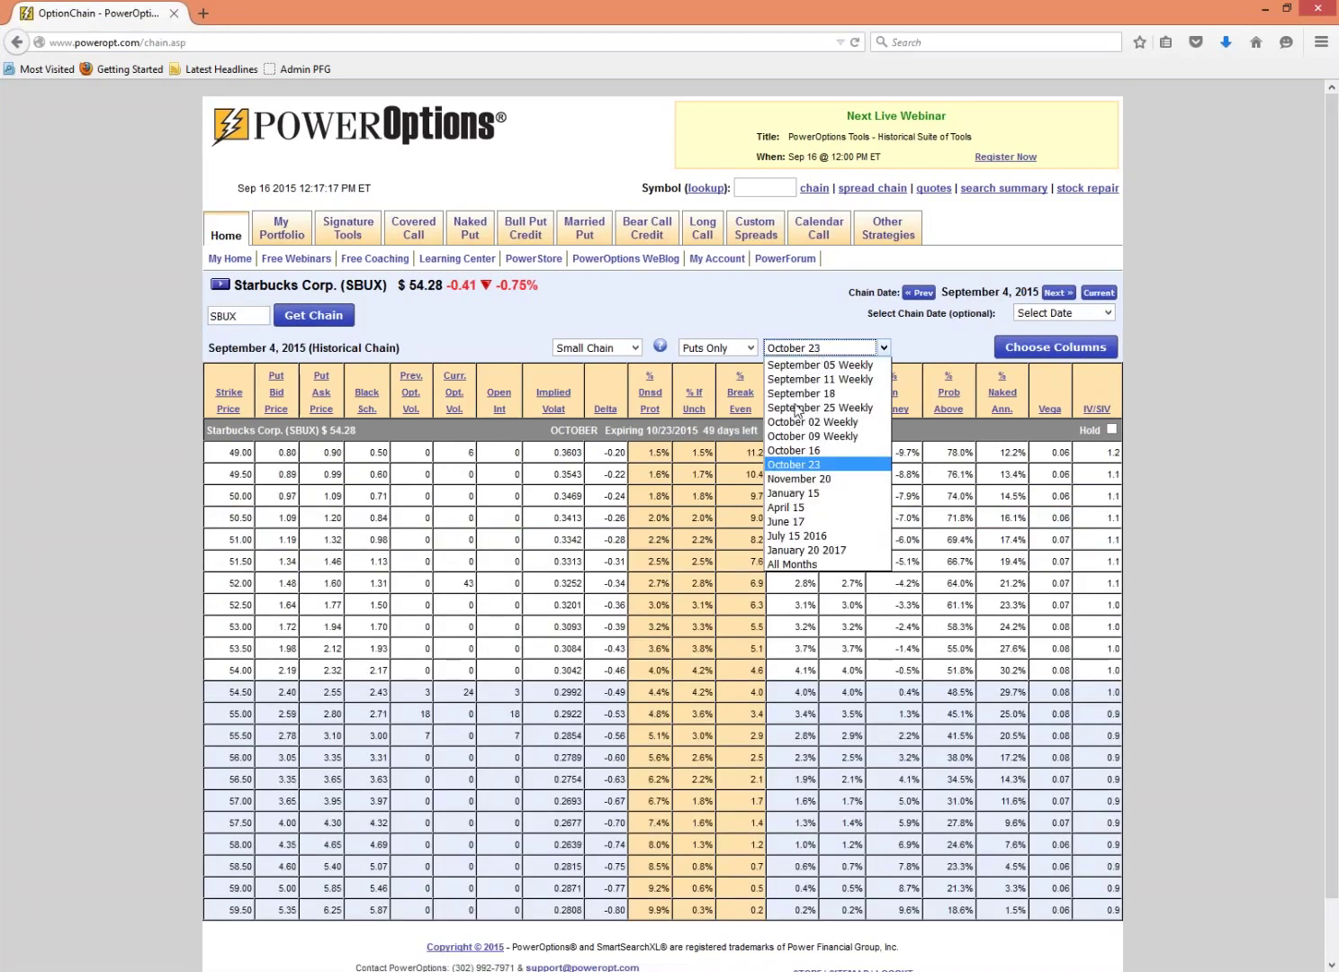
pyautogui.click(788, 467)
pyautogui.click(793, 349)
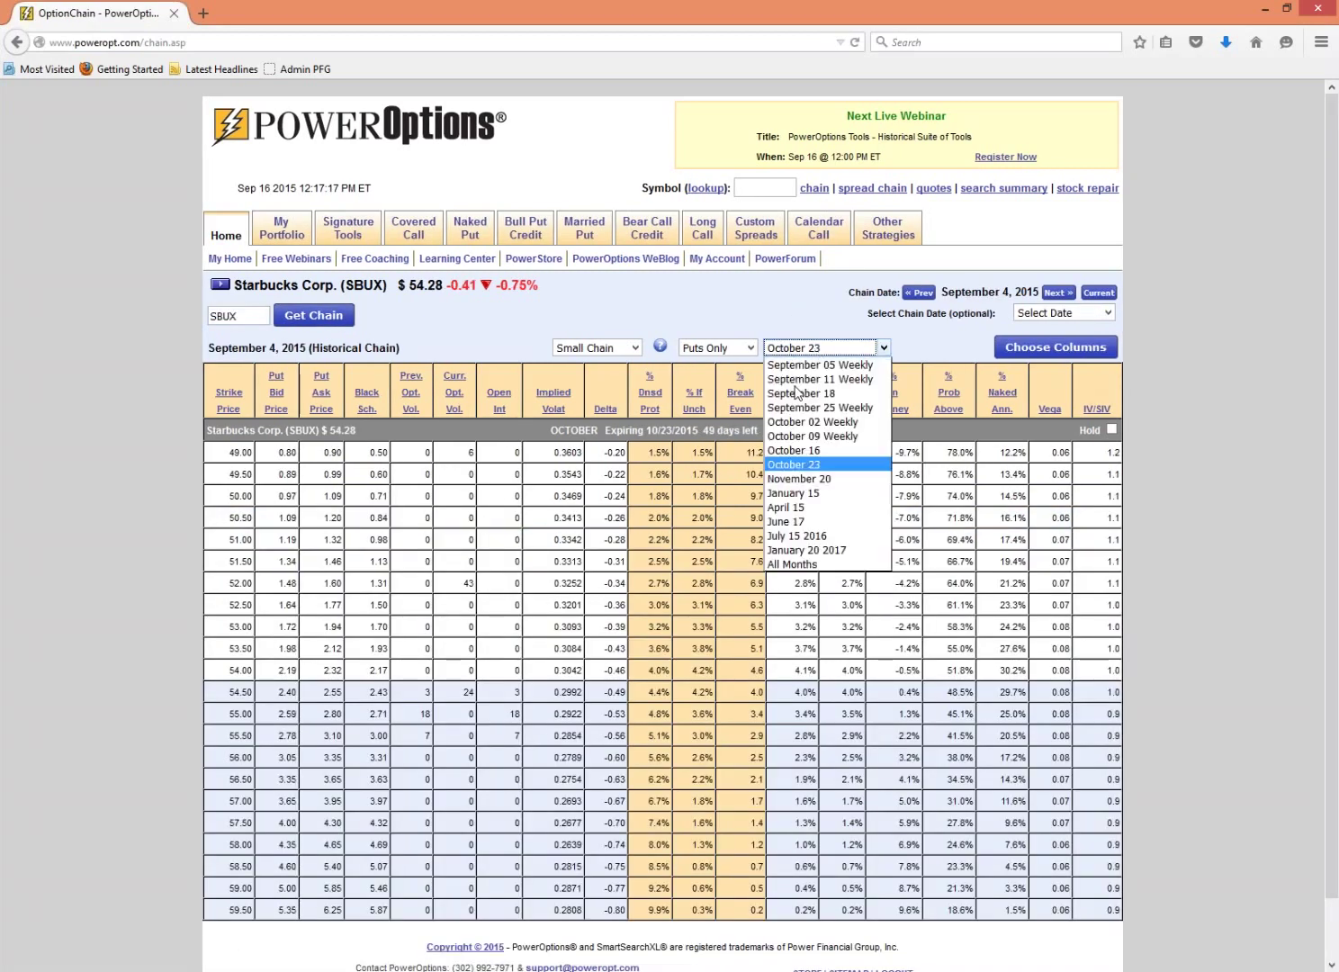
pyautogui.click(792, 450)
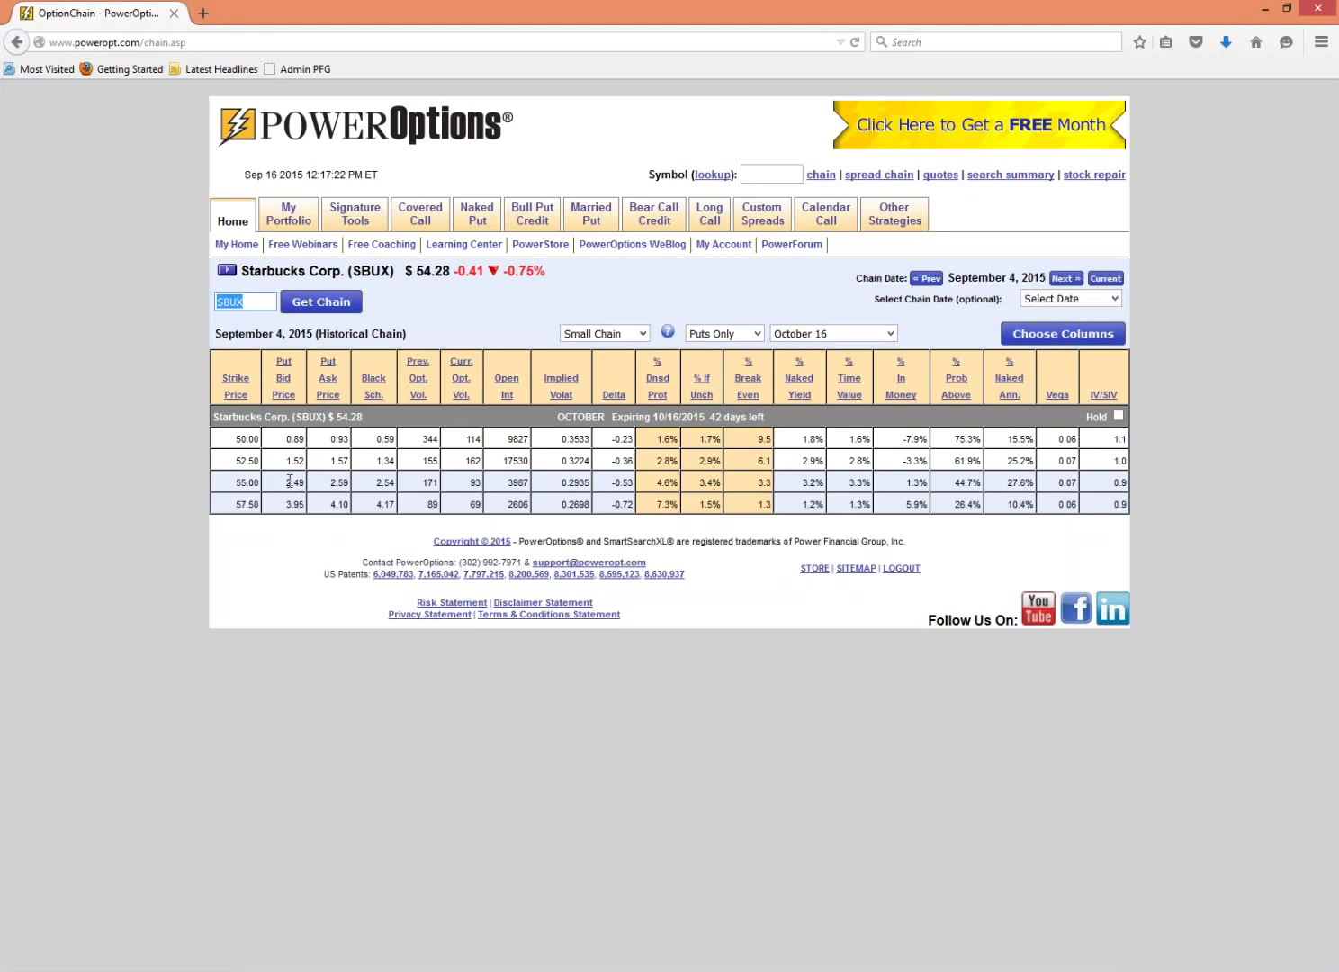
# - Switch the September 4 chain to the September 18 expiration and highlight the 55.00 put's bid and ask prices
pyautogui.click(808, 334)
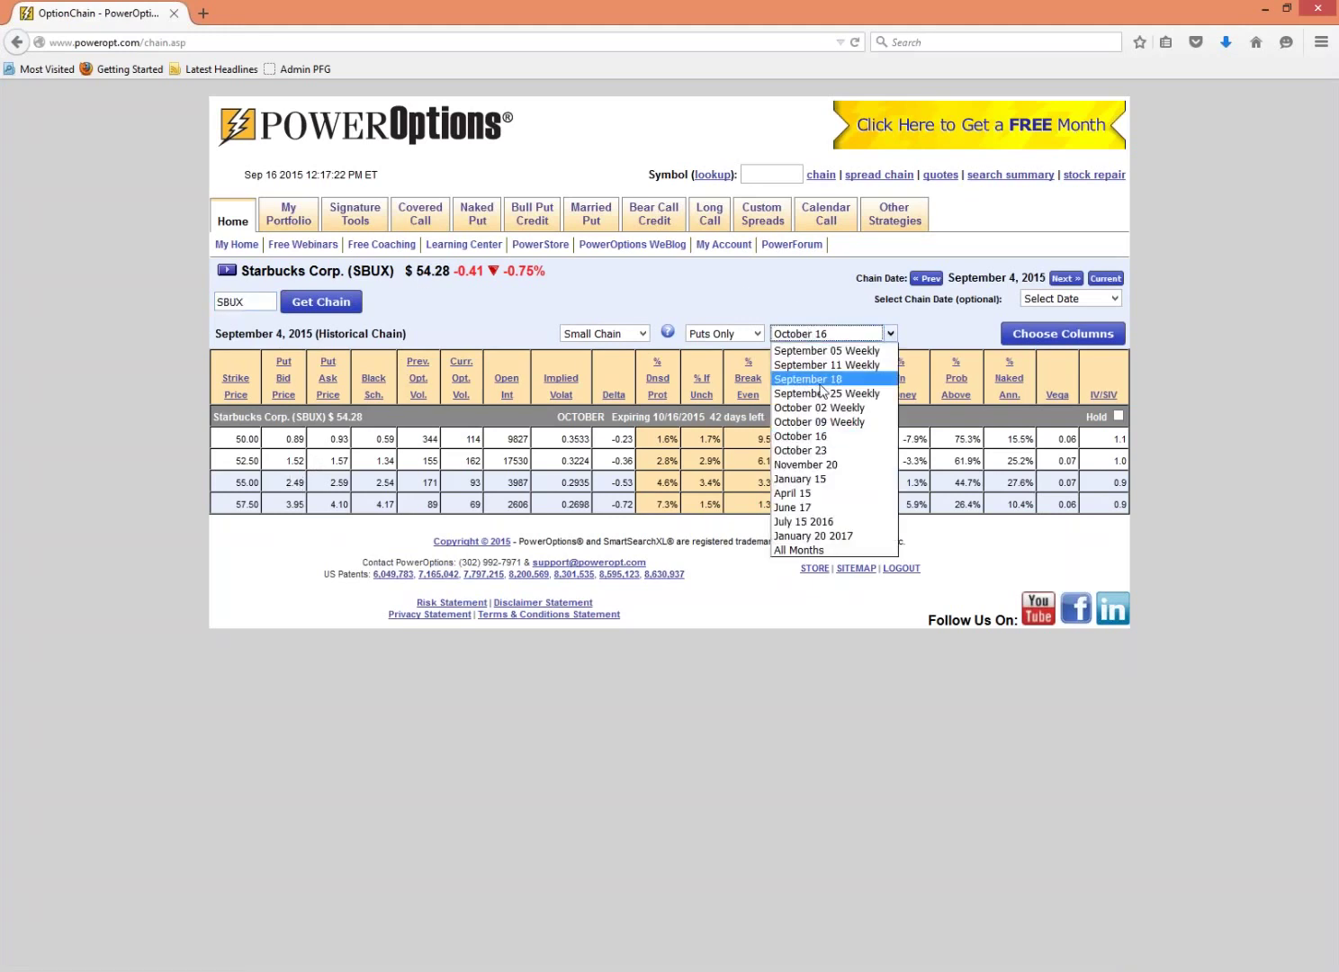
pyautogui.click(810, 378)
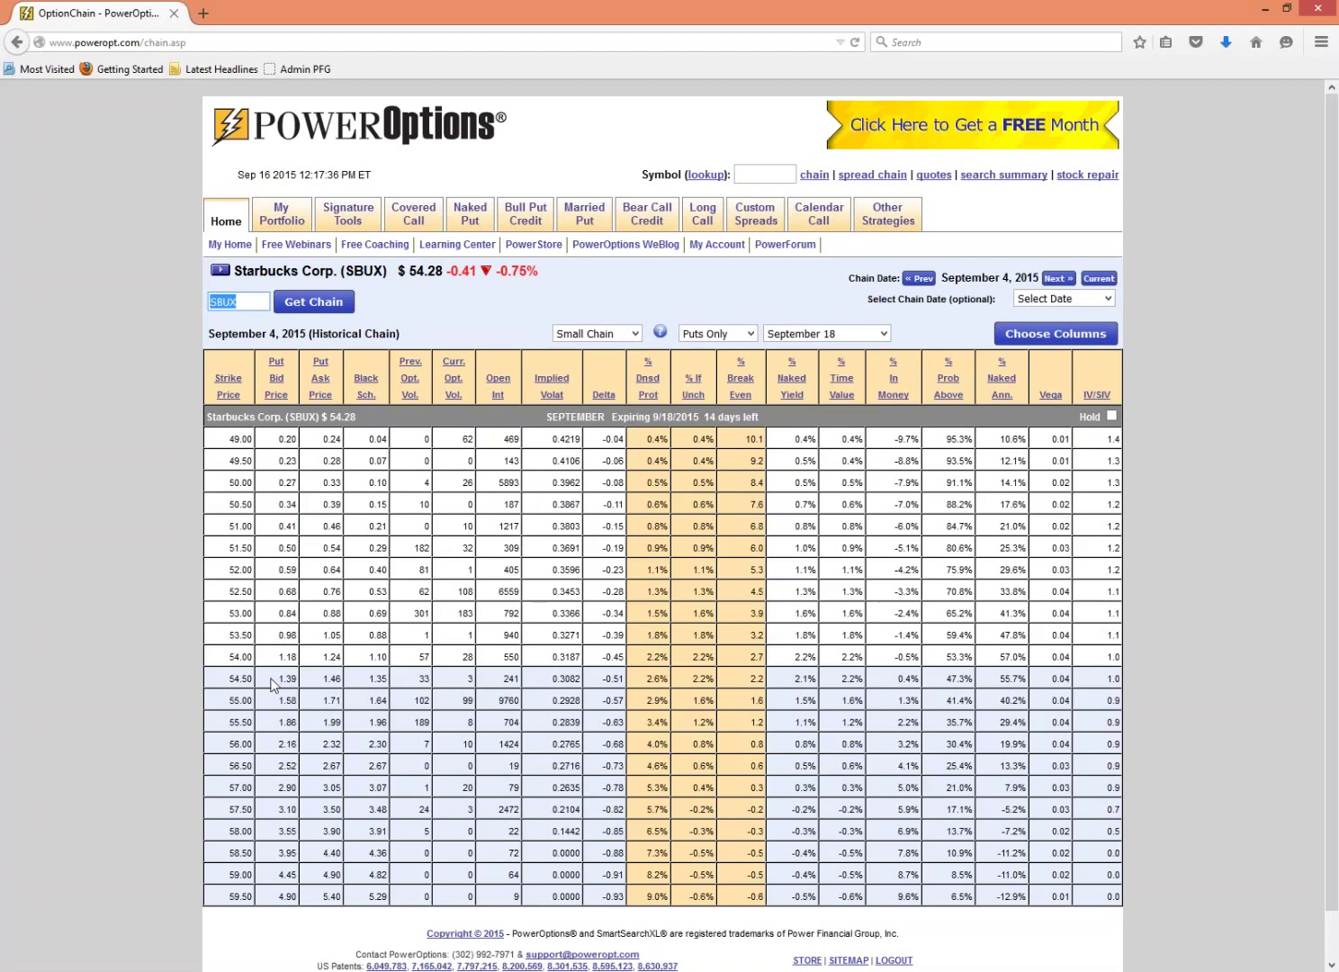
pyautogui.doubleClick(274, 704)
pyautogui.keyDown('ctrl'); pyautogui.doubleClick(332, 701); pyautogui.keyUp('ctrl')
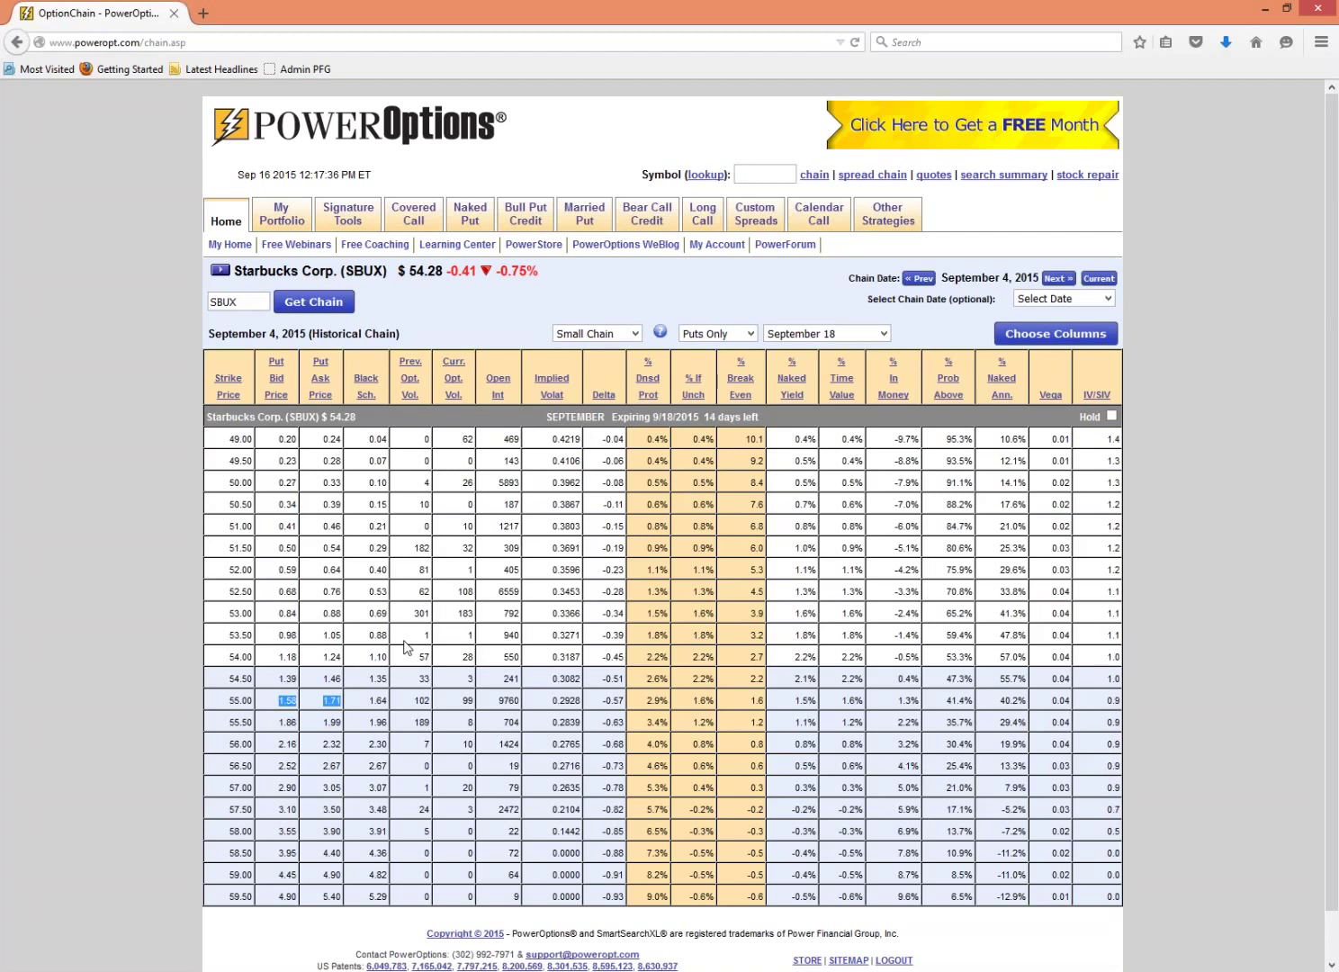
pyautogui.click(465, 294)
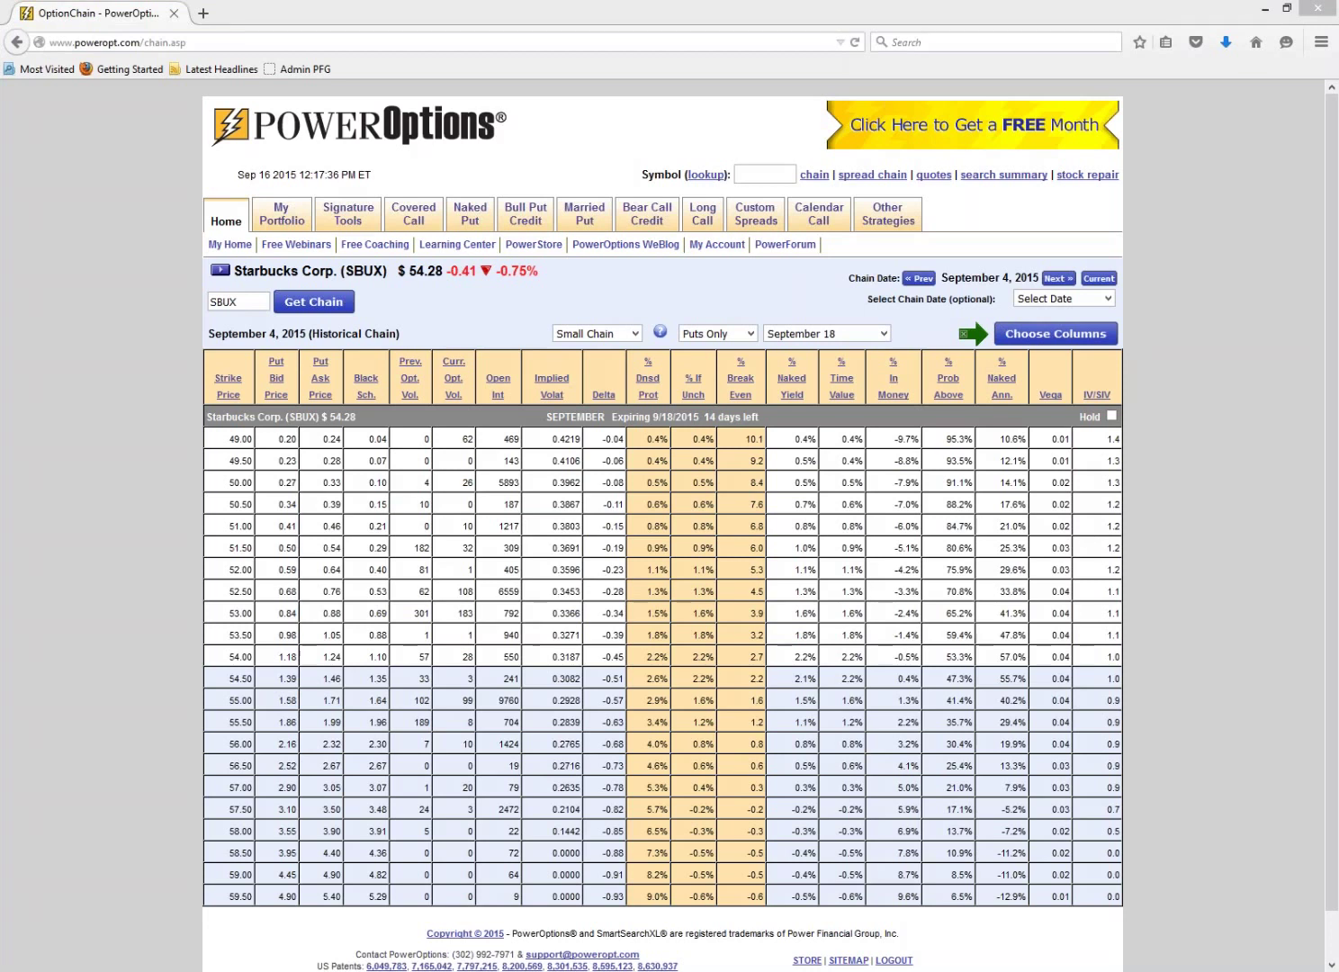
# - Open the put chain's column configuration in a full-size window, review the available columns, and return to the option chain
pyautogui.click(1100, 337)
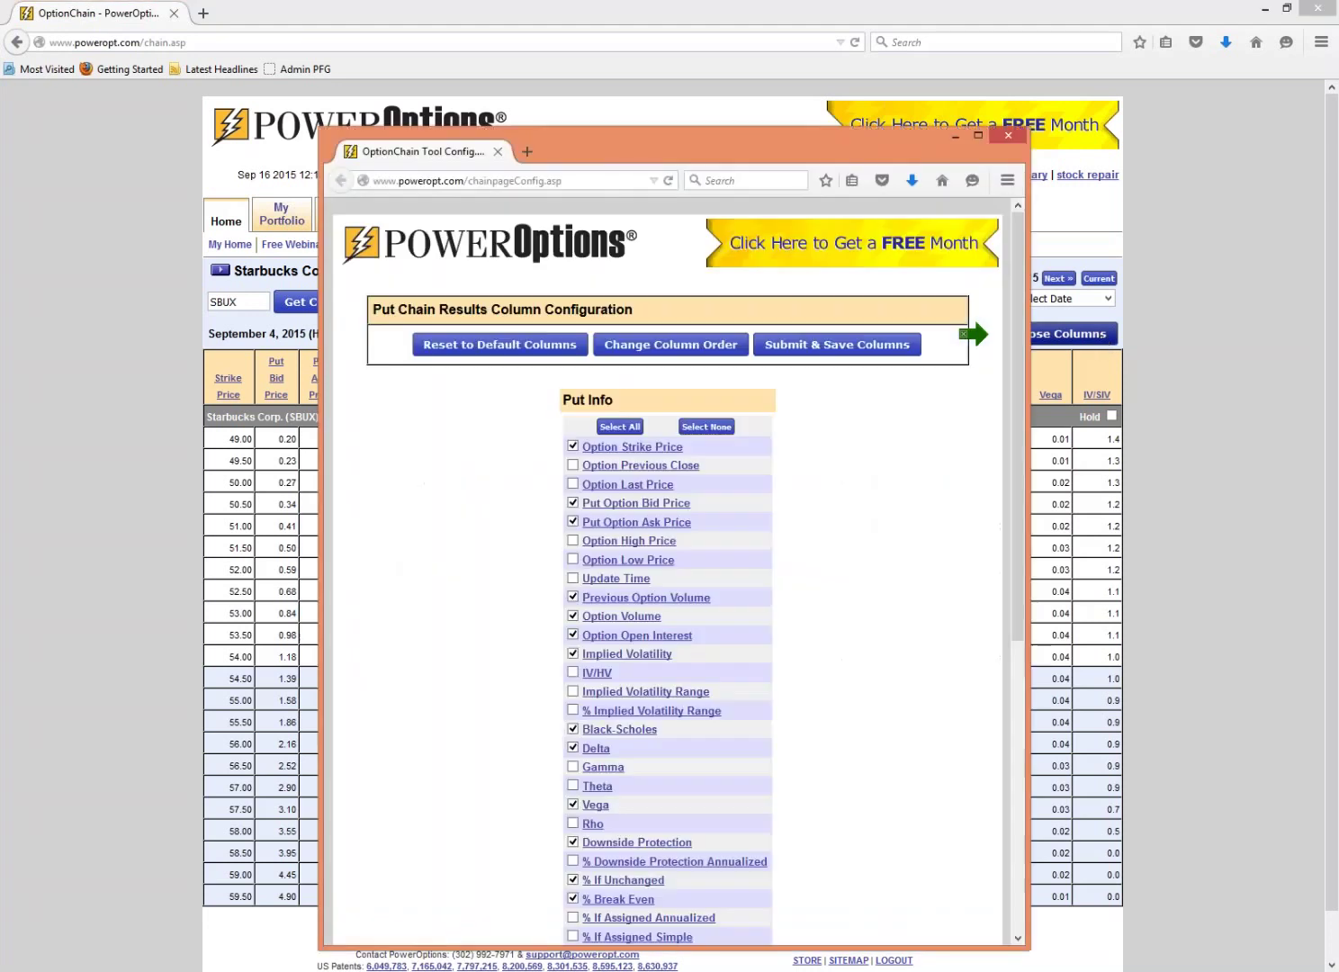
pyautogui.scroll(-5, 752, 503)
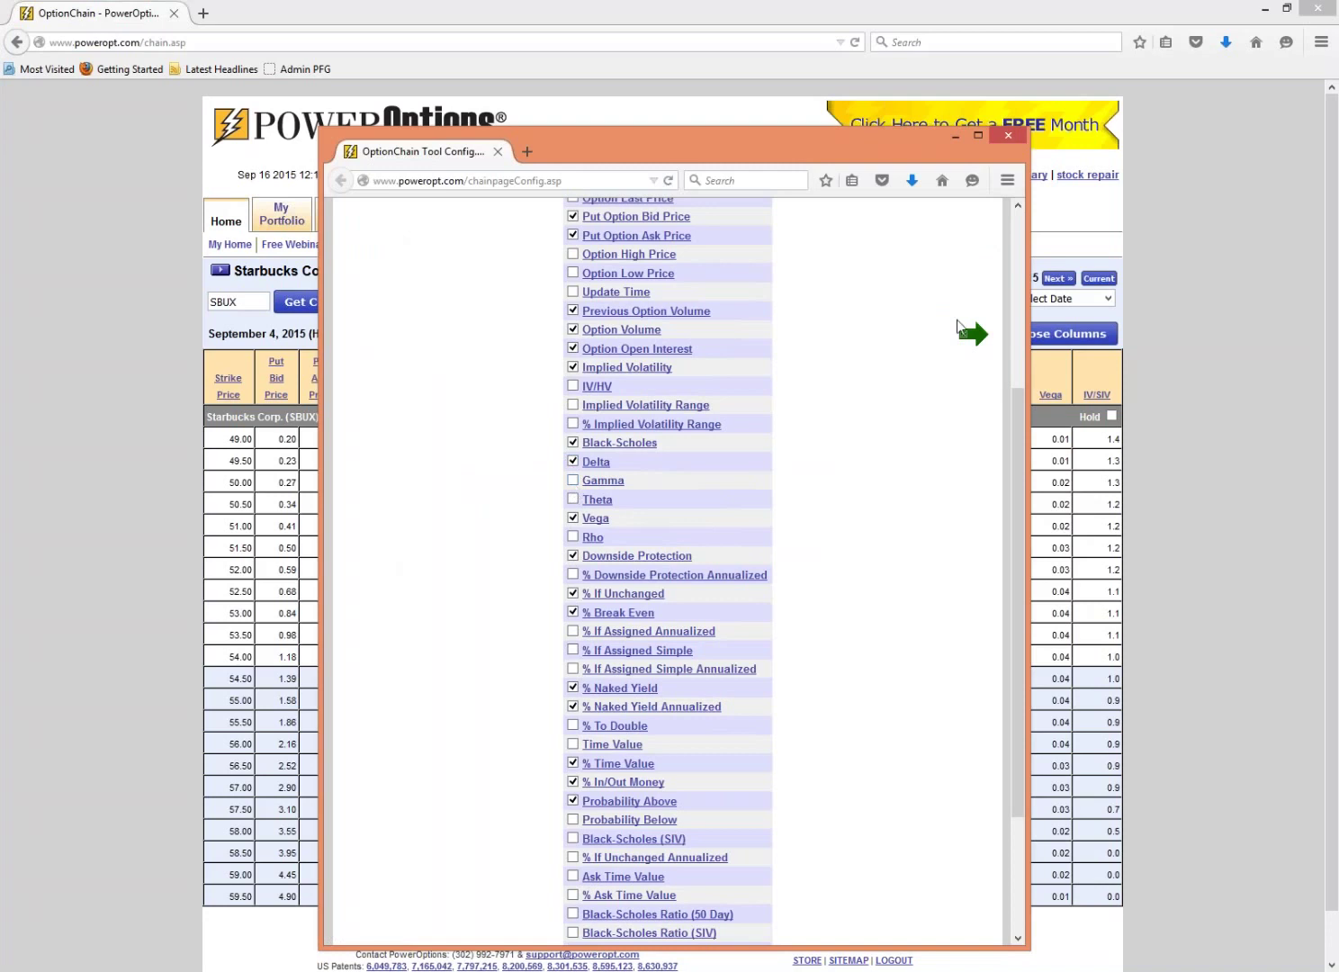
pyautogui.click(978, 135)
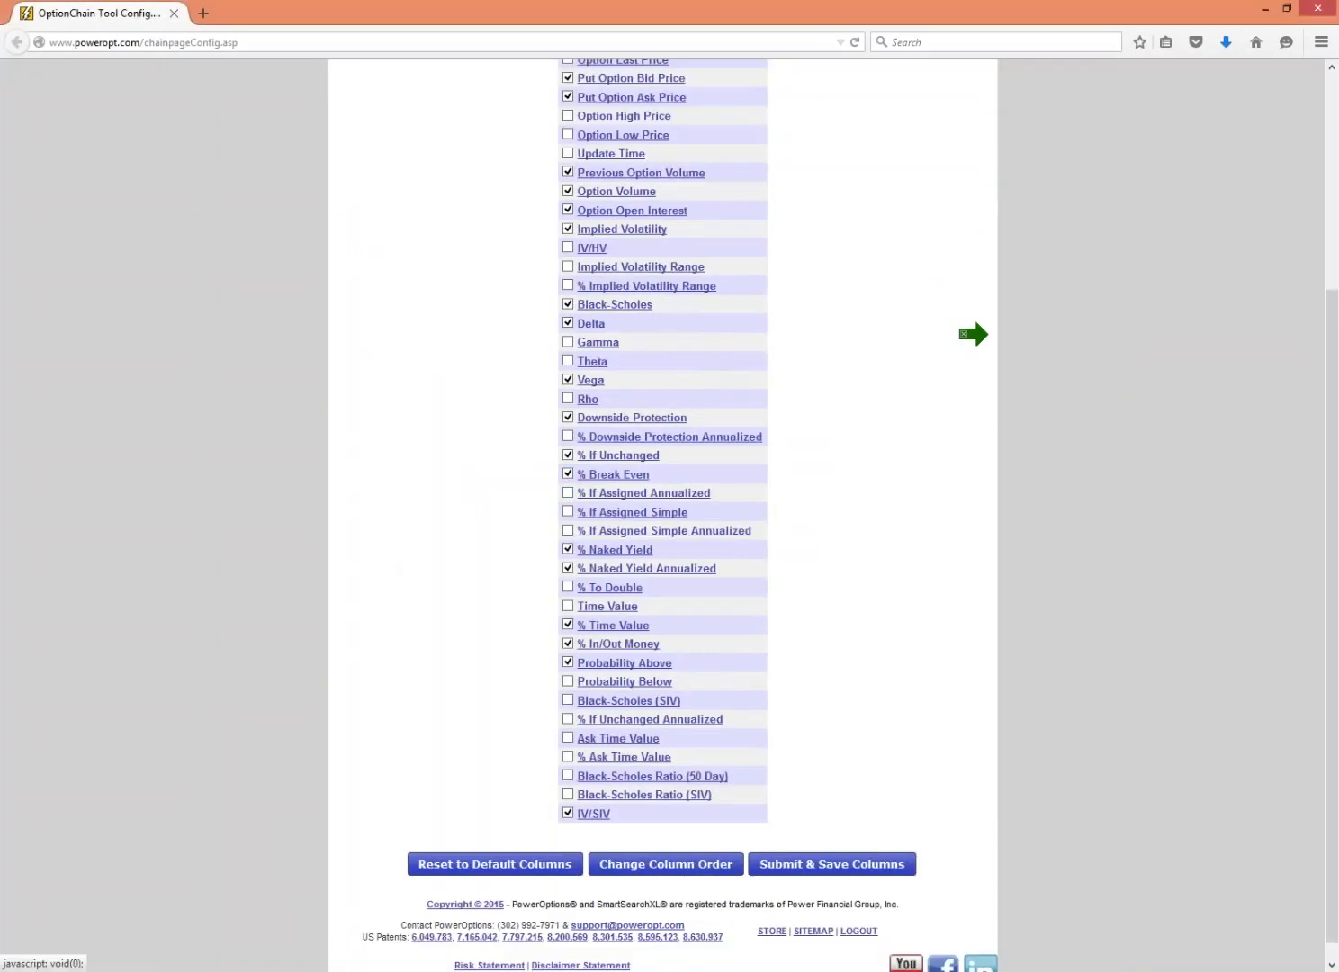
pyautogui.moveTo(595, 326)
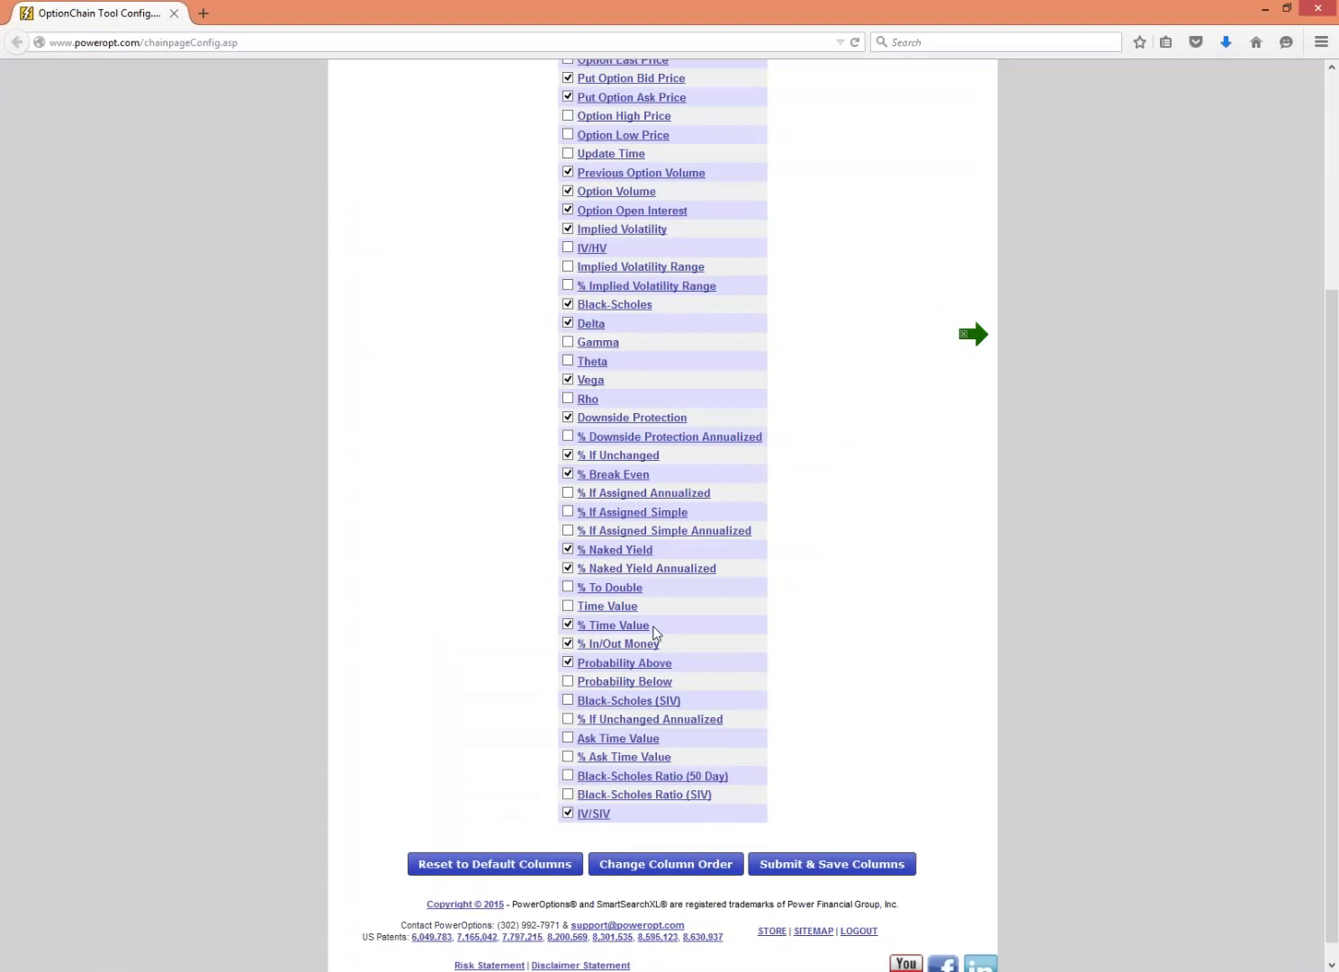
pyautogui.scroll(4, 677, 760)
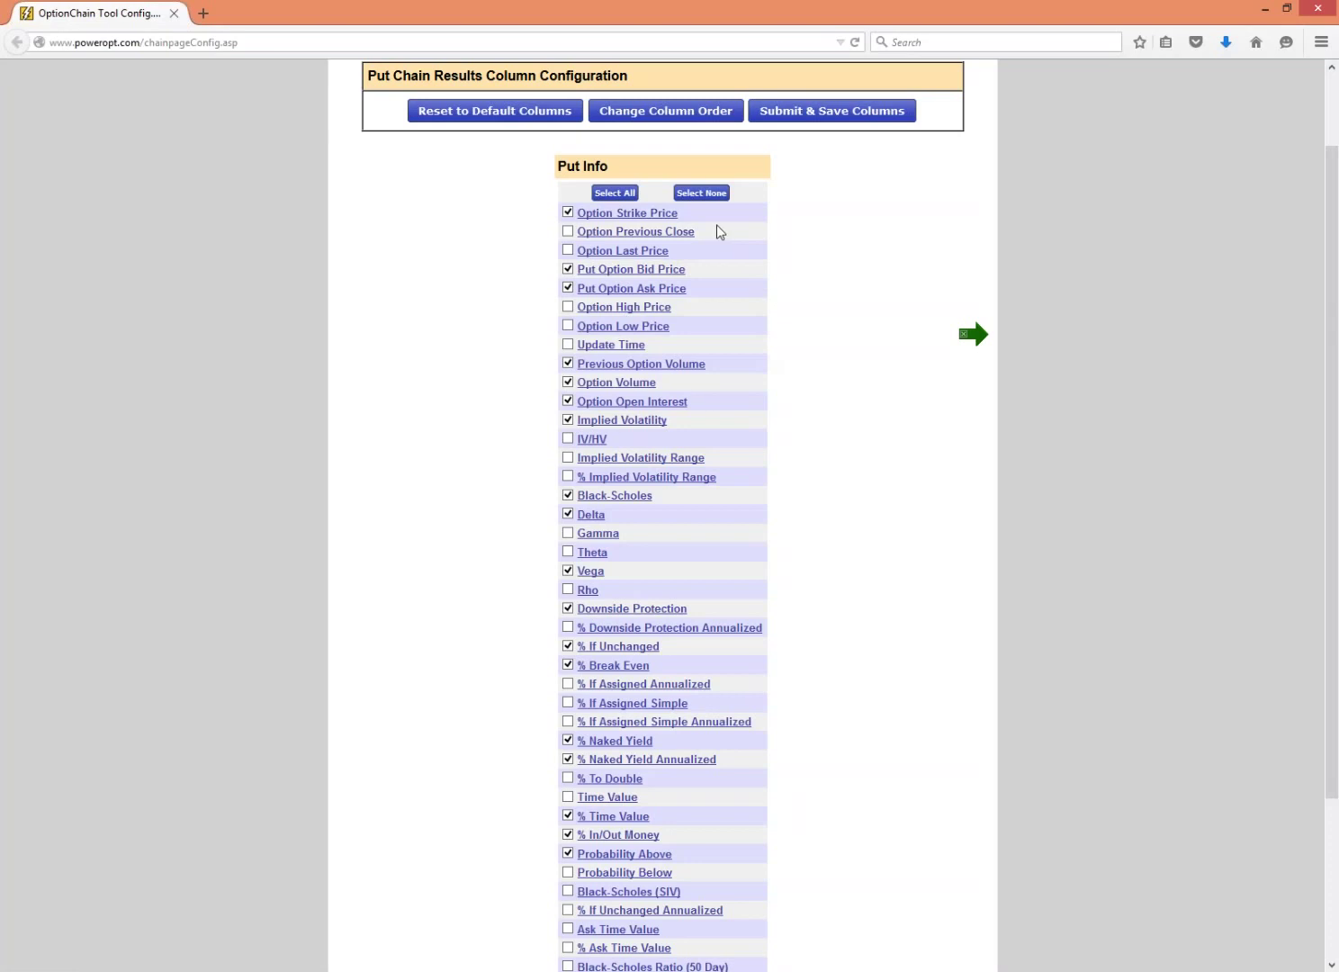
pyautogui.click(972, 334)
pyautogui.click(1266, 8)
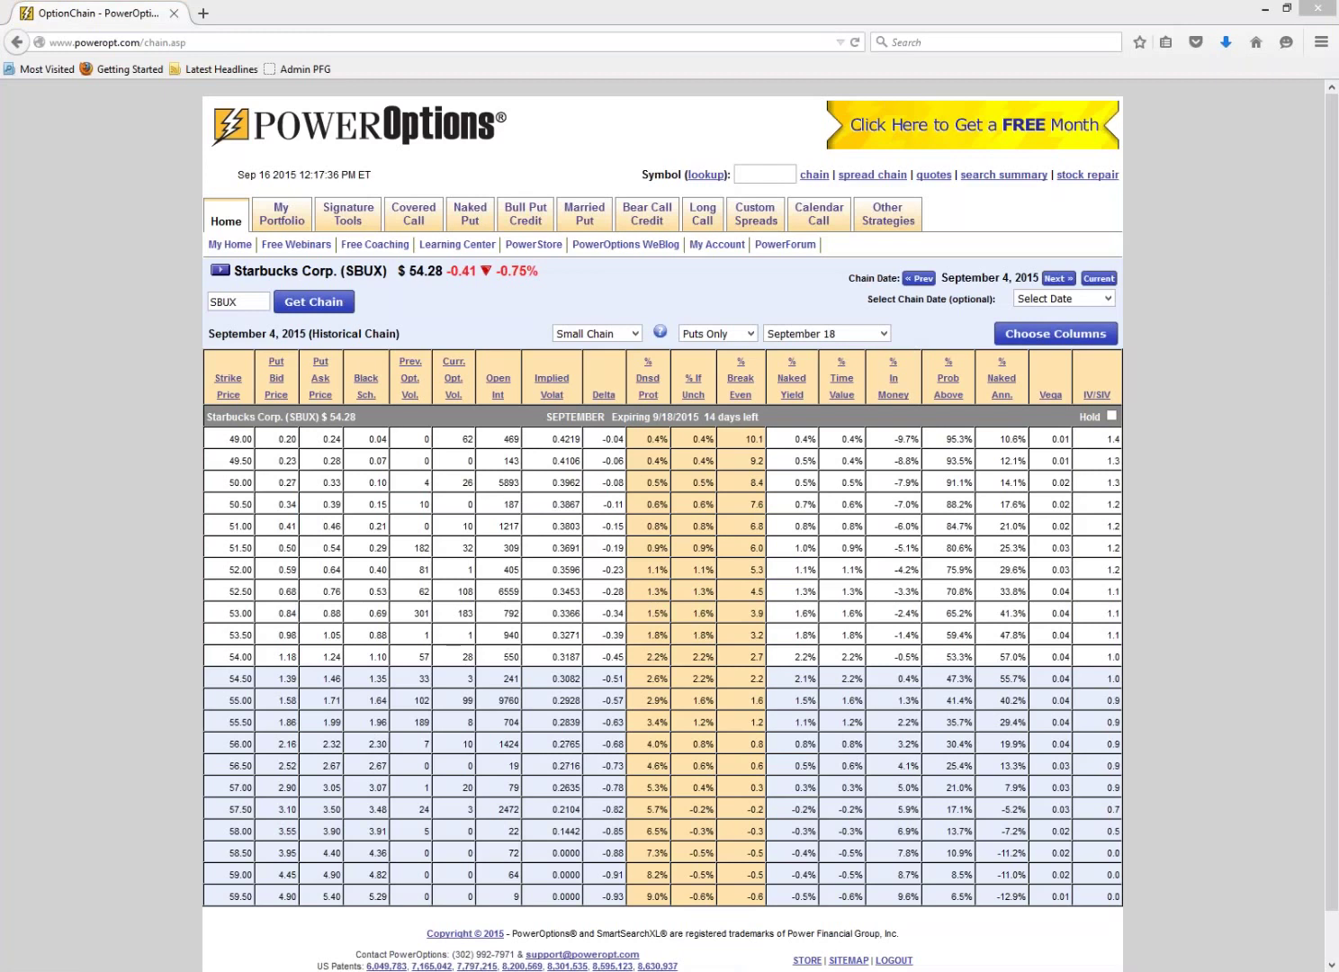
# - Switch to the slide presentation and advance to the Historical Search By Symbol slide
pyautogui.hotkey('alt', 'Tab')
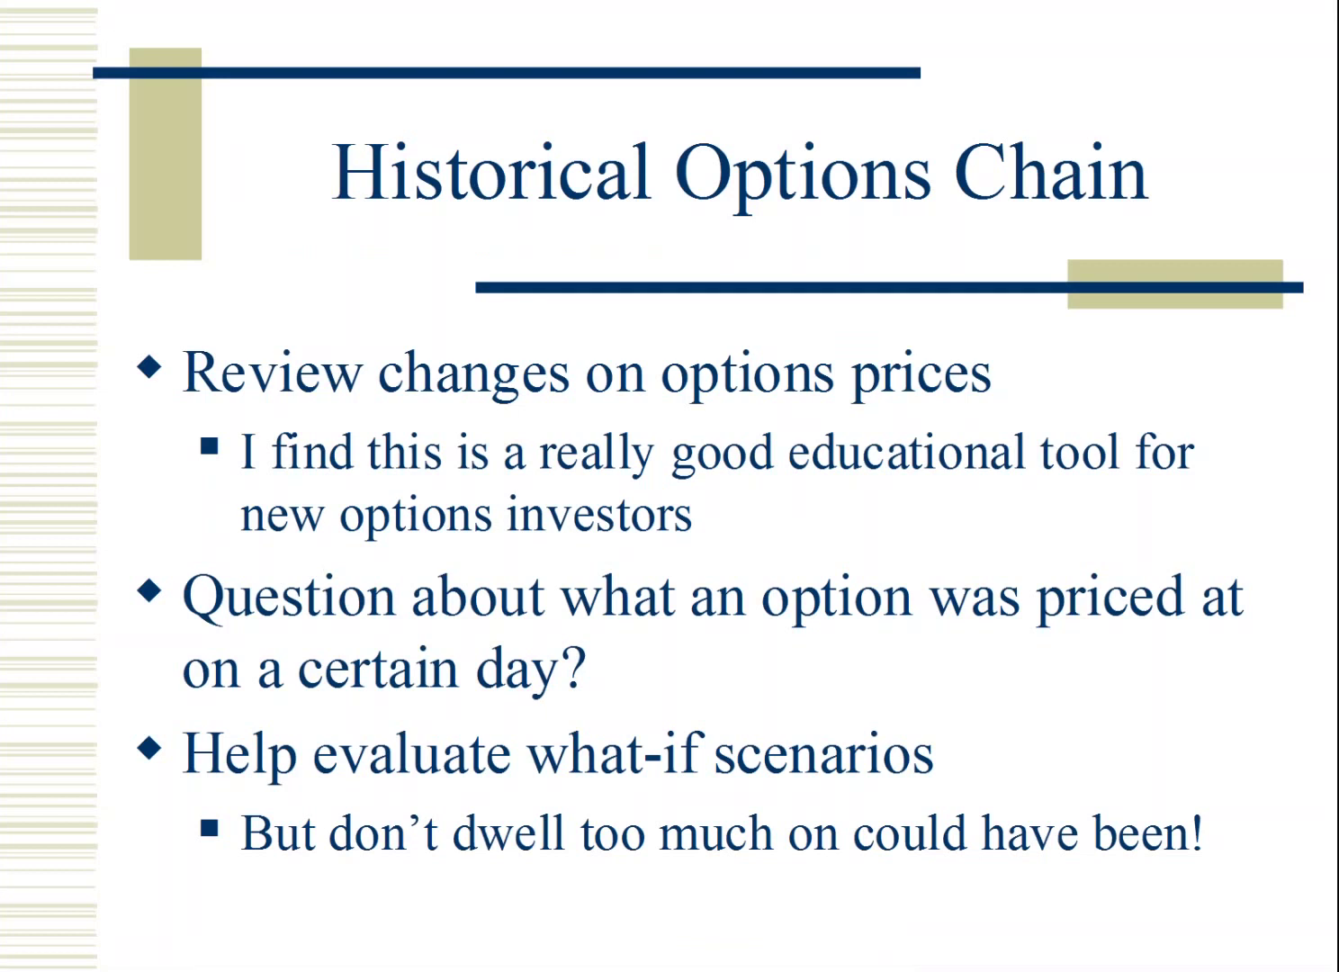
pyautogui.click(875, 350)
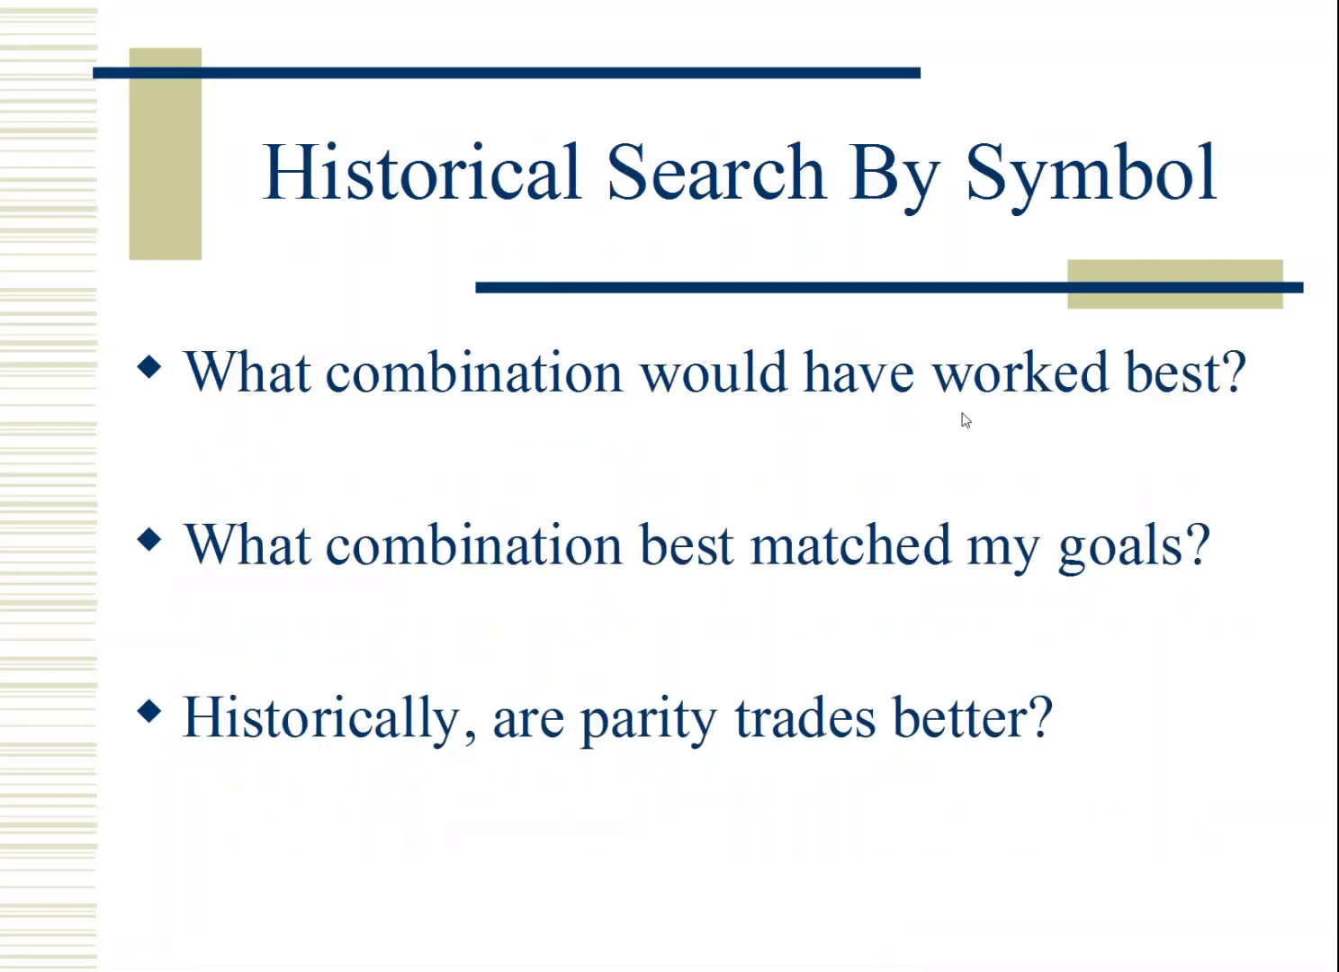
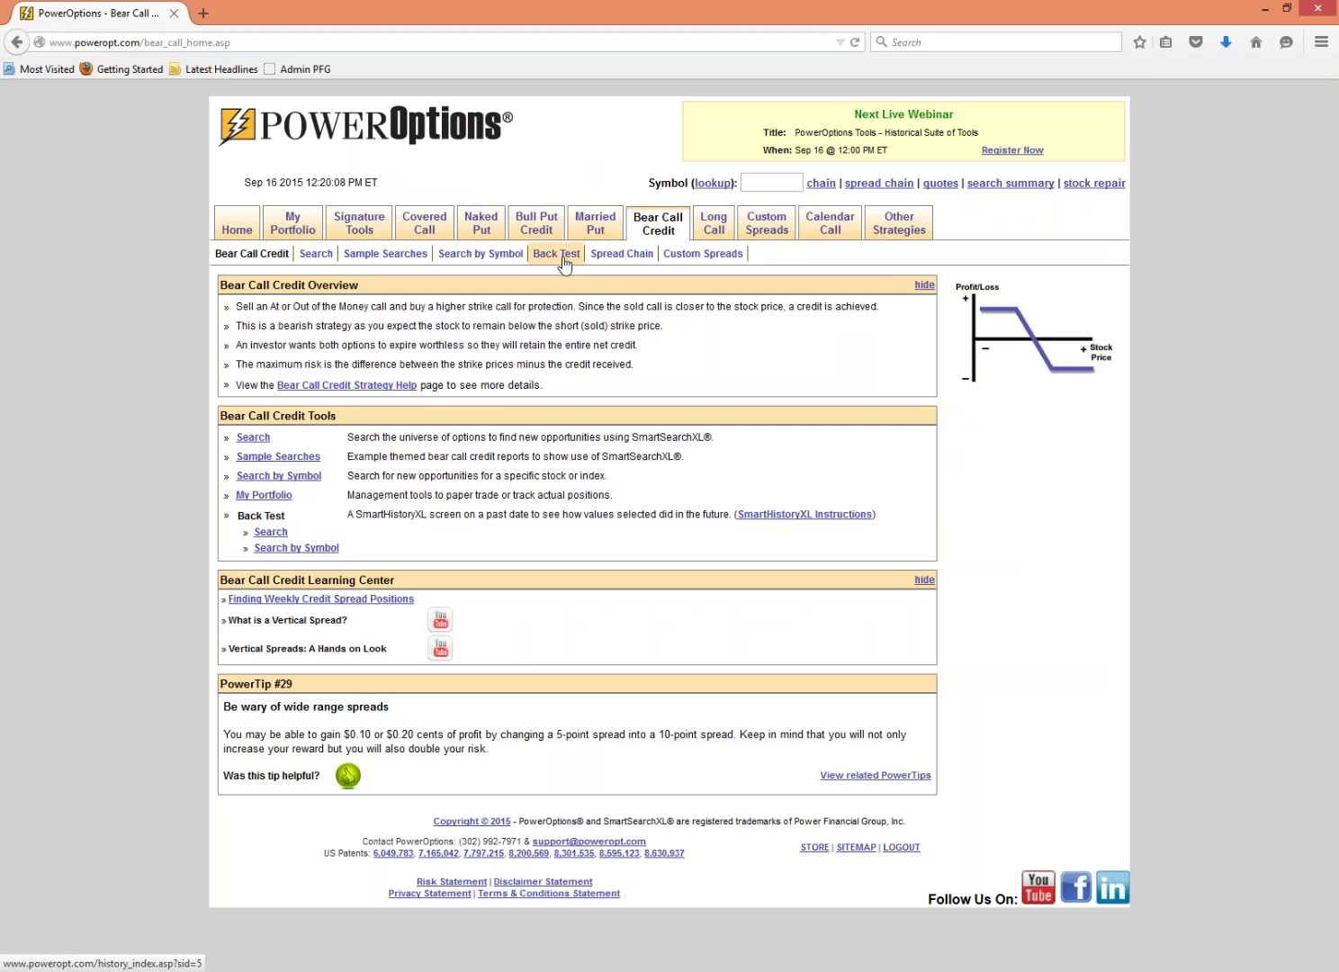
# - Open the Bear Call Credit Search by Symbol back test and set its historical date to August 13, 2015
pyautogui.click(565, 260)
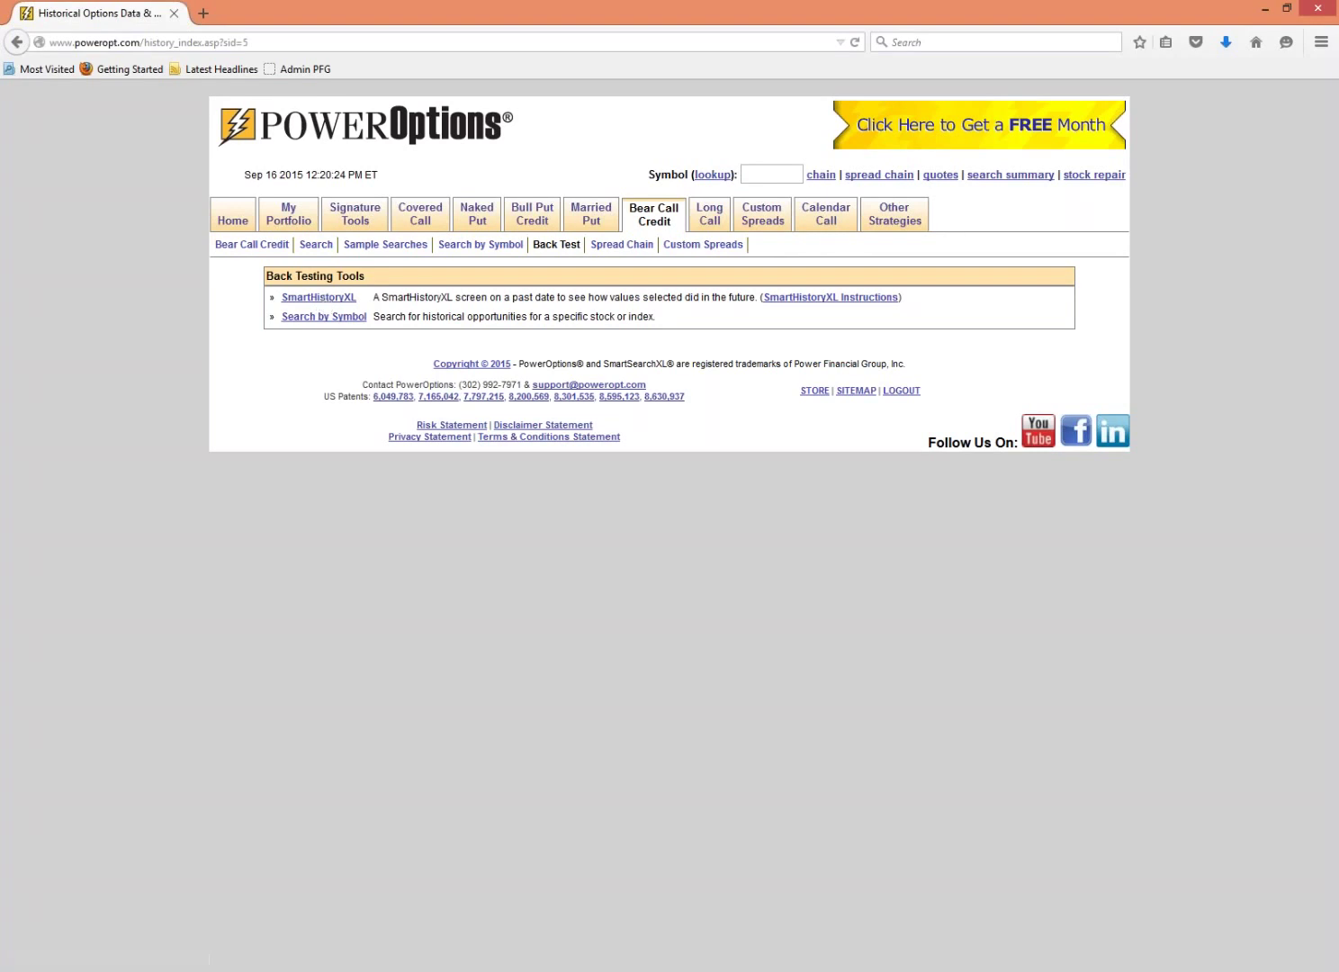
pyautogui.click(344, 317)
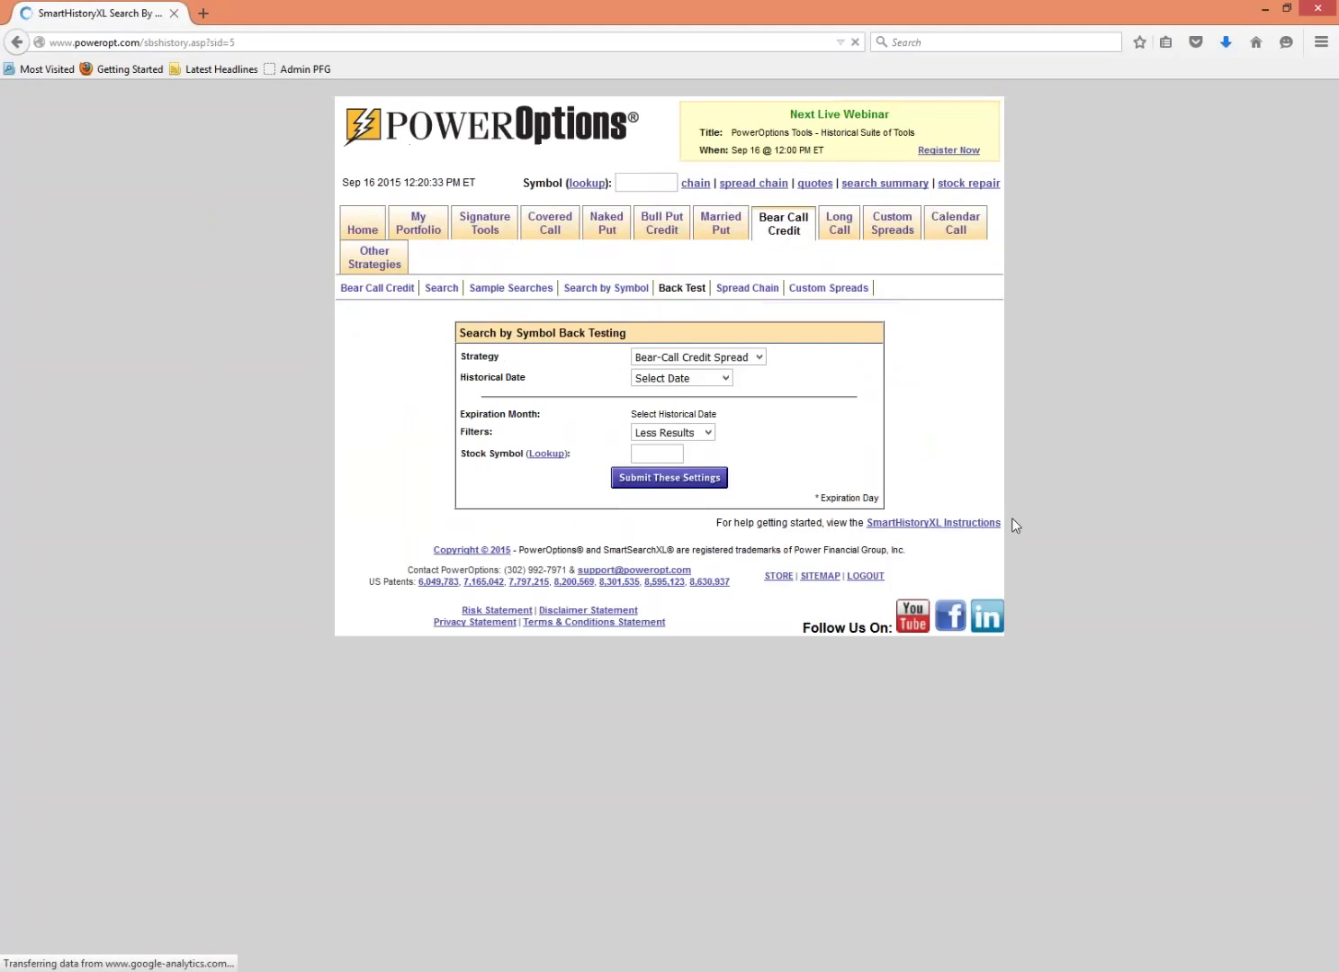
pyautogui.click(707, 384)
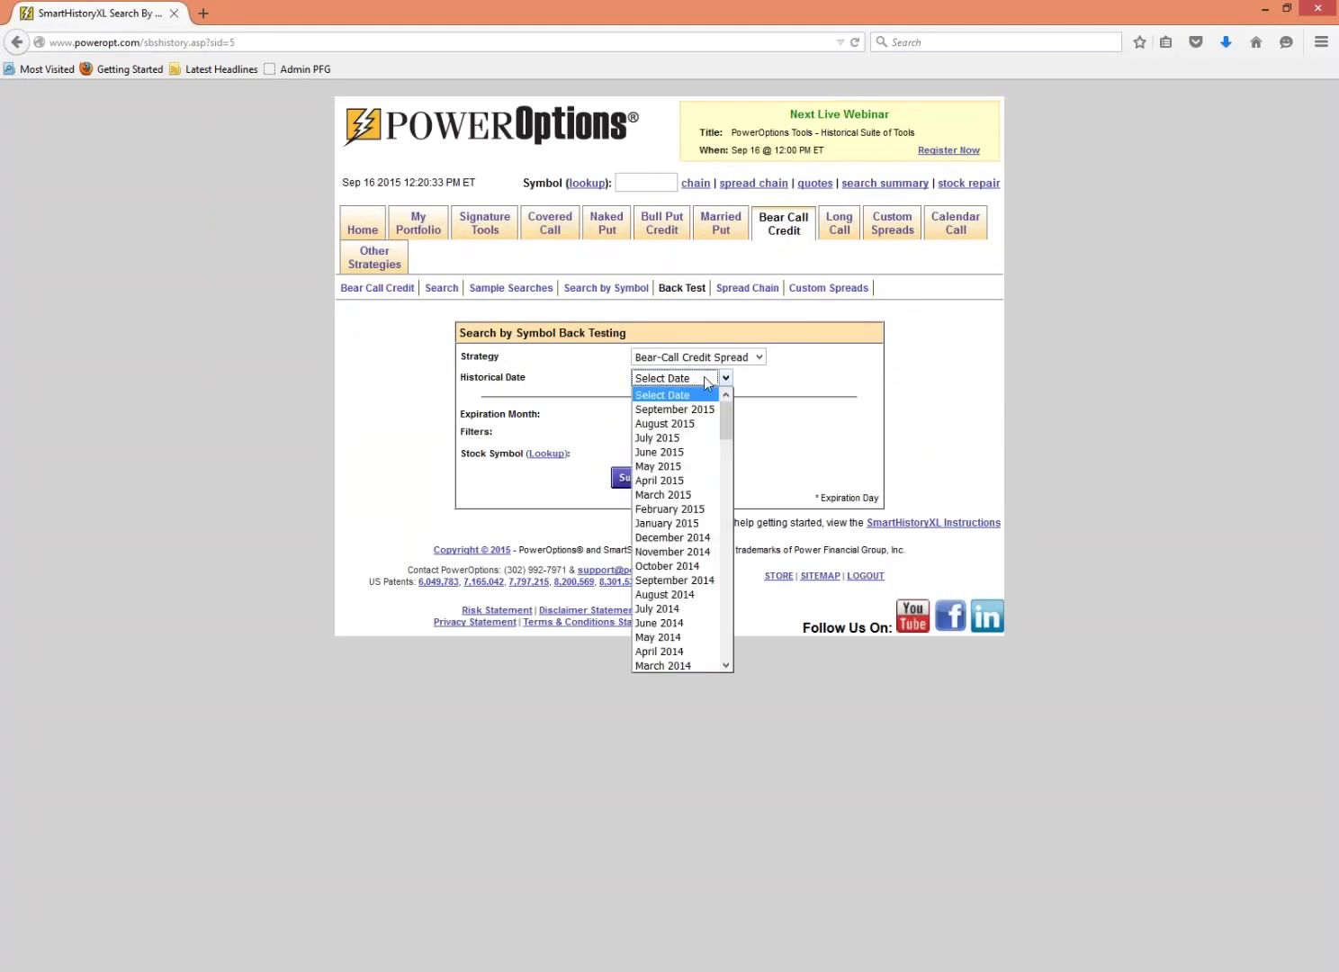
pyautogui.click(695, 422)
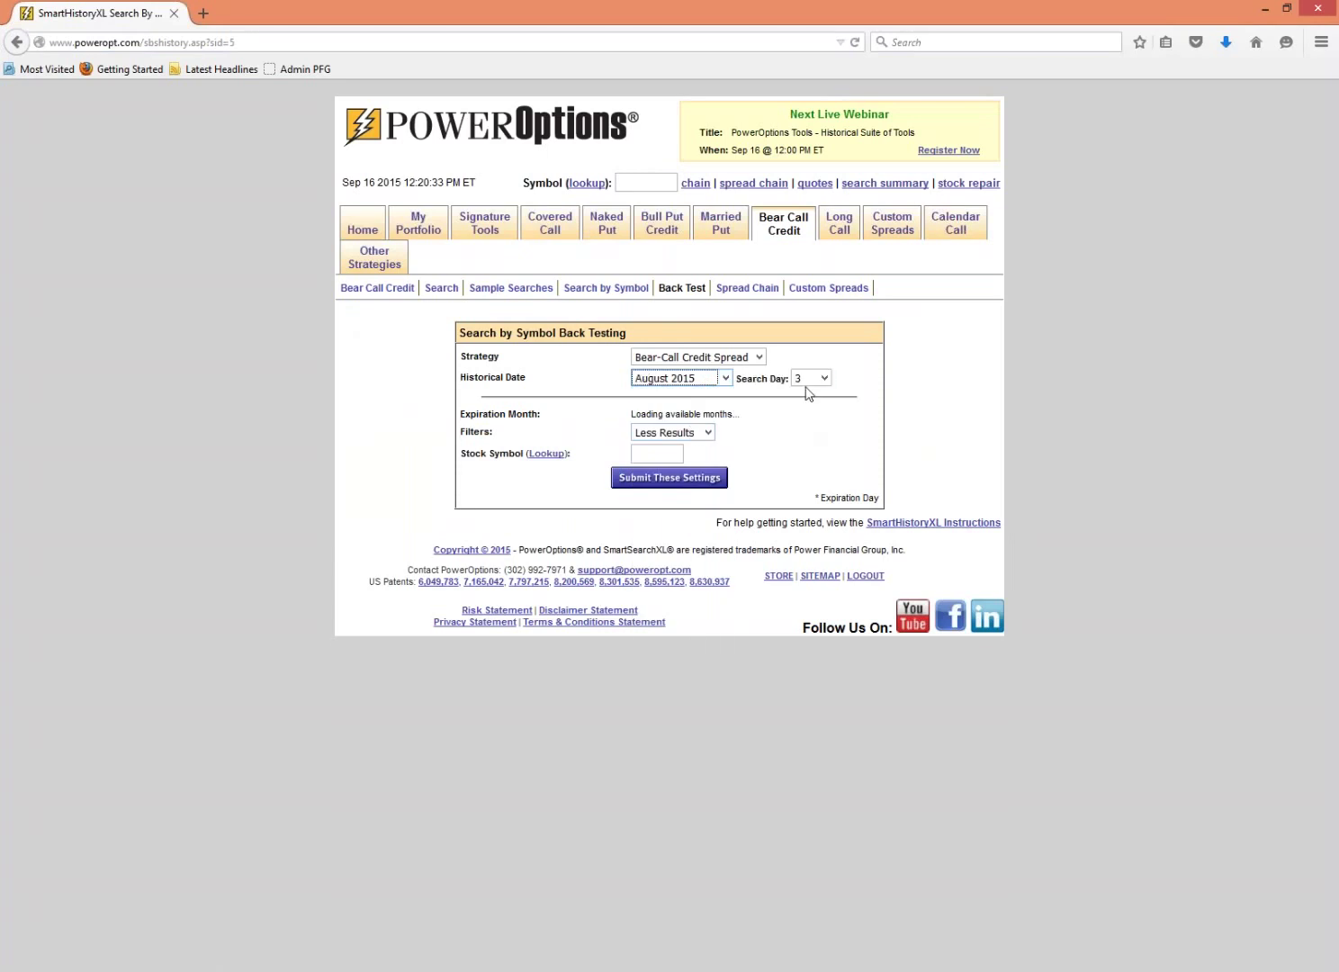
pyautogui.click(806, 380)
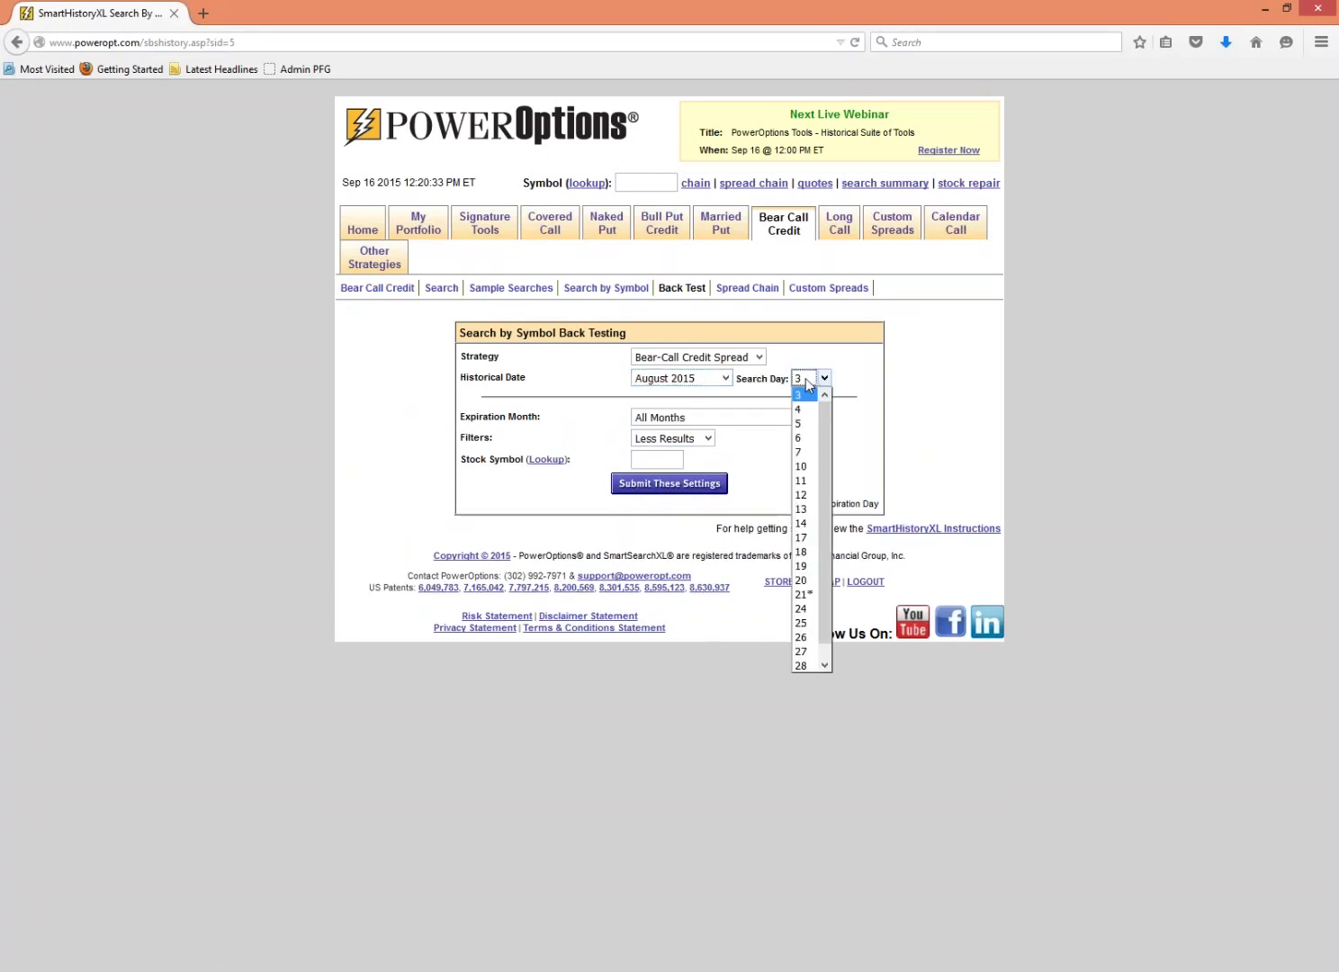
pyautogui.click(802, 509)
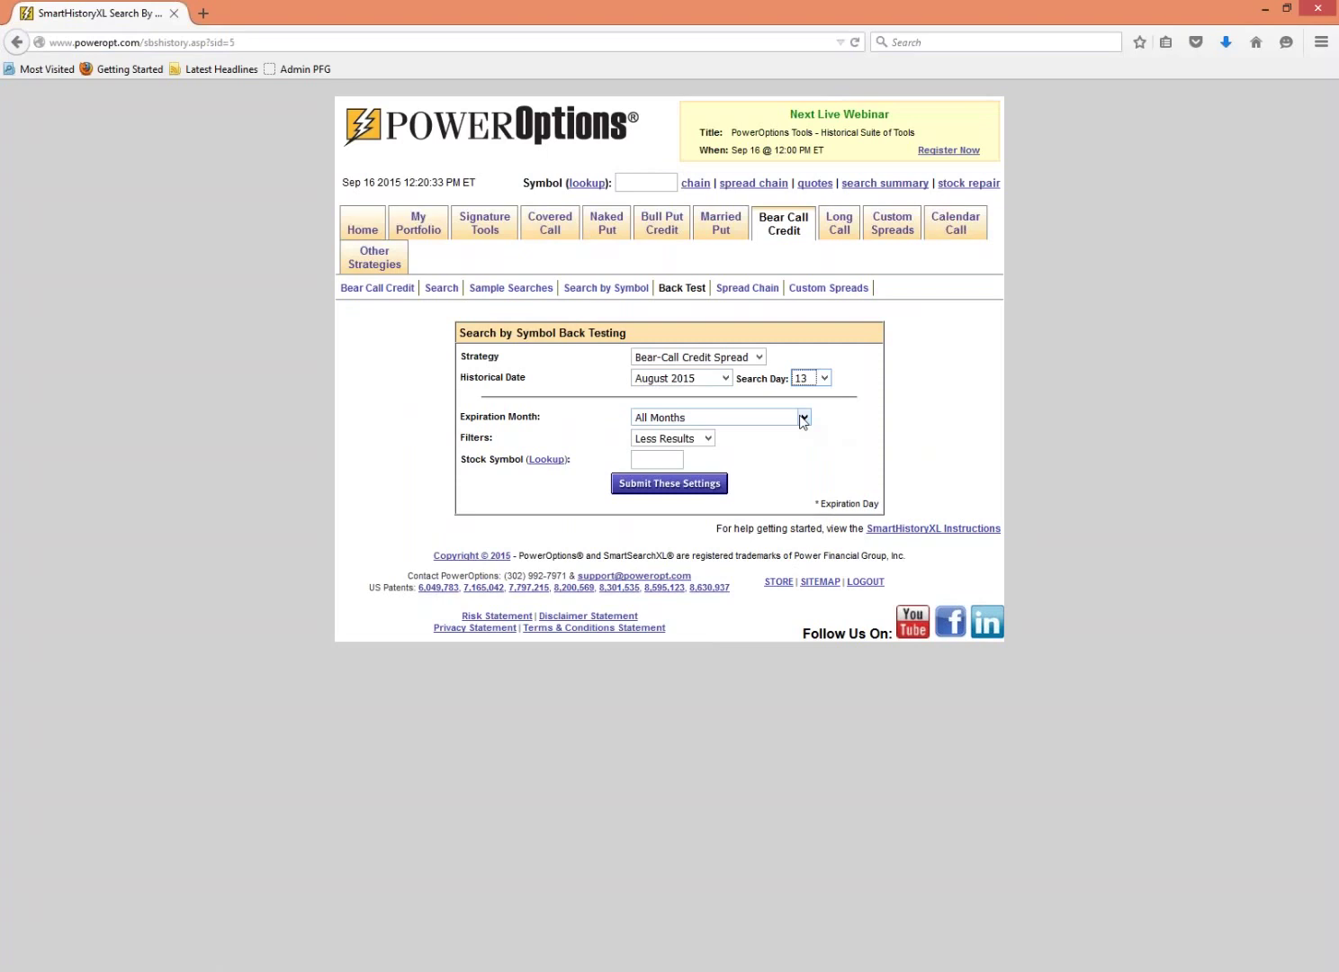
# - Set the back test's expiration month to September and its filter to More Results
pyautogui.click(802, 418)
pyautogui.press('Down')
pyautogui.press('Down')
pyautogui.press('Down')
pyautogui.press('Down')
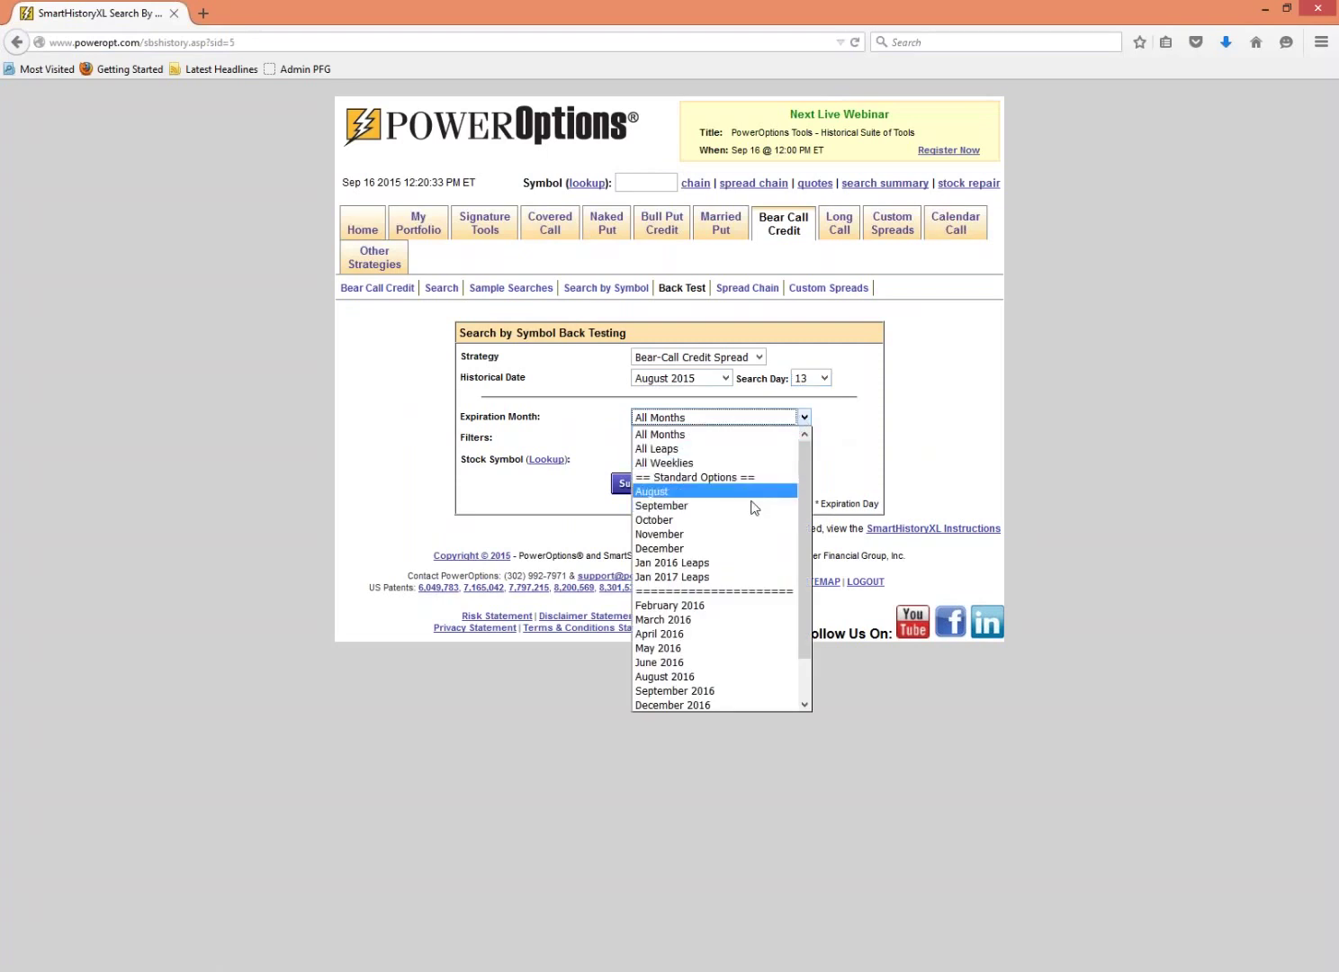
pyautogui.click(754, 507)
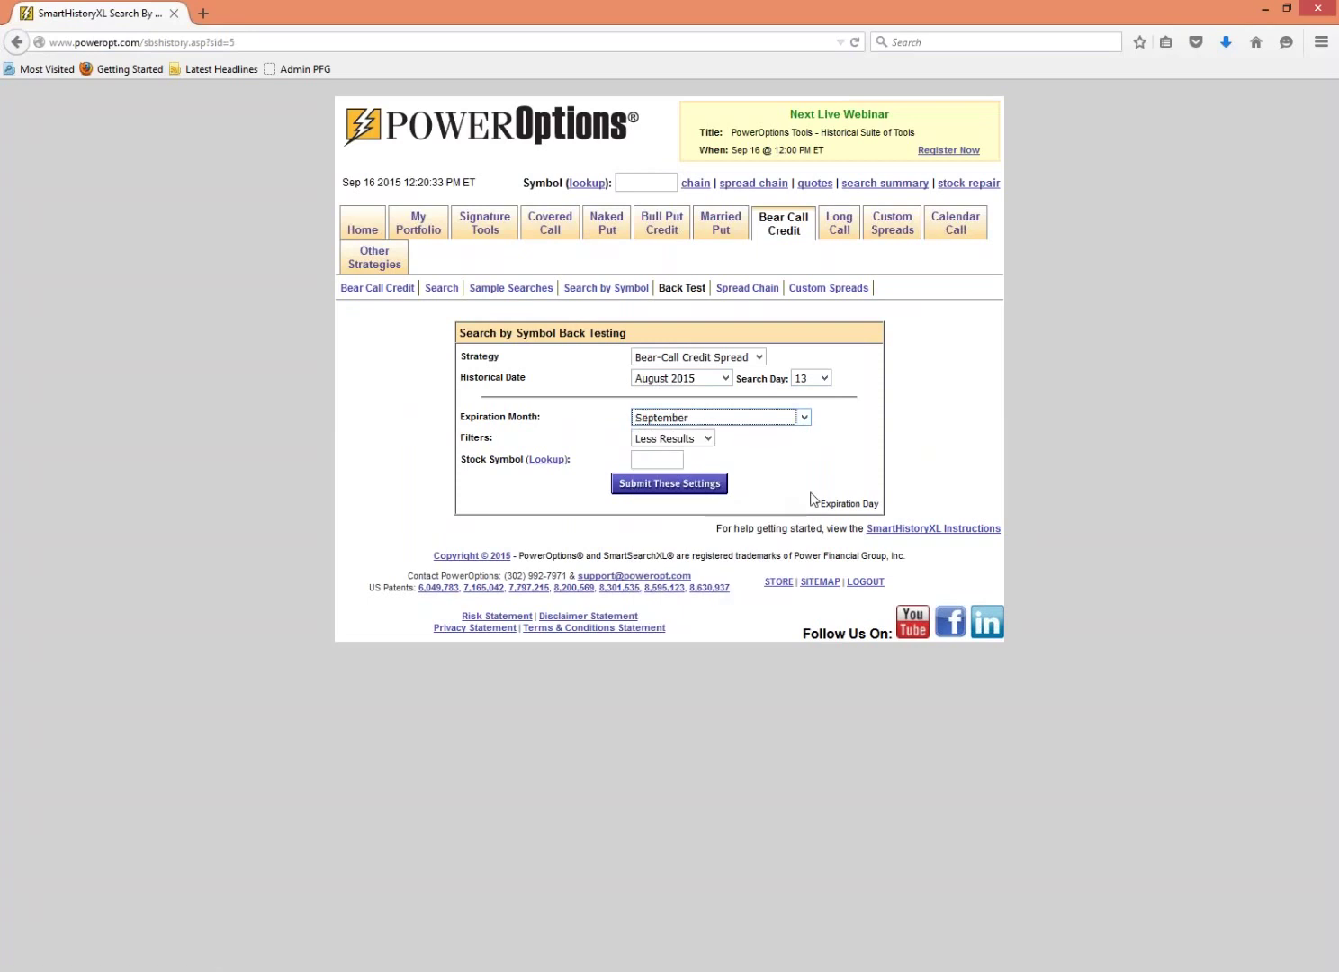
pyautogui.click(709, 441)
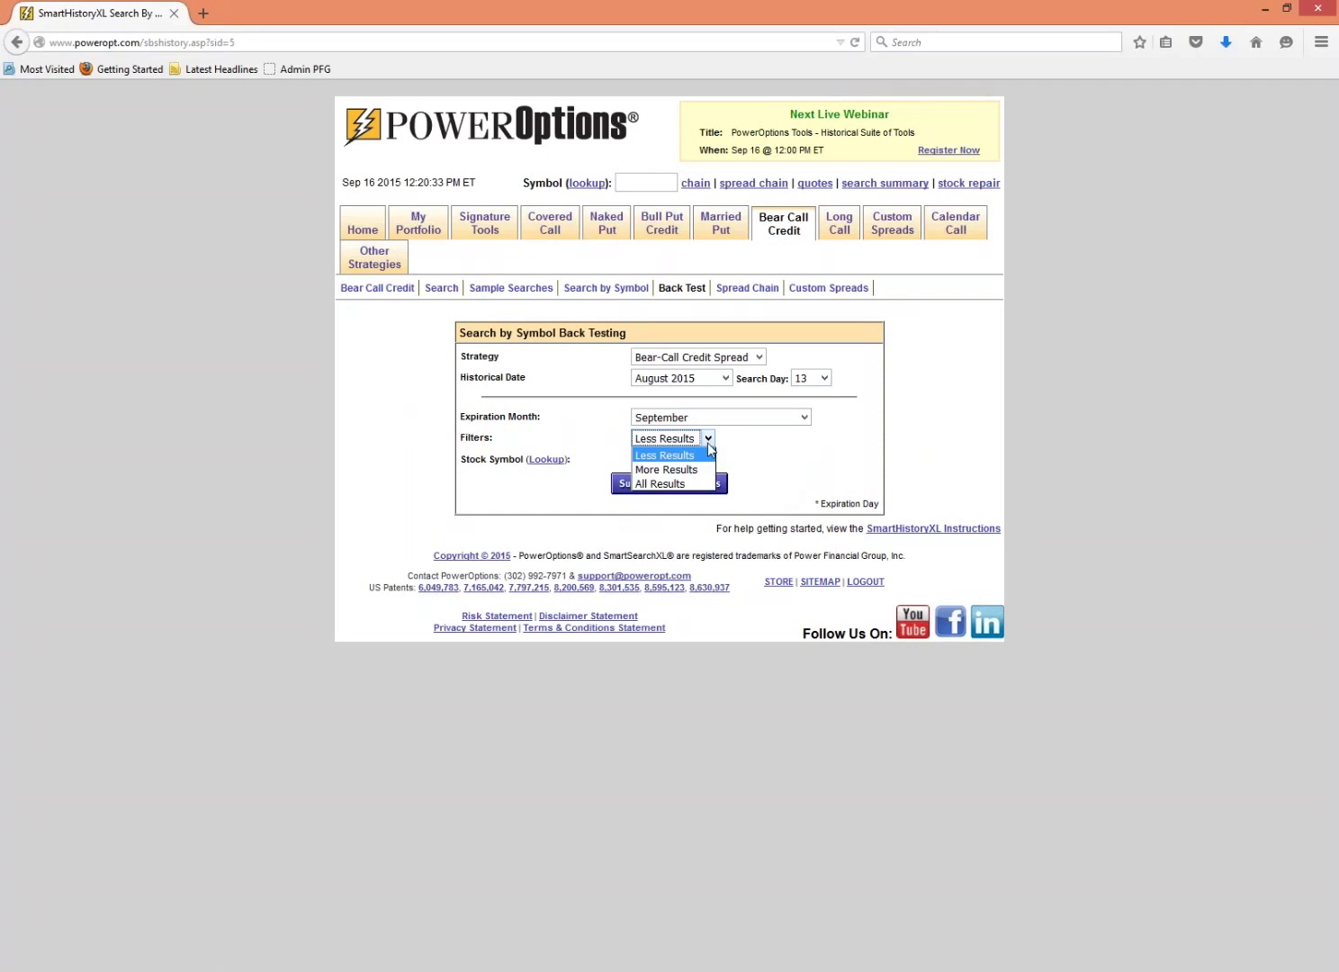
pyautogui.click(697, 469)
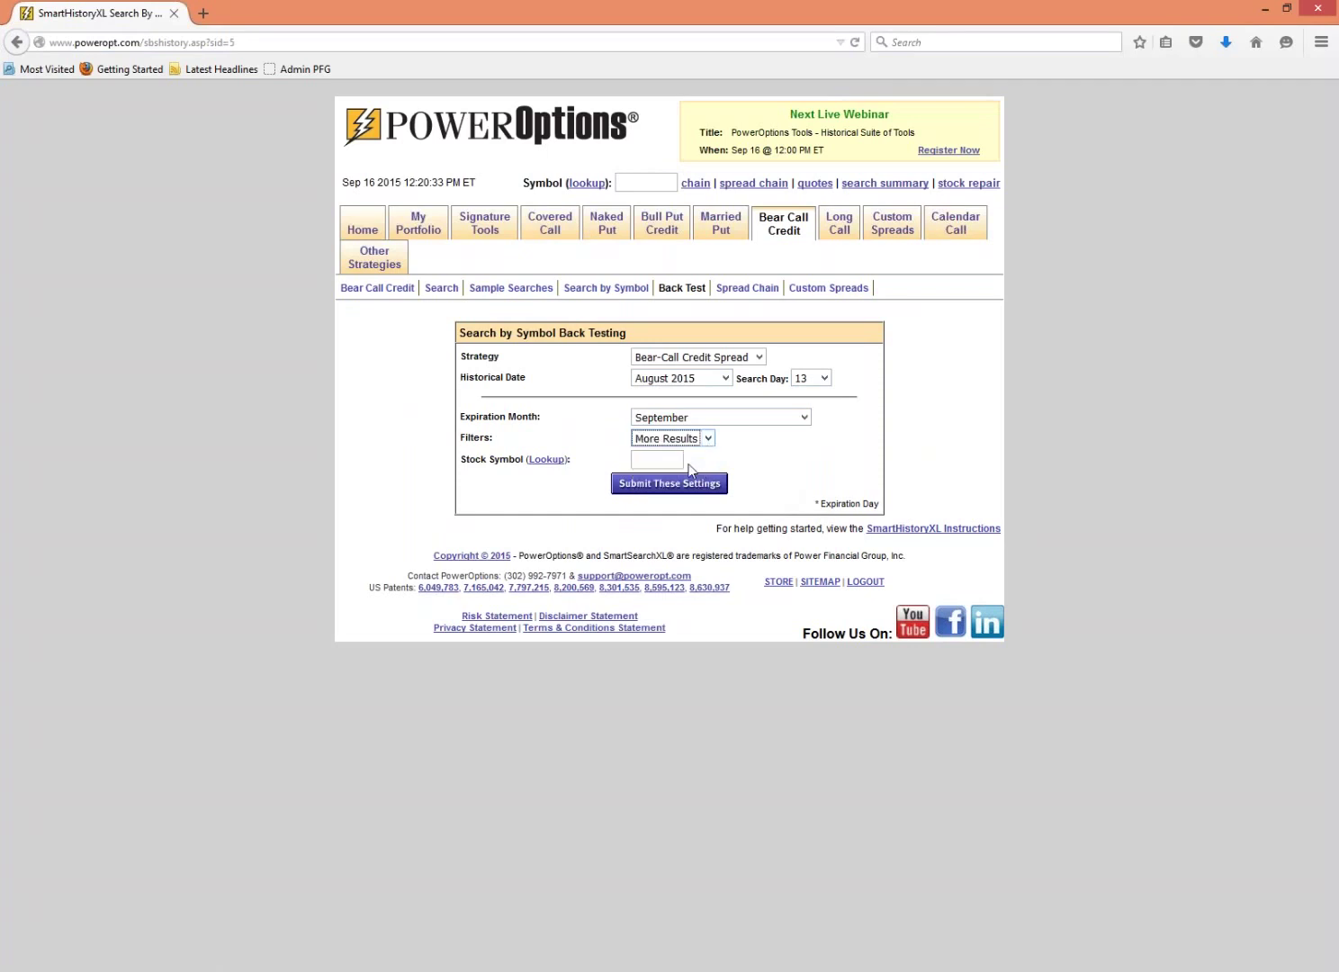
# - Enter the stock symbol SBUX and submit the bear-call back-test search
pyautogui.click(677, 459)
pyautogui.write('SBUX')
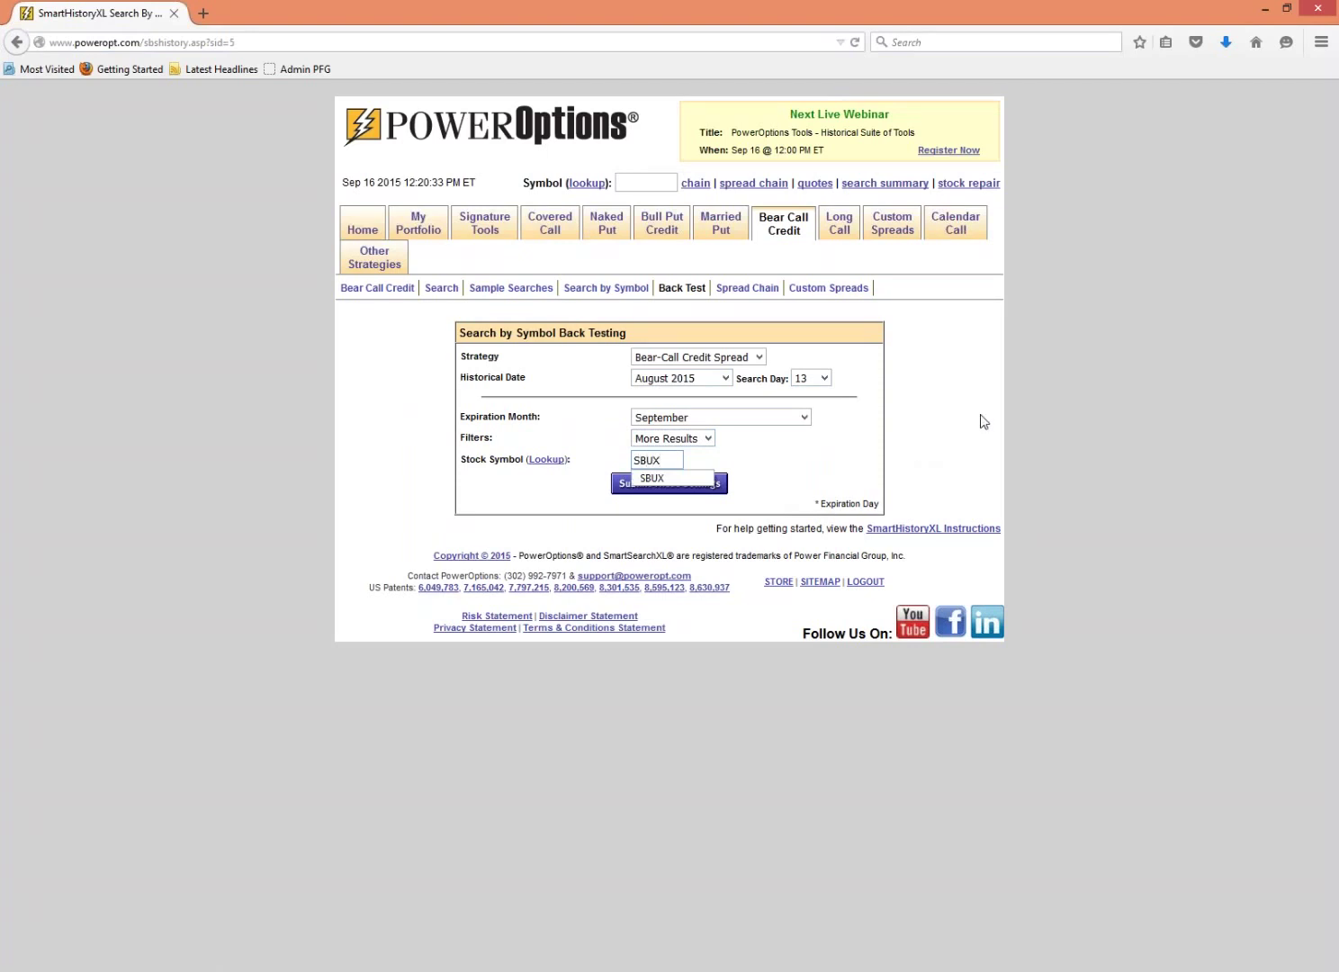
pyautogui.click(1015, 415)
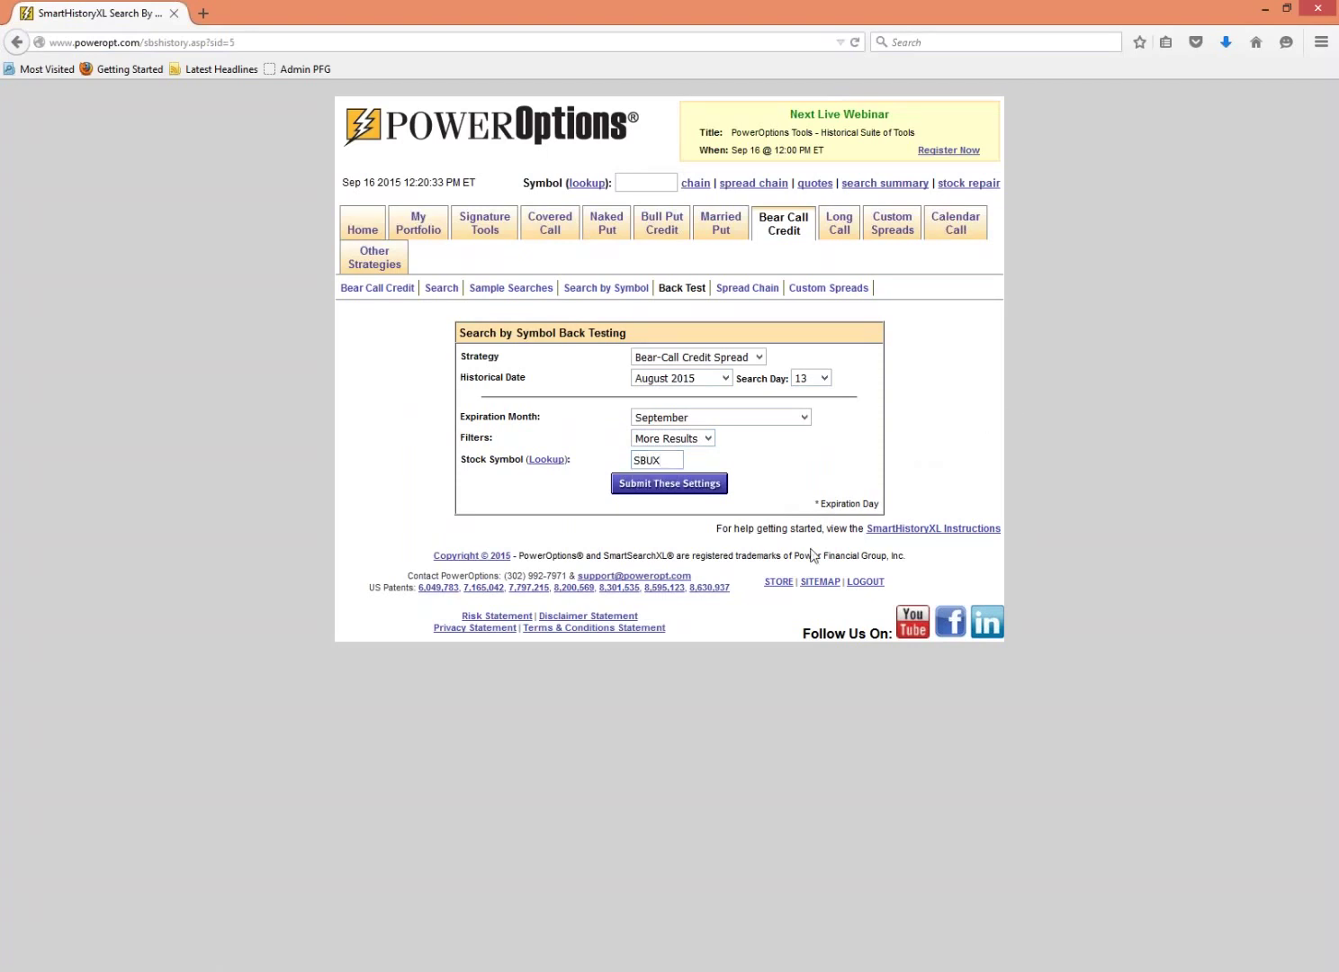
pyautogui.click(713, 486)
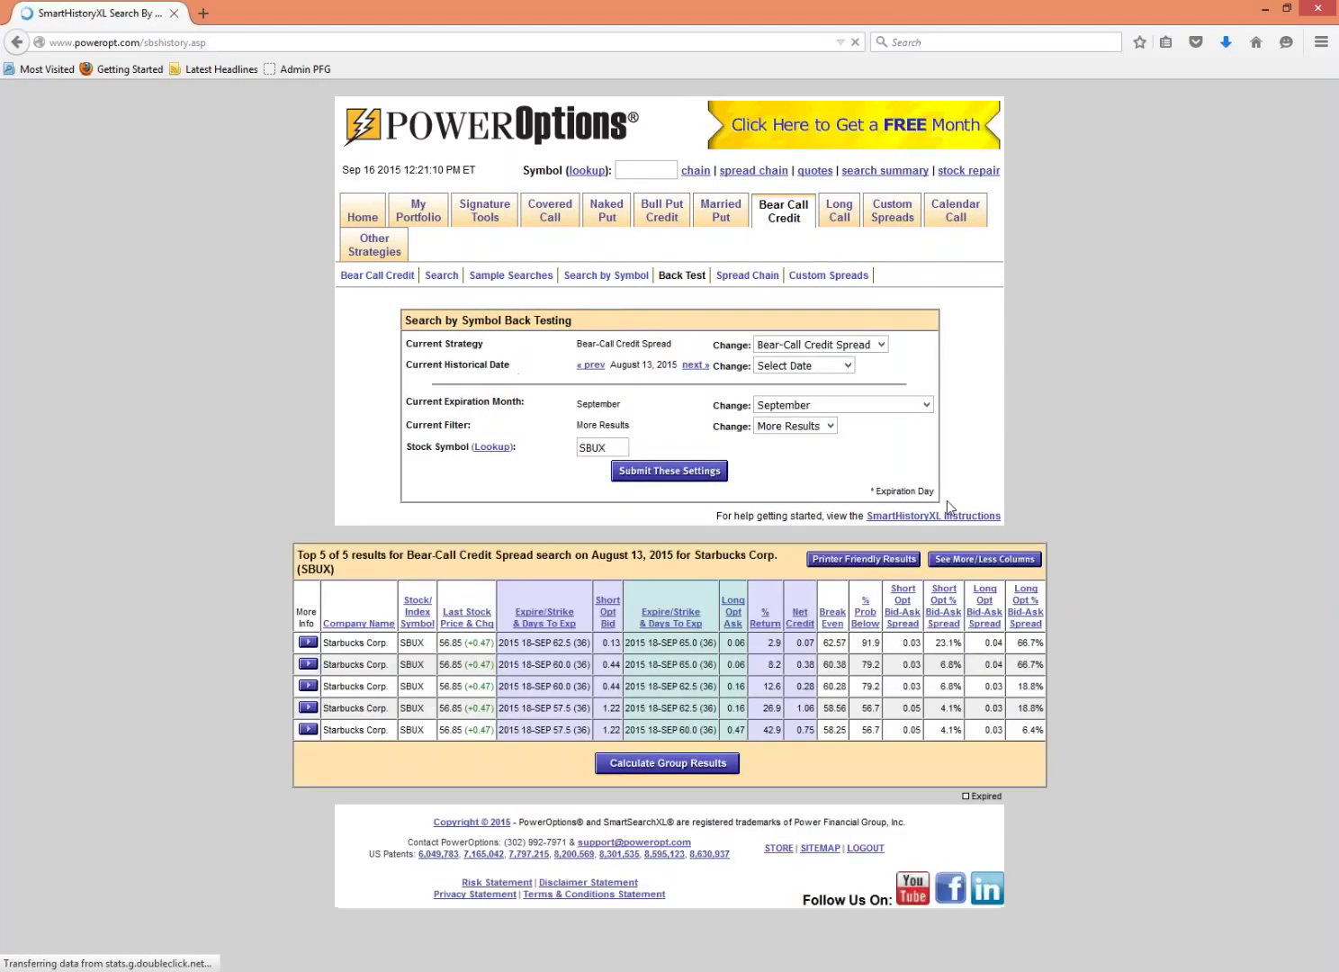
# - Circle the % Prob Below values of the 57.5 short-strike spreads and of the 60.0 and 62.5 short-strike spreads
pyautogui.click(901, 599)
pyautogui.hotkey('ctrl', '+')
pyautogui.hotkey('ctrl', '+')
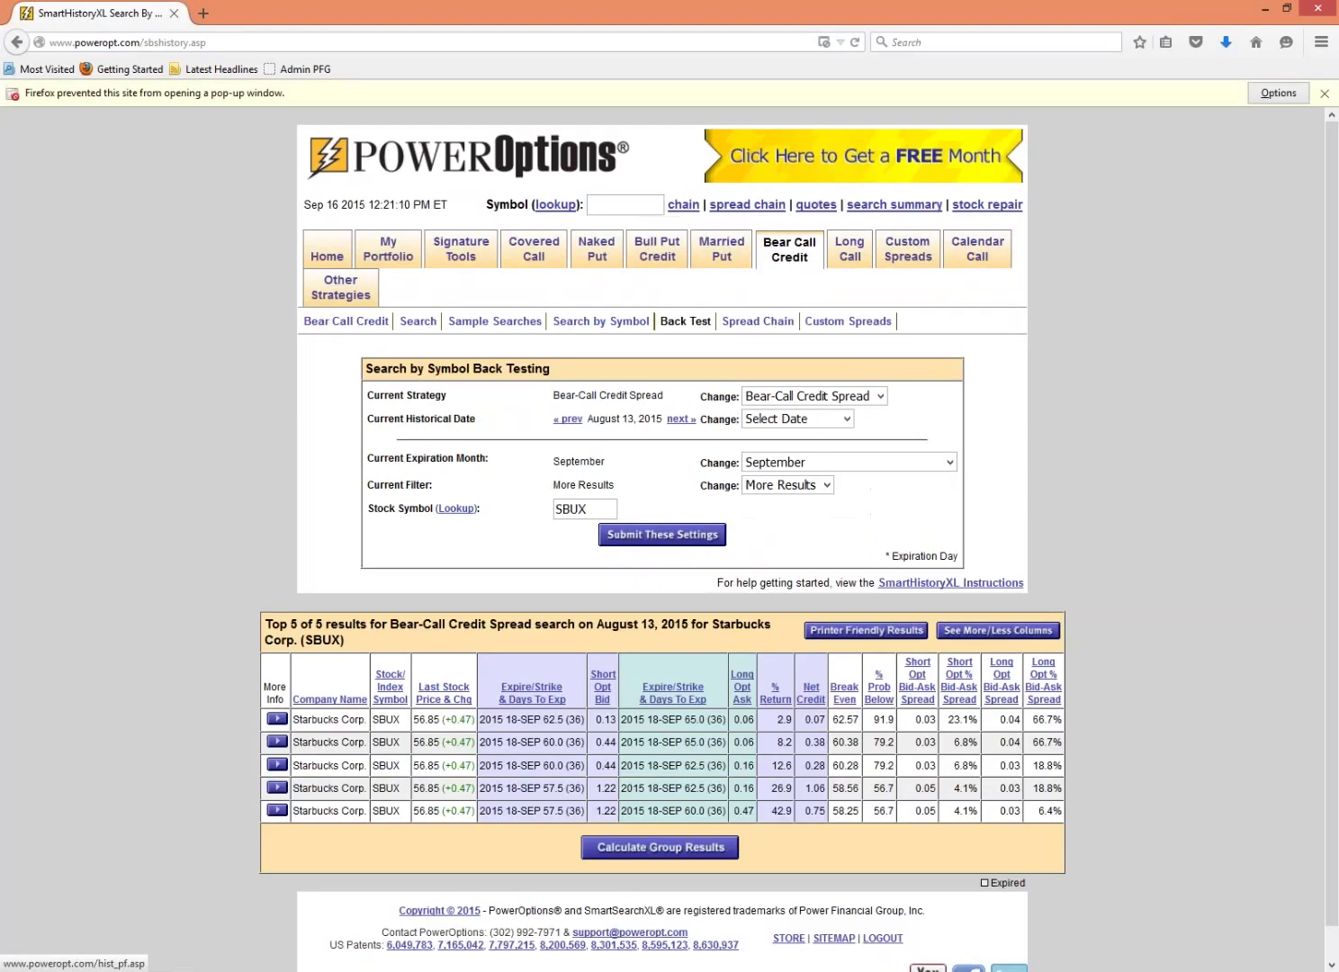
pyautogui.hotkey('ctrl', '+')
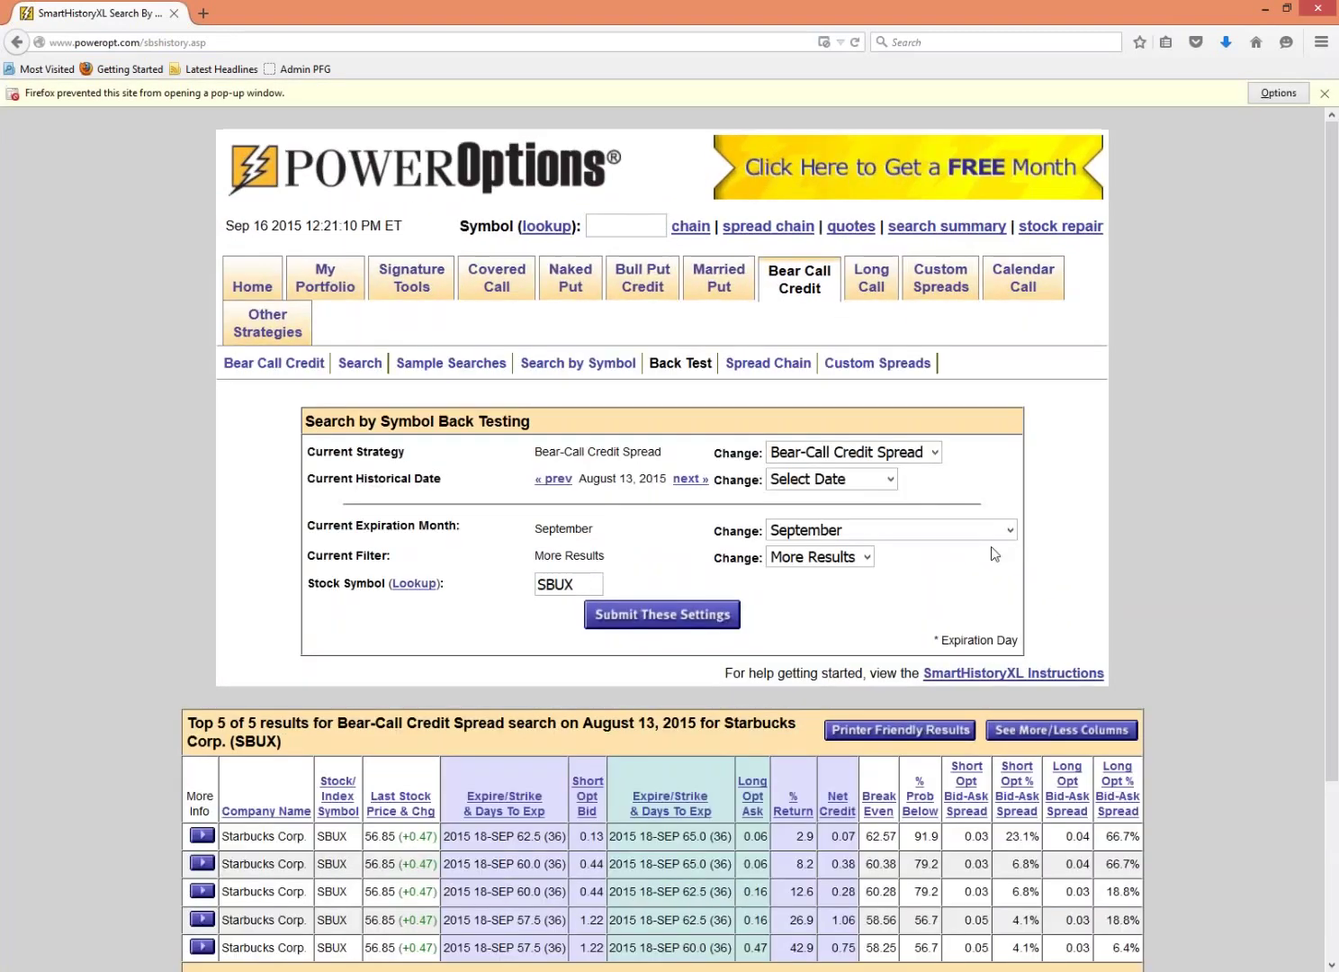
pyautogui.scroll(-4, 1042, 540)
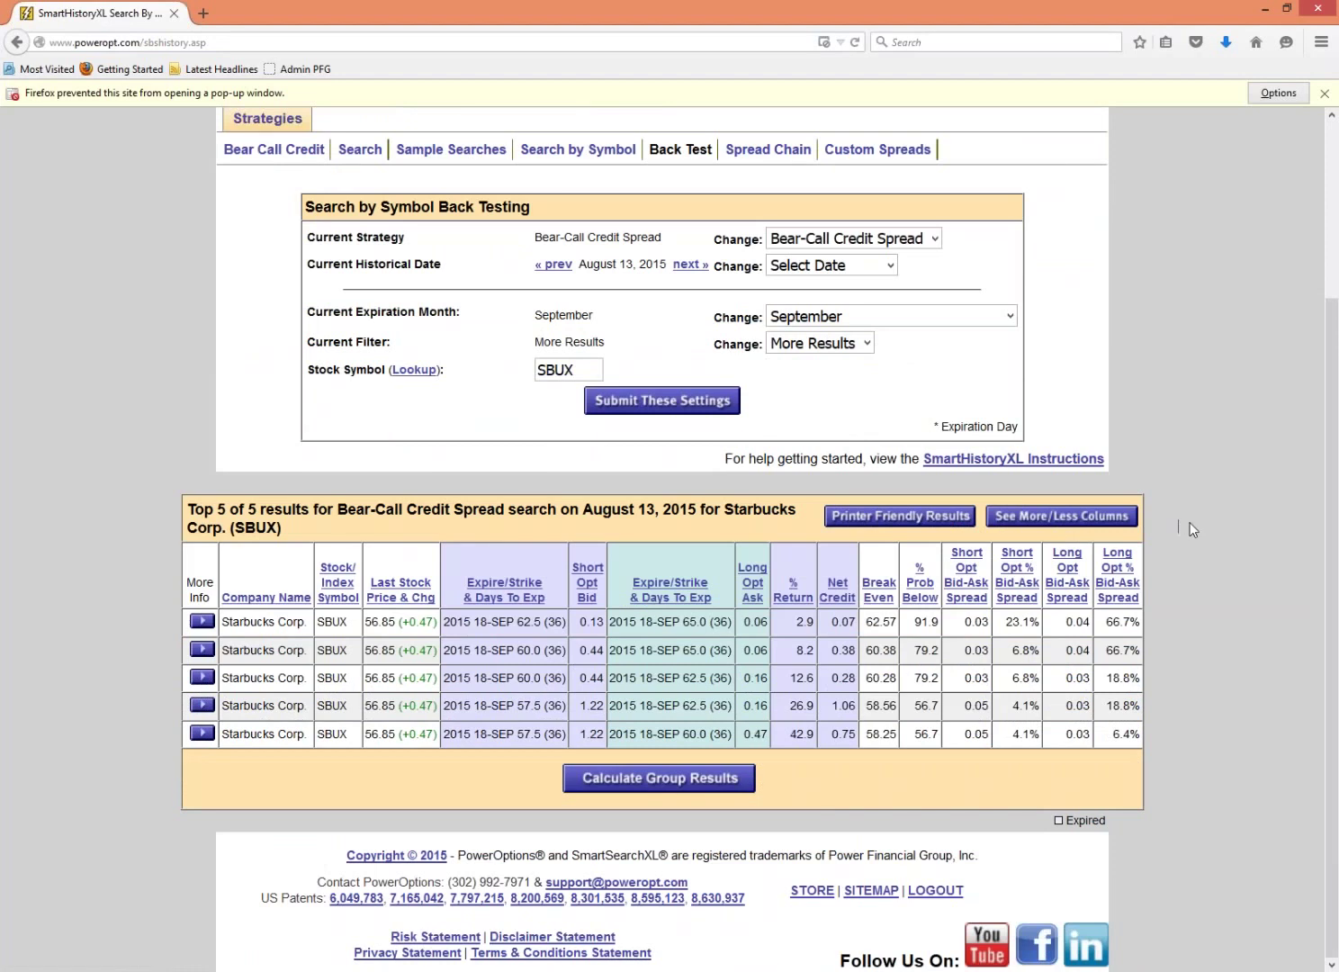
pyautogui.hotkey('ctrl', '+')
pyautogui.scroll(-2, 1190, 530)
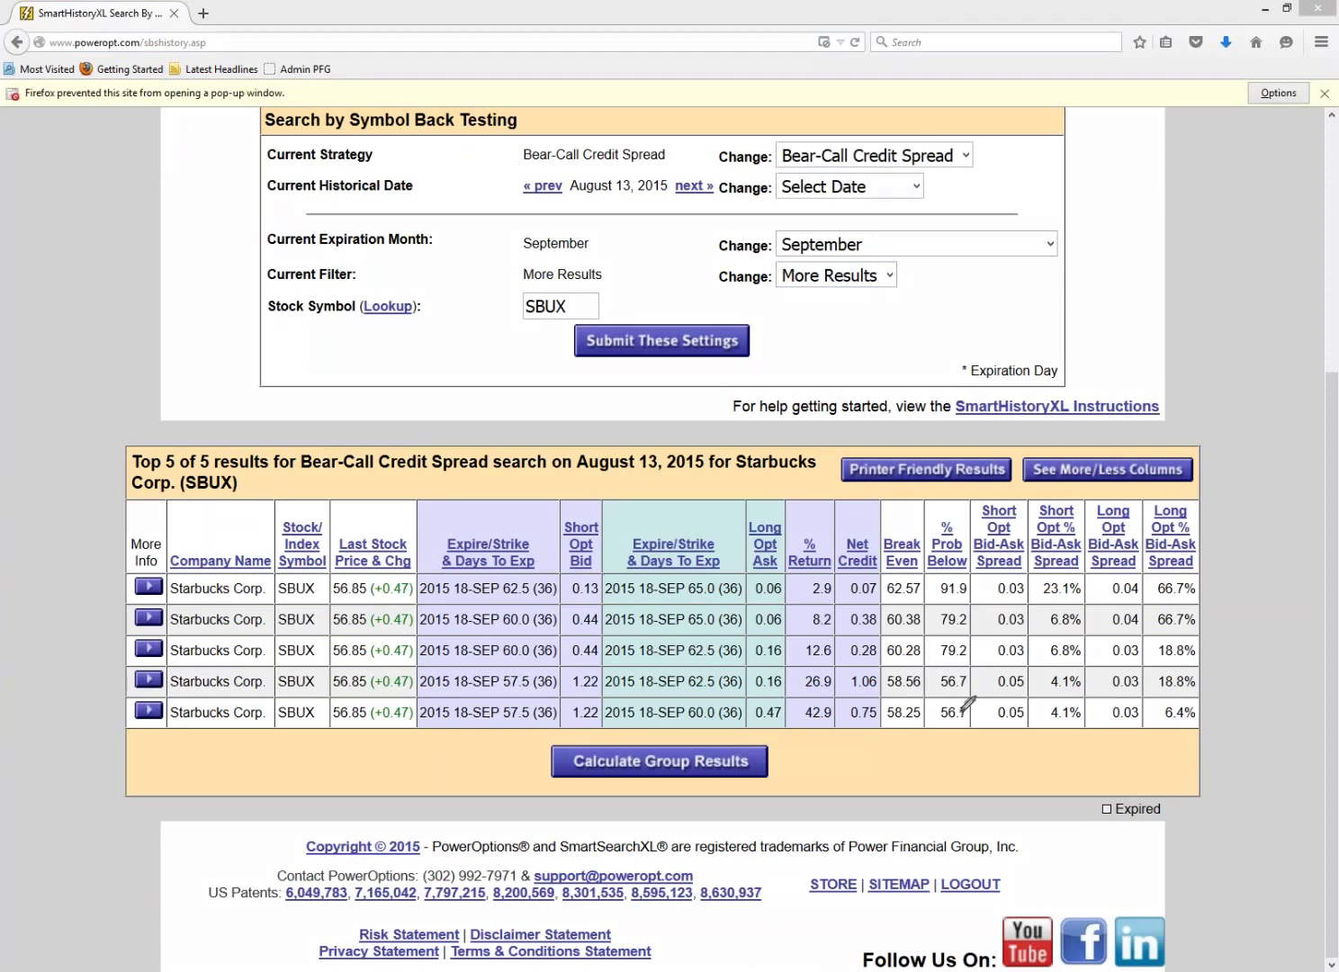
pyautogui.moveTo(960, 669)
pyautogui.mouseDown()
pyautogui.moveTo(936, 679)
pyautogui.moveTo(953, 733)
pyautogui.moveTo(990, 689)
pyautogui.moveTo(965, 667)
pyautogui.mouseUp()
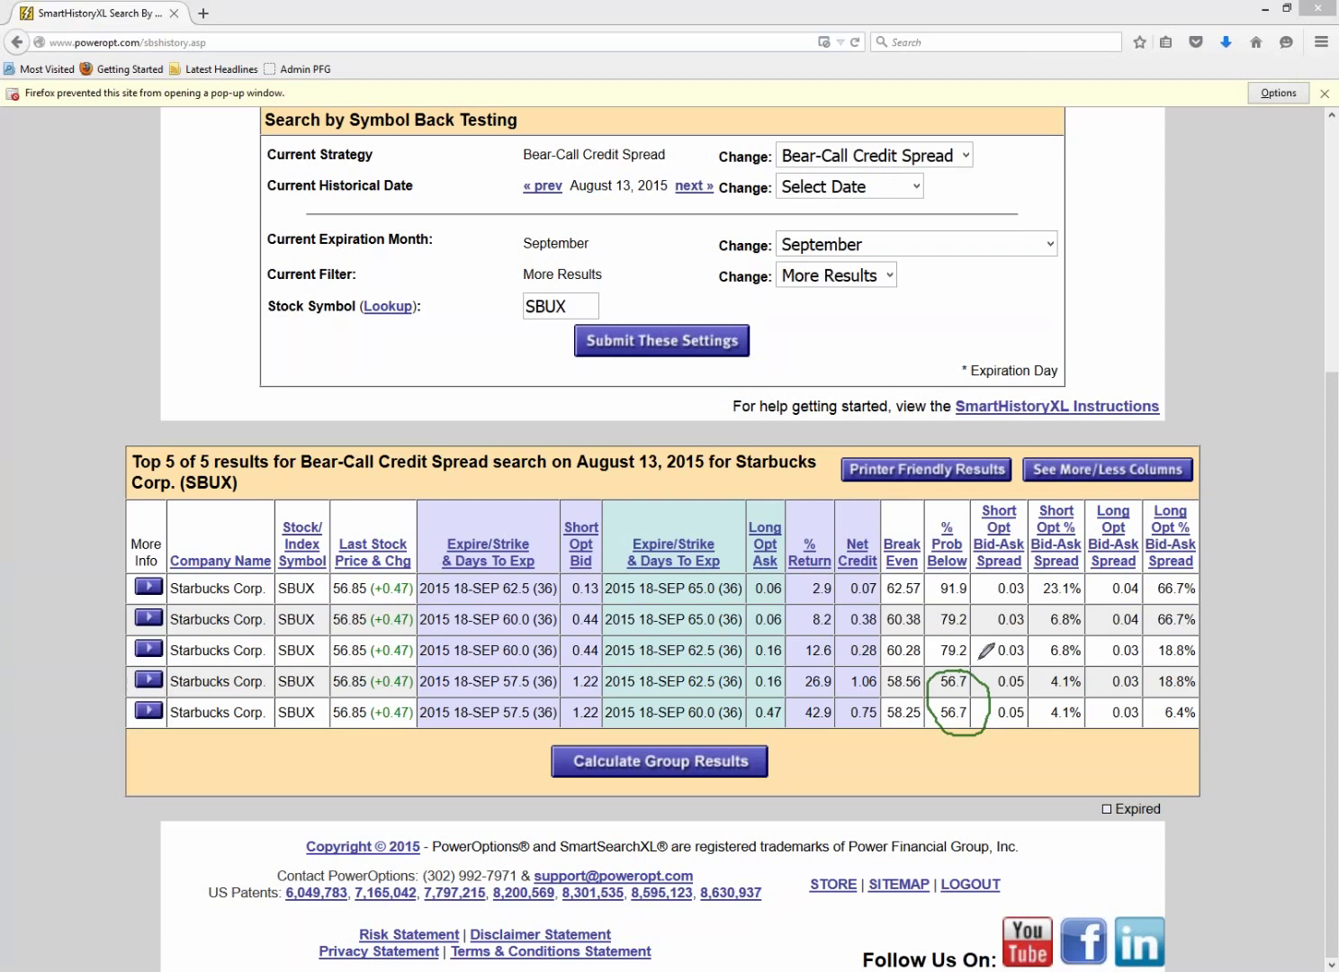
pyautogui.moveTo(978, 661)
pyautogui.mouseDown()
pyautogui.moveTo(951, 659)
pyautogui.moveTo(927, 627)
pyautogui.moveTo(936, 558)
pyautogui.moveTo(981, 566)
pyautogui.moveTo(991, 647)
pyautogui.mouseUp()
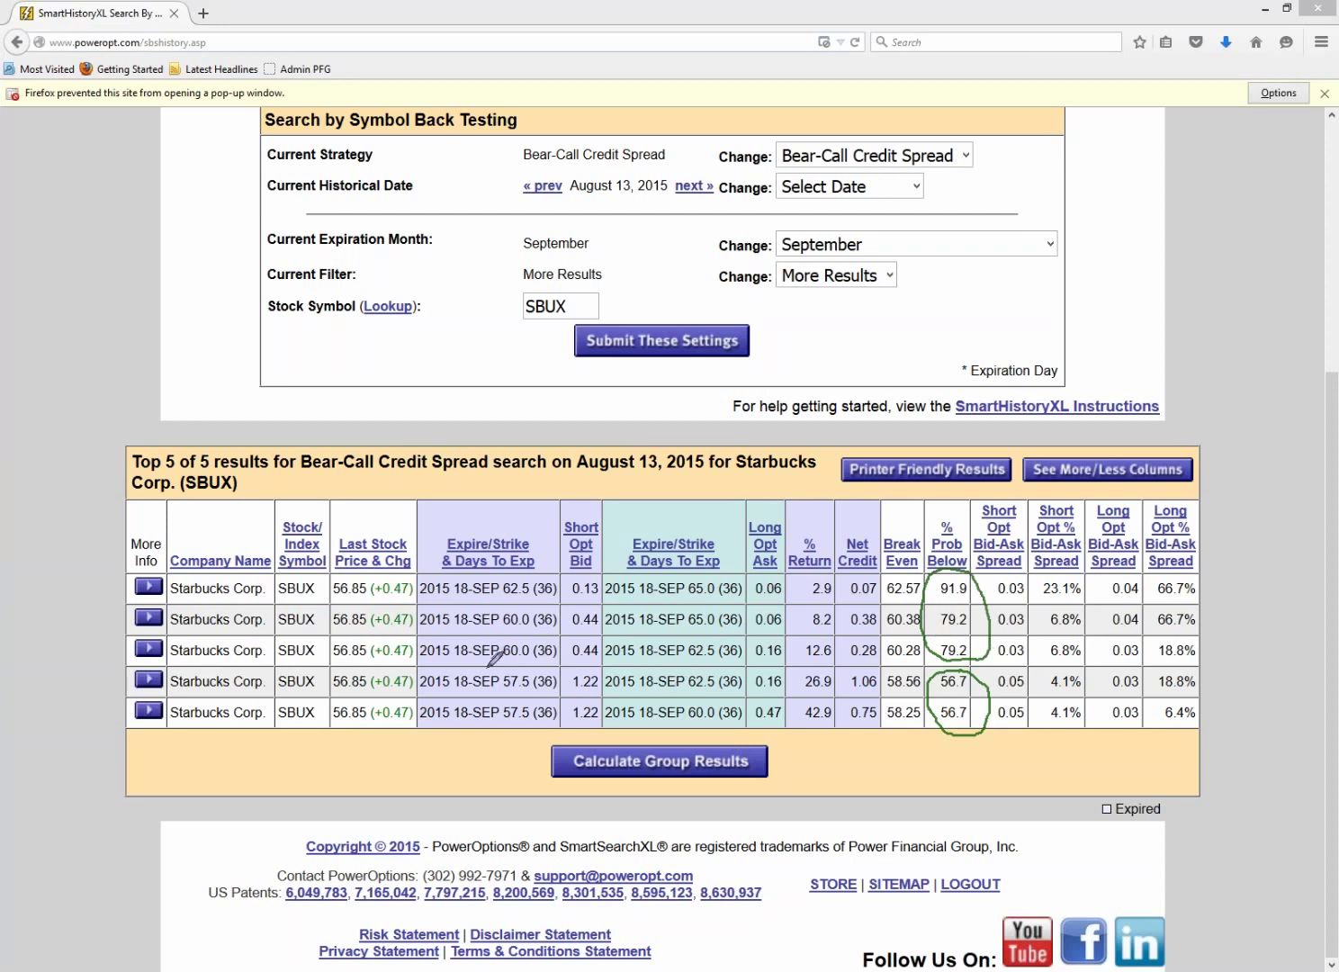
# - Mark the 60.0/62.5 spread's stock price, strikes, short bid, long ask, return and net credit
pyautogui.moveTo(335, 661); pyautogui.dragTo(413, 655)
pyautogui.moveTo(505, 666); pyautogui.dragTo(602, 667)
pyautogui.moveTo(687, 663); pyautogui.dragTo(783, 665)
pyautogui.moveTo(880, 642); pyautogui.dragTo(816, 636)
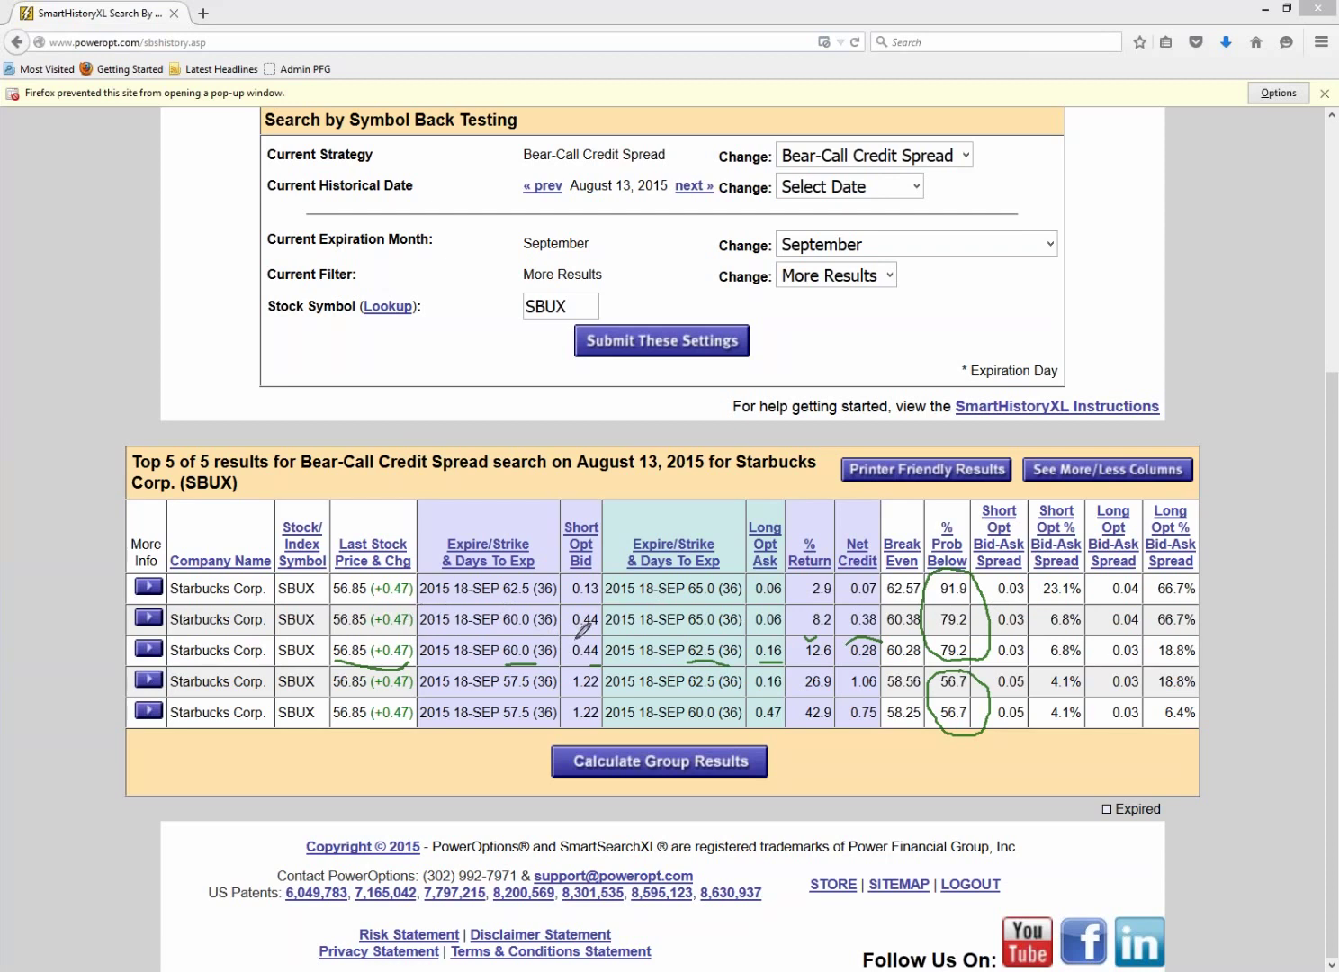
# - Mark the 60.0/65.0 spread's strikes, return and net credit against the 60.0/62.5 spread's credit, and clear the annotations
pyautogui.moveTo(504, 628); pyautogui.dragTo(528, 629)
pyautogui.moveTo(677, 630); pyautogui.dragTo(696, 629)
pyautogui.moveTo(869, 598)
pyautogui.mouseDown()
pyautogui.moveTo(843, 630)
pyautogui.moveTo(895, 629)
pyautogui.moveTo(883, 607)
pyautogui.moveTo(806, 613)
pyautogui.moveTo(835, 637)
pyautogui.moveTo(838, 603)
pyautogui.mouseUp()
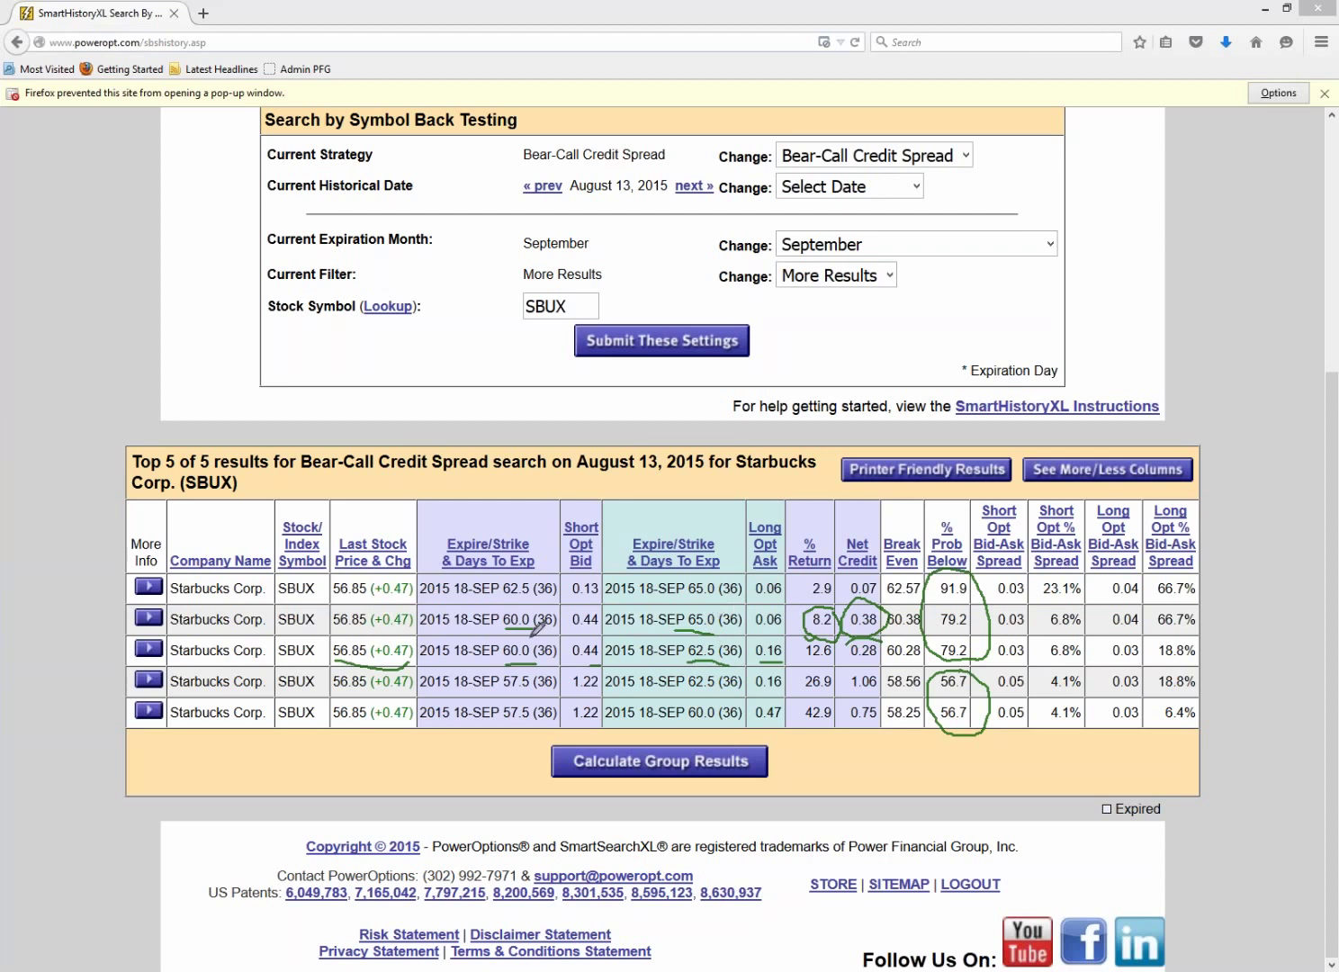
pyautogui.moveTo(529, 633)
pyautogui.mouseDown()
pyautogui.moveTo(599, 619)
pyautogui.moveTo(681, 642)
pyautogui.mouseUp()
pyautogui.moveTo(882, 626)
pyautogui.mouseDown()
pyautogui.moveTo(841, 644)
pyautogui.moveTo(875, 664)
pyautogui.moveTo(880, 641)
pyautogui.mouseUp()
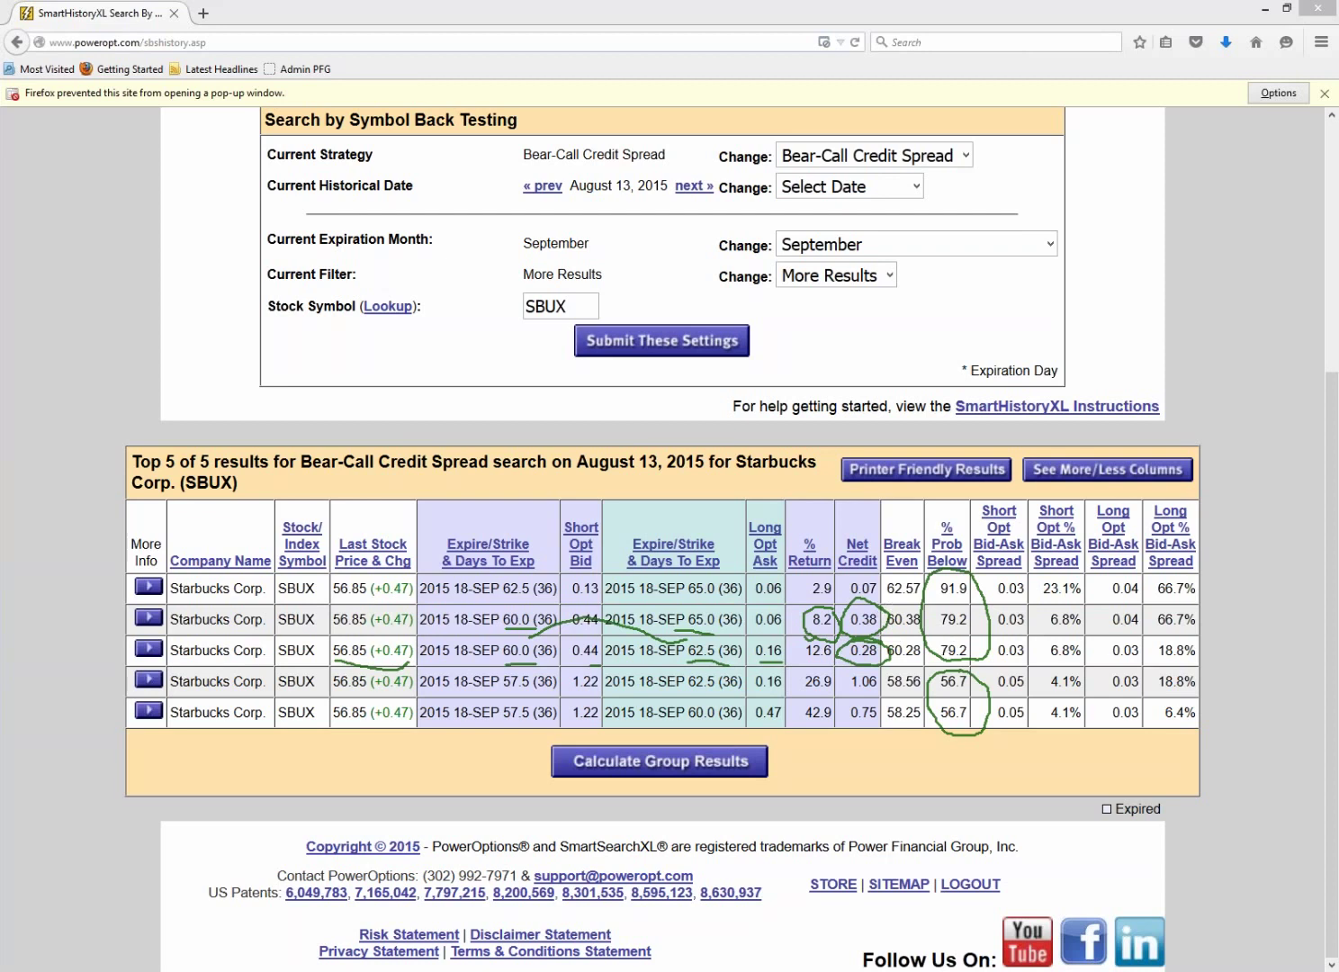
pyautogui.press('Escape')
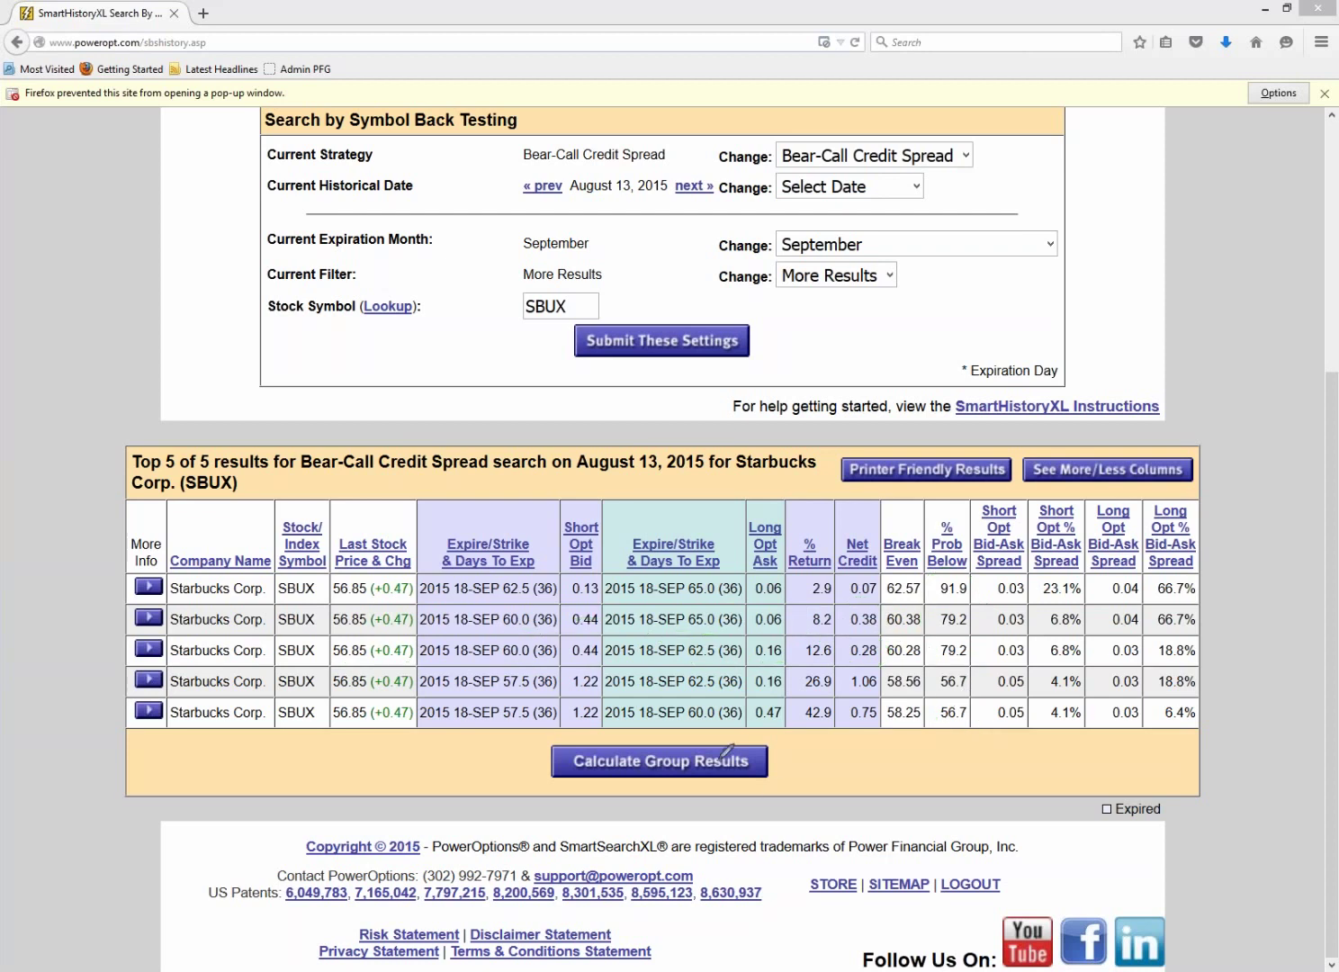
# - Underline the strikes and returns of the 57.5/62.5 and 57.5/60.0 spreads for comparison, and clear the annotations
pyautogui.moveTo(333, 694); pyautogui.dragTo(374, 694)
pyautogui.moveTo(497, 693); pyautogui.dragTo(524, 693)
pyautogui.moveTo(682, 691); pyautogui.dragTo(716, 692)
pyautogui.moveTo(855, 690)
pyautogui.mouseDown()
pyautogui.moveTo(879, 685)
pyautogui.moveTo(833, 688)
pyautogui.mouseUp()
pyautogui.moveTo(504, 722); pyautogui.dragTo(545, 721)
pyautogui.moveTo(689, 723); pyautogui.dragTo(729, 713)
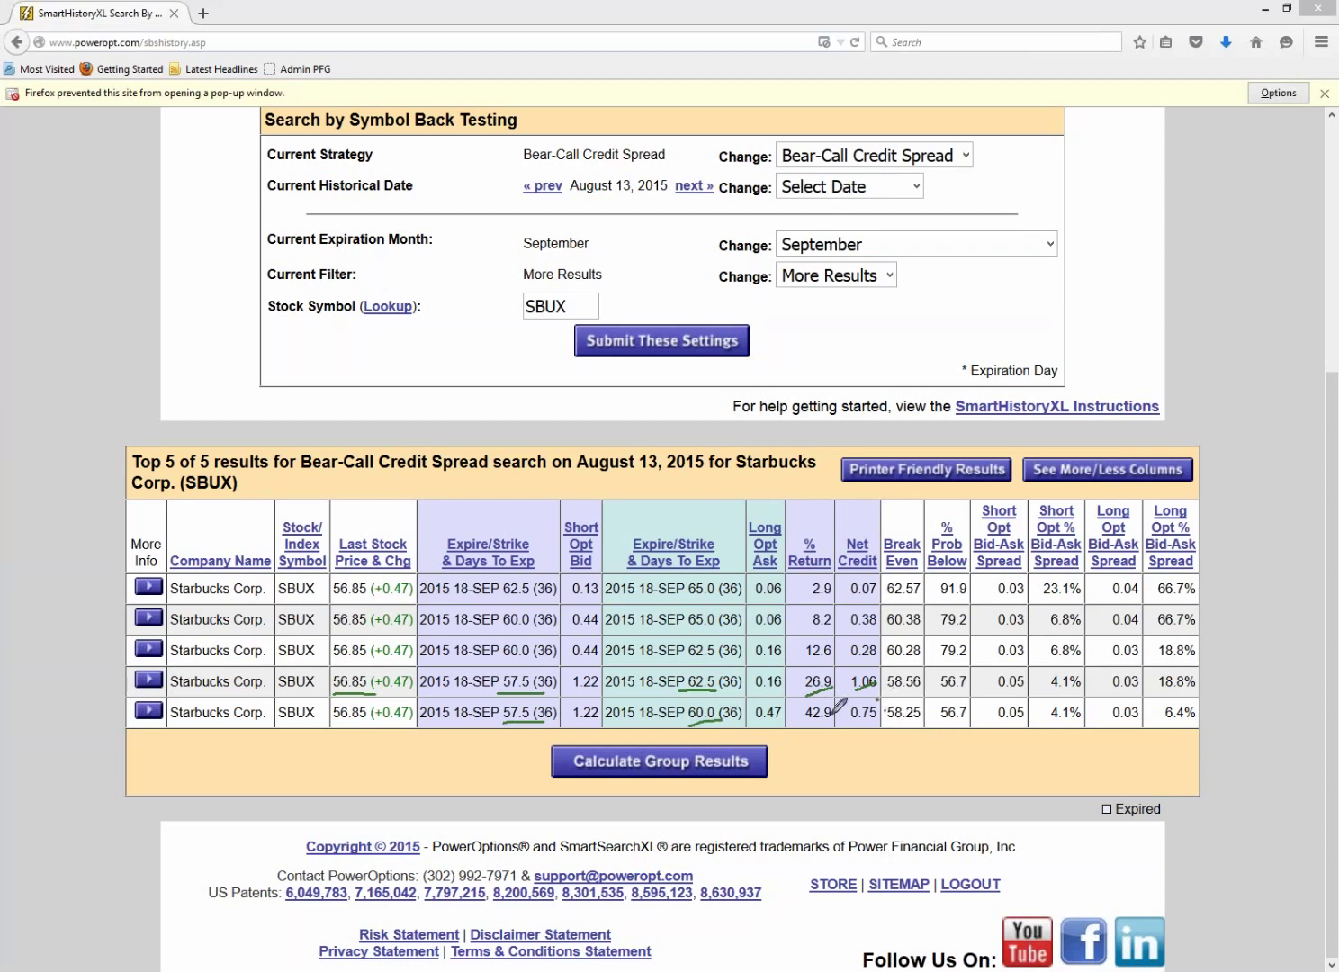
pyautogui.moveTo(829, 684)
pyautogui.mouseDown()
pyautogui.moveTo(840, 737)
pyautogui.moveTo(844, 701)
pyautogui.mouseUp()
pyautogui.press('e')
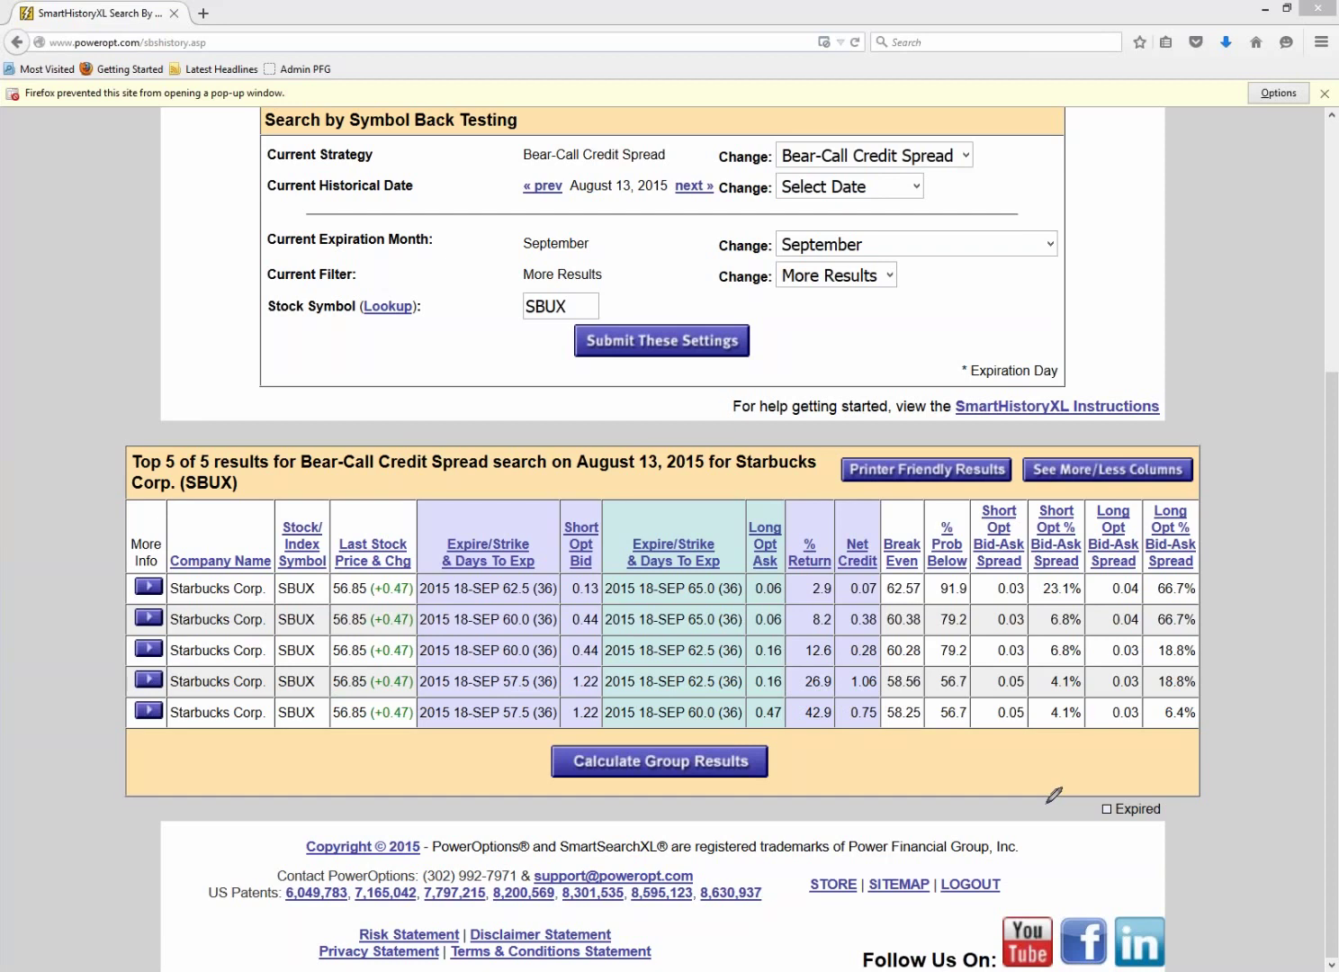
pyautogui.press('Escape')
pyautogui.click(1213, 507)
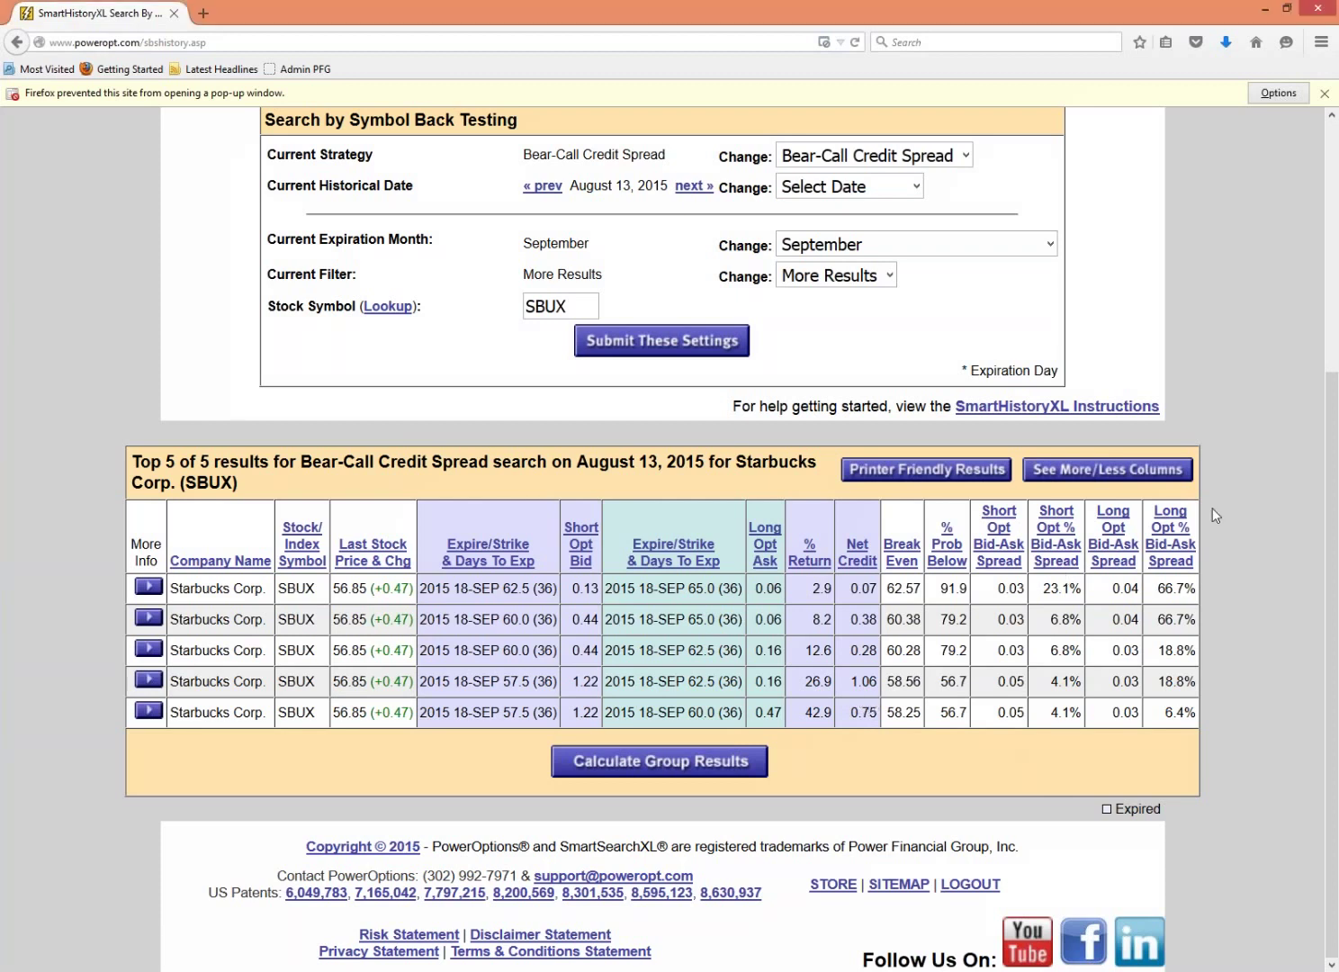
# - Check the More Info tools for the 62.5/65.0 spread and open Analyze Position for the 57.5/62.5 spread
pyautogui.click(153, 587)
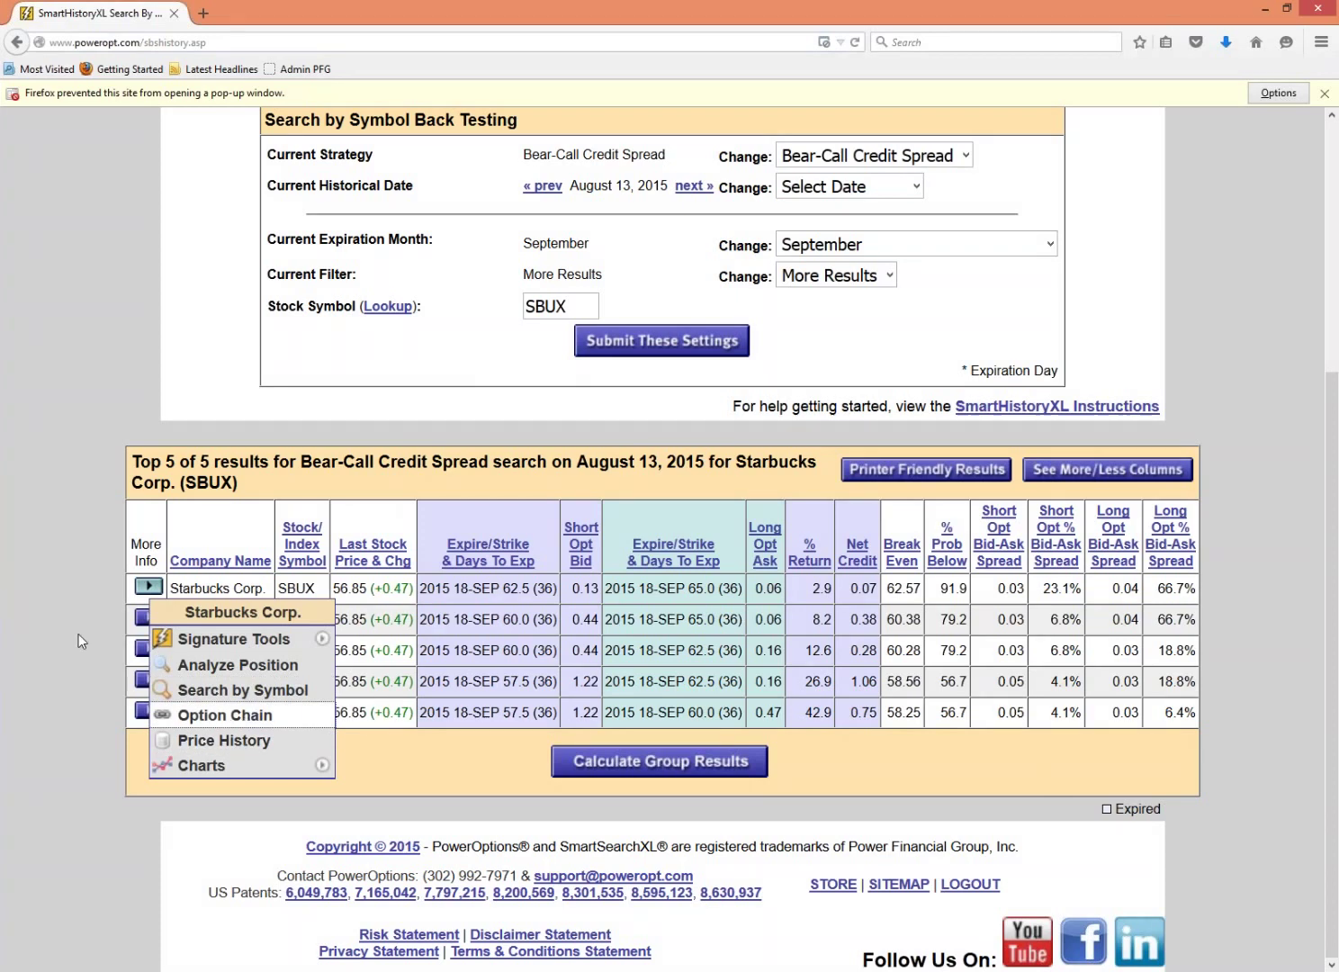
pyautogui.click(249, 716)
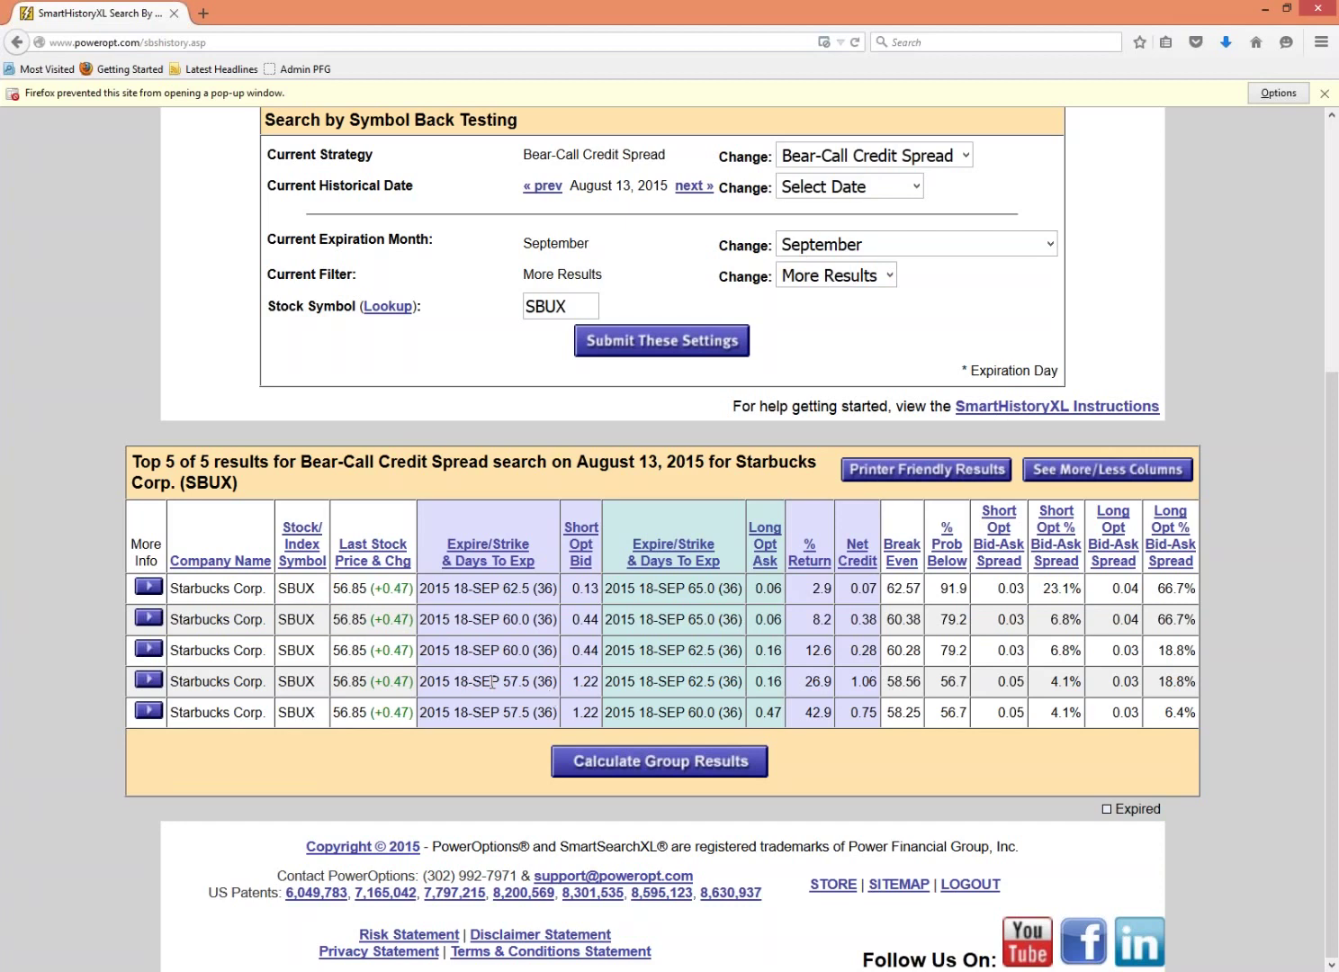
pyautogui.moveTo(848, 686)
pyautogui.mouseDown()
pyautogui.moveTo(879, 686)
pyautogui.moveTo(830, 684)
pyautogui.mouseUp()
pyautogui.click(149, 679)
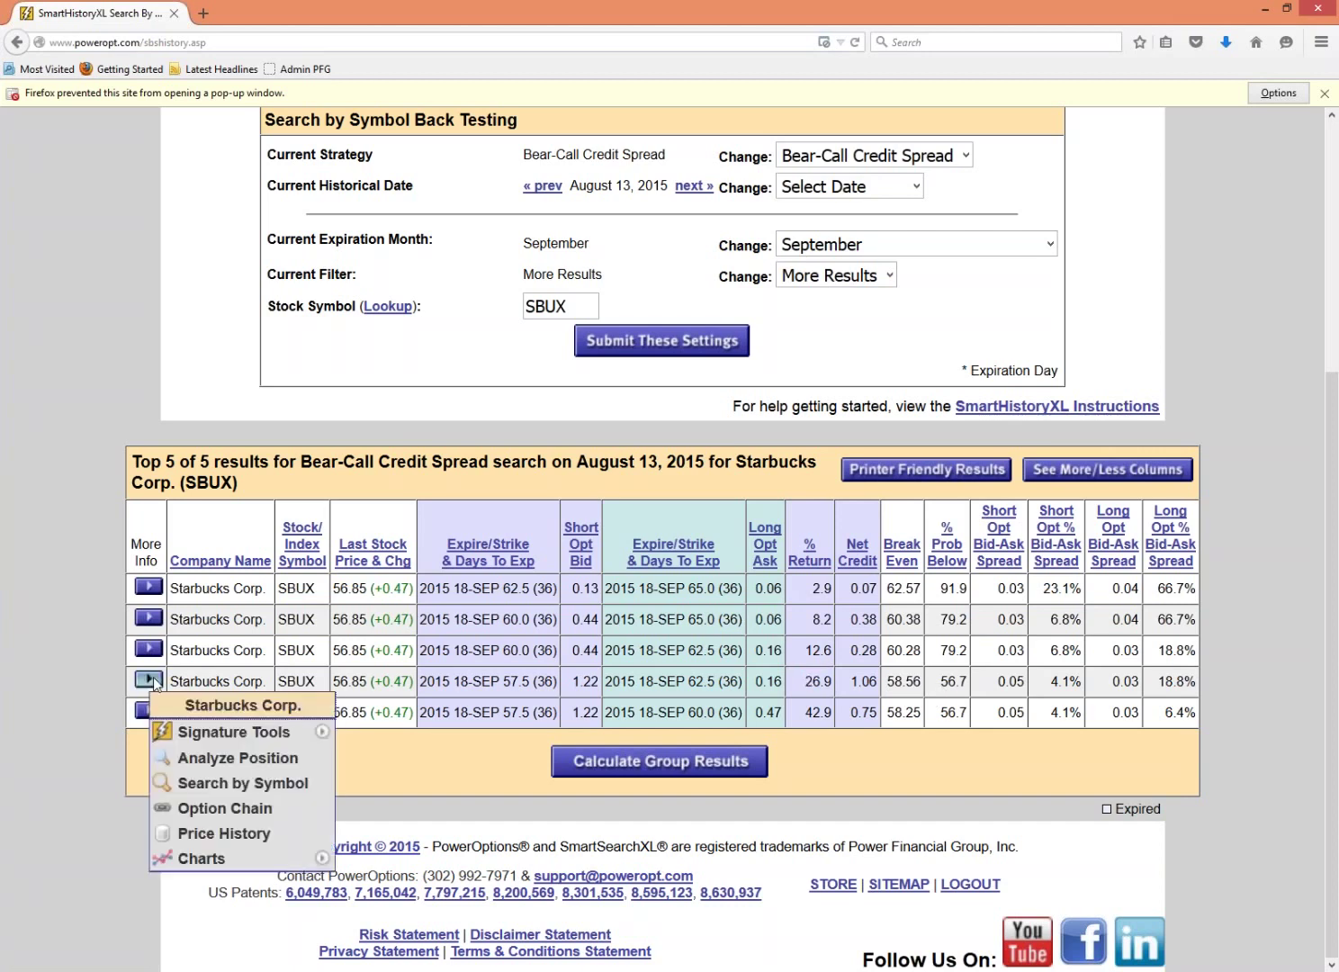
pyautogui.click(259, 763)
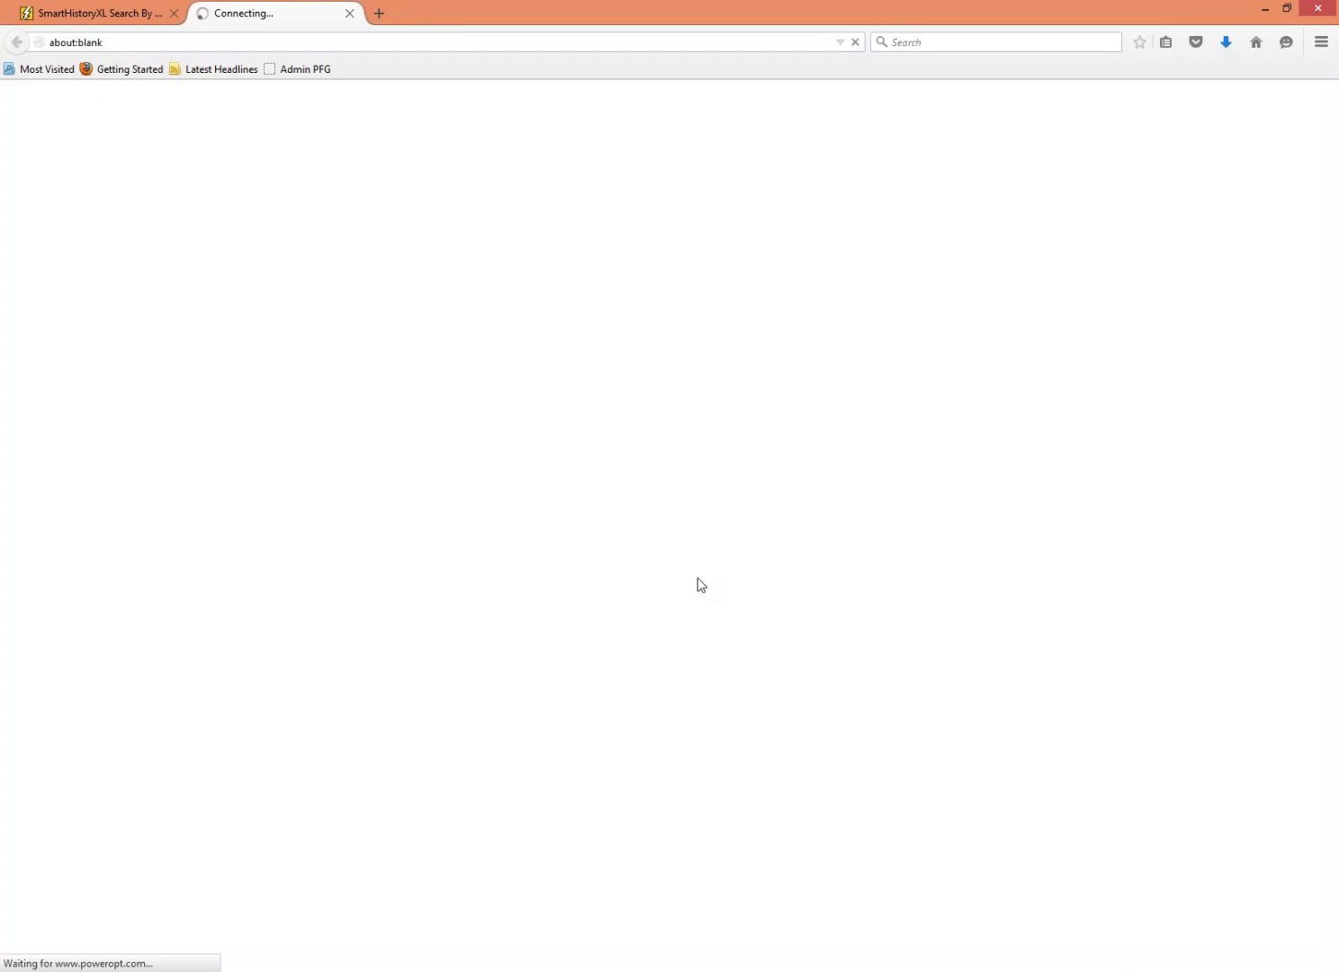
# - Return to the bear-call back-test results and dismiss the blocked pop-up notice
pyautogui.click(88, 13)
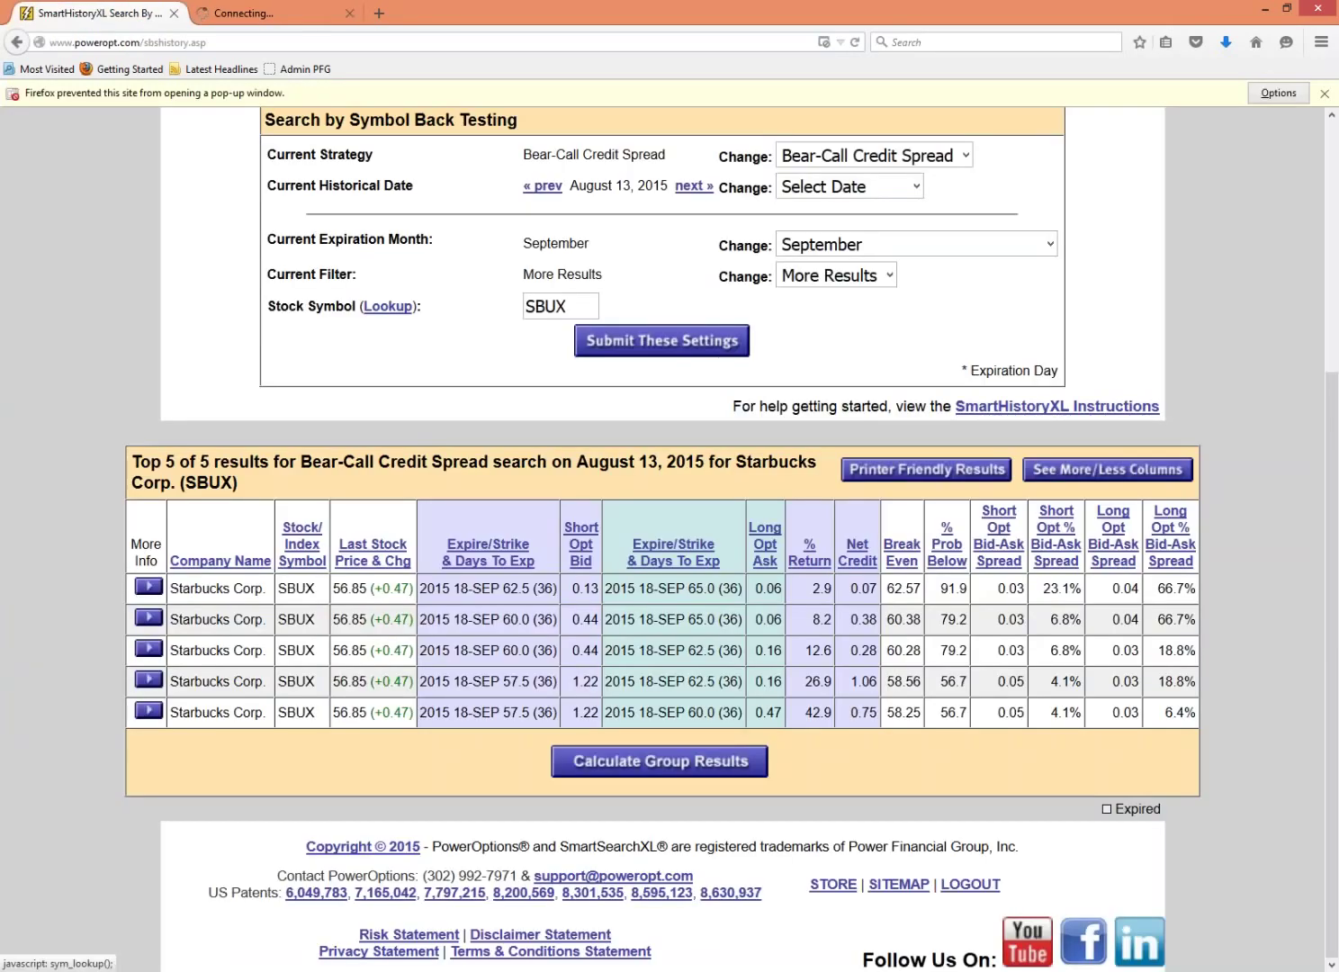
pyautogui.click(1324, 94)
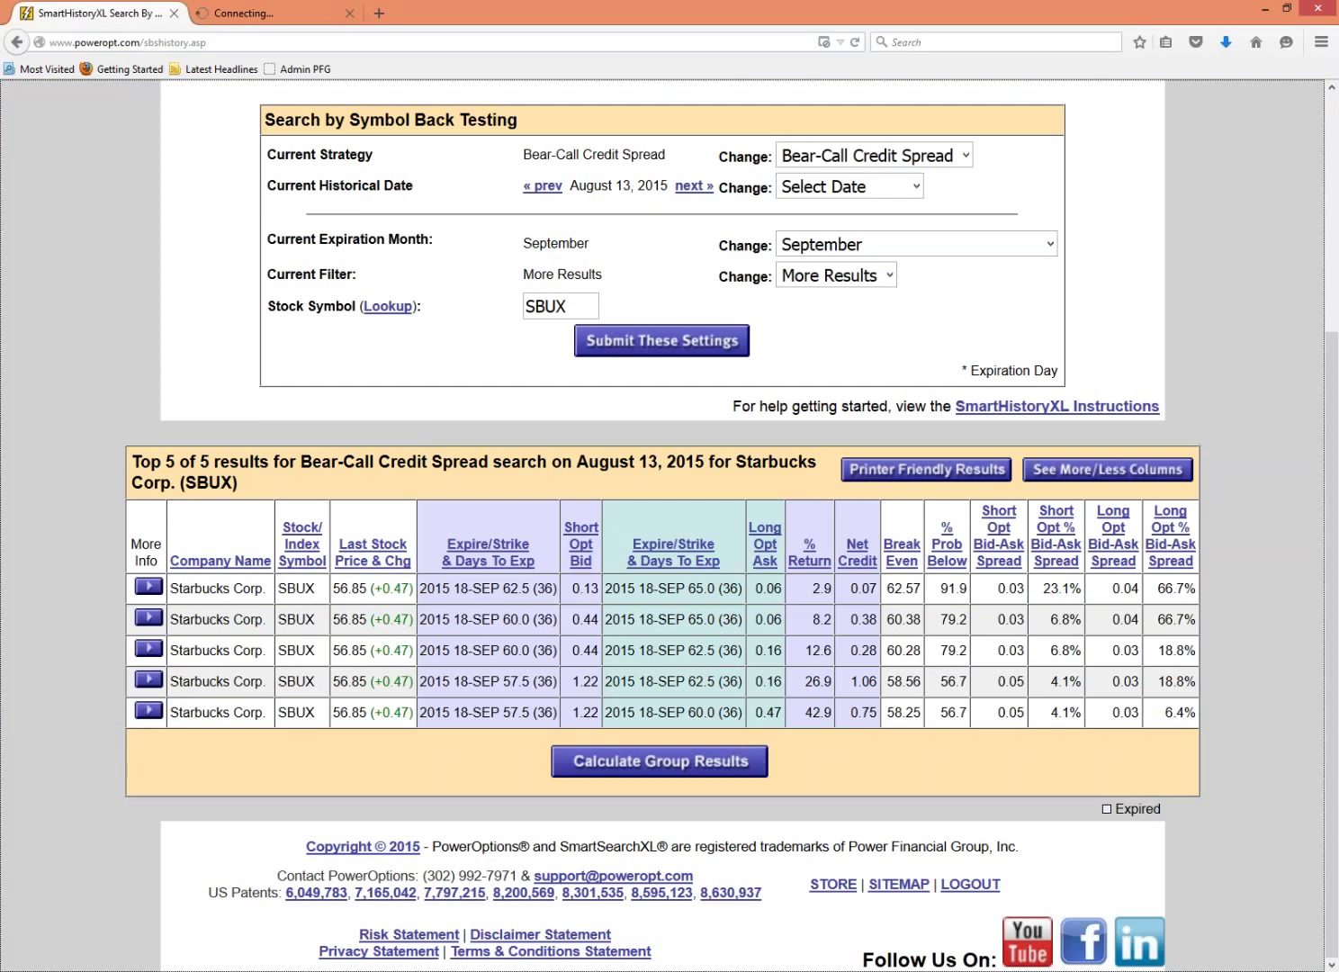
# - Open the price history of the 57.5/62.5 spread and switch to that spread's Bear Call Credit Analysis page
pyautogui.click(151, 681)
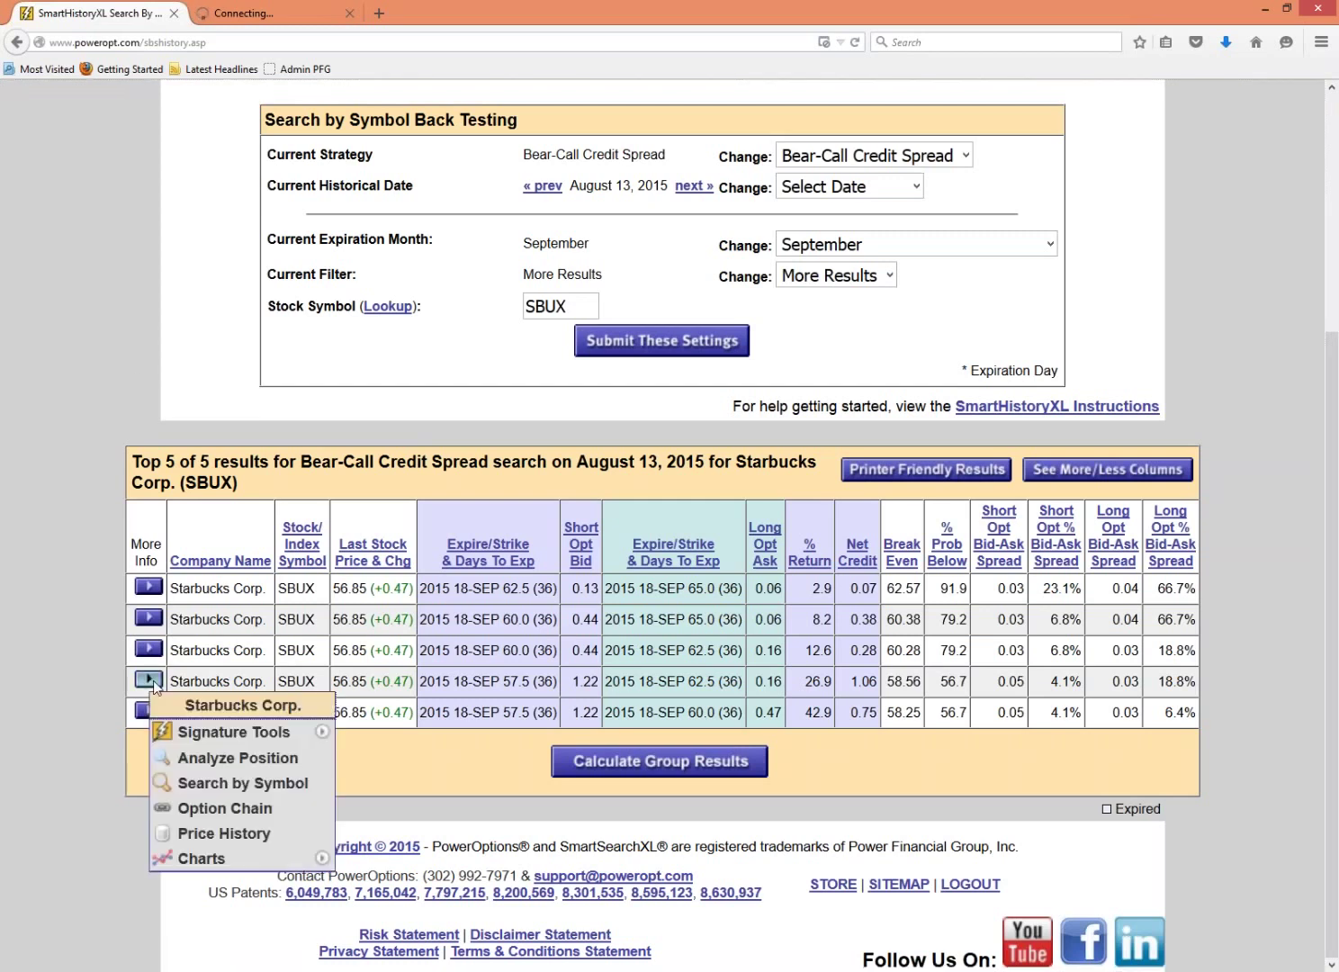
pyautogui.click(278, 838)
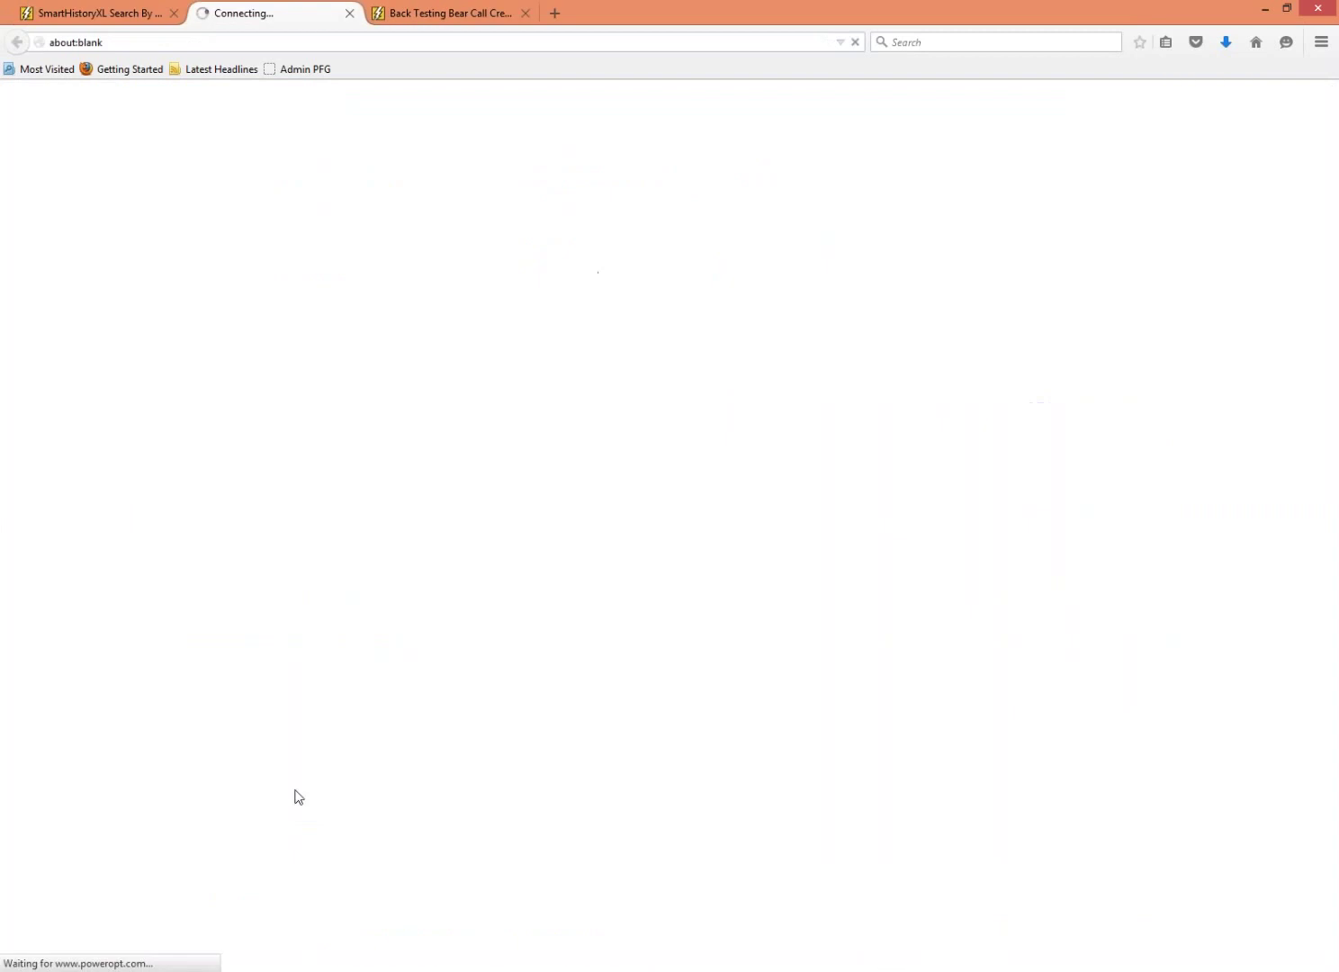
pyautogui.click(418, 15)
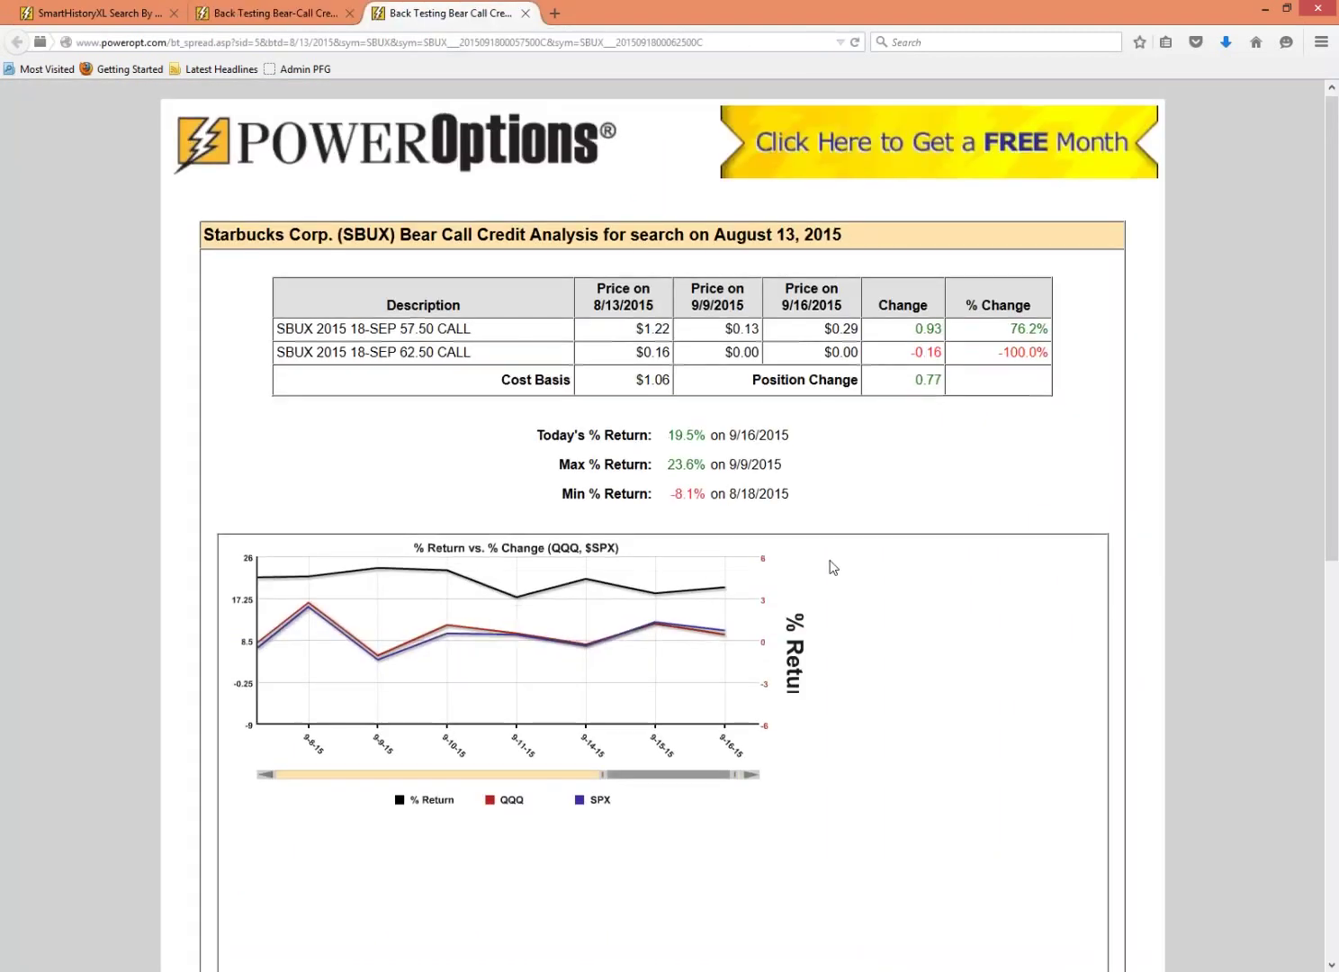
# - Reset the page zoom and circle the analysis table's 8/13/2015 and 9/9/2015 price columns
pyautogui.scroll(-5, 830, 560)
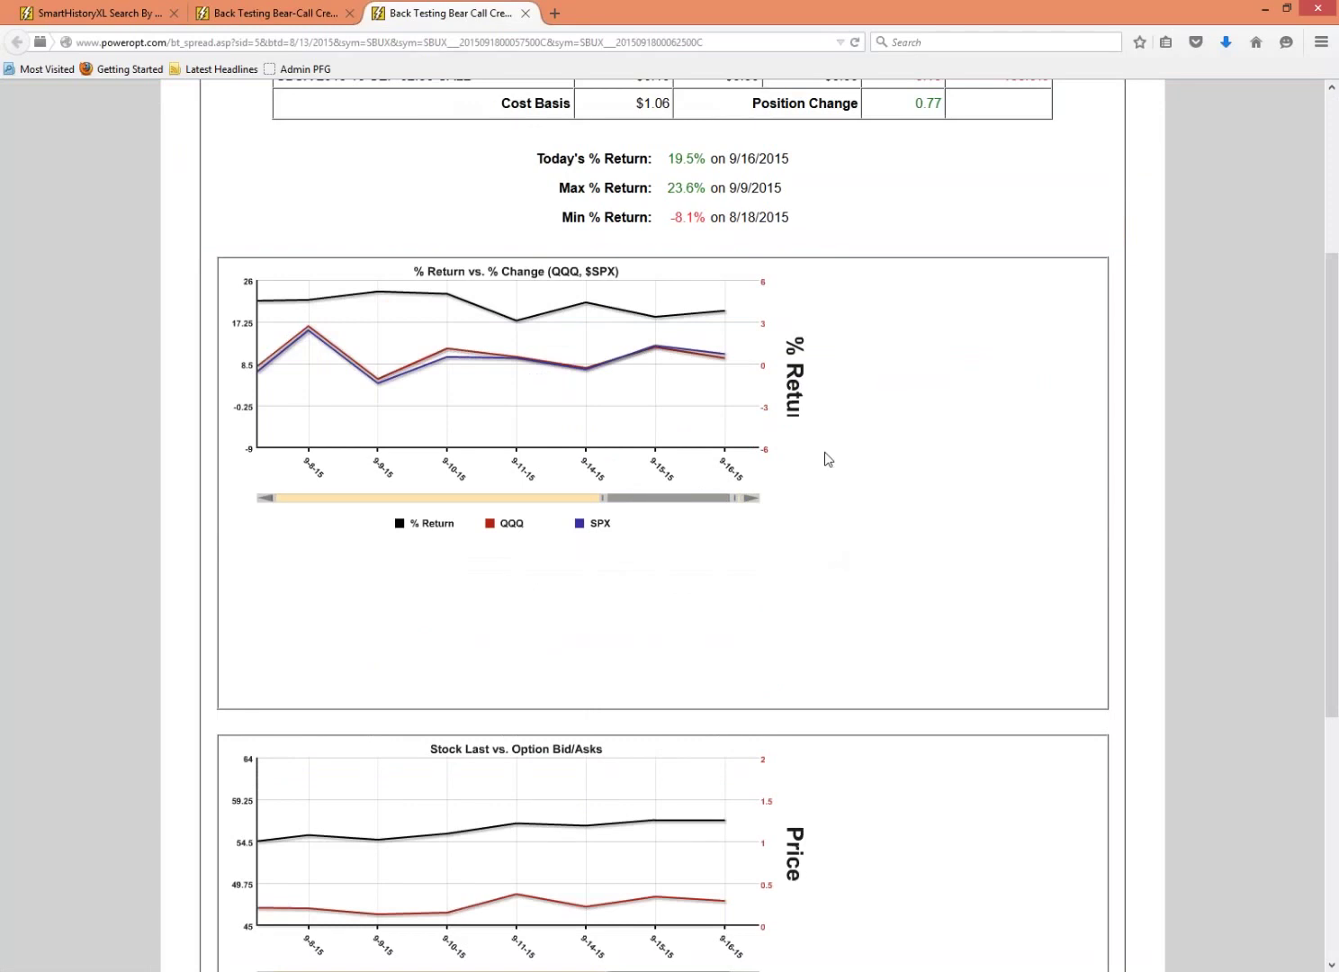
pyautogui.hotkey('ctrl', '0')
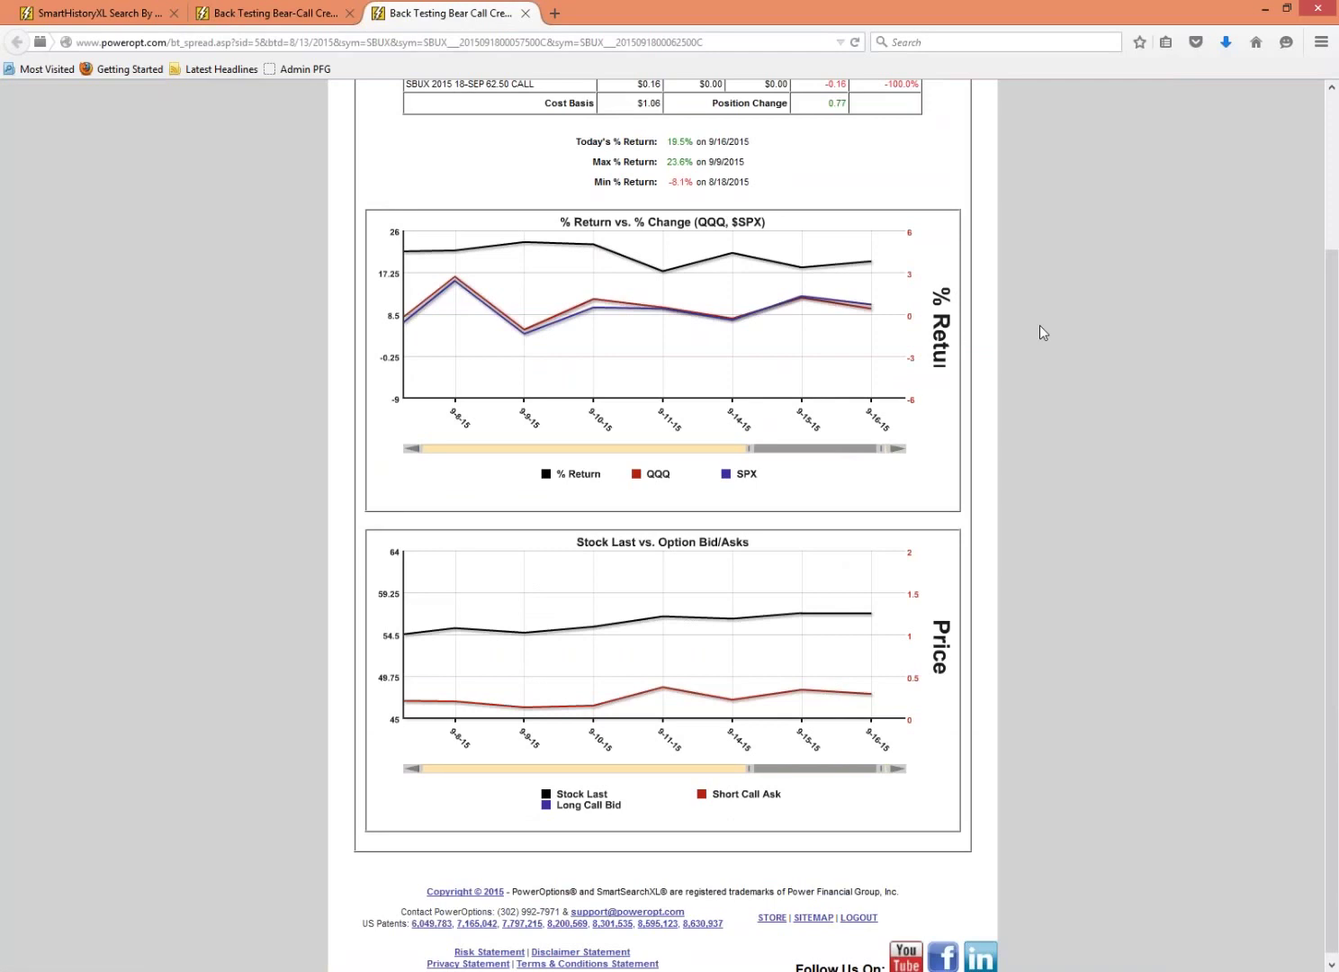
pyautogui.scroll(2, 1041, 326)
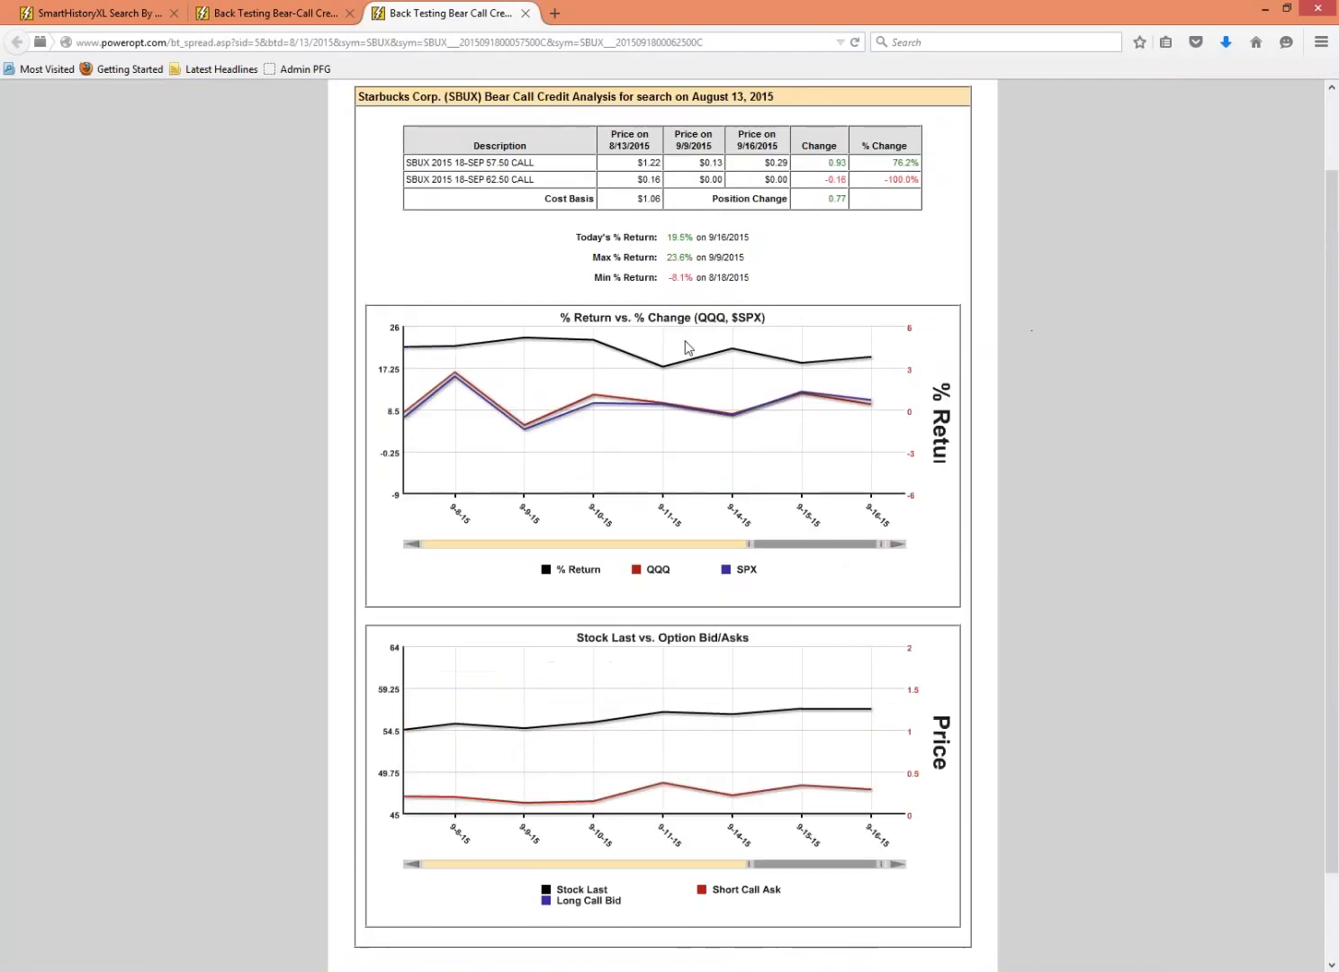
pyautogui.scroll(1, 699, 275)
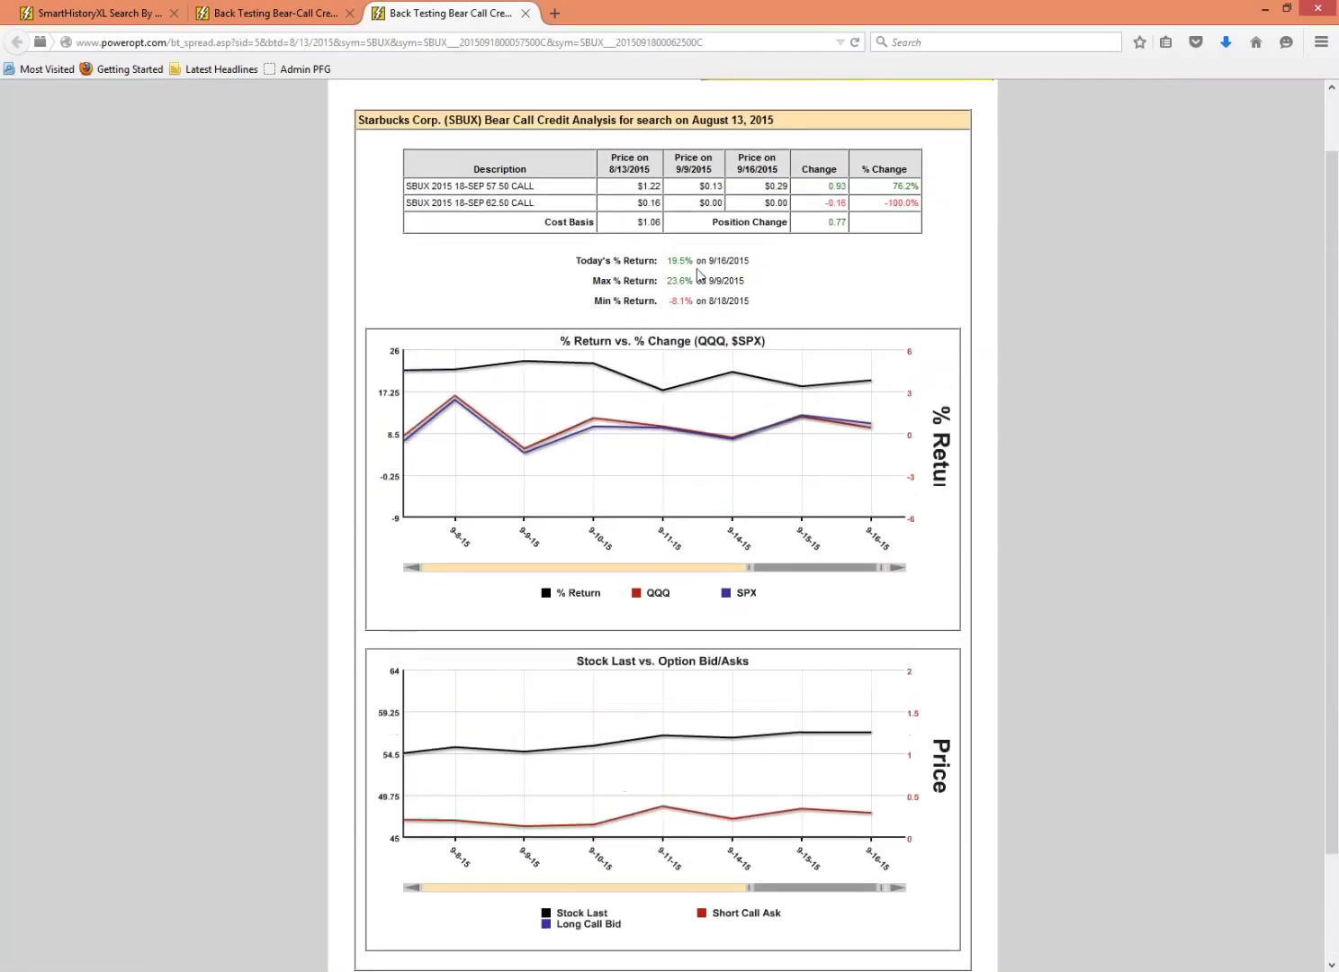
pyautogui.scroll(1, 699, 275)
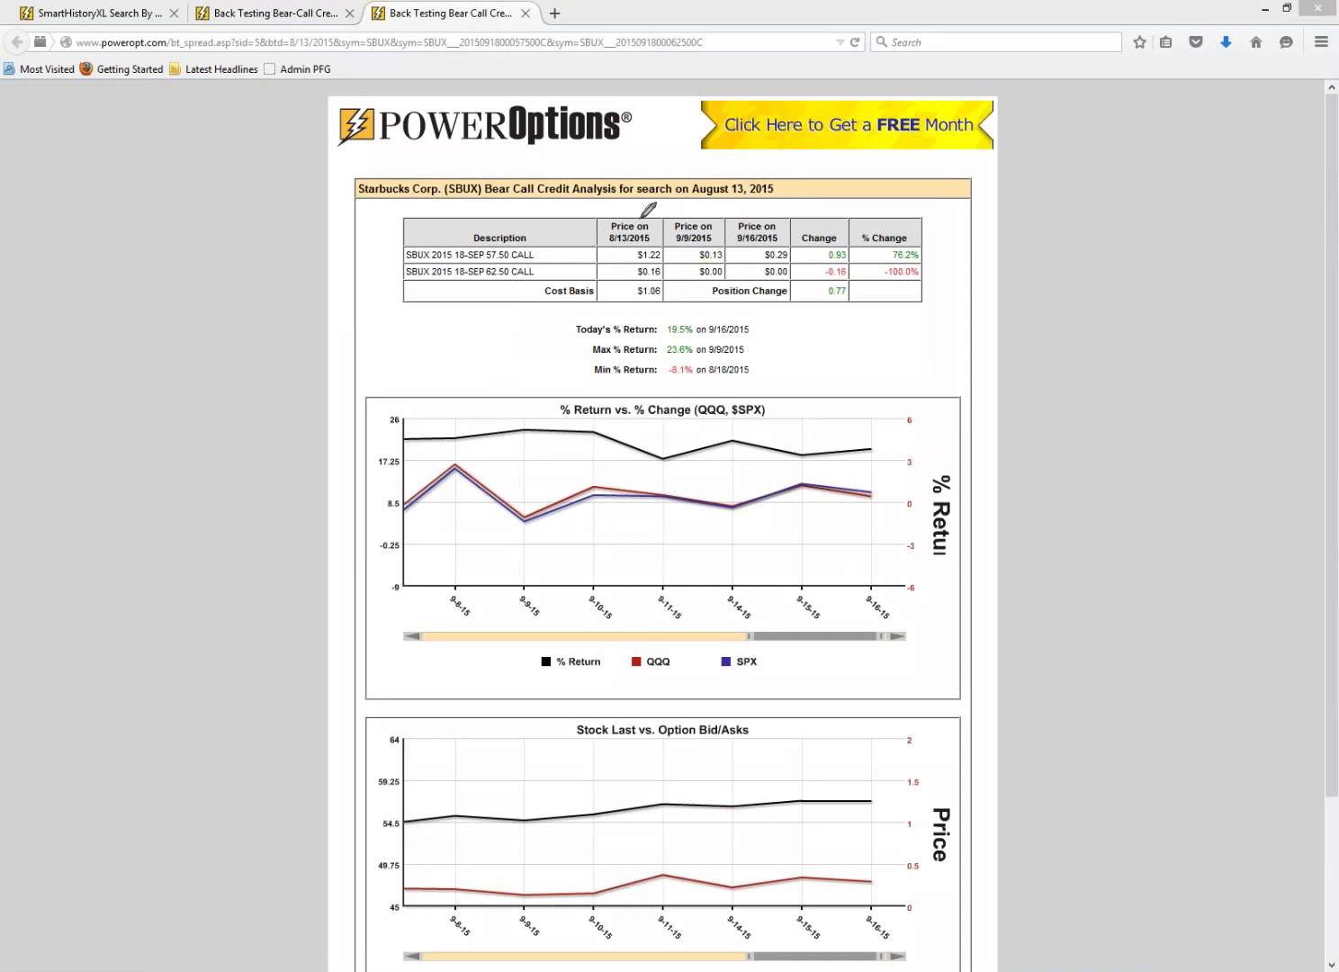
pyautogui.moveTo(643, 217)
pyautogui.mouseDown()
pyautogui.moveTo(608, 219)
pyautogui.moveTo(586, 269)
pyautogui.moveTo(667, 294)
pyautogui.moveTo(667, 221)
pyautogui.mouseUp()
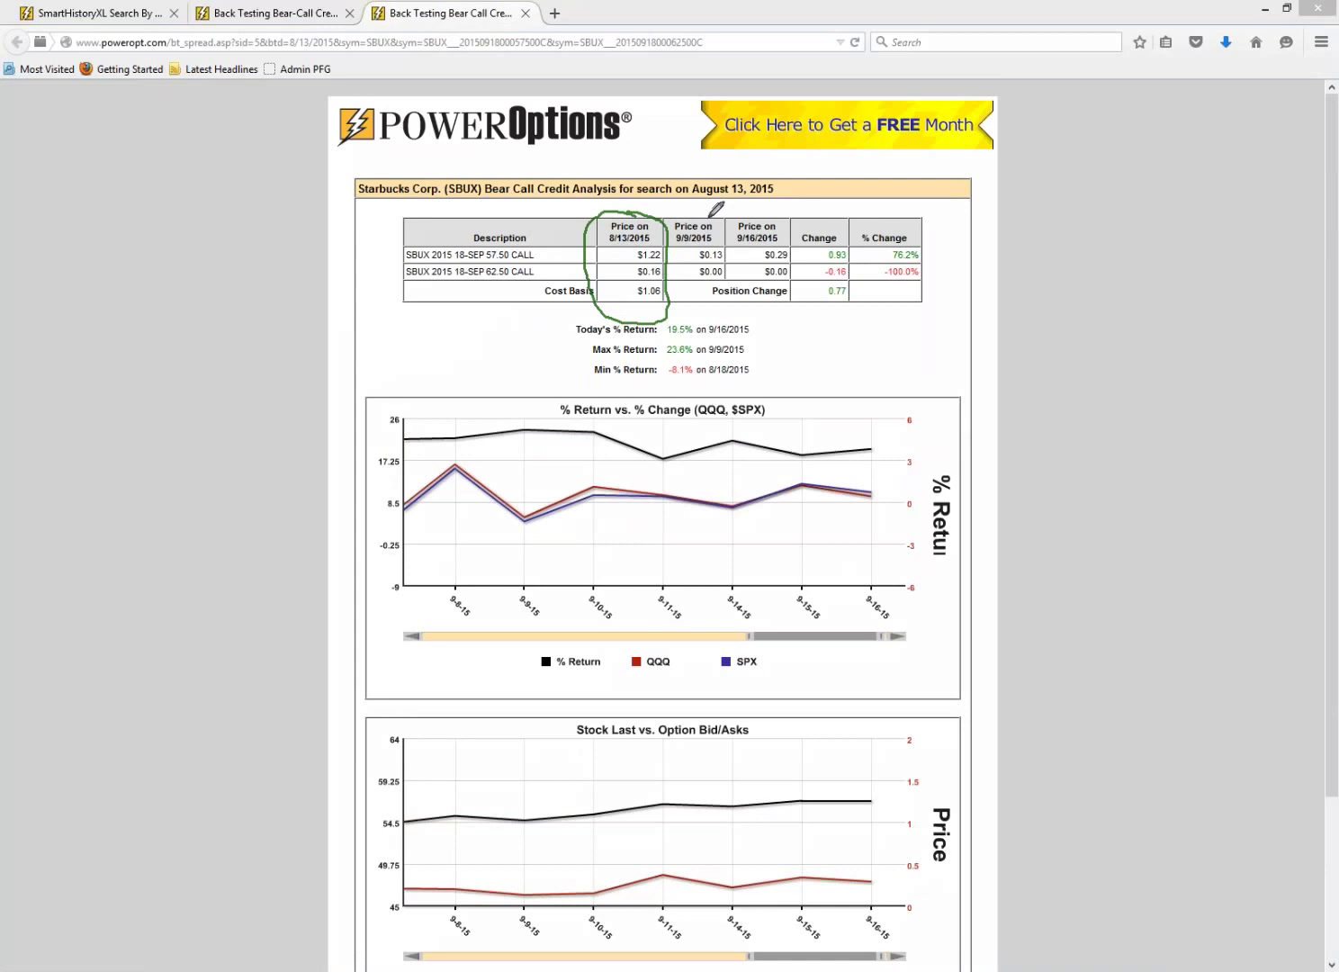
pyautogui.moveTo(708, 217)
pyautogui.mouseDown()
pyautogui.moveTo(684, 215)
pyautogui.moveTo(661, 239)
pyautogui.moveTo(697, 292)
pyautogui.moveTo(720, 293)
pyautogui.moveTo(725, 225)
pyautogui.moveTo(708, 210)
pyautogui.mouseUp()
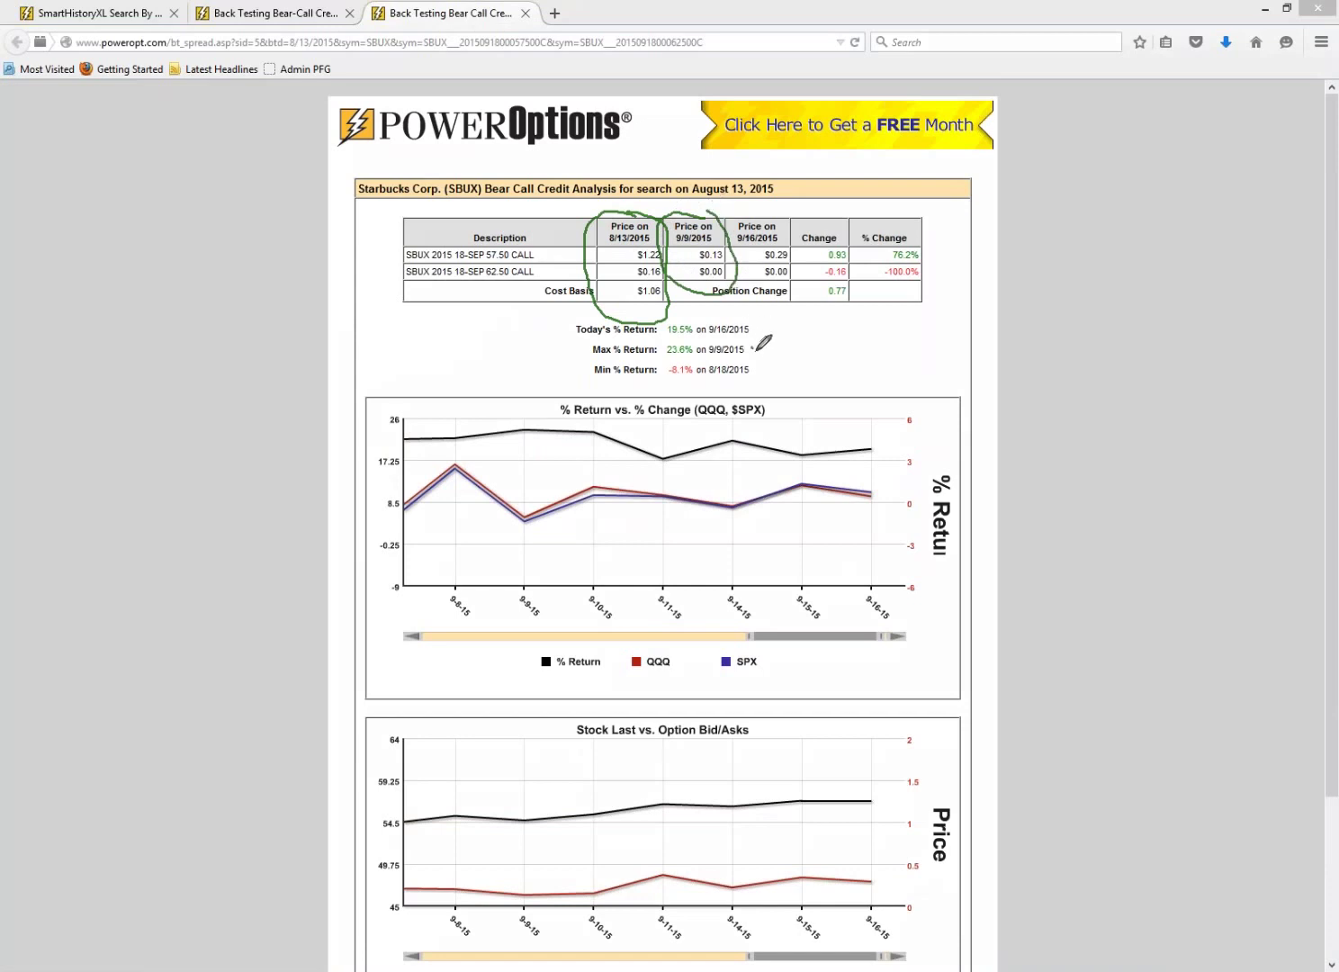
# - Mark the max and min returns, the position change and the short call's 9/16/2015 price, and clear the annotations
pyautogui.moveTo(753, 347); pyautogui.dragTo(779, 339)
pyautogui.moveTo(752, 363)
pyautogui.mouseDown()
pyautogui.moveTo(758, 375)
pyautogui.moveTo(793, 357)
pyautogui.mouseUp()
pyautogui.moveTo(710, 379); pyautogui.dragTo(747, 379)
pyautogui.moveTo(850, 281)
pyautogui.mouseDown()
pyautogui.moveTo(809, 292)
pyautogui.moveTo(844, 308)
pyautogui.moveTo(849, 281)
pyautogui.mouseUp()
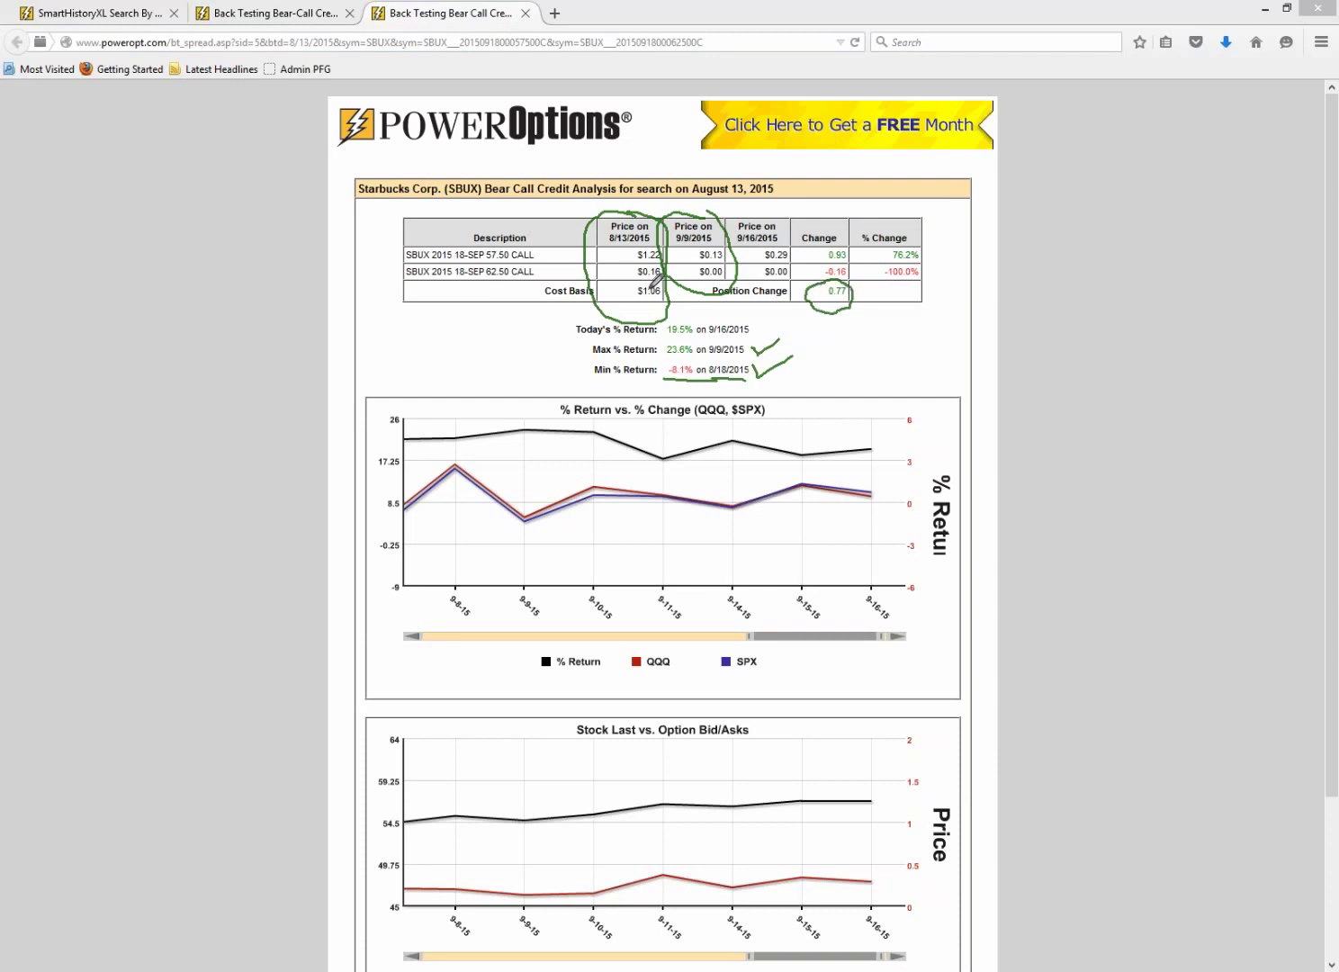
pyautogui.moveTo(754, 249)
pyautogui.mouseDown()
pyautogui.moveTo(821, 271)
pyautogui.moveTo(810, 263)
pyautogui.mouseUp()
pyautogui.scroll(-4, 1142, 423)
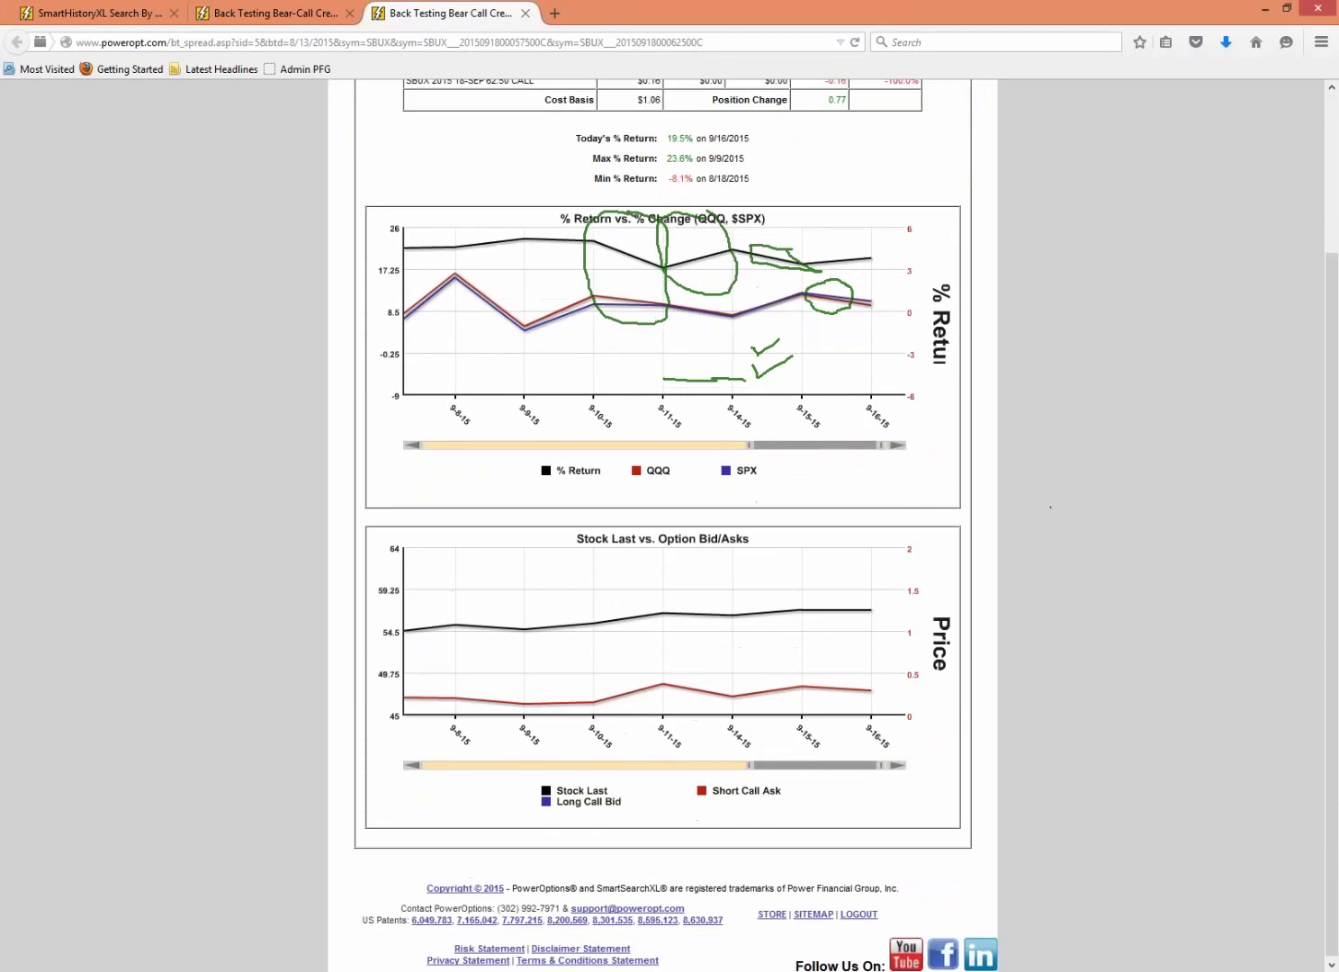
pyautogui.click(1051, 506)
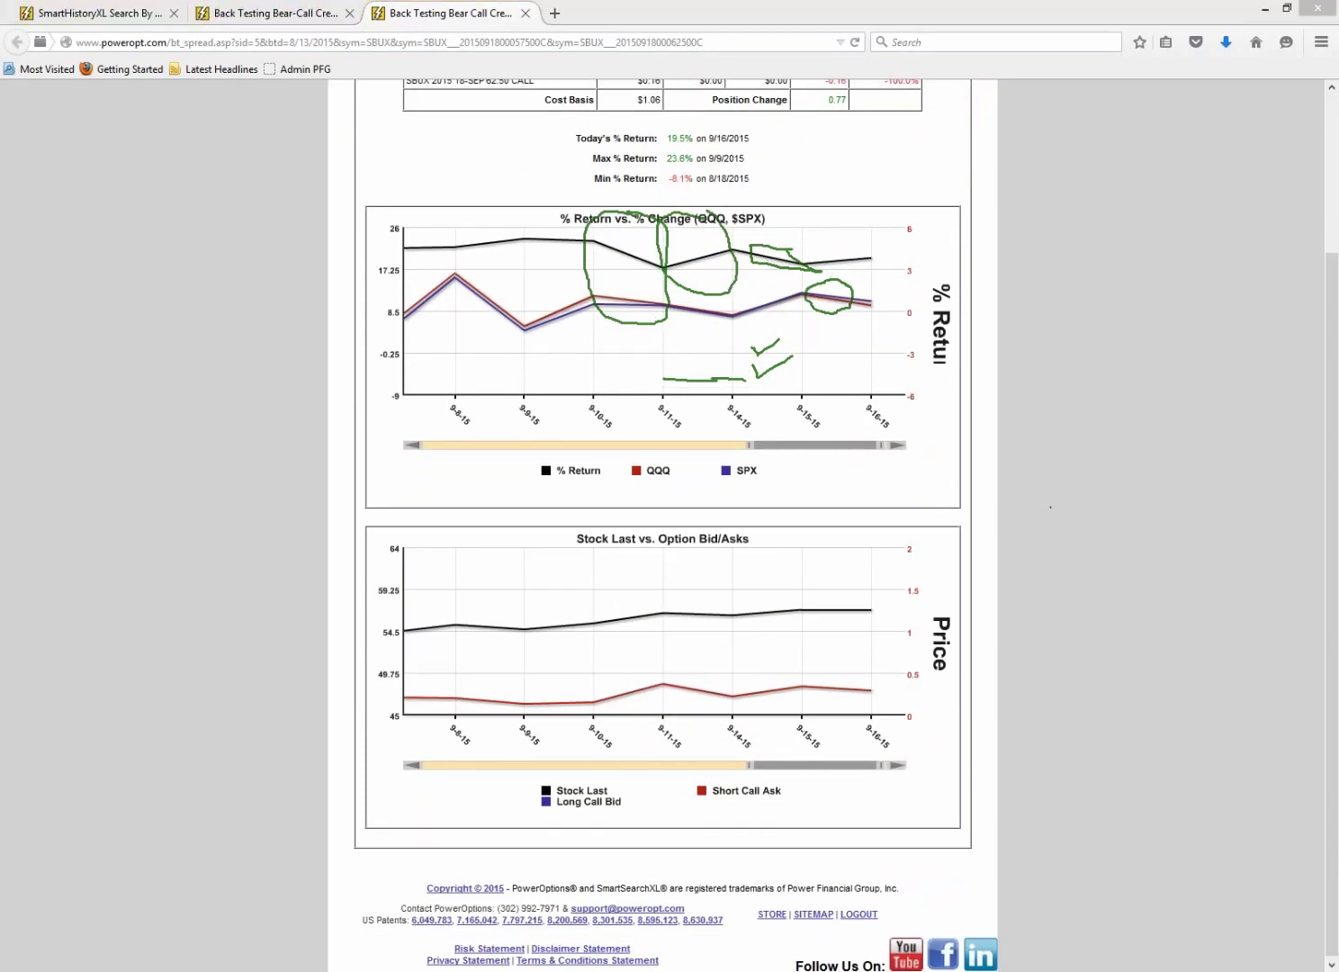
pyautogui.press('Escape')
# - Inspect points on the % Return vs. % Change chart and extend its date range back to 8-13-15
pyautogui.moveTo(870, 263)
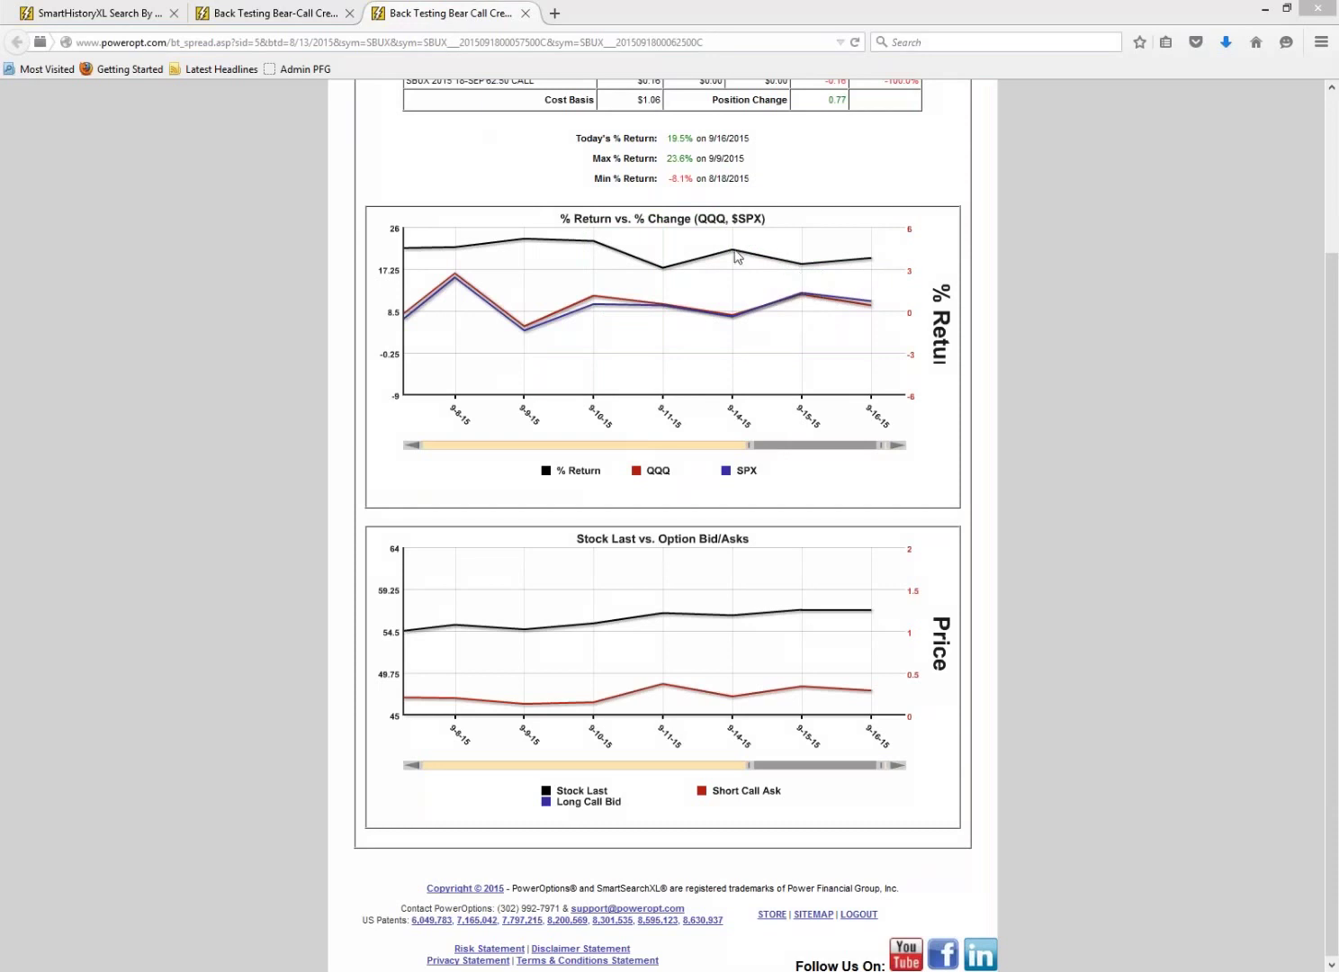
pyautogui.moveTo(729, 254)
pyautogui.moveTo(525, 242)
pyautogui.moveTo(527, 333)
pyautogui.moveTo(592, 300)
pyautogui.moveTo(751, 447); pyautogui.dragTo(629, 452)
pyautogui.moveTo(443, 459); pyautogui.dragTo(398, 456)
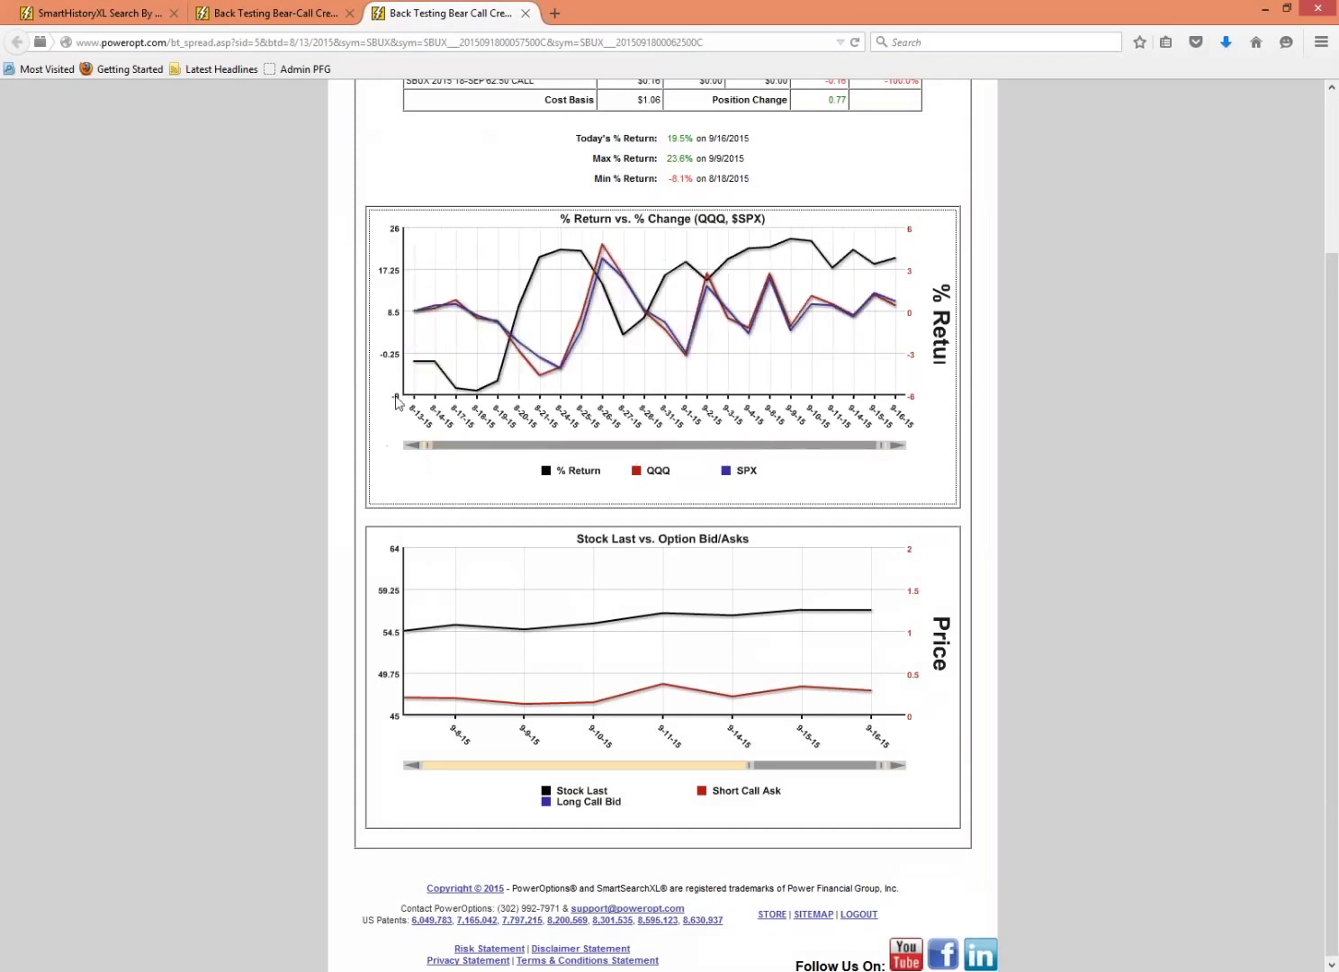
pyautogui.moveTo(417, 364)
pyautogui.moveTo(476, 394)
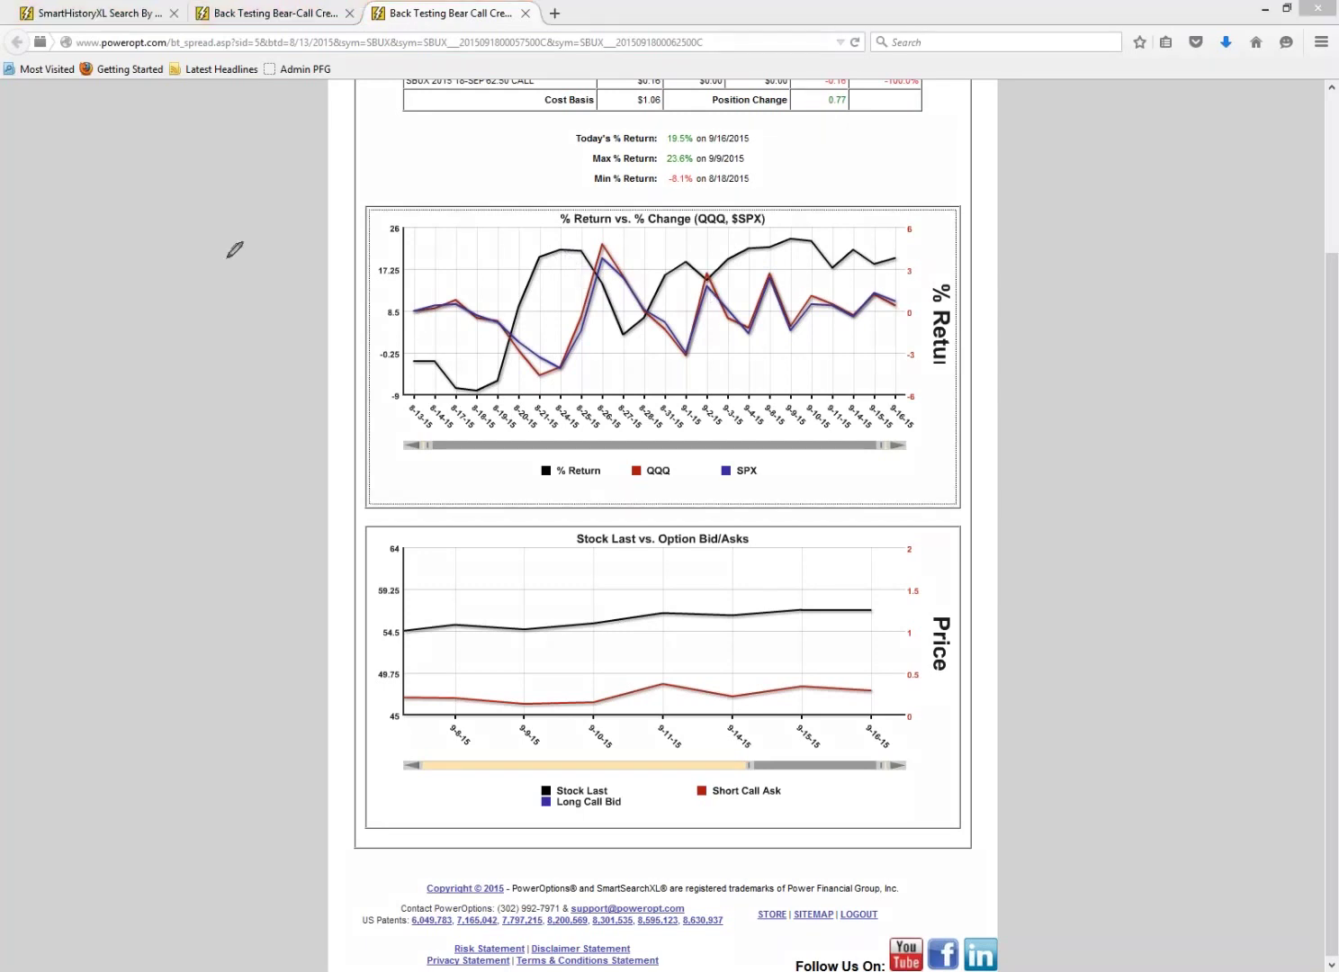
# - Sketch the bear-call spread's payoff line beside the charts and label its corners 57.5 and 62.5
pyautogui.moveTo(130, 238)
pyautogui.mouseDown()
pyautogui.moveTo(211, 239)
pyautogui.moveTo(241, 358)
pyautogui.moveTo(327, 369)
pyautogui.mouseUp()
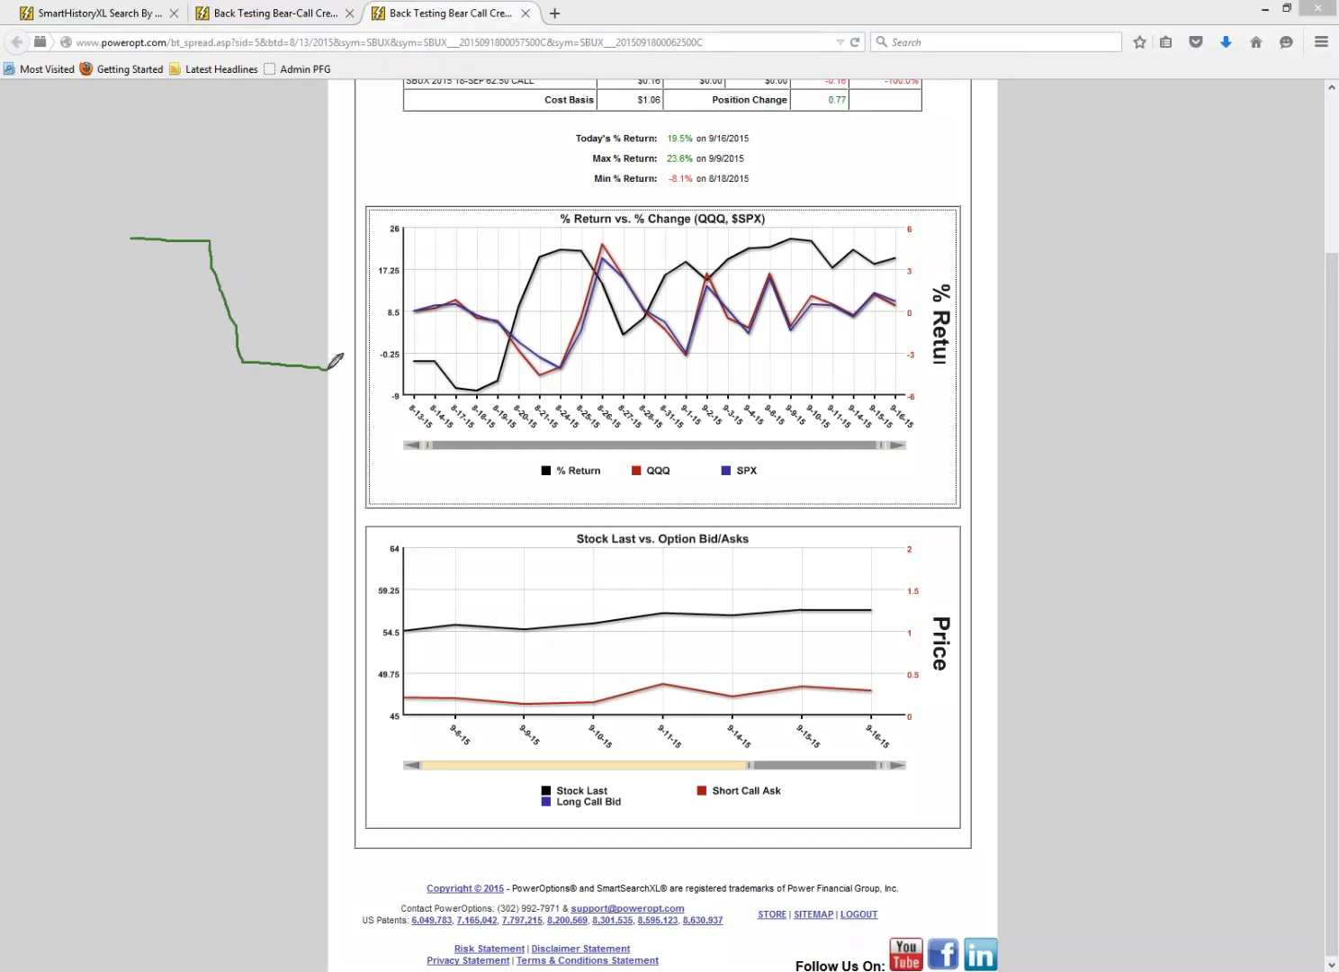
pyautogui.moveTo(218, 182)
pyautogui.mouseDown()
pyautogui.moveTo(209, 239)
pyautogui.moveTo(251, 207)
pyautogui.moveTo(242, 227)
pyautogui.moveTo(278, 206)
pyautogui.moveTo(277, 227)
pyautogui.mouseUp()
pyautogui.click(264, 220)
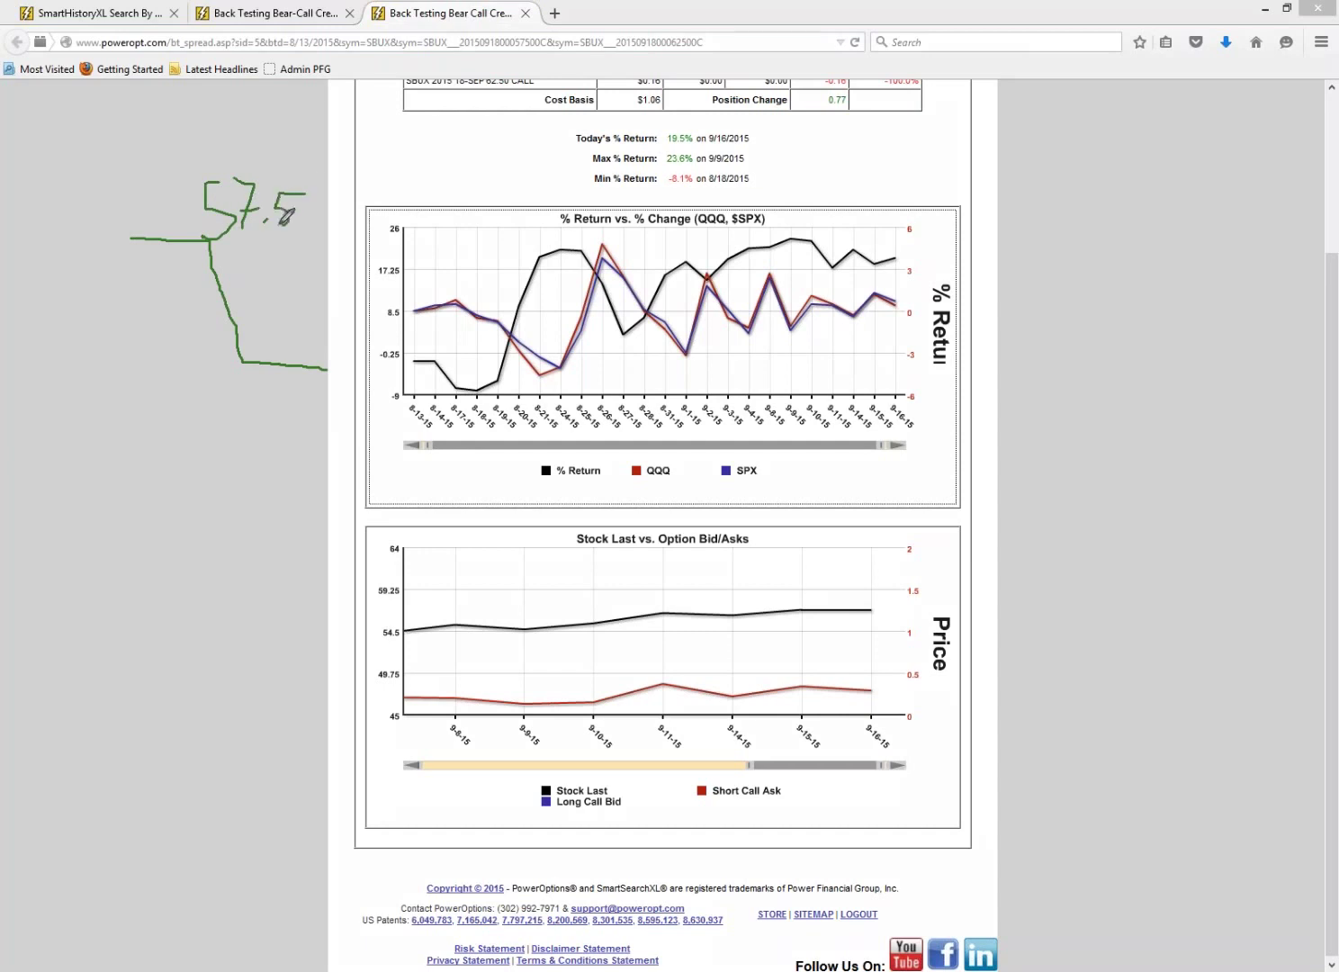
pyautogui.moveTo(220, 387)
pyautogui.mouseDown()
pyautogui.moveTo(262, 405)
pyautogui.moveTo(279, 381)
pyautogui.moveTo(276, 403)
pyautogui.mouseUp()
pyautogui.click(268, 399)
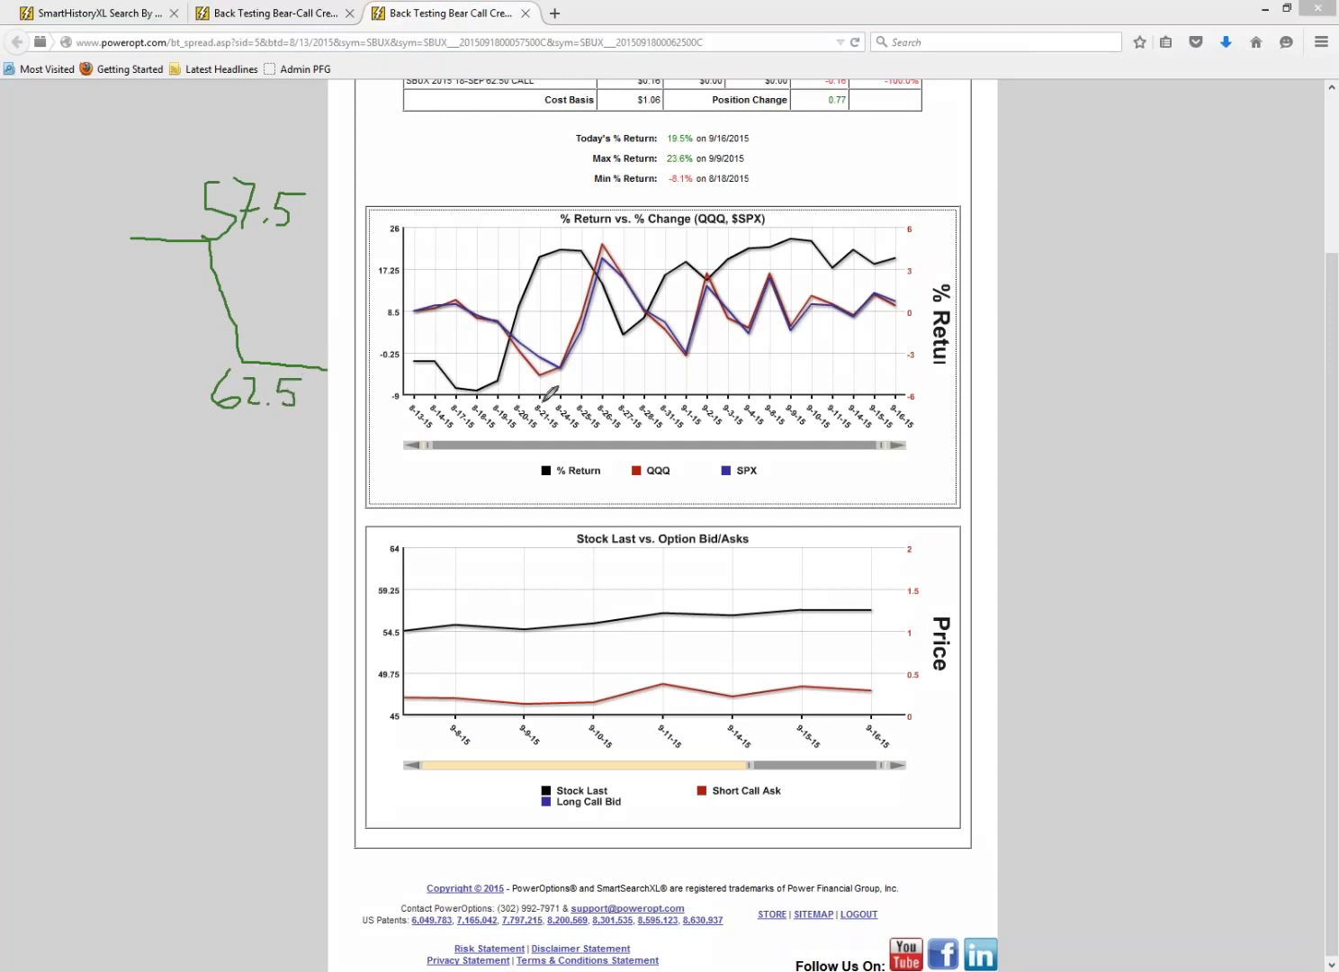
# - Mark the August return peak, the market's decline and the early return dip on the chart, and underline the payoff sketch's profit level
pyautogui.moveTo(534, 245); pyautogui.dragTo(564, 260)
pyautogui.moveTo(417, 330)
pyautogui.mouseDown()
pyautogui.moveTo(483, 299)
pyautogui.moveTo(567, 388)
pyautogui.mouseUp()
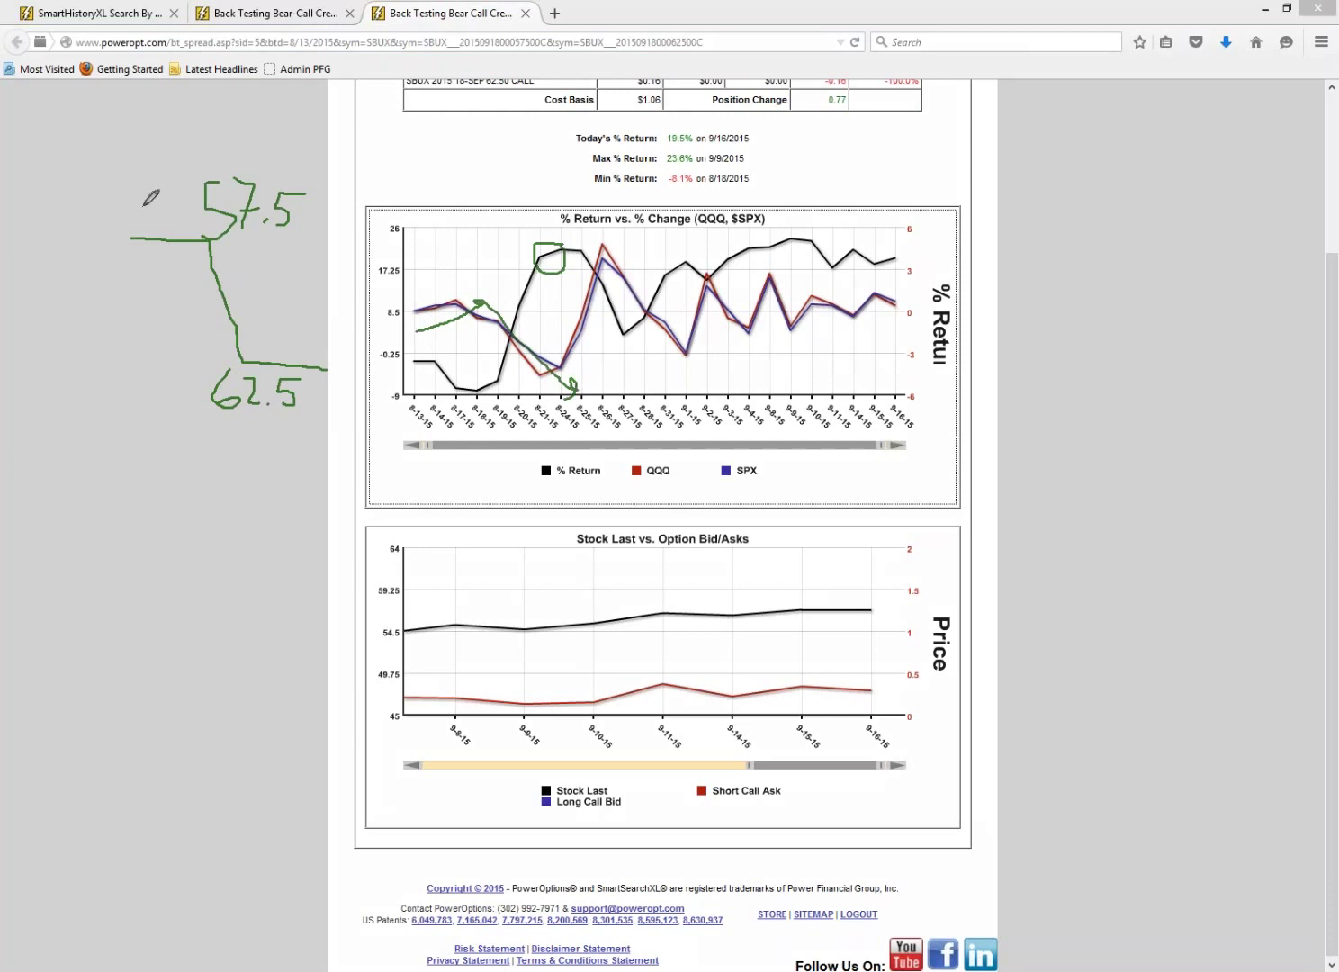
pyautogui.moveTo(141, 213); pyautogui.dragTo(216, 209)
pyautogui.moveTo(424, 370)
pyautogui.mouseDown()
pyautogui.moveTo(484, 405)
pyautogui.moveTo(510, 378)
pyautogui.mouseUp()
# - Extend the Stock Last vs. Option Bid/Asks chart's date range back to 8-13-15 and review both charts
pyautogui.click(734, 776)
pyautogui.moveTo(734, 776); pyautogui.dragTo(400, 772)
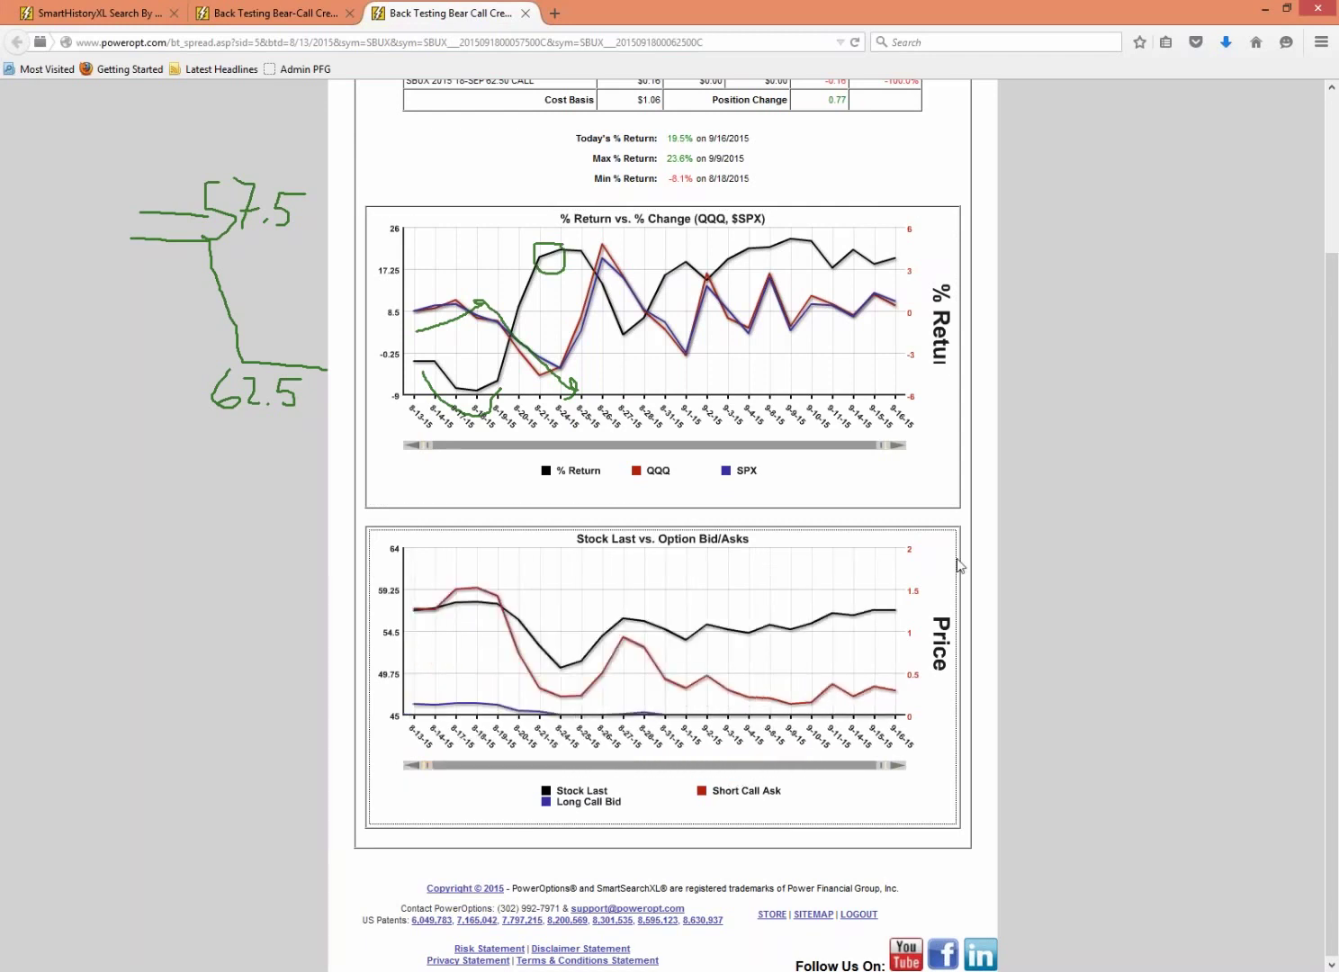
pyautogui.click(1076, 524)
pyautogui.scroll(-1, 1076, 523)
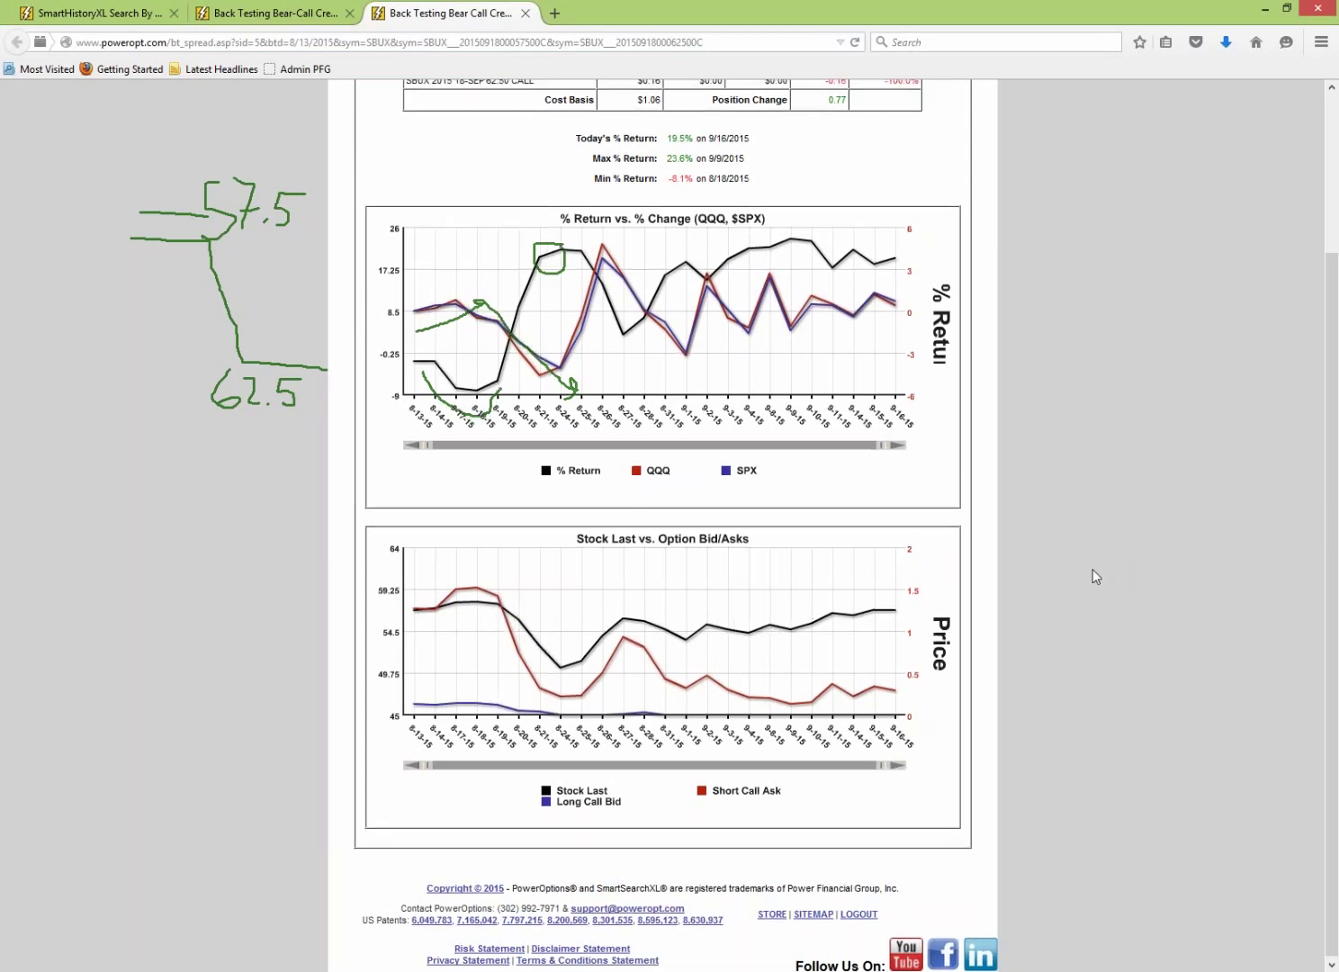
pyautogui.scroll(4, 1092, 576)
pyautogui.scroll(-4, 1040, 566)
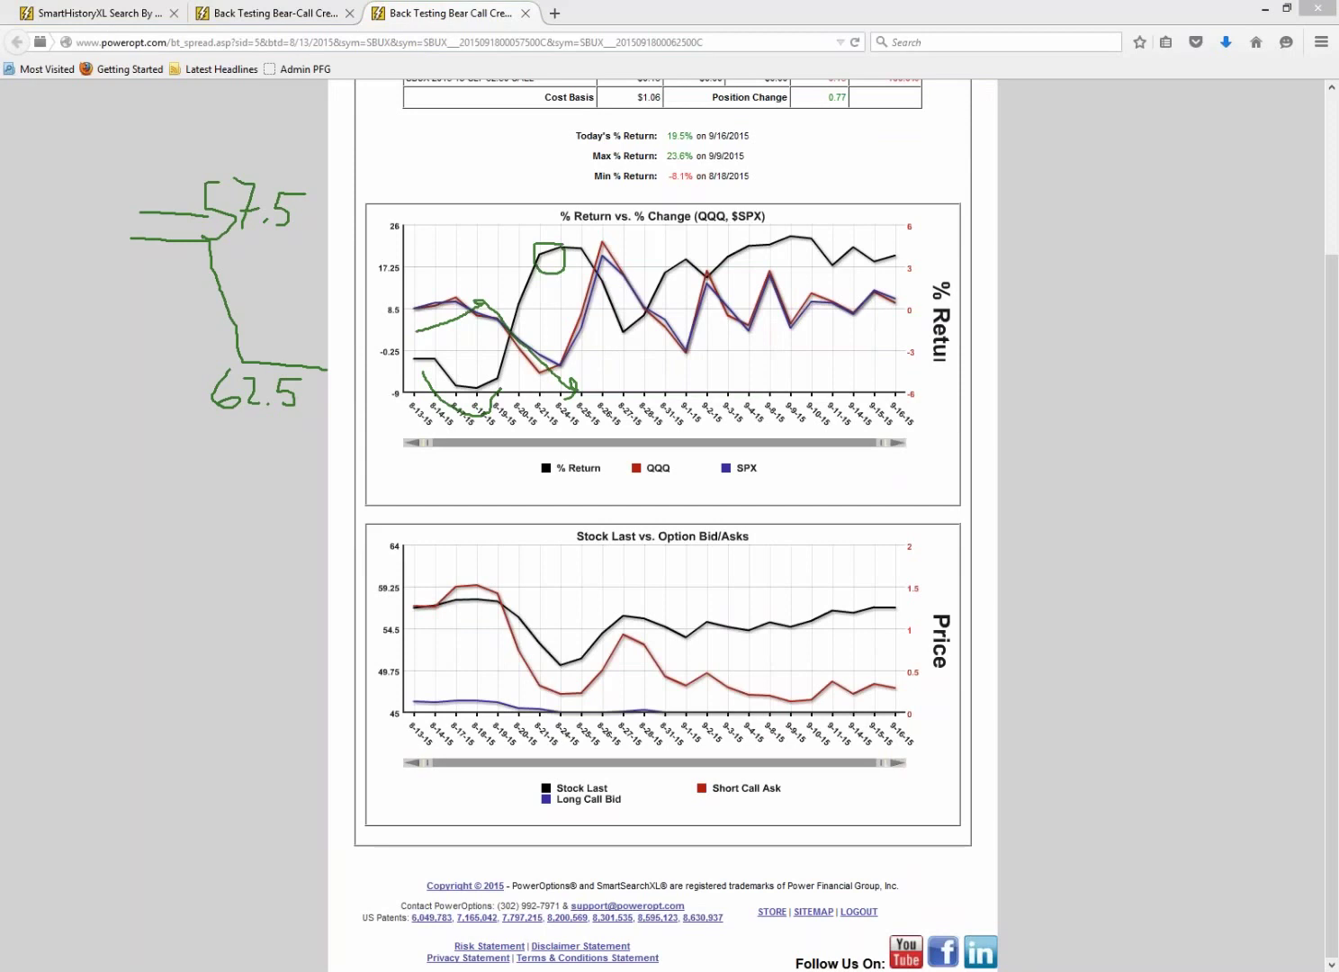
# - Mark the payoff sketch's sloped section, circle its 57.5 strike, and mark the short call ask's 8-18-15 peak on the lower chart
pyautogui.moveTo(198, 295)
pyautogui.mouseDown()
pyautogui.moveTo(263, 293)
pyautogui.moveTo(248, 307)
pyautogui.moveTo(190, 297)
pyautogui.moveTo(206, 291)
pyautogui.mouseUp()
pyautogui.moveTo(273, 238)
pyautogui.mouseDown()
pyautogui.moveTo(296, 256)
pyautogui.moveTo(317, 335)
pyautogui.moveTo(299, 356)
pyautogui.mouseUp()
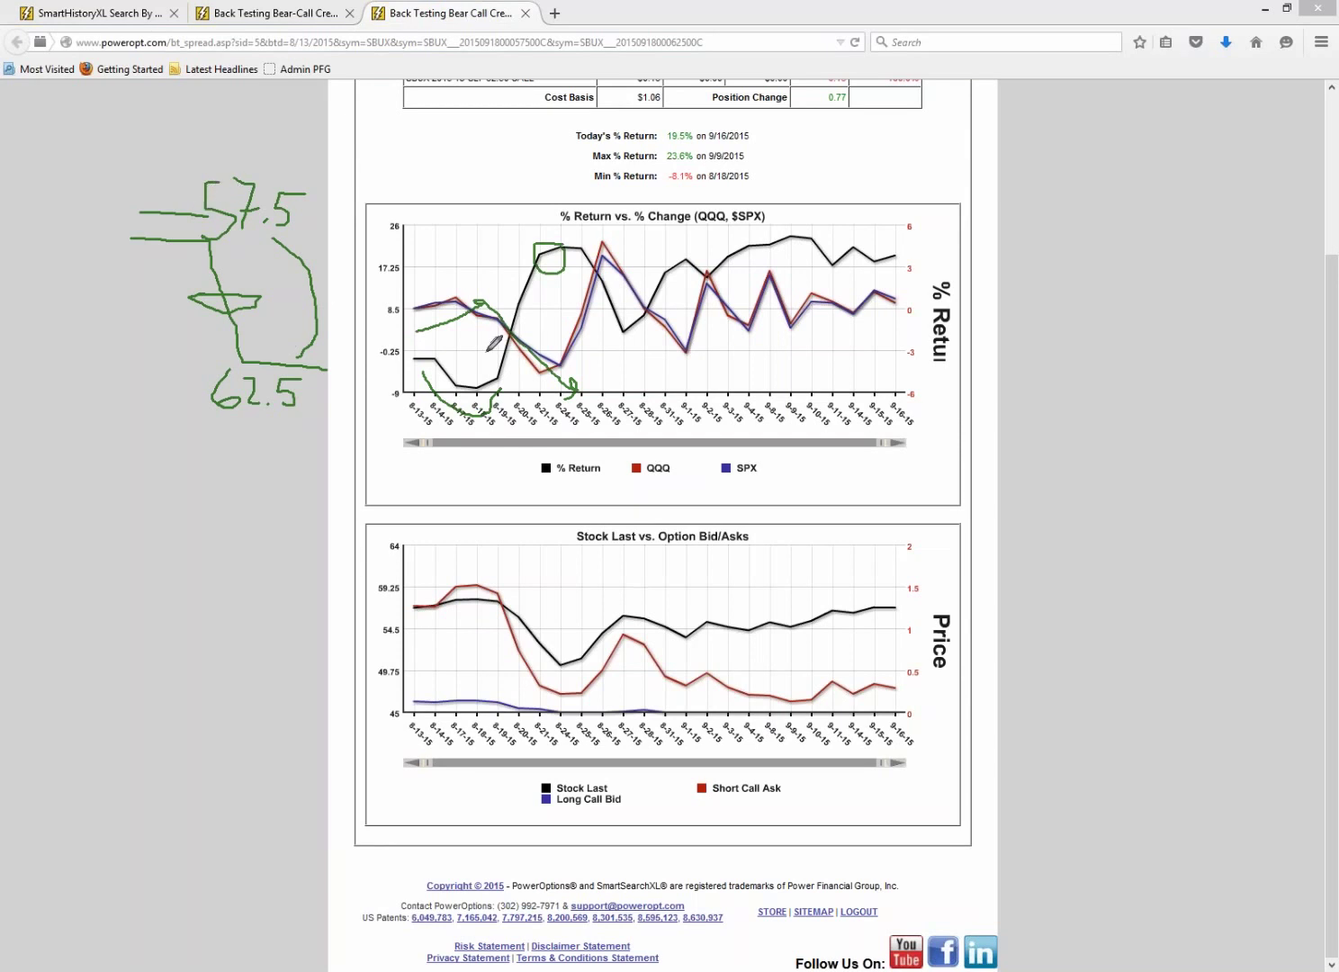
pyautogui.moveTo(466, 581); pyautogui.dragTo(480, 584)
pyautogui.moveTo(288, 245)
pyautogui.mouseDown()
pyautogui.moveTo(323, 184)
pyautogui.moveTo(196, 205)
pyautogui.moveTo(215, 237)
pyautogui.mouseUp()
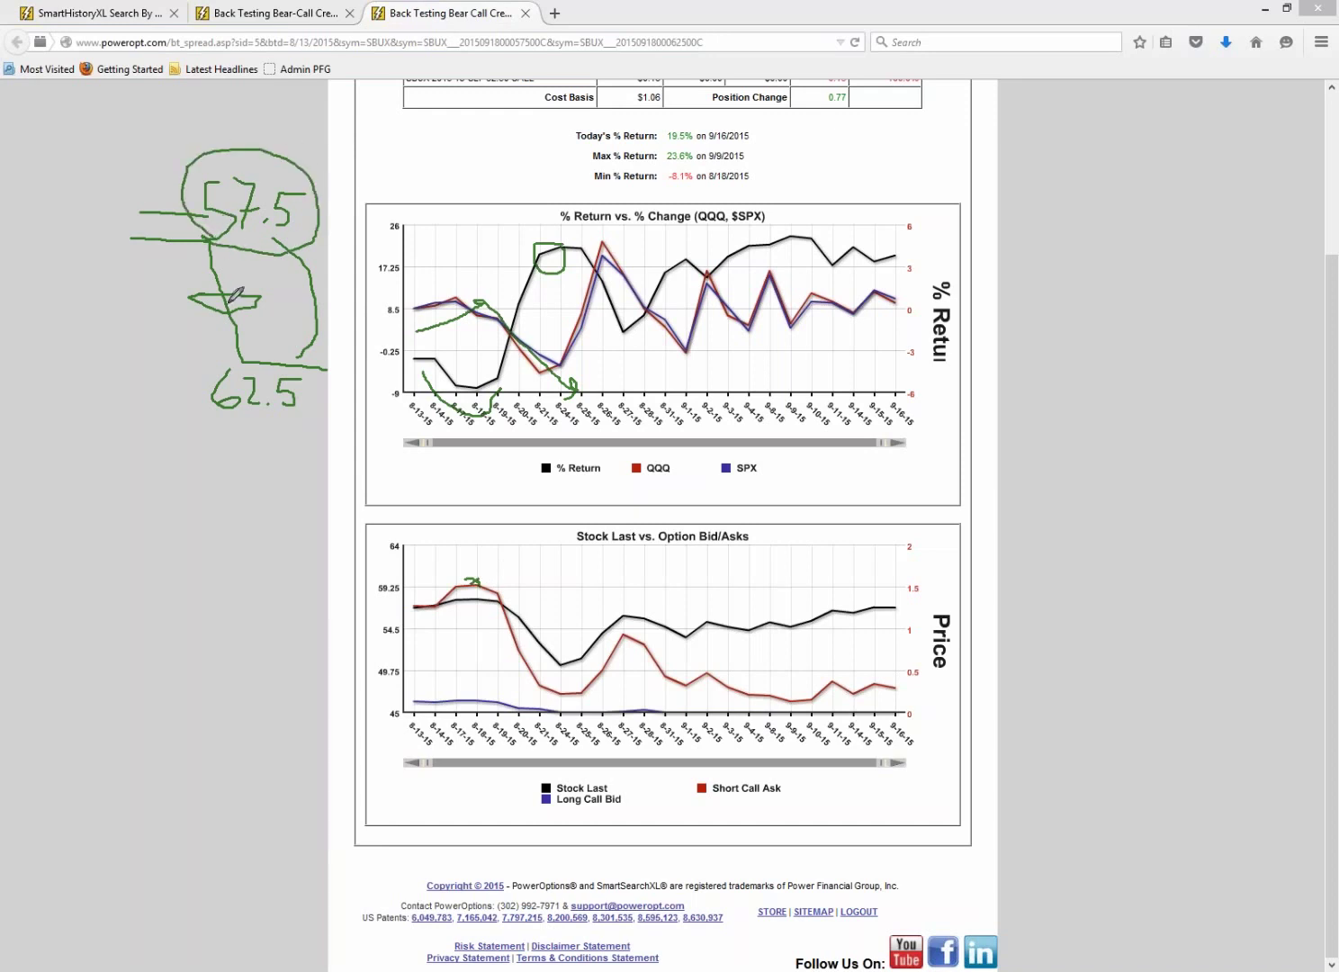
pyautogui.moveTo(228, 308); pyautogui.dragTo(336, 306)
pyautogui.moveTo(282, 227)
pyautogui.mouseDown()
pyautogui.moveTo(263, 243)
pyautogui.moveTo(290, 281)
pyautogui.moveTo(304, 351)
pyautogui.mouseUp()
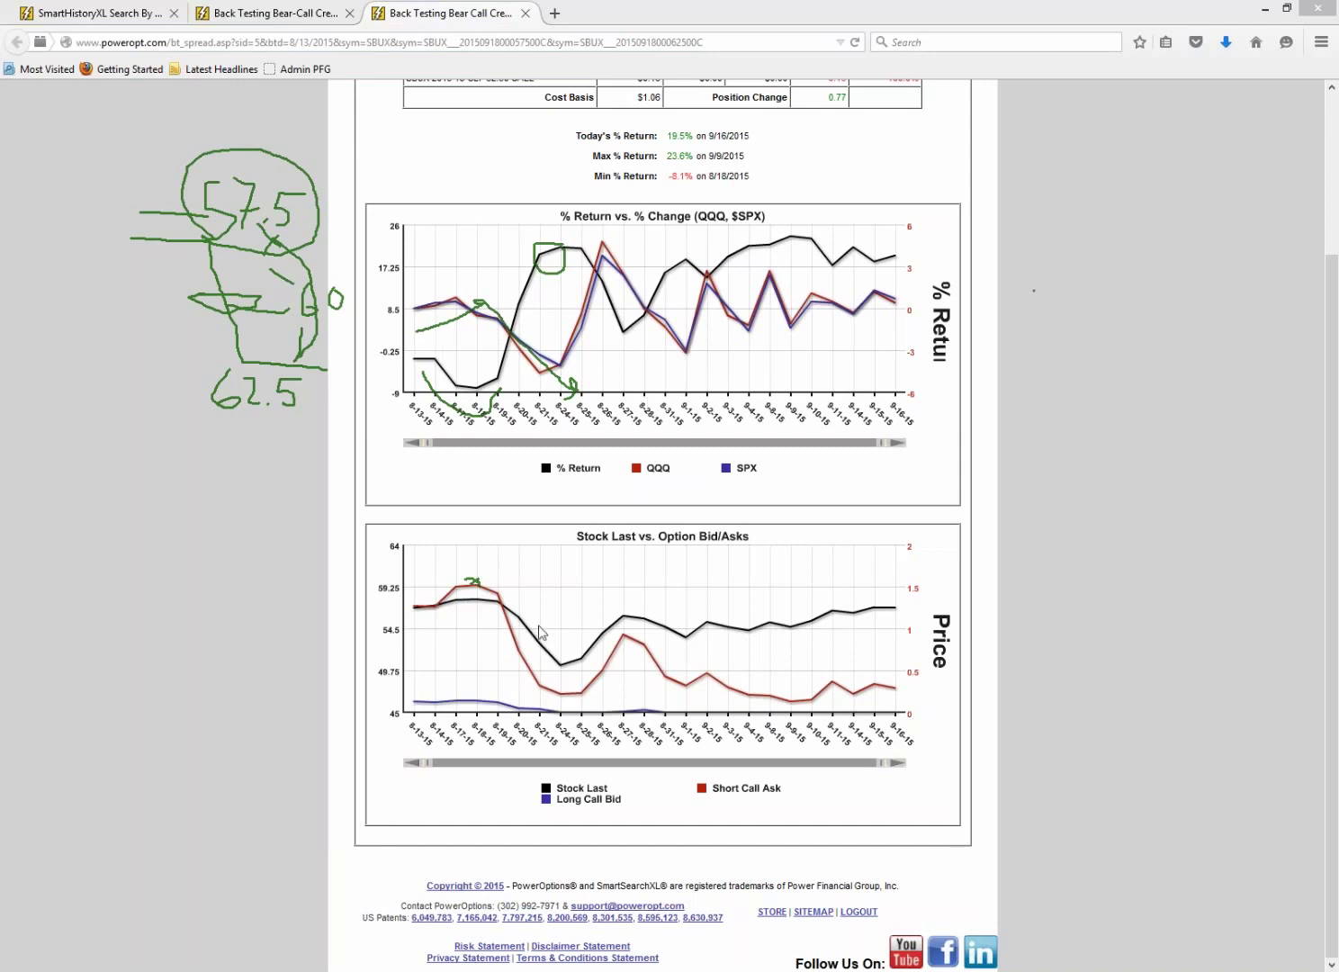
# - Inspect the 8-18-15 and 9-16-15 points on the charts and clear all annotations from the analysis page
pyautogui.moveTo(476, 592)
pyautogui.moveTo(899, 257)
pyautogui.scroll(4, 1005, 351)
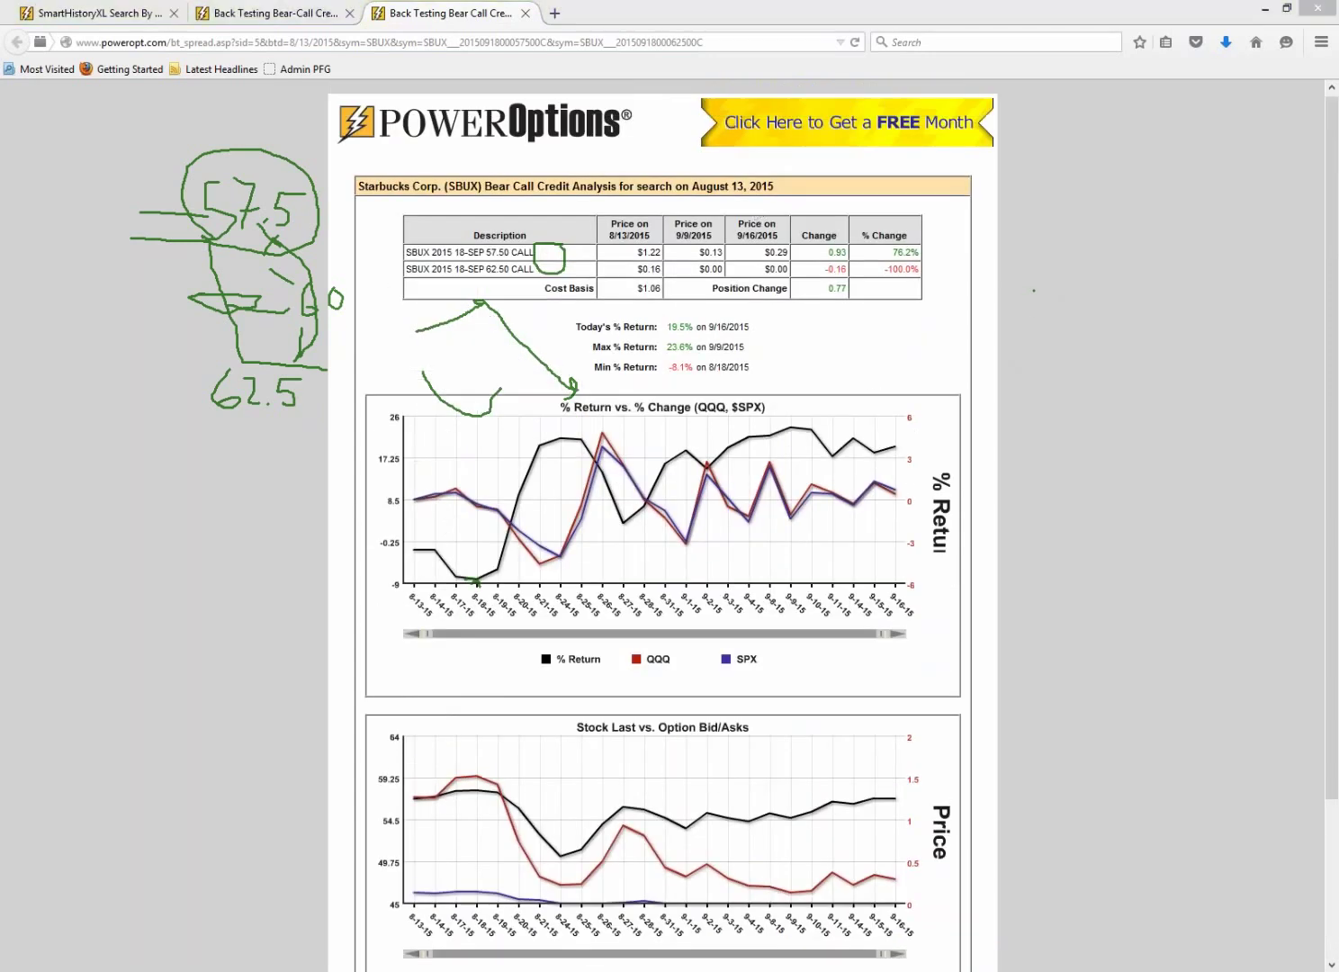
pyautogui.press('Escape')
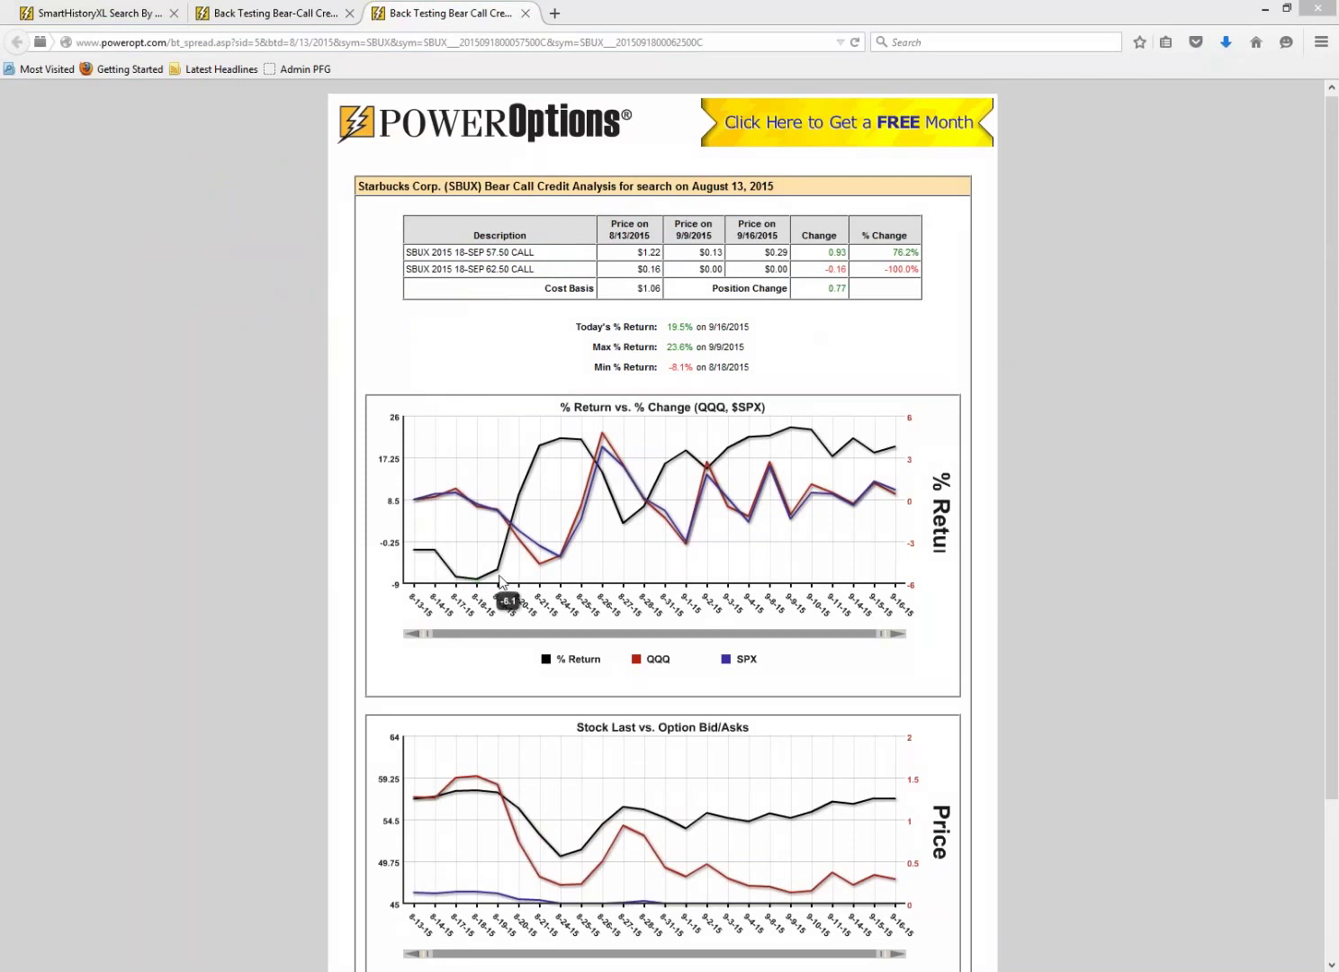
pyautogui.click(1145, 378)
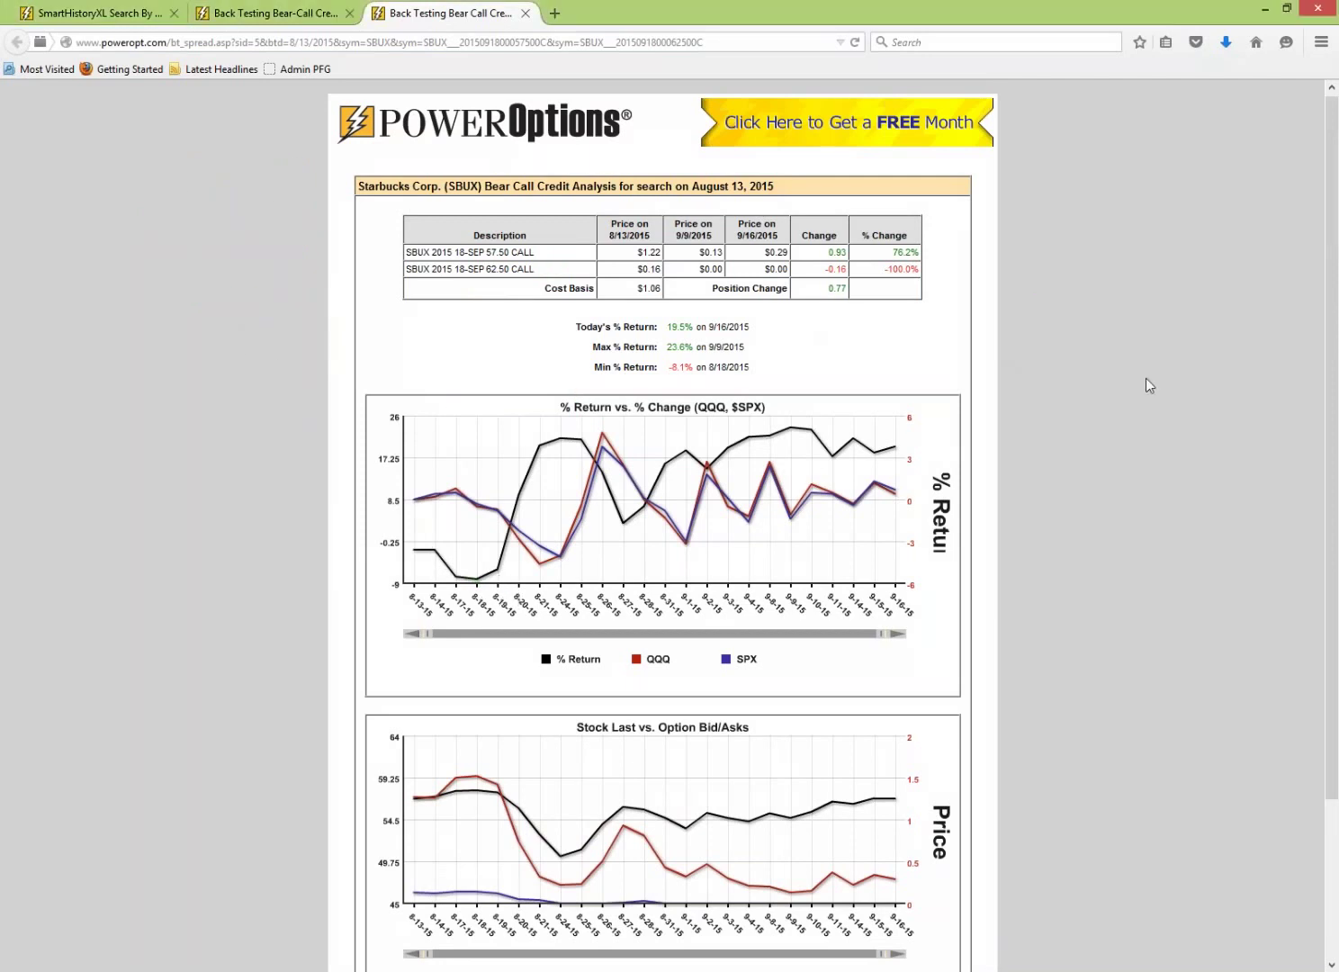
# - Check the More Info tools for the 57.5/62.5 spread in the back-test results and switch to its price history
pyautogui.click(52, 13)
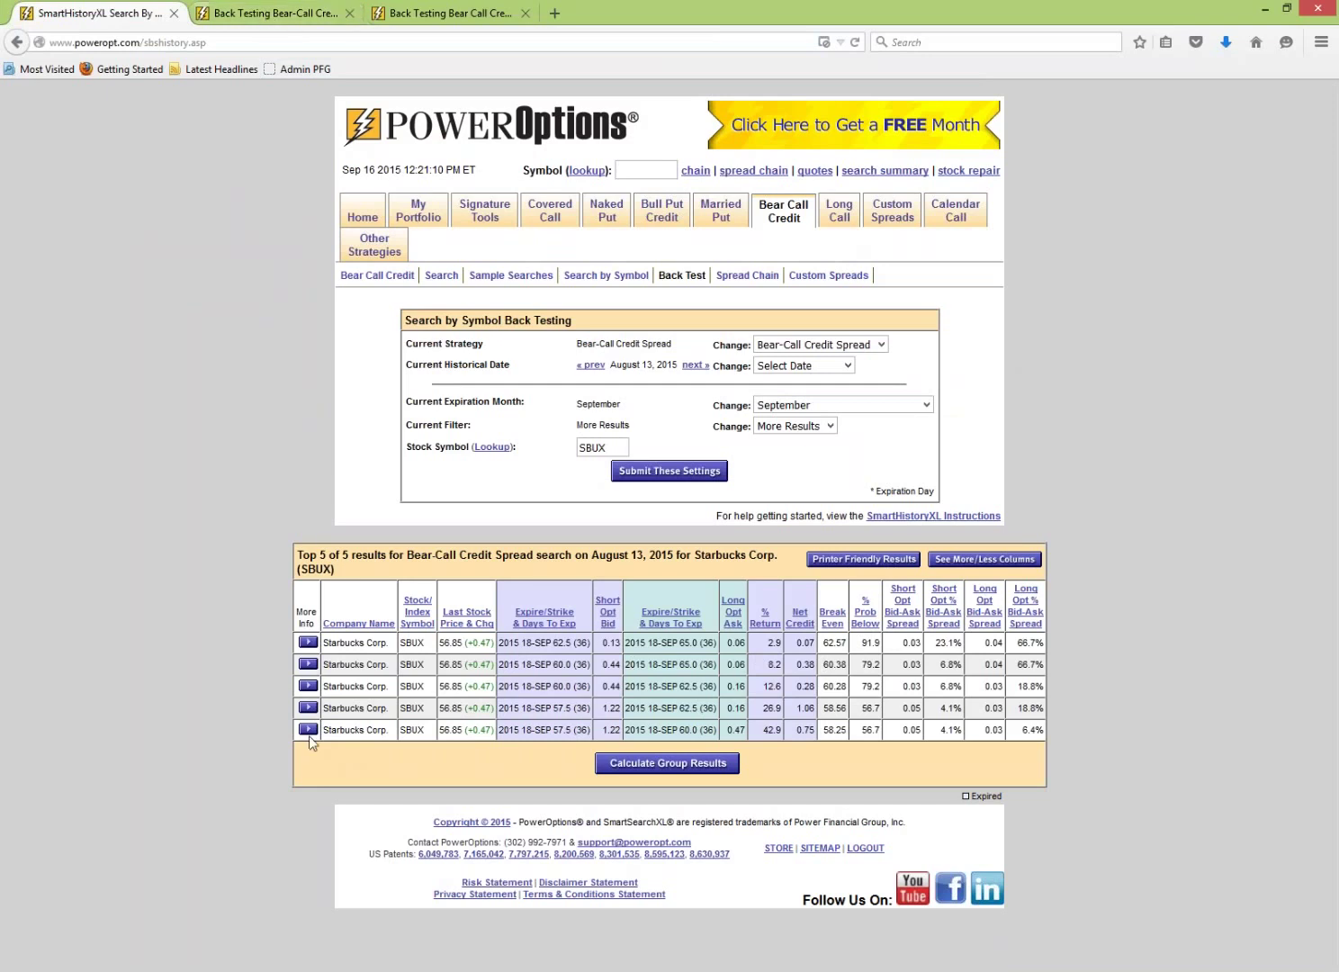
pyautogui.click(308, 709)
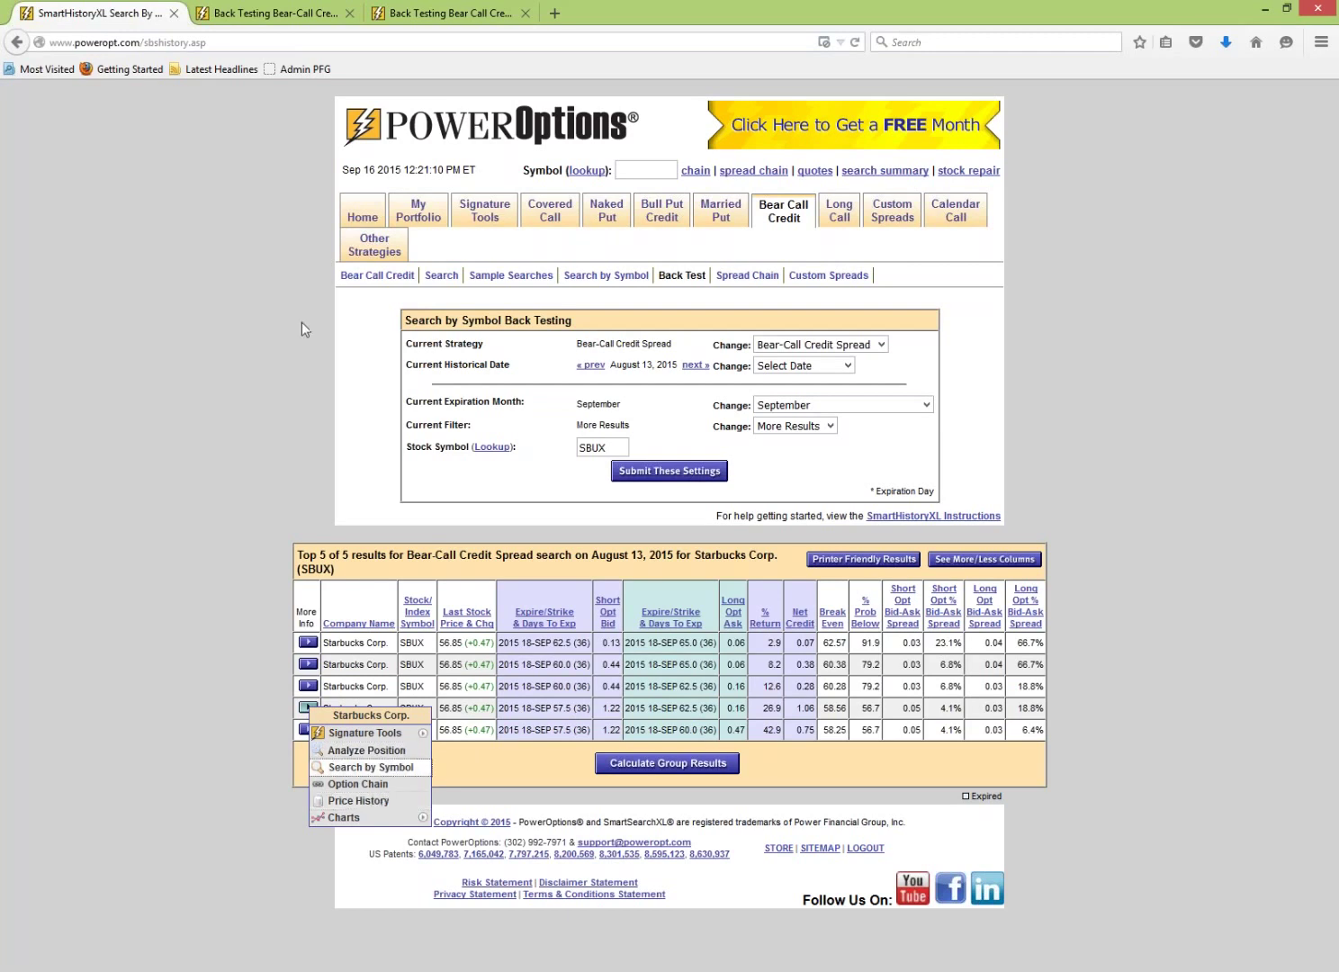
pyautogui.click(253, 11)
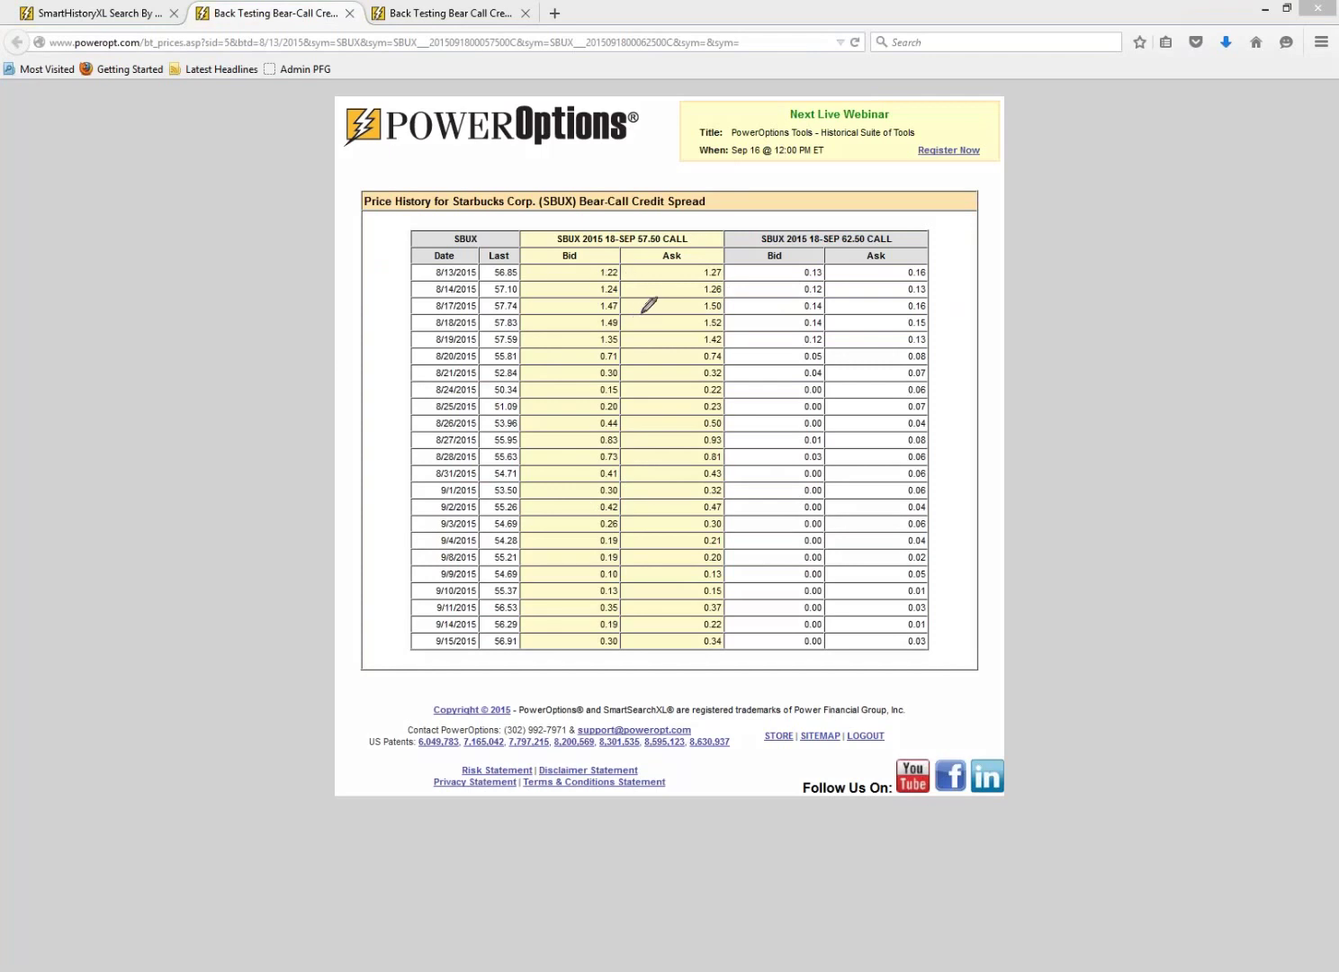
# - Mark the 57.50 call's 8/17 and 8/18 bids, tick 8/20 and 8/21, and circle those two days' bids
pyautogui.moveTo(693, 303)
pyautogui.mouseDown()
pyautogui.moveTo(578, 304)
pyautogui.moveTo(677, 332)
pyautogui.mouseUp()
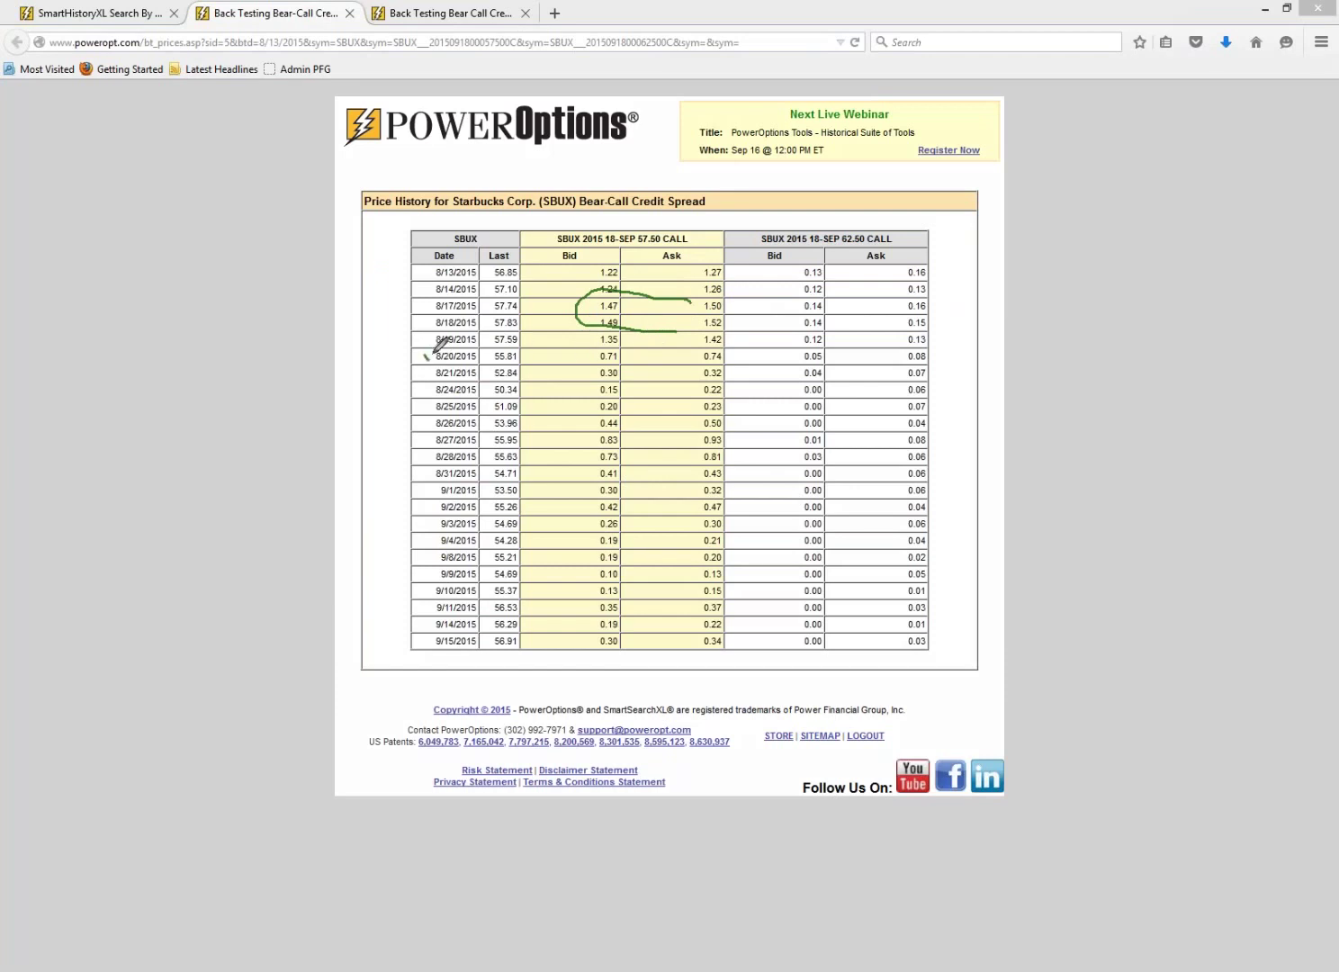
pyautogui.moveTo(424, 355)
pyautogui.mouseDown()
pyautogui.moveTo(435, 351)
pyautogui.moveTo(434, 368)
pyautogui.mouseUp()
pyautogui.moveTo(637, 358)
pyautogui.mouseDown()
pyautogui.moveTo(617, 349)
pyautogui.moveTo(562, 368)
pyautogui.moveTo(617, 378)
pyautogui.moveTo(635, 356)
pyautogui.mouseUp()
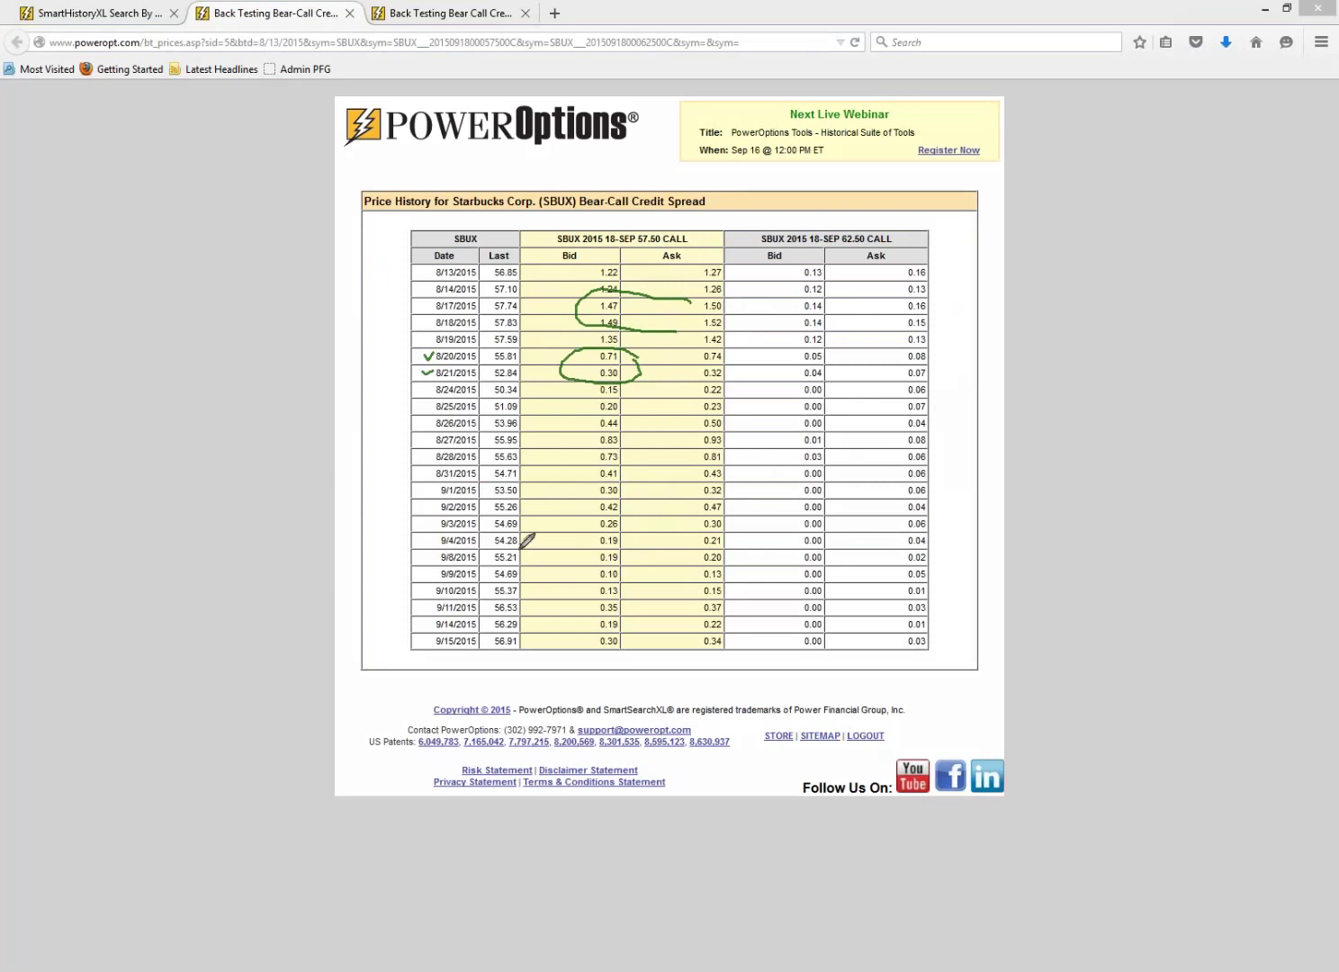
# - Circle the 9/9/2015 date and that day's bid and ask prices for the 57.50 and 62.50 calls
pyautogui.moveTo(480, 566)
pyautogui.mouseDown()
pyautogui.moveTo(427, 573)
pyautogui.moveTo(455, 583)
pyautogui.mouseUp()
pyautogui.click(632, 568)
pyautogui.moveTo(632, 567)
pyautogui.mouseDown()
pyautogui.moveTo(580, 570)
pyautogui.moveTo(725, 585)
pyautogui.moveTo(720, 569)
pyautogui.moveTo(598, 568)
pyautogui.mouseUp()
pyautogui.moveTo(850, 569)
pyautogui.mouseDown()
pyautogui.moveTo(785, 581)
pyautogui.moveTo(943, 576)
pyautogui.moveTo(896, 569)
pyautogui.mouseUp()
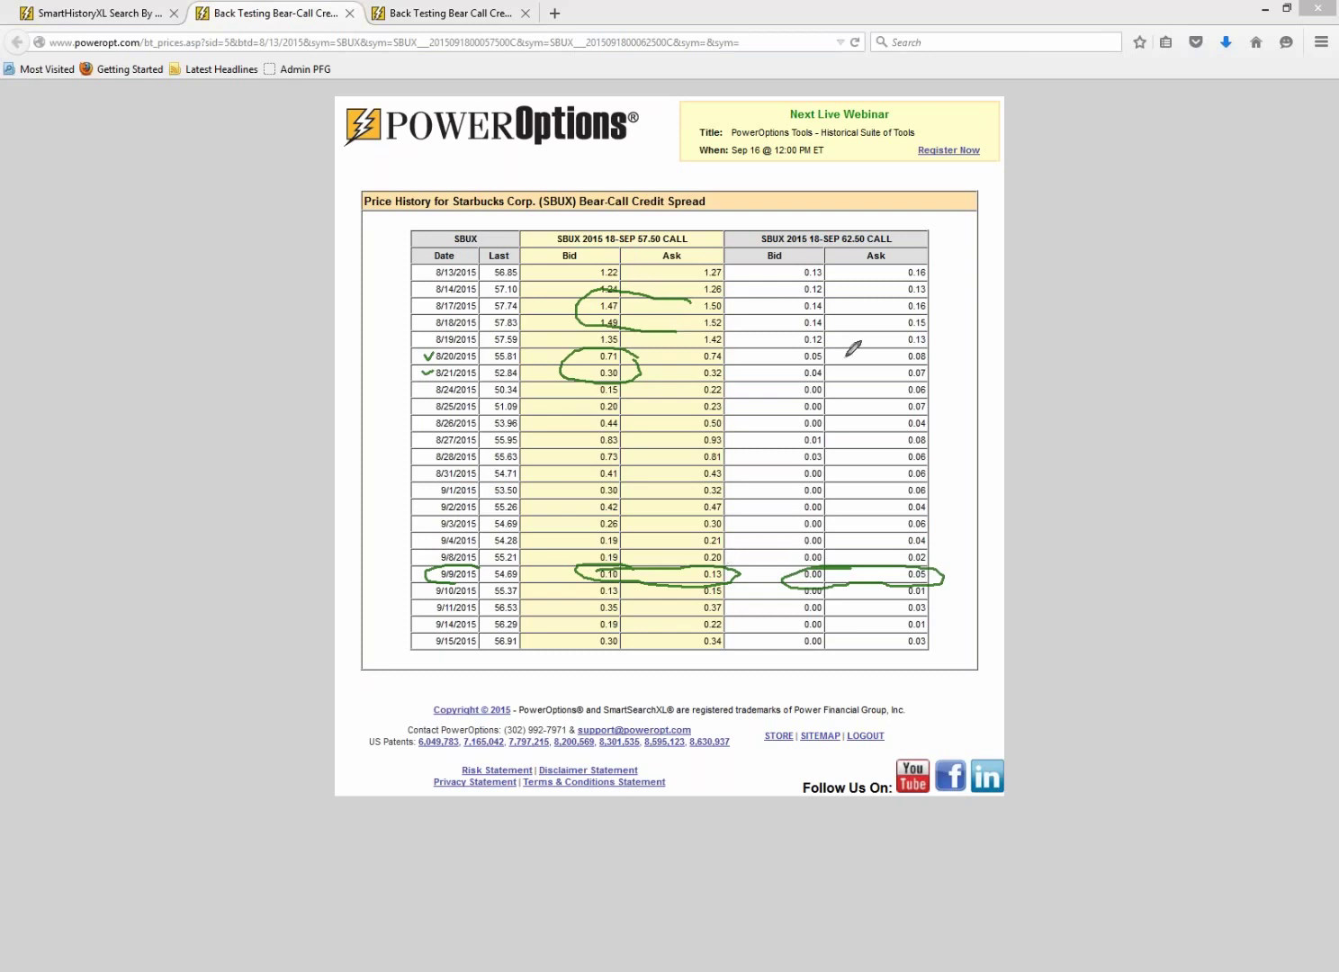
# - Circle the 57.50 call's 9/15/2015 bid, return to the SBUX back-test search results and clear all annotations
pyautogui.moveTo(630, 630)
pyautogui.mouseDown()
pyautogui.moveTo(581, 631)
pyautogui.moveTo(627, 640)
pyautogui.mouseUp()
pyautogui.moveTo(622, 627); pyautogui.dragTo(633, 647)
pyautogui.click(114, 15)
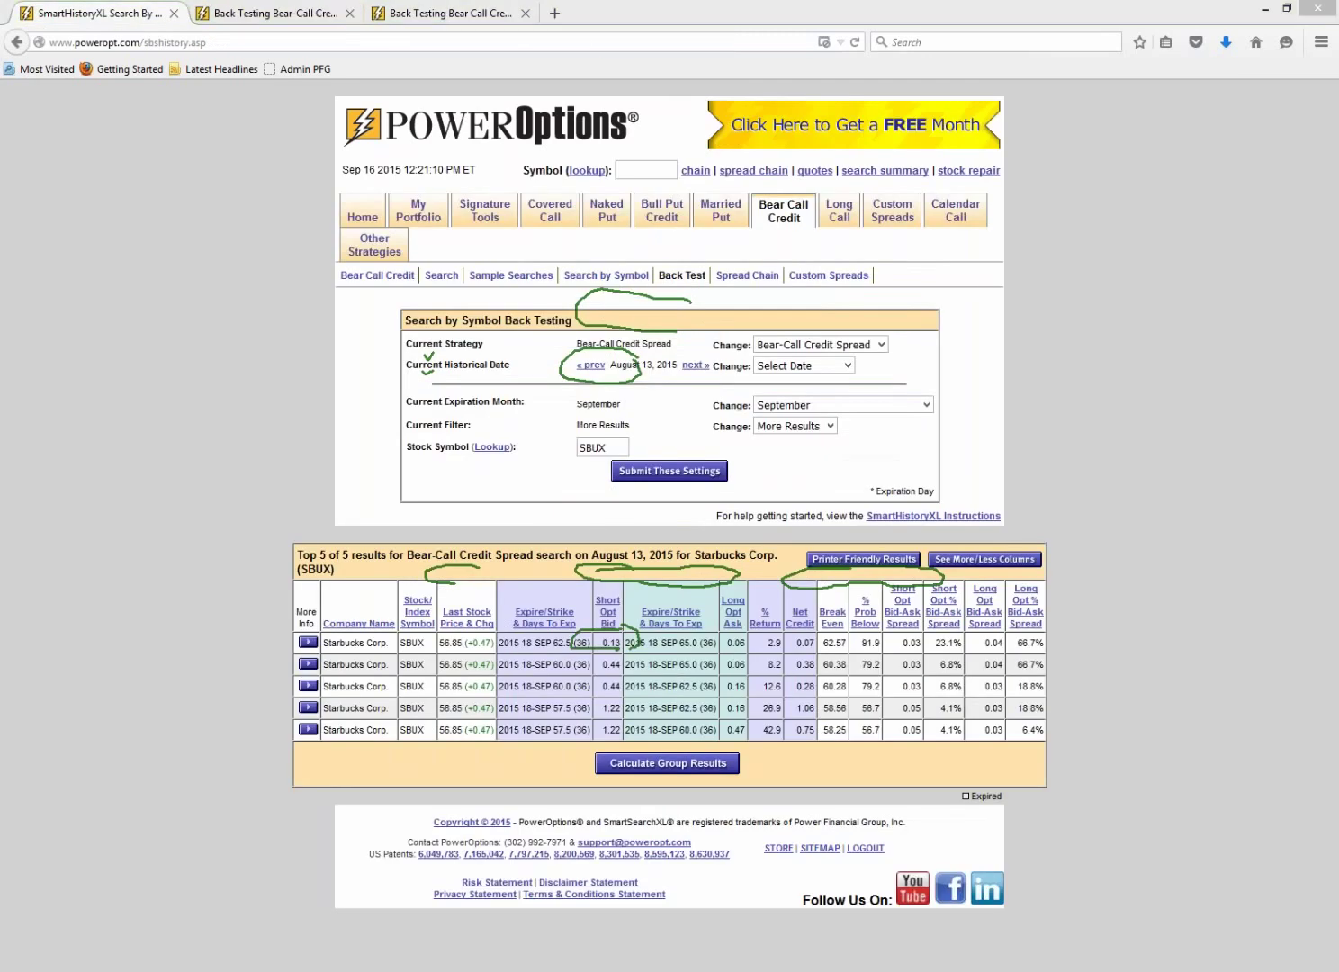
pyautogui.press('Escape')
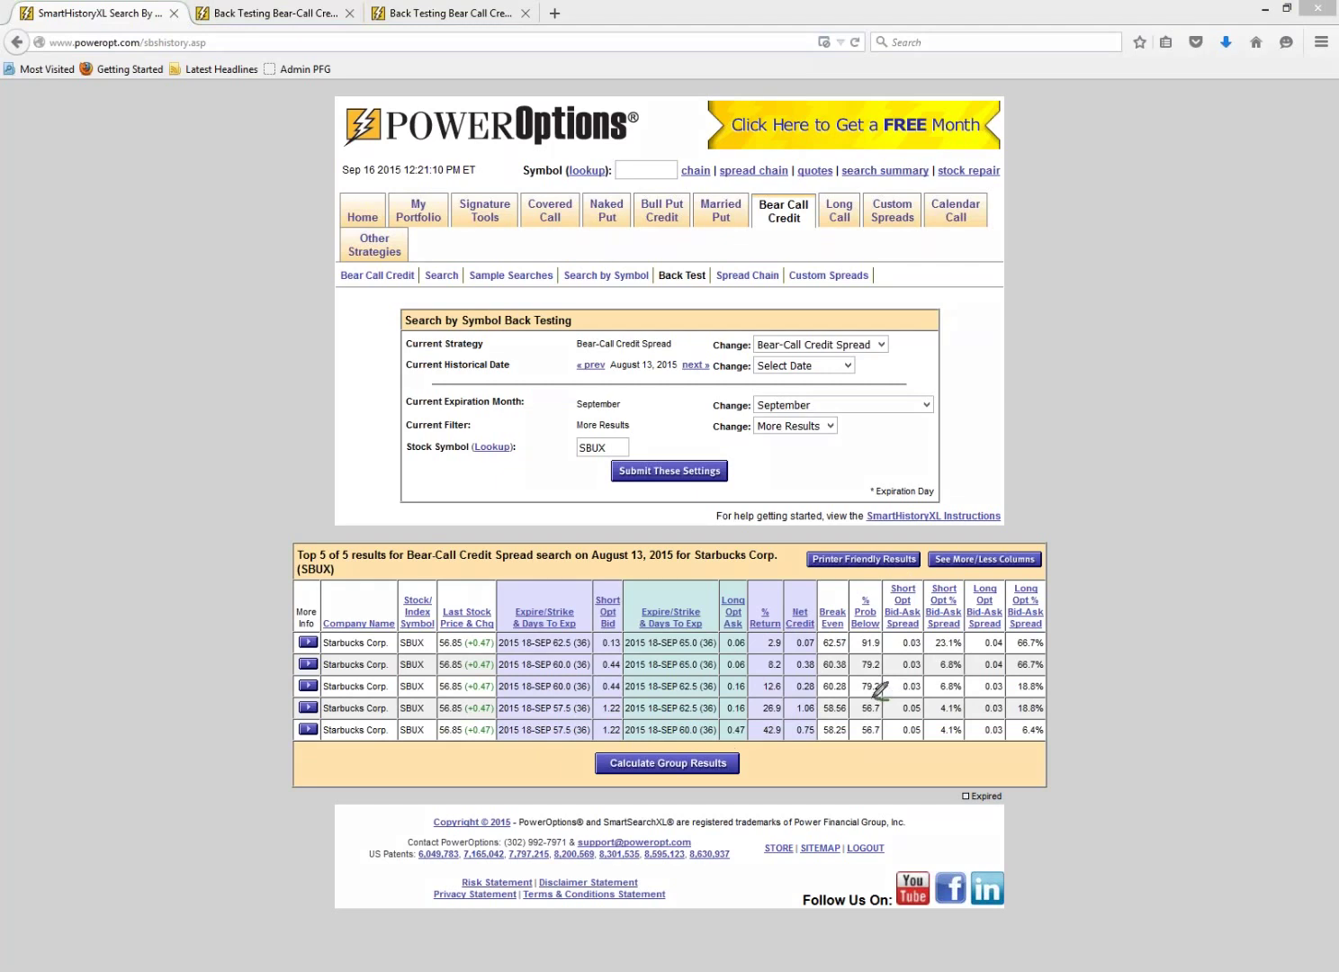
# - Circle the spreads' % Prob Below values and calculate the group results for the SBUX bear-call spreads
pyautogui.moveTo(873, 698)
pyautogui.mouseDown()
pyautogui.moveTo(851, 725)
pyautogui.moveTo(887, 733)
pyautogui.moveTo(887, 694)
pyautogui.mouseUp()
pyautogui.moveTo(891, 631)
pyautogui.mouseDown()
pyautogui.moveTo(853, 635)
pyautogui.moveTo(863, 695)
pyautogui.moveTo(899, 692)
pyautogui.moveTo(902, 641)
pyautogui.moveTo(887, 621)
pyautogui.mouseUp()
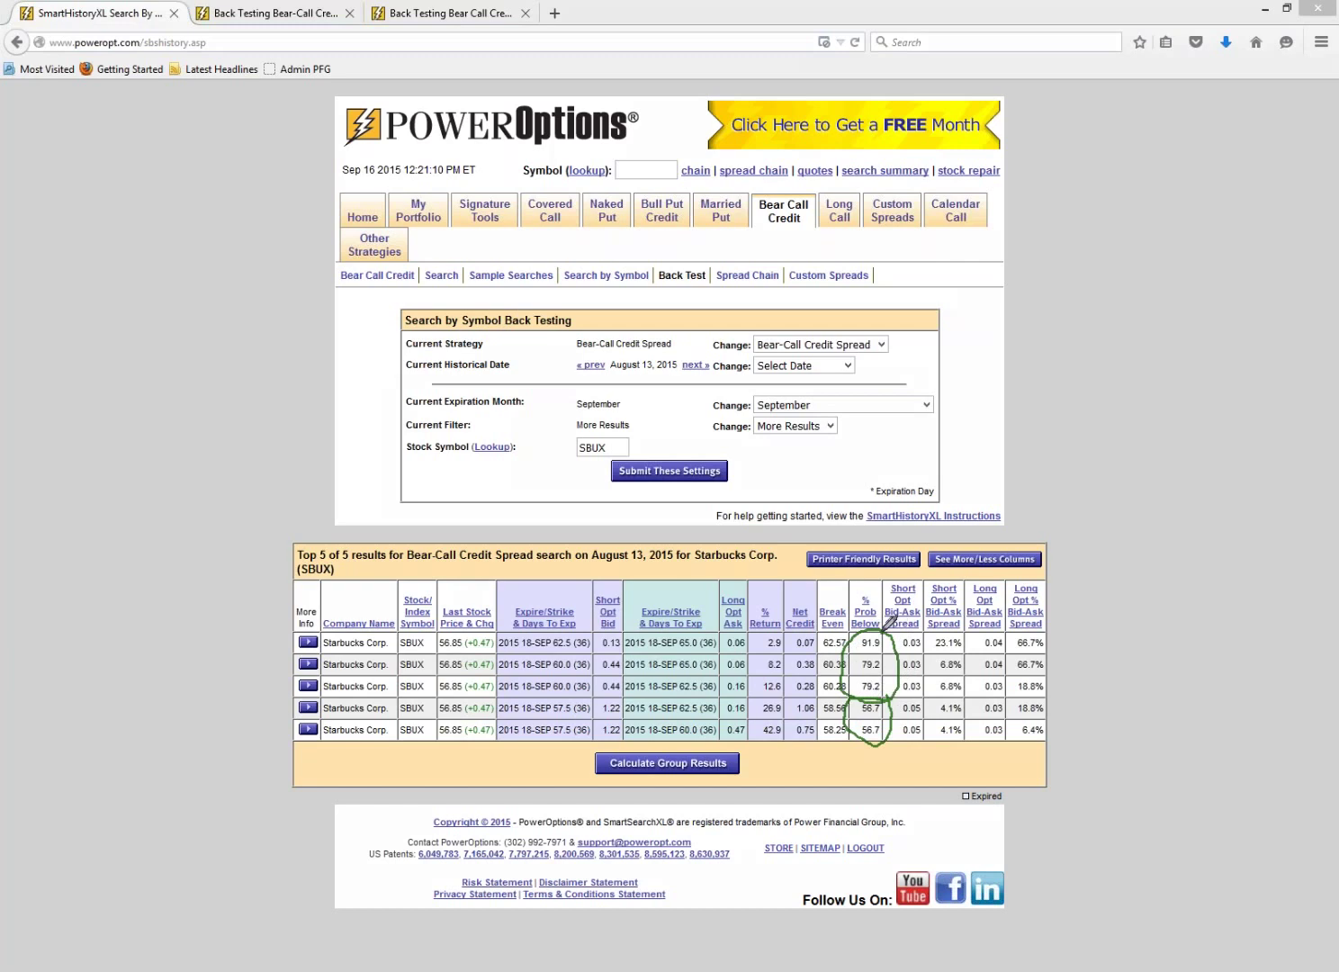
pyautogui.moveTo(566, 676); pyautogui.dragTo(602, 625)
pyautogui.click(689, 771)
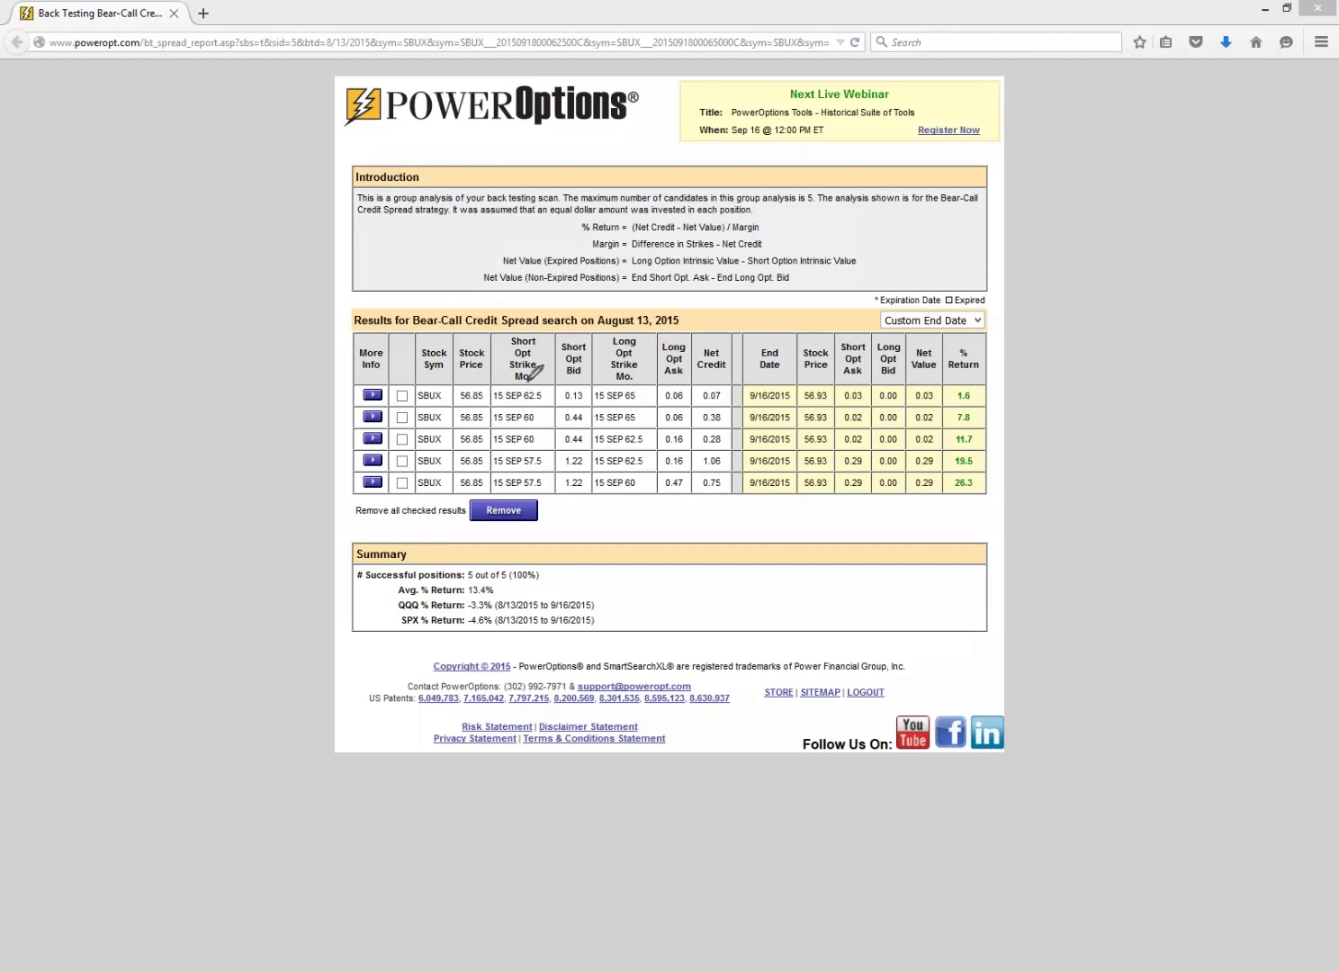
# - Circle the 62.5/65 spread's strikes, net credit, net value and % return, plus the End Date heading
pyautogui.moveTo(531, 381)
pyautogui.mouseDown()
pyautogui.moveTo(491, 384)
pyautogui.moveTo(531, 417)
pyautogui.moveTo(641, 401)
pyautogui.moveTo(642, 381)
pyautogui.moveTo(518, 386)
pyautogui.mouseUp()
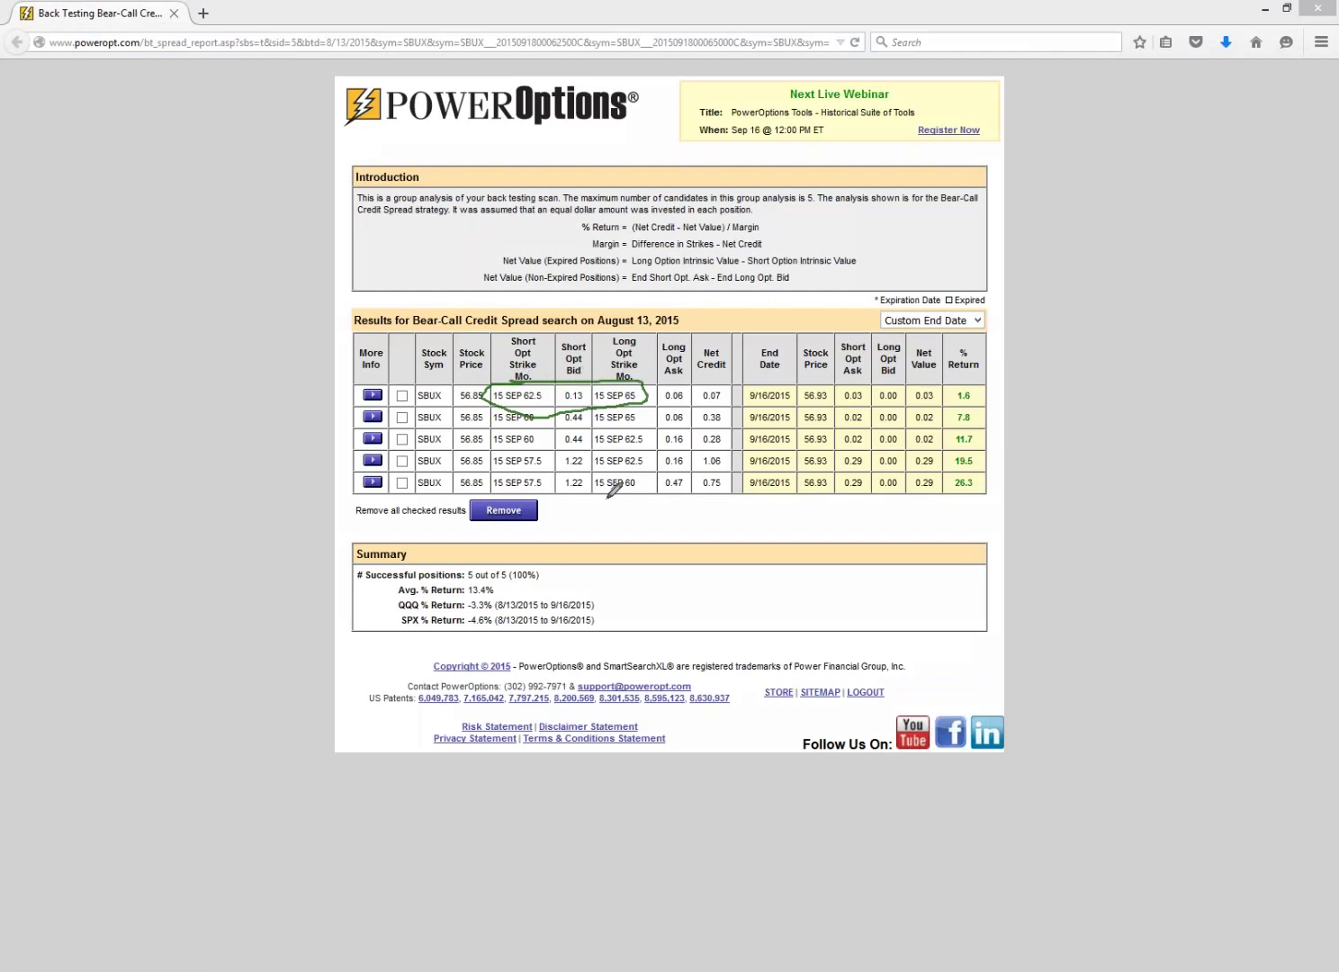
pyautogui.moveTo(720, 383)
pyautogui.mouseDown()
pyautogui.moveTo(695, 393)
pyautogui.moveTo(707, 405)
pyautogui.moveTo(718, 383)
pyautogui.mouseUp()
pyautogui.moveTo(783, 337)
pyautogui.mouseDown()
pyautogui.moveTo(755, 339)
pyautogui.moveTo(791, 356)
pyautogui.moveTo(781, 335)
pyautogui.mouseUp()
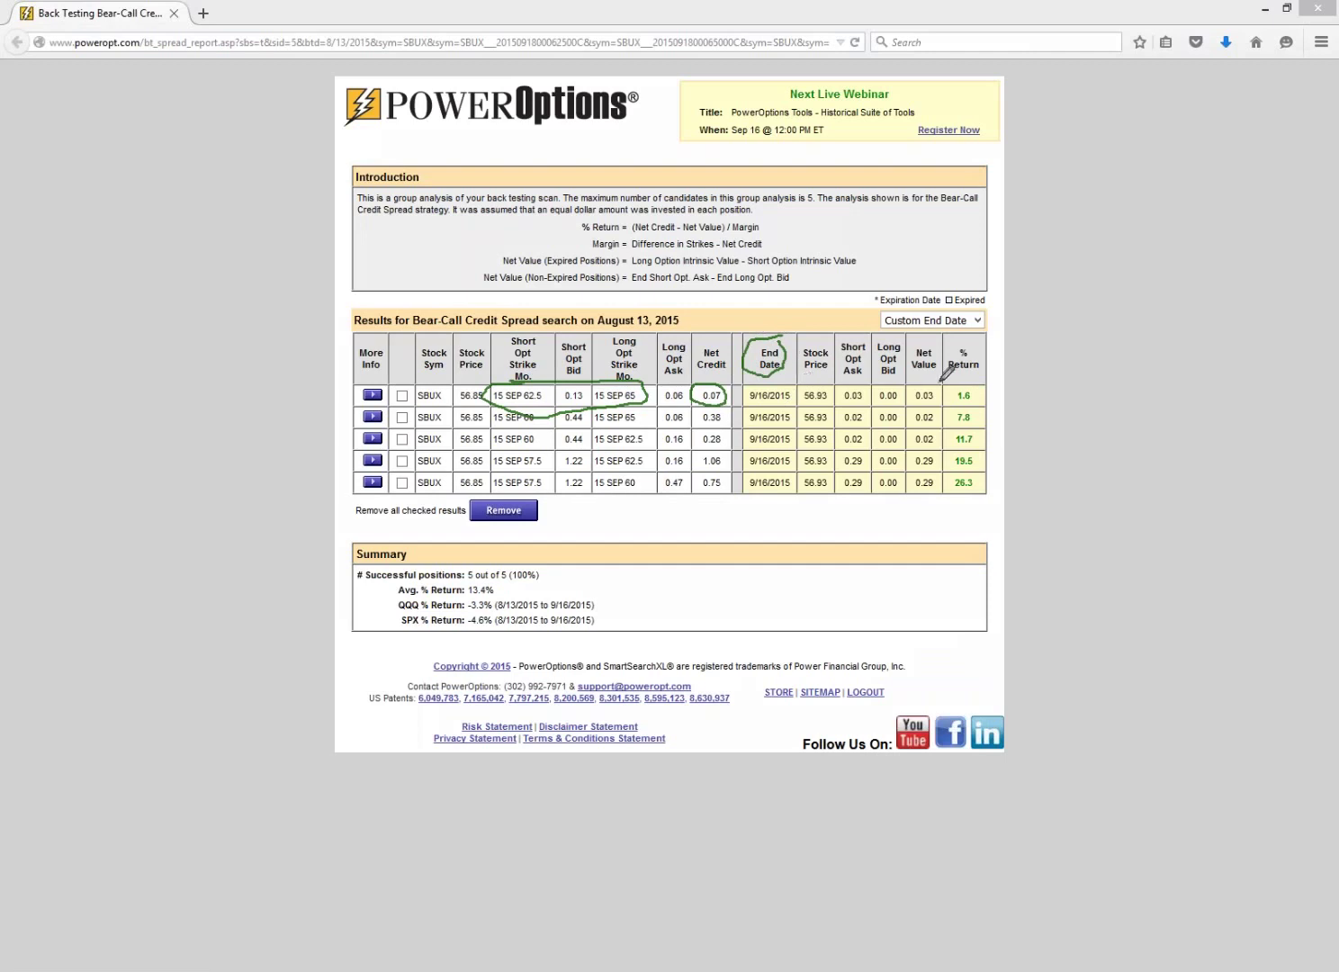
pyautogui.moveTo(938, 384)
pyautogui.mouseDown()
pyautogui.moveTo(903, 390)
pyautogui.moveTo(924, 402)
pyautogui.moveTo(940, 384)
pyautogui.moveTo(979, 405)
pyautogui.moveTo(985, 369)
pyautogui.moveTo(973, 382)
pyautogui.mouseUp()
# - Circle the net credits, net values and % returns of the 57.5/62.5 and 57.5/60 spreads, marking their short strikes and the 62.5 long strike
pyautogui.moveTo(718, 450)
pyautogui.mouseDown()
pyautogui.moveTo(702, 466)
pyautogui.moveTo(736, 465)
pyautogui.mouseUp()
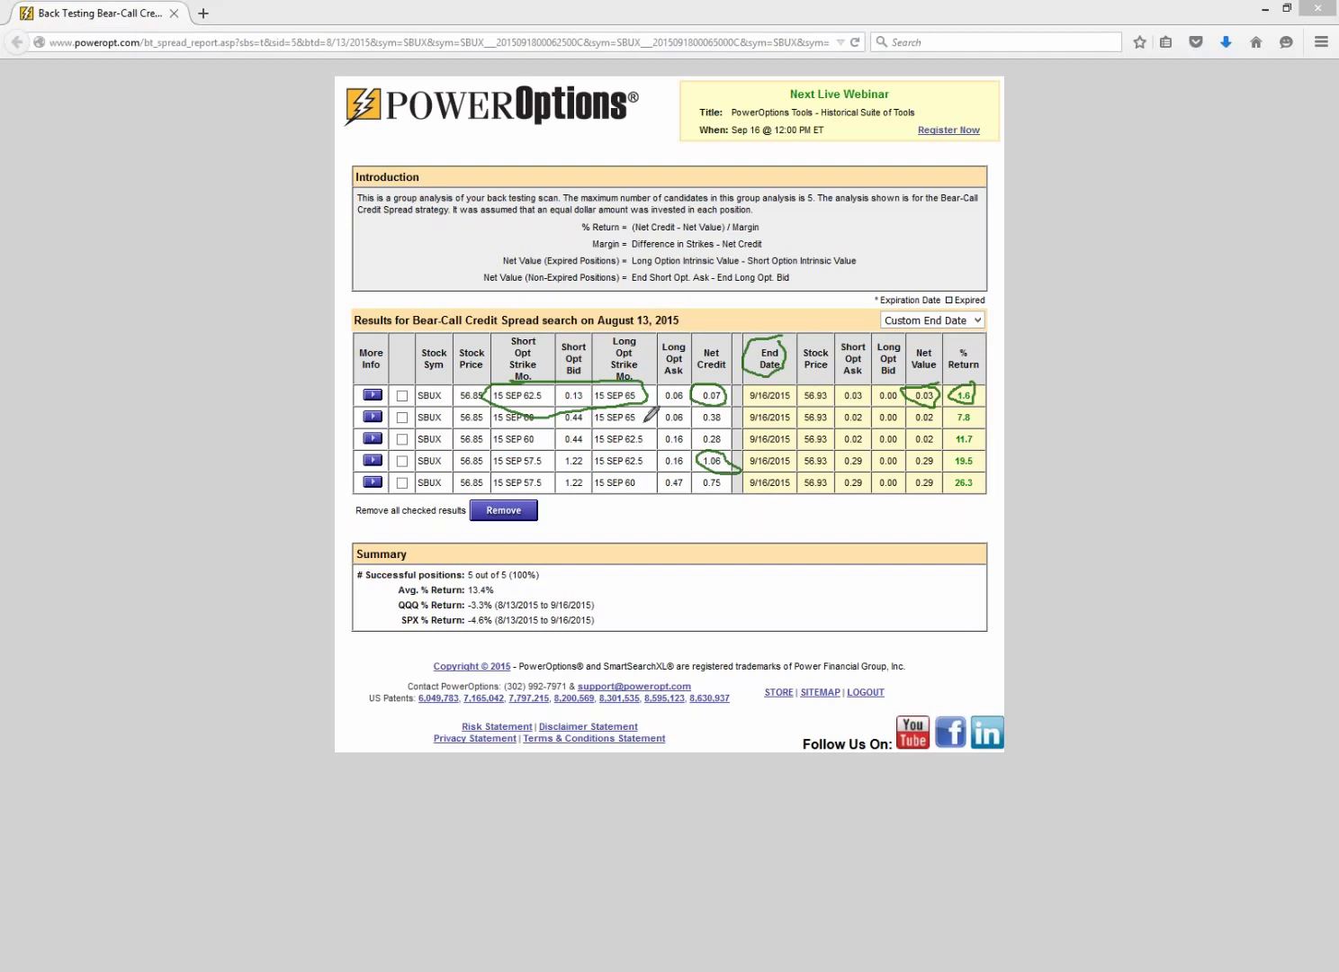
pyautogui.moveTo(935, 452)
pyautogui.mouseDown()
pyautogui.moveTo(905, 457)
pyautogui.moveTo(927, 472)
pyautogui.moveTo(951, 454)
pyautogui.moveTo(958, 470)
pyautogui.moveTo(977, 452)
pyautogui.mouseUp()
pyautogui.moveTo(724, 461)
pyautogui.mouseDown()
pyautogui.moveTo(690, 466)
pyautogui.moveTo(720, 501)
pyautogui.moveTo(747, 468)
pyautogui.mouseUp()
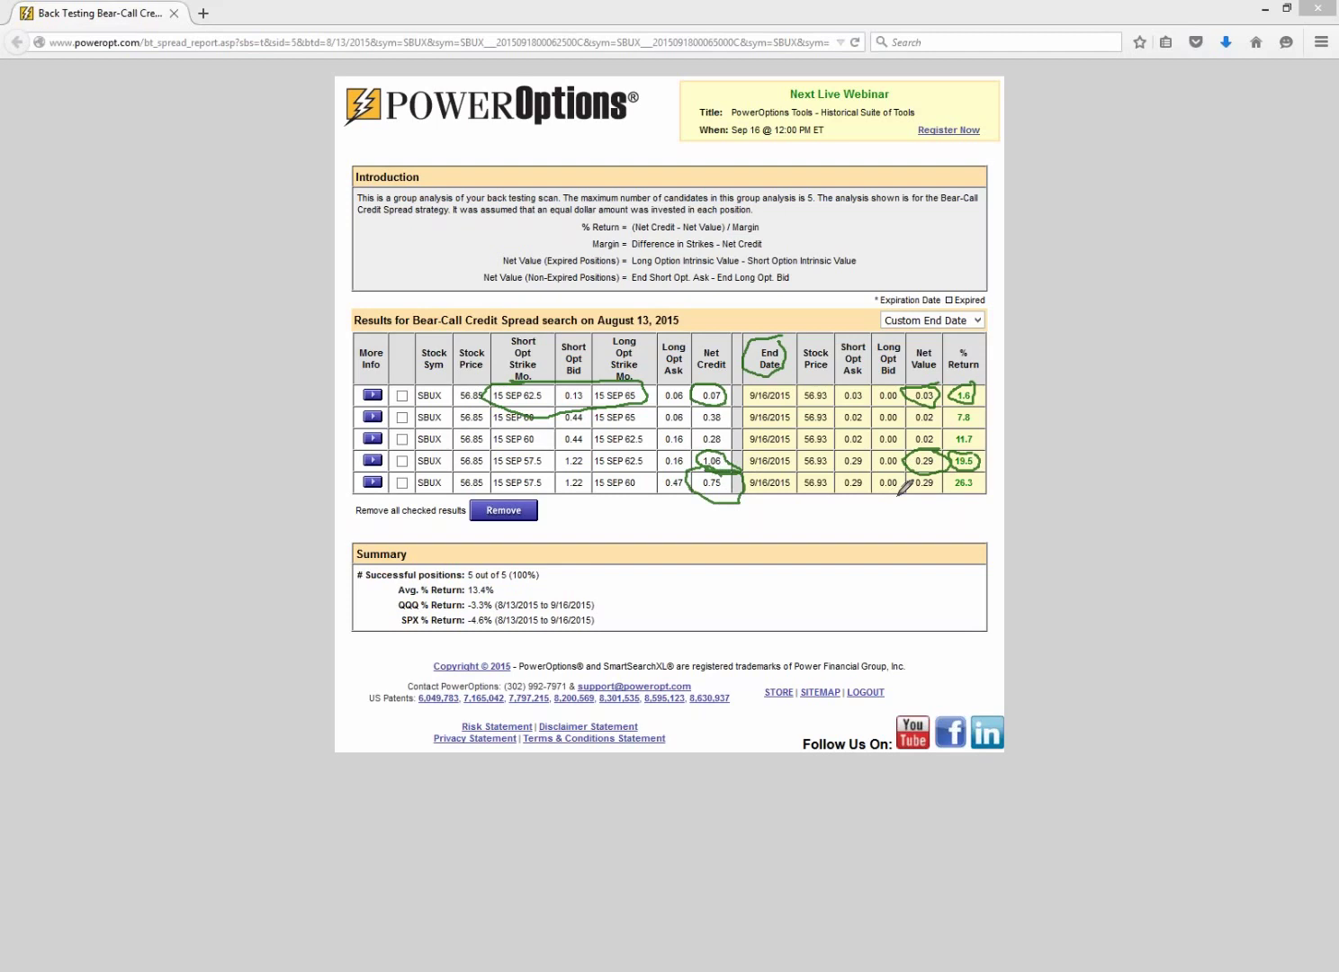
pyautogui.moveTo(552, 453)
pyautogui.mouseDown()
pyautogui.moveTo(527, 446)
pyautogui.moveTo(484, 468)
pyautogui.moveTo(549, 495)
pyautogui.moveTo(551, 450)
pyautogui.mouseUp()
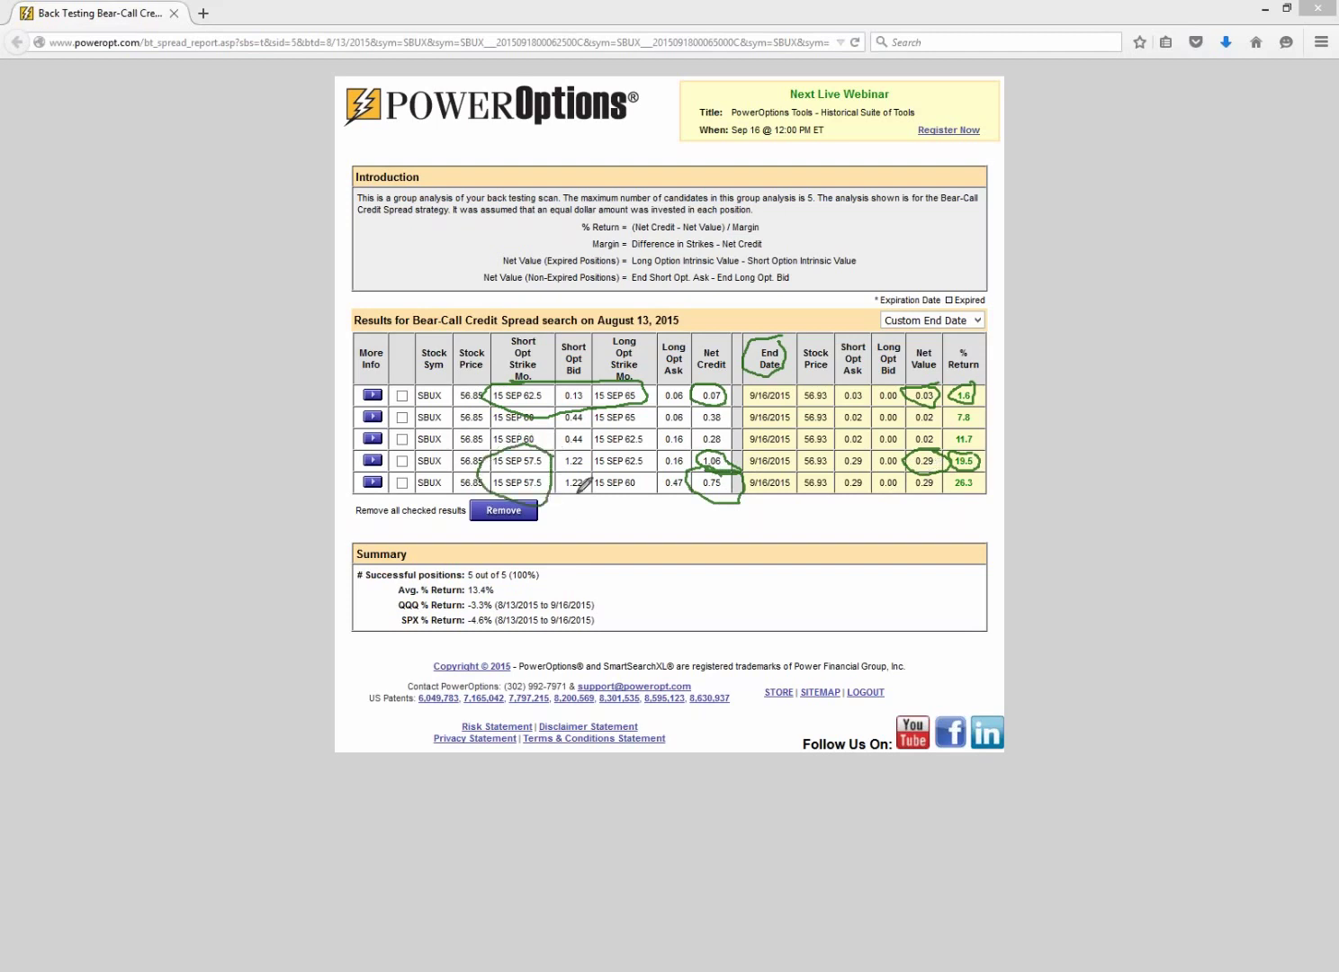
pyautogui.moveTo(637, 439)
pyautogui.mouseDown()
pyautogui.moveTo(613, 466)
pyautogui.moveTo(659, 473)
pyautogui.moveTo(650, 452)
pyautogui.mouseUp()
pyautogui.moveTo(920, 461)
pyautogui.mouseDown()
pyautogui.moveTo(934, 492)
pyautogui.moveTo(936, 474)
pyautogui.mouseUp()
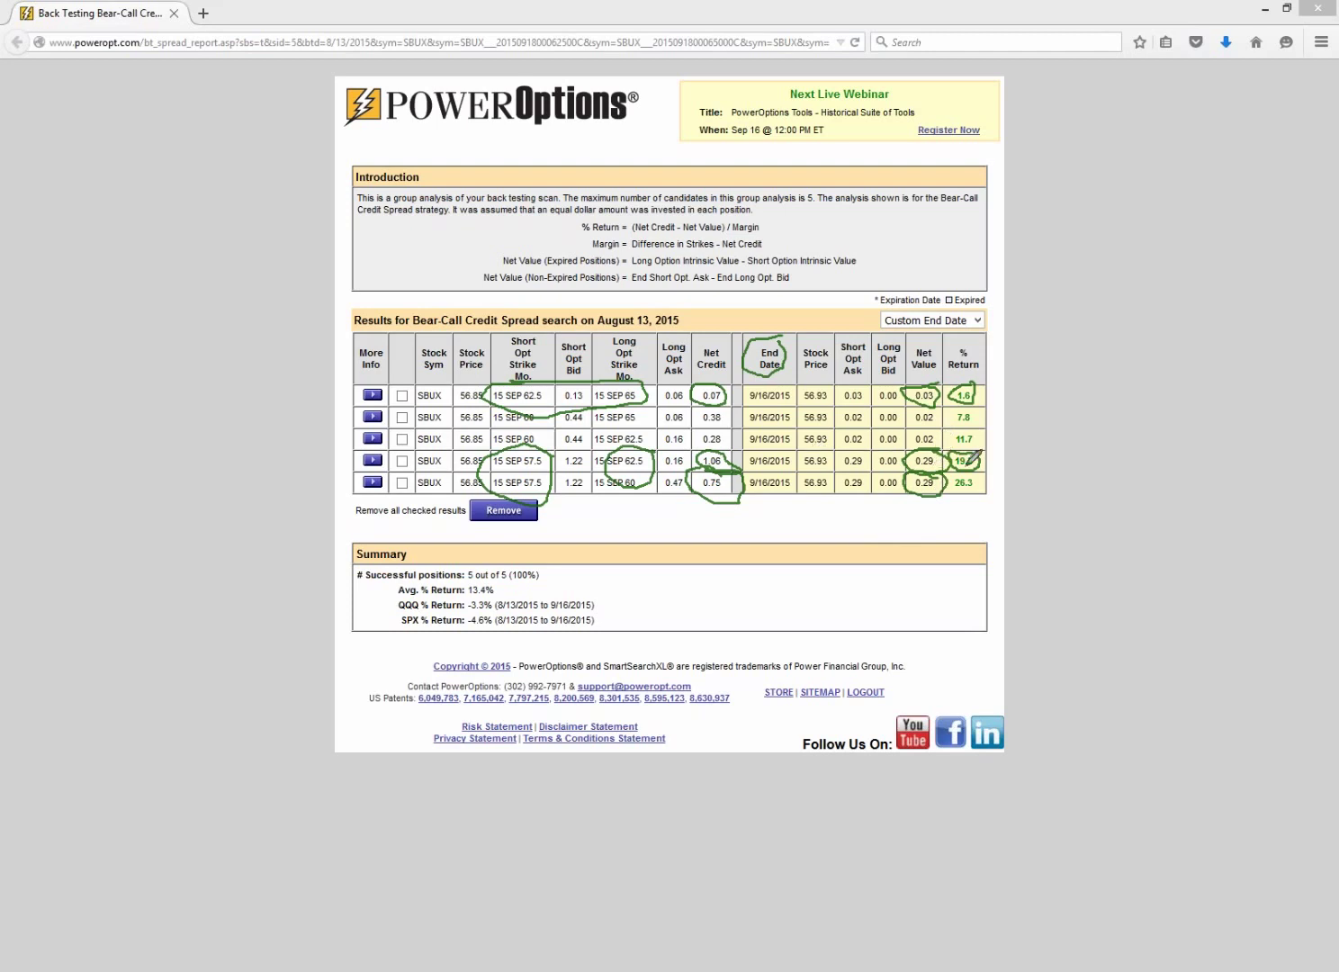
pyautogui.moveTo(965, 474)
pyautogui.mouseDown()
pyautogui.moveTo(950, 473)
pyautogui.moveTo(953, 490)
pyautogui.moveTo(986, 477)
pyautogui.mouseUp()
# - Clear the annotations and set the group analysis end date to 8/19/2015
pyautogui.press('Escape')
pyautogui.click(978, 321)
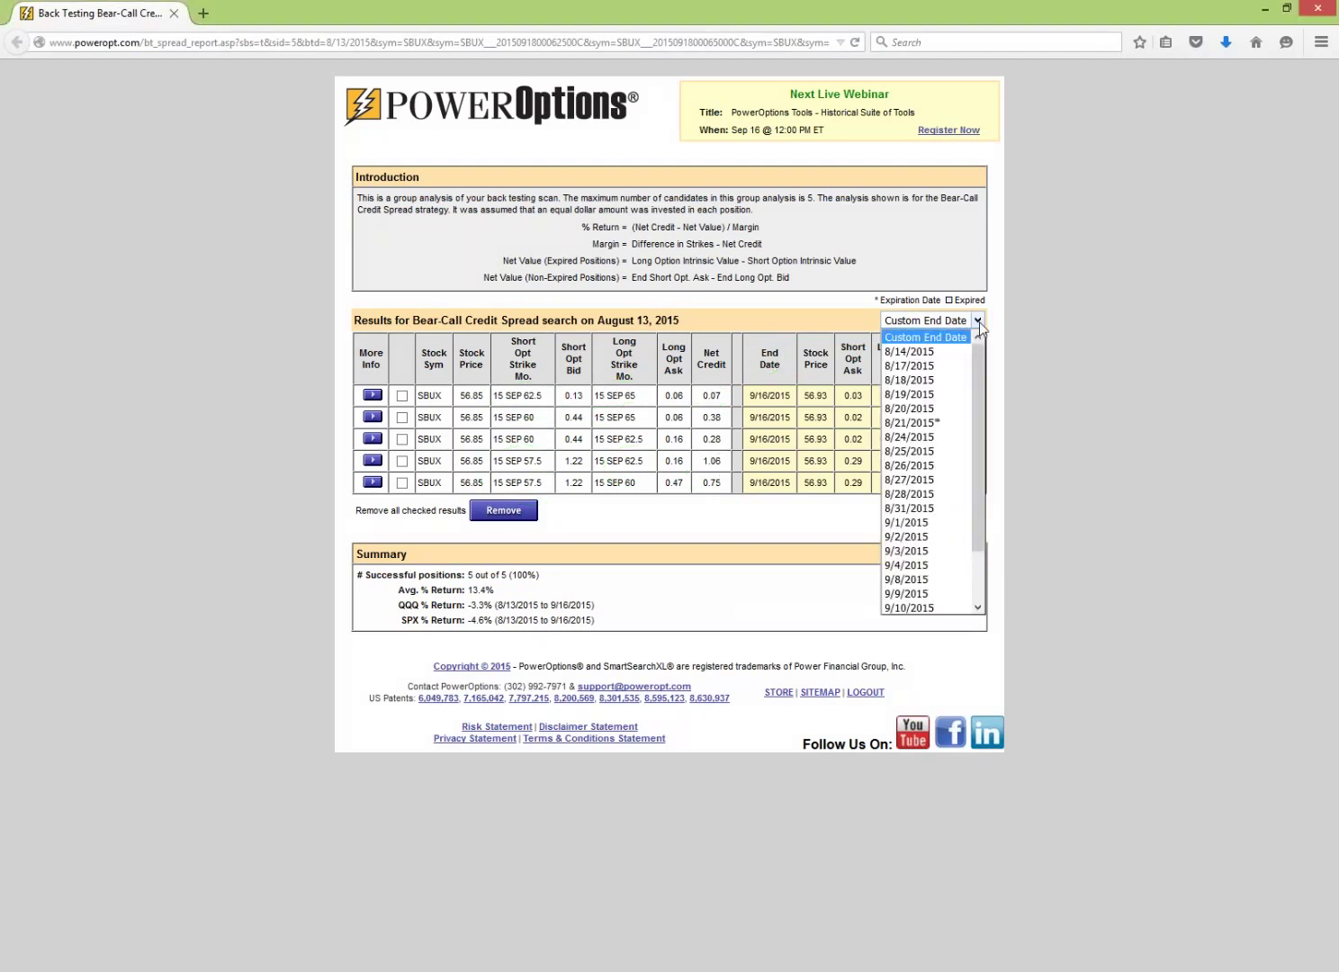
pyautogui.click(936, 393)
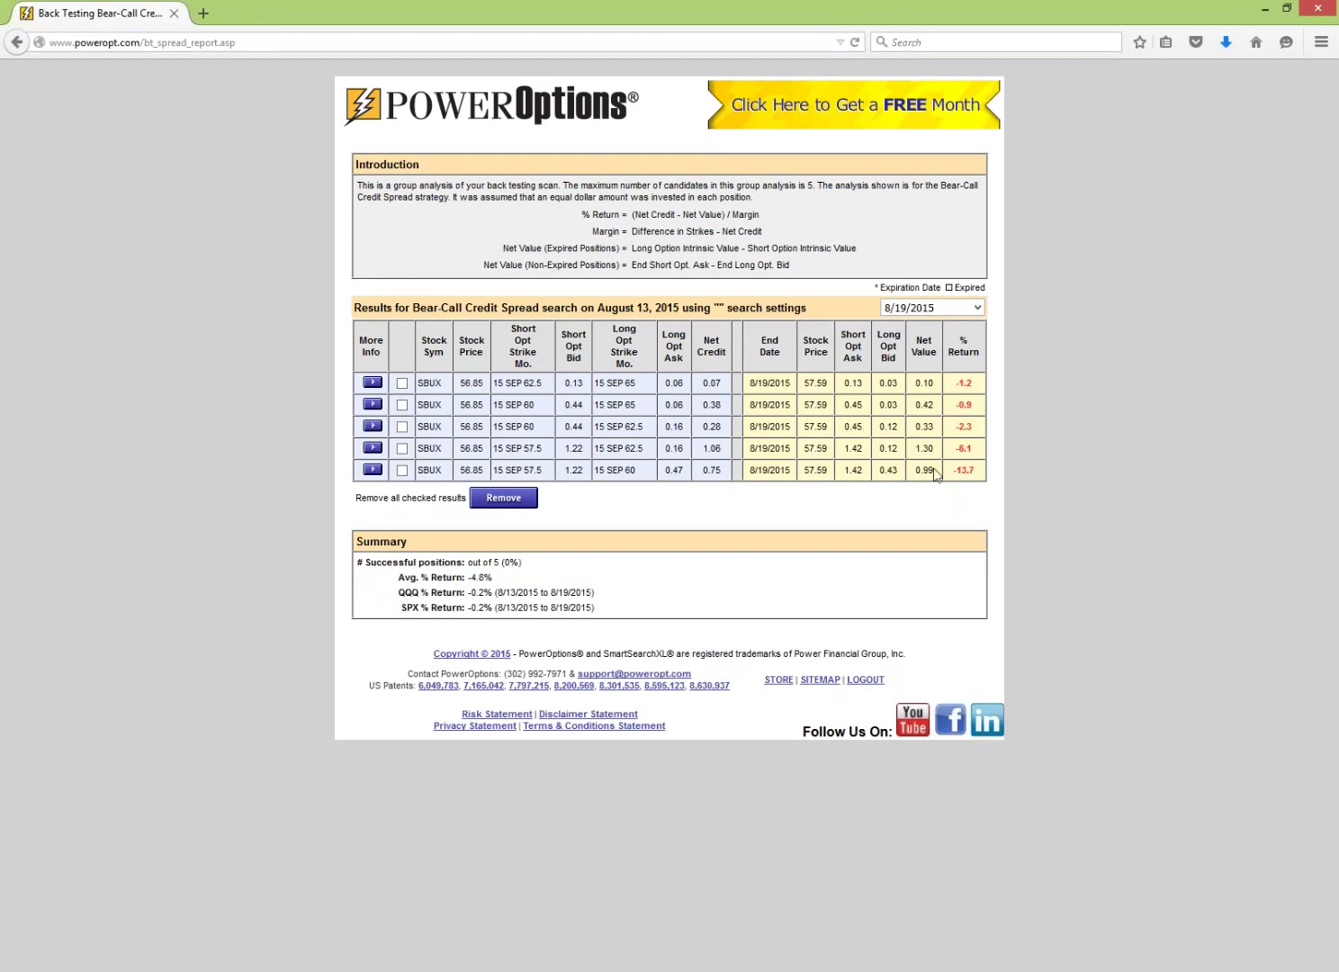
# - Examine the net credits, net values and % returns of the spreads for the 8/19/2015 end date, especially 57.5/62.5 and 57.5/60
pyautogui.moveTo(952, 476); pyautogui.dragTo(978, 472)
pyautogui.moveTo(671, 469); pyautogui.dragTo(720, 471)
pyautogui.doubleClick(918, 449)
pyautogui.doubleClick(961, 448)
pyautogui.click(1008, 452)
pyautogui.moveTo(615, 469); pyautogui.dragTo(702, 470)
pyautogui.click(720, 522)
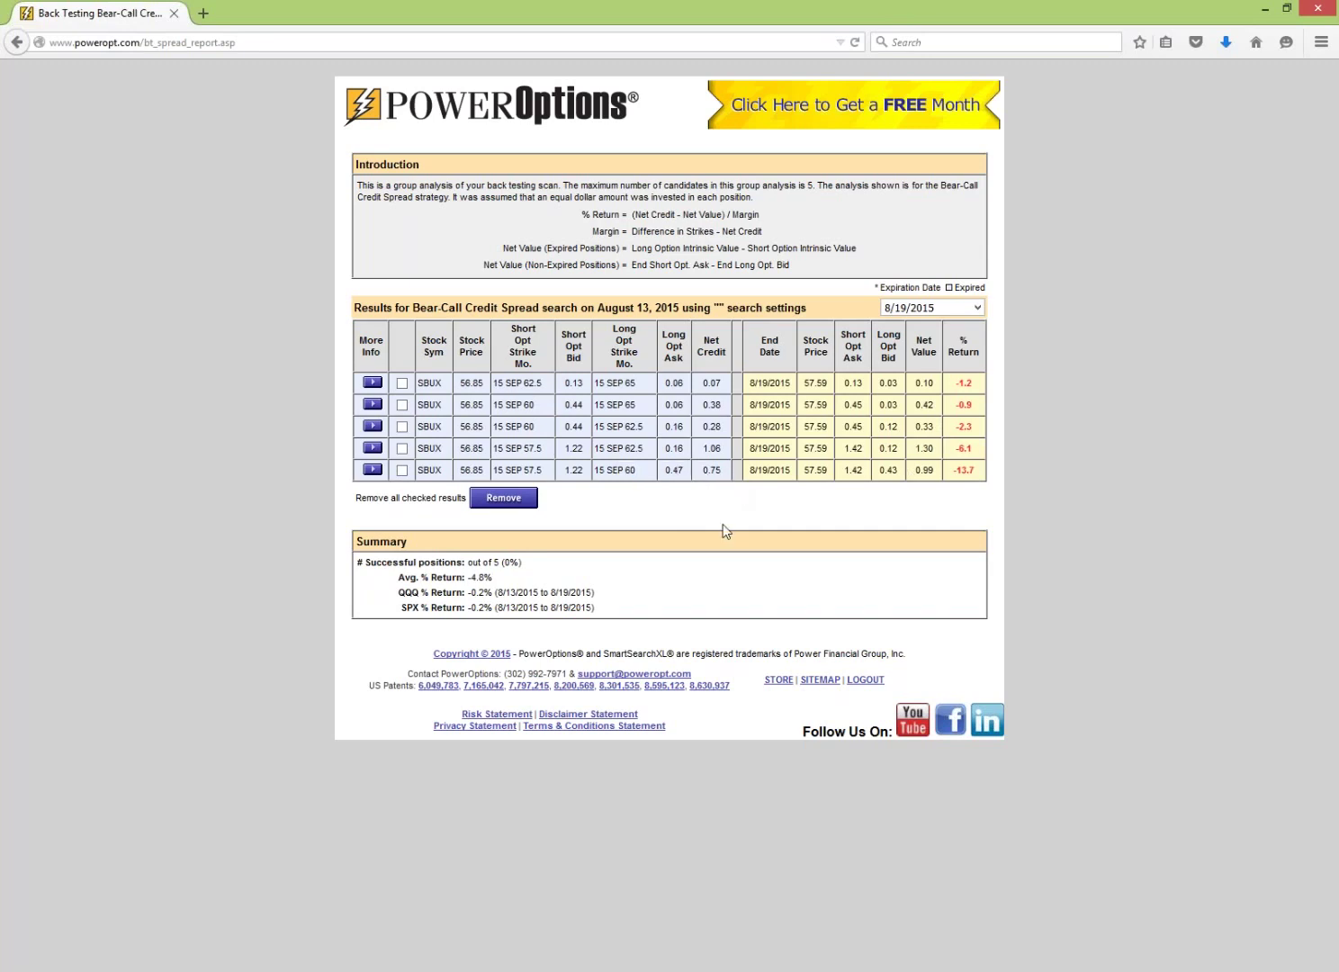
pyautogui.doubleClick(707, 450)
pyautogui.moveTo(952, 427); pyautogui.dragTo(977, 407)
pyautogui.click(1076, 468)
pyautogui.click(976, 308)
pyautogui.click(1037, 434)
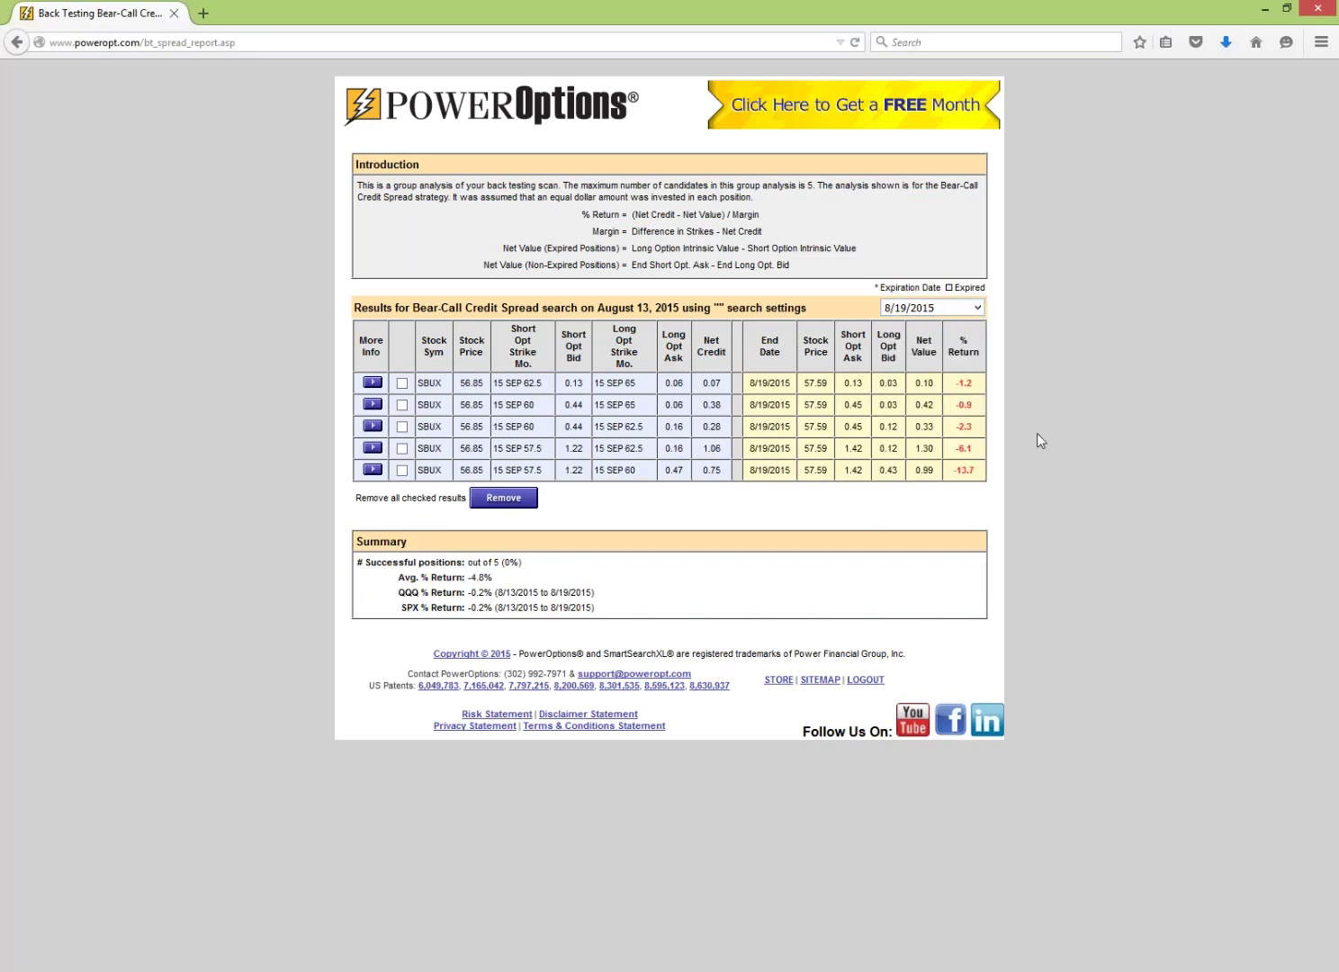
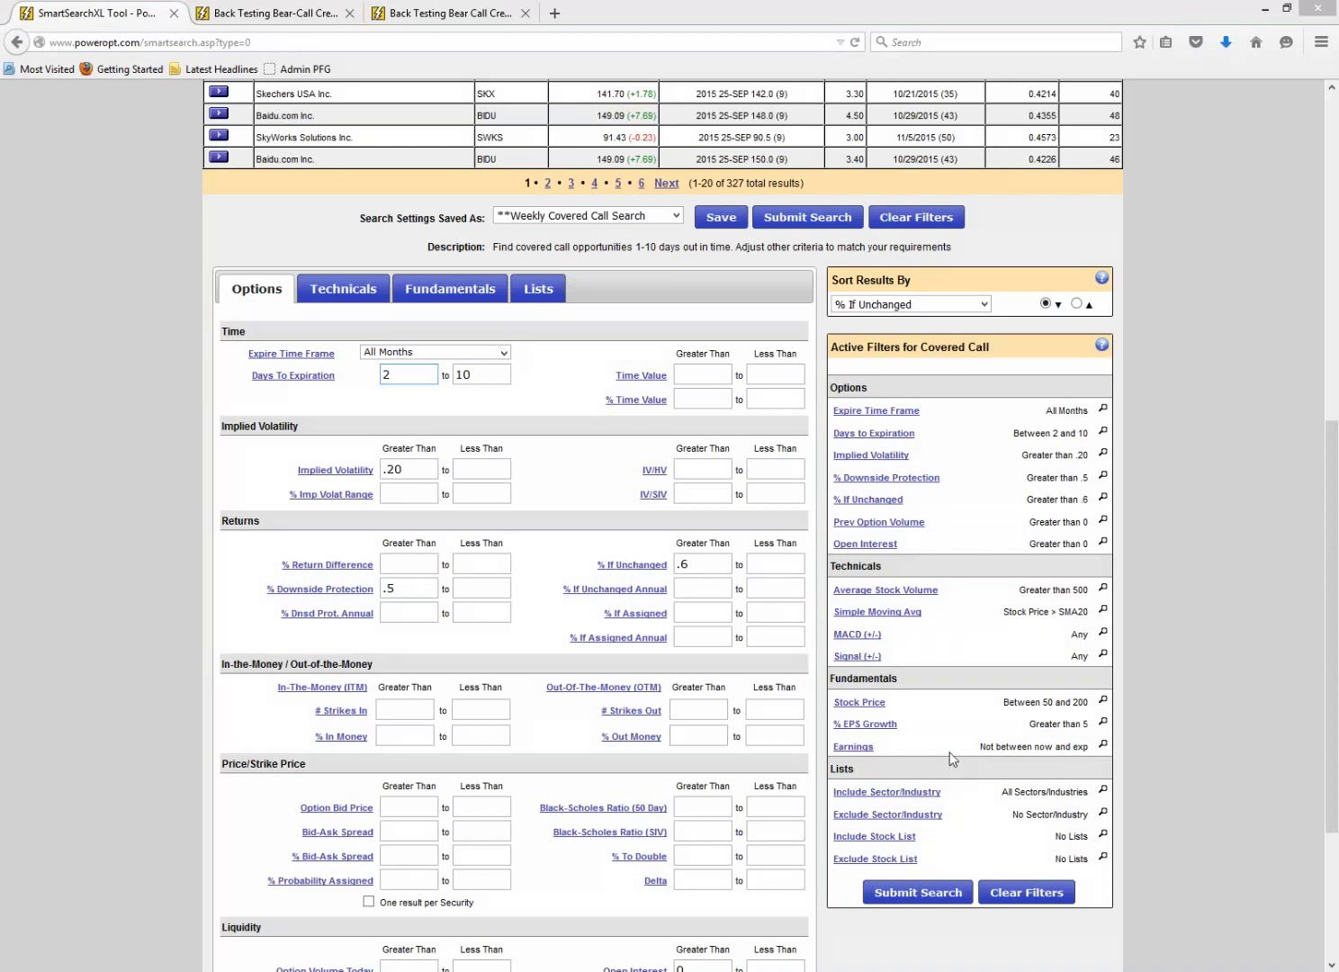
# - Set the covered call search's Stock Price filter to between 5 and 90
pyautogui.moveTo(1003, 703); pyautogui.dragTo(1089, 703)
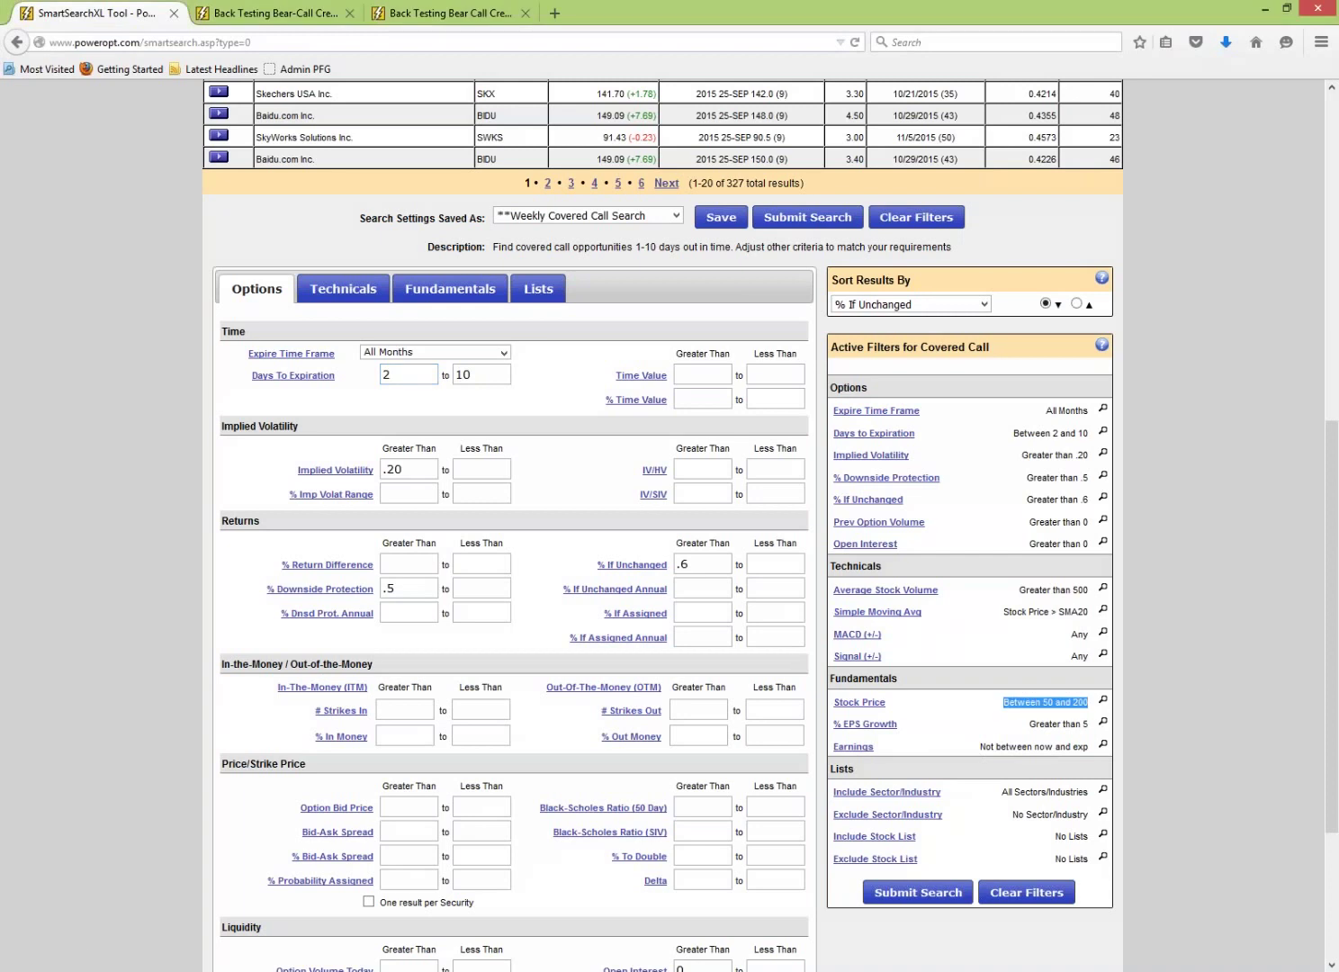
pyautogui.click(450, 288)
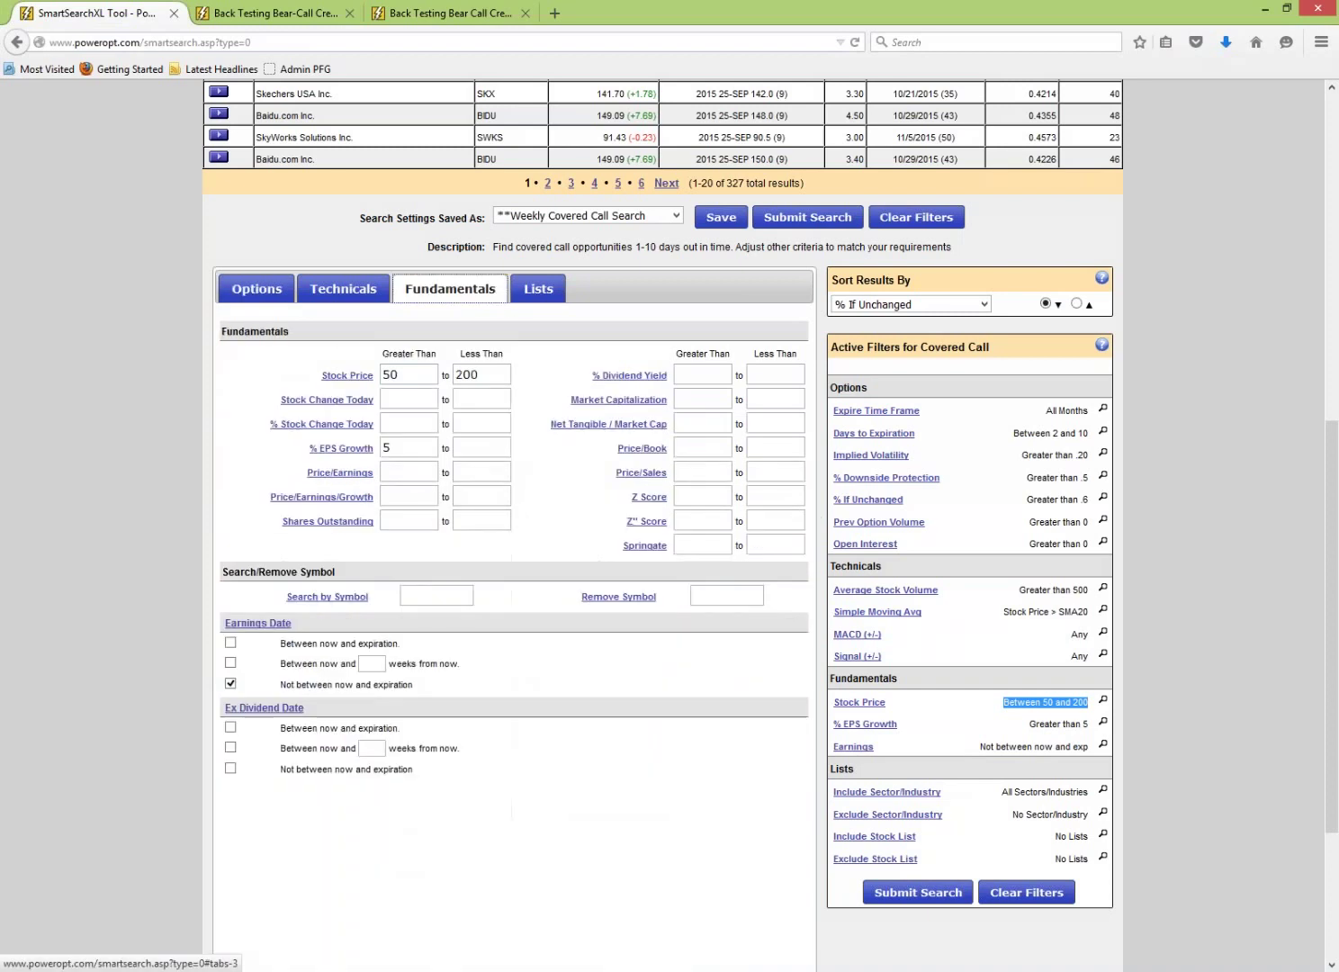
pyautogui.click(469, 374)
pyautogui.doubleClick(469, 374)
pyautogui.press('BackSpace')
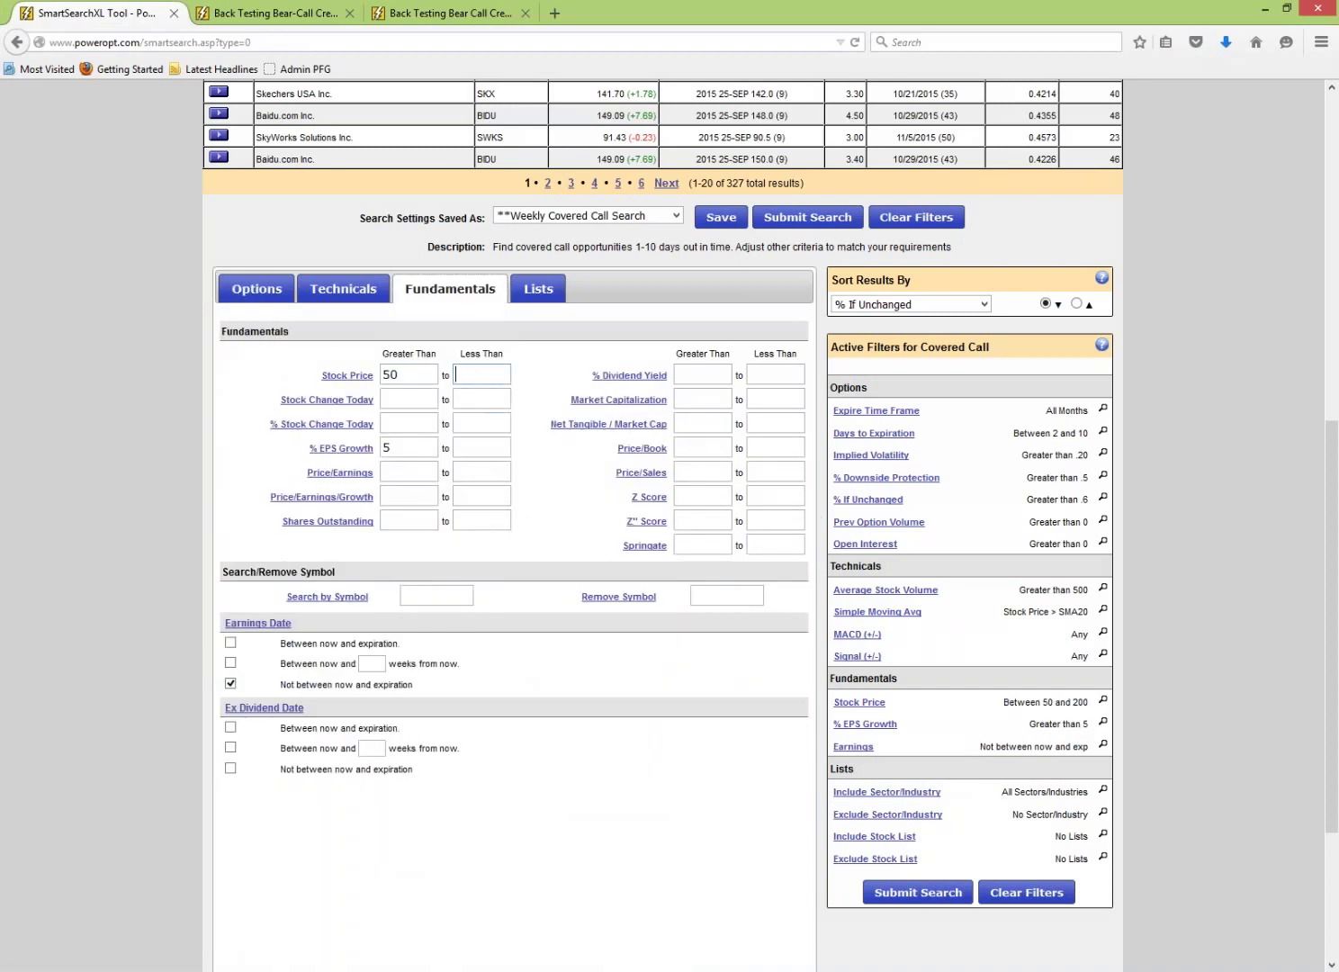
pyautogui.doubleClick(413, 370)
pyautogui.write('5')
pyautogui.click(497, 377)
pyautogui.write('90')
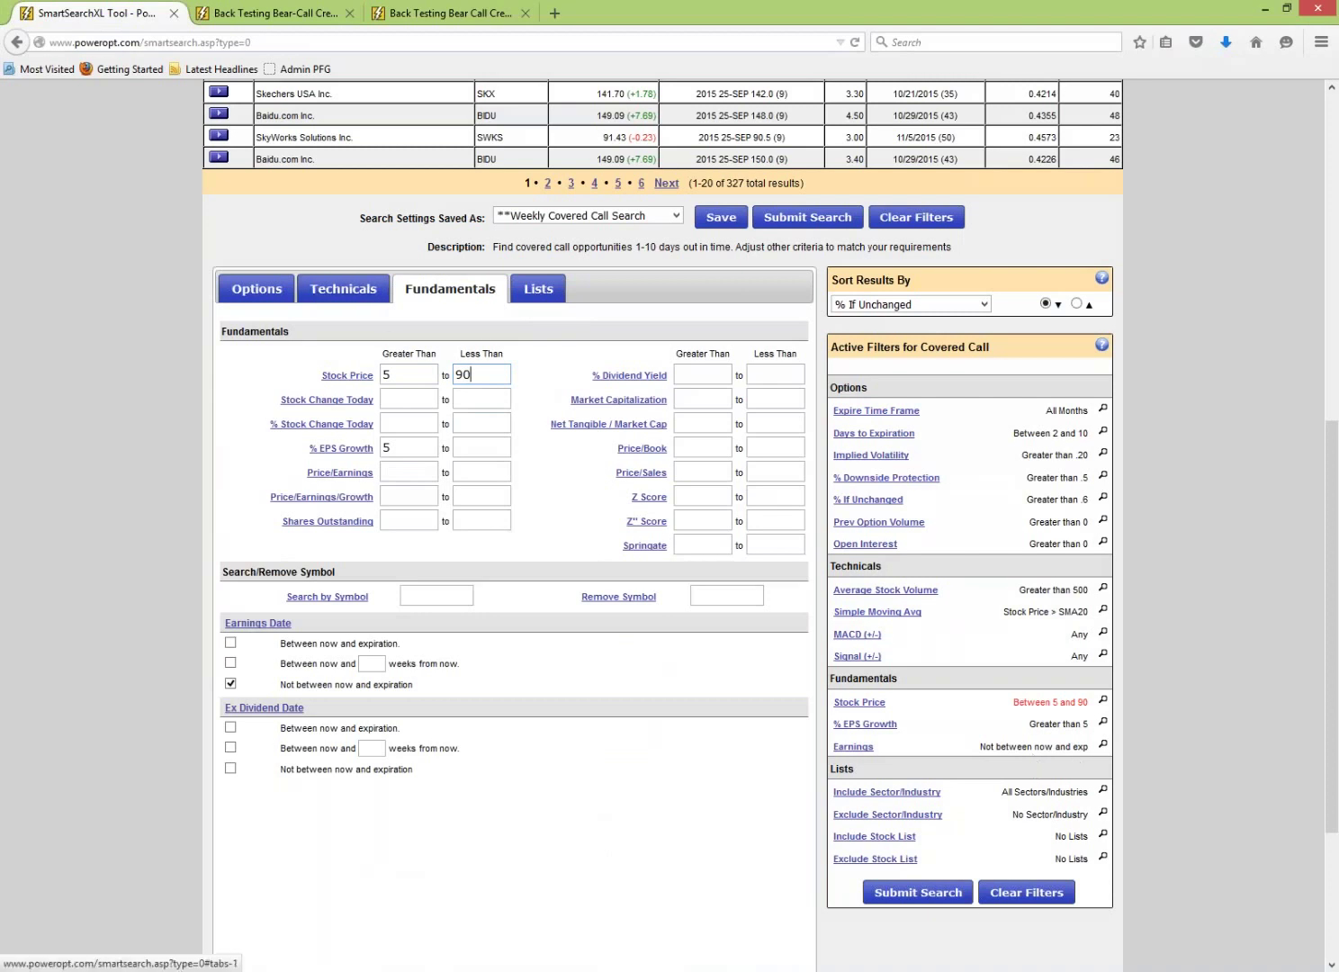
# - Set the Option Bid Price filter to greater than .20 and submit the covered call search
pyautogui.click(256, 288)
pyautogui.scroll(-1, 556, 541)
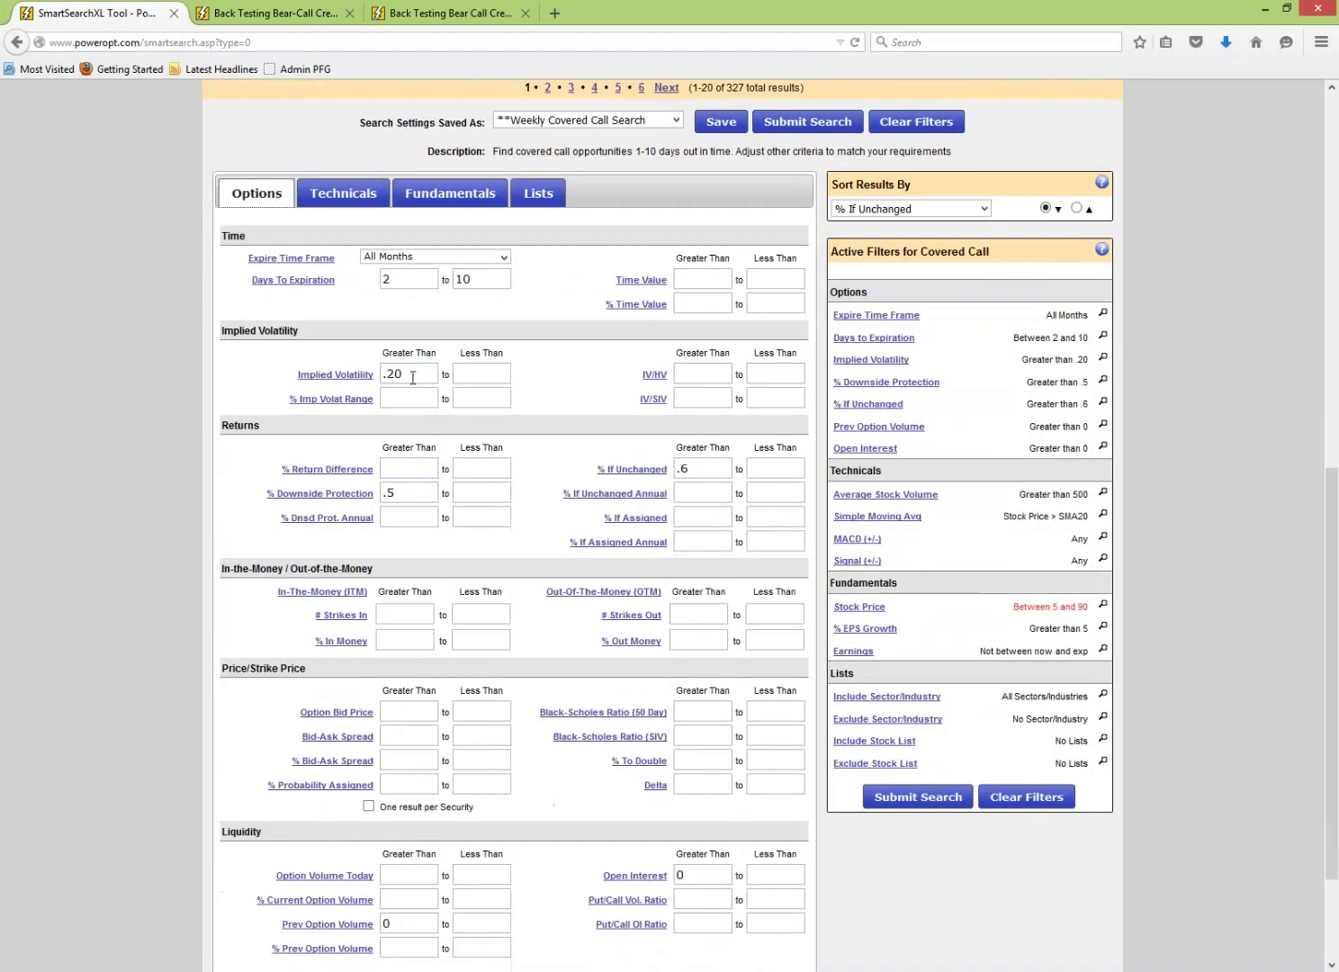
pyautogui.moveTo(415, 376); pyautogui.dragTo(379, 375)
pyautogui.click(383, 375)
pyautogui.click(717, 465)
pyautogui.scroll(-1, 729, 591)
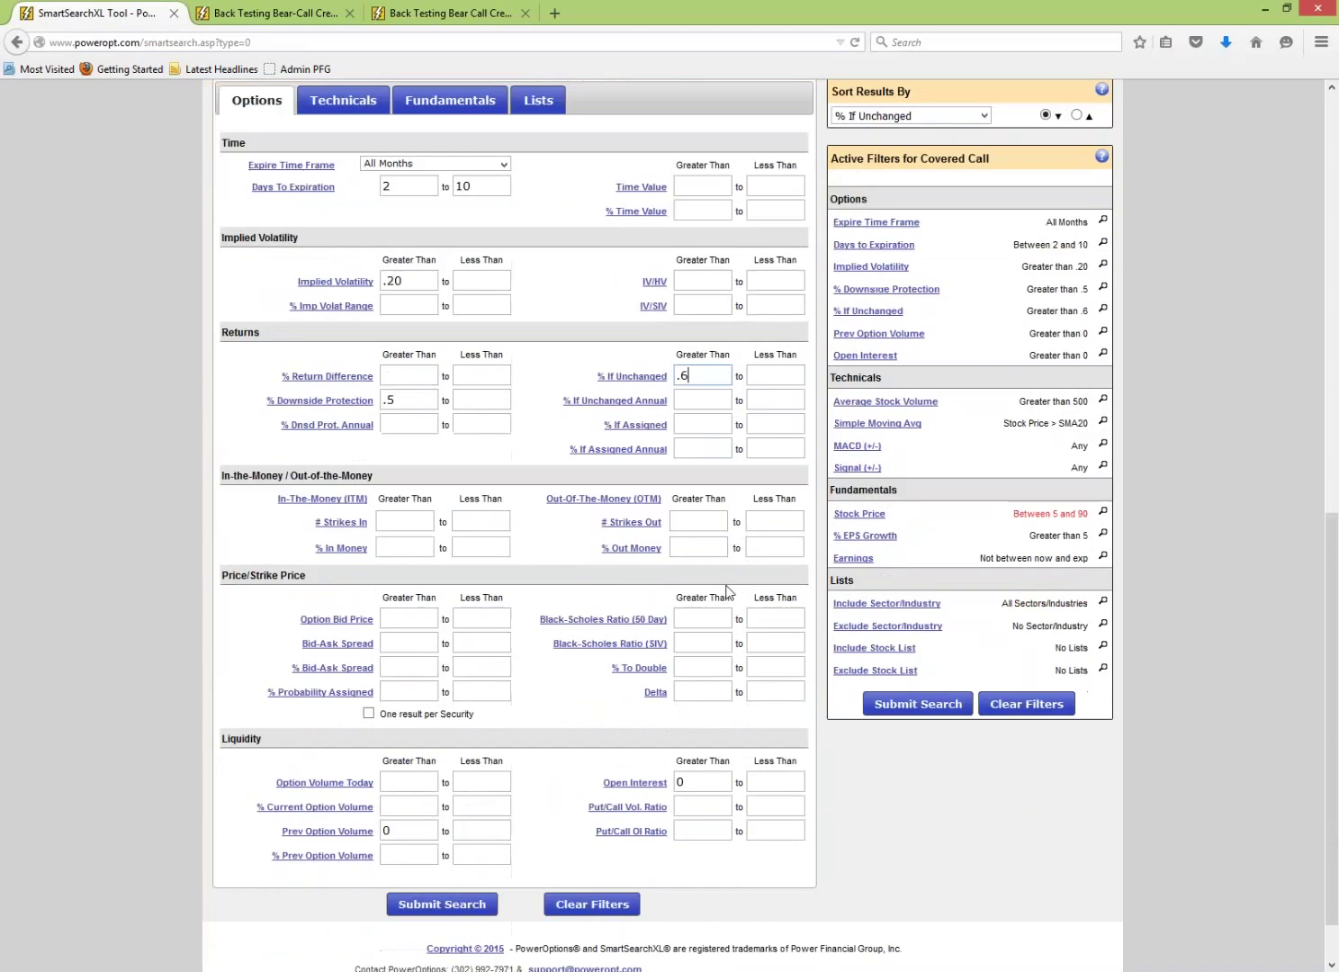
pyautogui.click(419, 830)
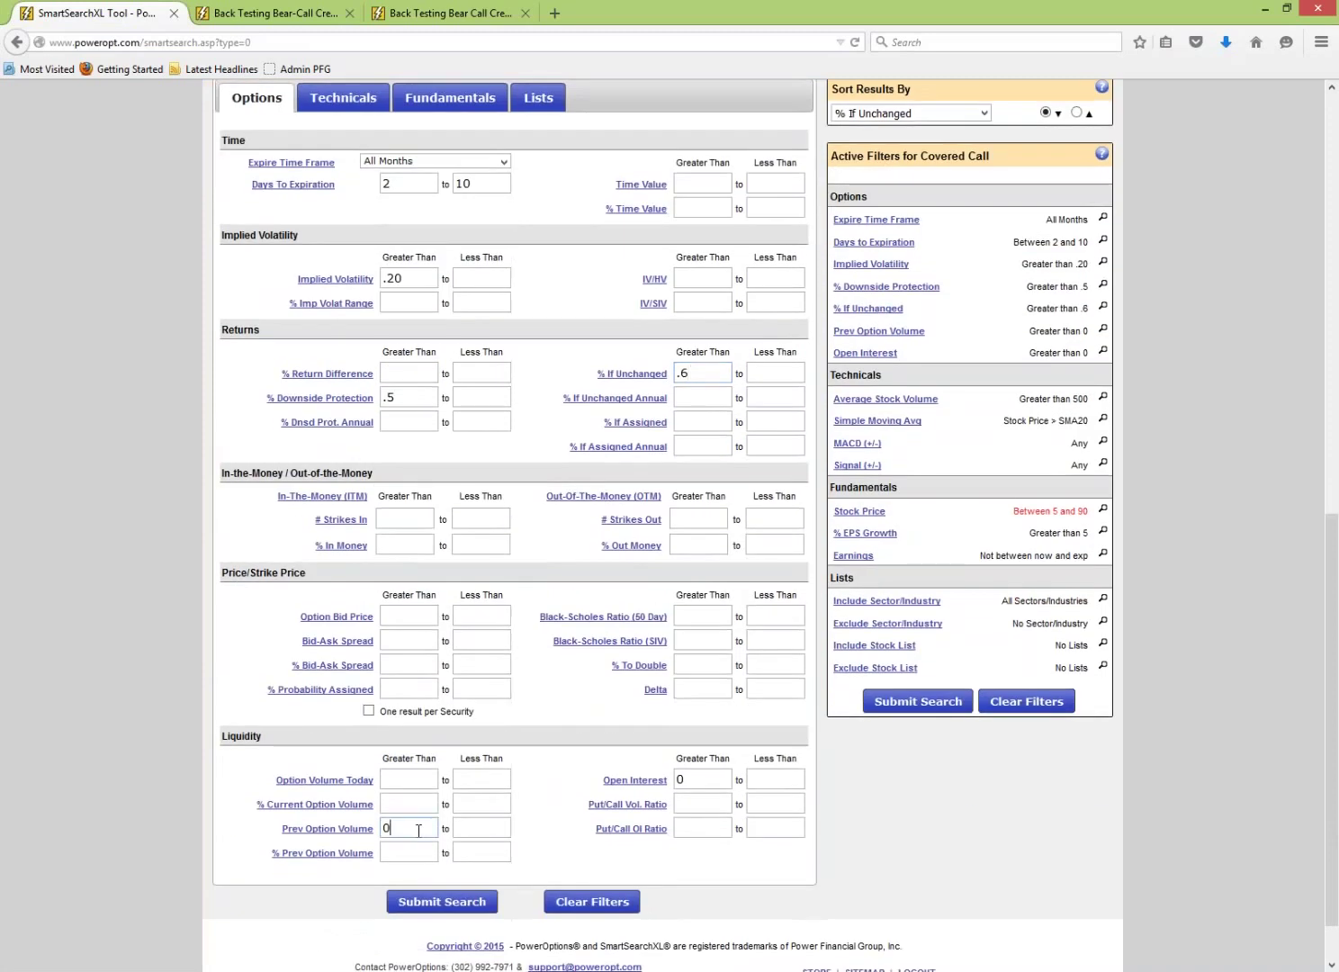
pyautogui.click(715, 781)
pyautogui.click(423, 611)
pyautogui.write('.20')
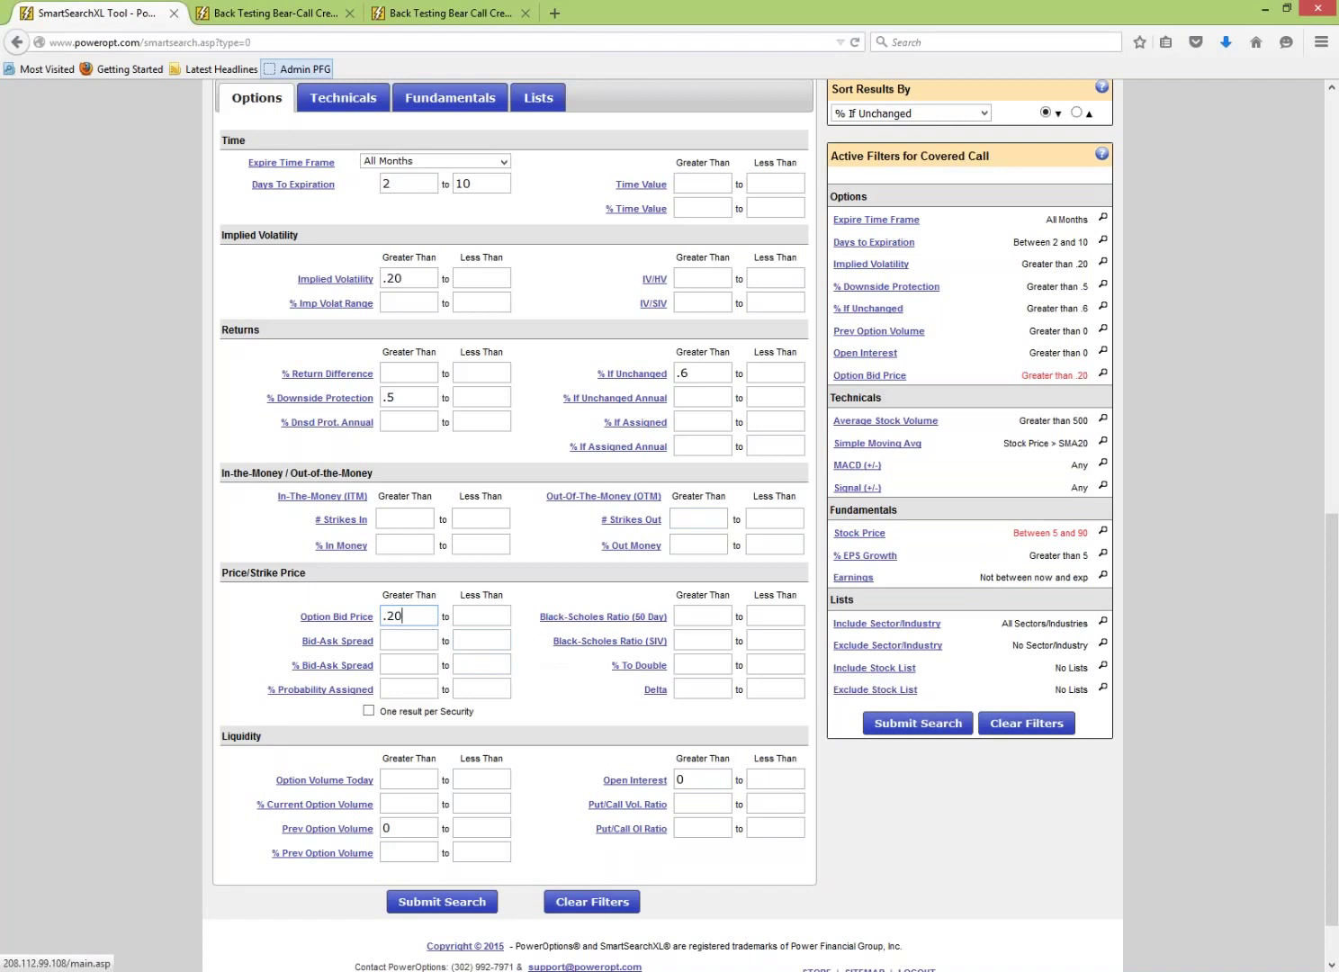
pyautogui.click(873, 731)
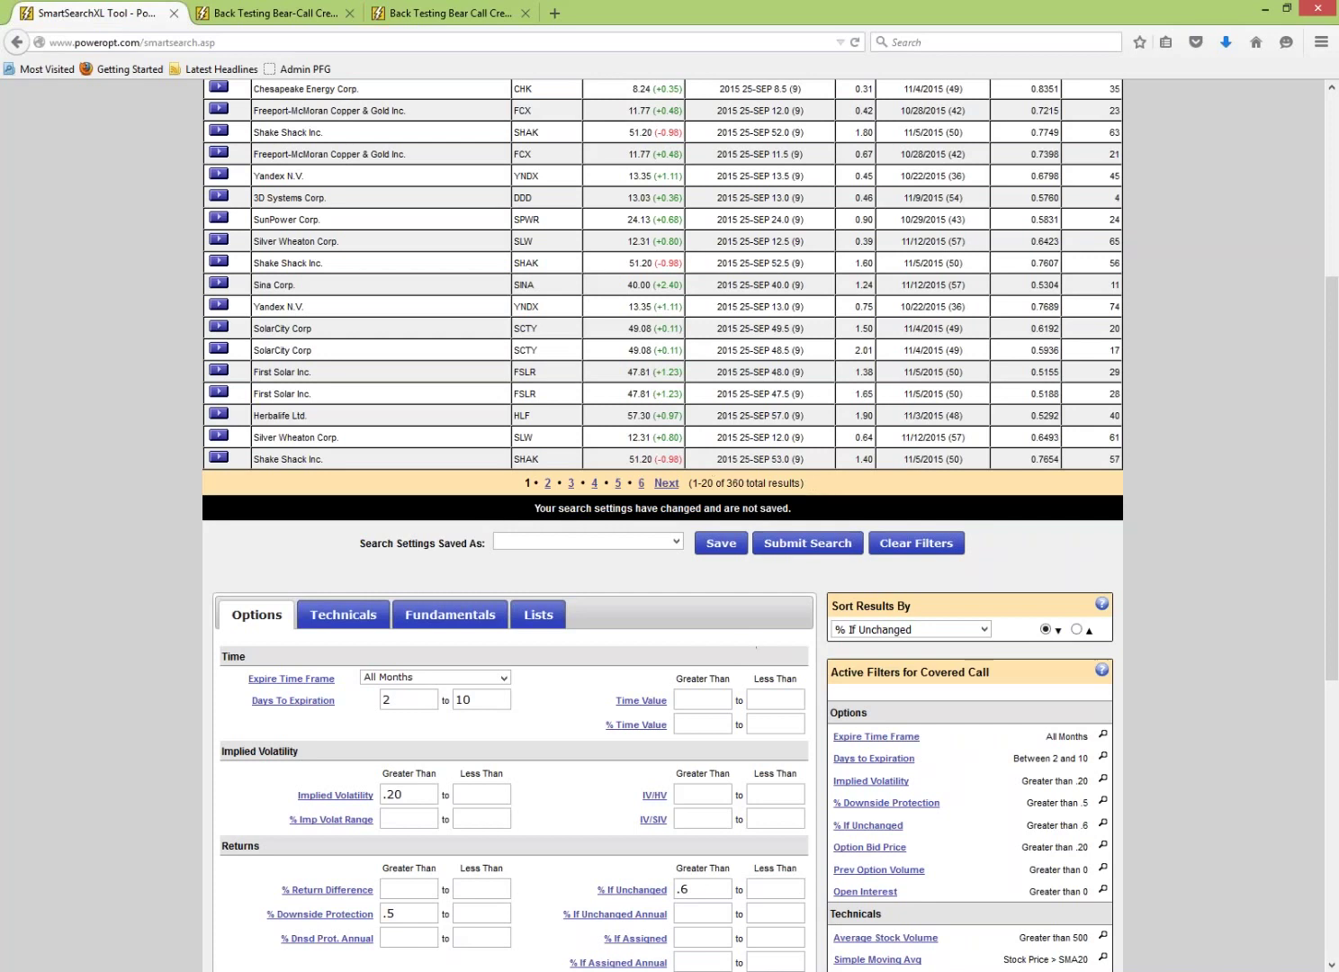
# - Set Open Interest to greater than 100 and Option Volume Today to greater than 10, and remove the Prev Option Volume minimum
pyautogui.scroll(-10, 617, 743)
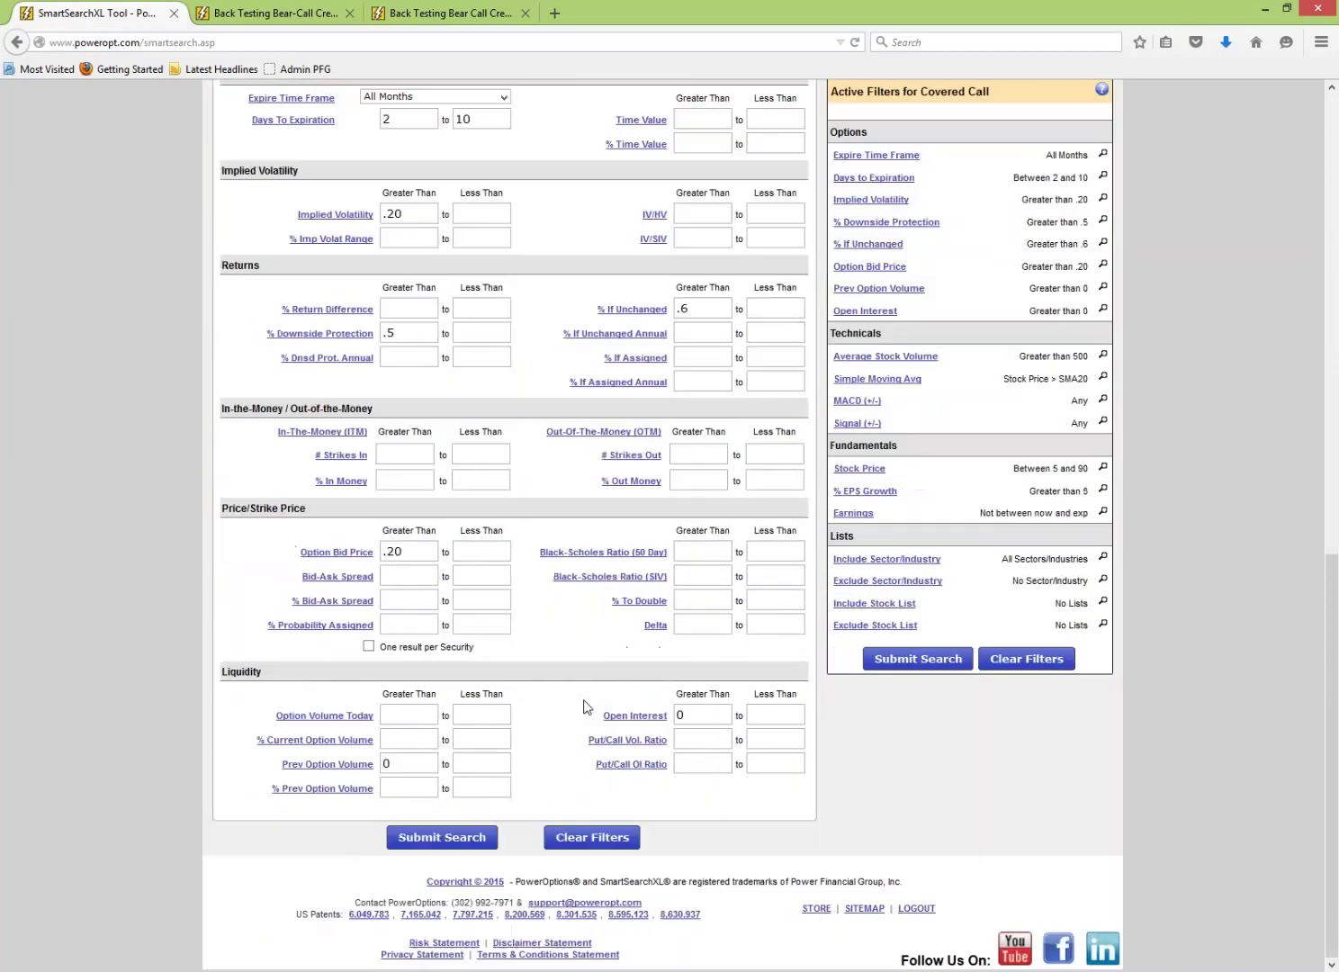
pyautogui.click(699, 722)
pyautogui.press('BackSpace')
pyautogui.write('100')
pyautogui.click(428, 720)
pyautogui.write('10')
pyautogui.click(419, 761)
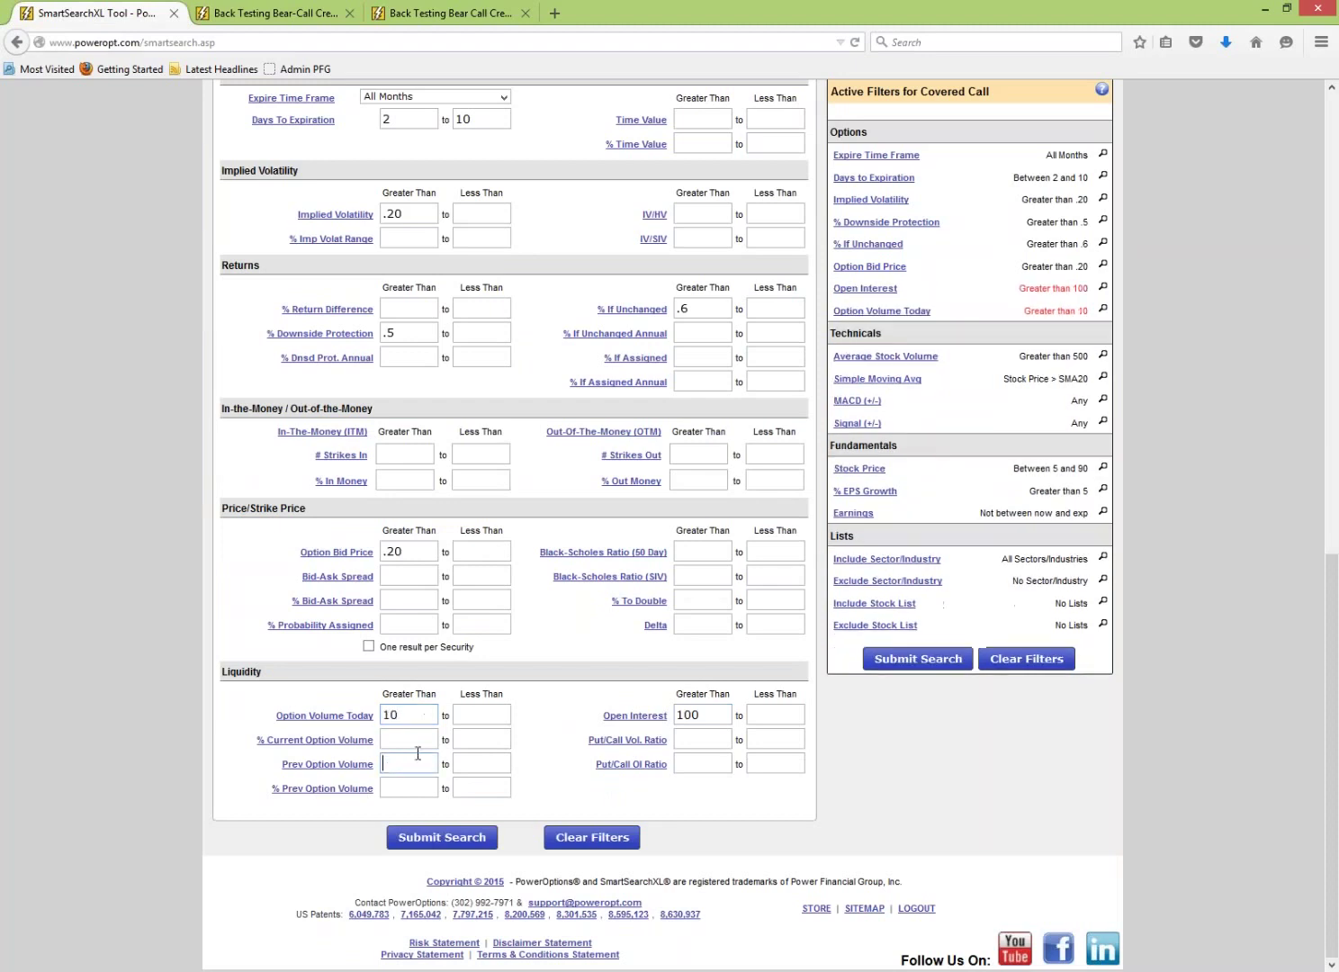
pyautogui.press('BackSpace')
pyautogui.press('Return')
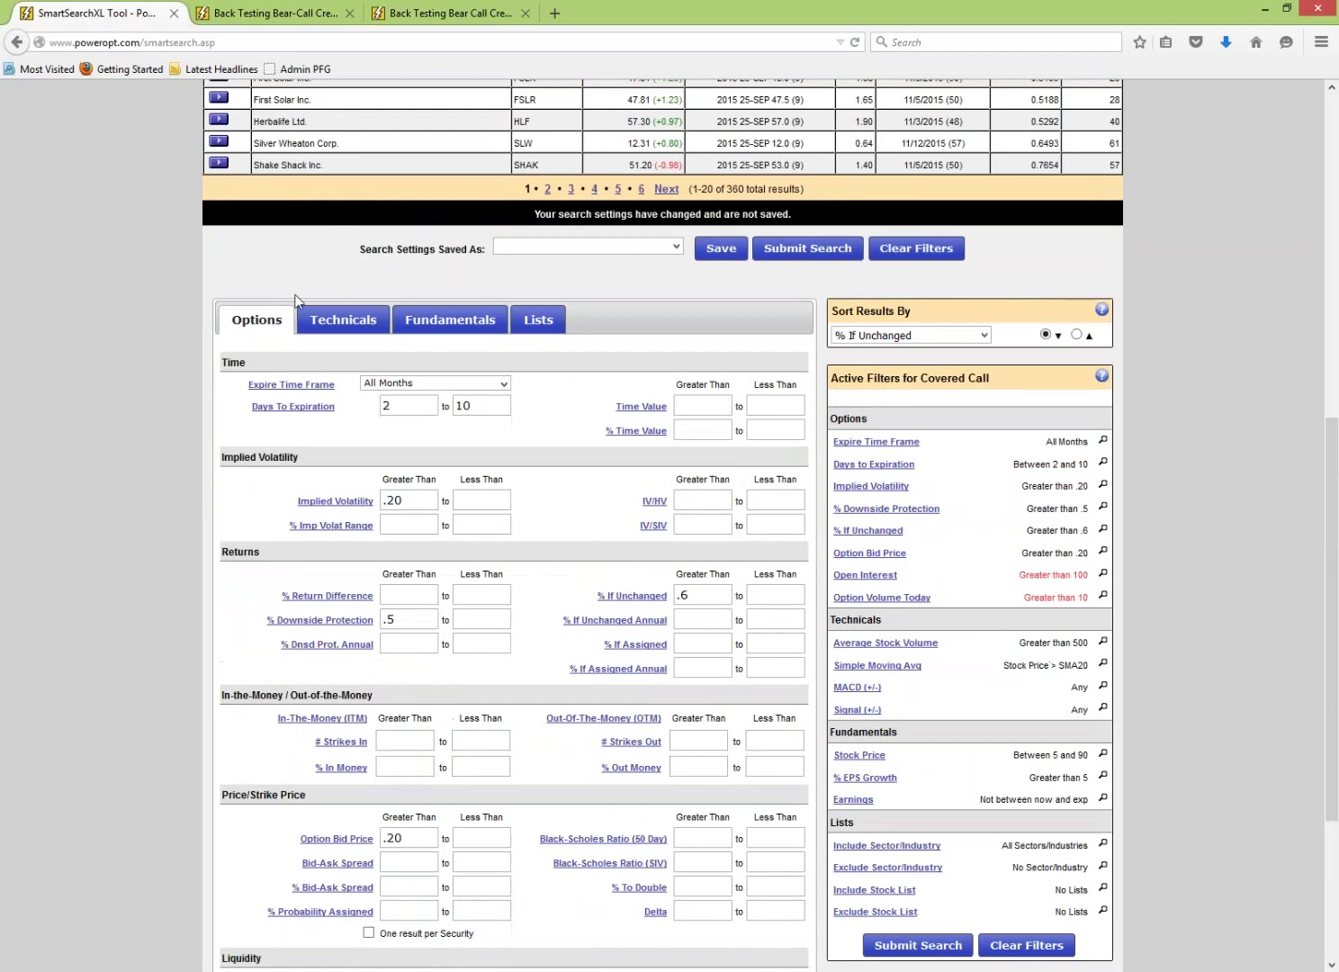
# - Set the Average Stock Volume filter to greater than 750
pyautogui.click(342, 319)
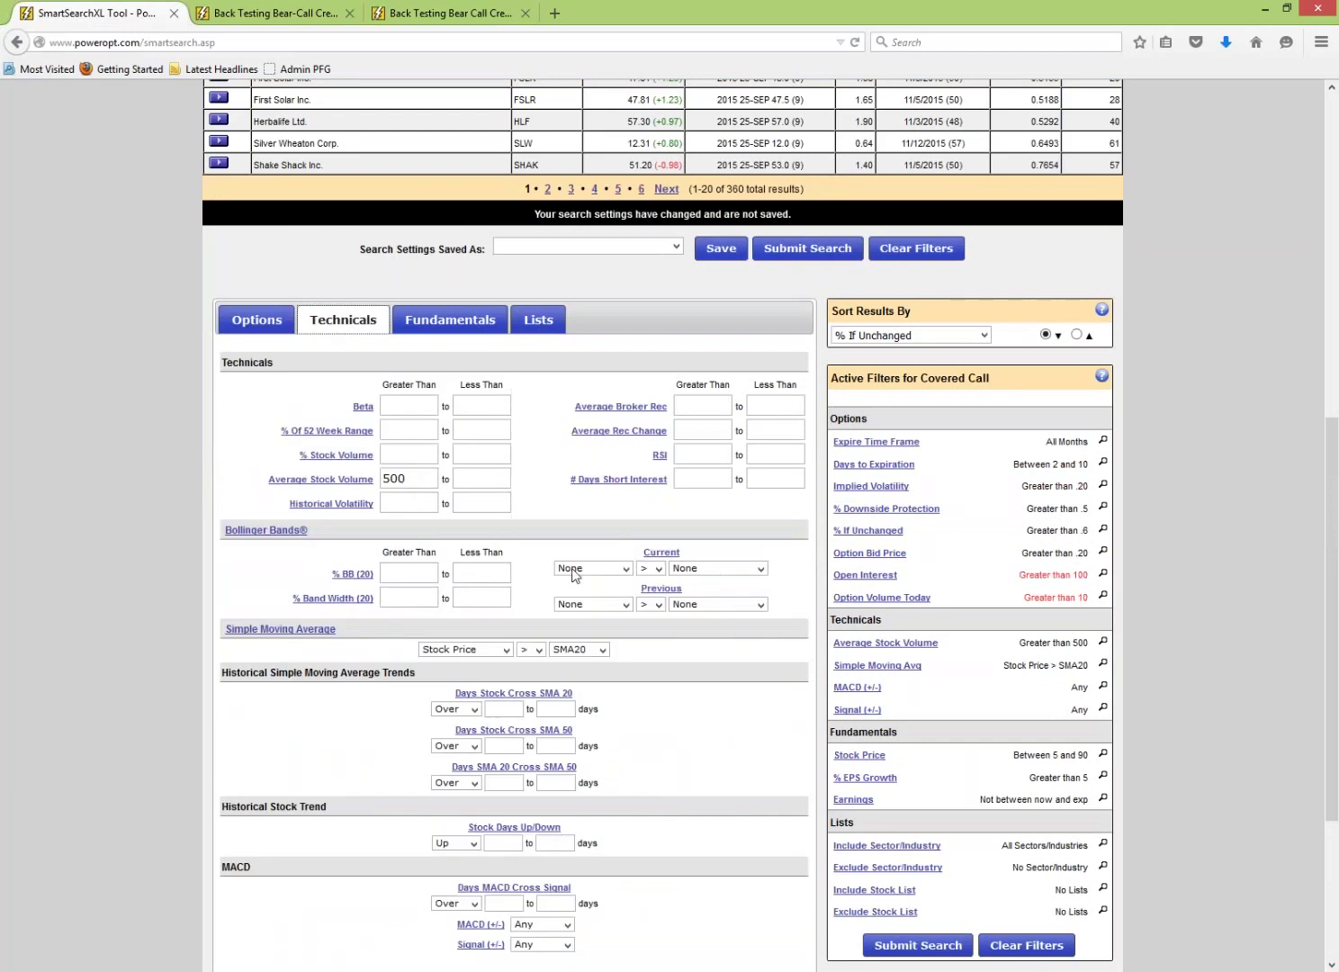
pyautogui.click(423, 485)
pyautogui.press('BackSpace')
pyautogui.press('BackSpace')
pyautogui.press('BackSpace')
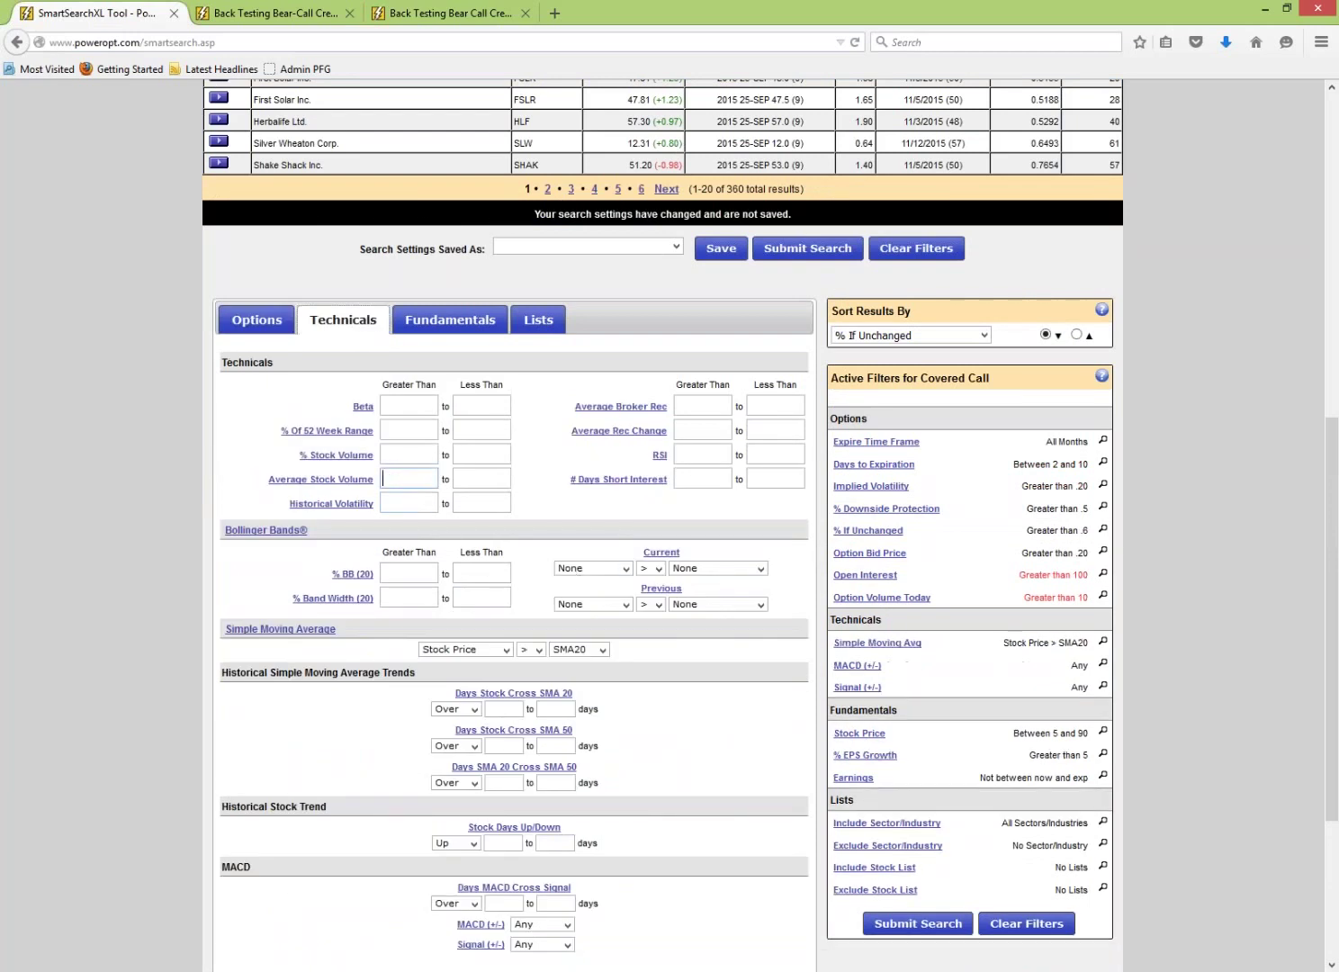
pyautogui.write('750')
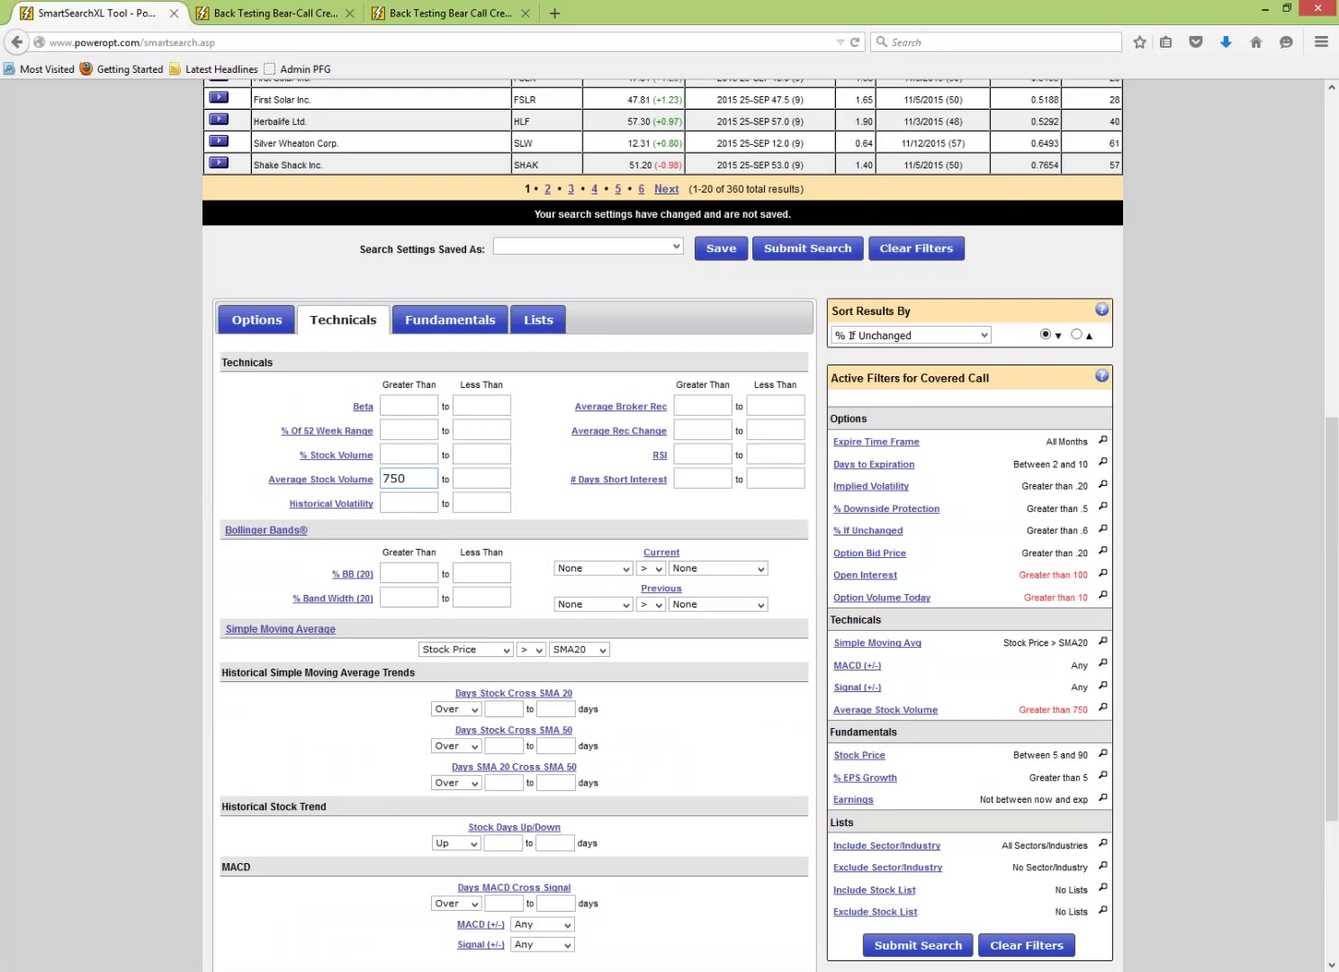
# - Limit Days MACD Cross Signal to over no more than 3 days, submit the search and review the covered call results
pyautogui.scroll(-3, 495, 465)
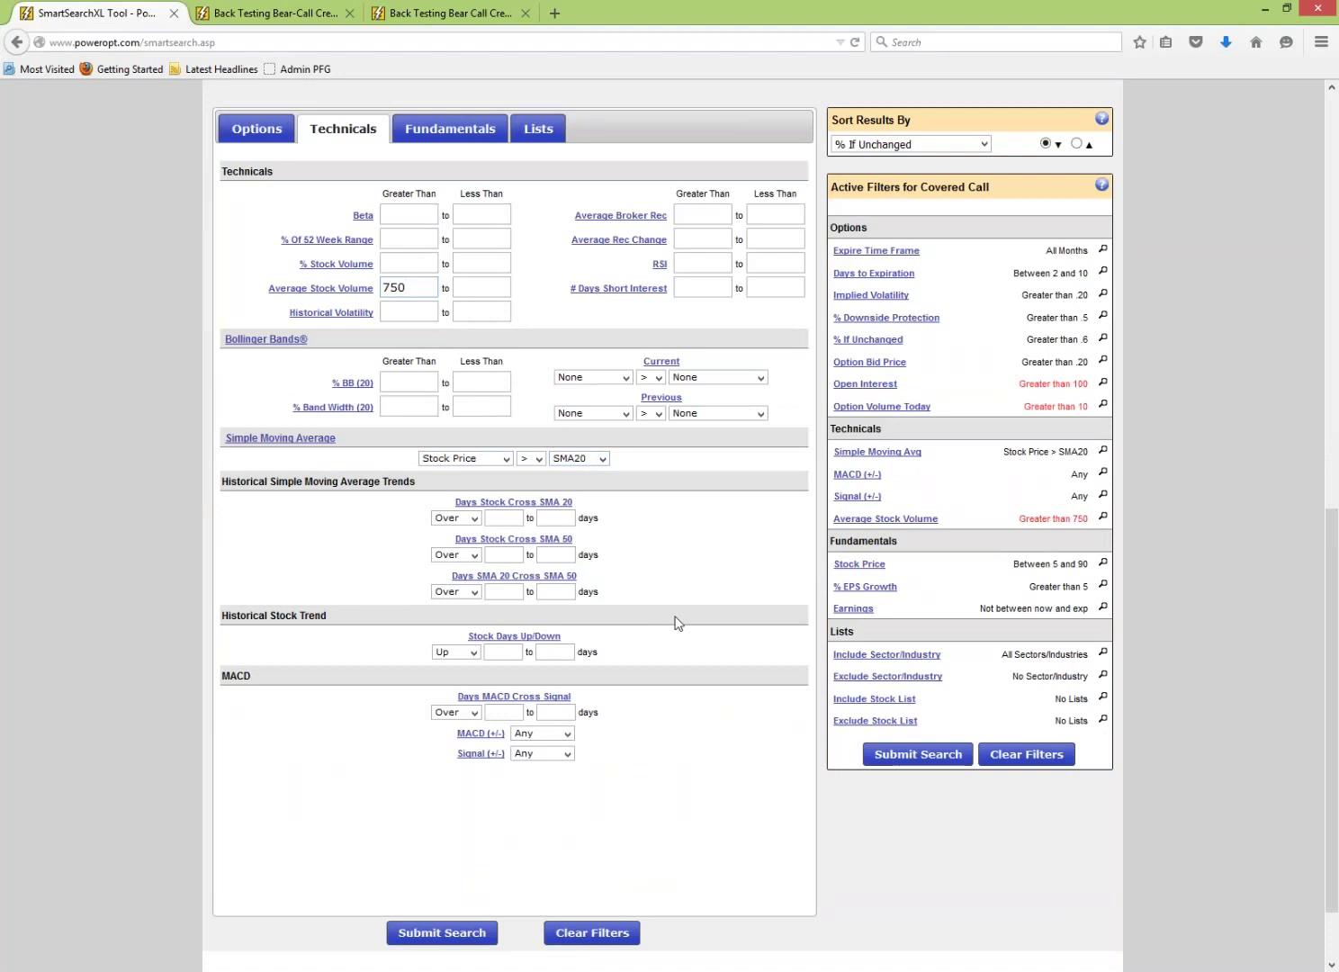
pyautogui.scroll(-1, 678, 623)
pyautogui.scroll(-1, 678, 623)
pyautogui.click(492, 602)
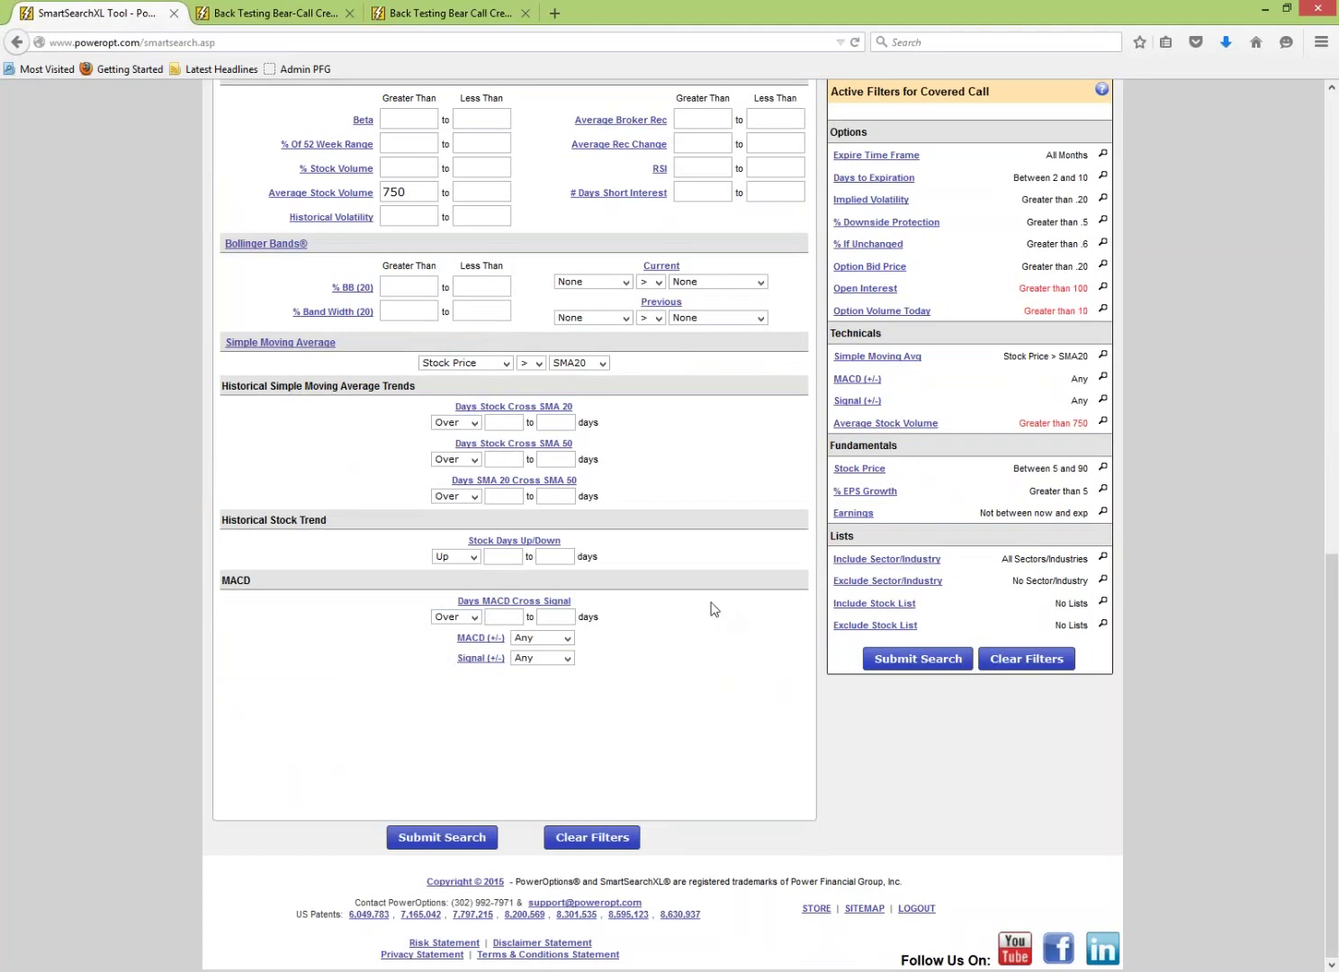
pyautogui.click(522, 617)
pyautogui.click(553, 618)
pyautogui.write('3')
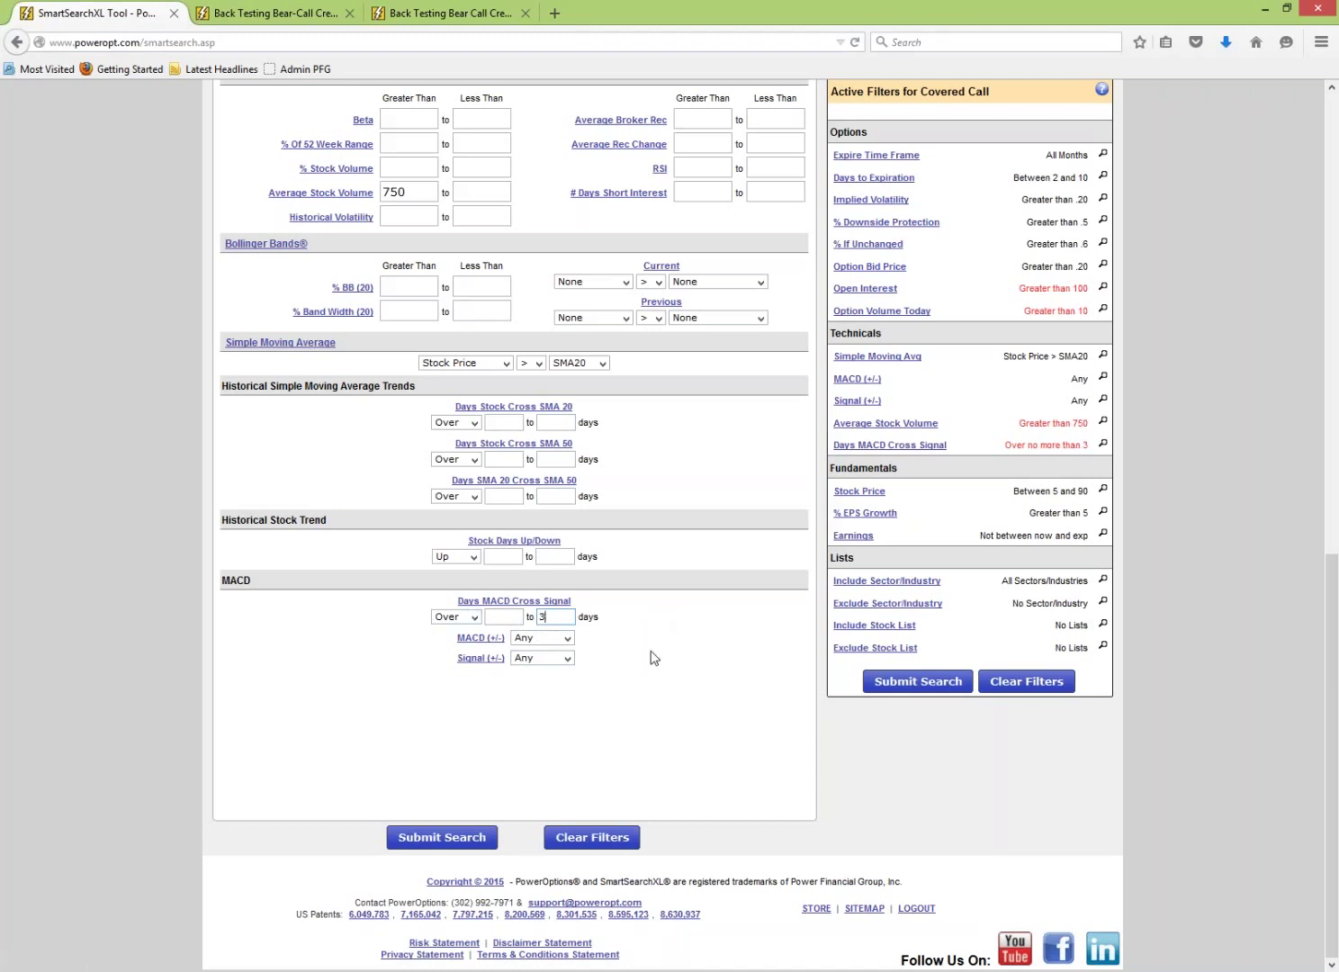
pyautogui.click(940, 693)
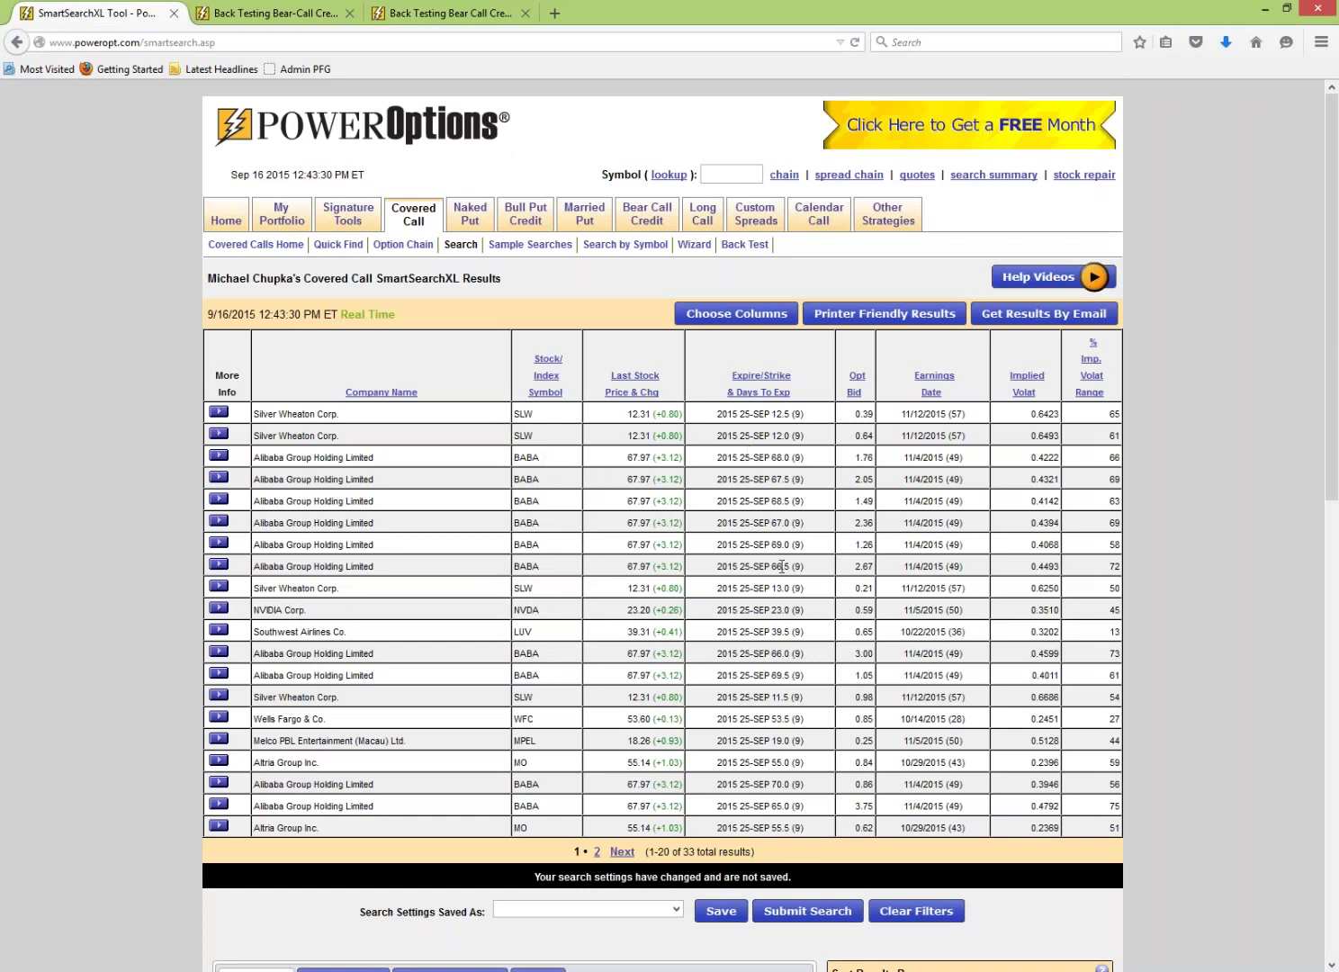
pyautogui.scroll(-5, 779, 567)
pyautogui.scroll(3, 766, 567)
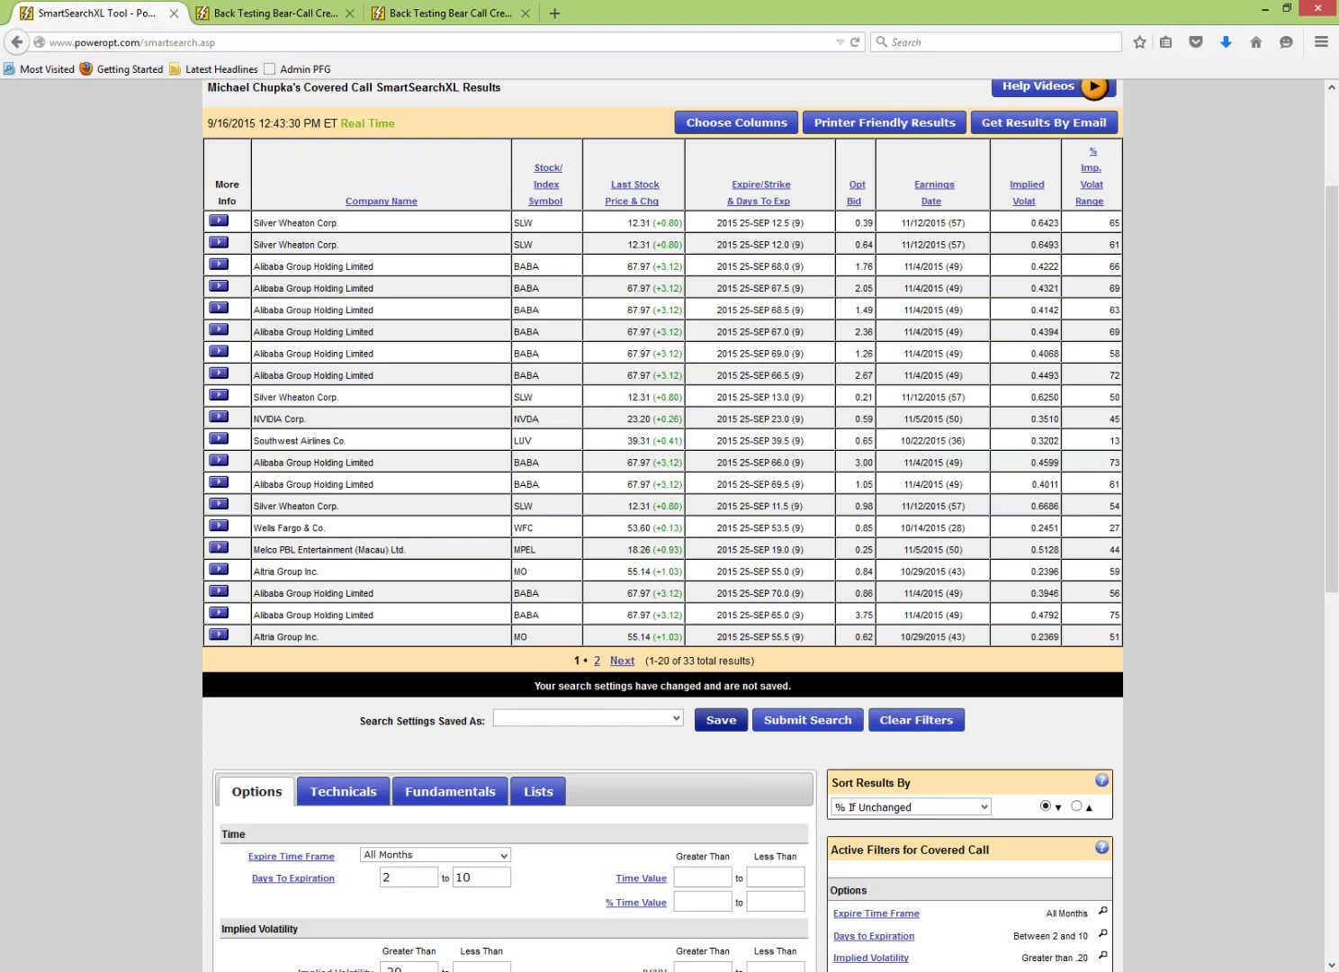
# - Save the current covered call search settings under the name Weekly Search with MACD crossover
pyautogui.click(721, 720)
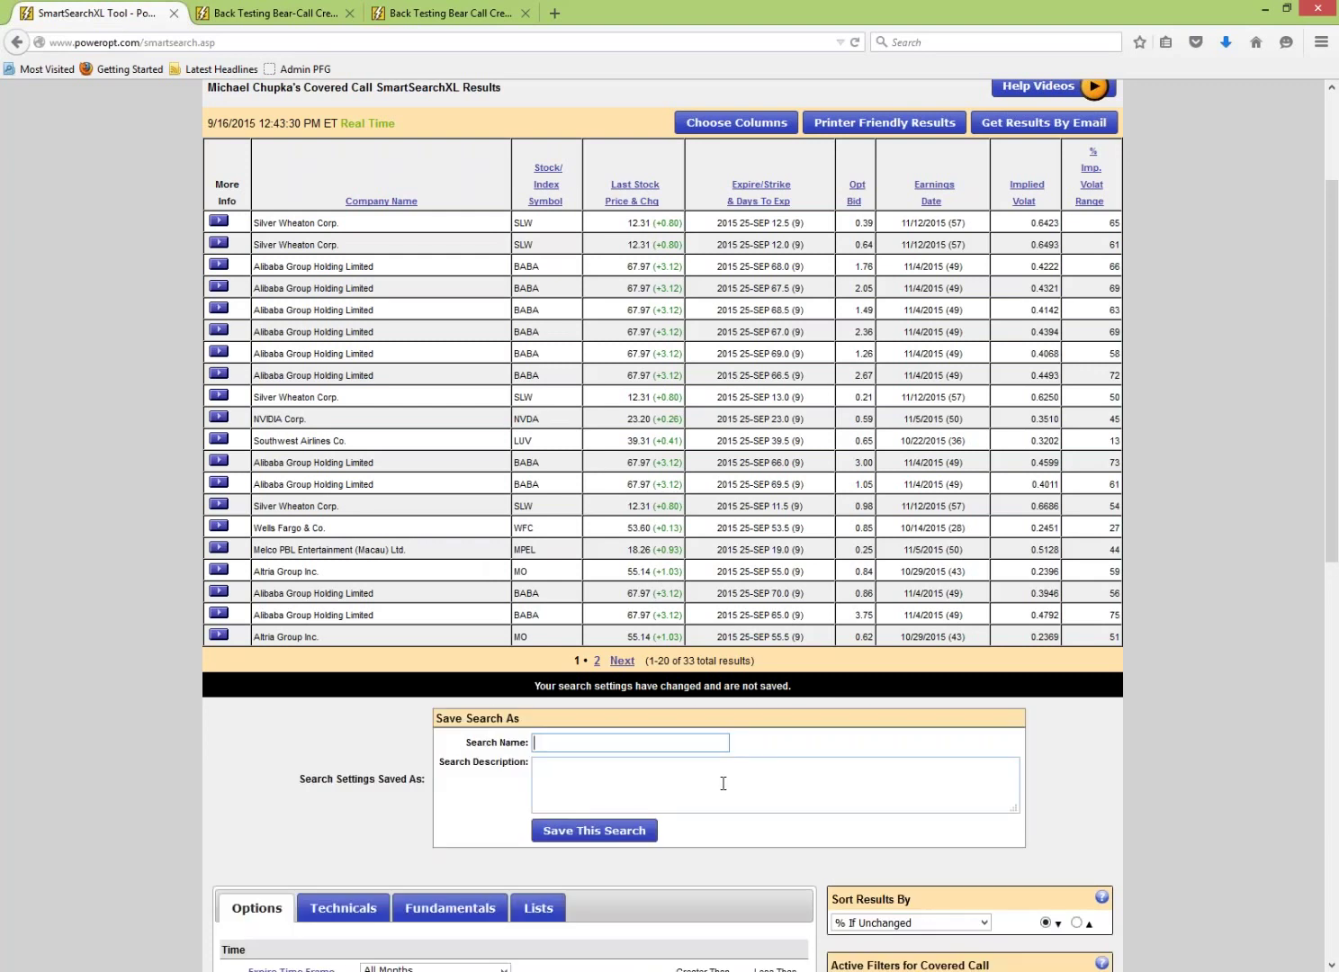
pyautogui.write('Weekly Search with MACD crossover')
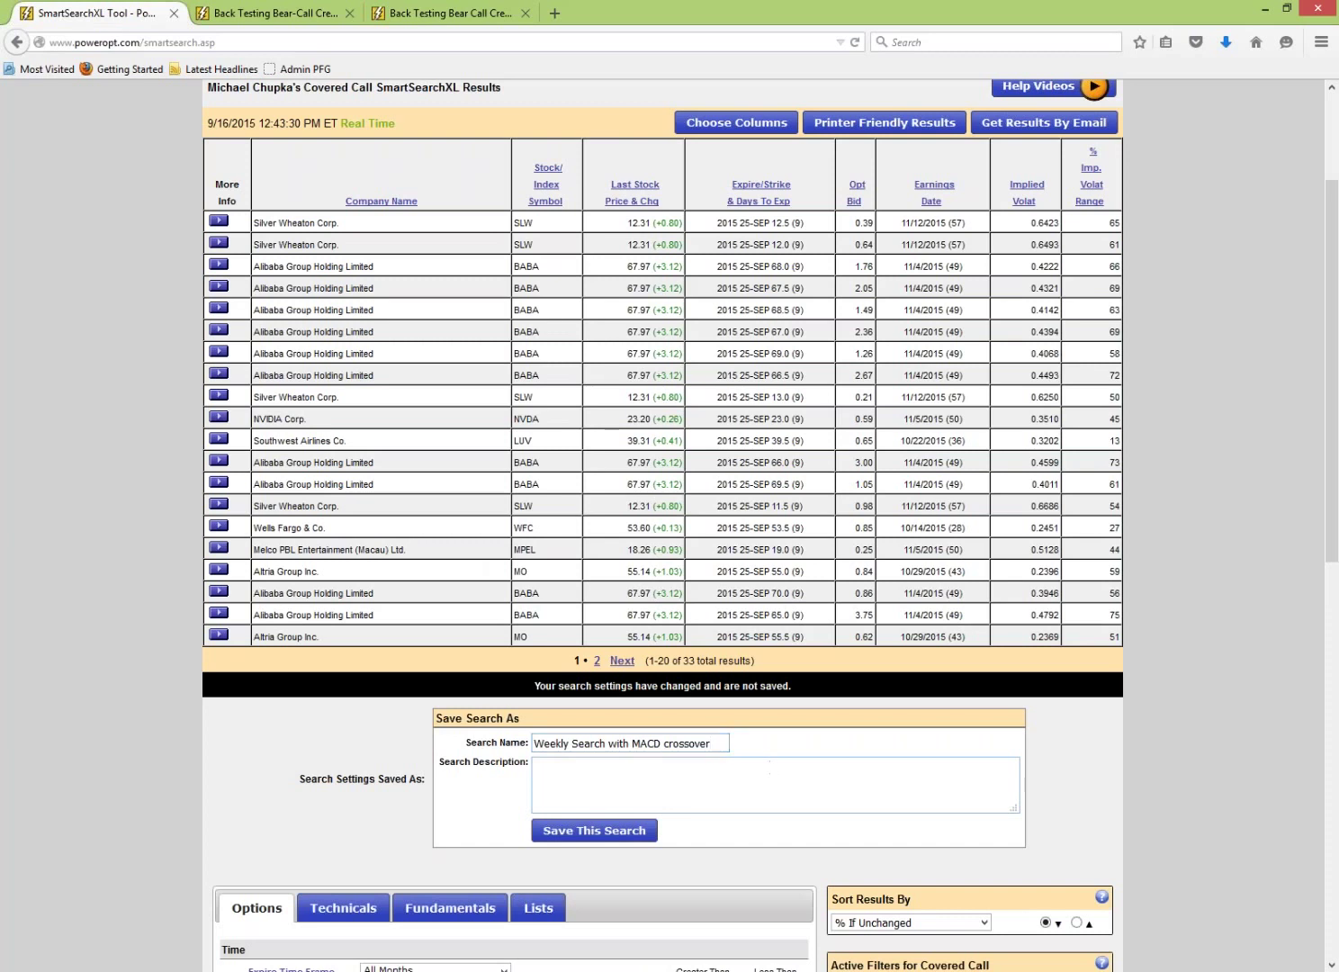
pyautogui.scroll(-4, 739, 699)
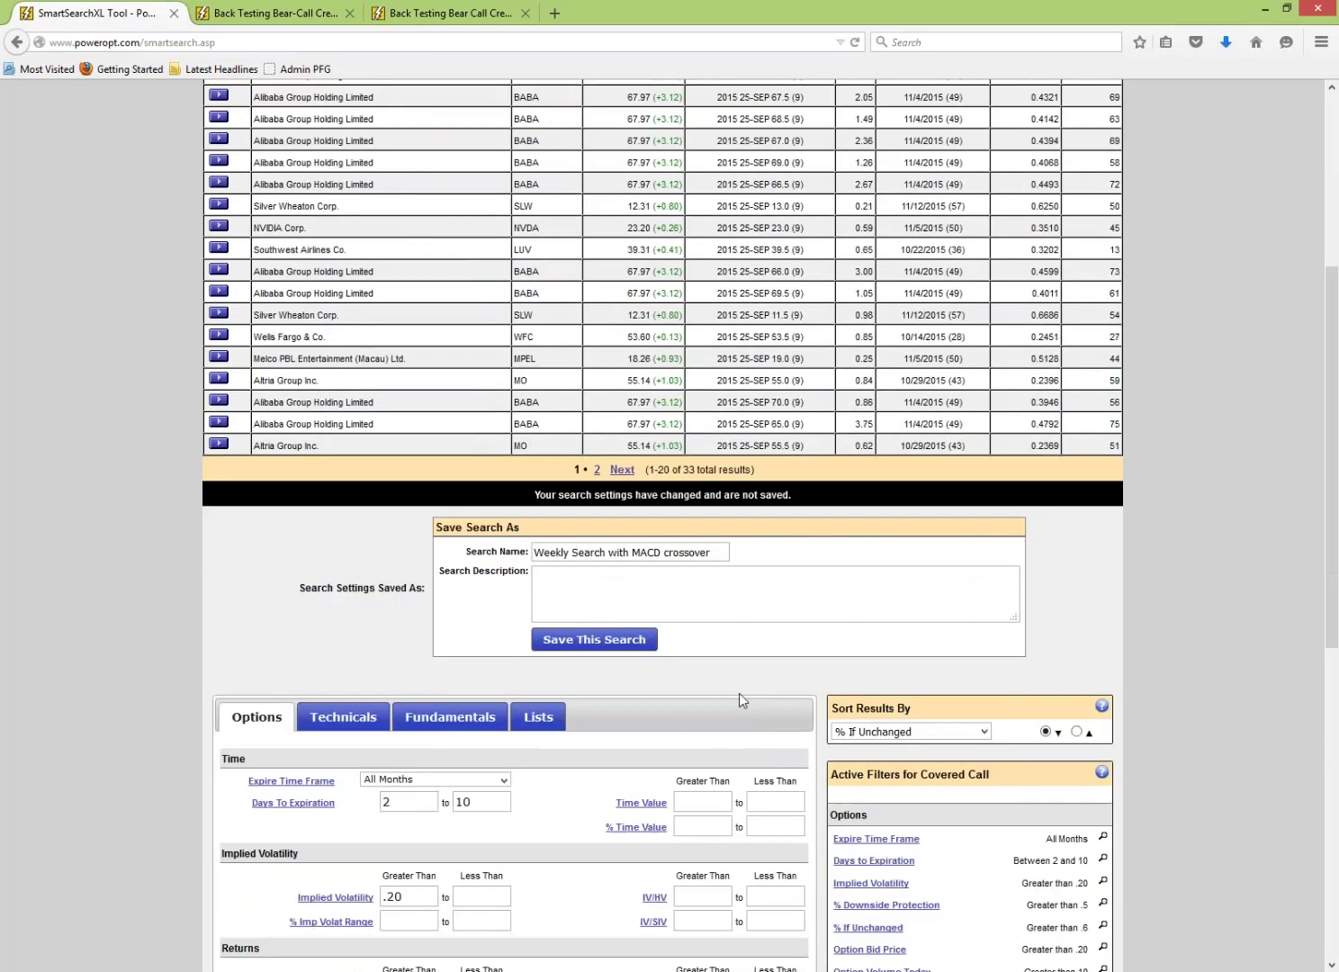
pyautogui.click(635, 640)
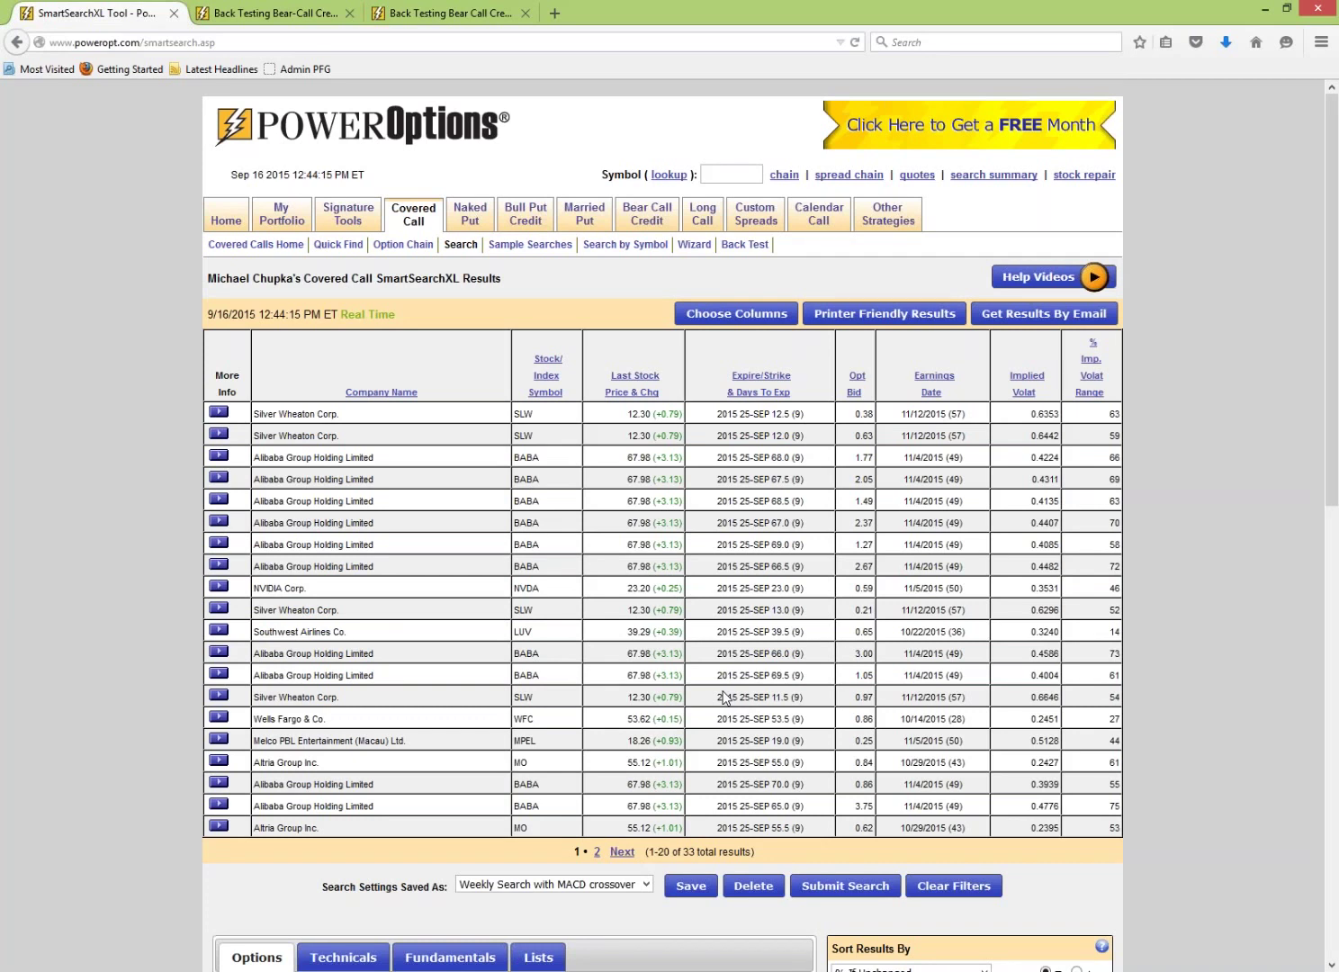
# - Open SmartHistoryXL back testing for the Covered Call strategy and set the search date to April 20, 2015
pyautogui.click(736, 246)
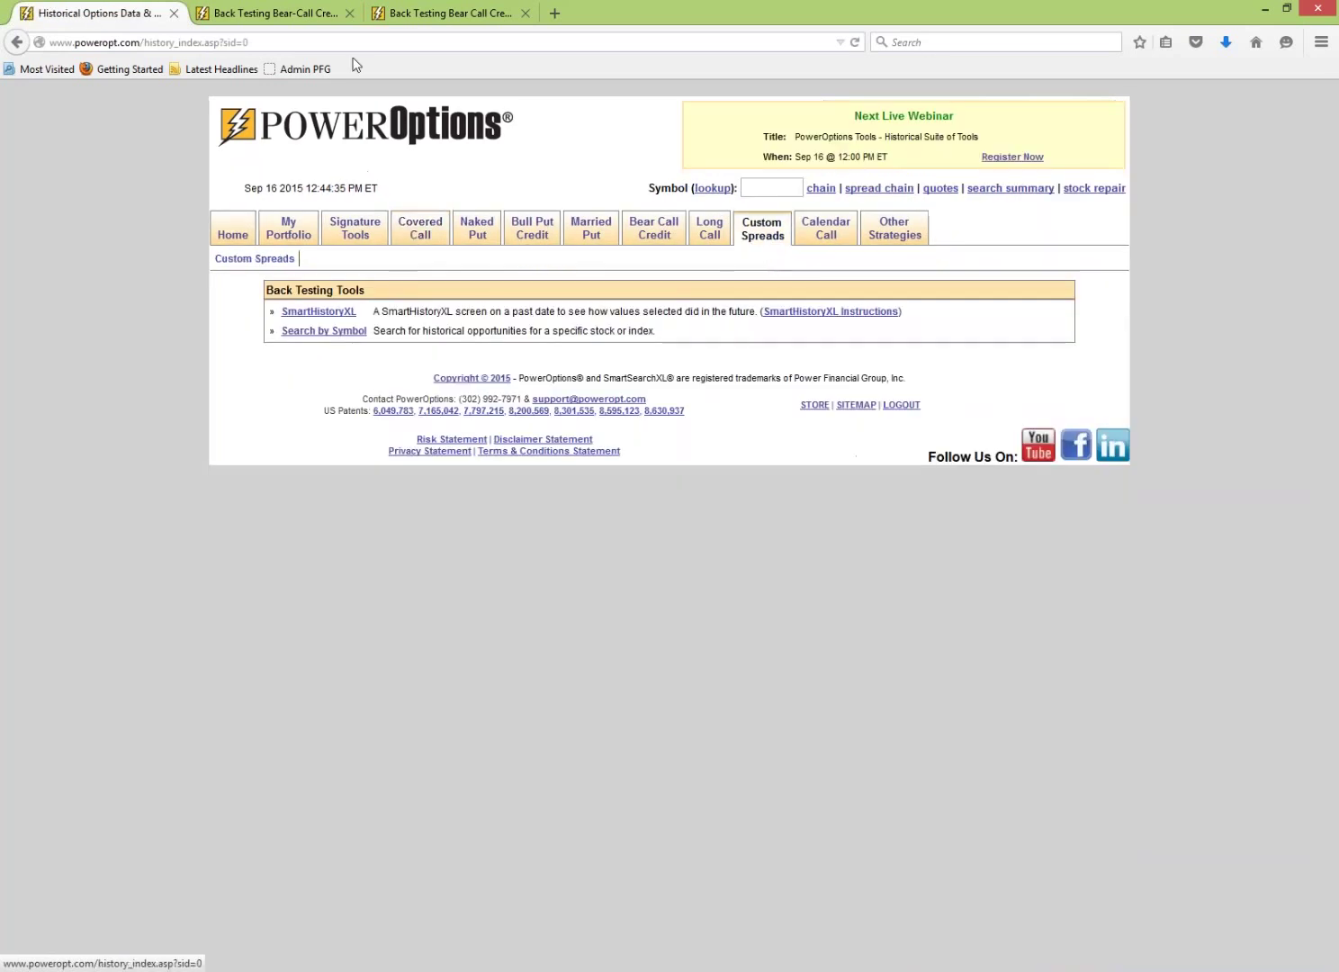
pyautogui.click(338, 315)
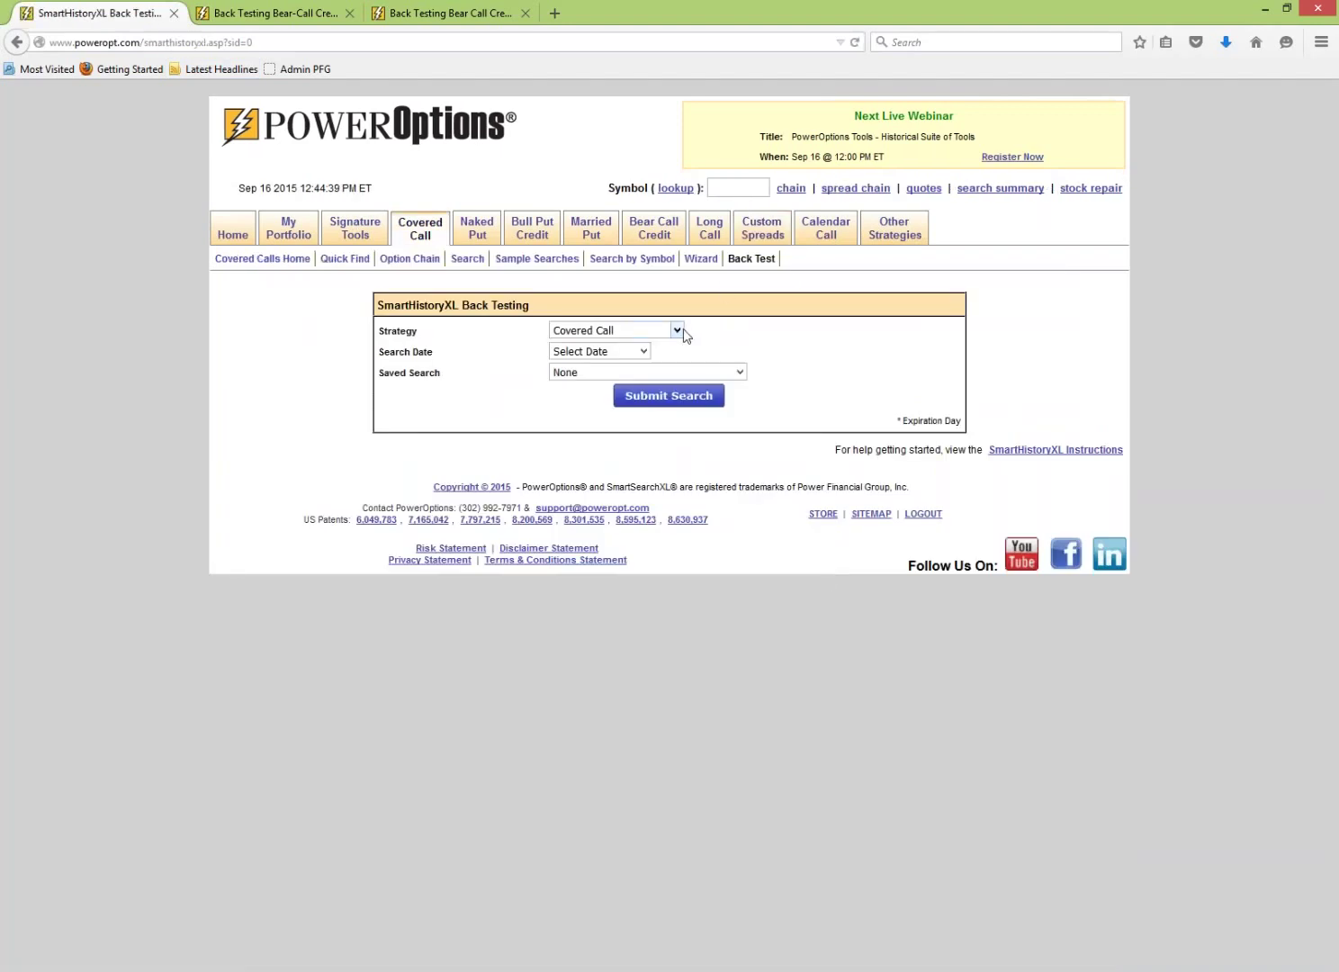
pyautogui.click(644, 351)
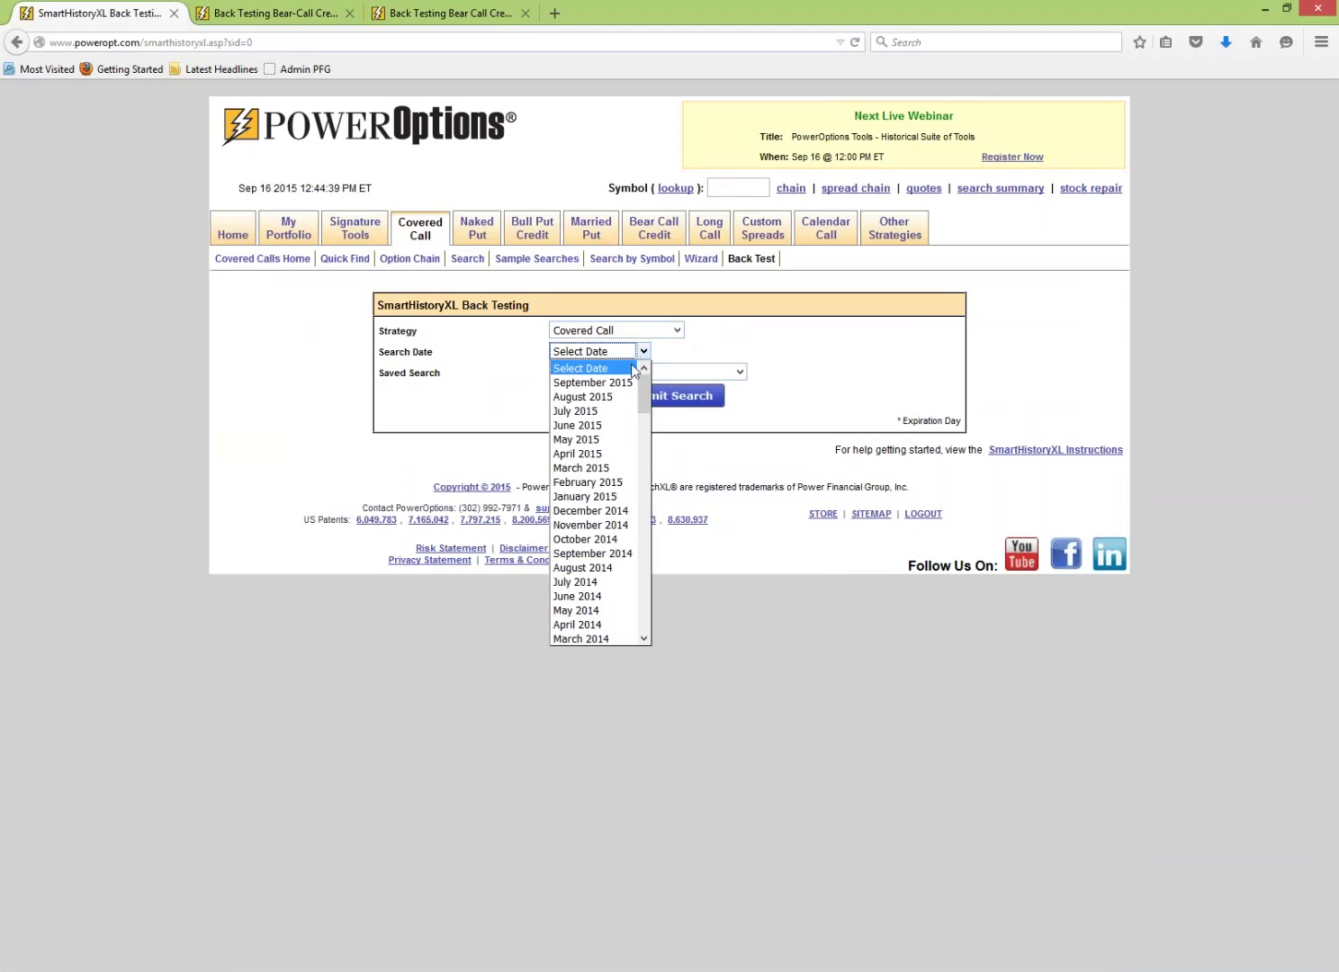
pyautogui.click(607, 455)
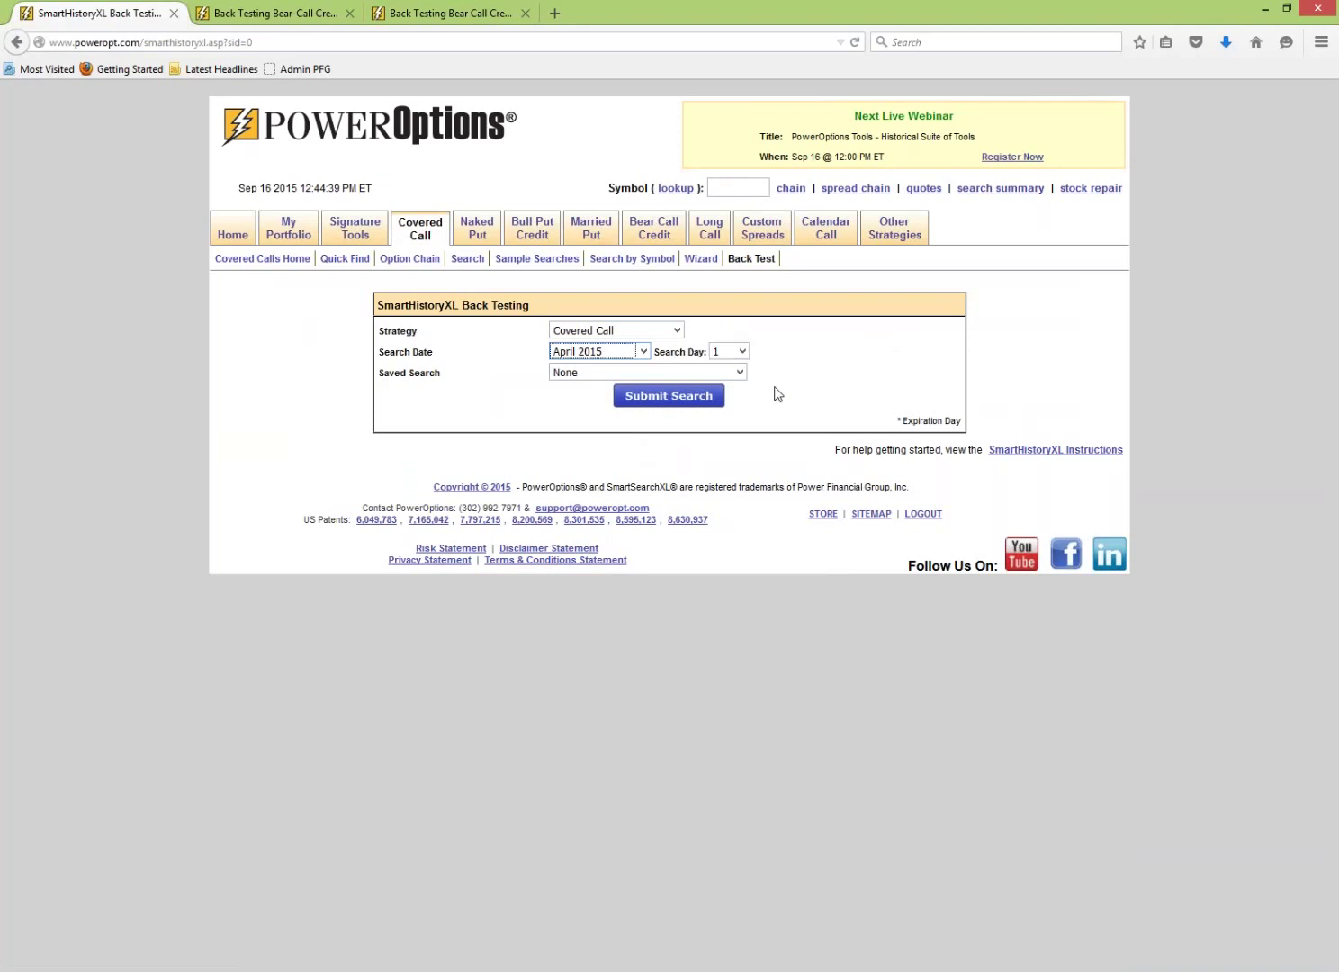
pyautogui.click(741, 352)
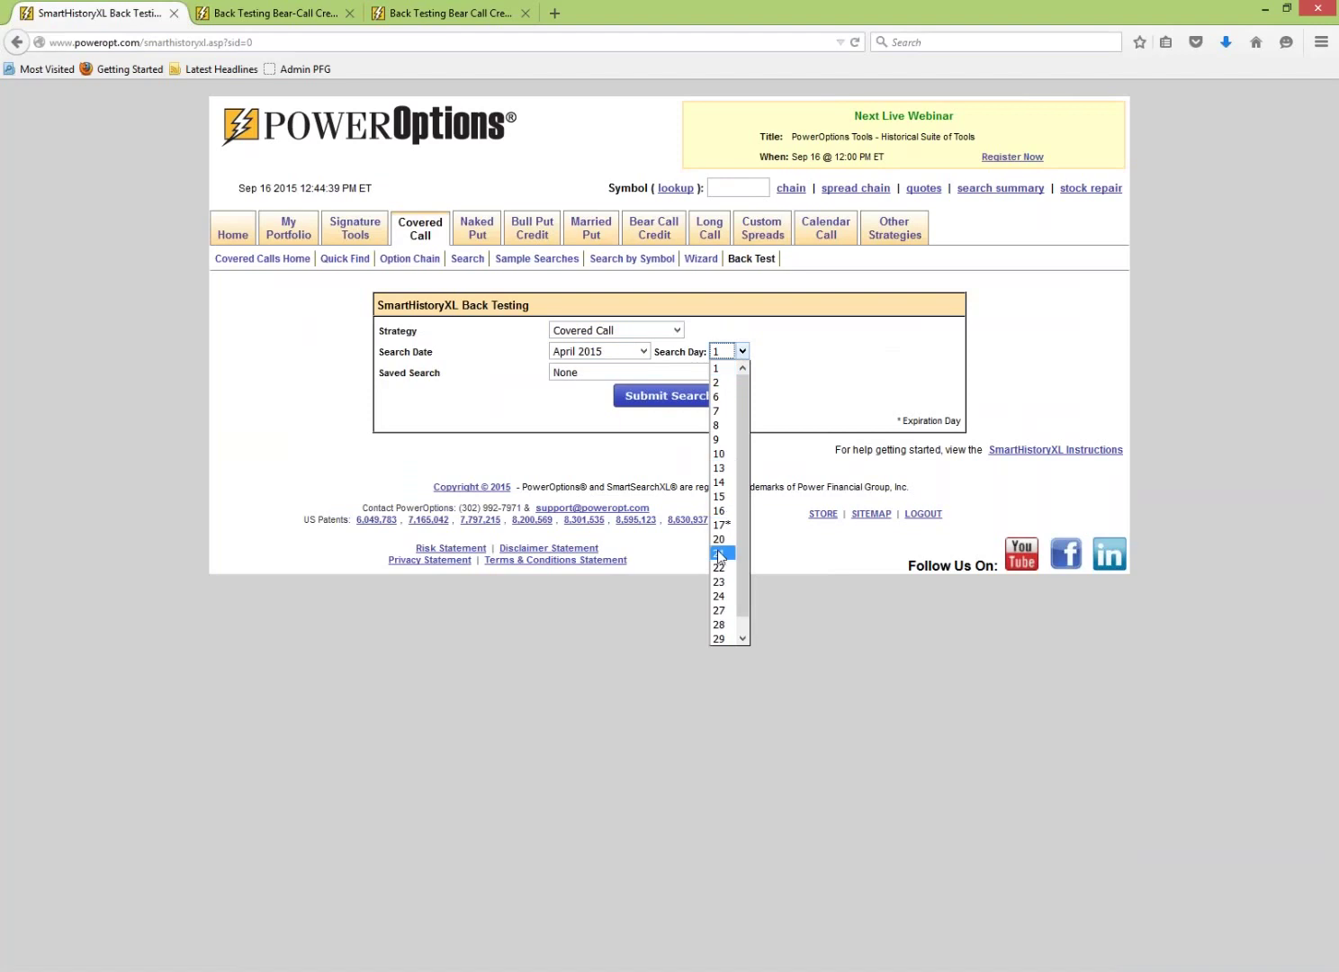
pyautogui.scroll(-1, 721, 643)
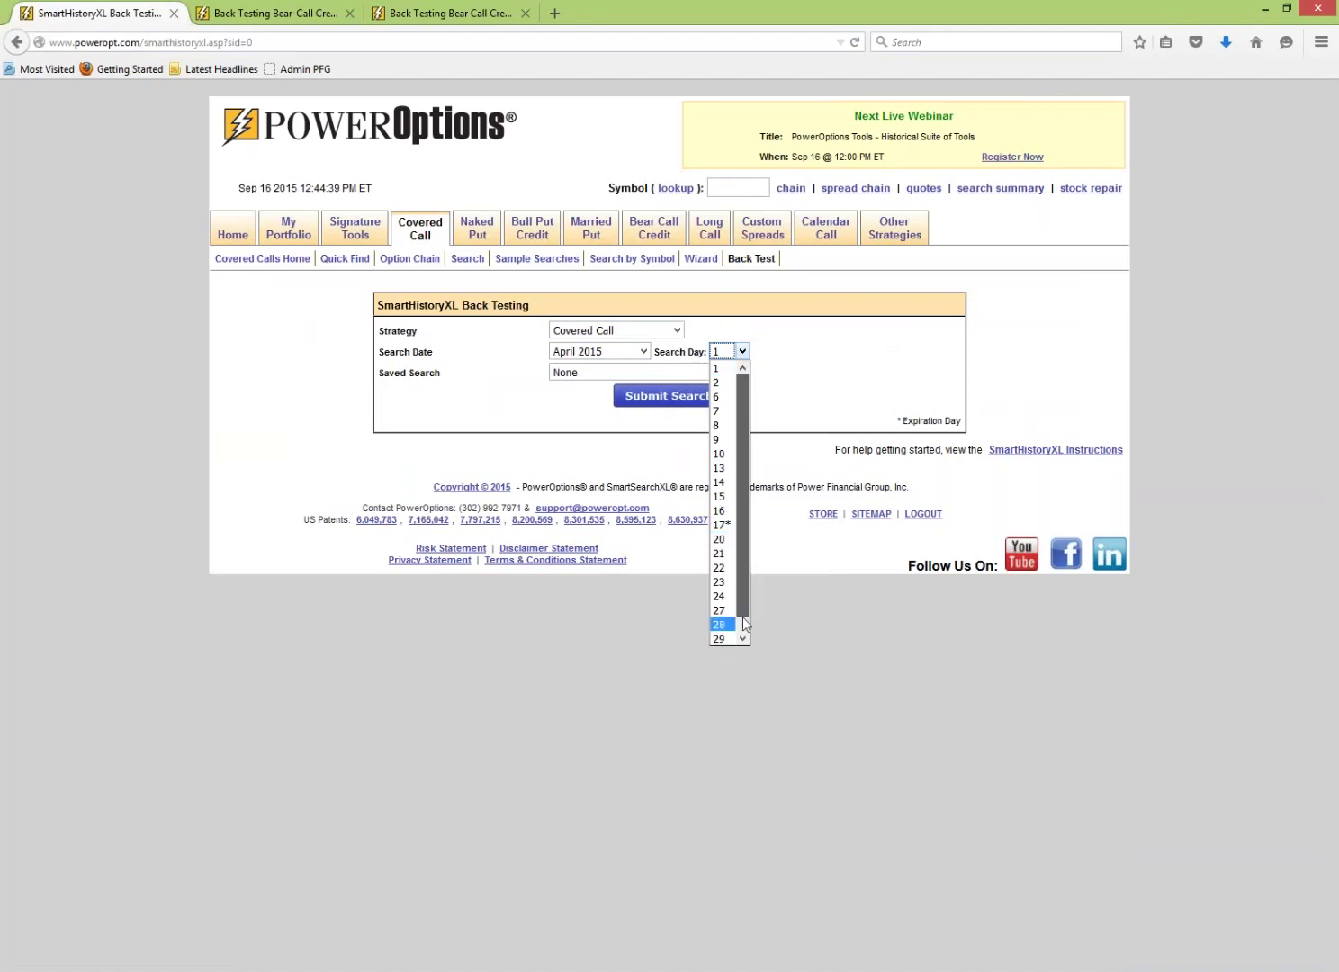
pyautogui.scroll(1, 727, 568)
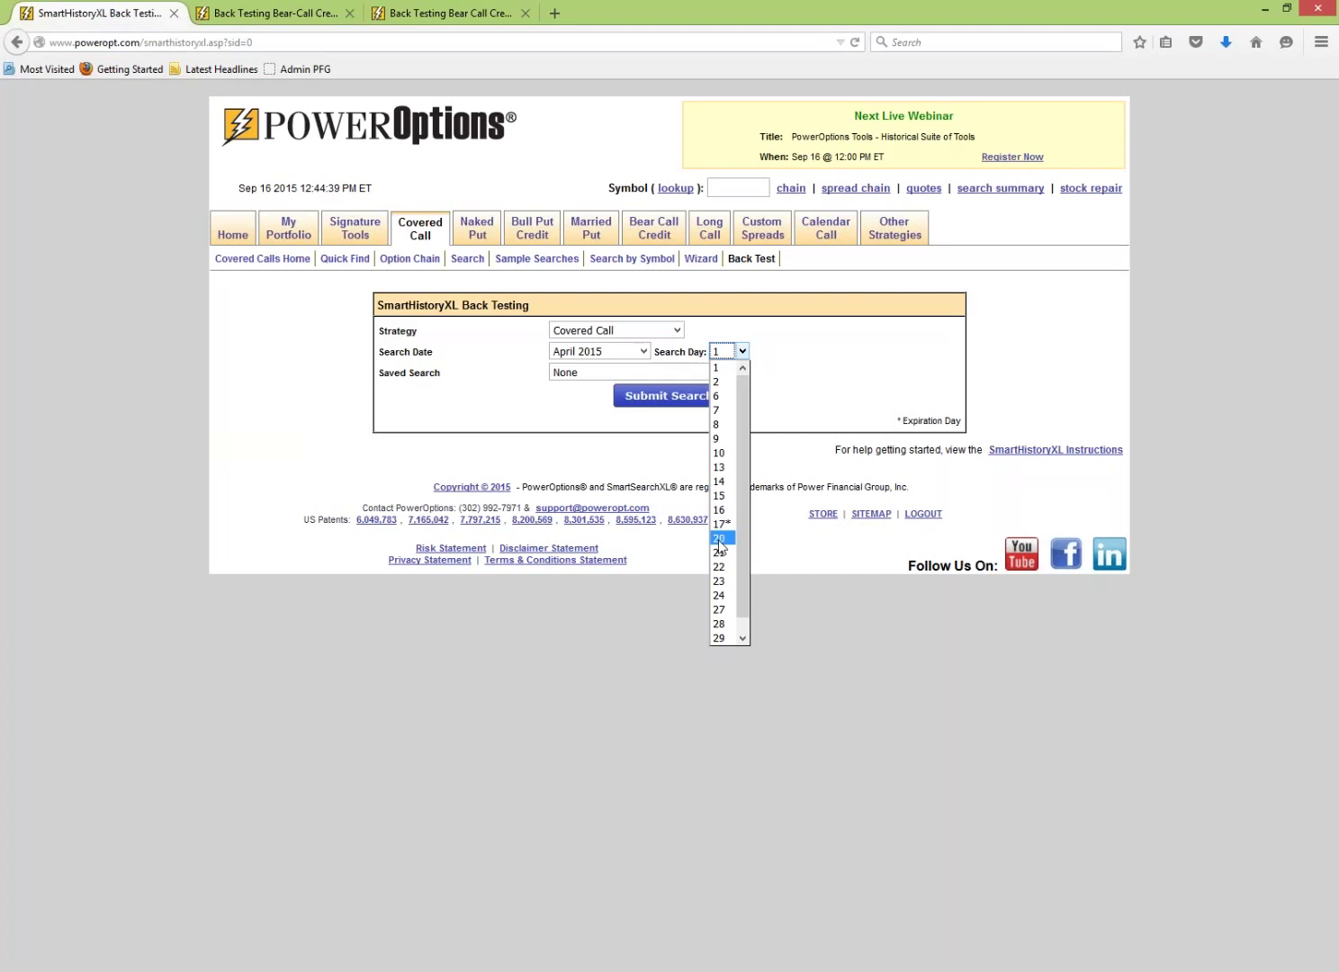
pyautogui.click(719, 538)
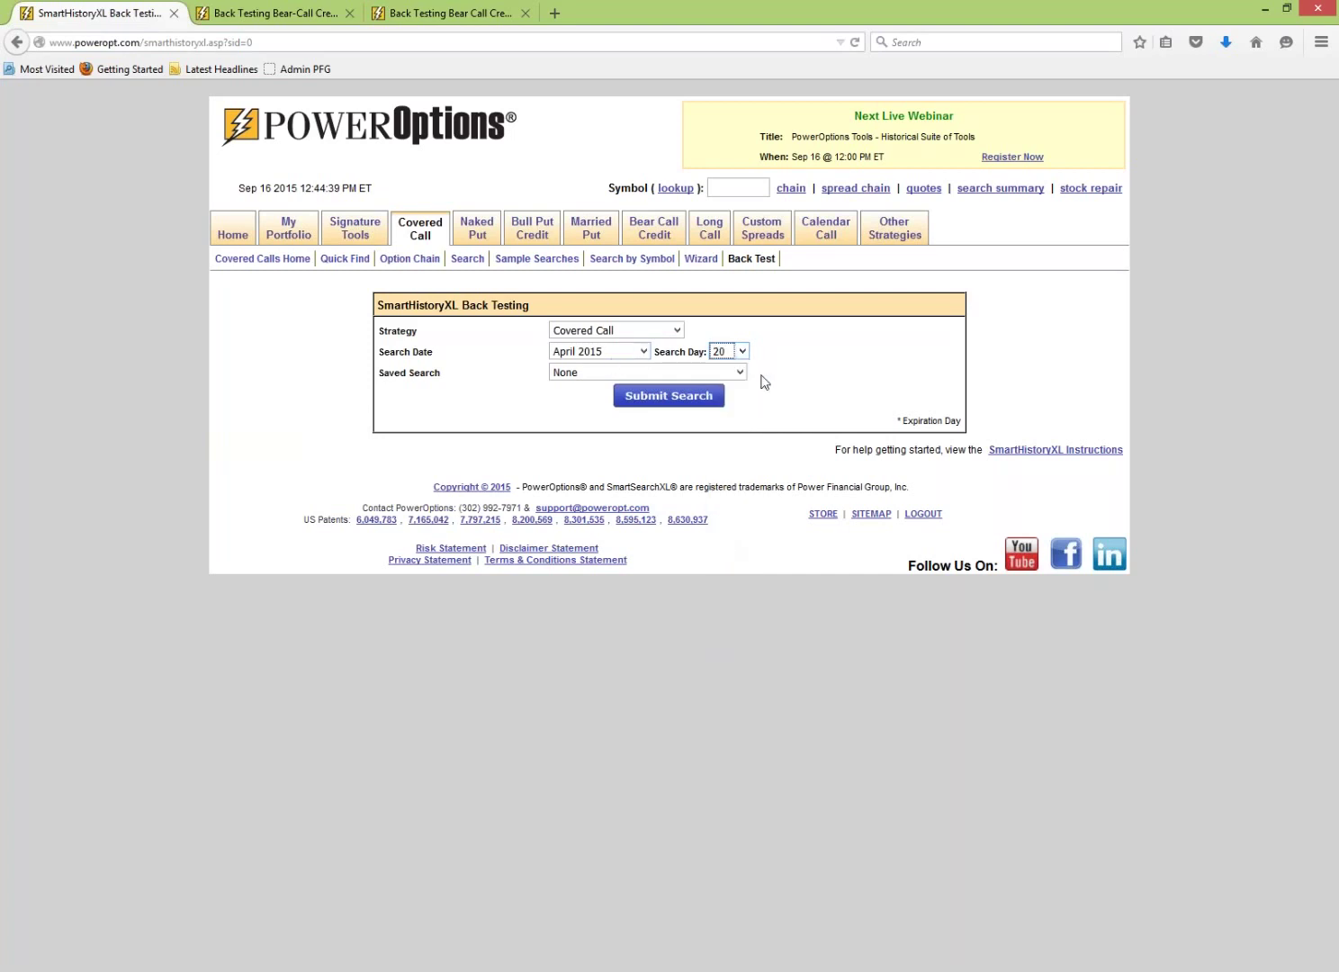
# - Run the back test with the saved search Weekly Search with MACD crossover and review the listed stocks and strikes
pyautogui.moveTo(381, 376); pyautogui.dragTo(452, 382)
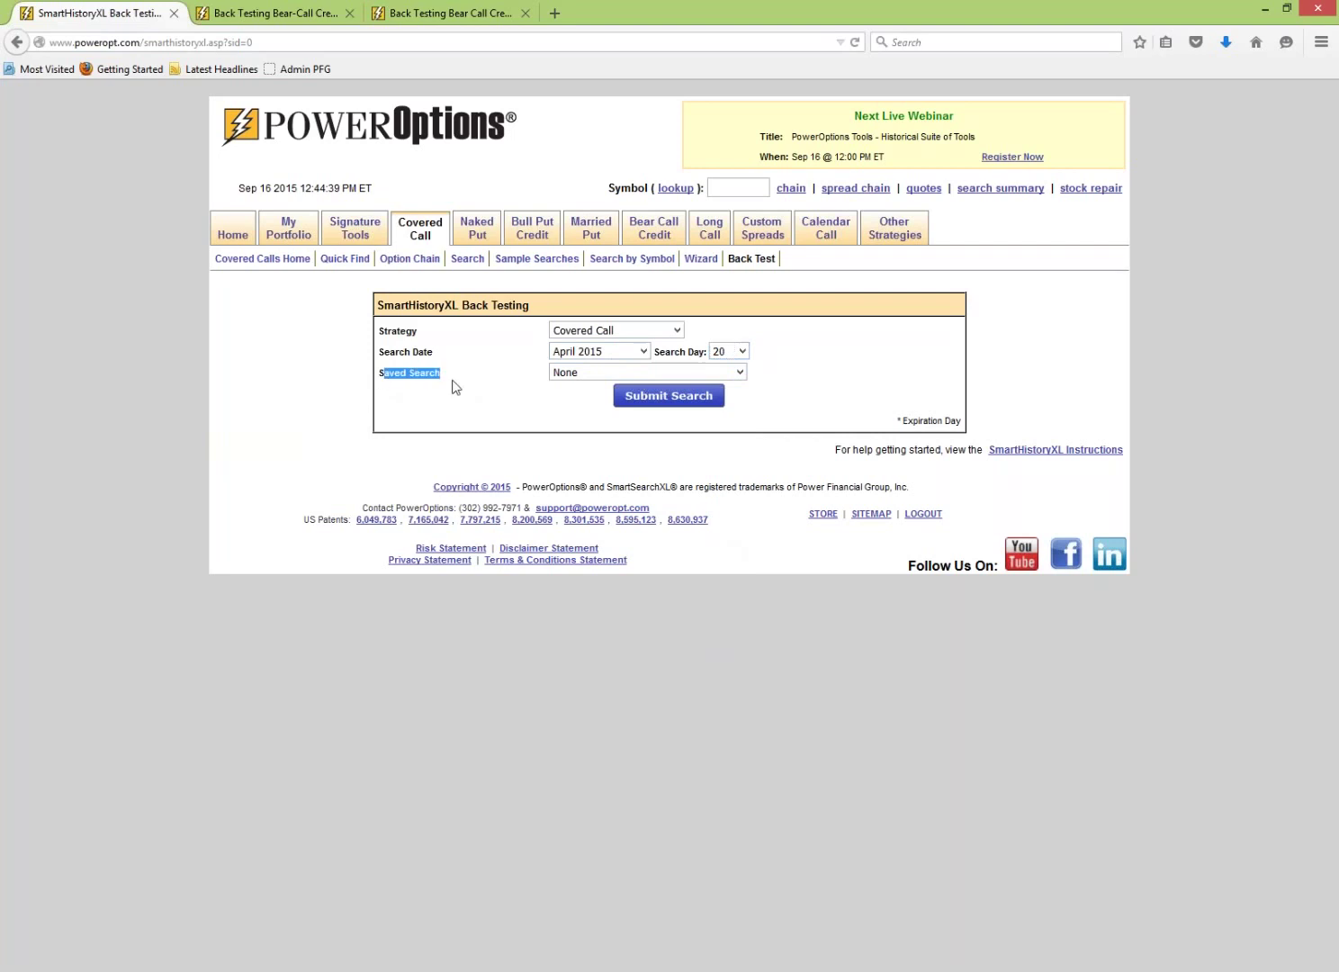
pyautogui.click(490, 388)
pyautogui.click(576, 375)
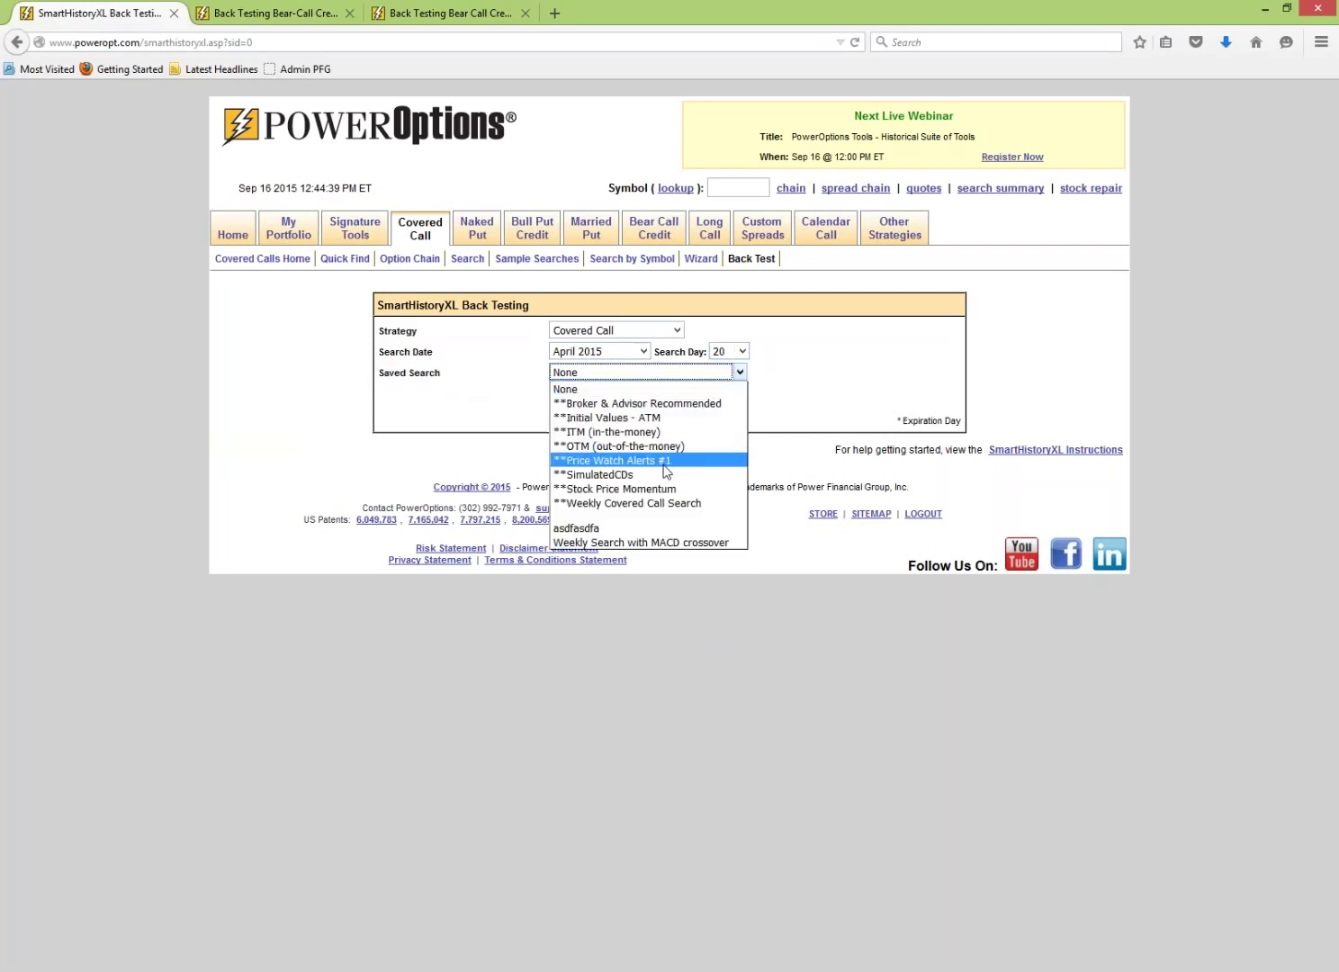
pyautogui.click(682, 542)
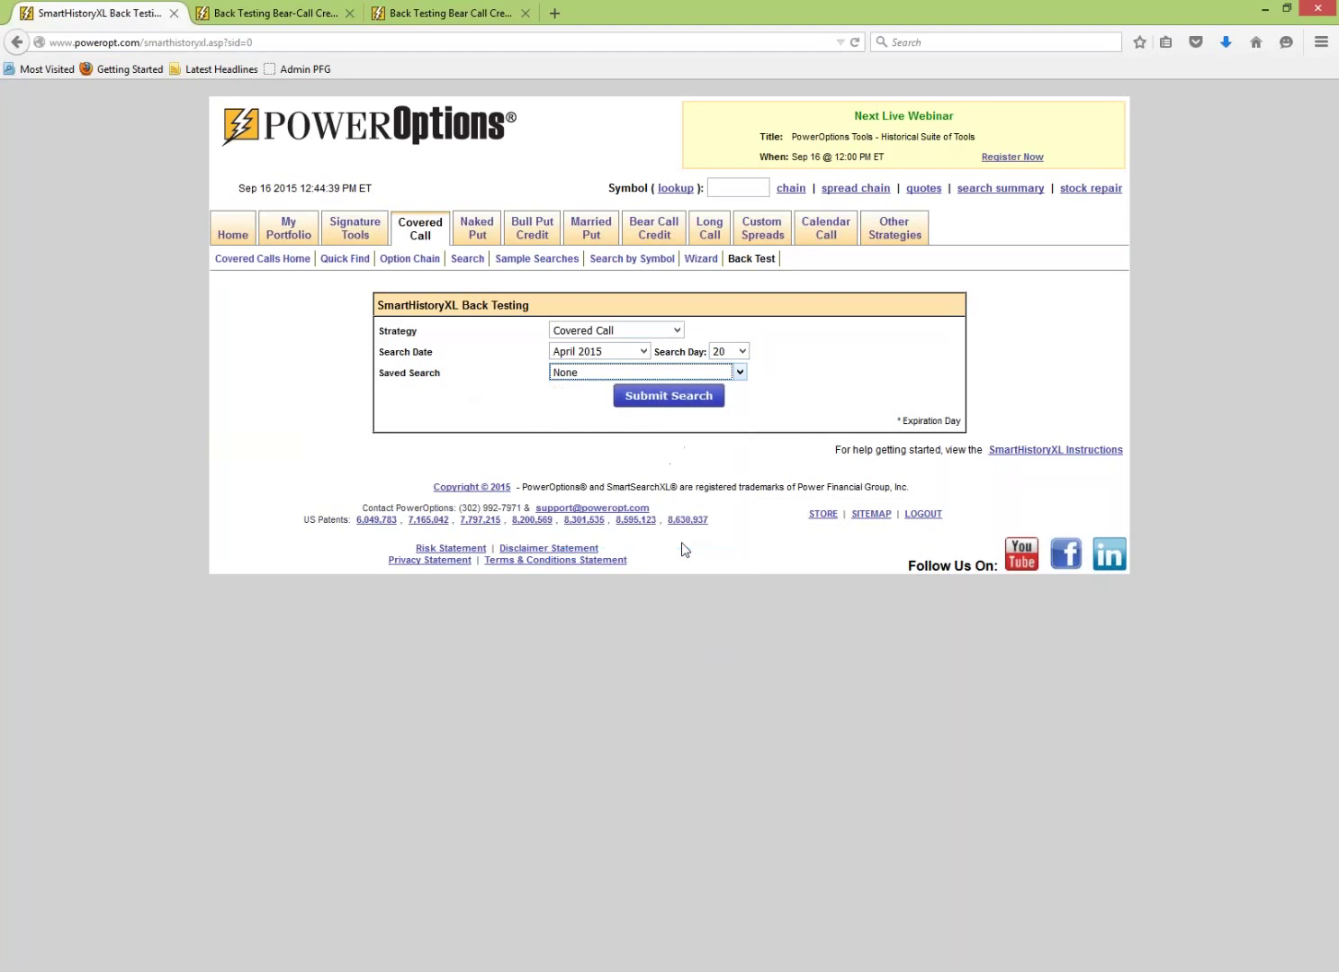
pyautogui.click(669, 397)
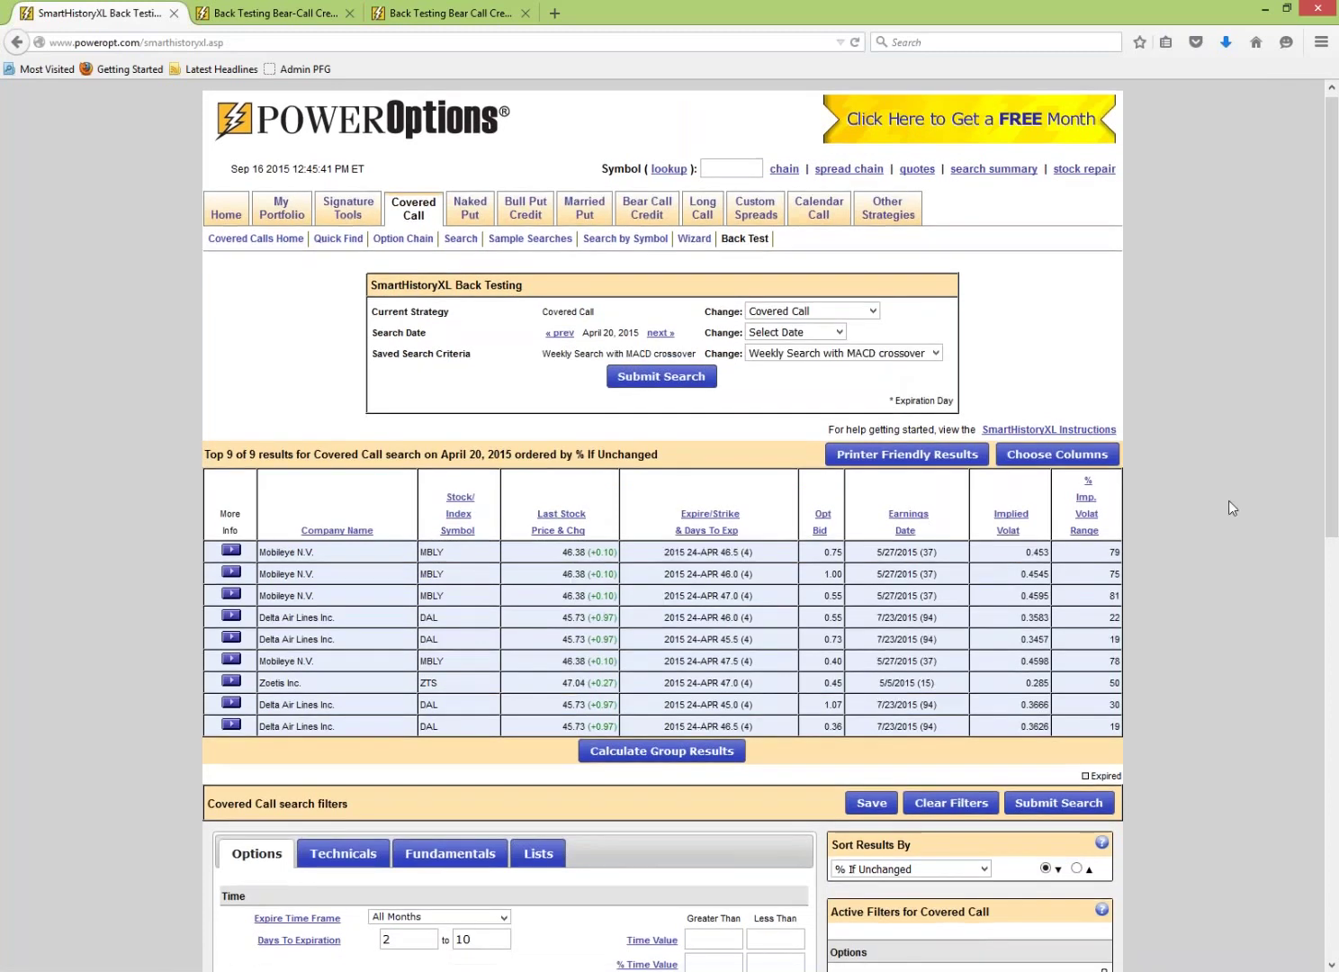
pyautogui.scroll(-4, 1228, 501)
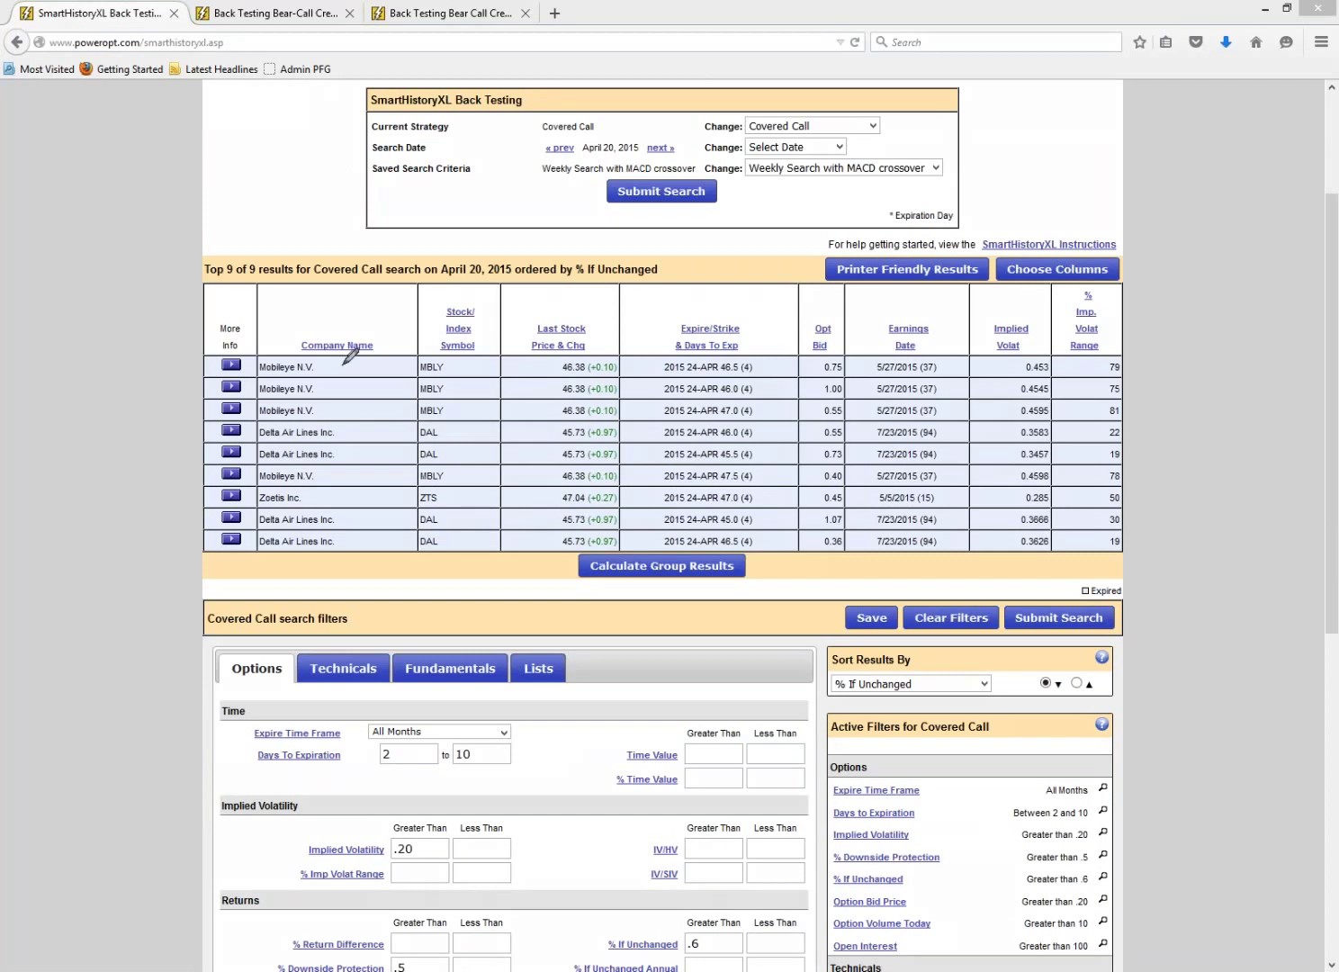
pyautogui.moveTo(343, 365)
pyautogui.mouseDown()
pyautogui.moveTo(369, 382)
pyautogui.moveTo(366, 439)
pyautogui.moveTo(321, 506)
pyautogui.mouseUp()
pyautogui.moveTo(773, 370); pyautogui.dragTo(800, 352)
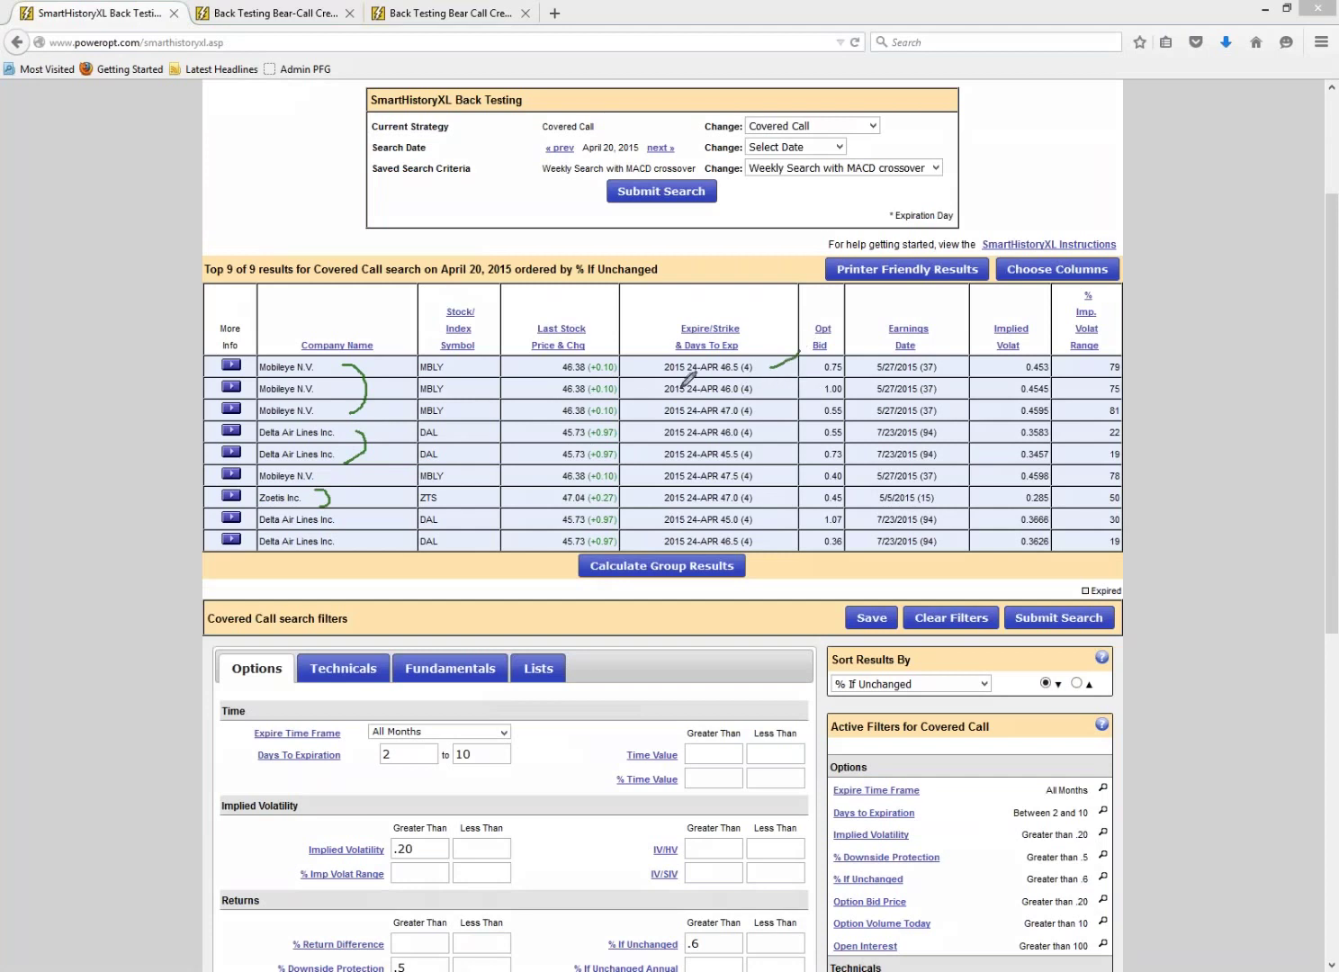
pyautogui.moveTo(760, 384); pyautogui.dragTo(785, 396)
# - Set the % In Money filter to between .5 and 2 and resubmit the historical search
pyautogui.scroll(-5, 1121, 447)
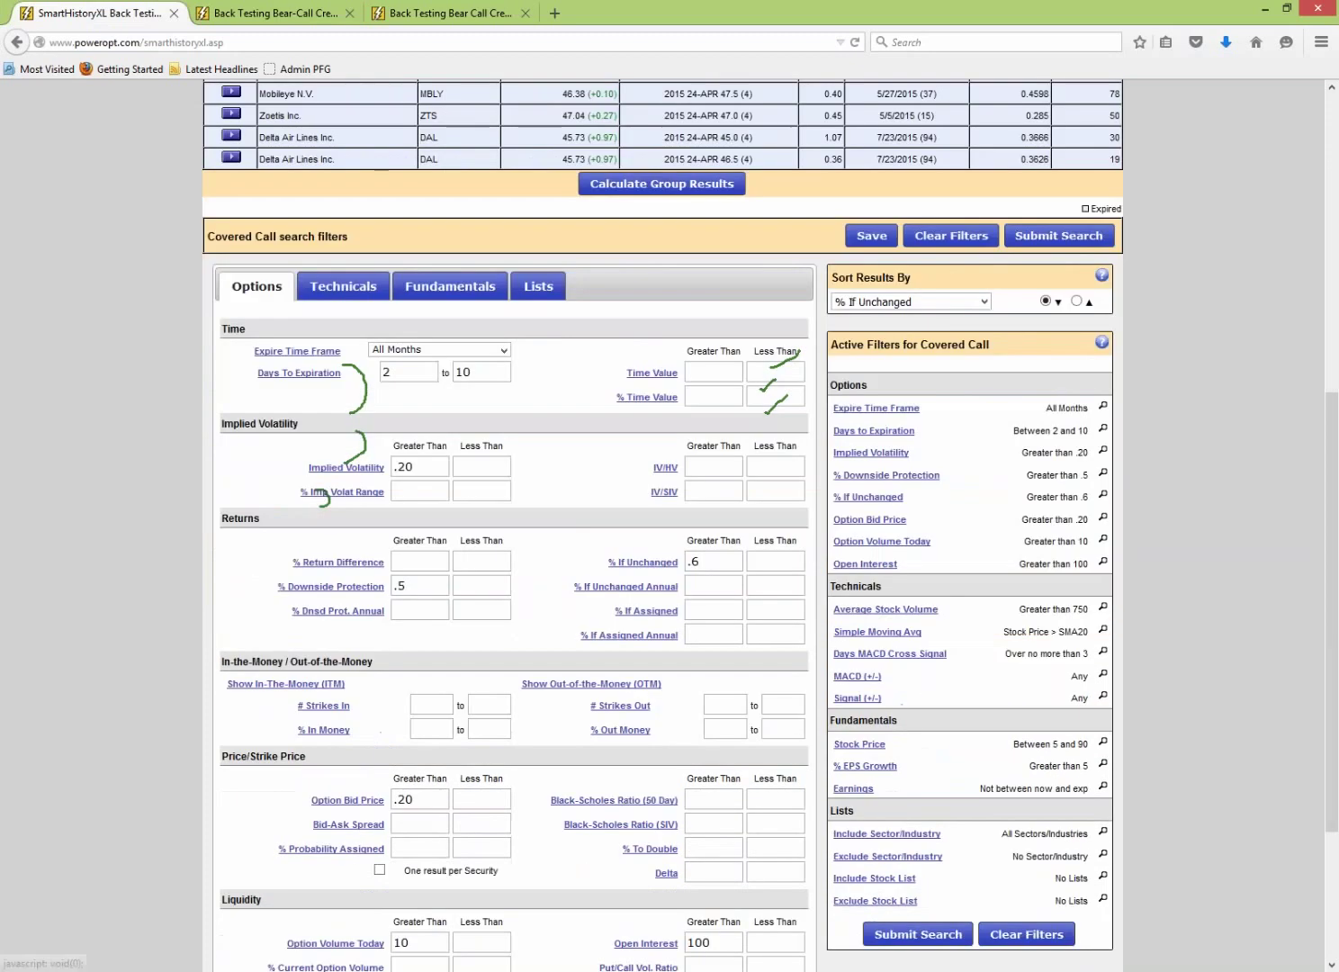
pyautogui.moveTo(878, 632)
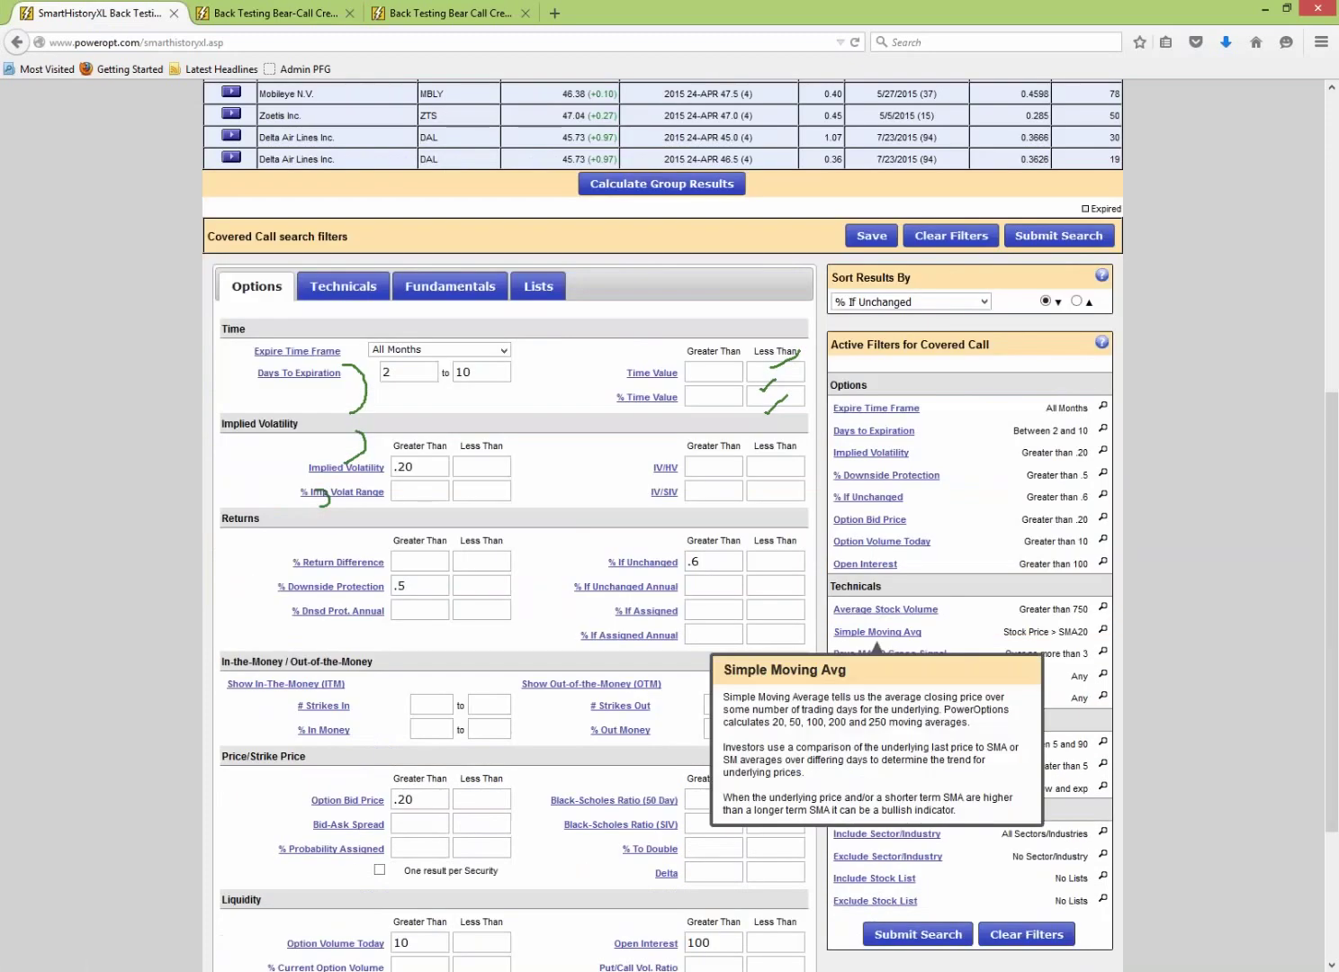
pyautogui.scroll(-2, 540, 630)
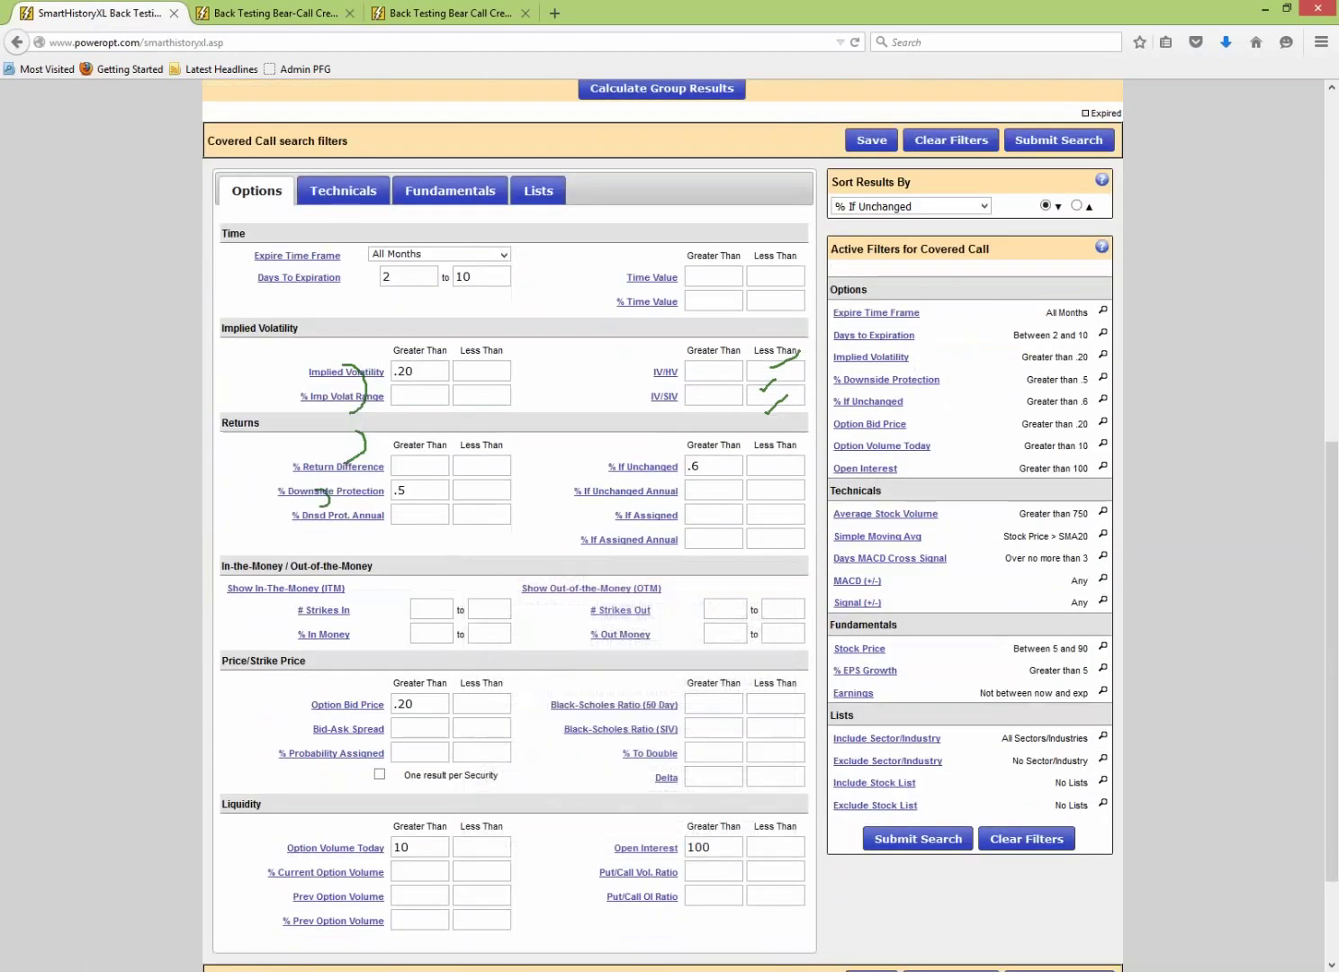
pyautogui.click(425, 635)
pyautogui.write('.5')
pyautogui.press('Tab')
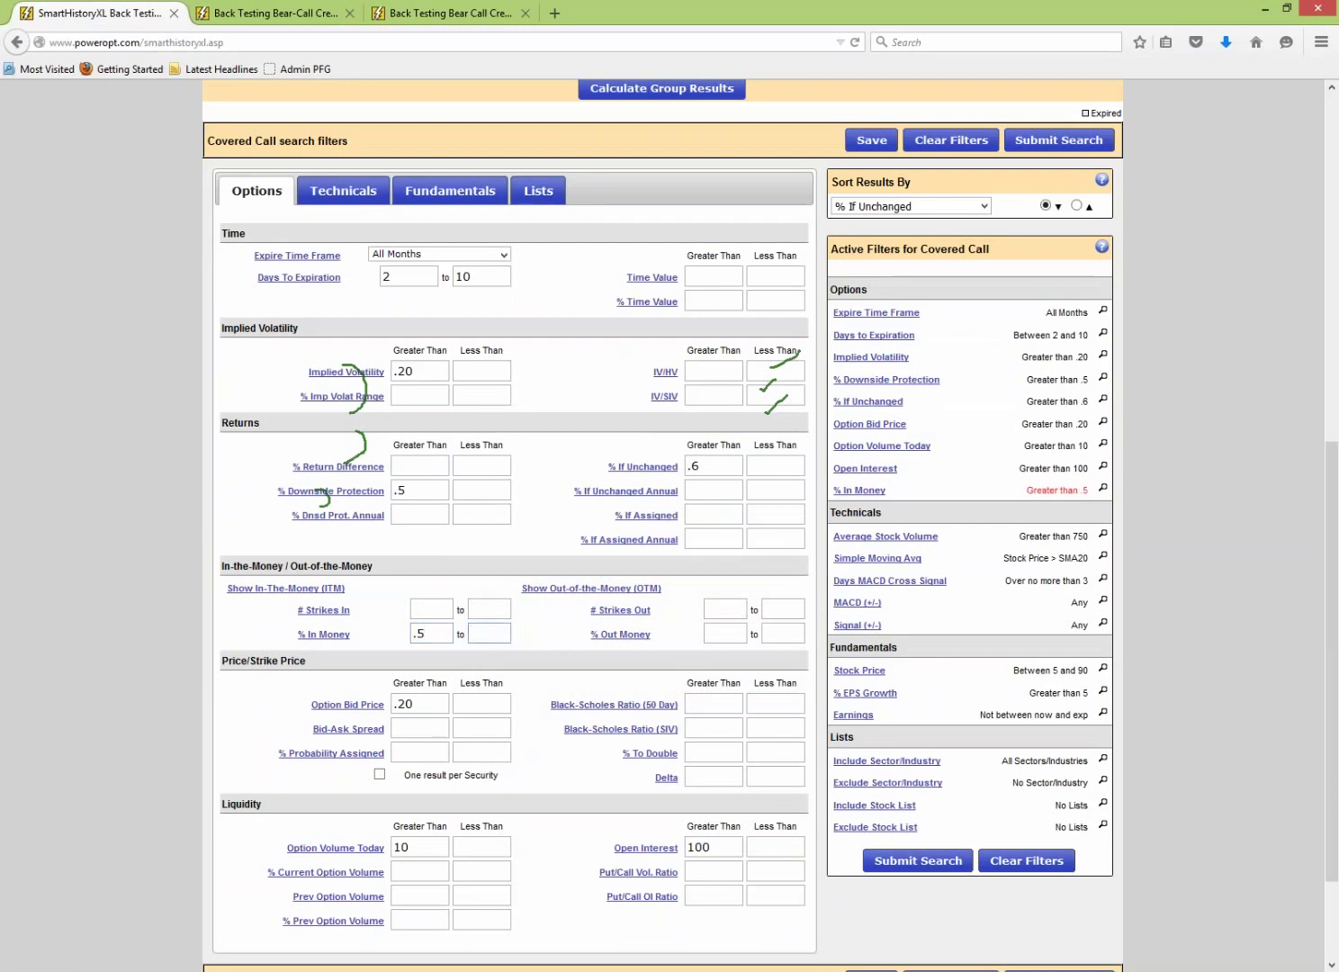
pyautogui.write('2')
pyautogui.click(323, 635)
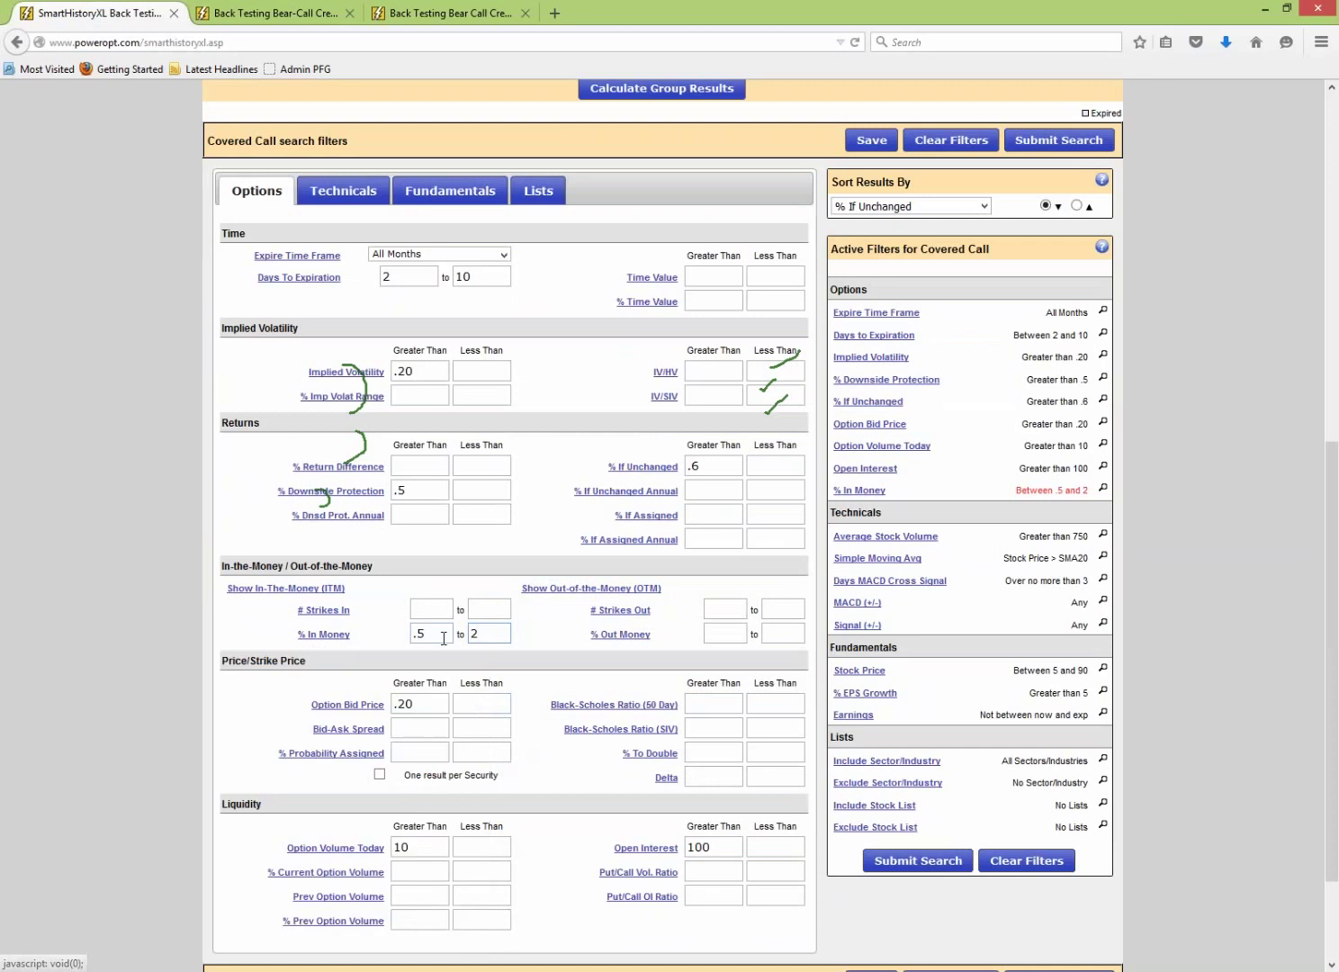
pyautogui.scroll(4, 482, 641)
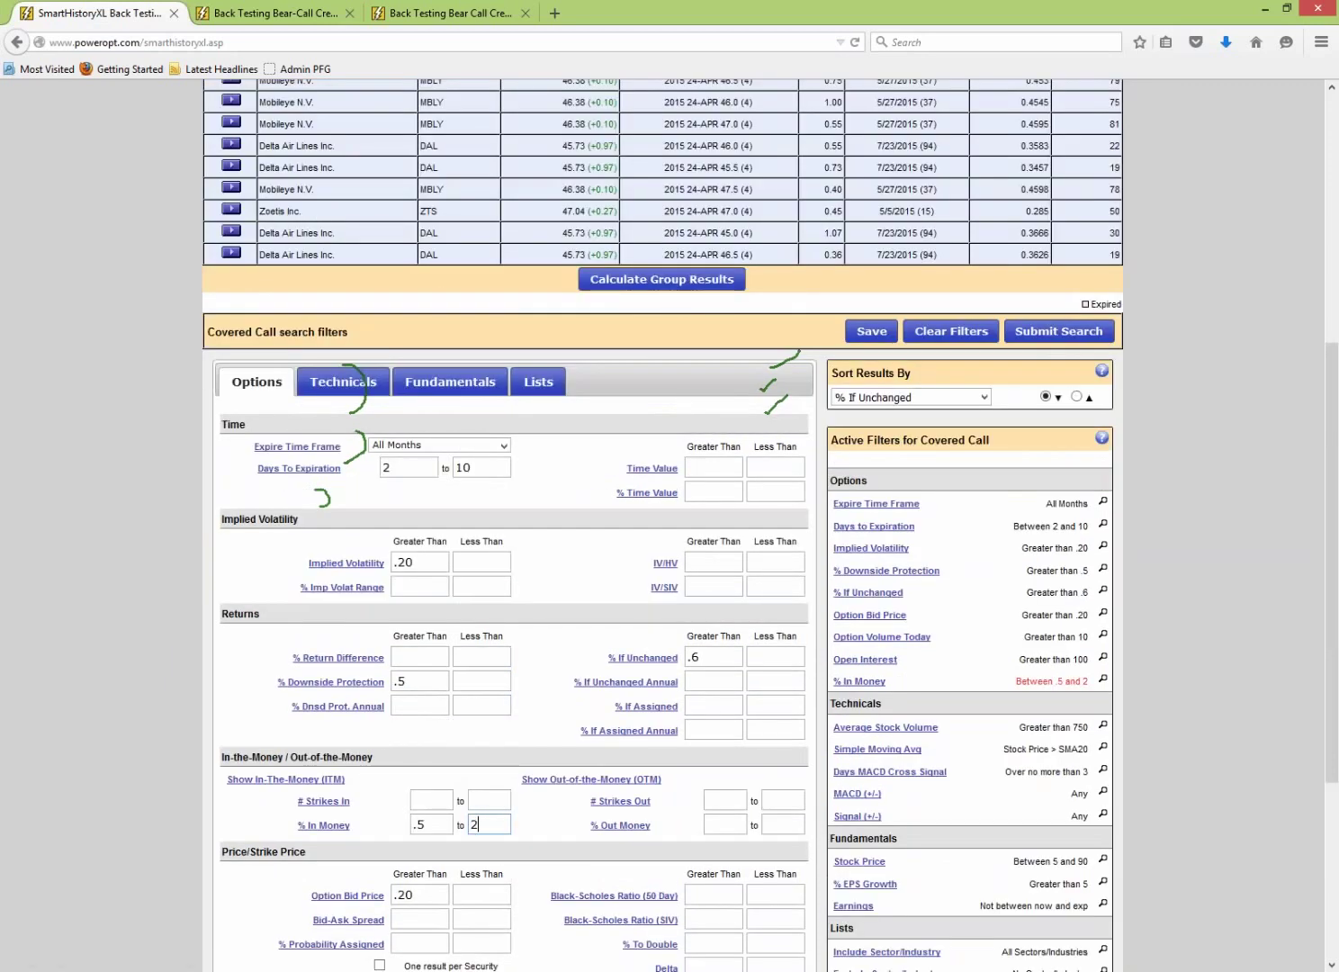
pyautogui.scroll(-4, 1189, 965)
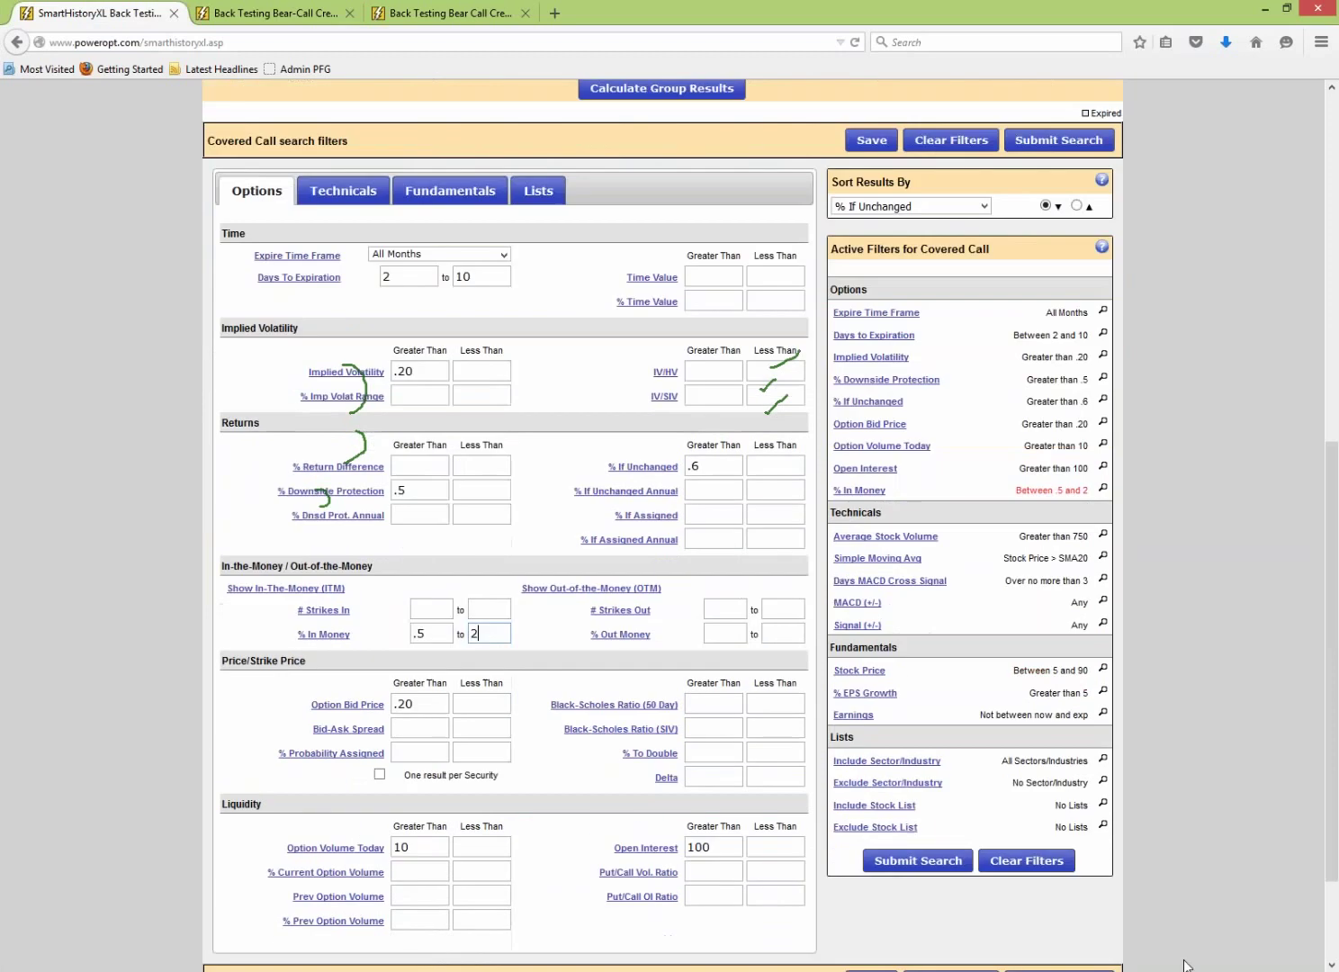
pyautogui.click(936, 862)
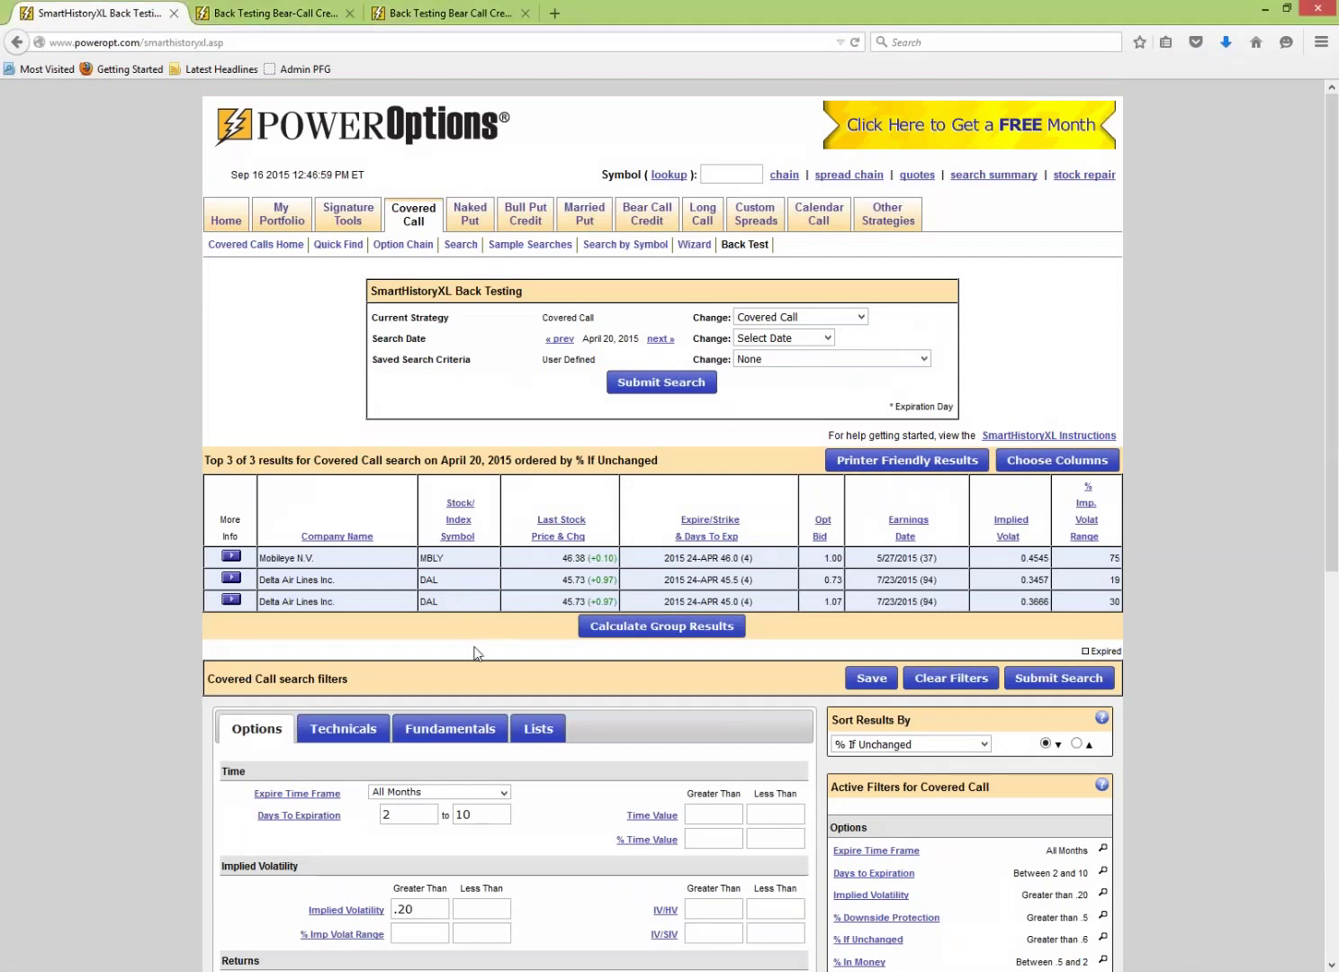
# - Lower the % In Money minimum to .1, resubmit the search and review the covered call results
pyautogui.scroll(-1, 476, 651)
pyautogui.scroll(-6, 477, 654)
pyautogui.click(438, 791)
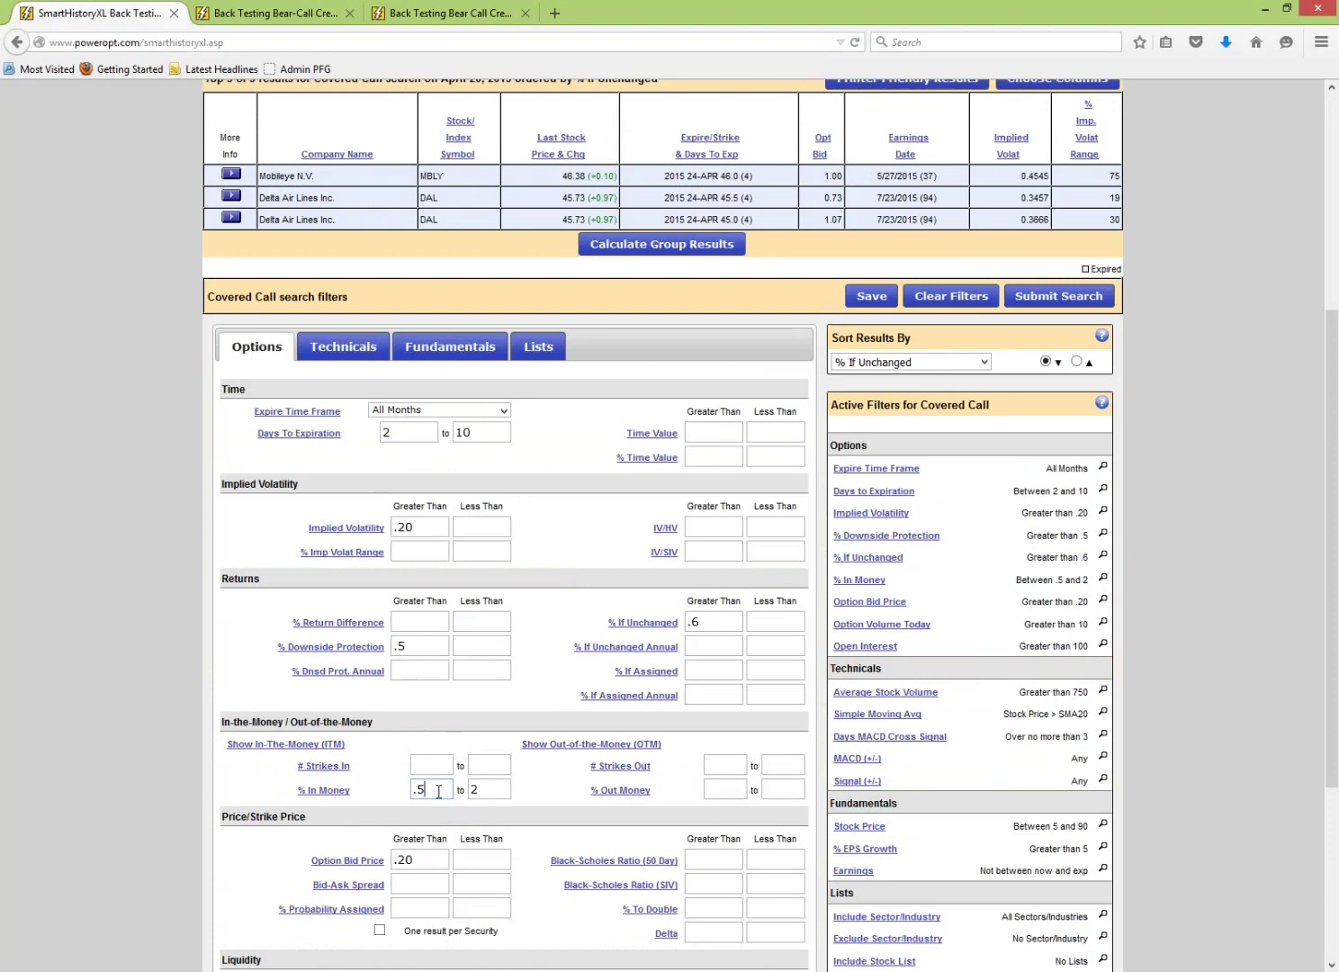
pyautogui.press('BackSpace')
pyautogui.write('1')
pyautogui.click(1055, 297)
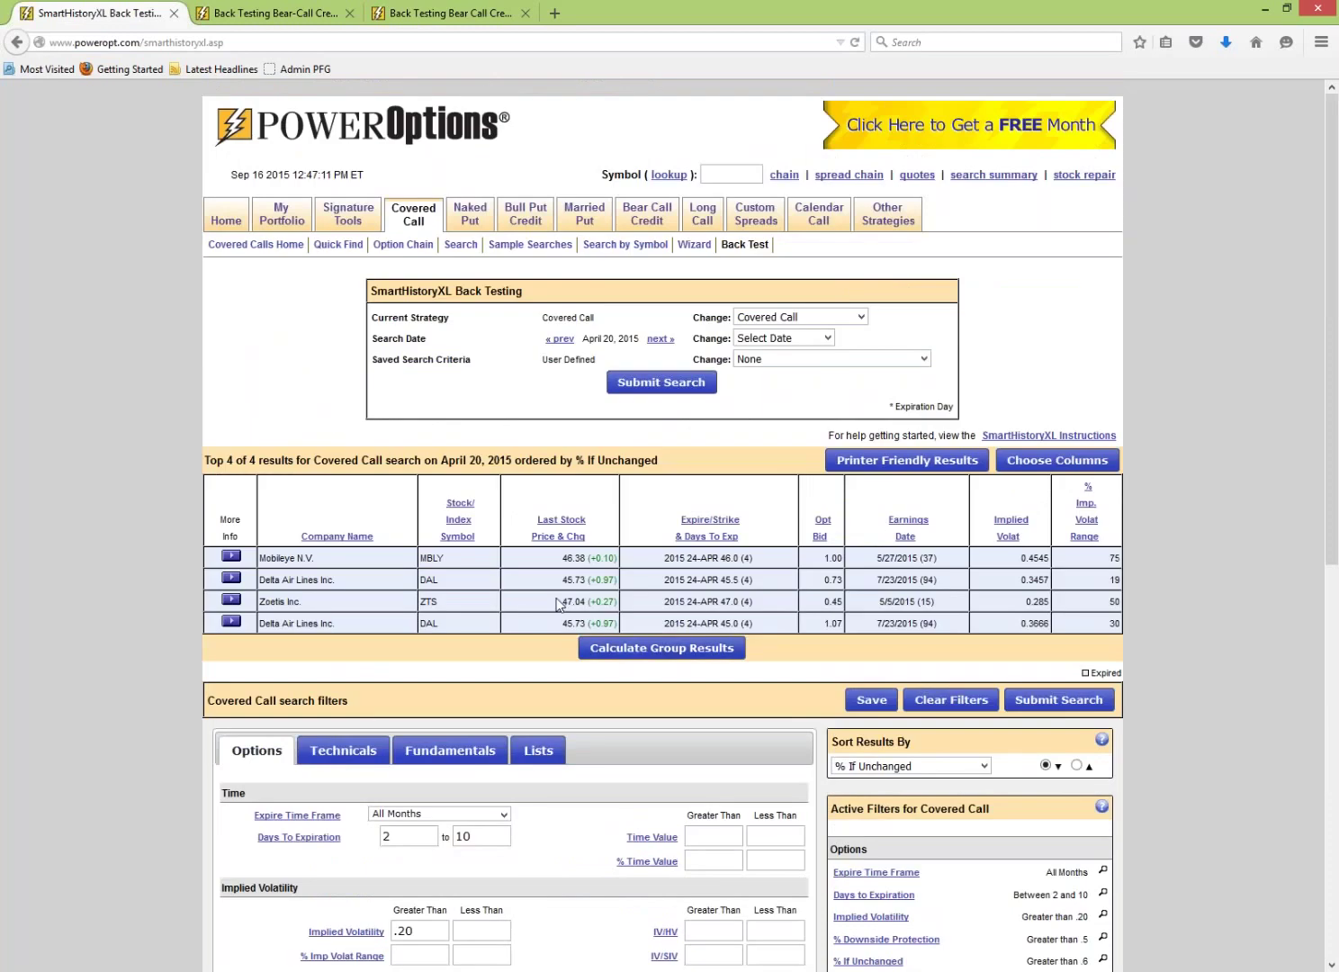
pyautogui.scroll(-1, 558, 608)
pyautogui.scroll(-2, 558, 607)
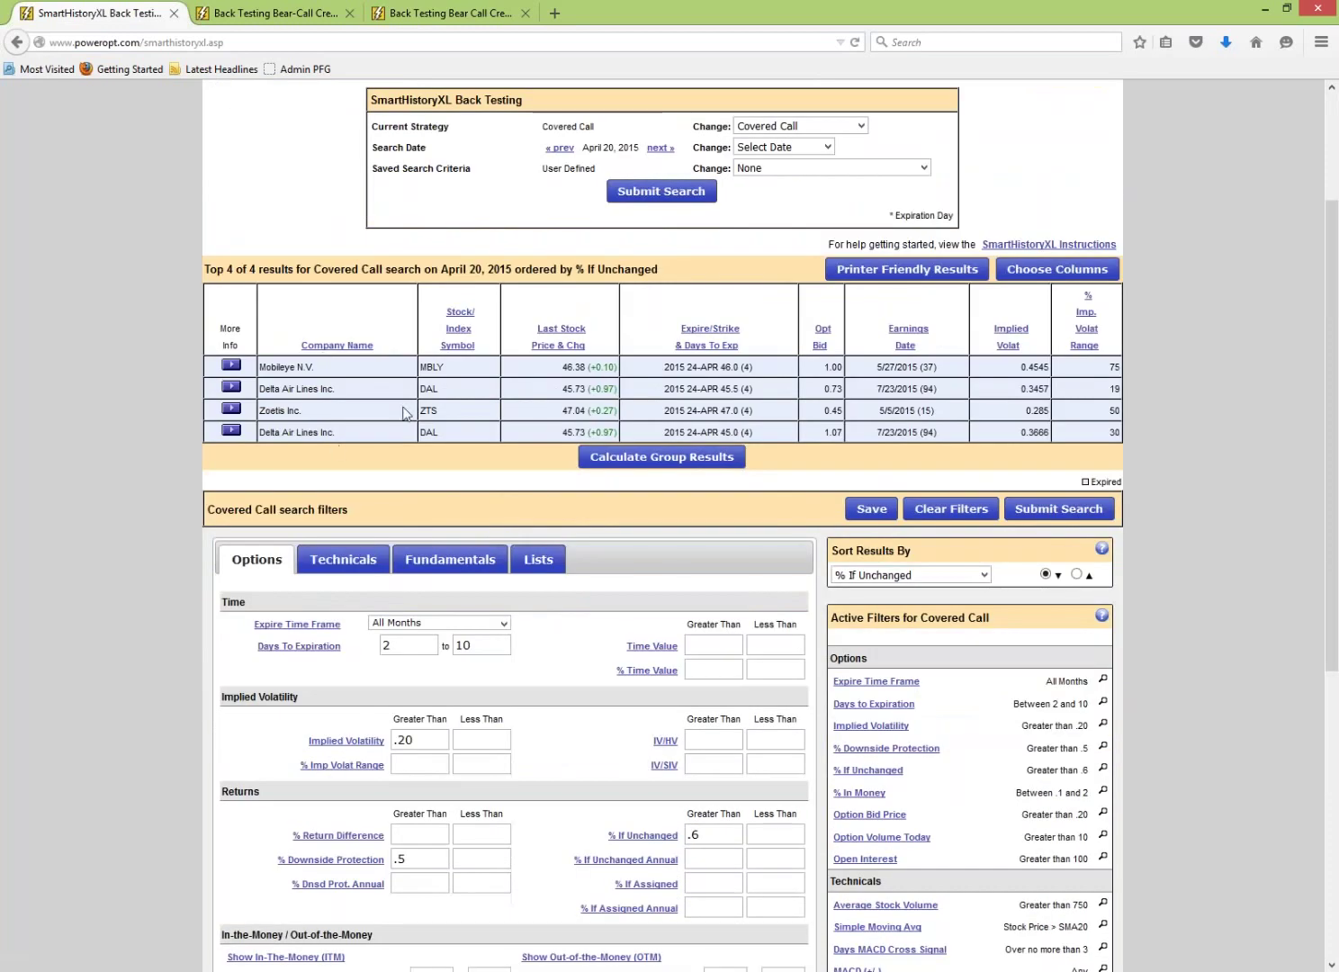
pyautogui.scroll(-1, 460, 431)
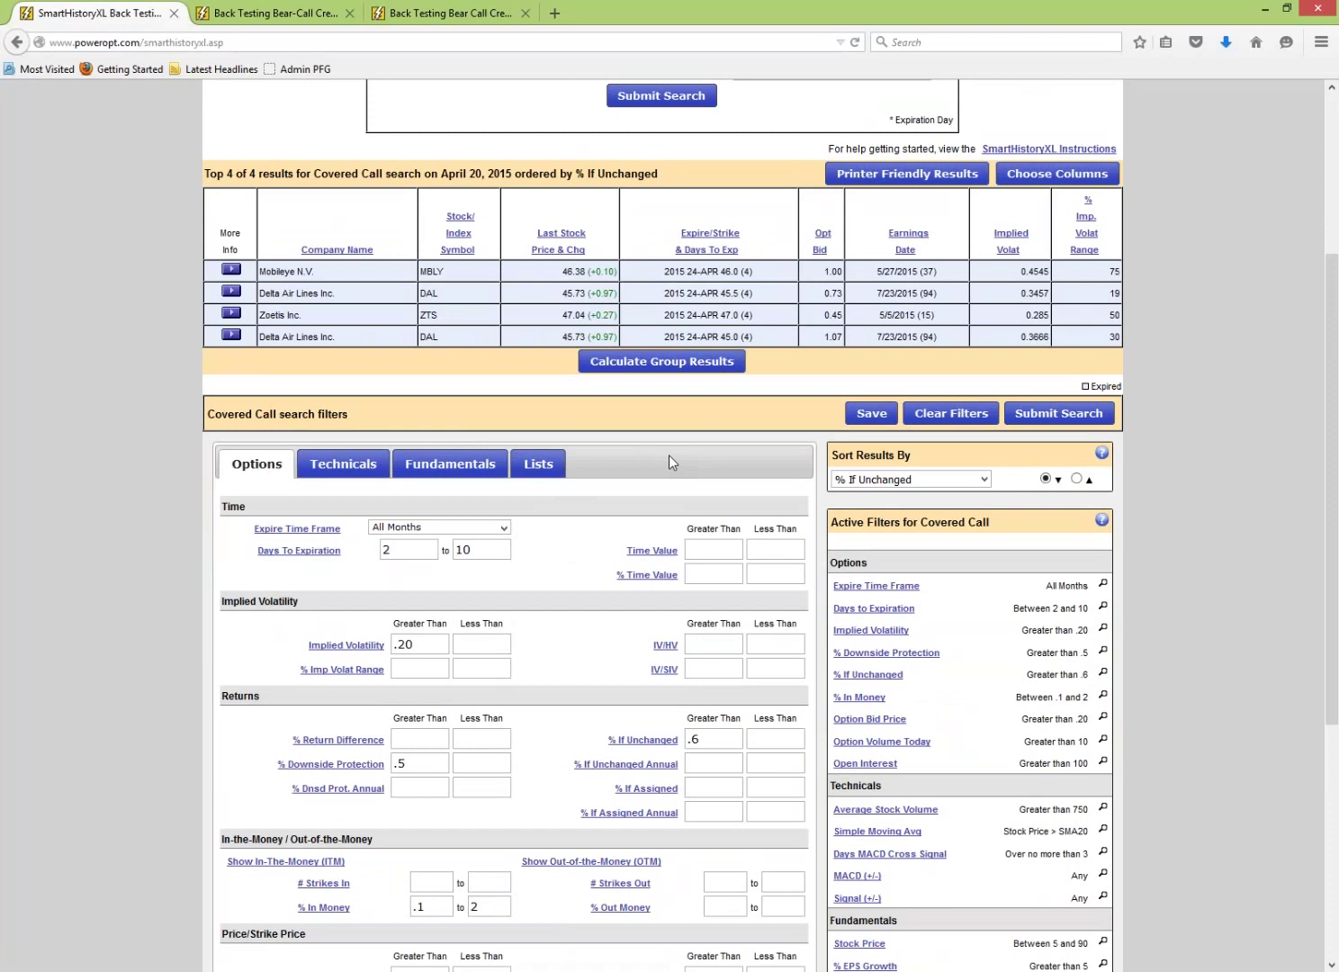
# - Save the refined back-test filters as User Defined without a description, and open the list of saved searches
pyautogui.click(870, 413)
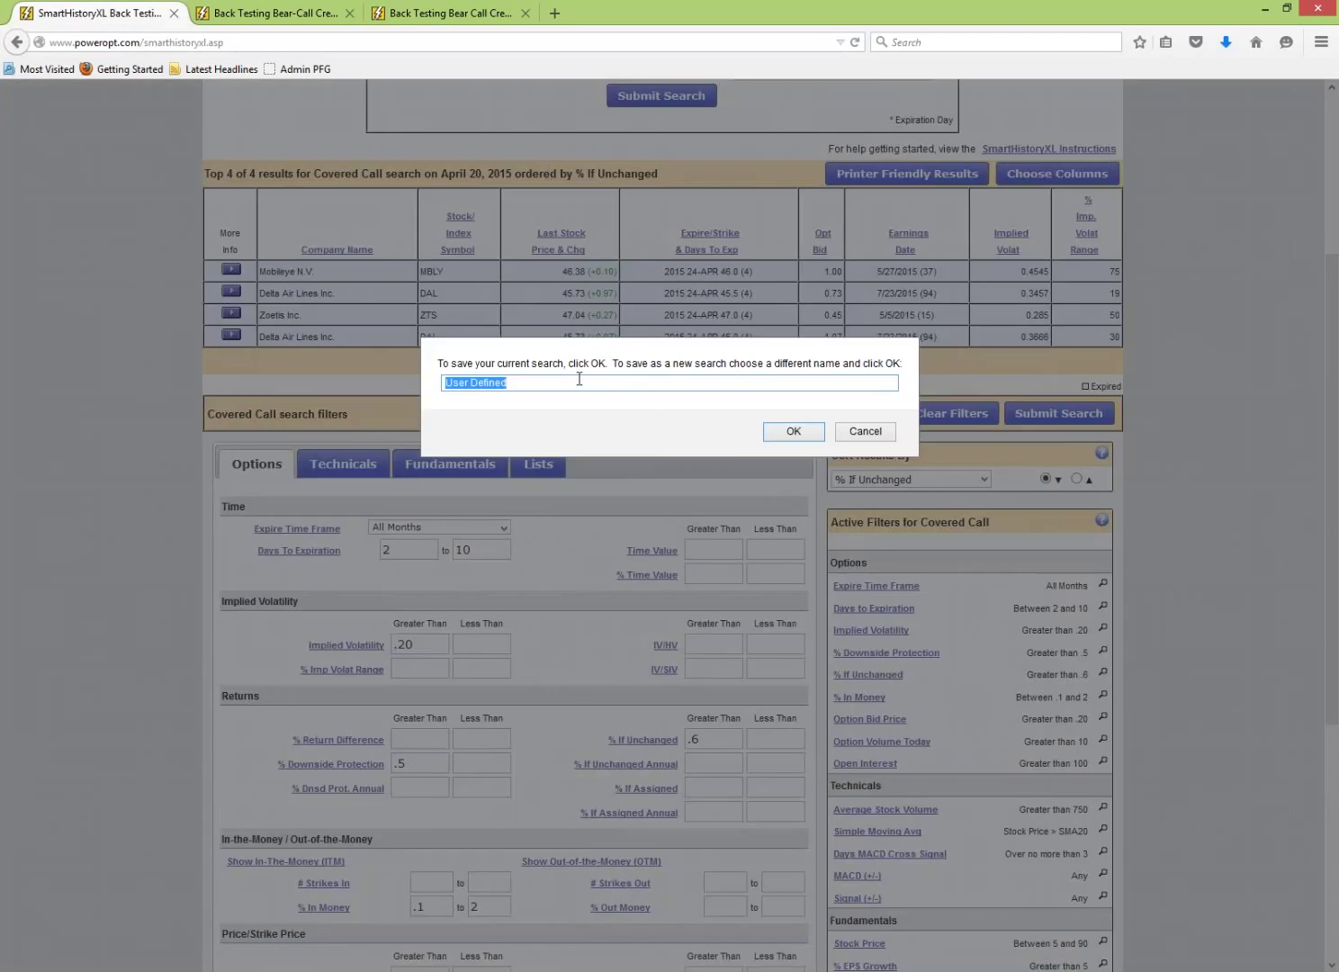
pyautogui.click(788, 433)
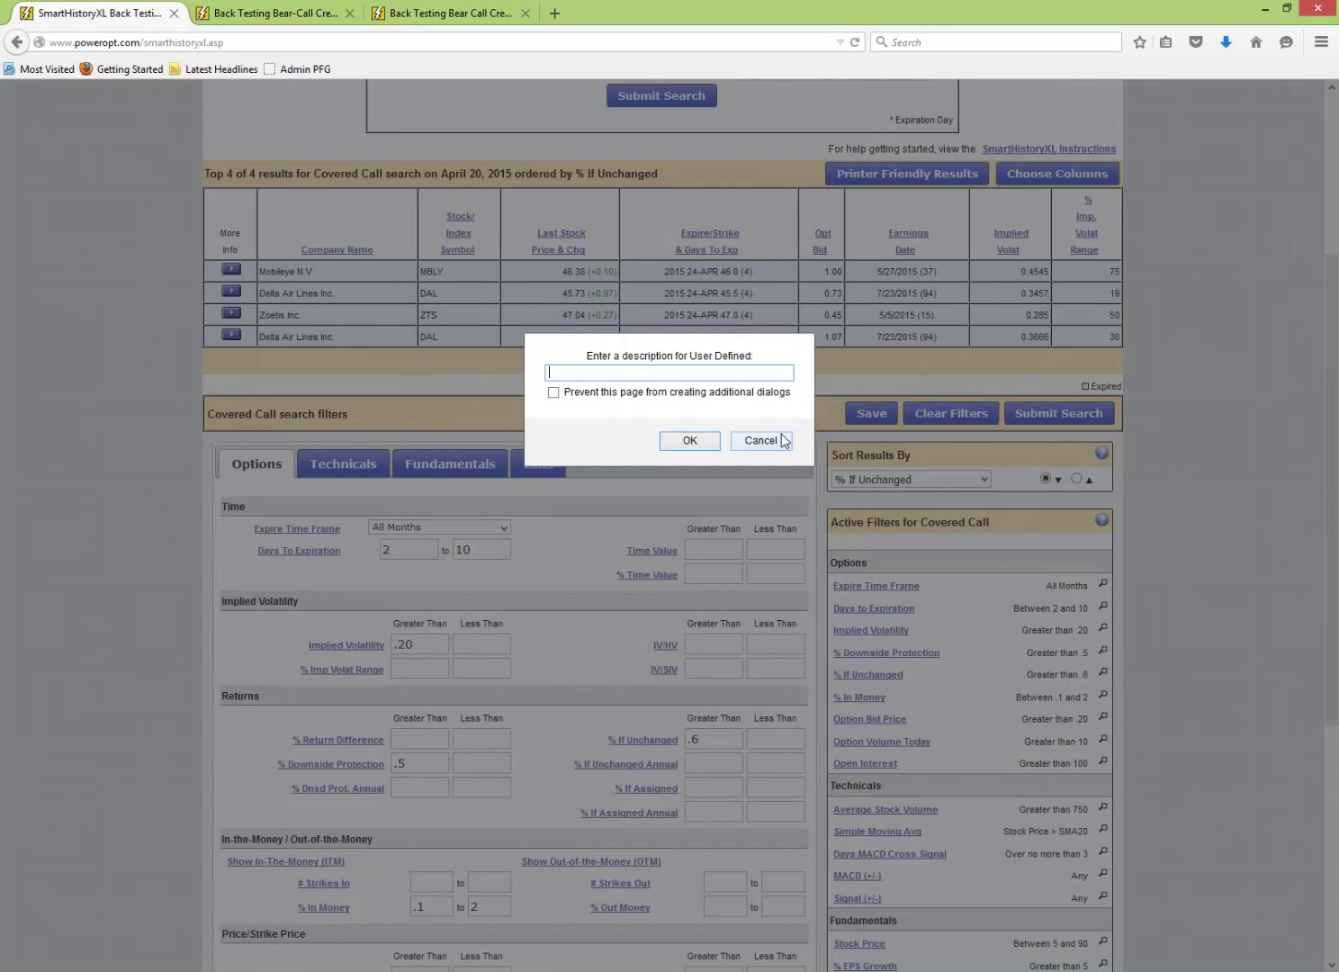
pyautogui.click(687, 442)
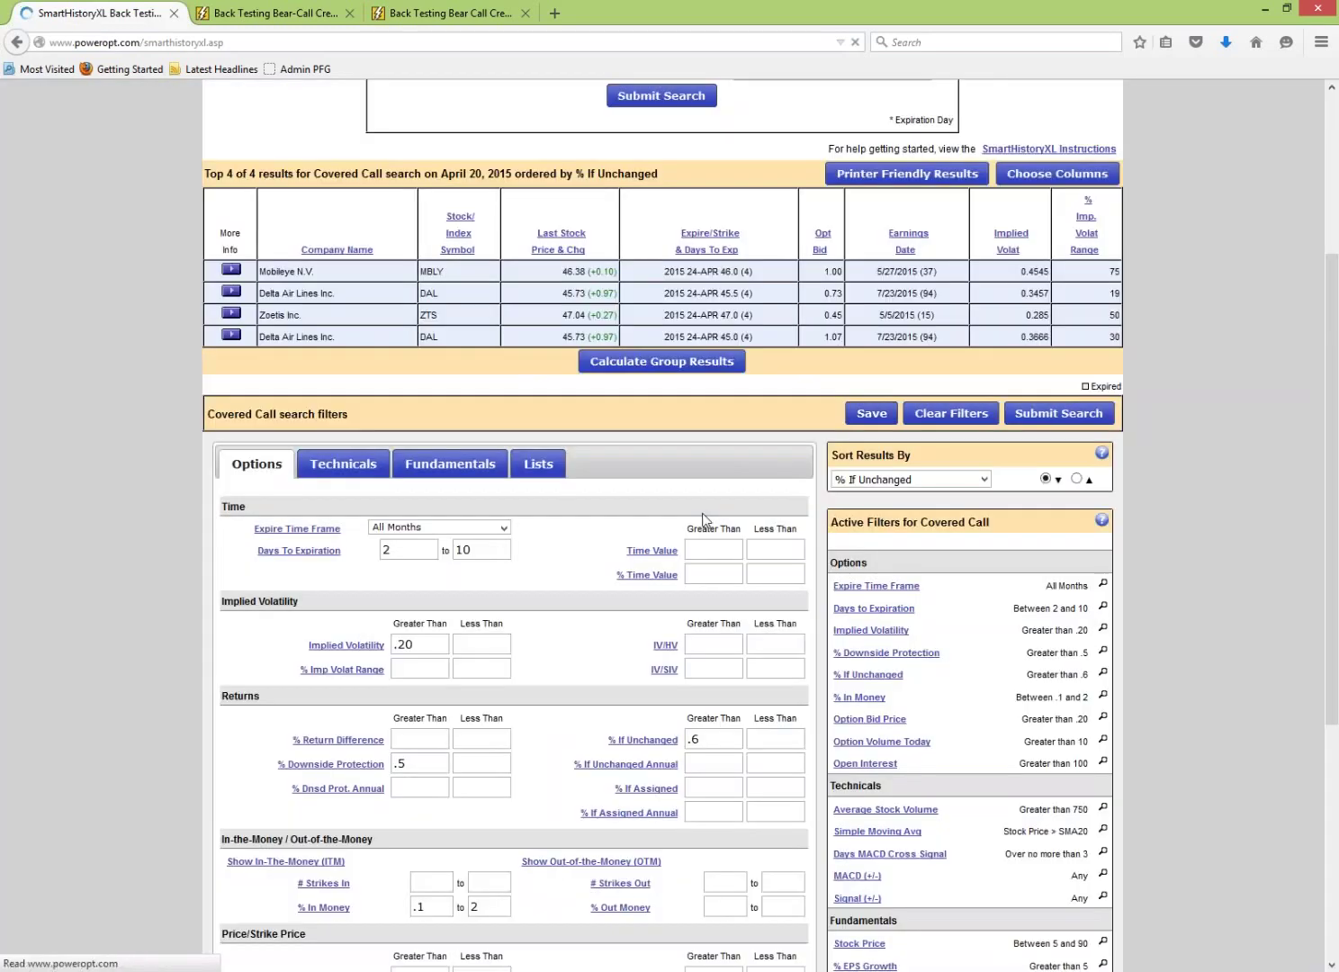
pyautogui.scroll(-3, 771, 185)
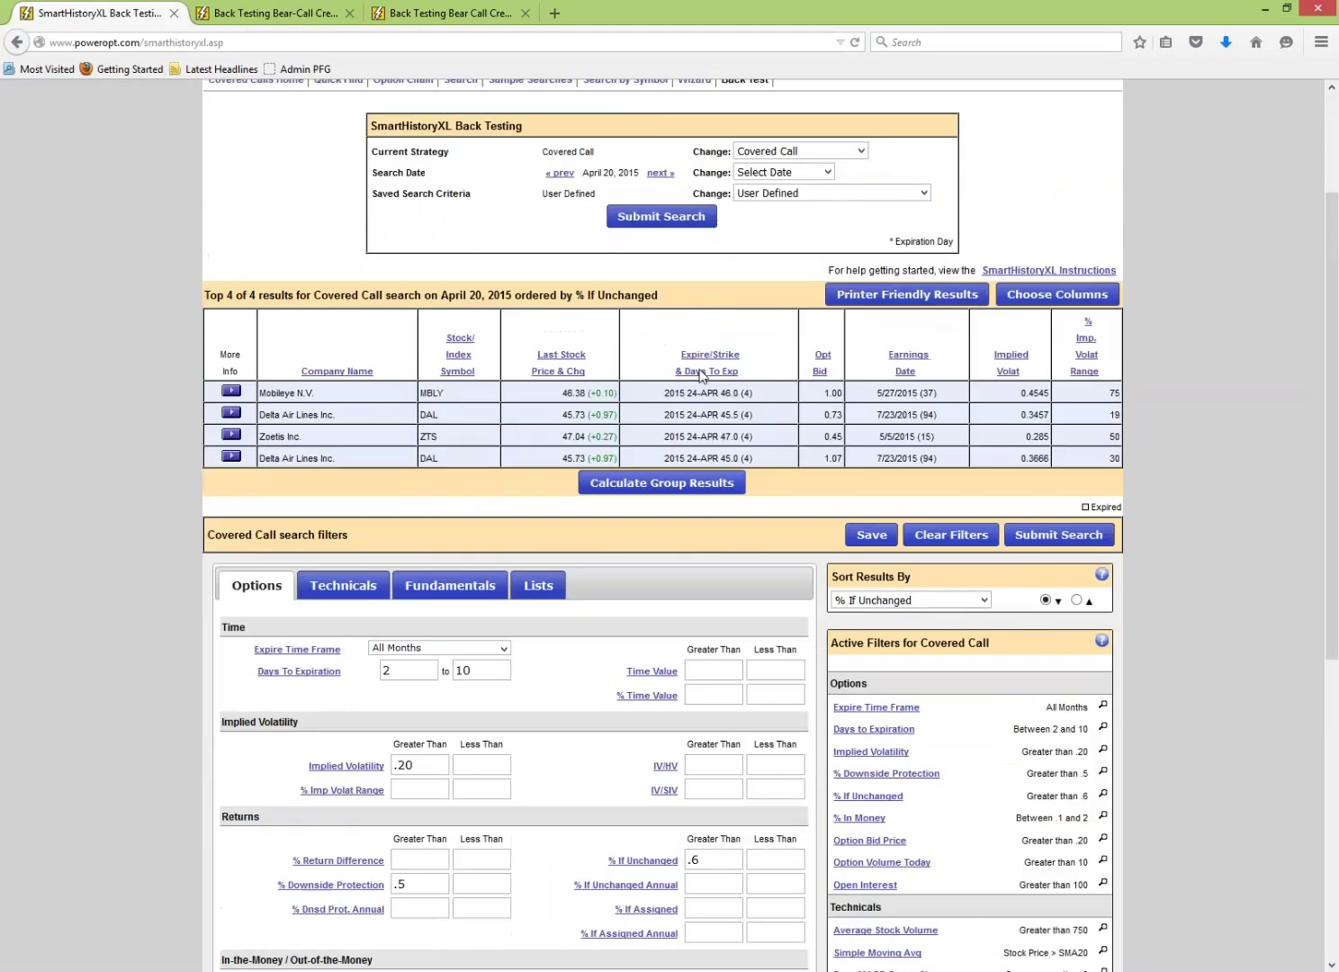
pyautogui.click(771, 183)
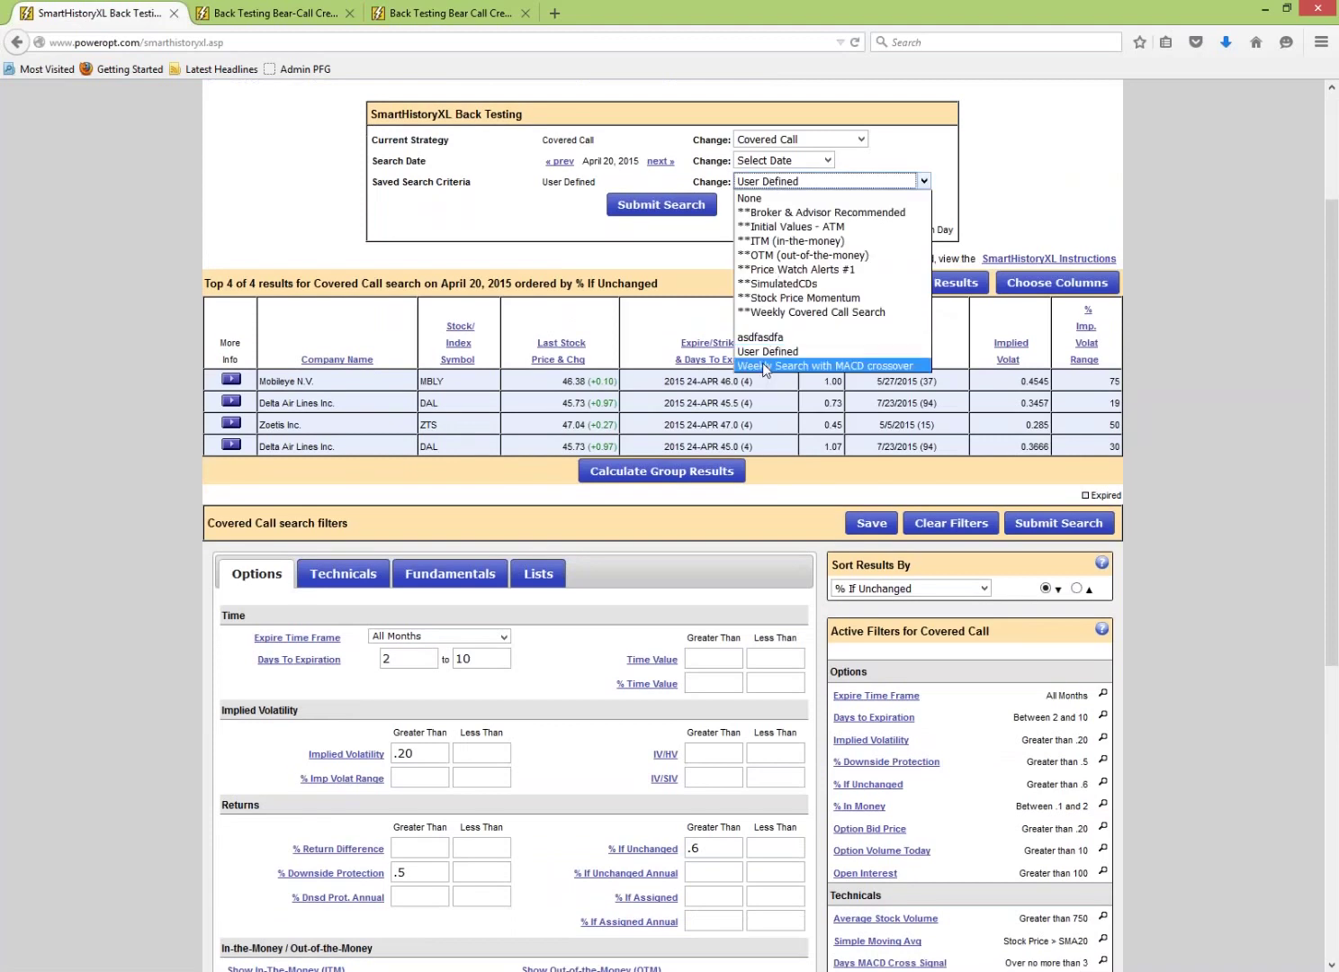
# - Calculate the group results for the April 20, 2015 covered call search and mark the positions' % If Assigned returns
pyautogui.click(990, 341)
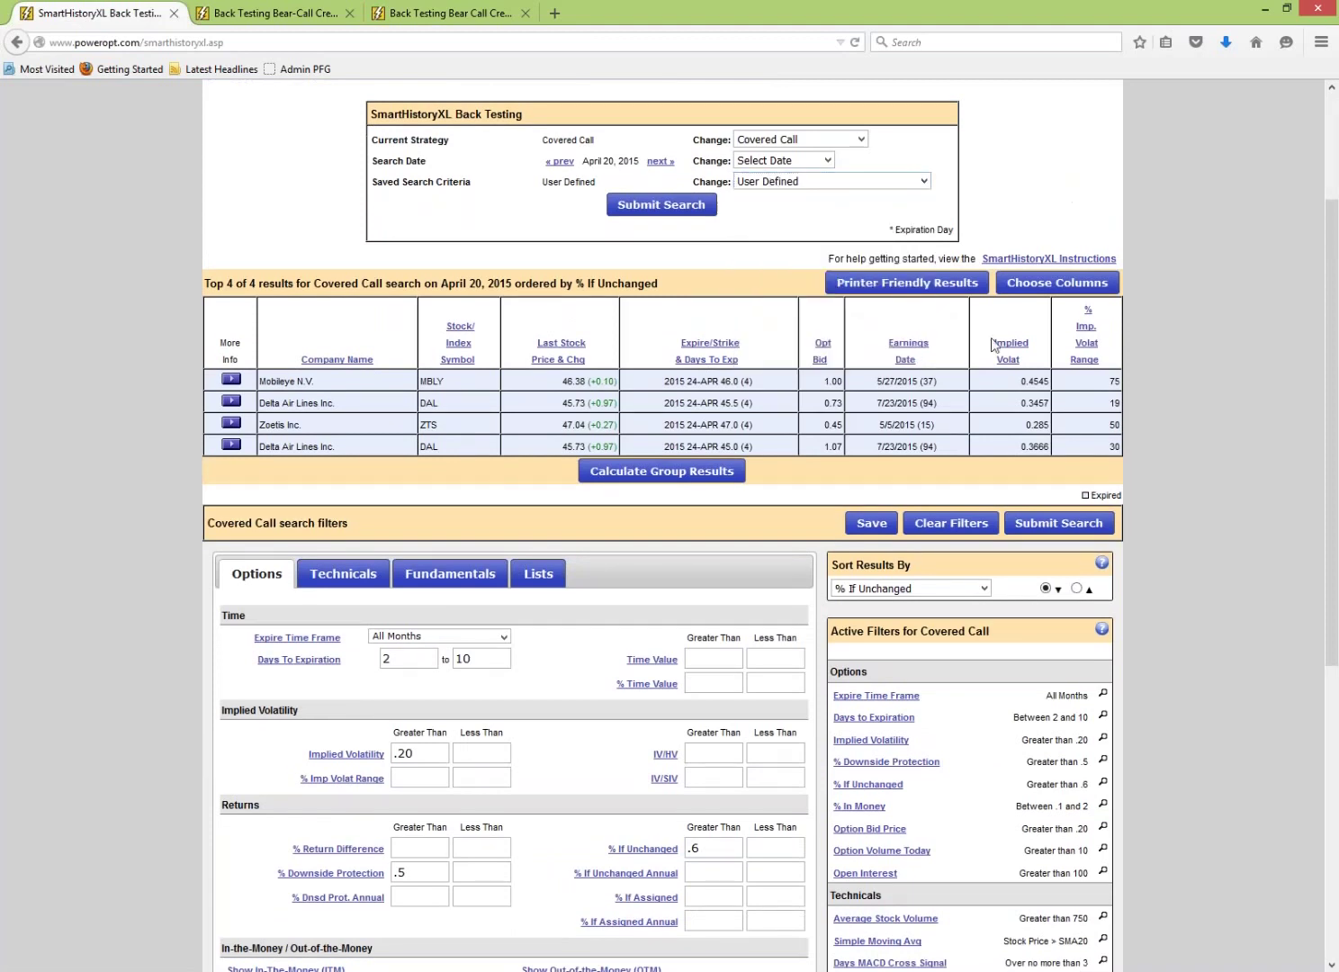
pyautogui.scroll(-4, 694, 522)
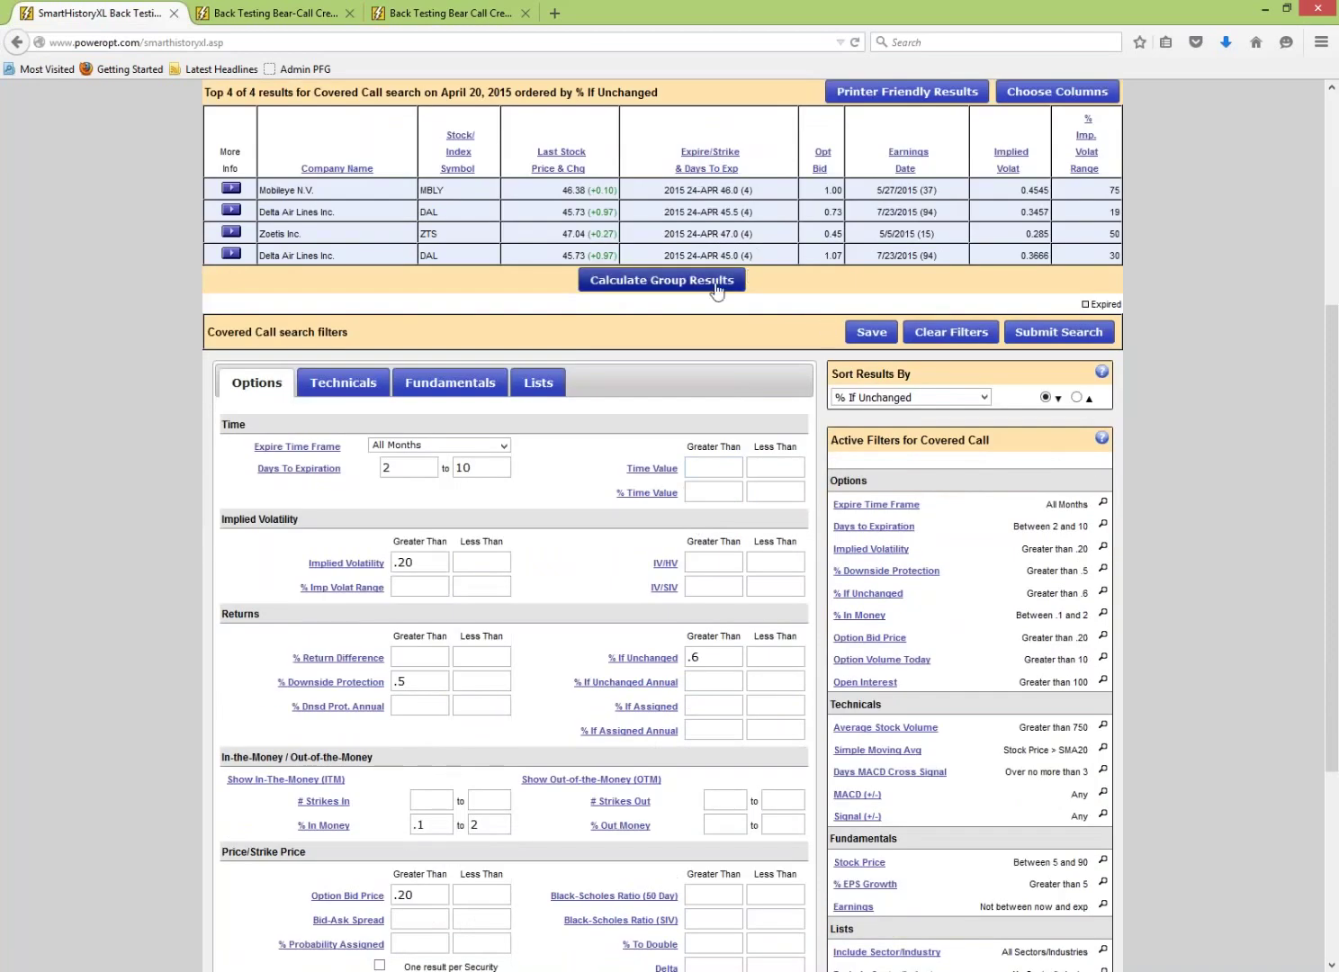
pyautogui.click(666, 286)
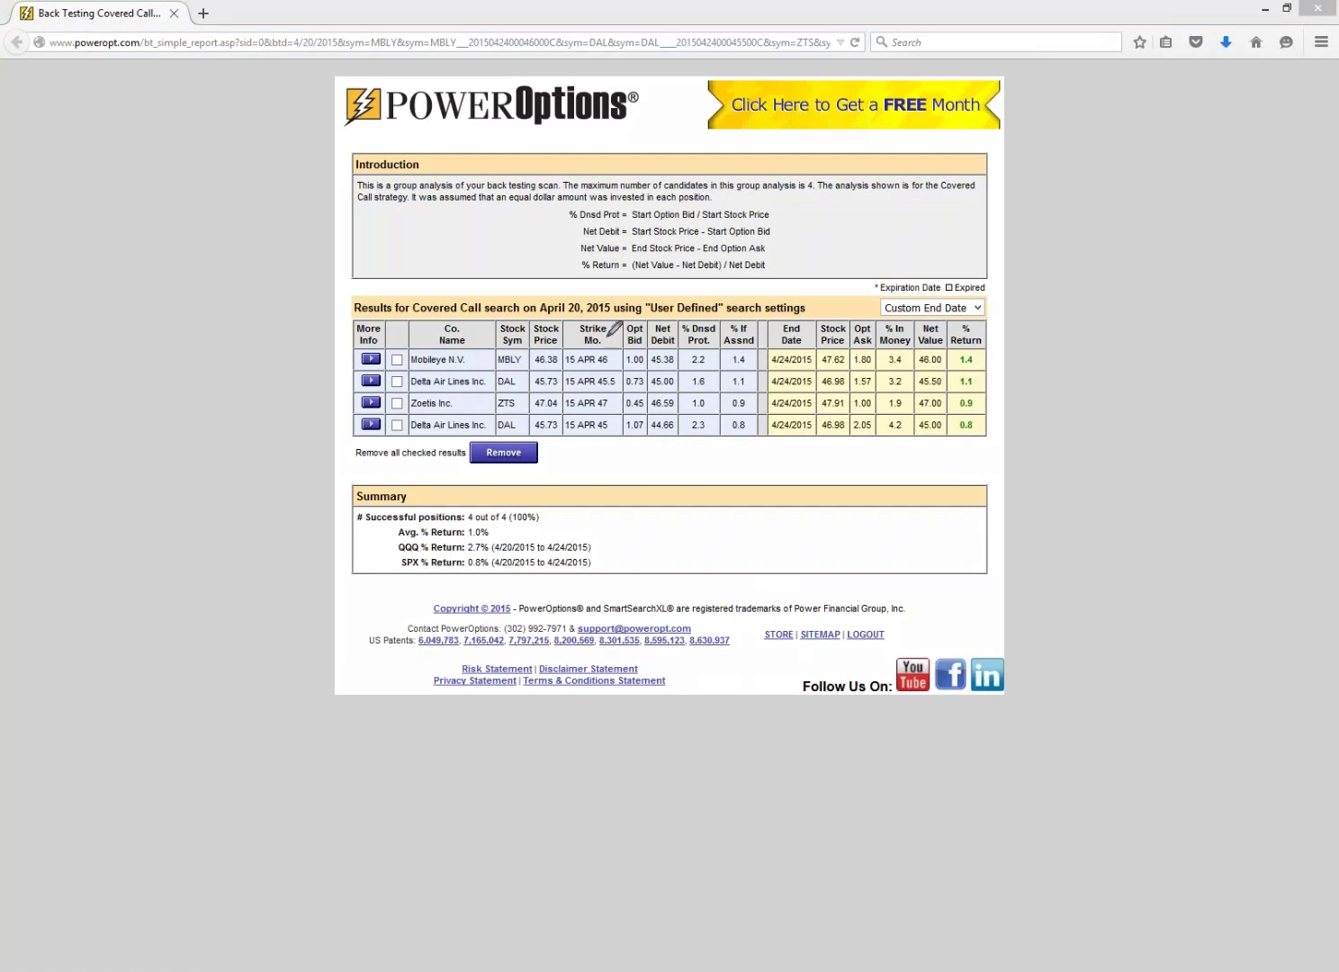
pyautogui.moveTo(447, 366); pyautogui.dragTo(608, 370)
pyautogui.moveTo(749, 343)
pyautogui.mouseDown()
pyautogui.moveTo(718, 349)
pyautogui.moveTo(753, 367)
pyautogui.moveTo(766, 353)
pyautogui.mouseUp()
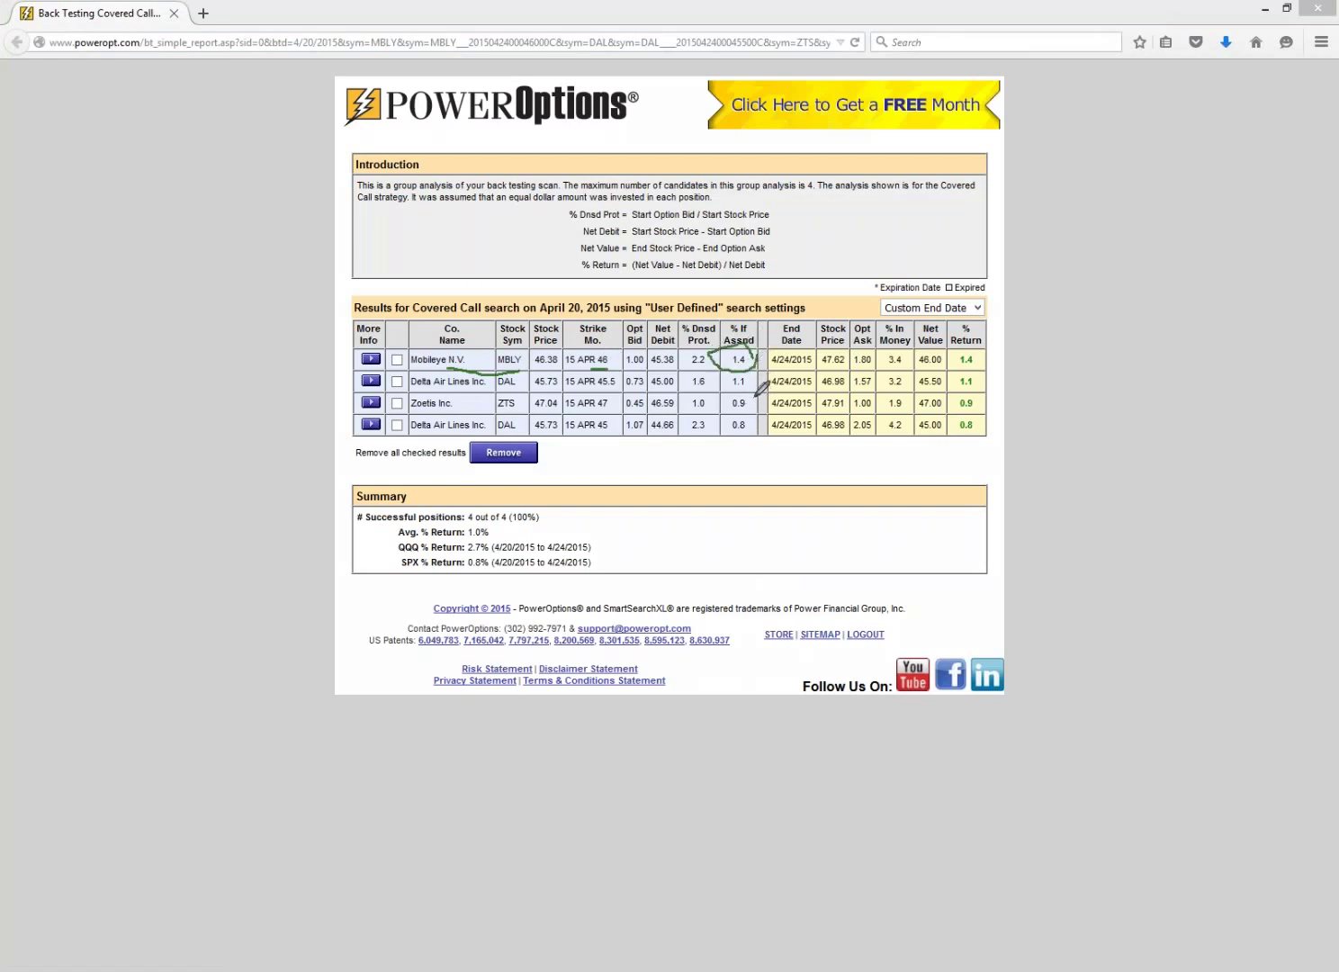
pyautogui.moveTo(721, 370)
pyautogui.mouseDown()
pyautogui.moveTo(732, 398)
pyautogui.moveTo(749, 381)
pyautogui.mouseUp()
pyautogui.moveTo(749, 417)
pyautogui.mouseDown()
pyautogui.moveTo(729, 422)
pyautogui.moveTo(747, 414)
pyautogui.mouseUp()
# - Remove the Delta Air Lines 45 strike position from the group results and clear the pen marks
pyautogui.click(397, 425)
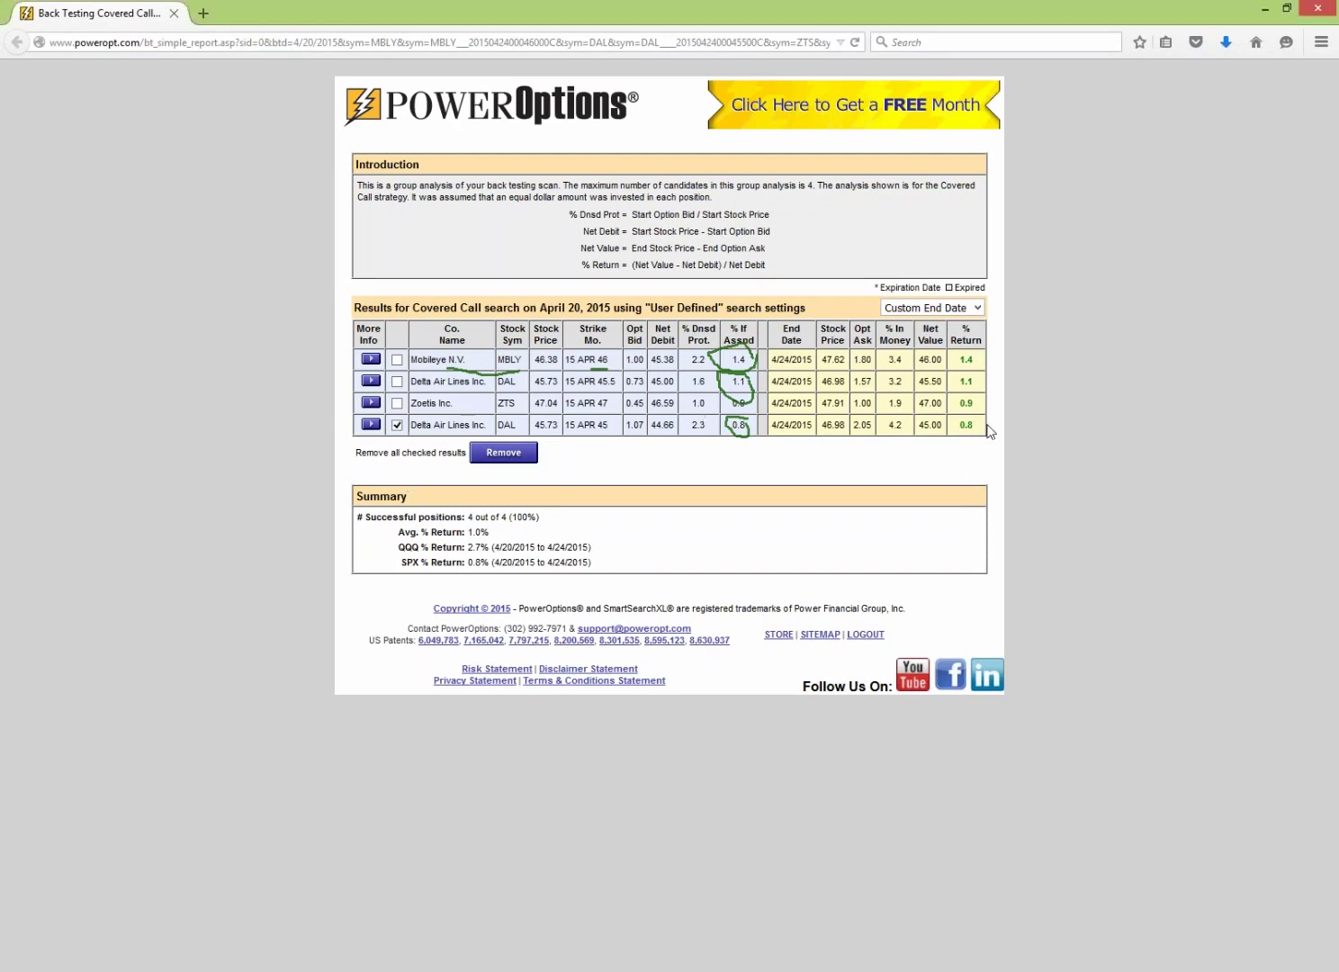
pyautogui.click(503, 452)
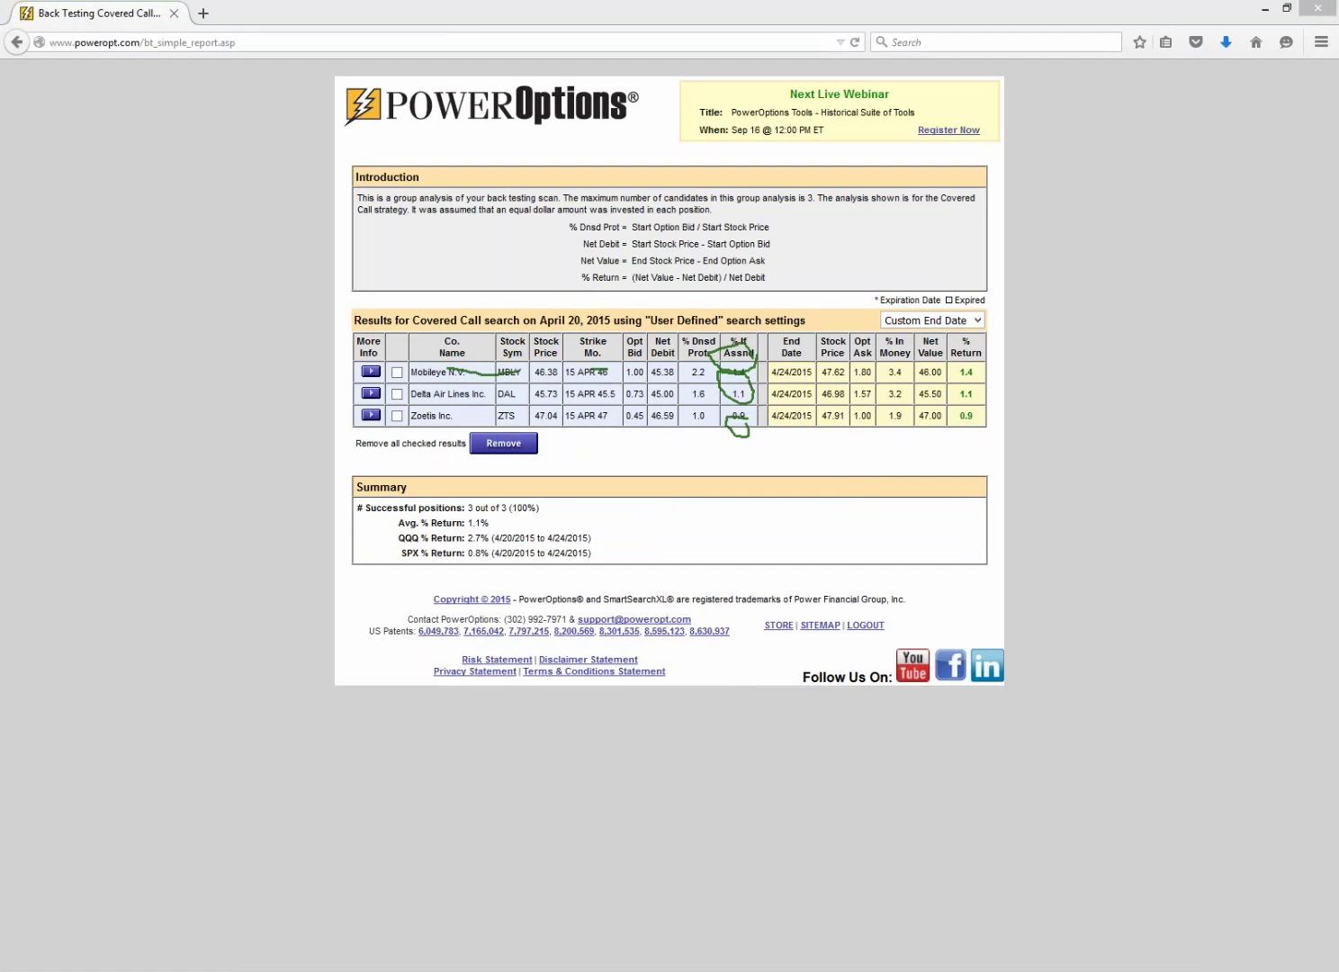
pyautogui.press('Escape')
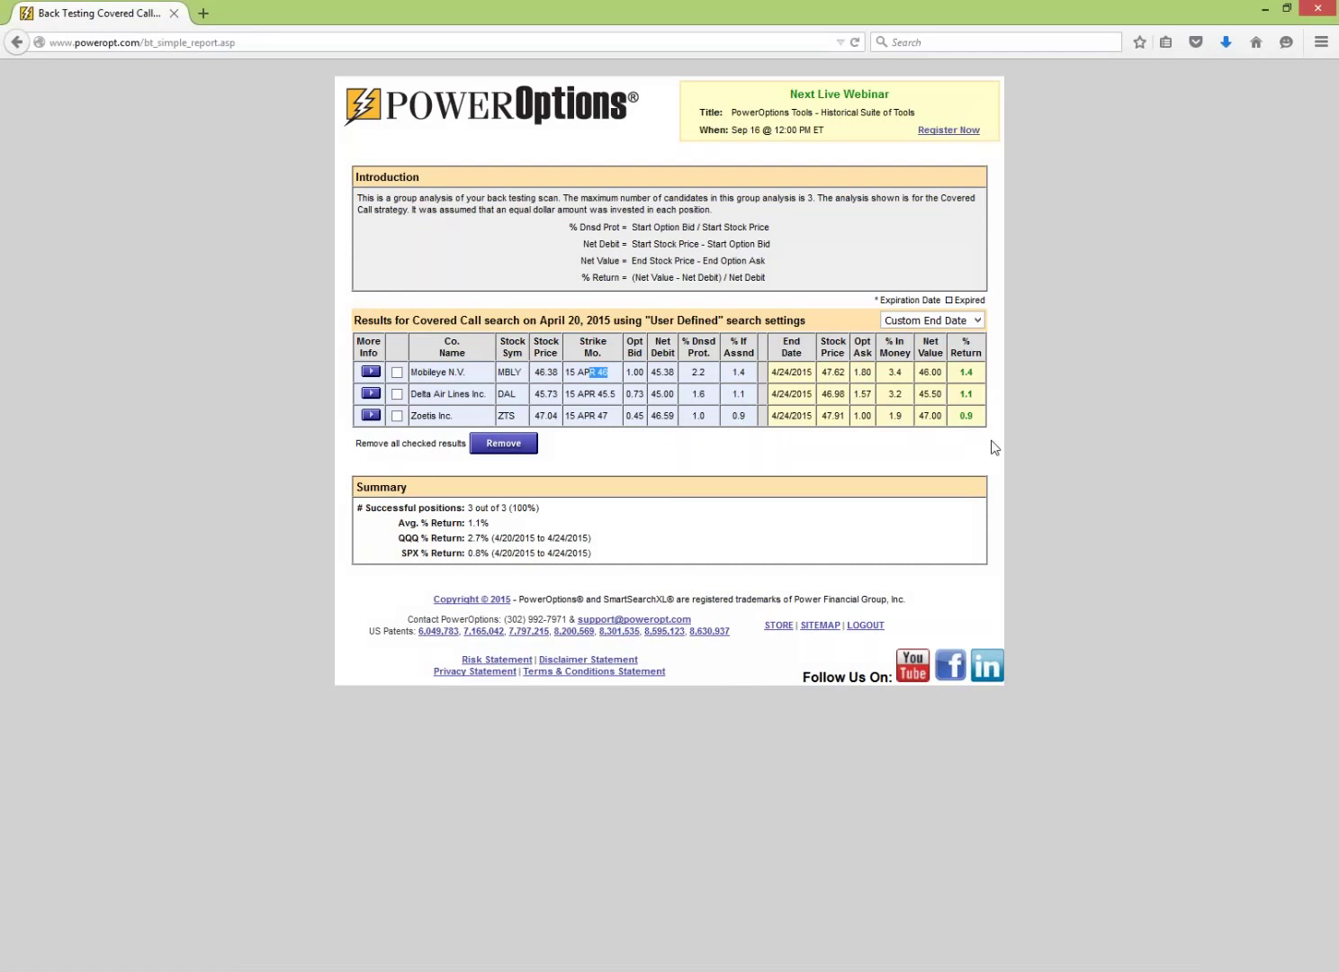
# - Open the Mobileye position analysis, extend its % Return chart back to 4-20-15 and examine the minimum return date
pyautogui.click(370, 371)
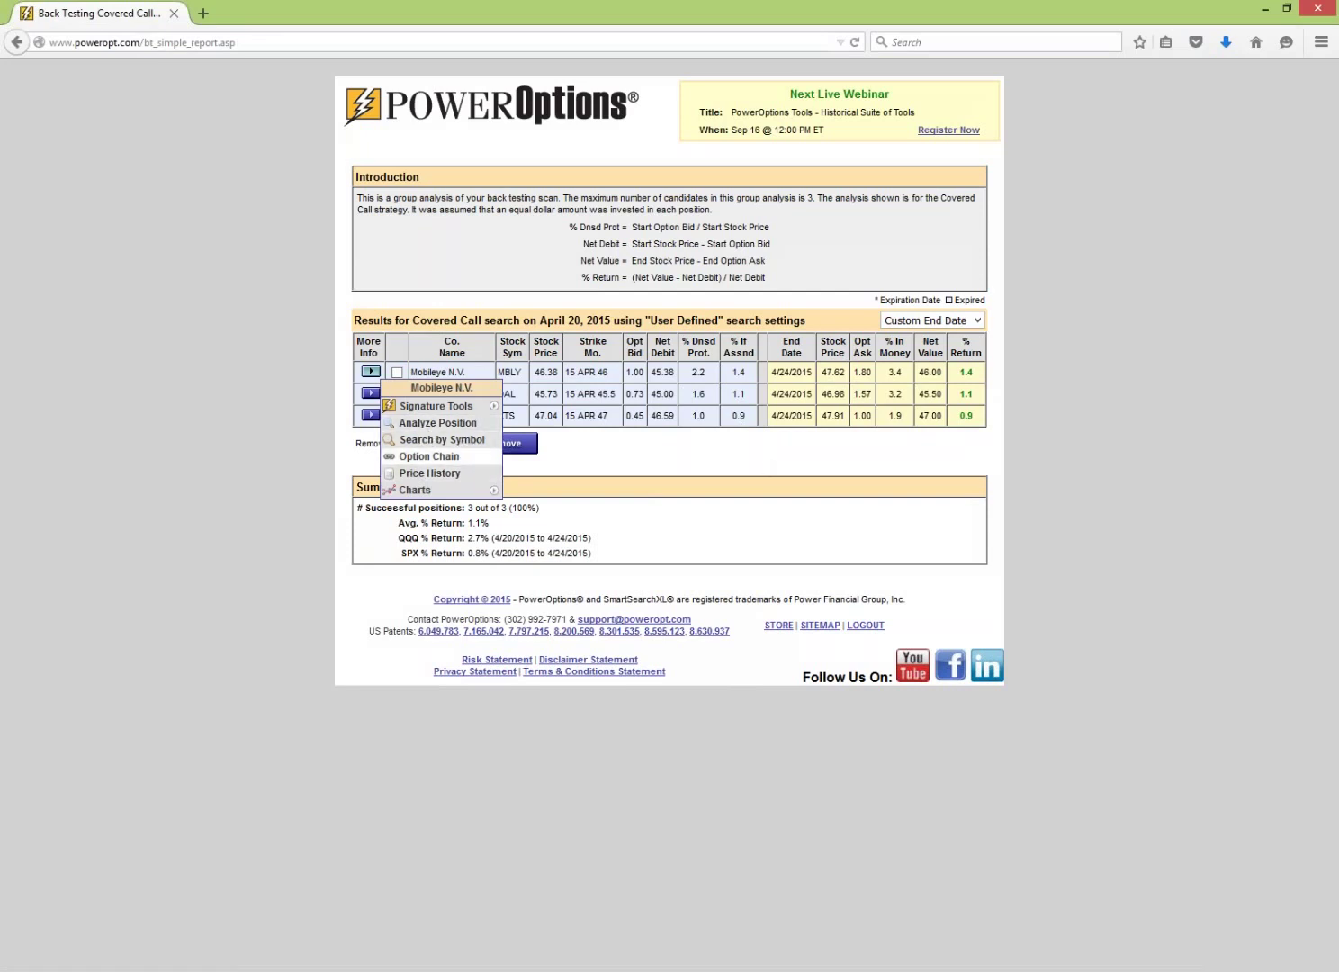
pyautogui.click(442, 423)
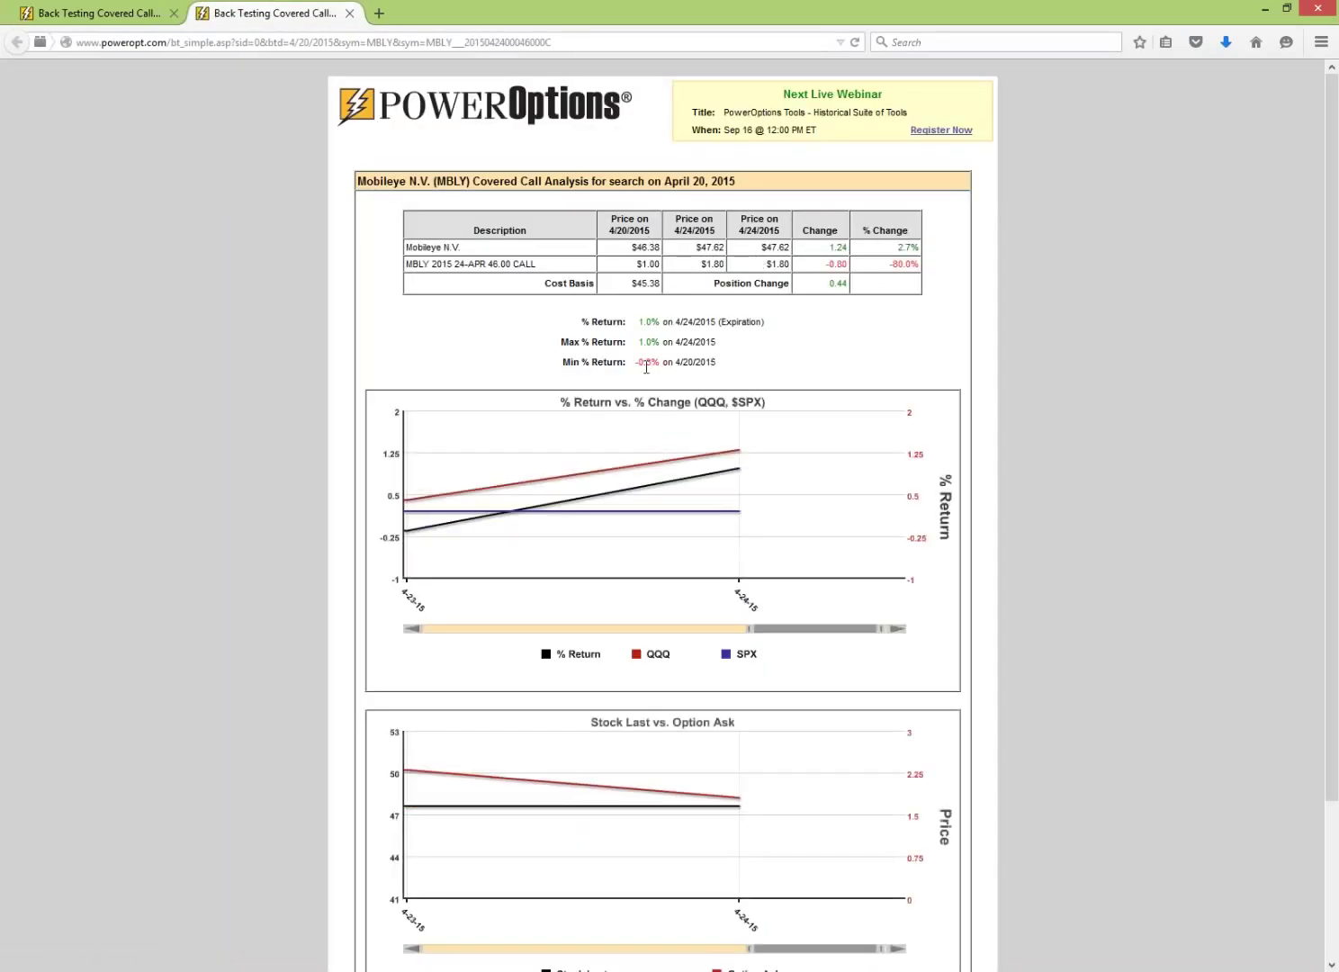
pyautogui.moveTo(635, 362); pyautogui.dragTo(731, 373)
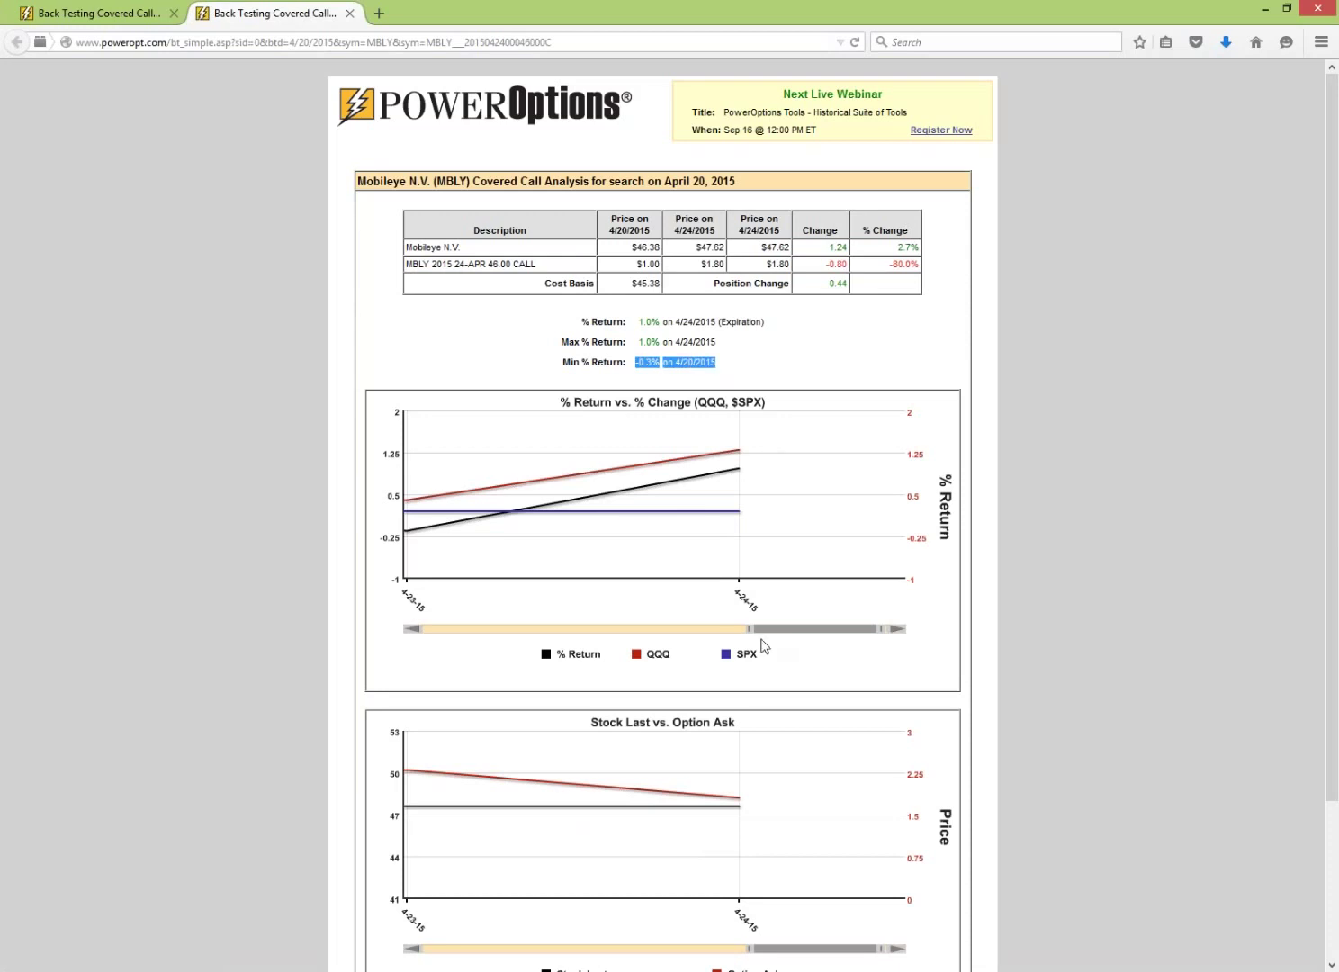
pyautogui.moveTo(752, 631); pyautogui.dragTo(380, 627)
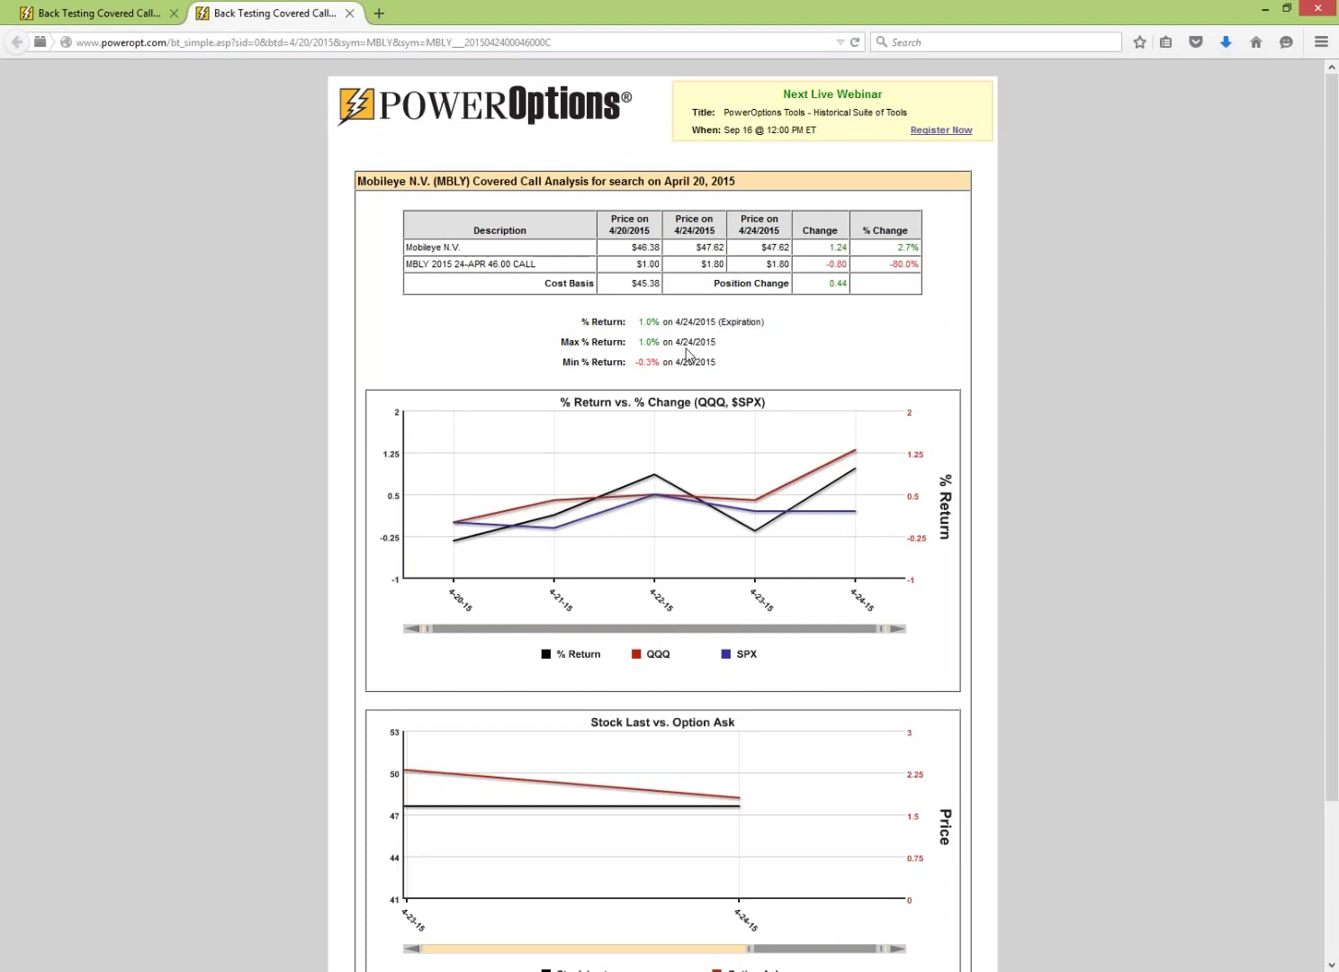
pyautogui.moveTo(637, 361); pyautogui.dragTo(675, 365)
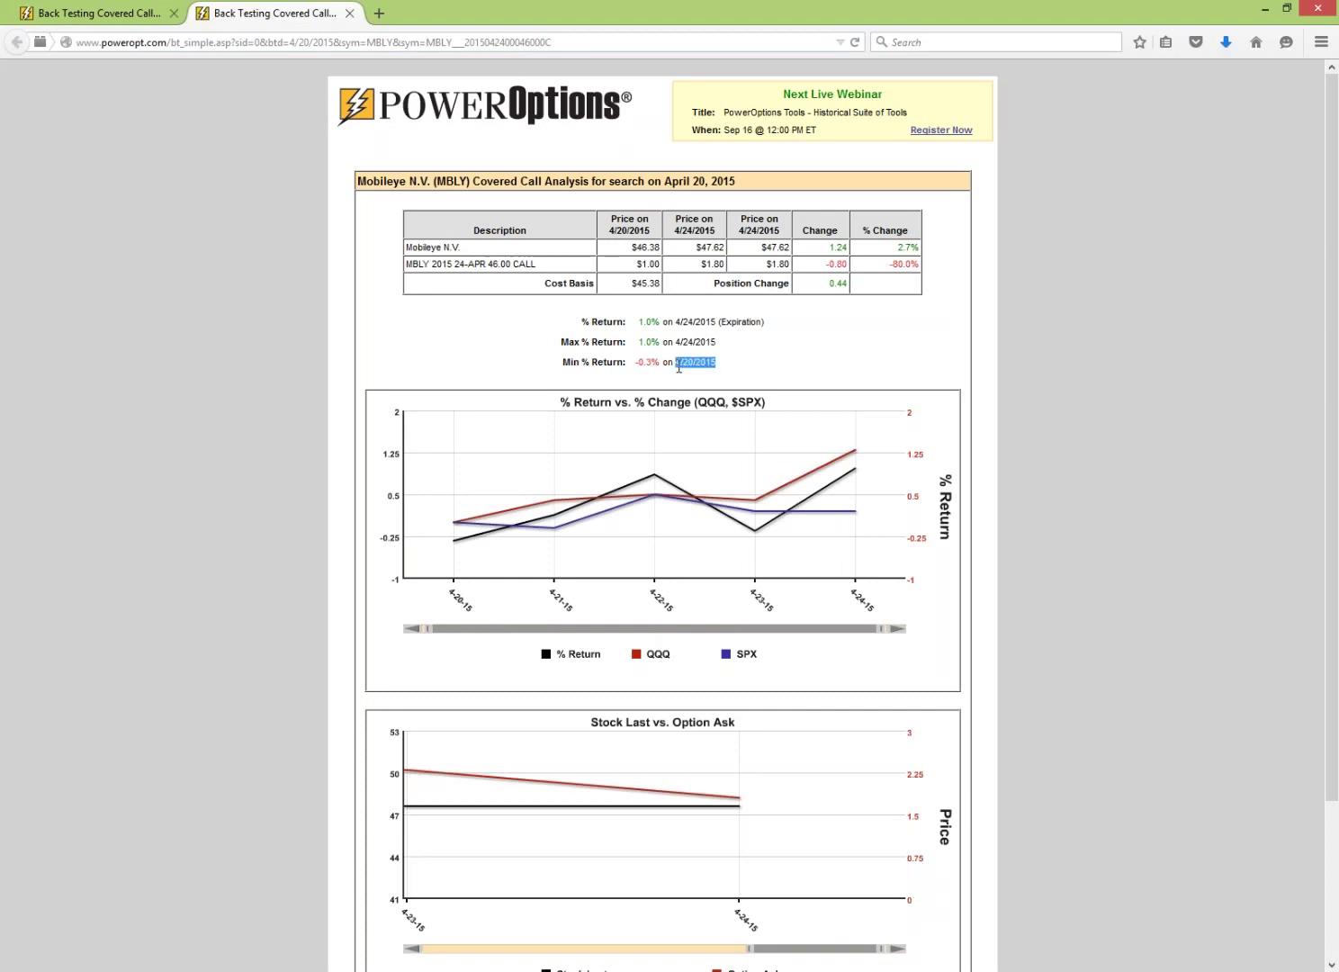
pyautogui.click(773, 371)
# - Return to the group report and mark its summary of successful positions and average, QQQ and SPX returns, clearing the marks when done
pyautogui.click(129, 21)
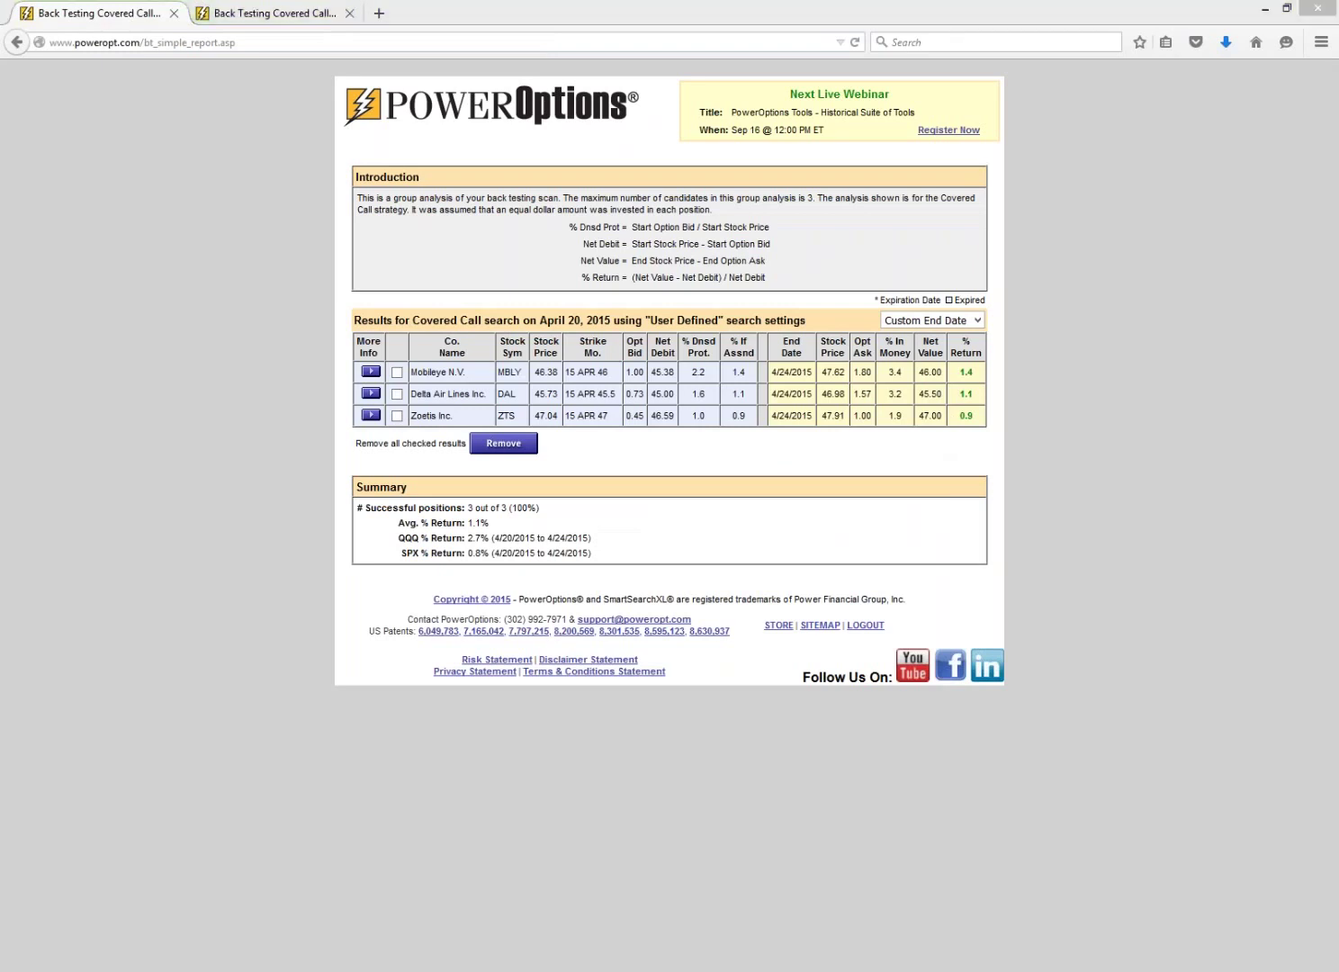
pyautogui.moveTo(378, 468)
pyautogui.mouseDown()
pyautogui.moveTo(315, 463)
pyautogui.moveTo(304, 502)
pyautogui.mouseUp()
pyautogui.moveTo(385, 569)
pyautogui.mouseDown()
pyautogui.moveTo(630, 534)
pyautogui.moveTo(363, 465)
pyautogui.mouseUp()
pyautogui.moveTo(547, 506); pyautogui.dragTo(569, 494)
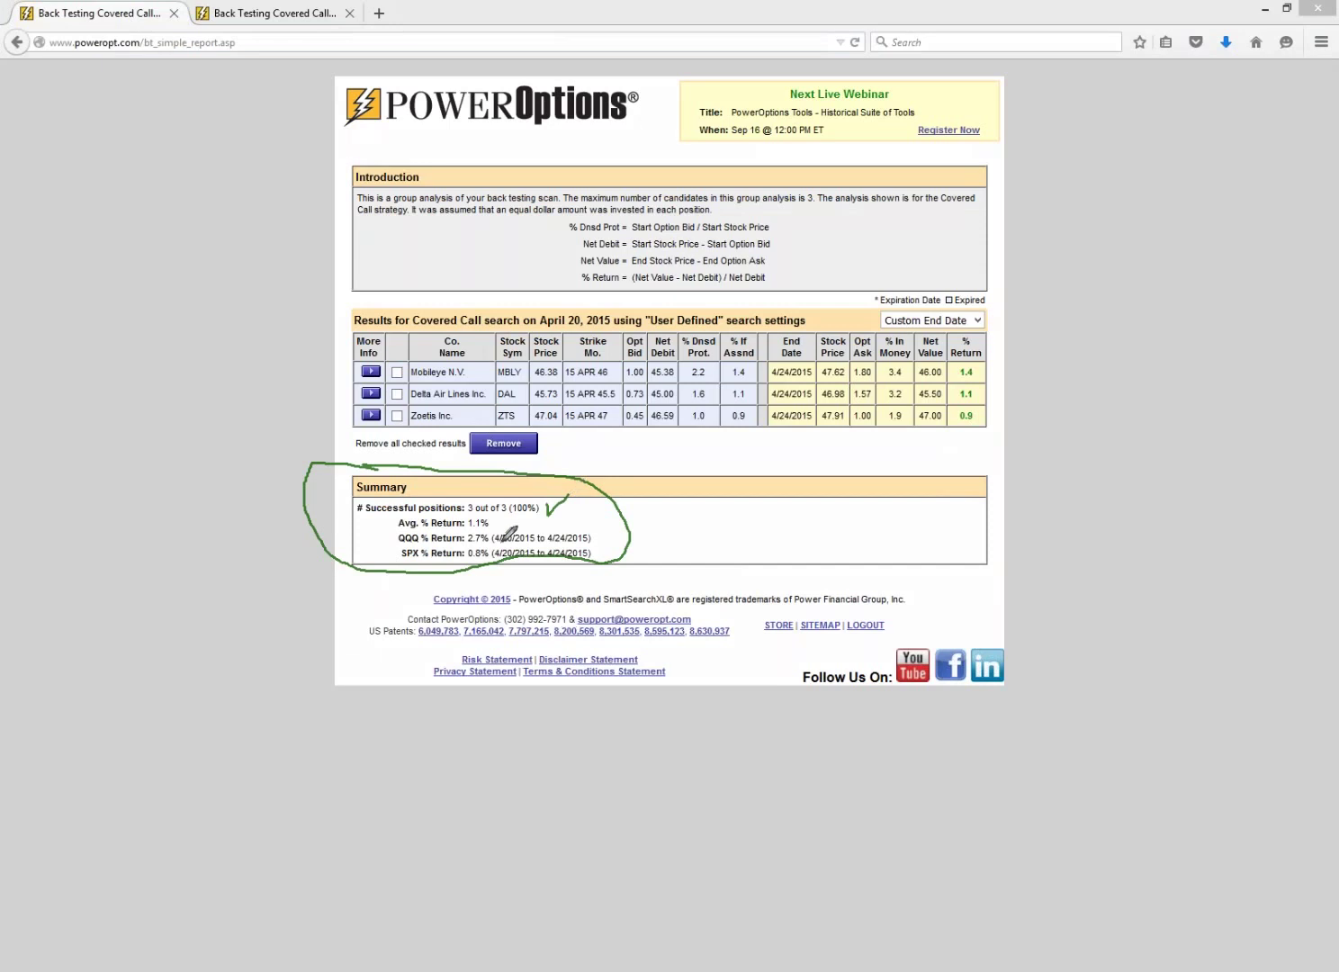
pyautogui.moveTo(500, 516)
pyautogui.mouseDown()
pyautogui.moveTo(507, 528)
pyautogui.moveTo(525, 513)
pyautogui.mouseUp()
pyautogui.moveTo(467, 547)
pyautogui.mouseDown()
pyautogui.moveTo(487, 547)
pyautogui.moveTo(487, 559)
pyautogui.mouseUp()
pyautogui.press('Escape')
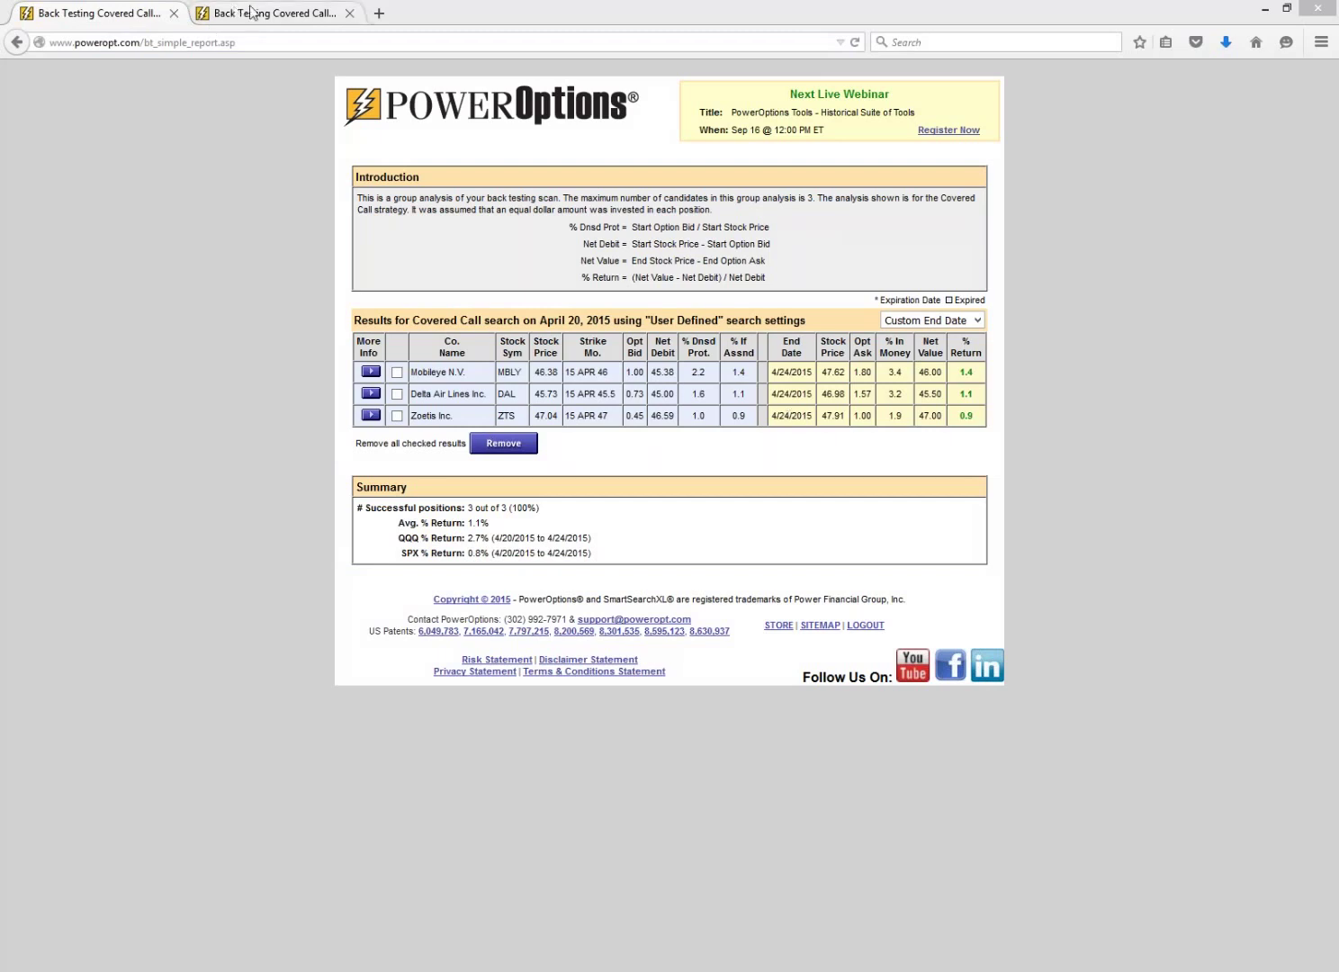
# - Close the Mobileye analysis and group report, and run the User Defined covered call search for April 27, 2015
pyautogui.click(253, 12)
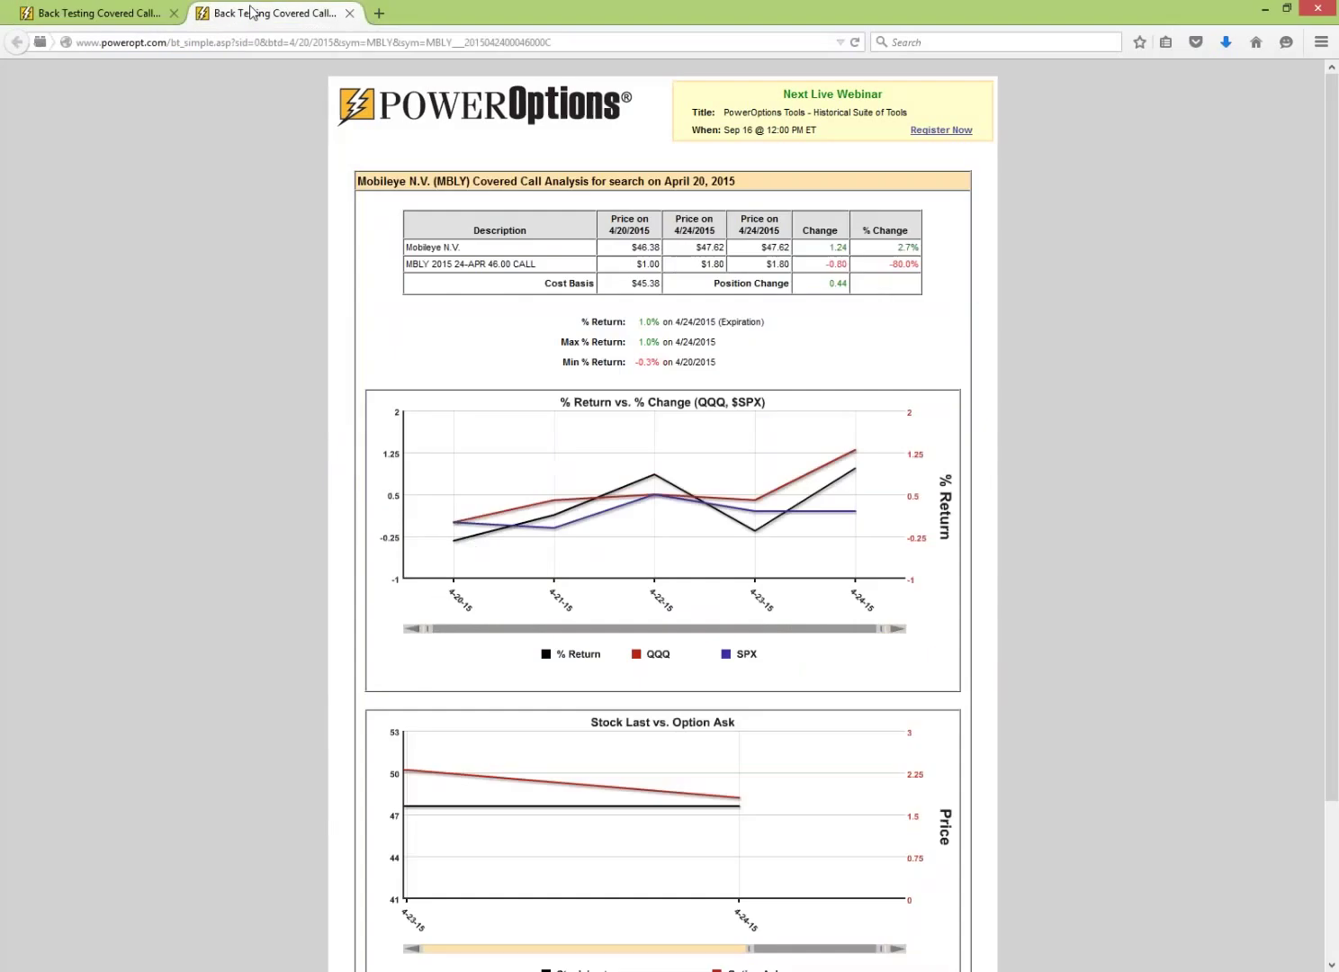
pyautogui.click(349, 13)
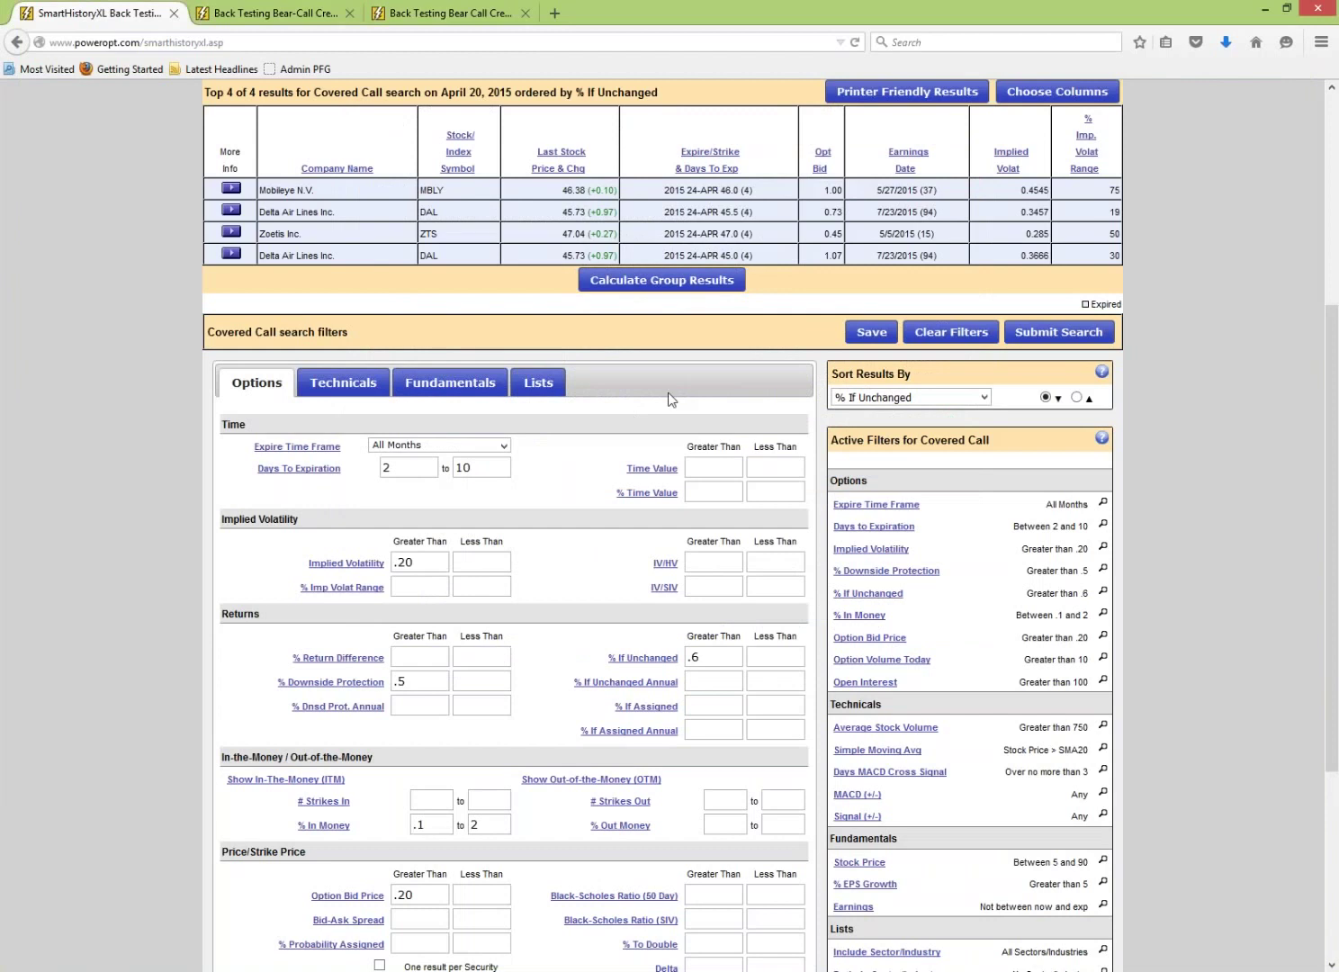
pyautogui.scroll(5, 678, 383)
pyautogui.click(788, 258)
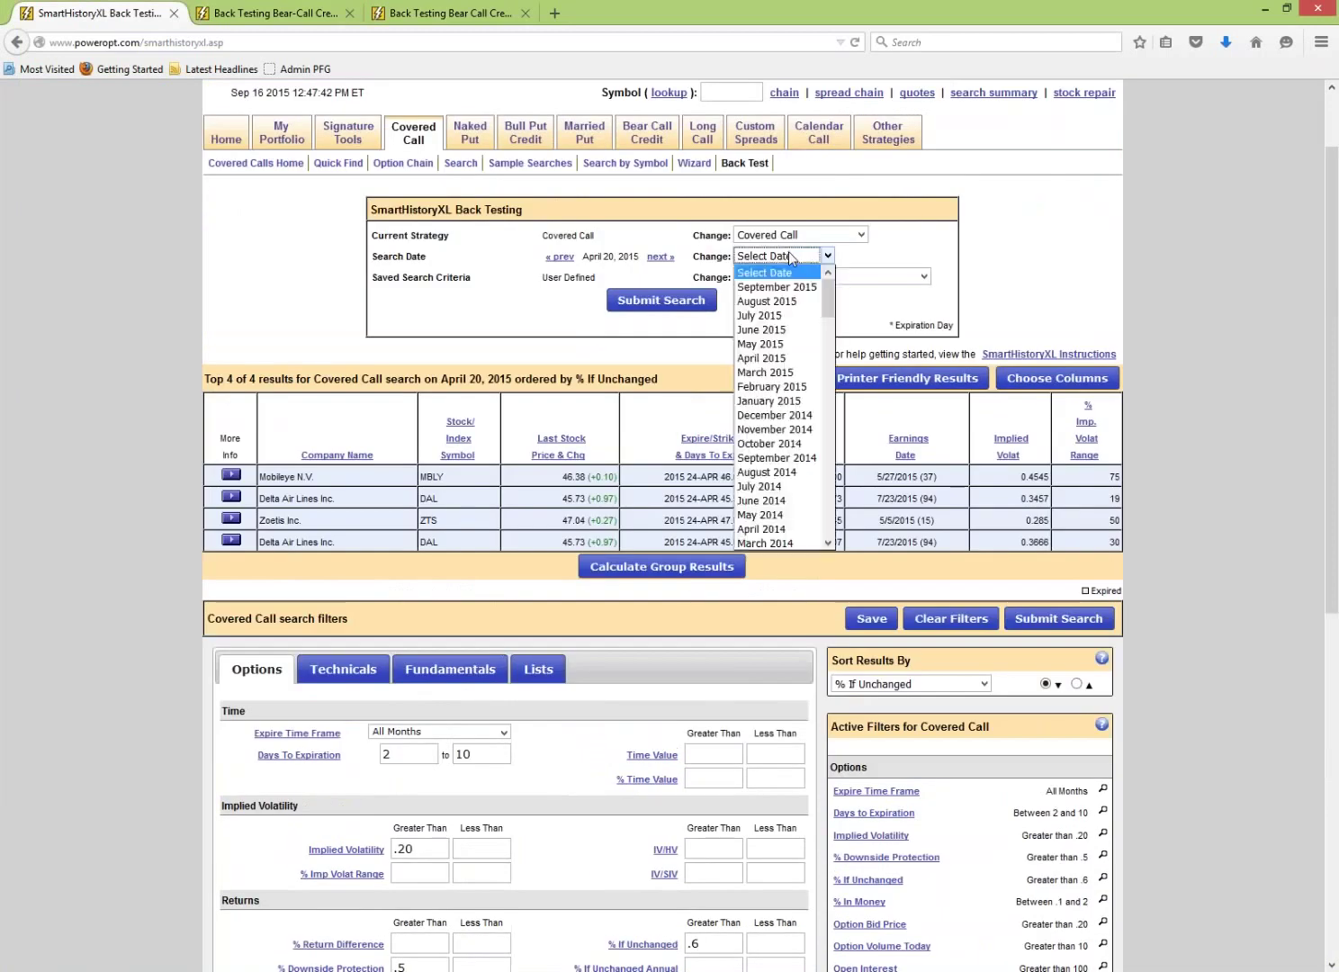
pyautogui.click(779, 358)
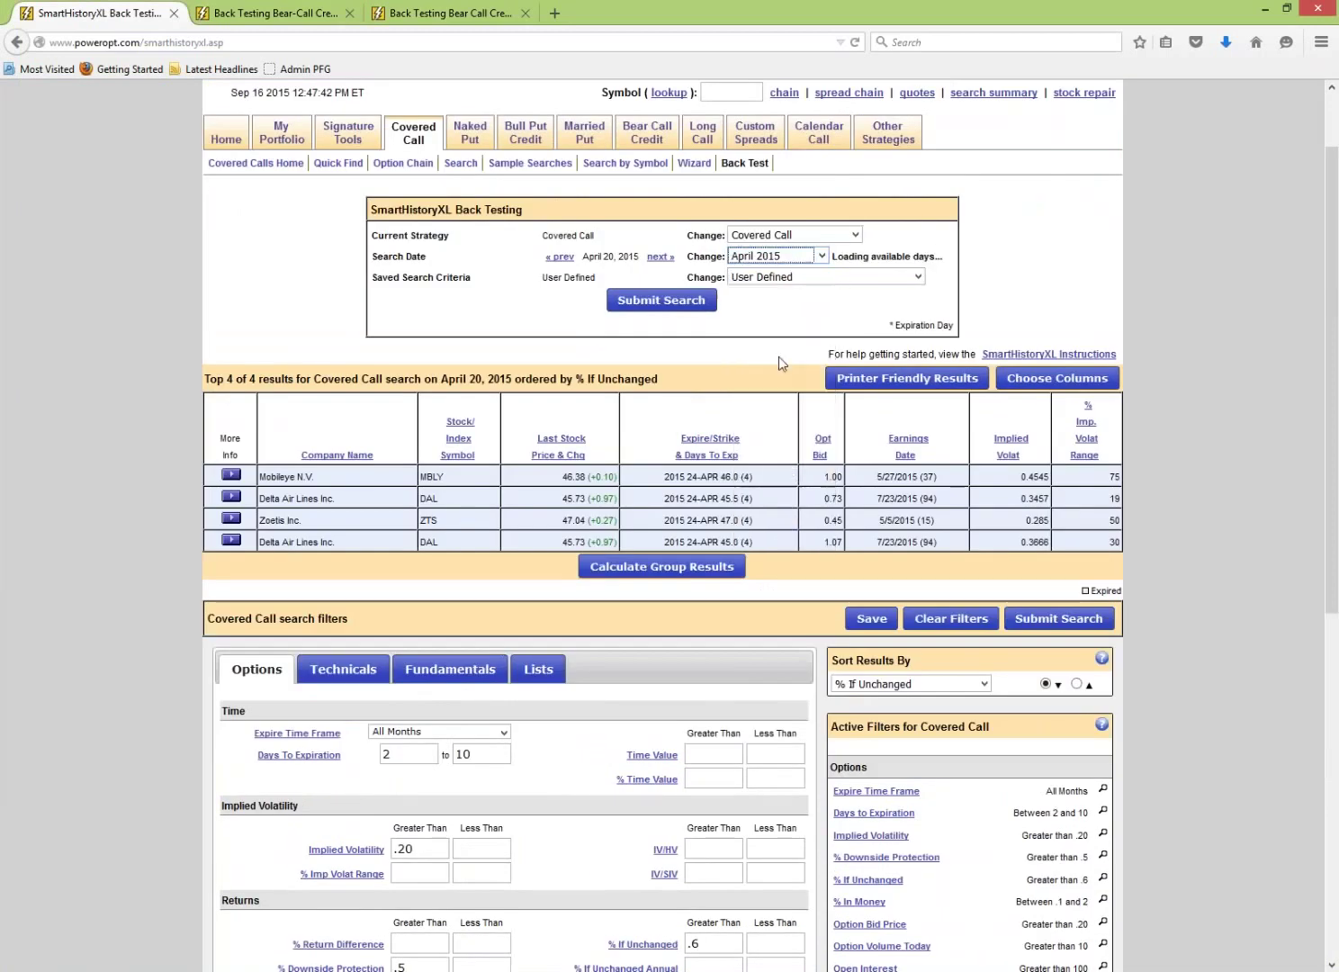
pyautogui.click(918, 255)
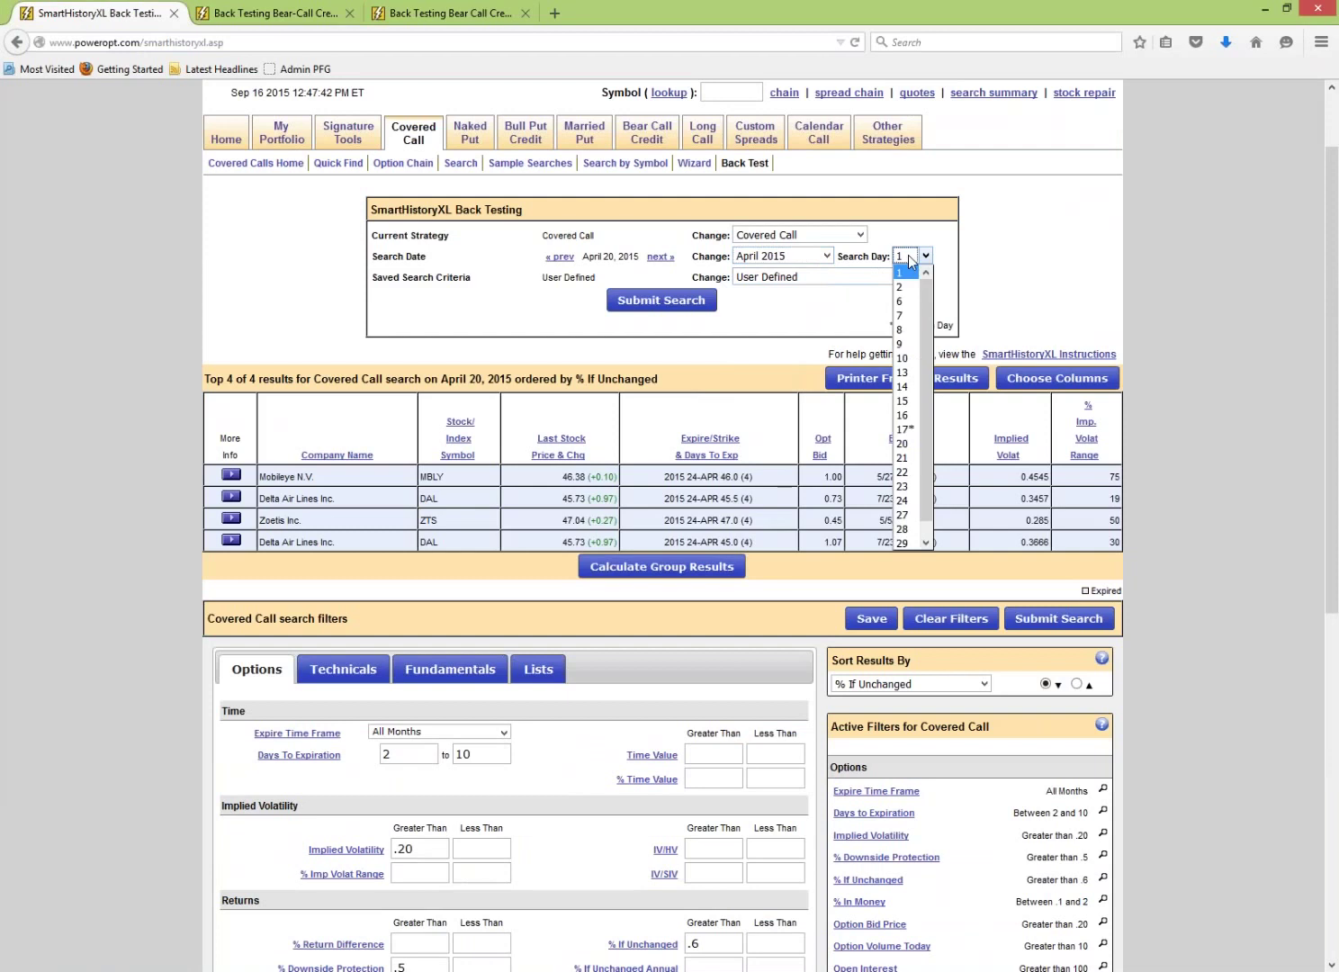
pyautogui.click(914, 523)
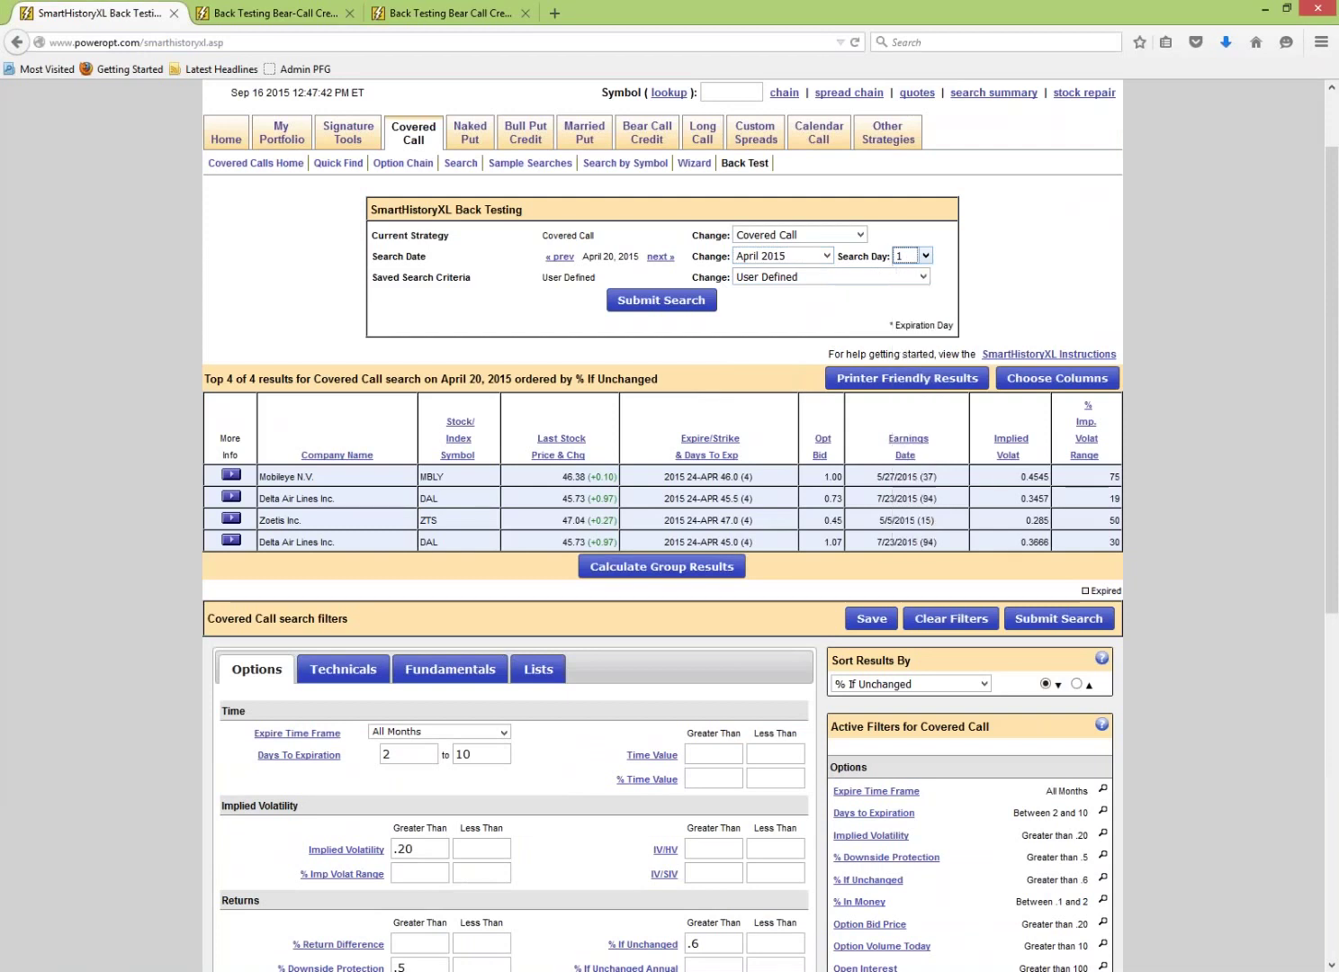
pyautogui.click(842, 279)
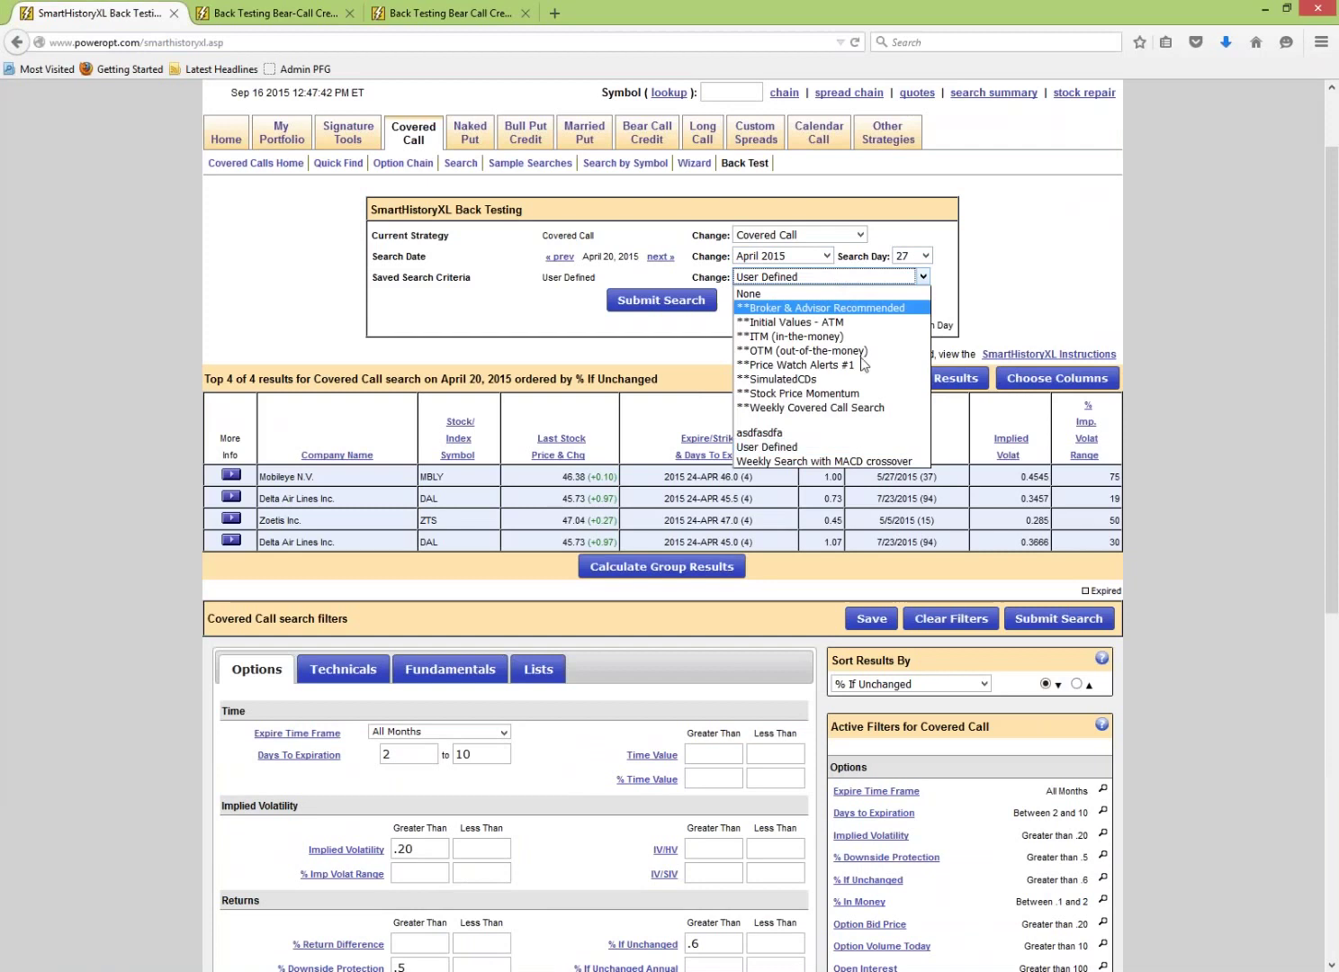
pyautogui.click(824, 462)
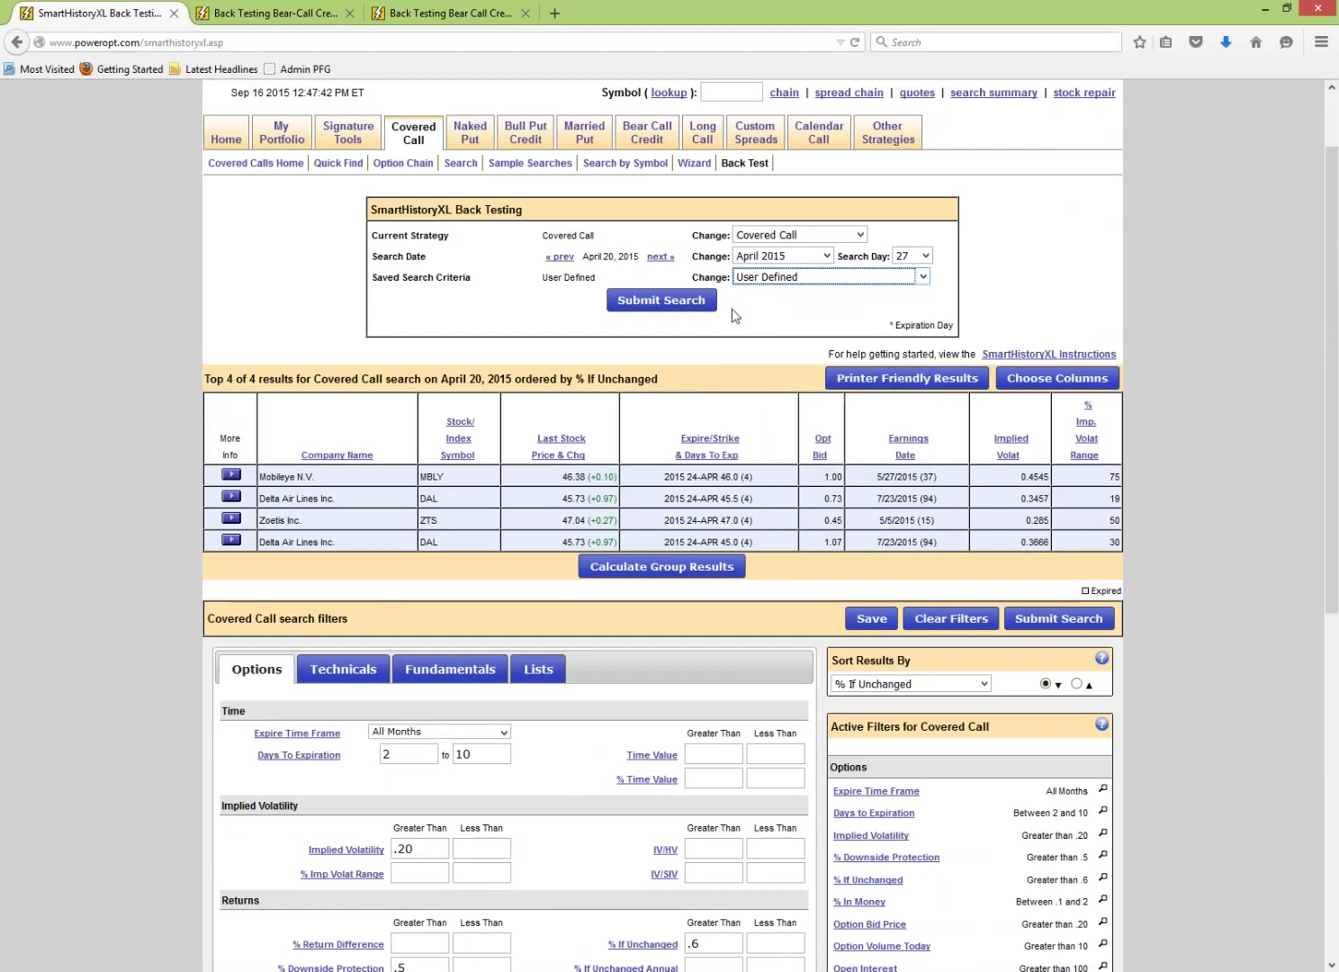
pyautogui.click(695, 306)
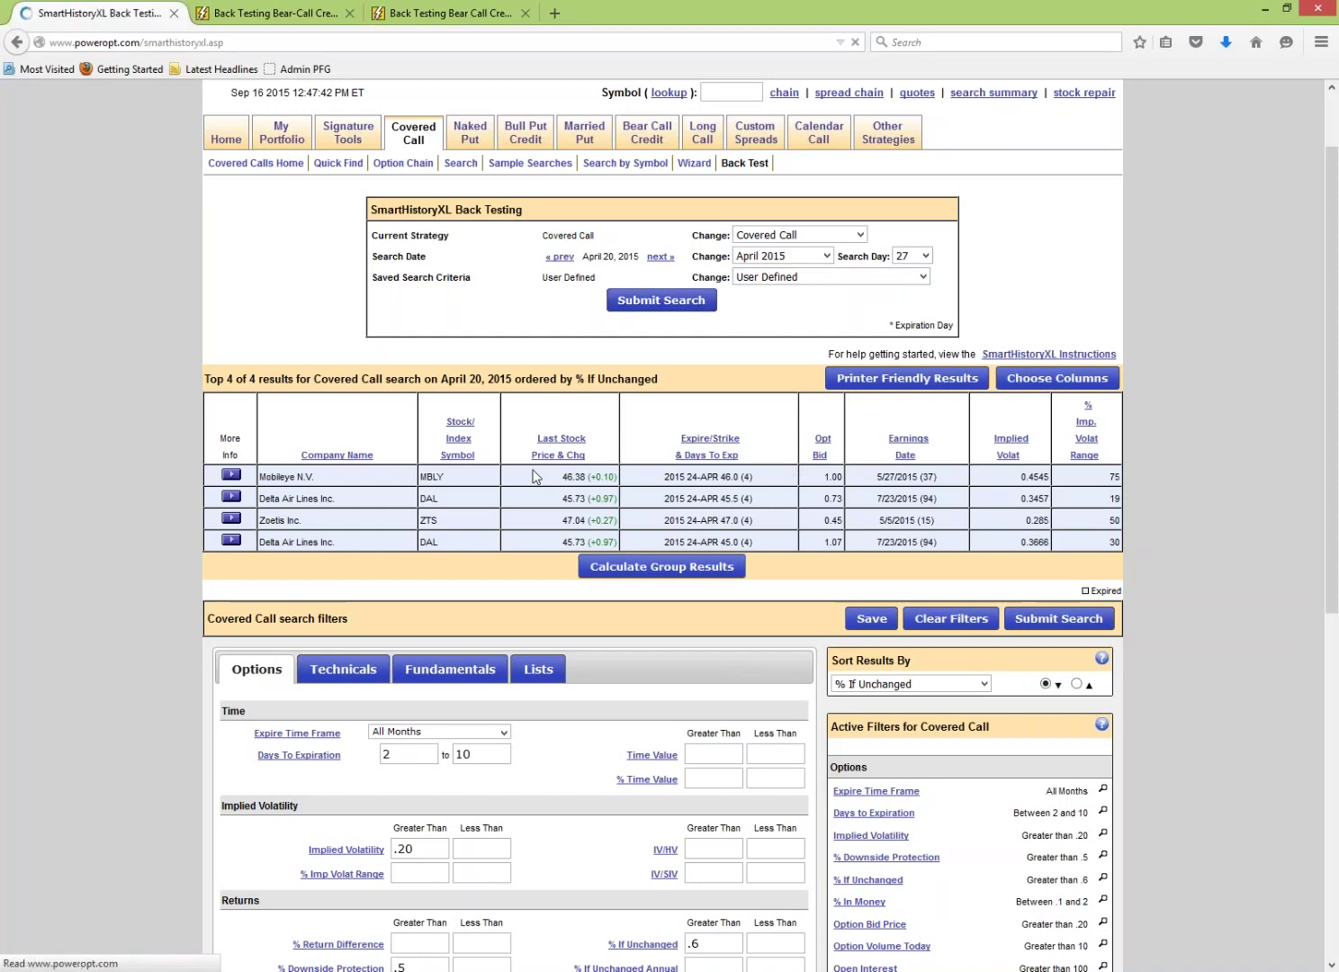
# - Select % If Assigned and Downside Protection as additional columns for the covered call results
pyautogui.scroll(-3, 501, 495)
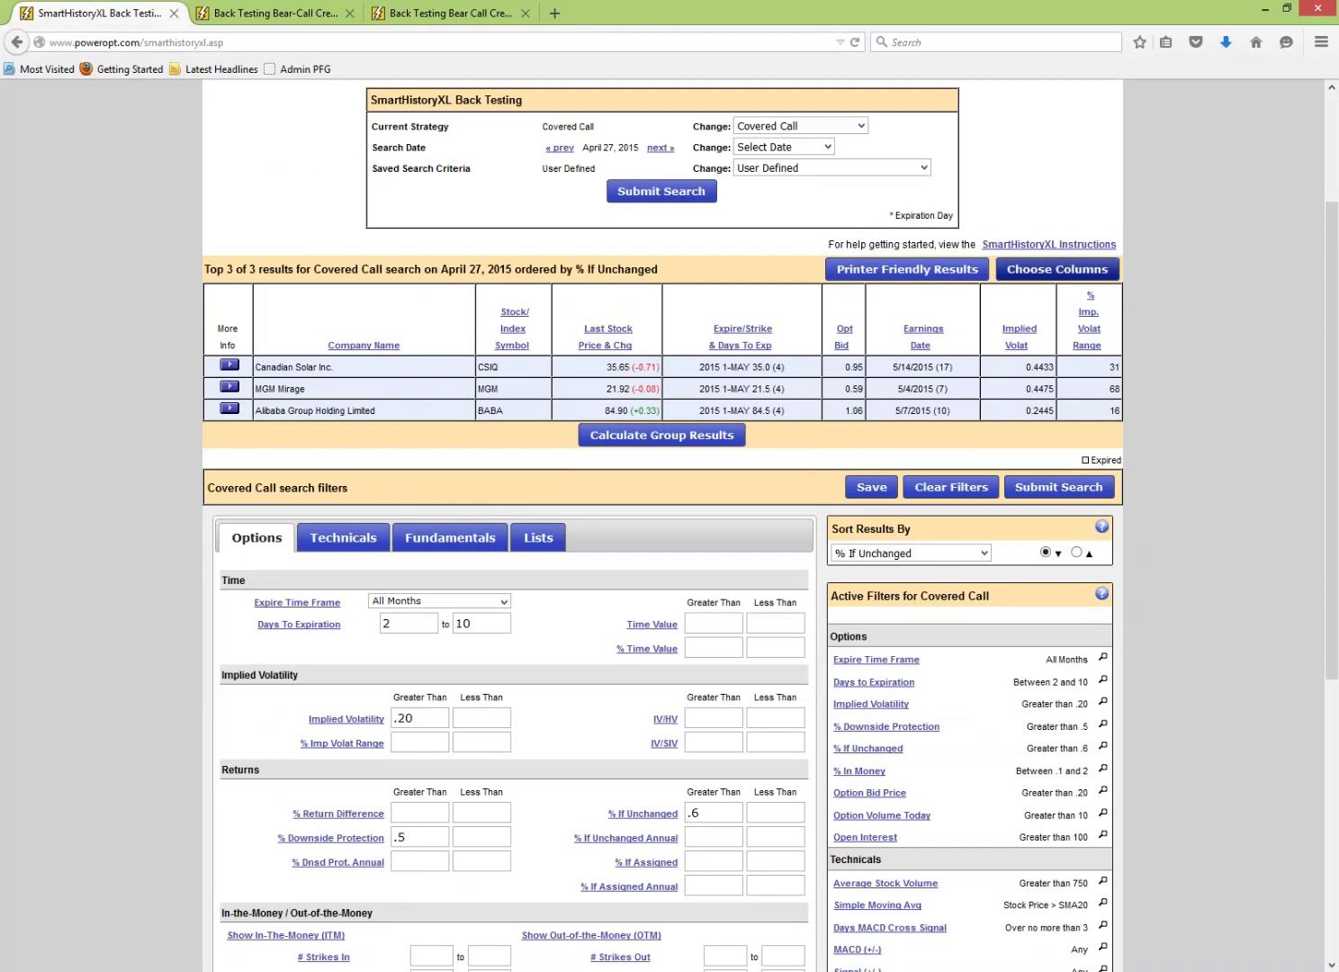
pyautogui.click(1091, 273)
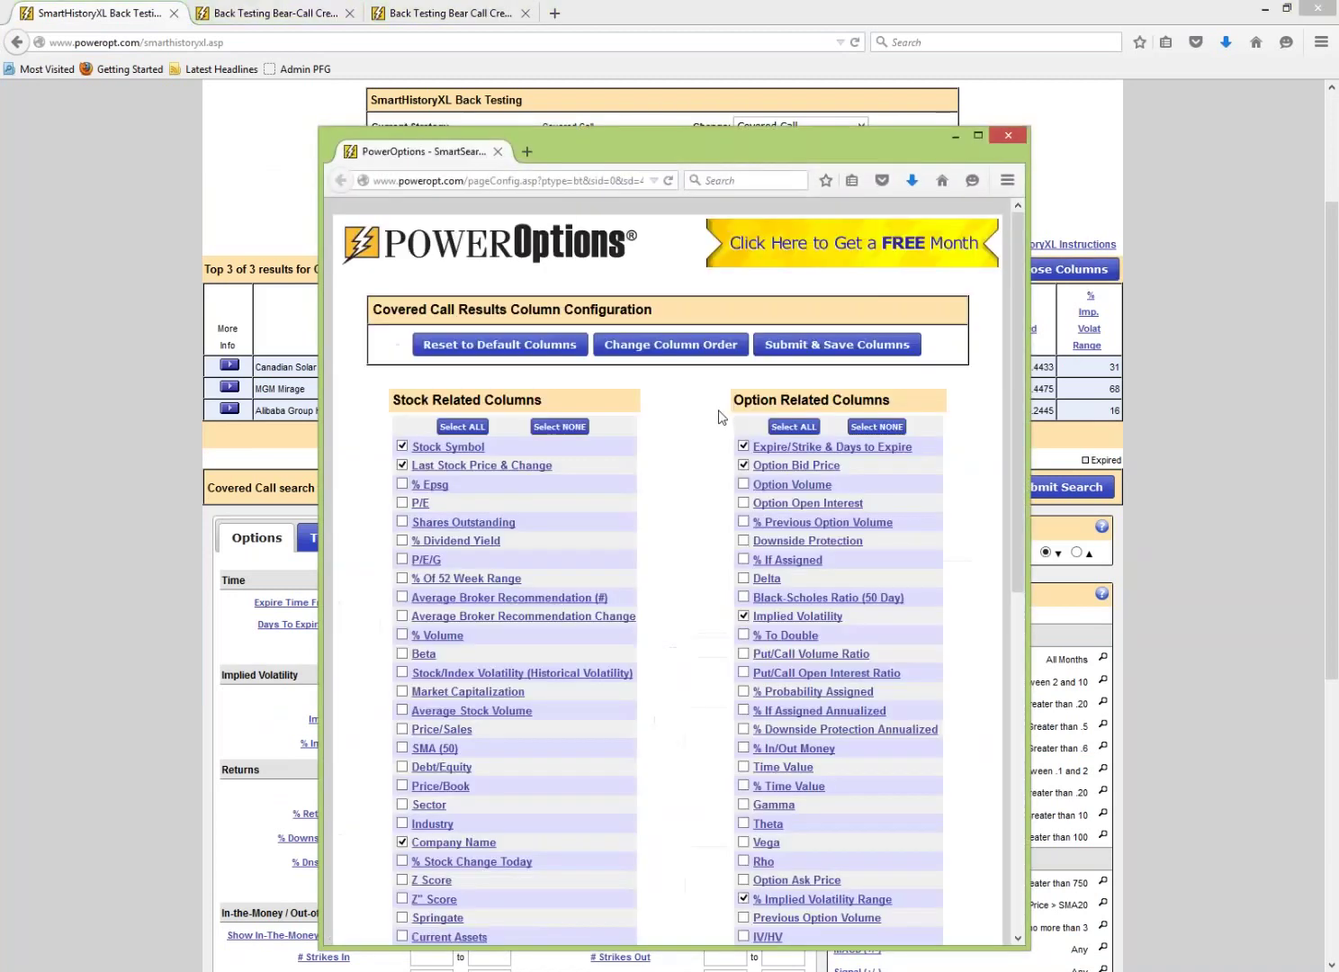
pyautogui.scroll(-4, 721, 417)
pyautogui.click(745, 368)
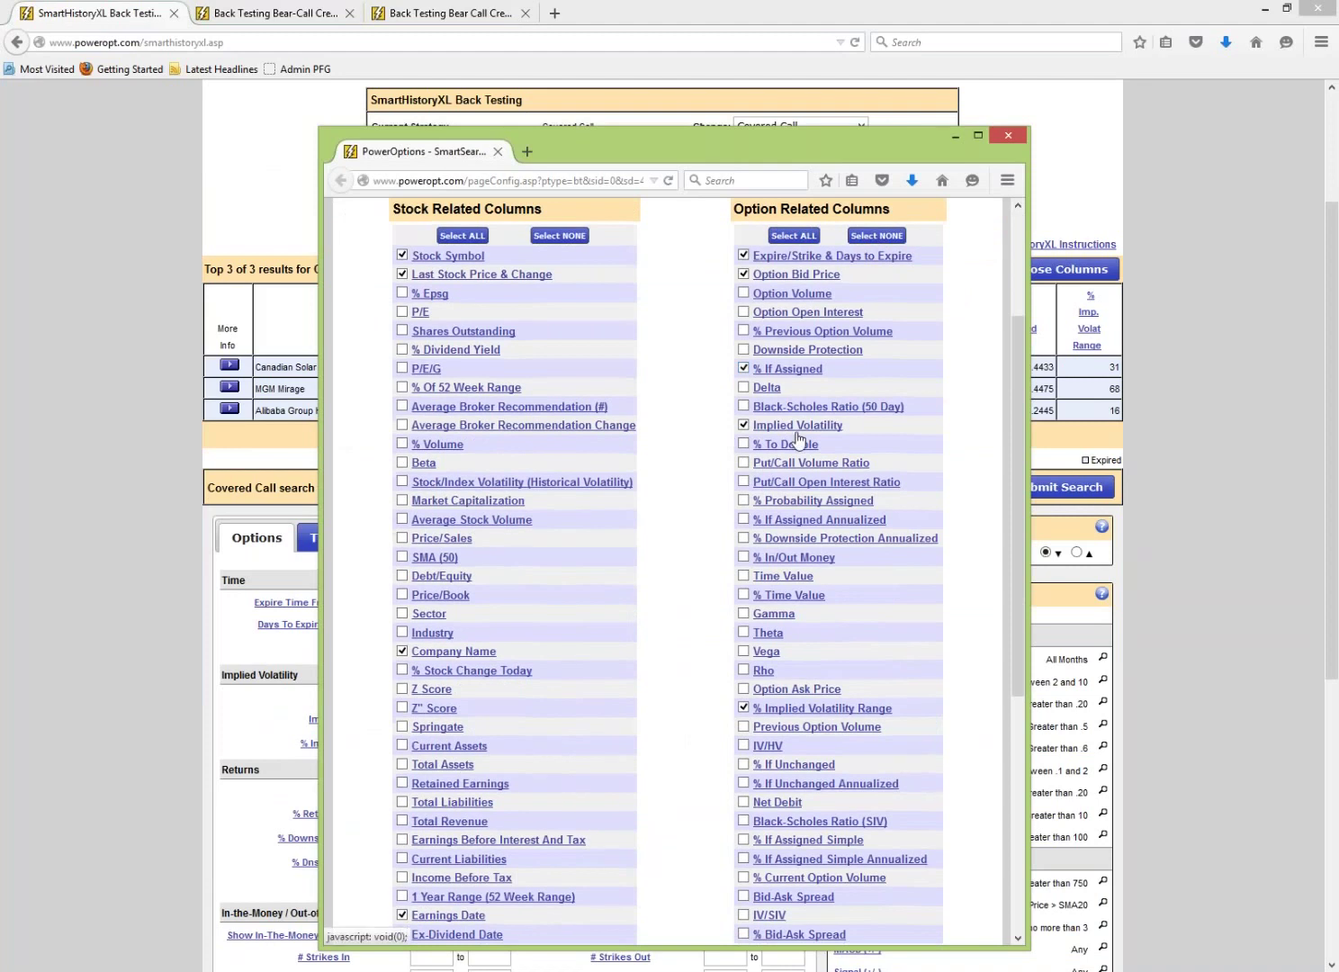
pyautogui.click(744, 350)
pyautogui.click(744, 350)
pyautogui.click(743, 350)
# - Submit and save the column configuration, and reload the search results by resending the request
pyautogui.scroll(-2, 712, 478)
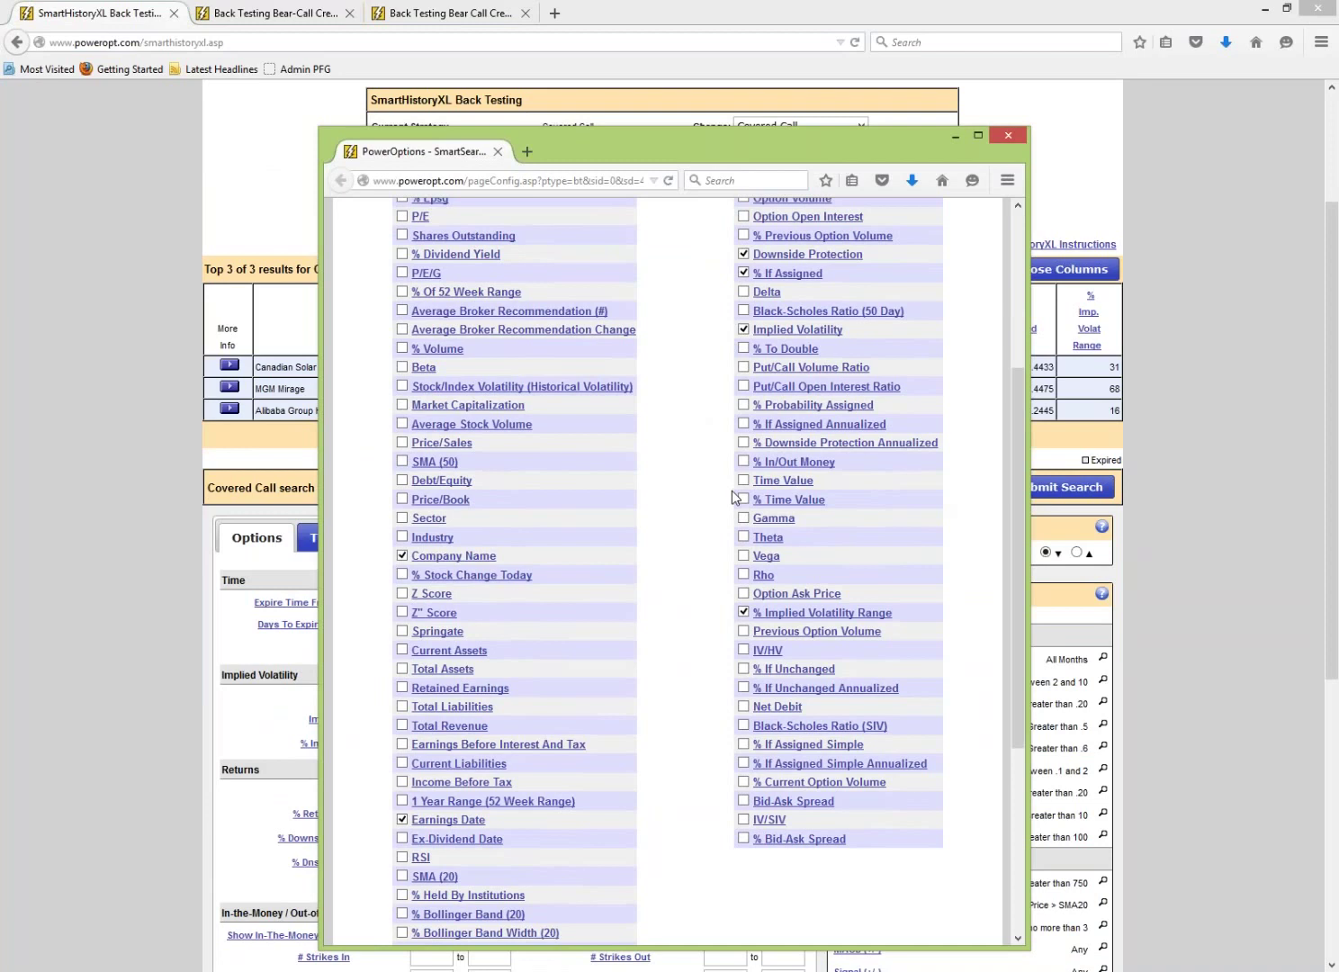
pyautogui.scroll(2, 729, 379)
pyautogui.scroll(-5, 720, 803)
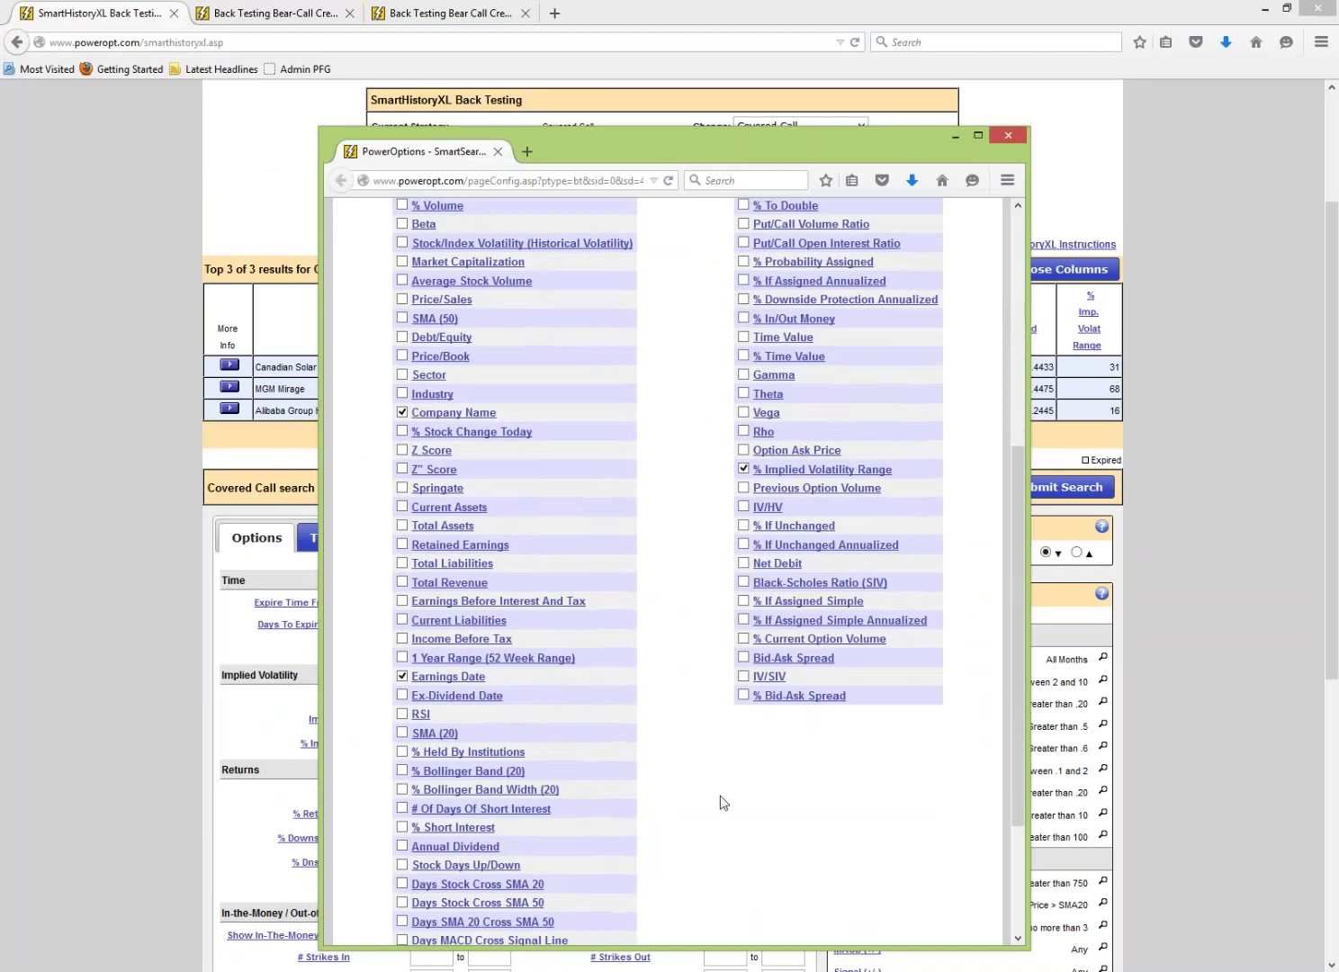
pyautogui.scroll(-4, 720, 803)
pyautogui.click(833, 819)
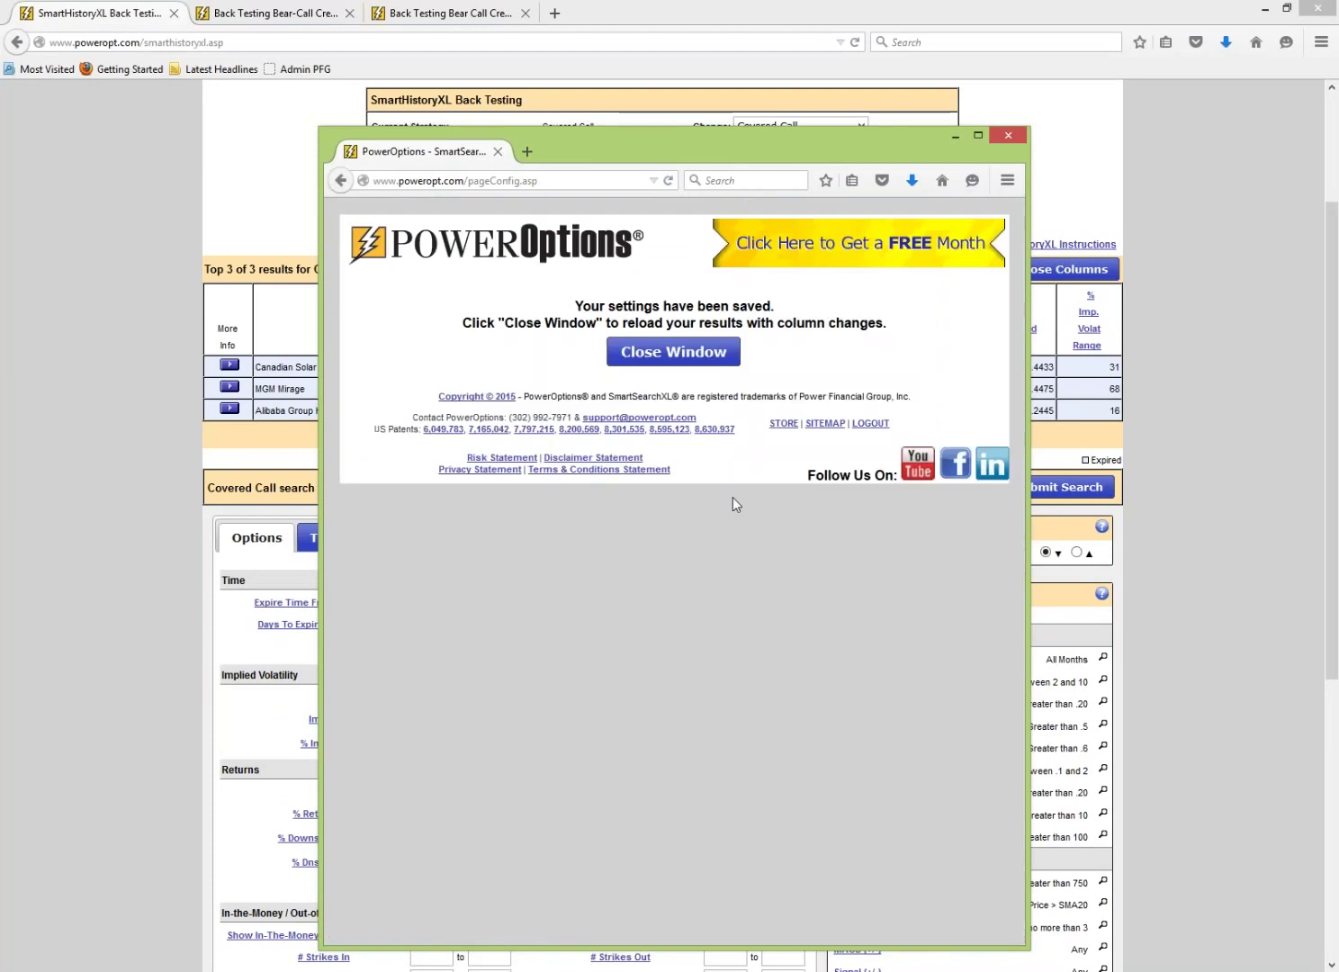
pyautogui.click(698, 353)
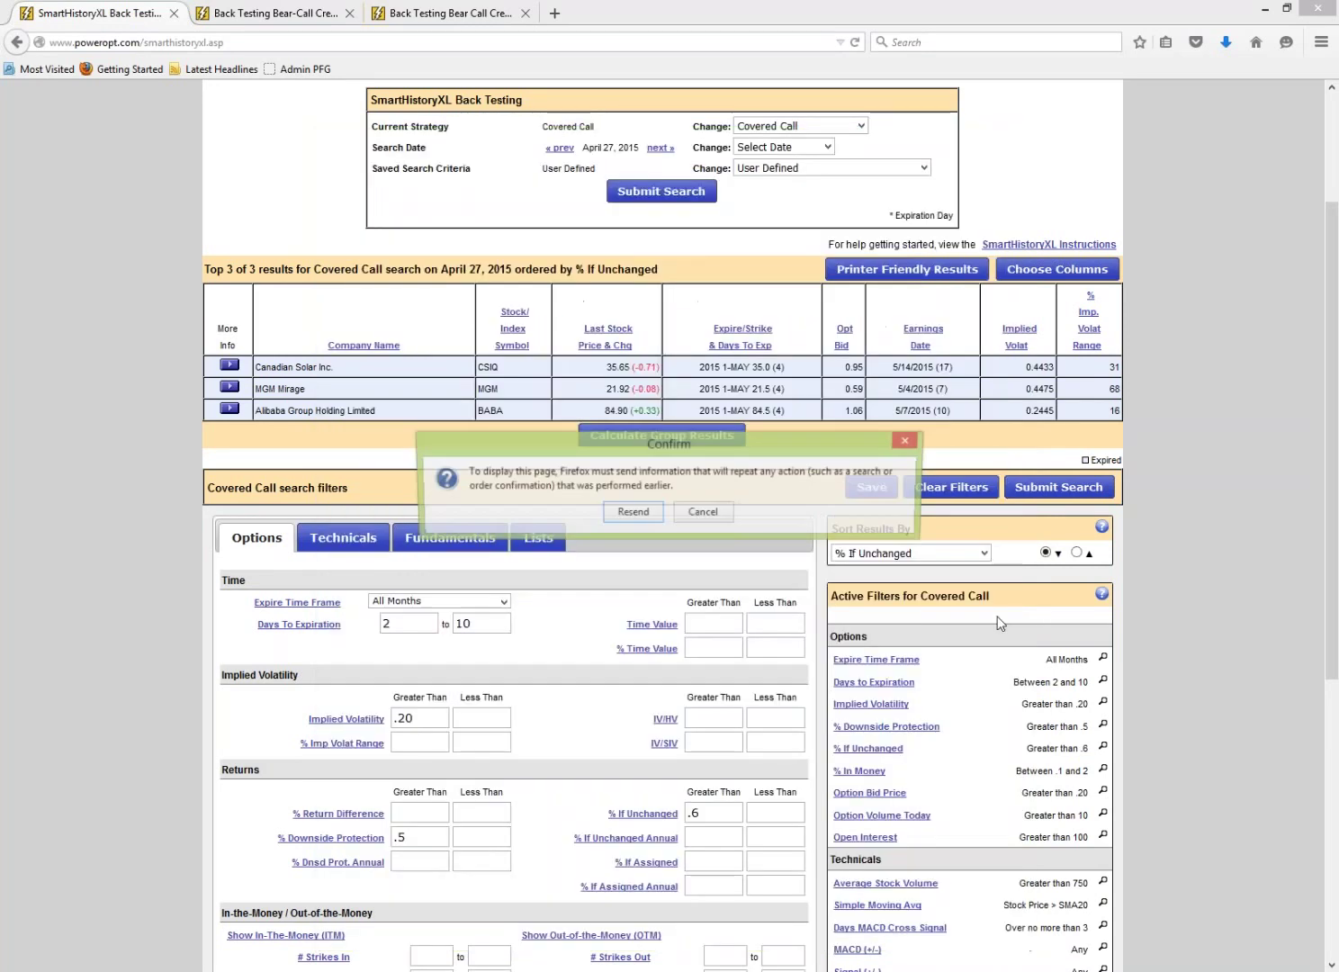
pyautogui.click(651, 520)
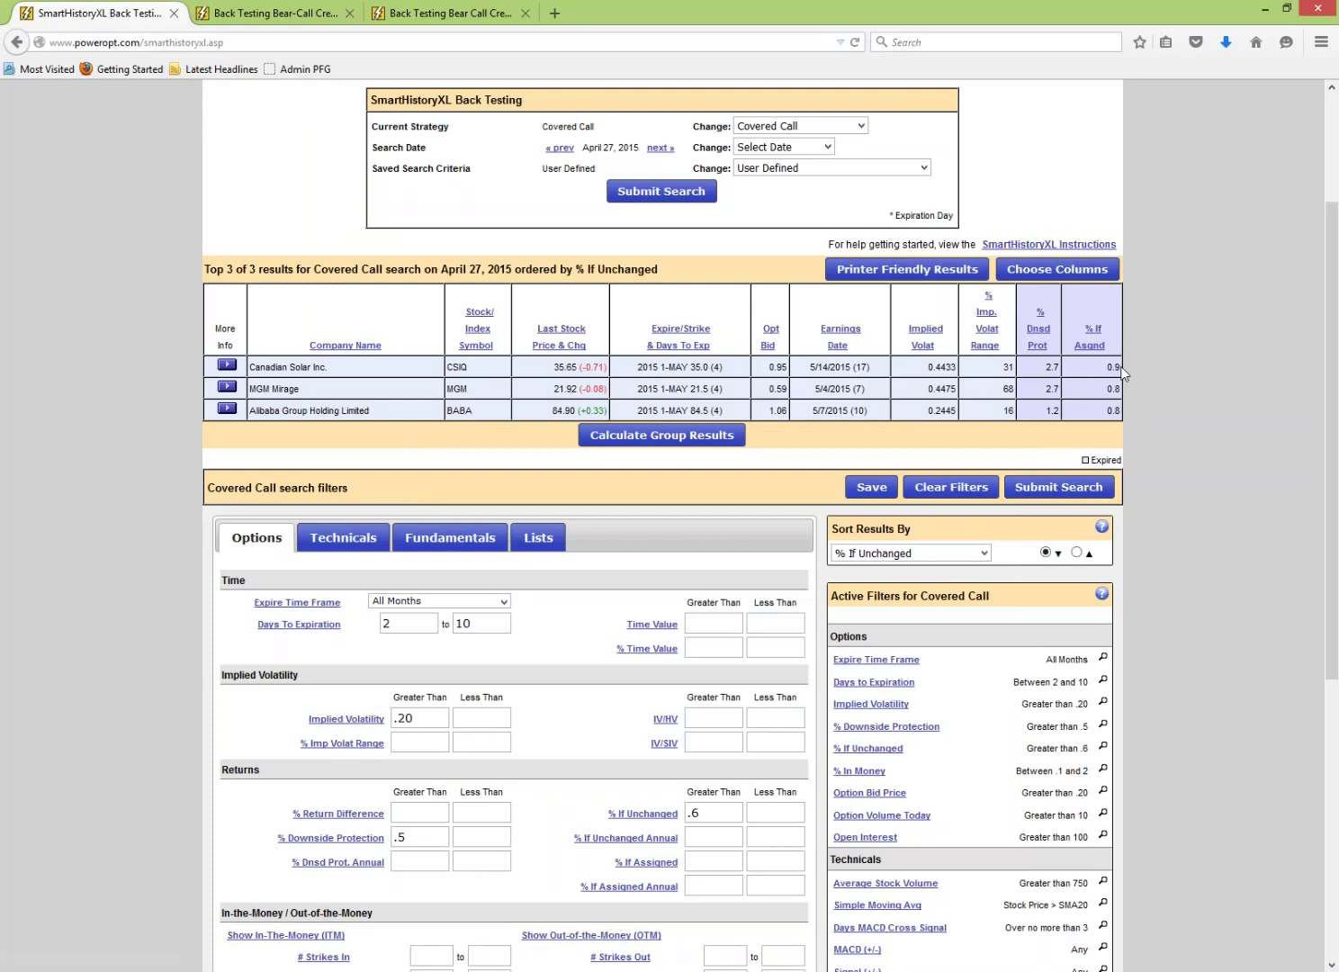
# - Calculate the group results for the April 27, 2015 search and review each position's % return, the success rate and the average return
pyautogui.click(693, 436)
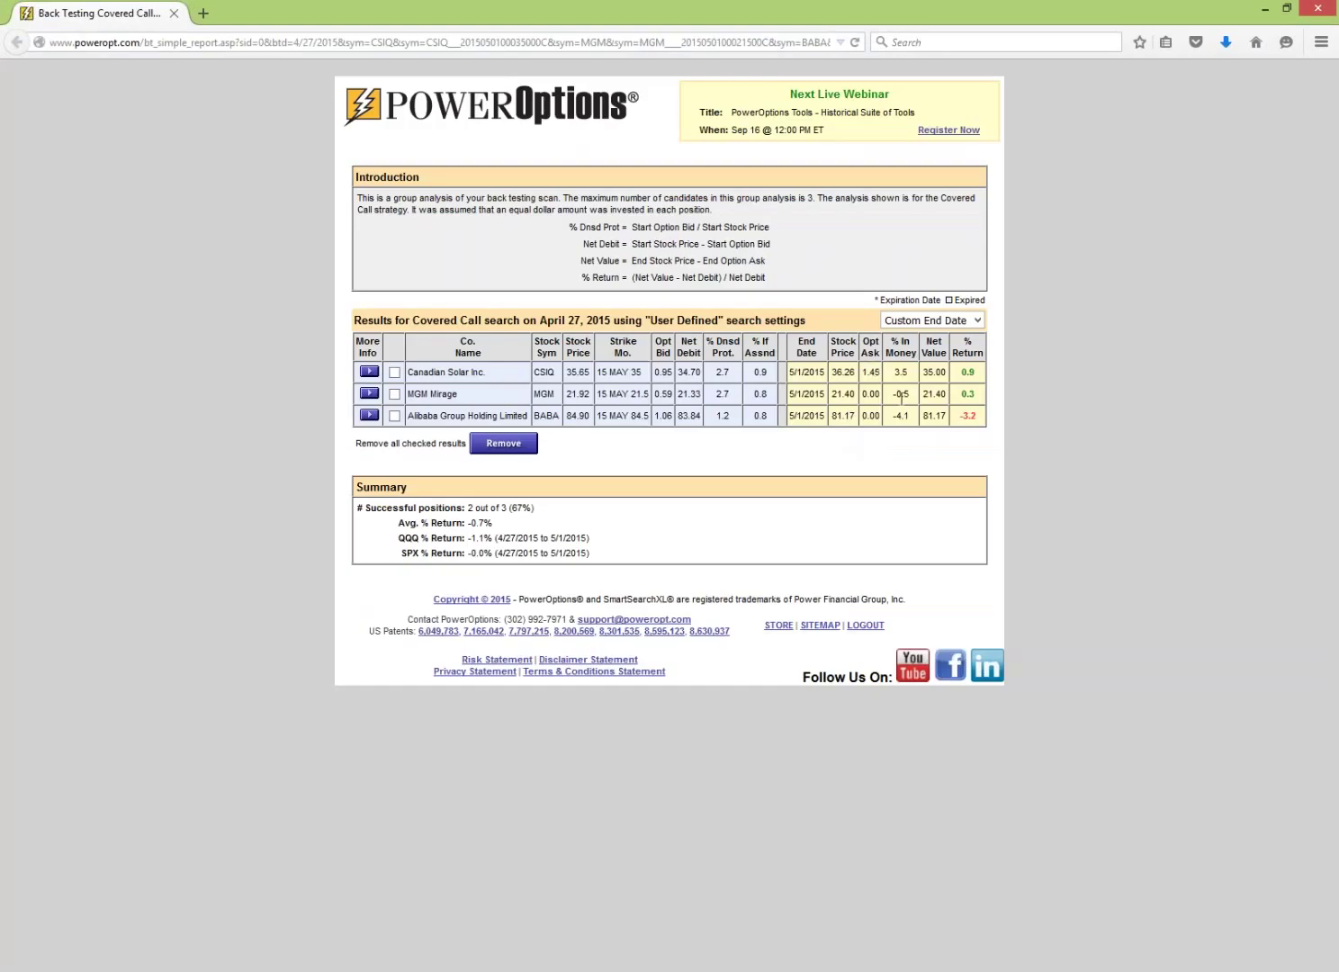
pyautogui.moveTo(984, 373); pyautogui.dragTo(962, 372)
pyautogui.click(1027, 361)
pyautogui.click(993, 412)
pyautogui.moveTo(988, 426); pyautogui.dragTo(957, 439)
pyautogui.click(959, 441)
pyautogui.moveTo(467, 509); pyautogui.dragTo(546, 510)
pyautogui.click(601, 507)
pyautogui.moveTo(469, 522); pyautogui.dragTo(496, 523)
pyautogui.click(670, 535)
# - Open the Big Charts stock chart for Alibaba (BABA) from the covered call group results
pyautogui.click(364, 417)
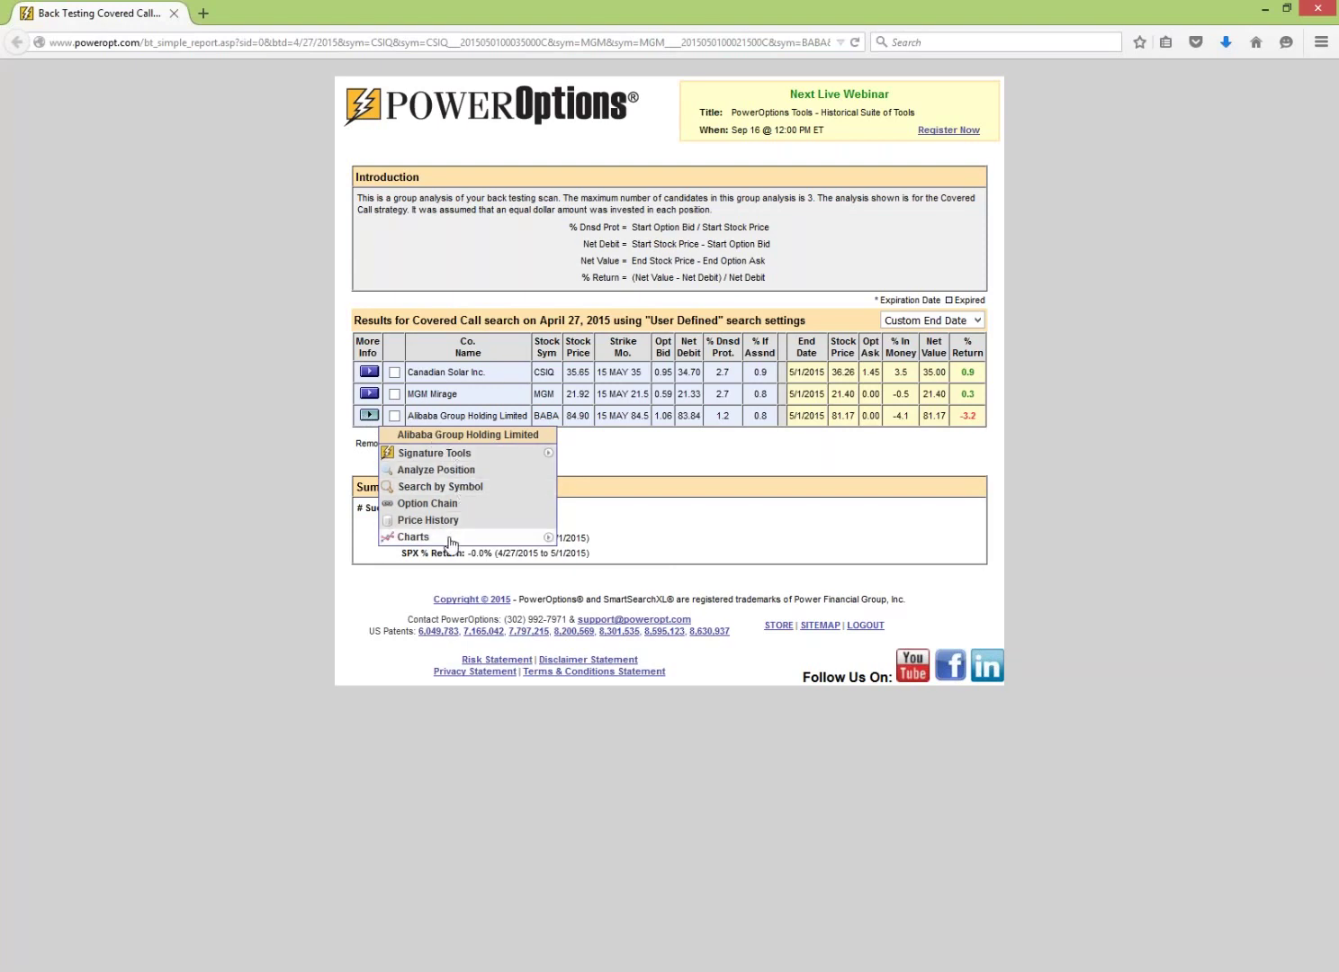
pyautogui.moveTo(450, 538)
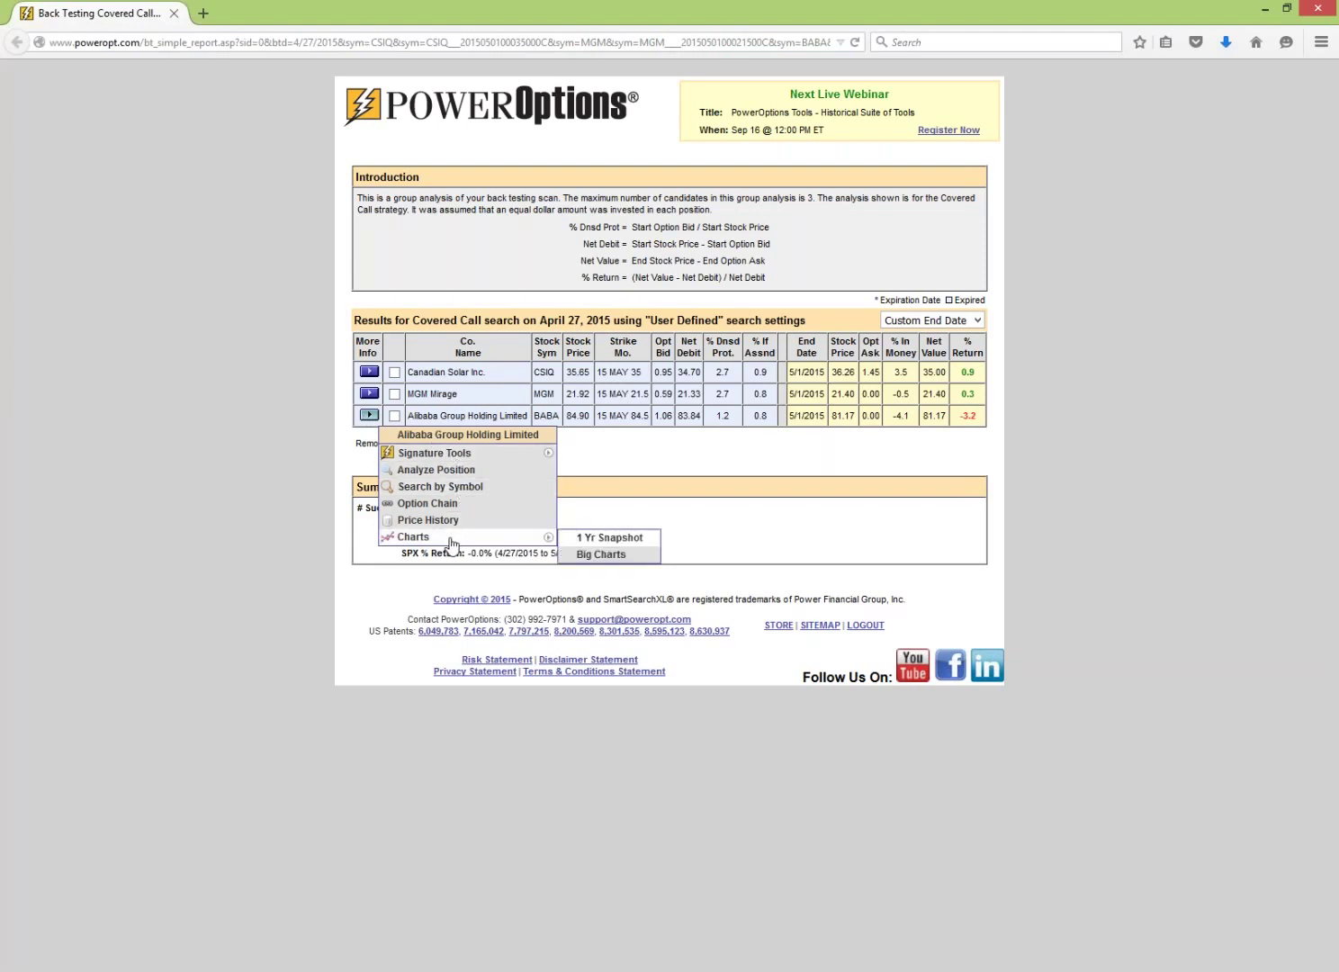
pyautogui.click(590, 557)
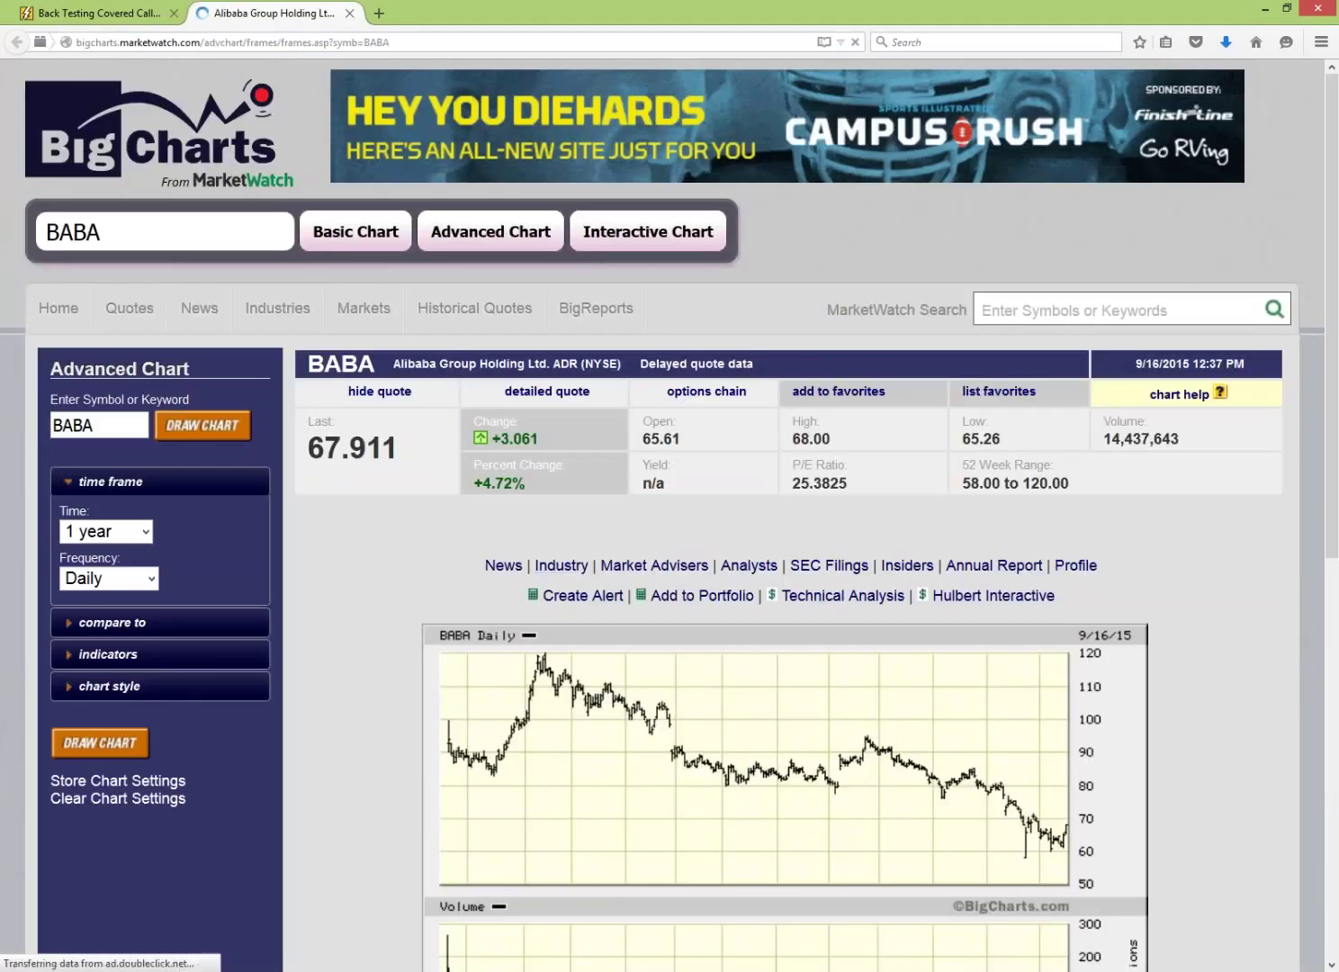
pyautogui.scroll(-3, 745, 716)
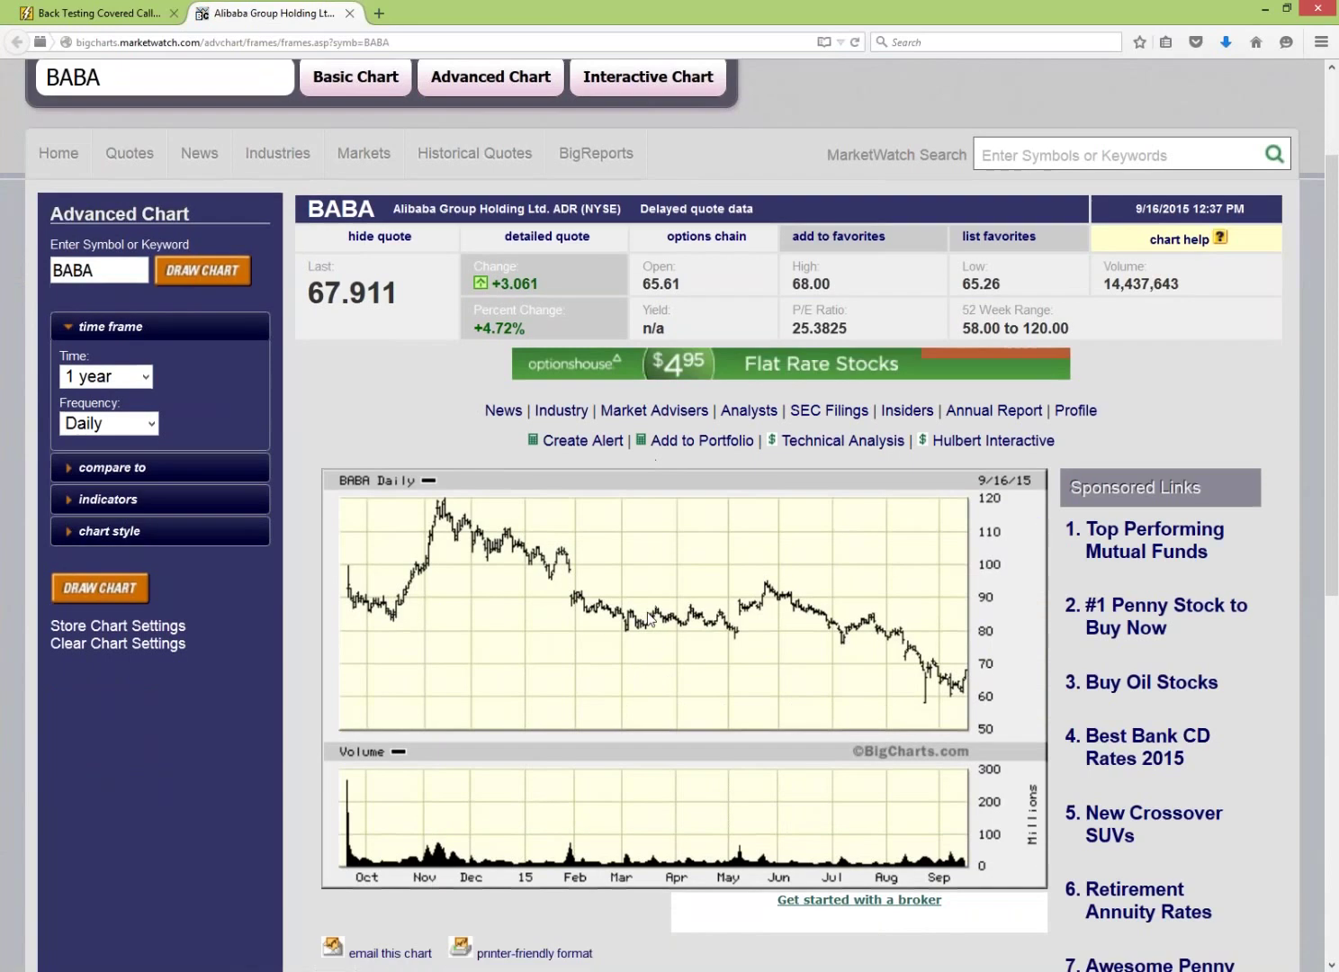
pyautogui.scroll(-6, 650, 619)
pyautogui.scroll(-1, 684, 450)
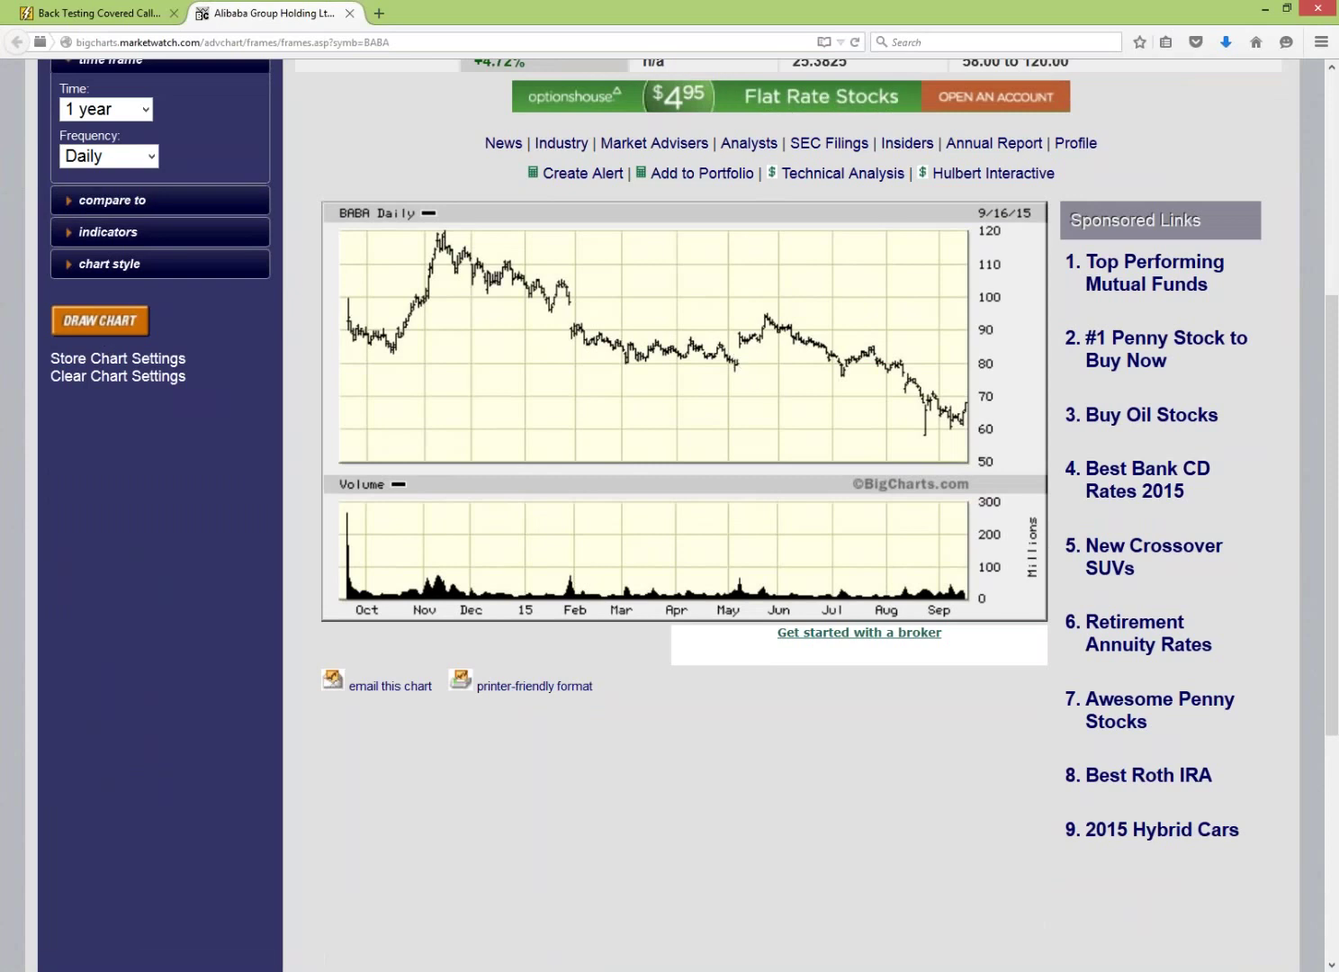
# - Set the BABA chart's time frame to 6 months and bring the redrawn price chart into view
pyautogui.click(143, 109)
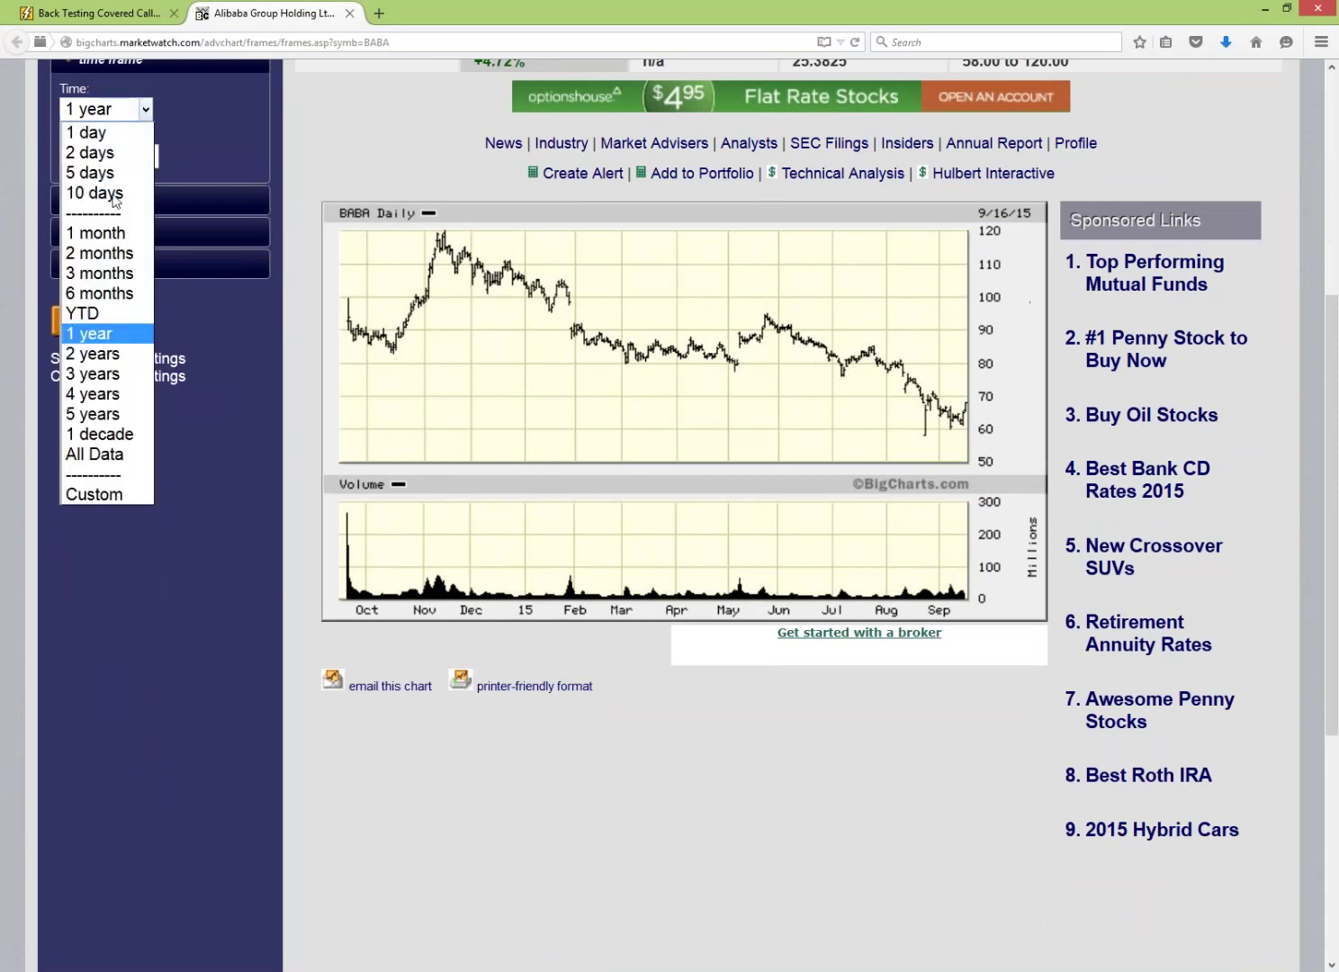
pyautogui.click(80, 304)
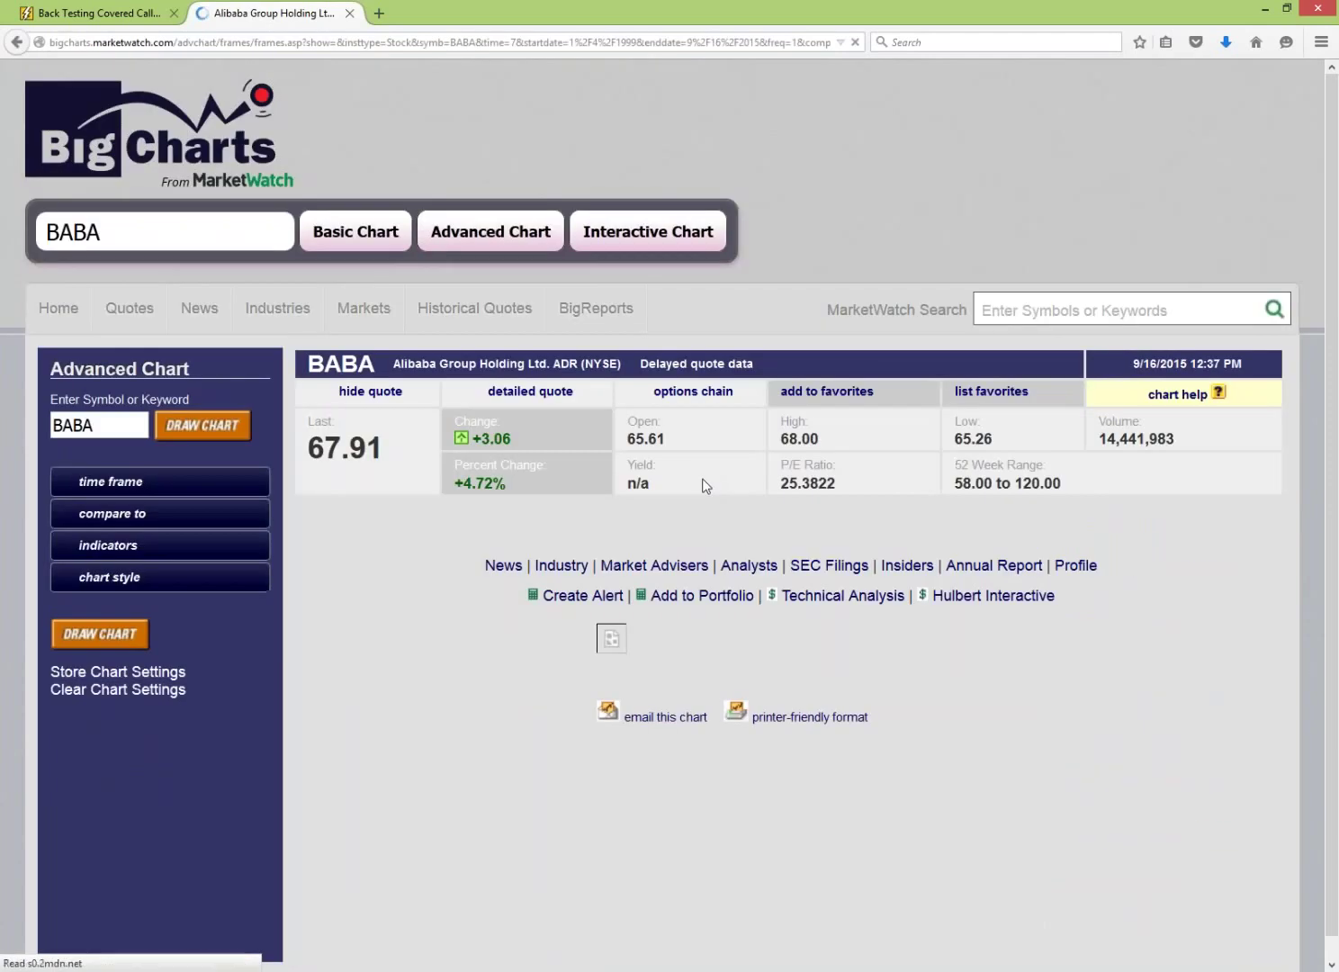
pyautogui.scroll(-3, 878, 577)
pyautogui.scroll(-10, 876, 573)
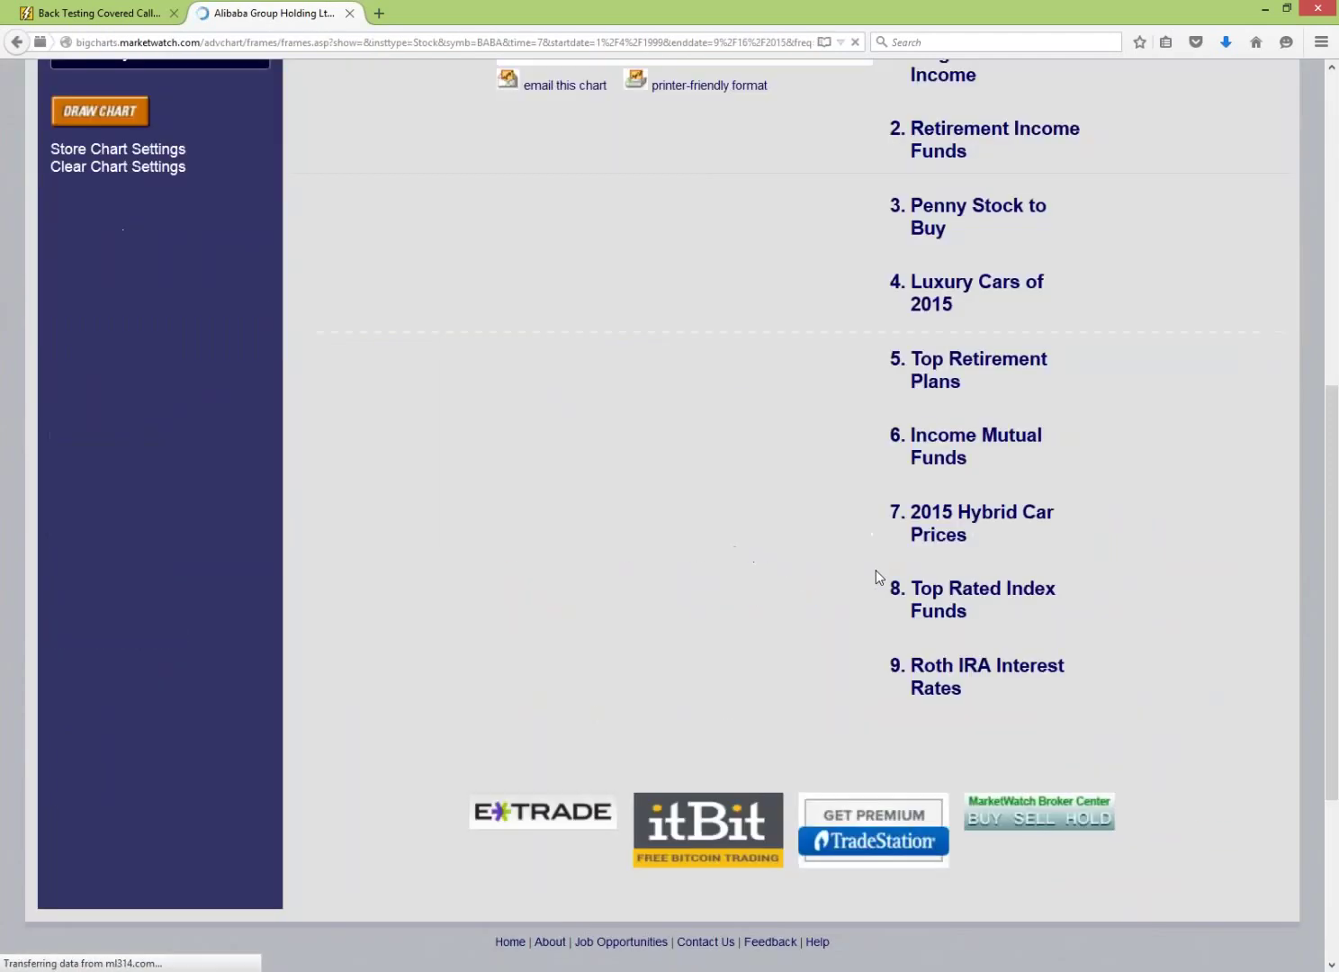
pyautogui.scroll(3, 803, 518)
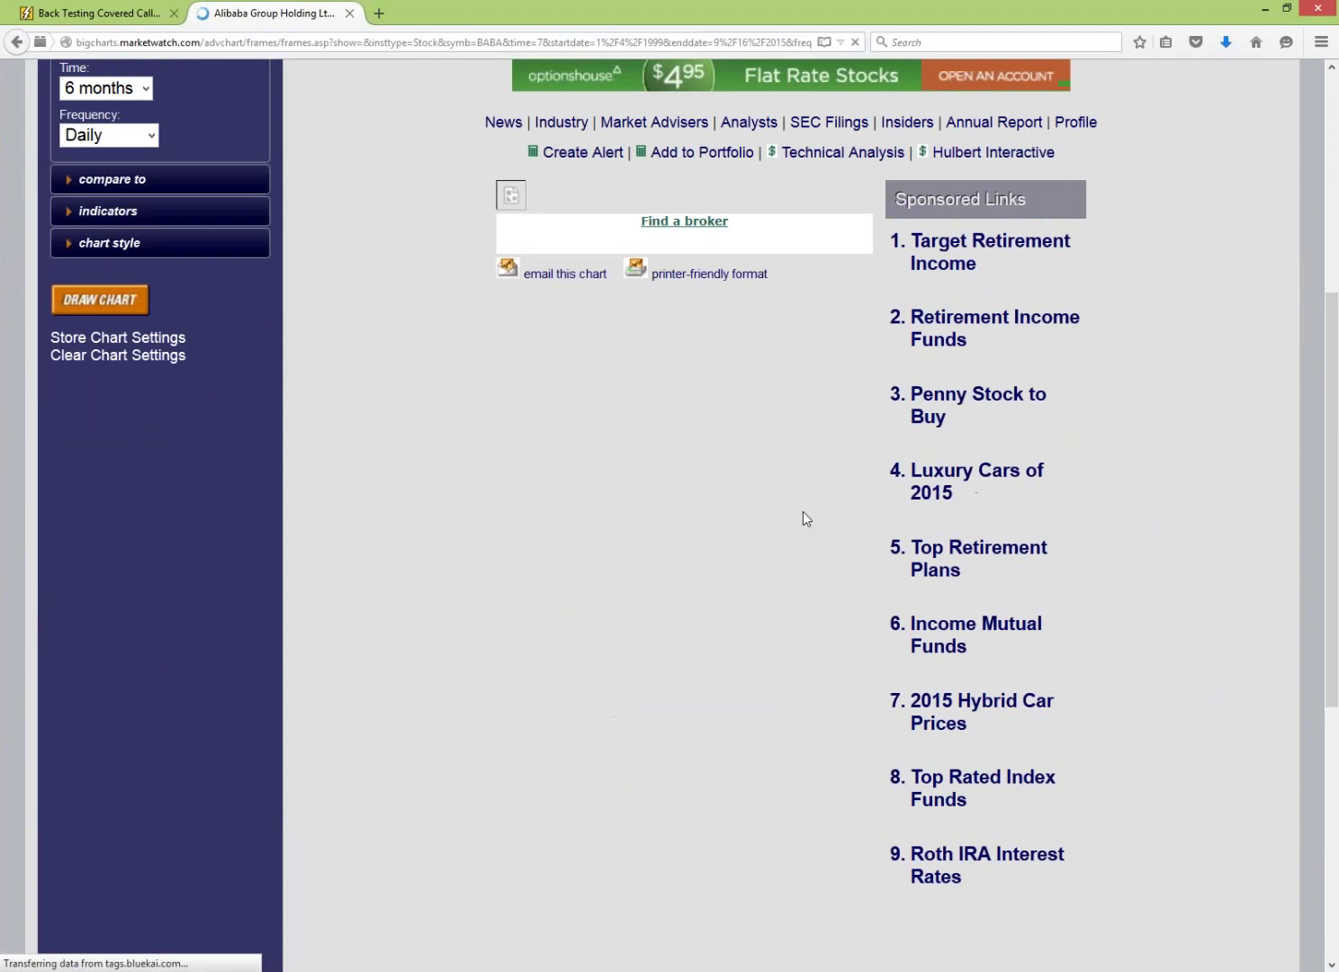
pyautogui.scroll(-3, 803, 512)
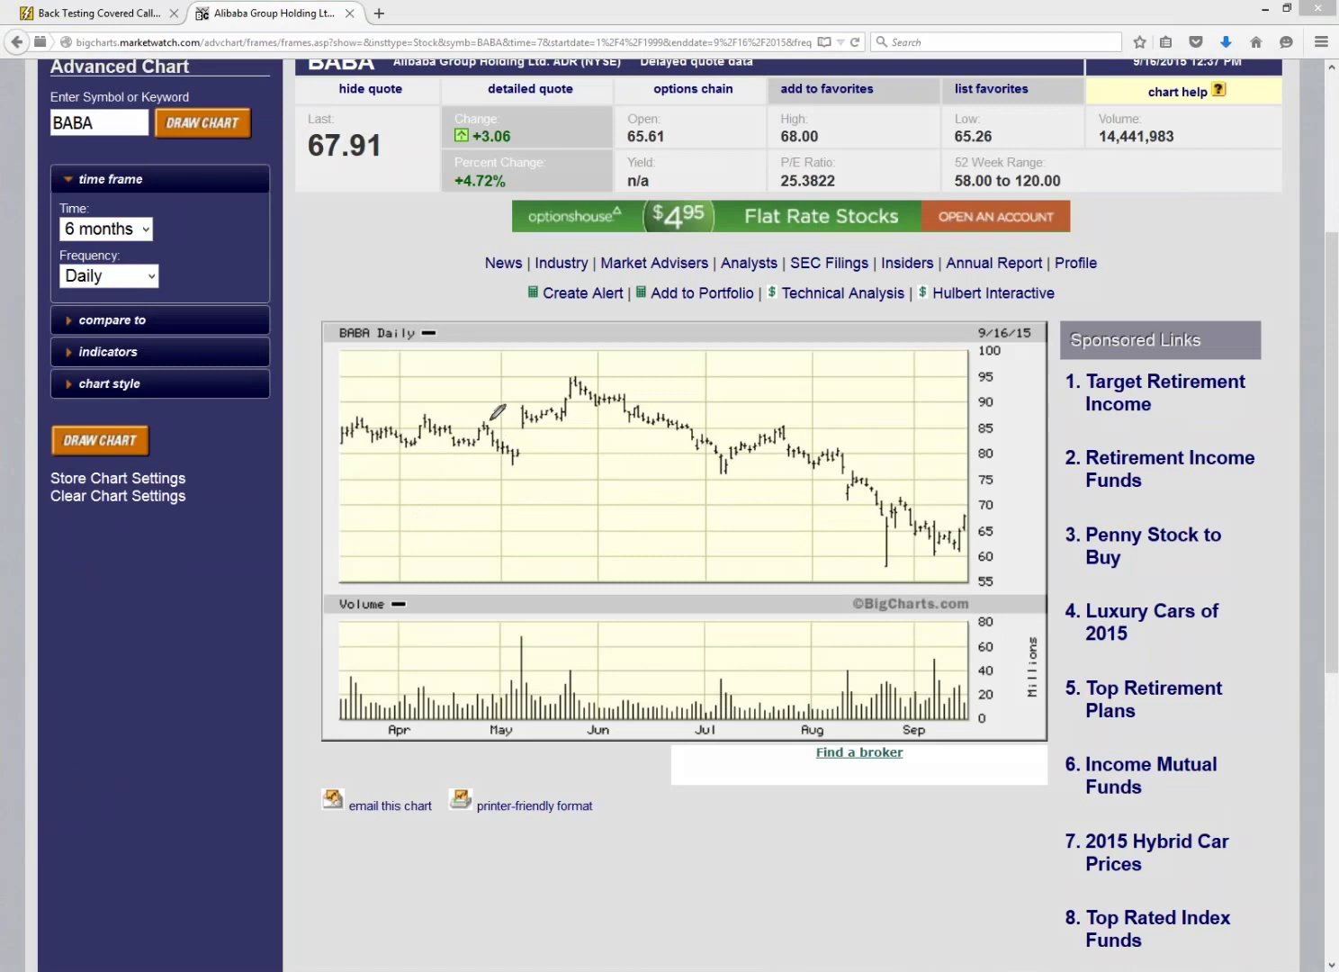
# - Annotate the BABA chart around early May with a trend arrow, a vertical line through the date axis and a loop around the price gap
pyautogui.moveTo(482, 420)
pyautogui.mouseDown()
pyautogui.moveTo(538, 450)
pyautogui.moveTo(528, 456)
pyautogui.mouseUp()
pyautogui.moveTo(506, 410)
pyautogui.mouseDown()
pyautogui.moveTo(529, 406)
pyautogui.moveTo(508, 478)
pyautogui.moveTo(496, 782)
pyautogui.mouseUp()
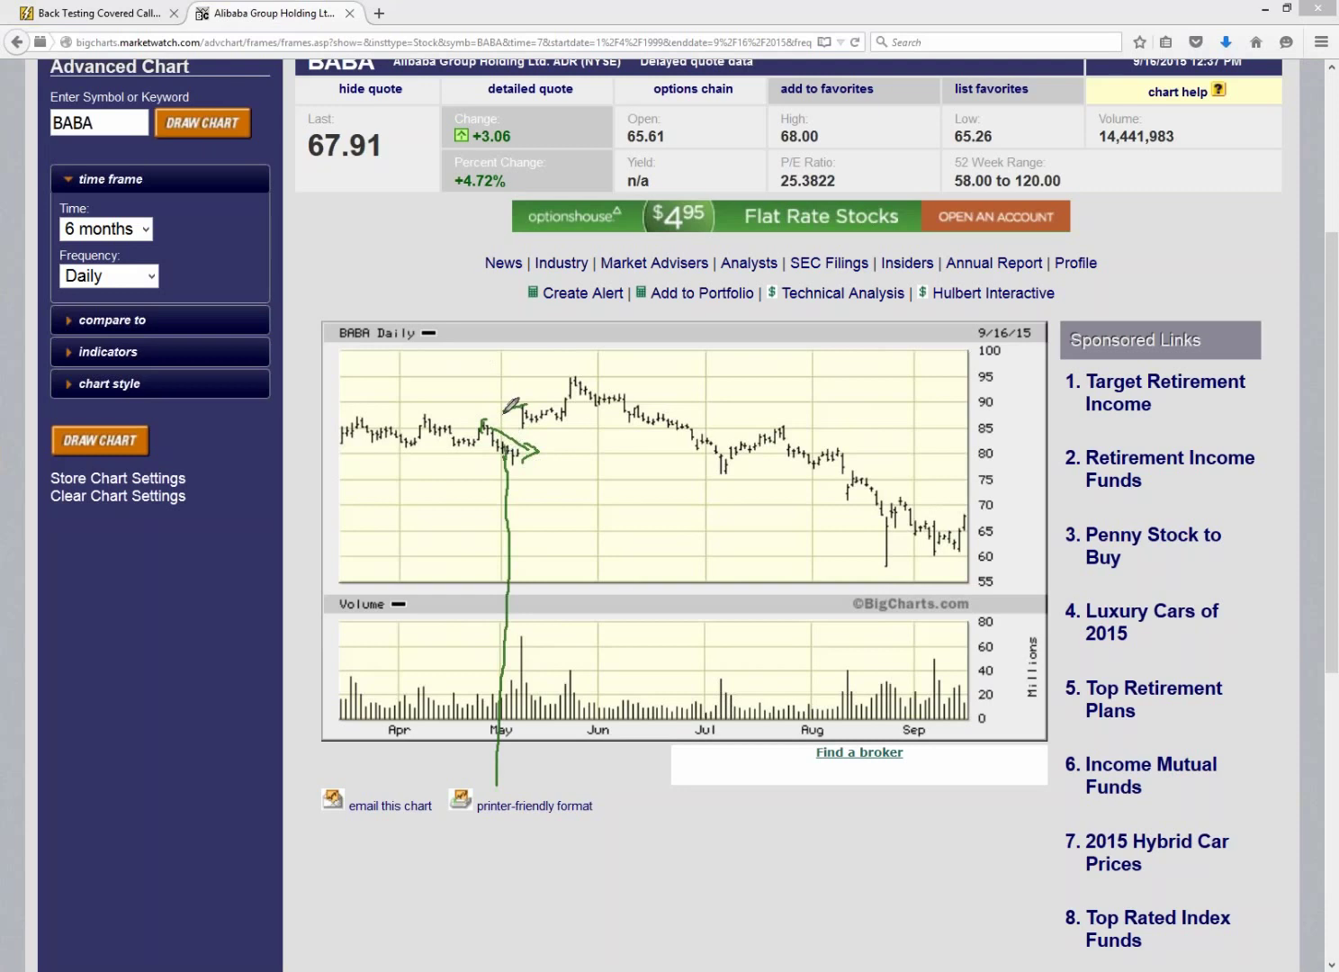
pyautogui.moveTo(510, 409)
pyautogui.mouseDown()
pyautogui.moveTo(478, 398)
pyautogui.moveTo(474, 413)
pyautogui.moveTo(503, 455)
pyautogui.moveTo(531, 462)
pyautogui.mouseUp()
pyautogui.moveTo(531, 396)
pyautogui.mouseDown()
pyautogui.moveTo(512, 423)
pyautogui.moveTo(537, 387)
pyautogui.mouseUp()
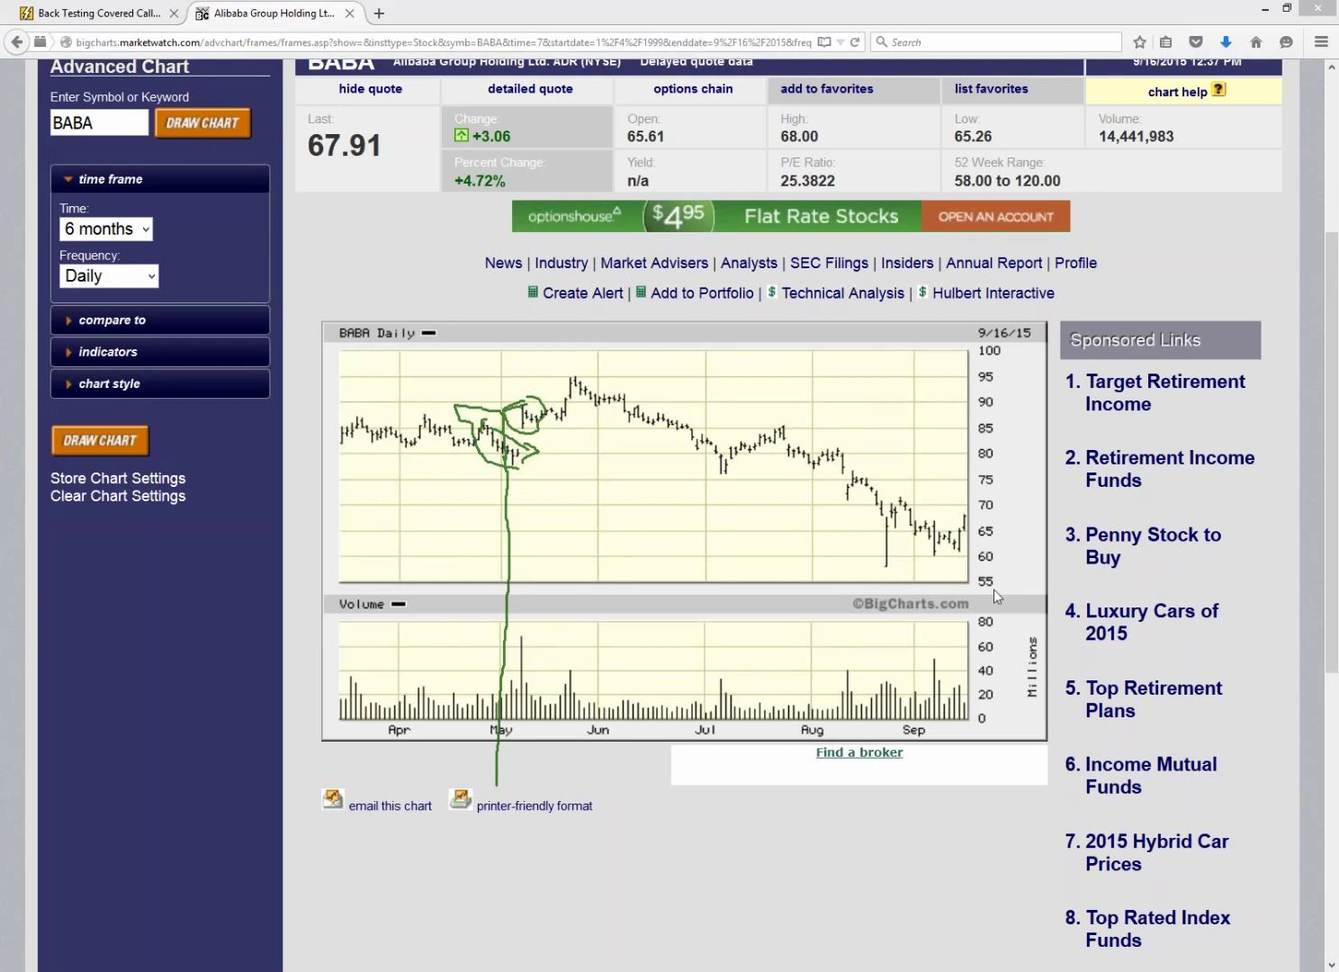
# - Open BABA's historical option chain for April 27, 2015 from the group results, check its date and erase the annotations
pyautogui.click(90, 11)
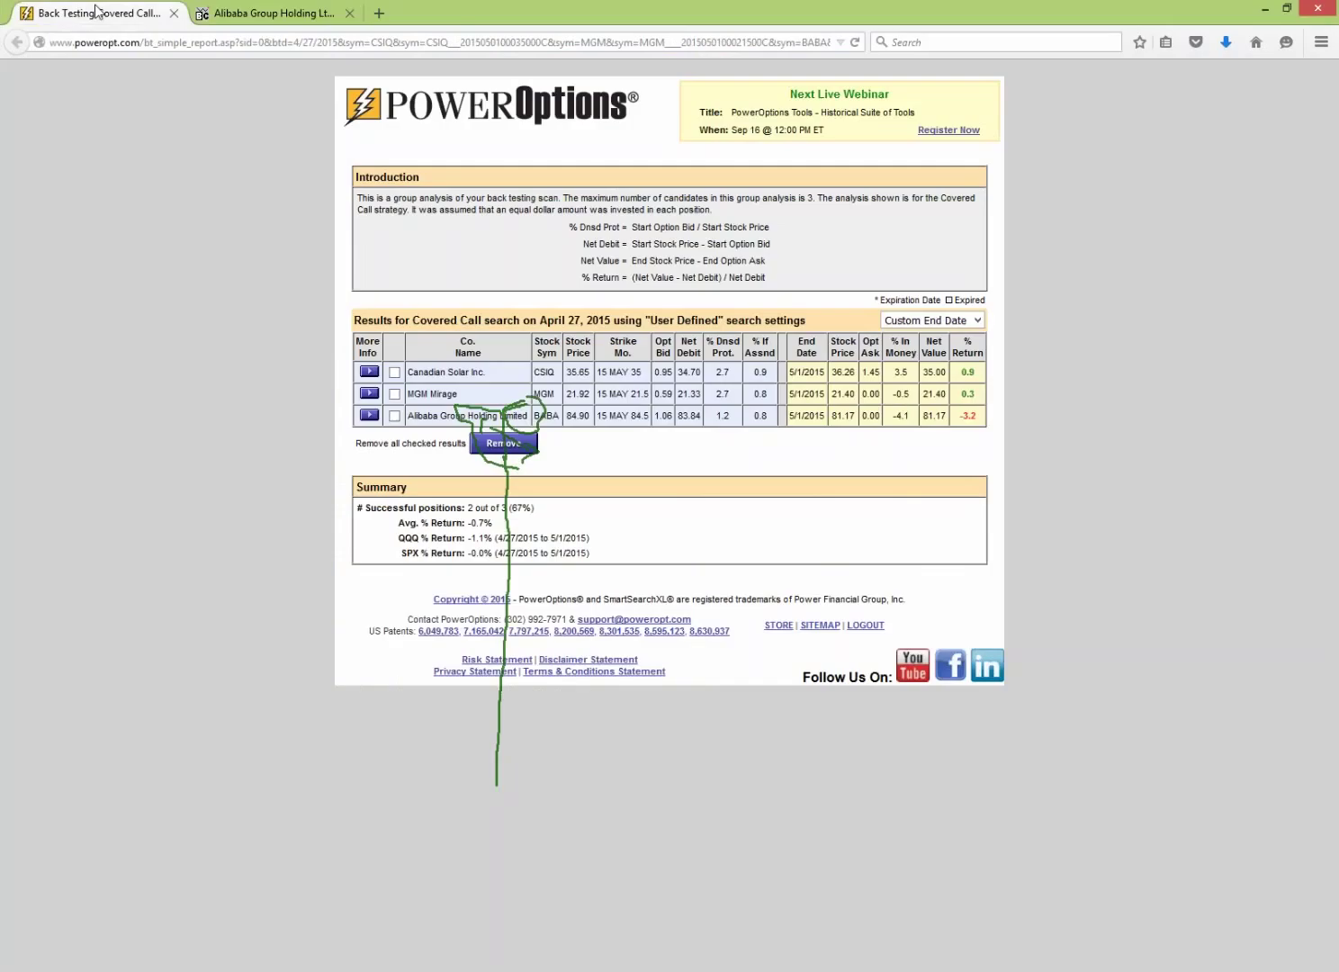
pyautogui.click(370, 416)
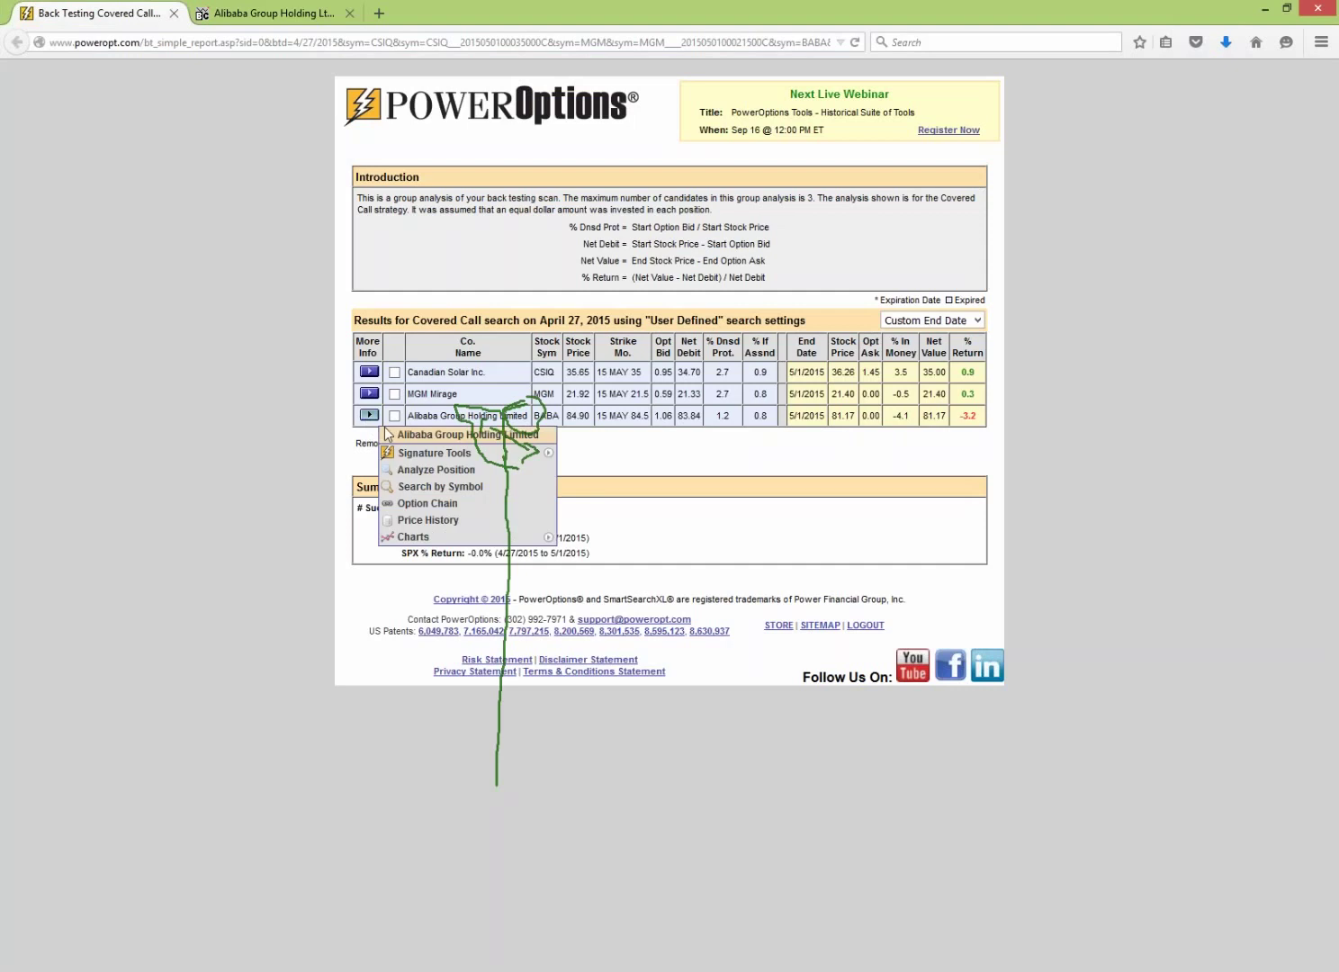
pyautogui.click(418, 504)
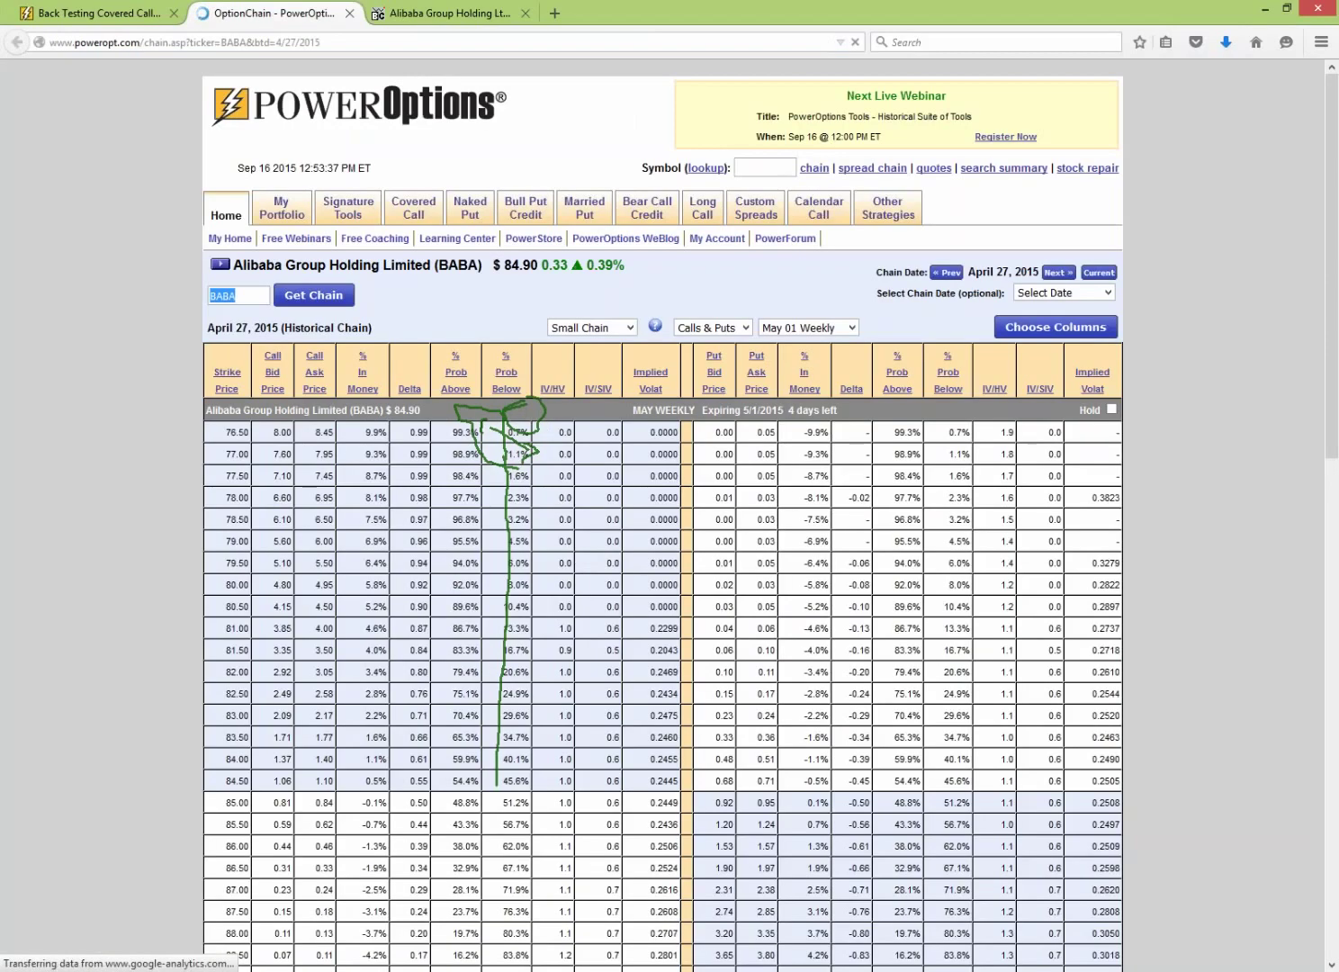
pyautogui.moveTo(215, 328); pyautogui.dragTo(314, 327)
pyautogui.click(524, 364)
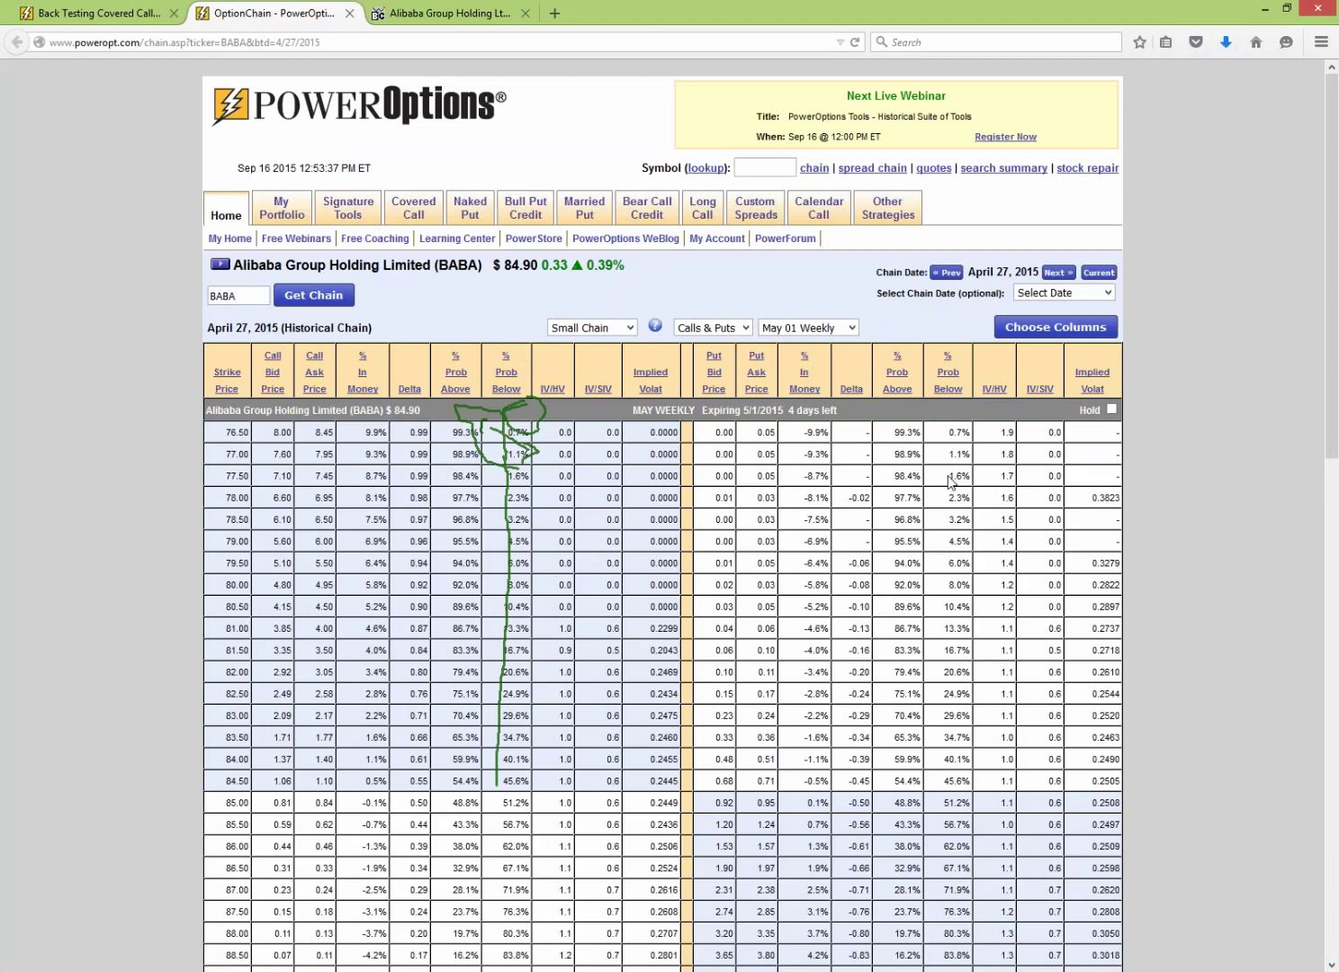
pyautogui.press('Escape')
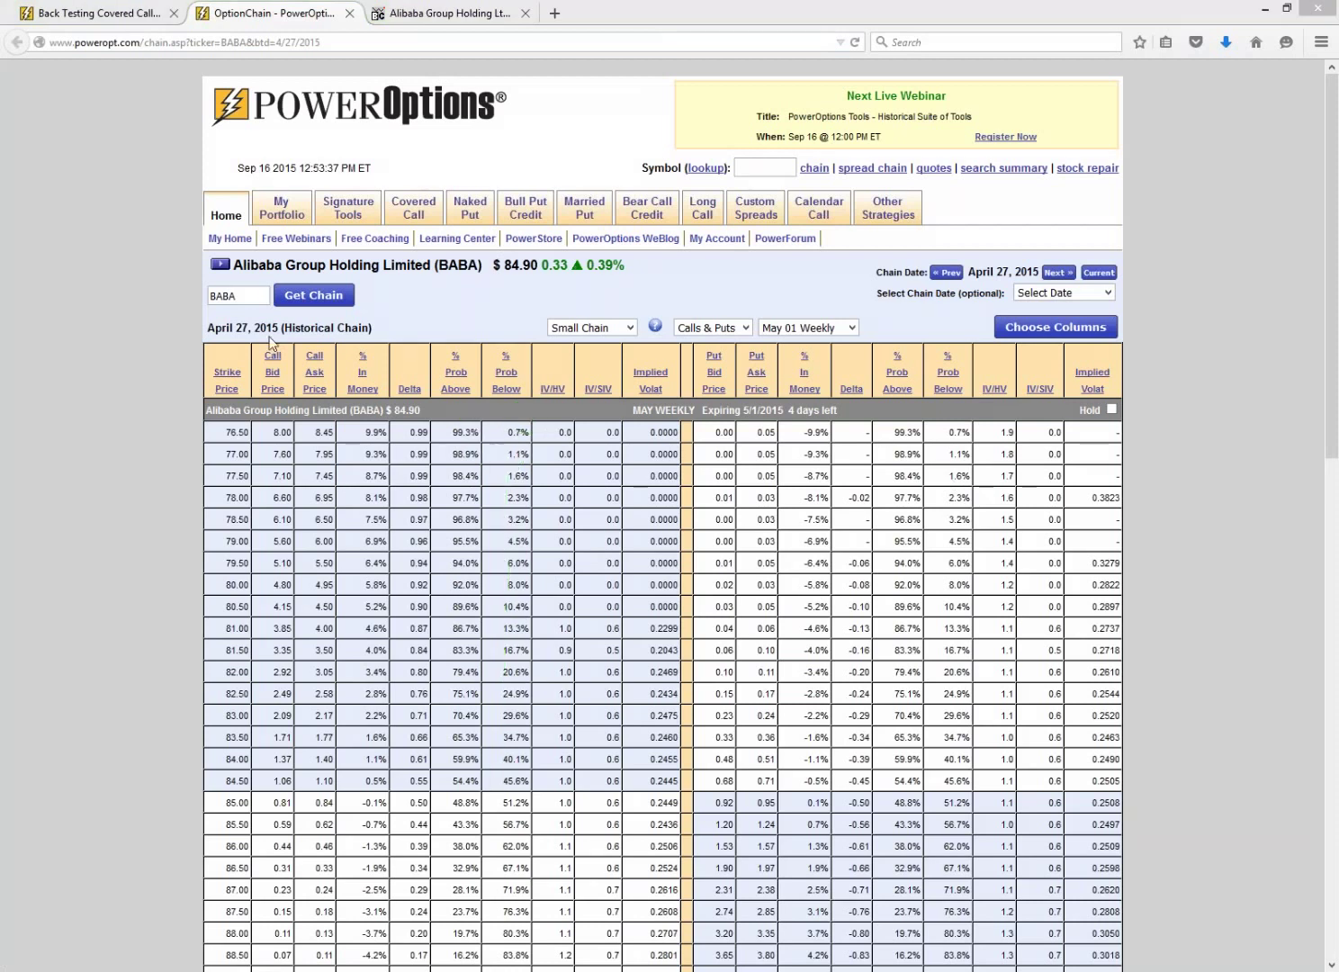
# - Open the stock research details for BABA from the option chain and check the quote date and next earnings date
pyautogui.click(221, 266)
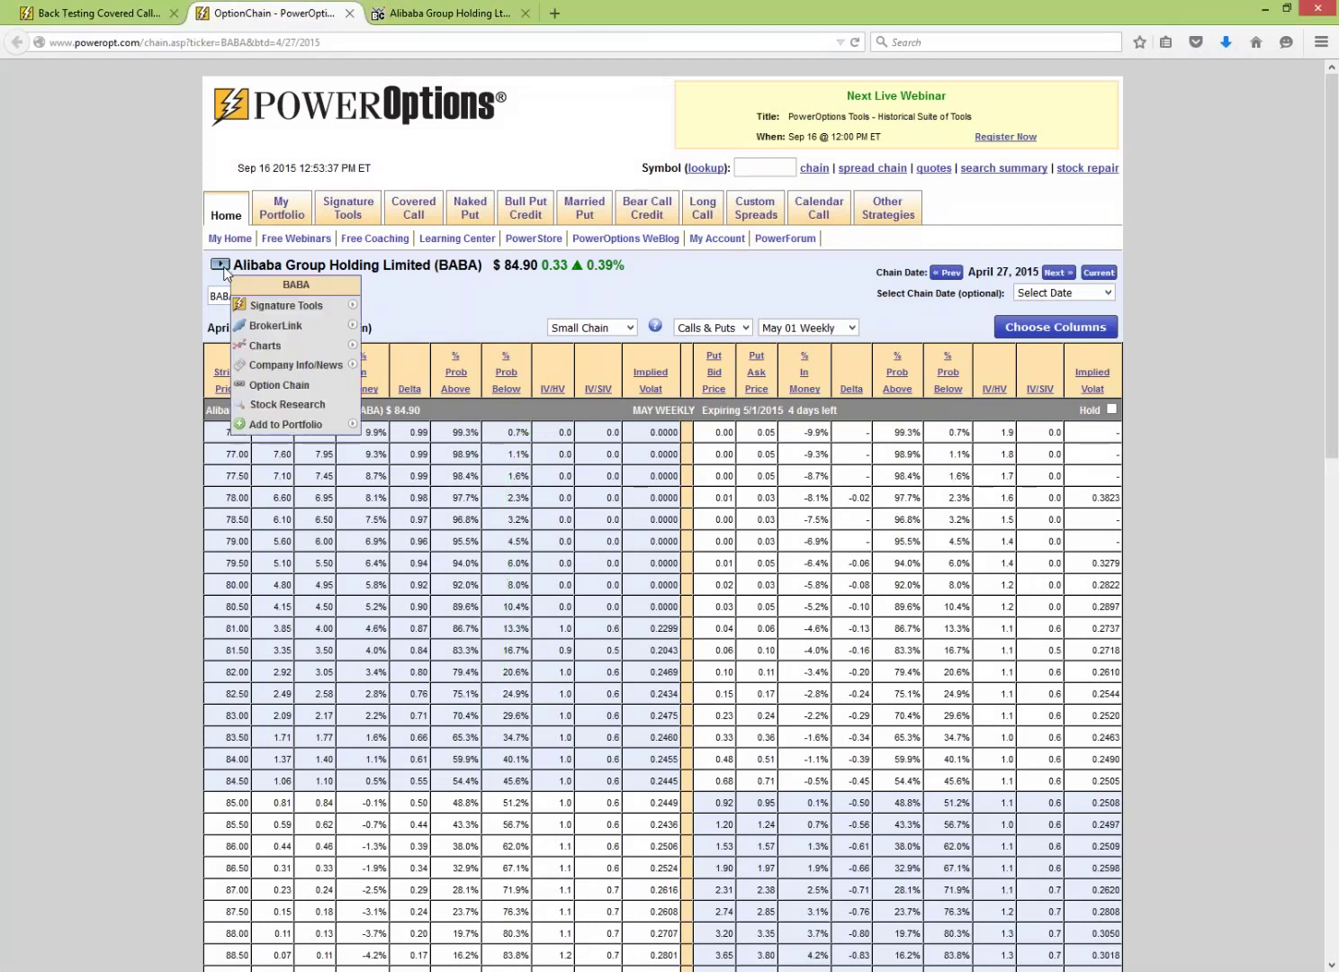
pyautogui.click(305, 407)
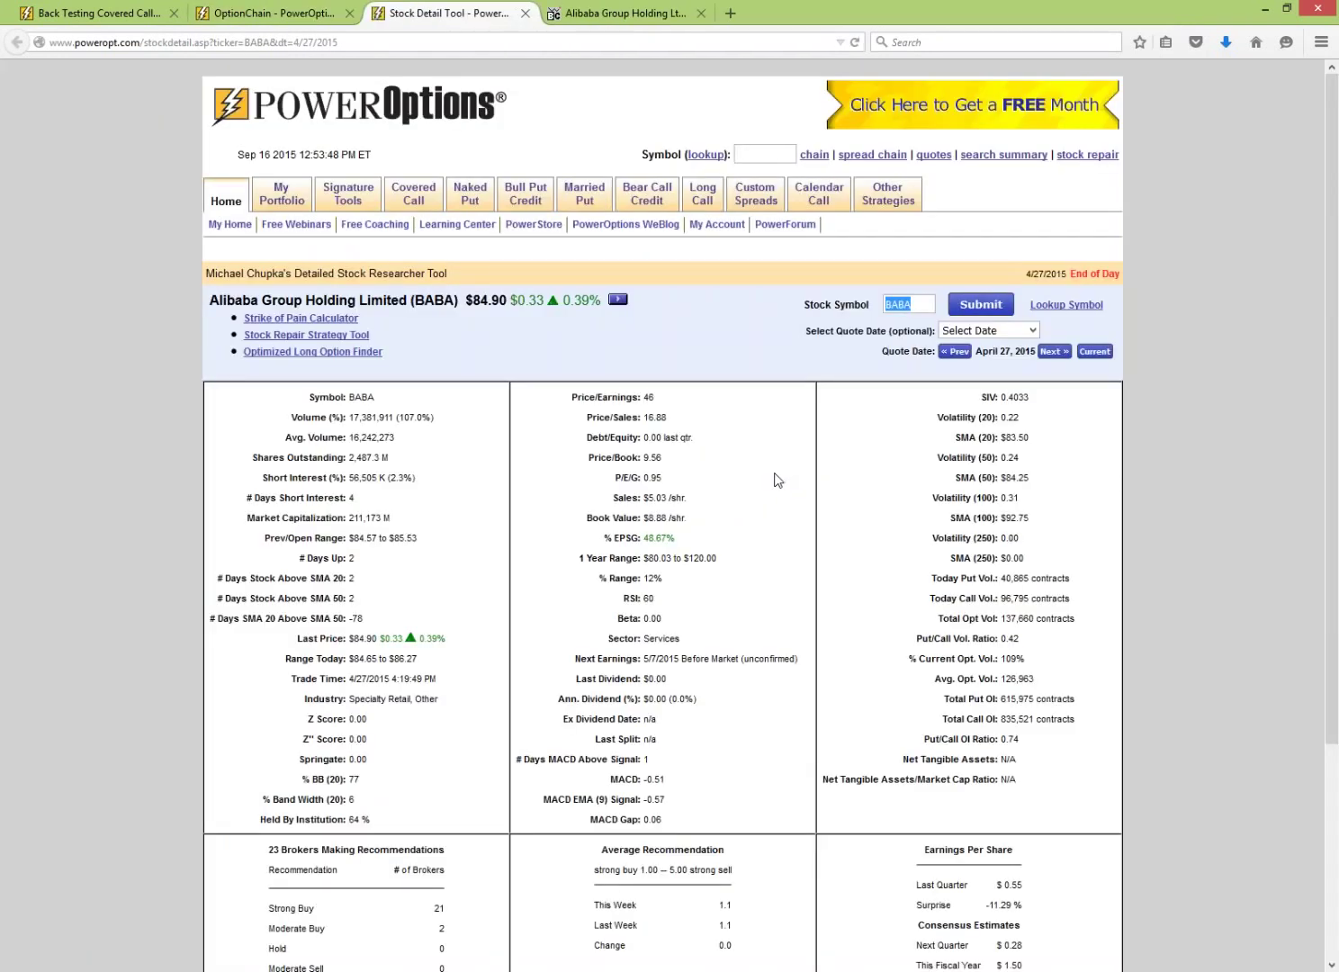
pyautogui.scroll(-3, 777, 480)
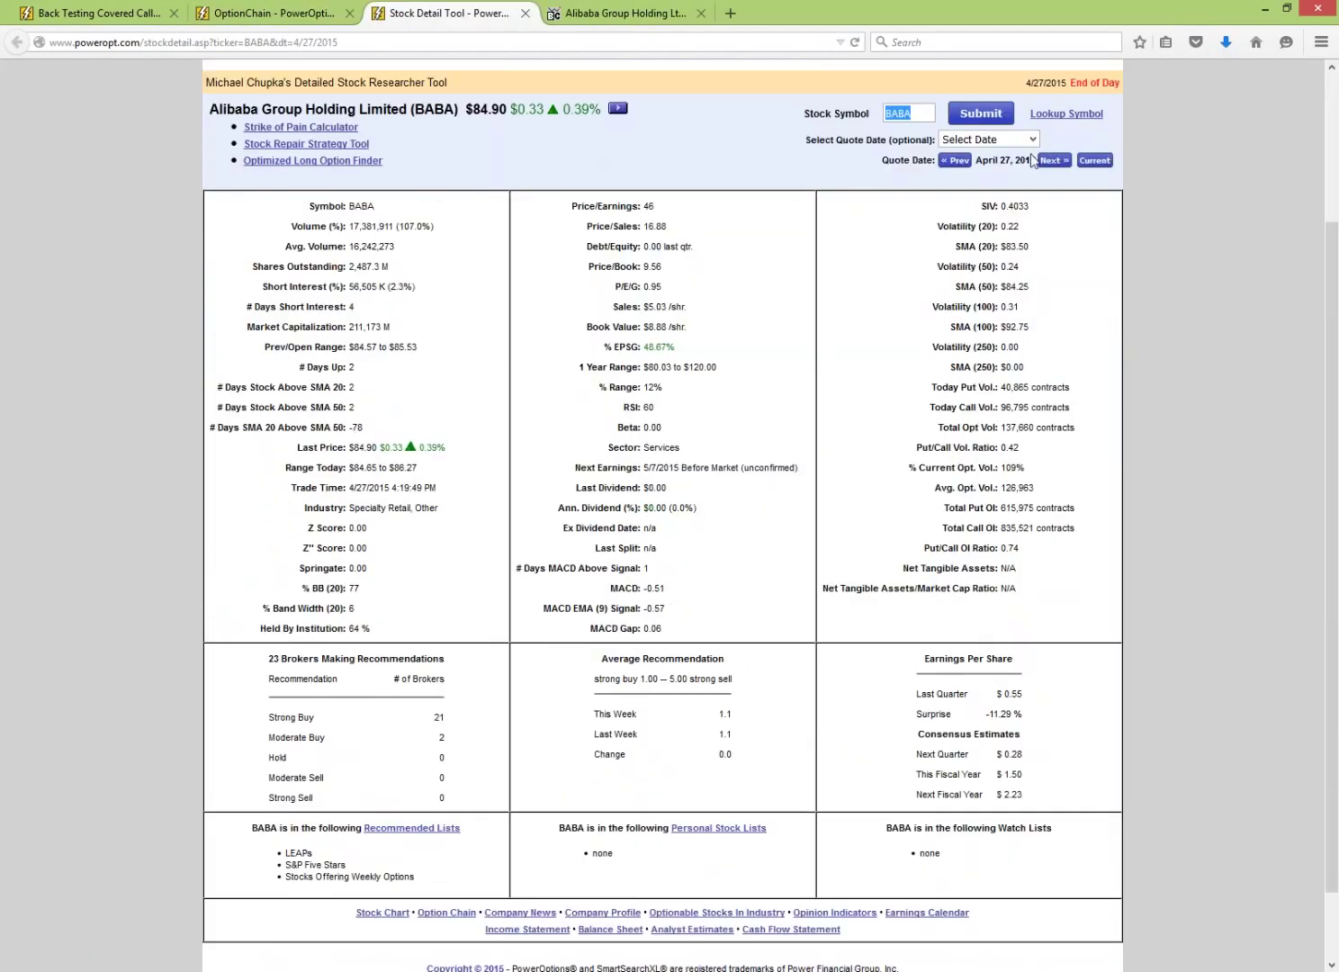
pyautogui.moveTo(976, 159); pyautogui.dragTo(1031, 159)
pyautogui.moveTo(644, 468); pyautogui.dragTo(727, 464)
pyautogui.moveTo(777, 472); pyautogui.dragTo(787, 514)
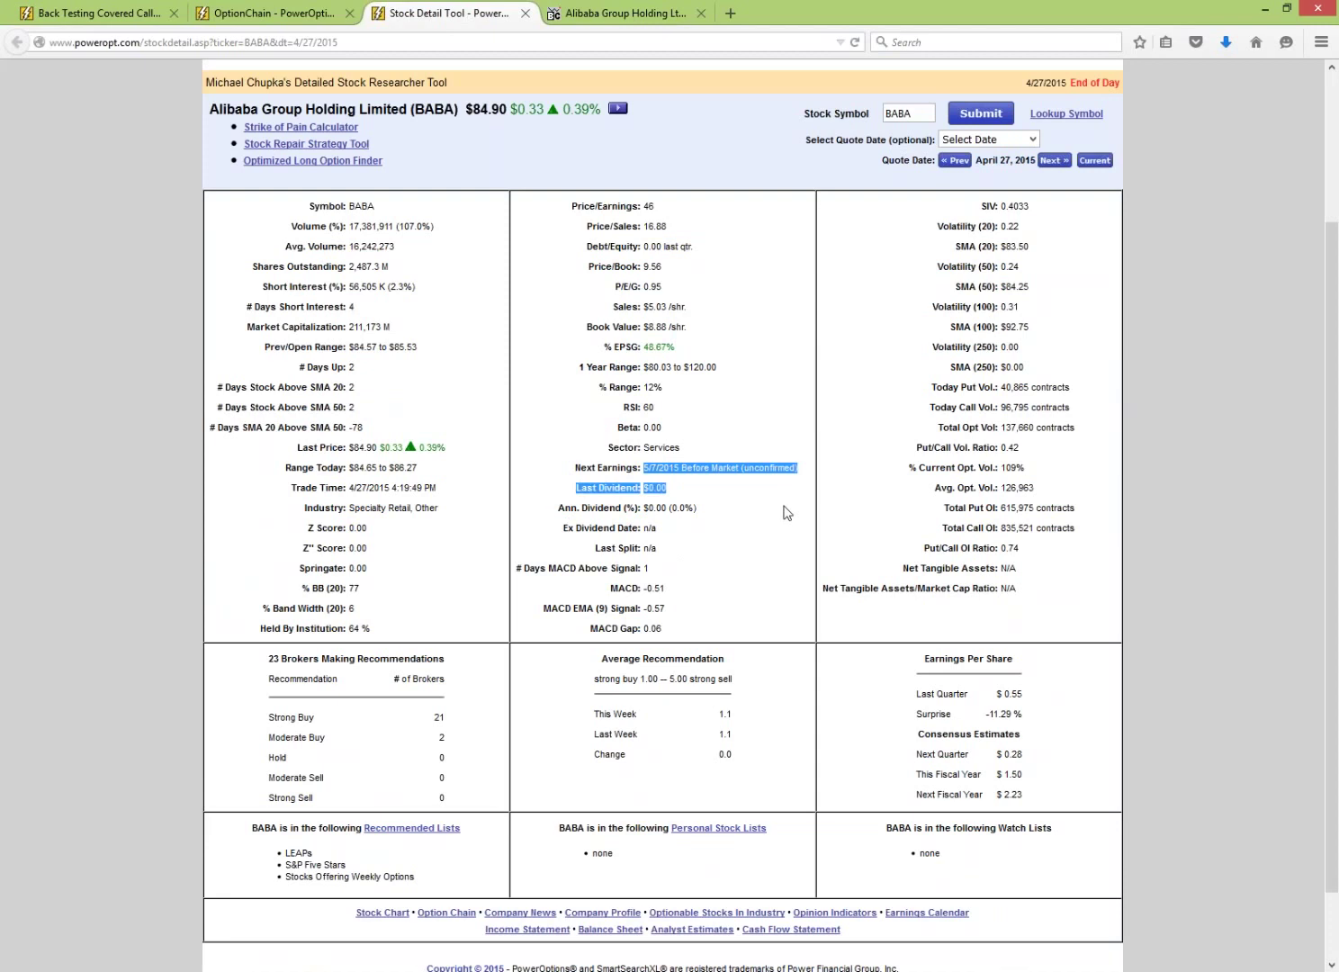
pyautogui.click(787, 514)
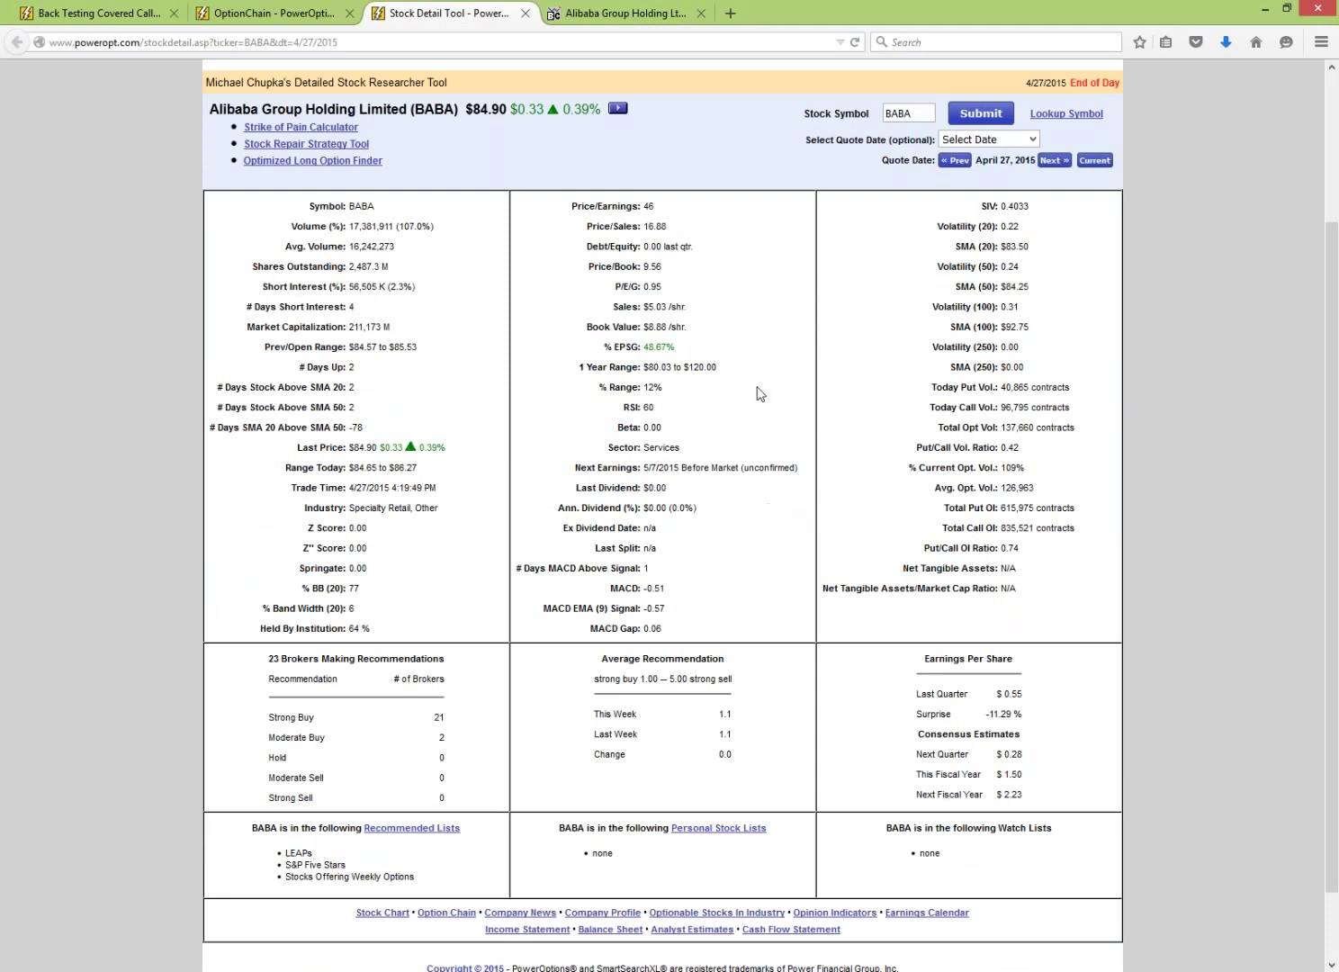
# - Review BABA's MACD figures and its 20-day simple moving average in the stock details
pyautogui.click(617, 108)
pyautogui.moveTo(630, 570); pyautogui.dragTo(700, 579)
pyautogui.click(709, 584)
pyautogui.moveTo(967, 249); pyautogui.dragTo(995, 248)
pyautogui.click(893, 328)
pyautogui.click(619, 108)
# - Return to the group results, open BABA's historical option chain again and advance it to April 28, 2015
pyautogui.click(83, 13)
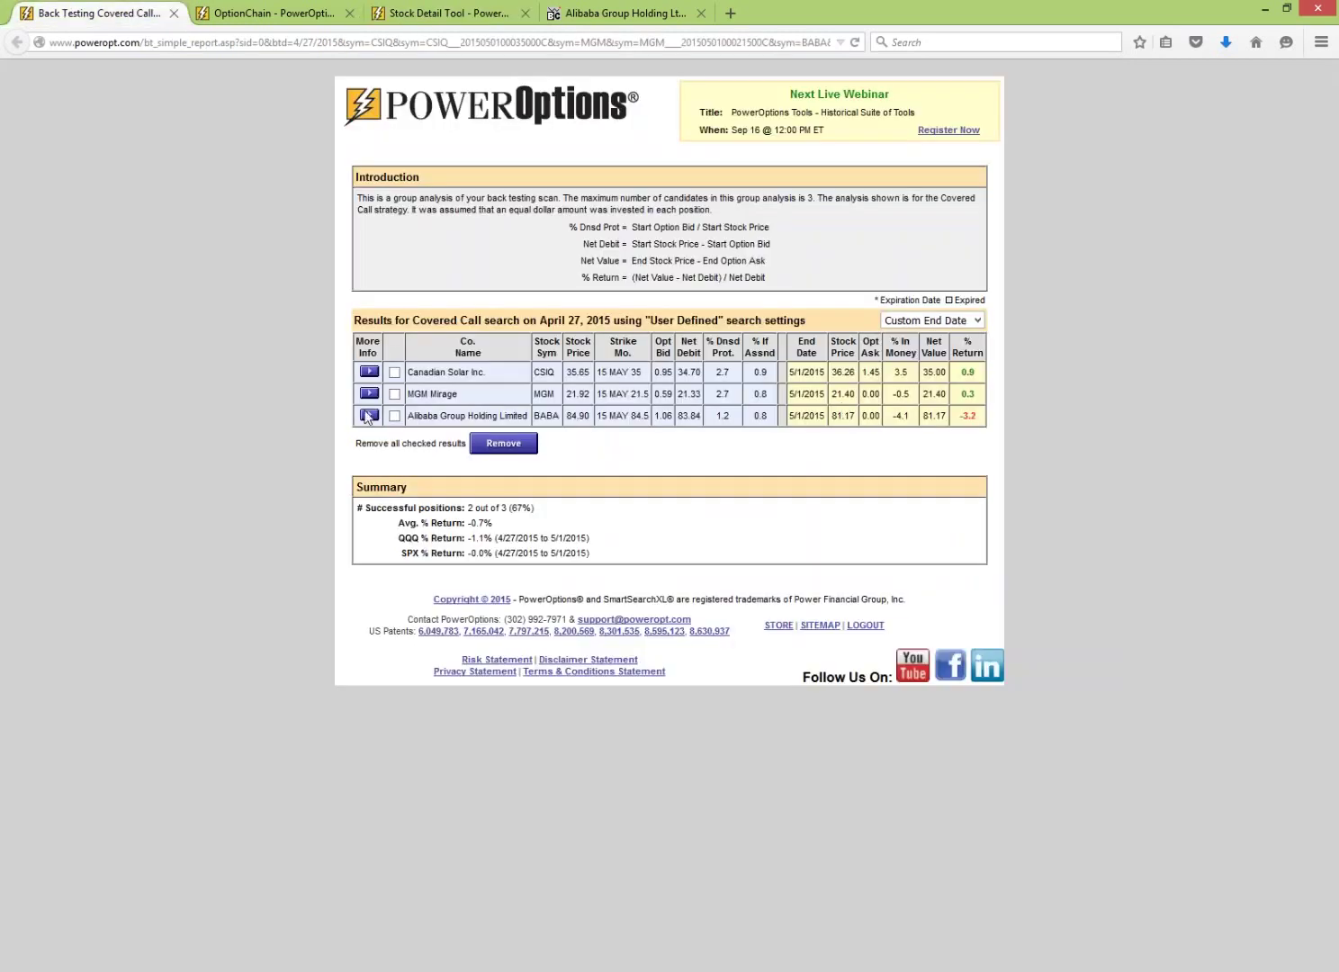
pyautogui.click(368, 415)
pyautogui.click(369, 415)
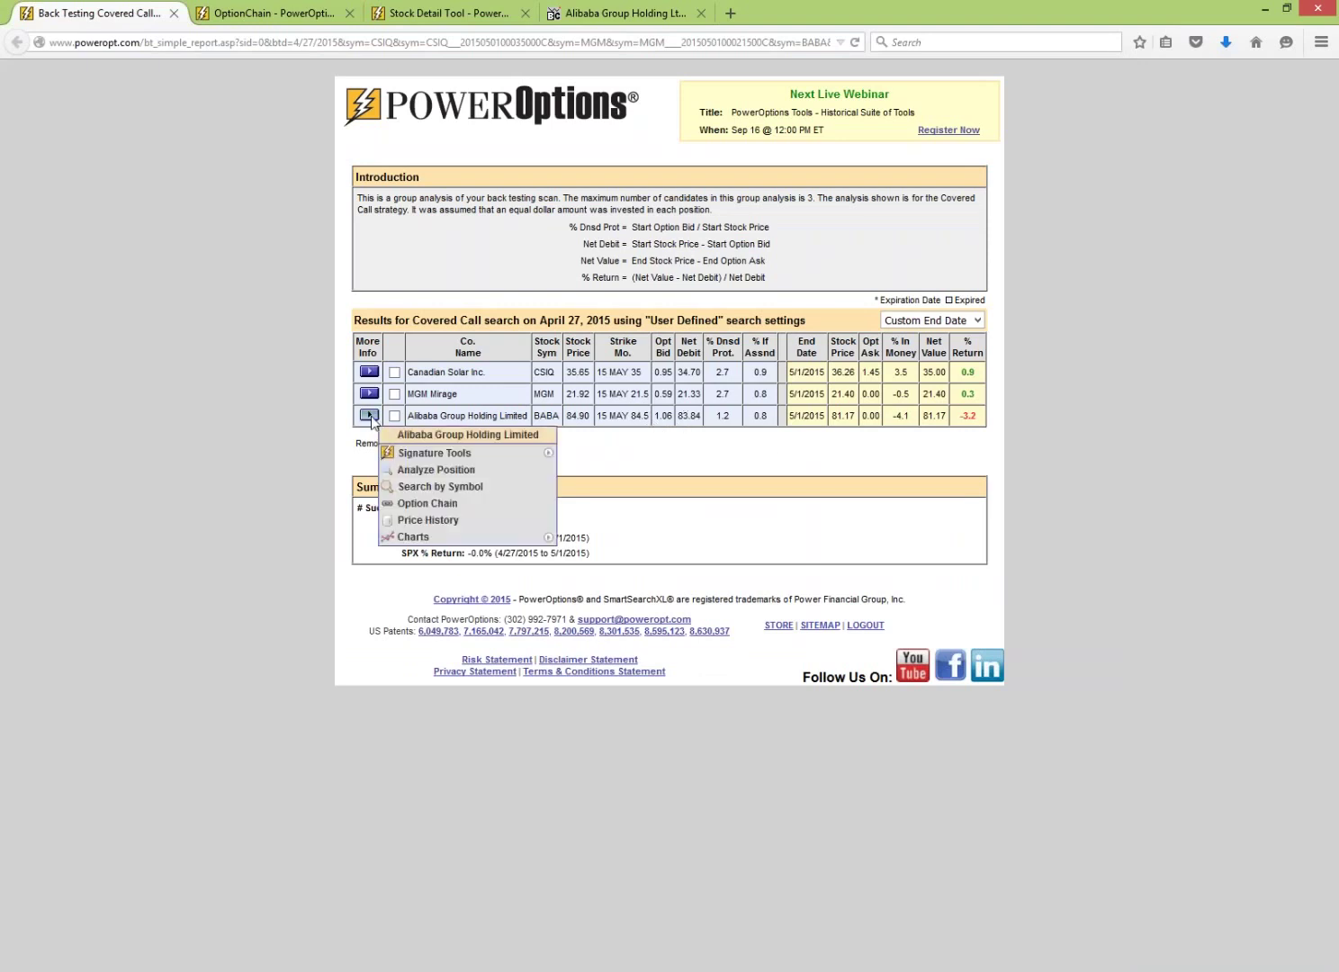
pyautogui.click(452, 504)
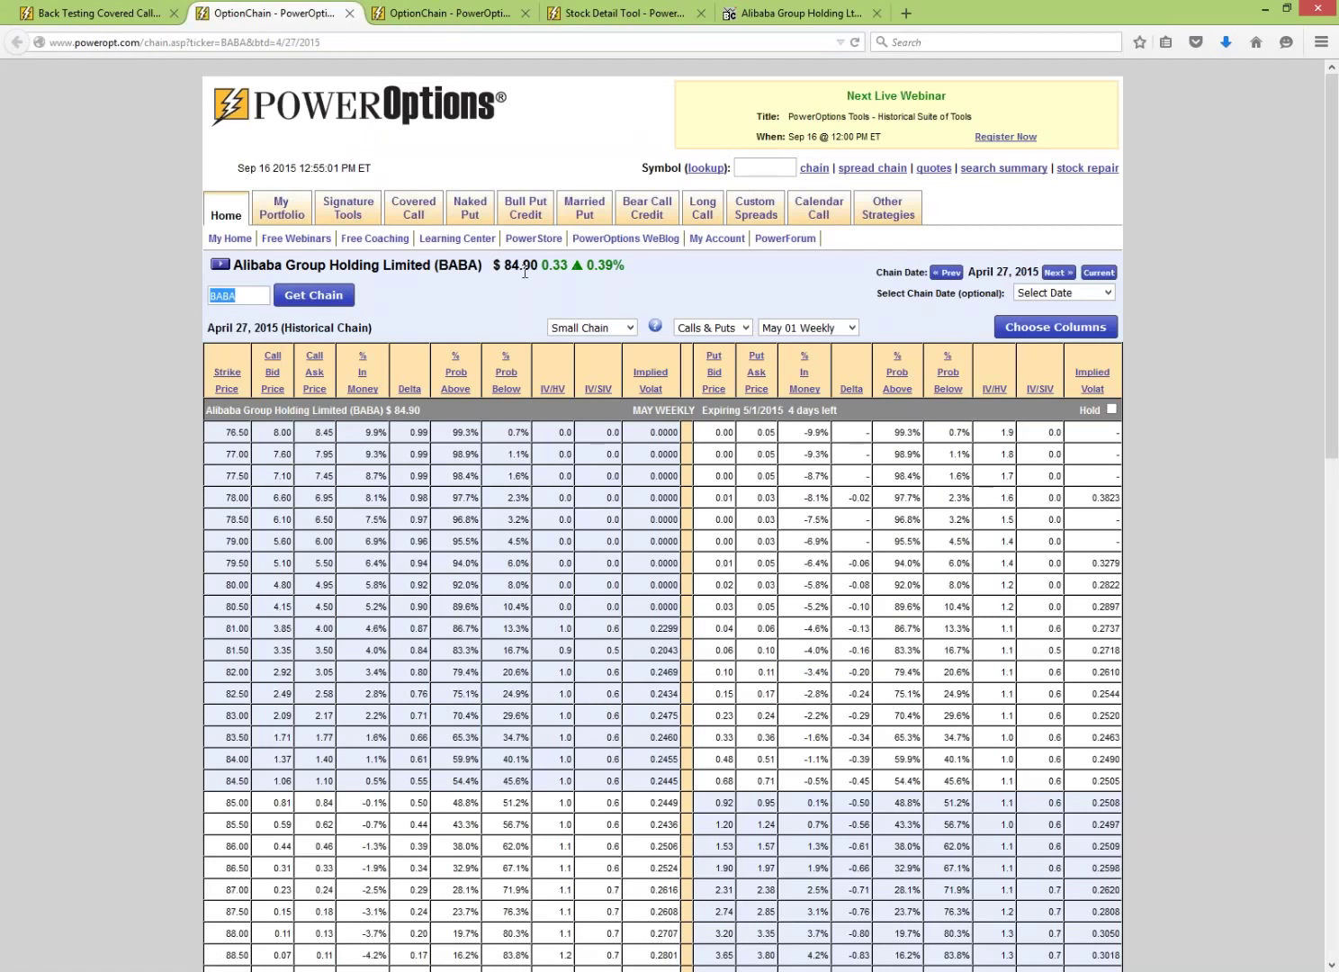
pyautogui.click(1058, 273)
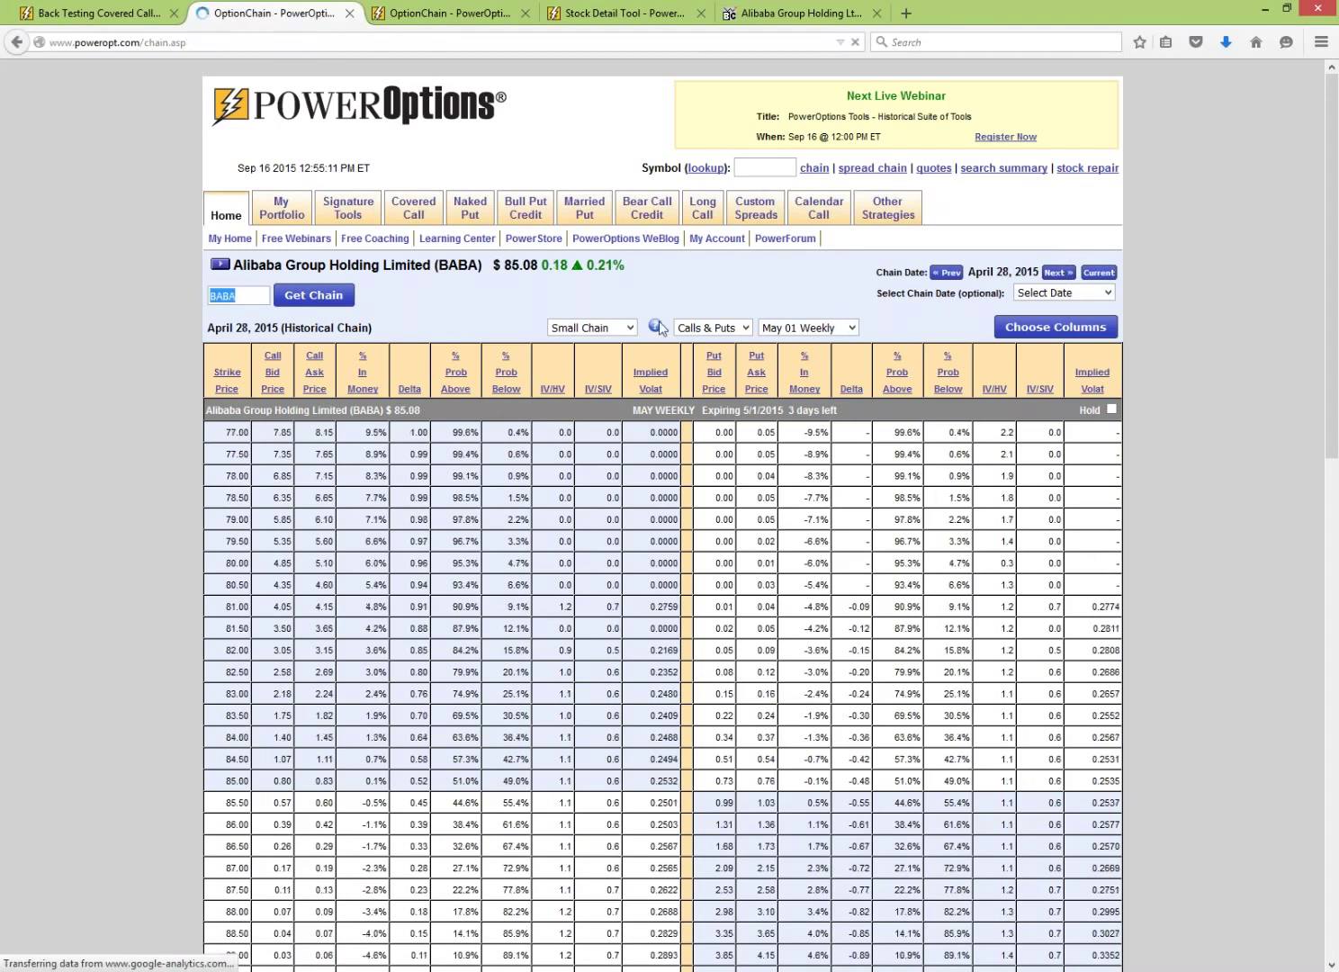
# - Limit the April 28, 2015 chain to calls only and review BABA's stock price and the 84.50 strike's bid and ask
pyautogui.click(725, 328)
pyautogui.click(711, 353)
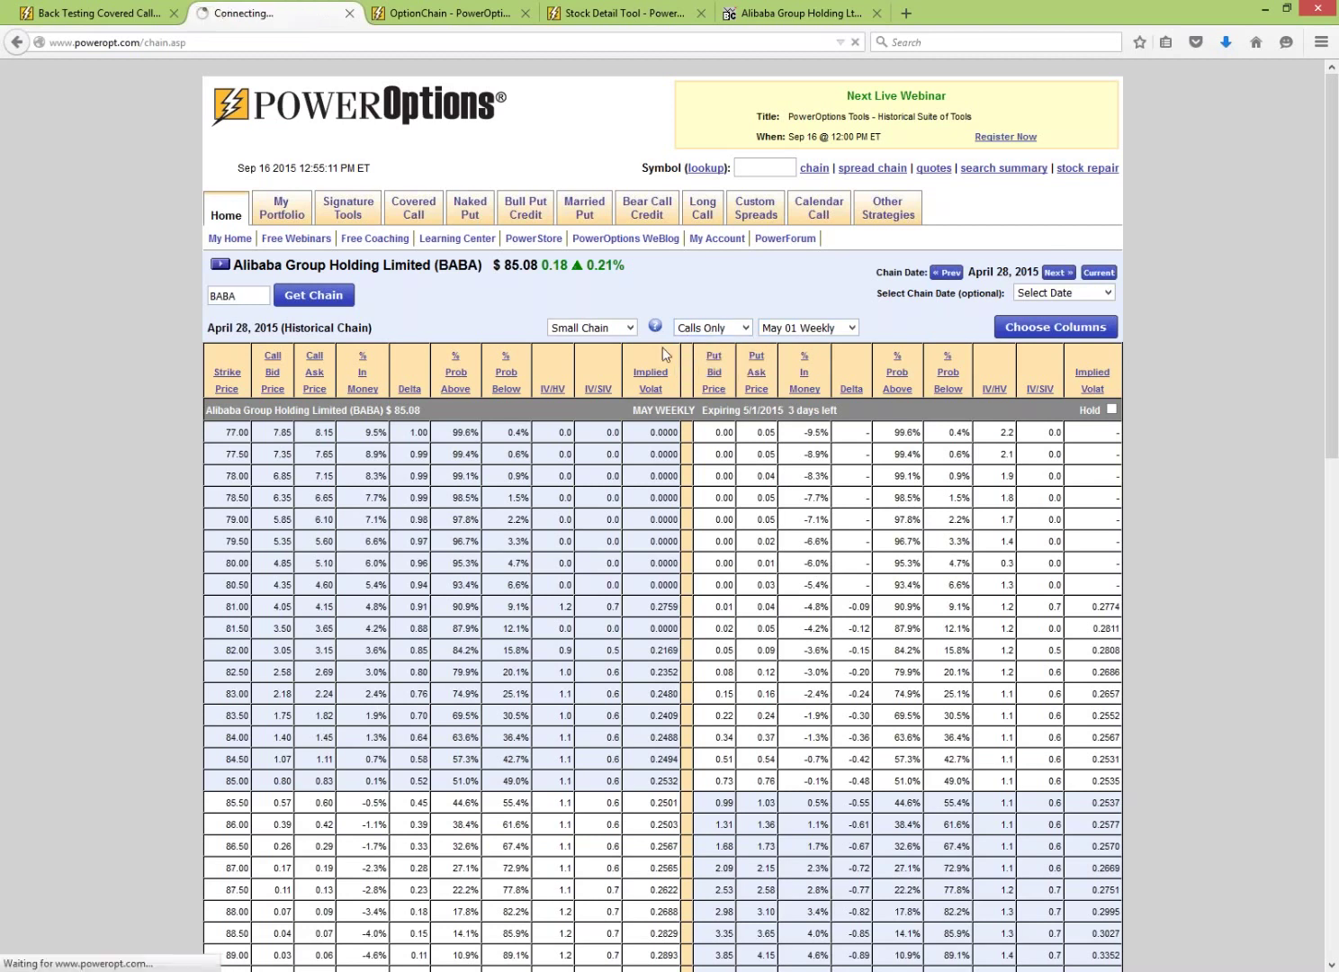
pyautogui.scroll(-1, 740, 460)
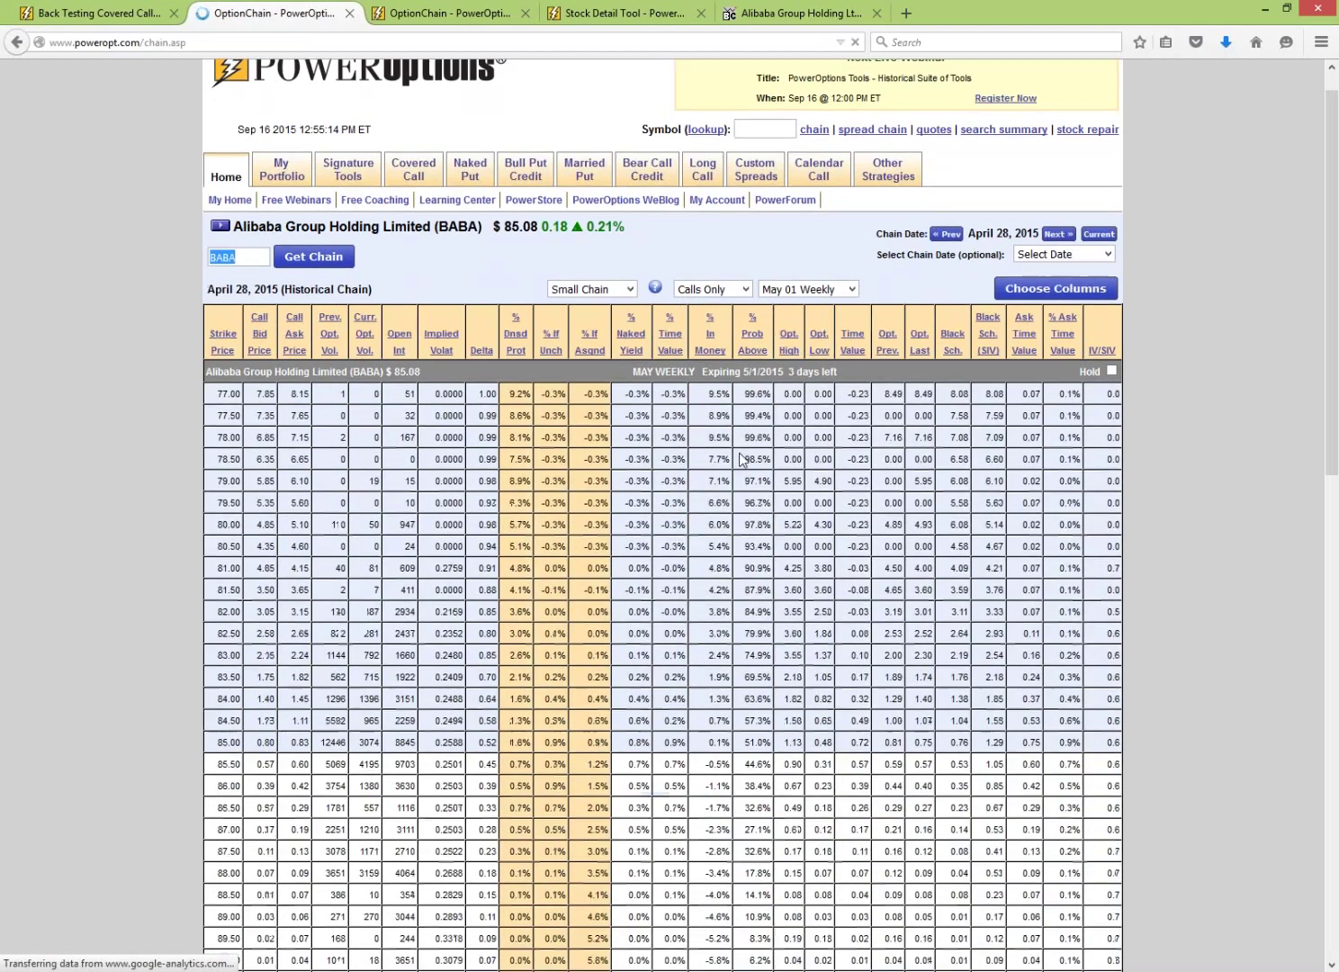
pyautogui.scroll(-4, 740, 459)
pyautogui.scroll(3, 697, 210)
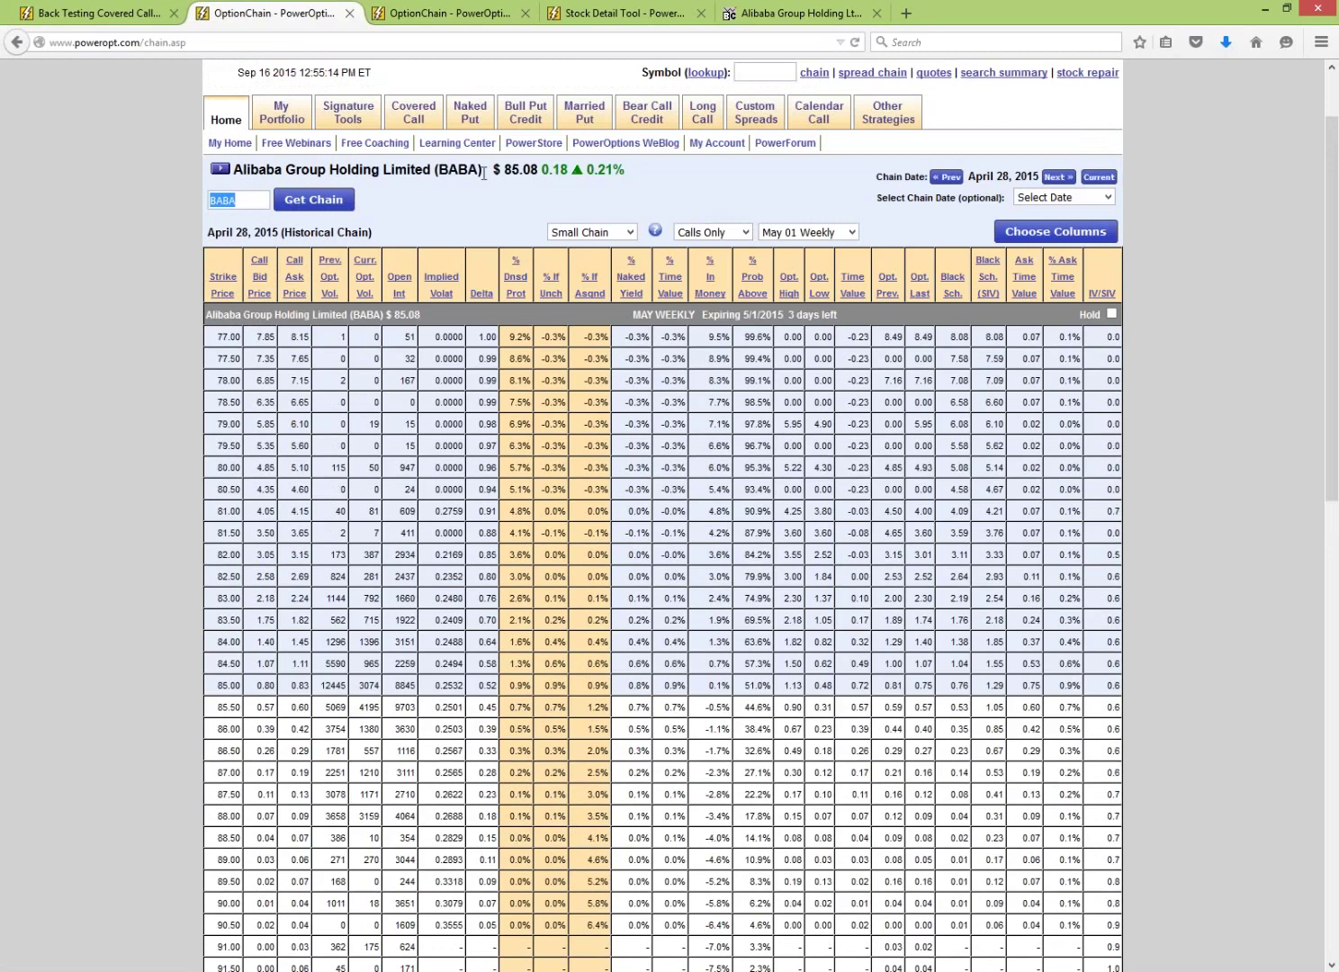
pyautogui.moveTo(501, 168); pyautogui.dragTo(550, 169)
pyautogui.click(590, 206)
pyautogui.moveTo(216, 671); pyautogui.dragTo(294, 670)
# - Advance the chain to April 29, 2015, point an arrow at the 84.50 strike and circle its call bid and ask prices
pyautogui.click(1055, 177)
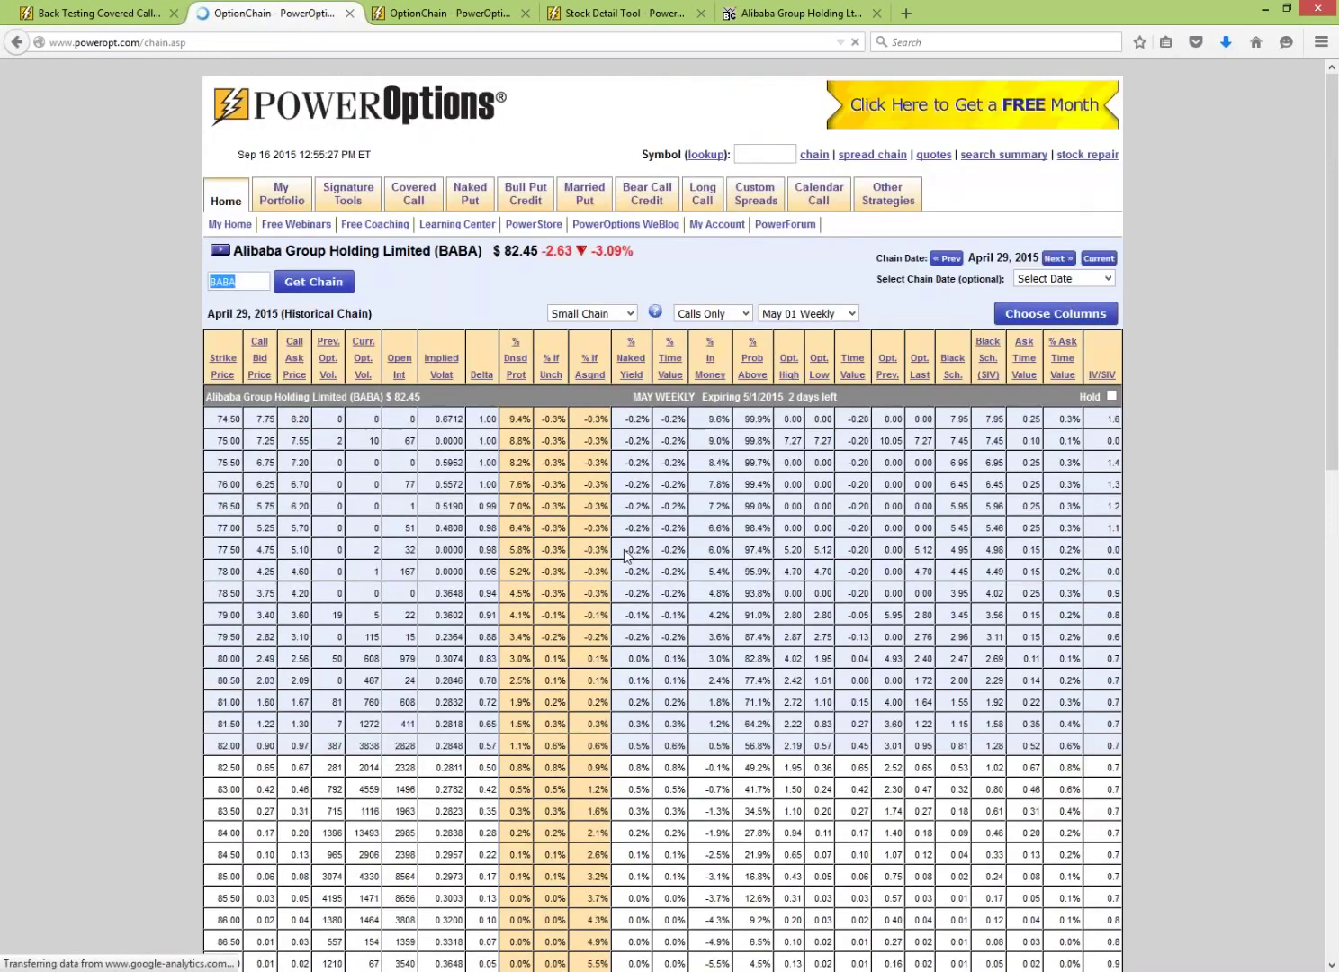
pyautogui.scroll(-3, 628, 556)
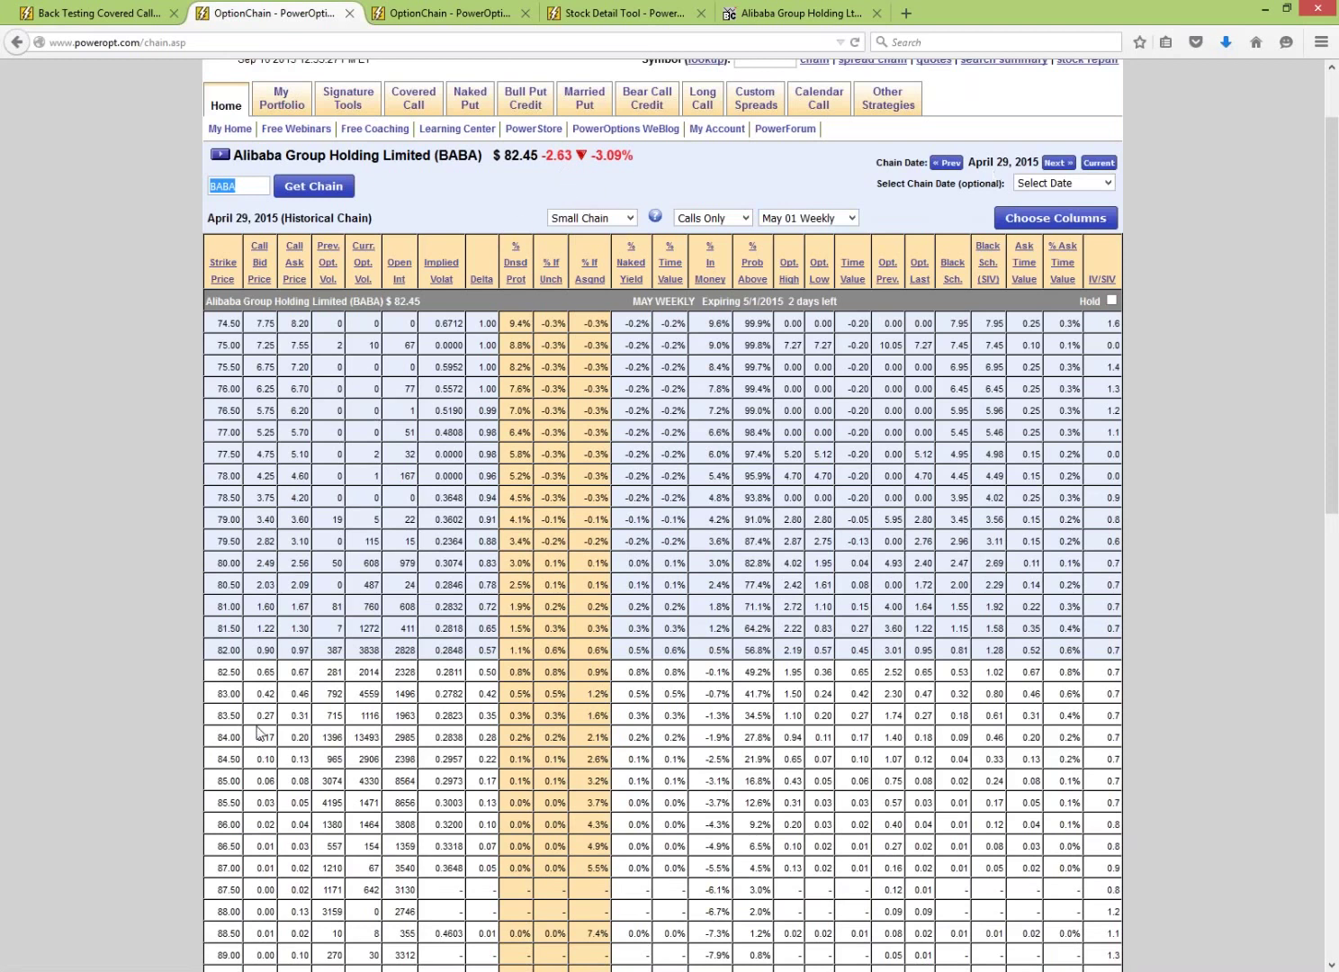
pyautogui.scroll(-2, 231, 650)
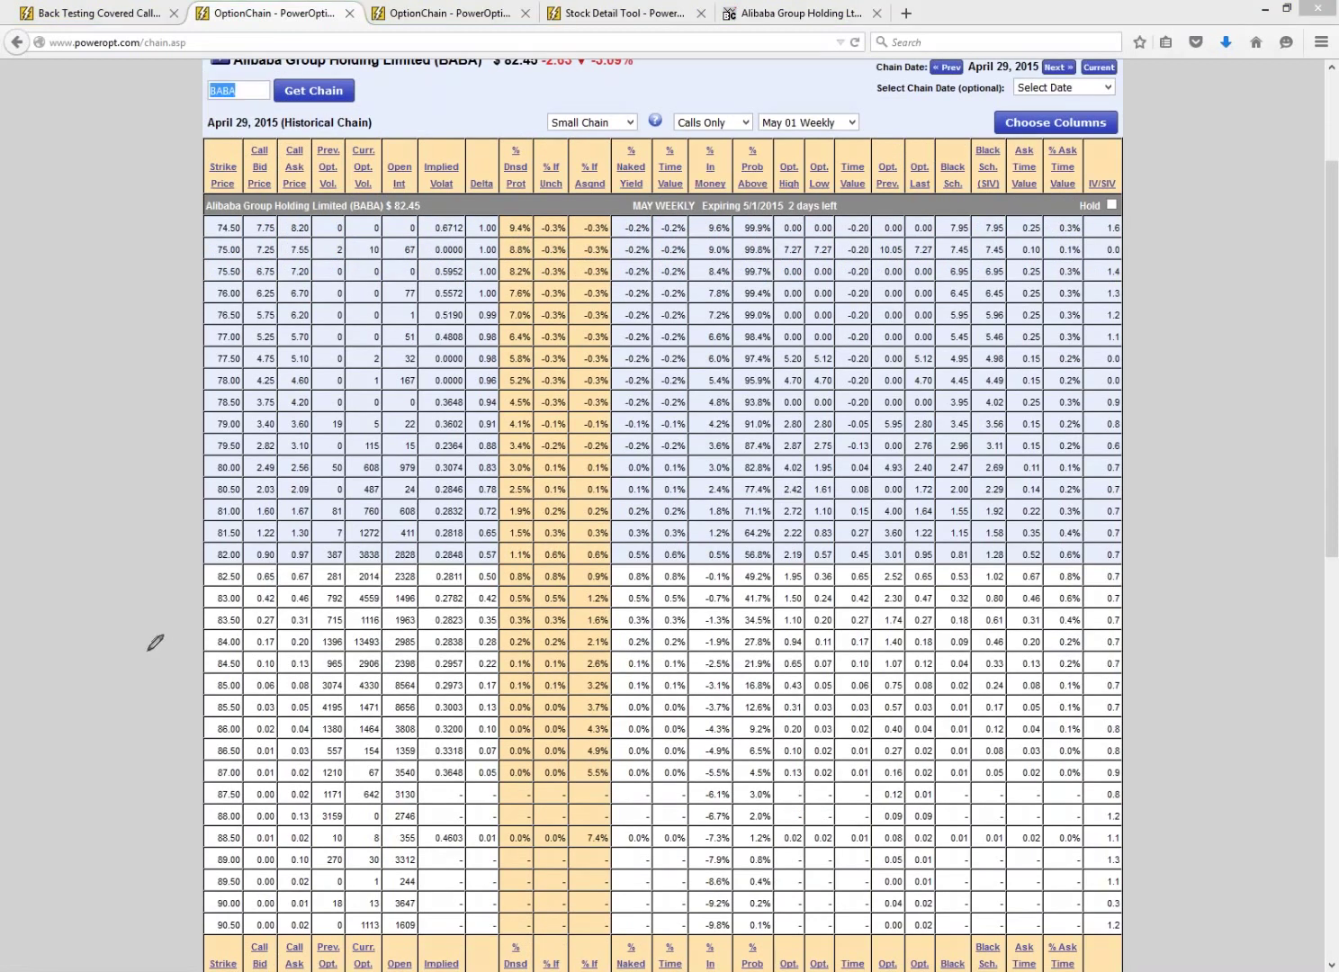
pyautogui.moveTo(149, 660)
pyautogui.mouseDown()
pyautogui.moveTo(212, 659)
pyautogui.moveTo(196, 670)
pyautogui.mouseUp()
pyautogui.moveTo(297, 655)
pyautogui.mouseDown()
pyautogui.moveTo(259, 648)
pyautogui.moveTo(257, 663)
pyautogui.moveTo(289, 681)
pyautogui.moveTo(309, 670)
pyautogui.moveTo(295, 649)
pyautogui.mouseUp()
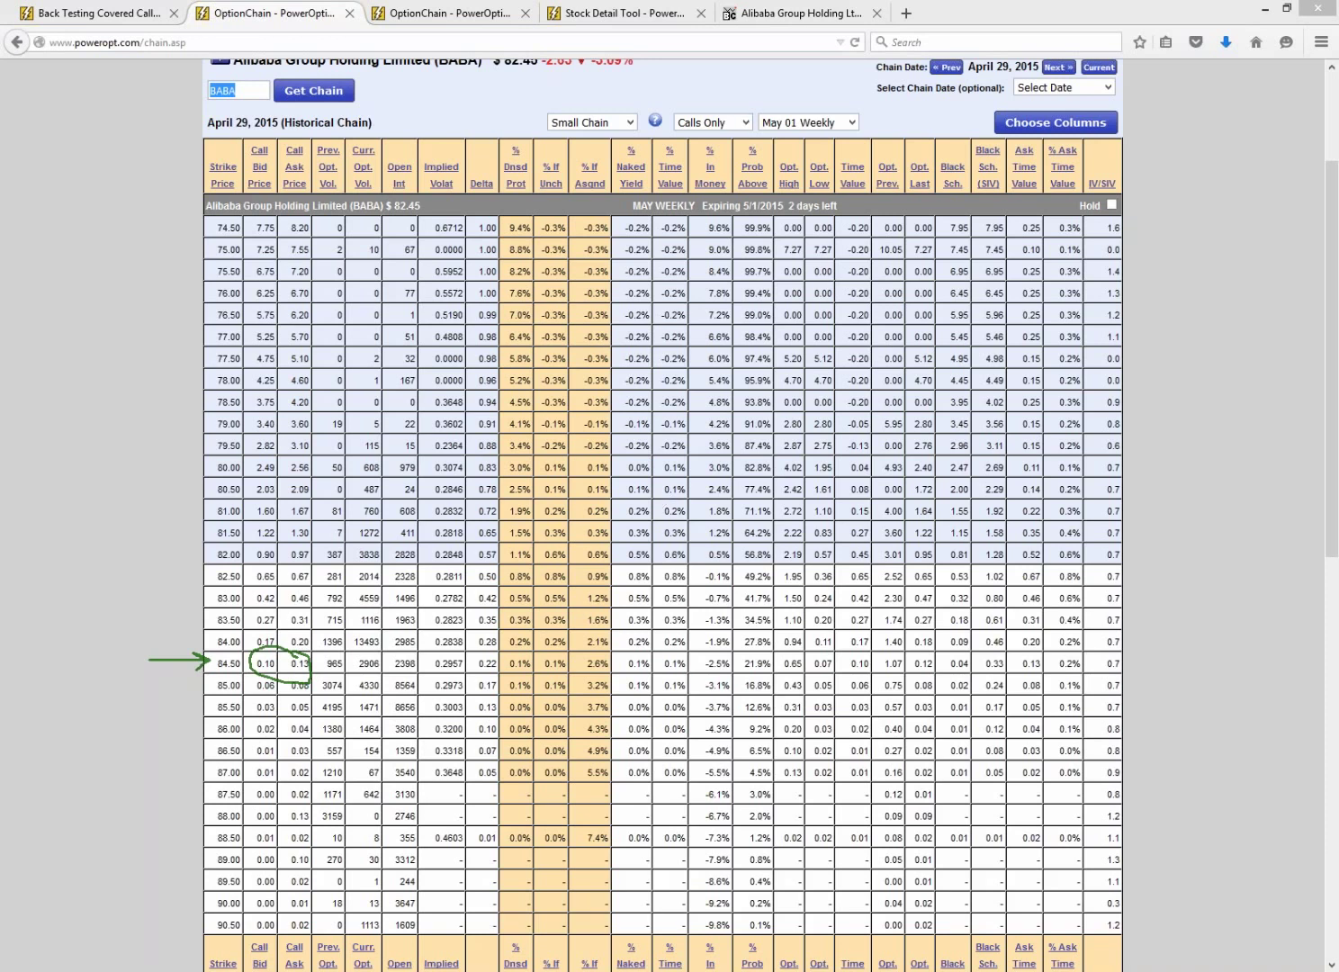
# - Switch the April 29, 2015 BABA chain to the May 08 Weekly expiration
pyautogui.click(851, 123)
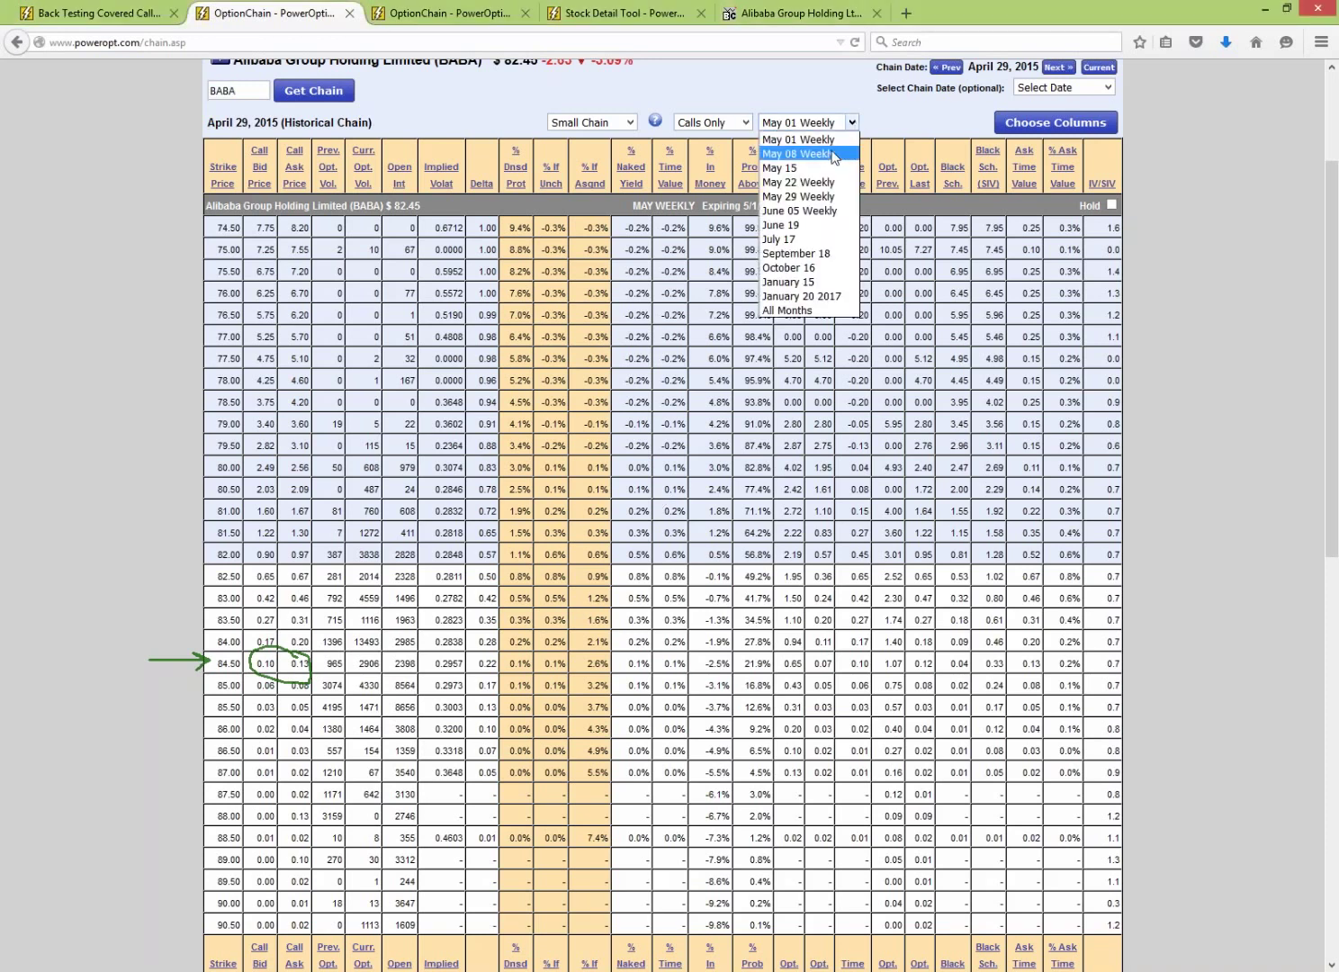
pyautogui.click(832, 154)
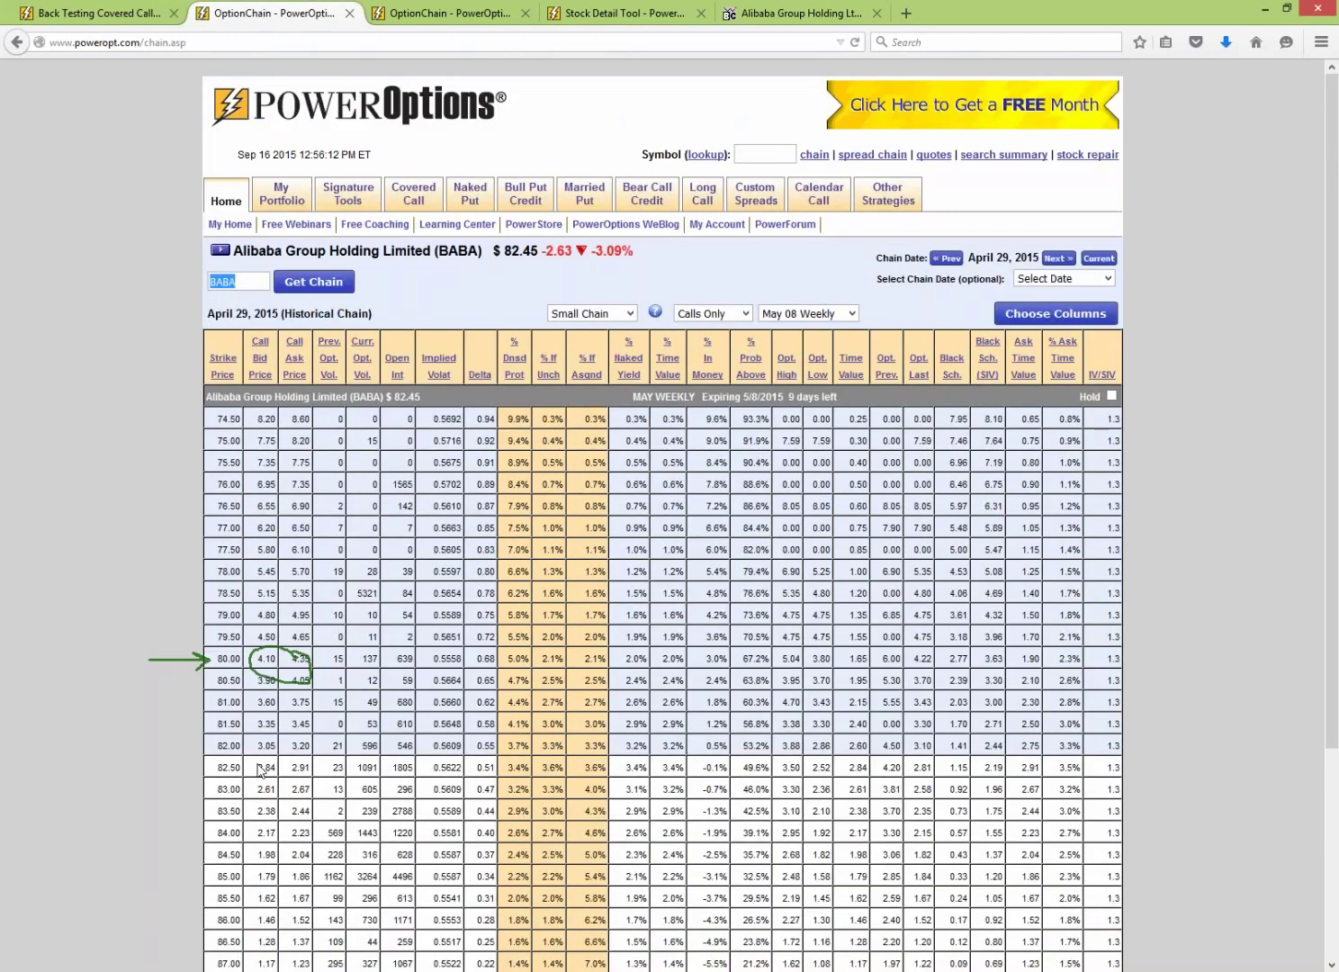
# - Review the 84.50 strike's call bid and ask in the May 08 Weekly chain and highlight its expiration date and remaining days
pyautogui.scroll(-2, 259, 769)
pyautogui.scroll(-2, 253, 723)
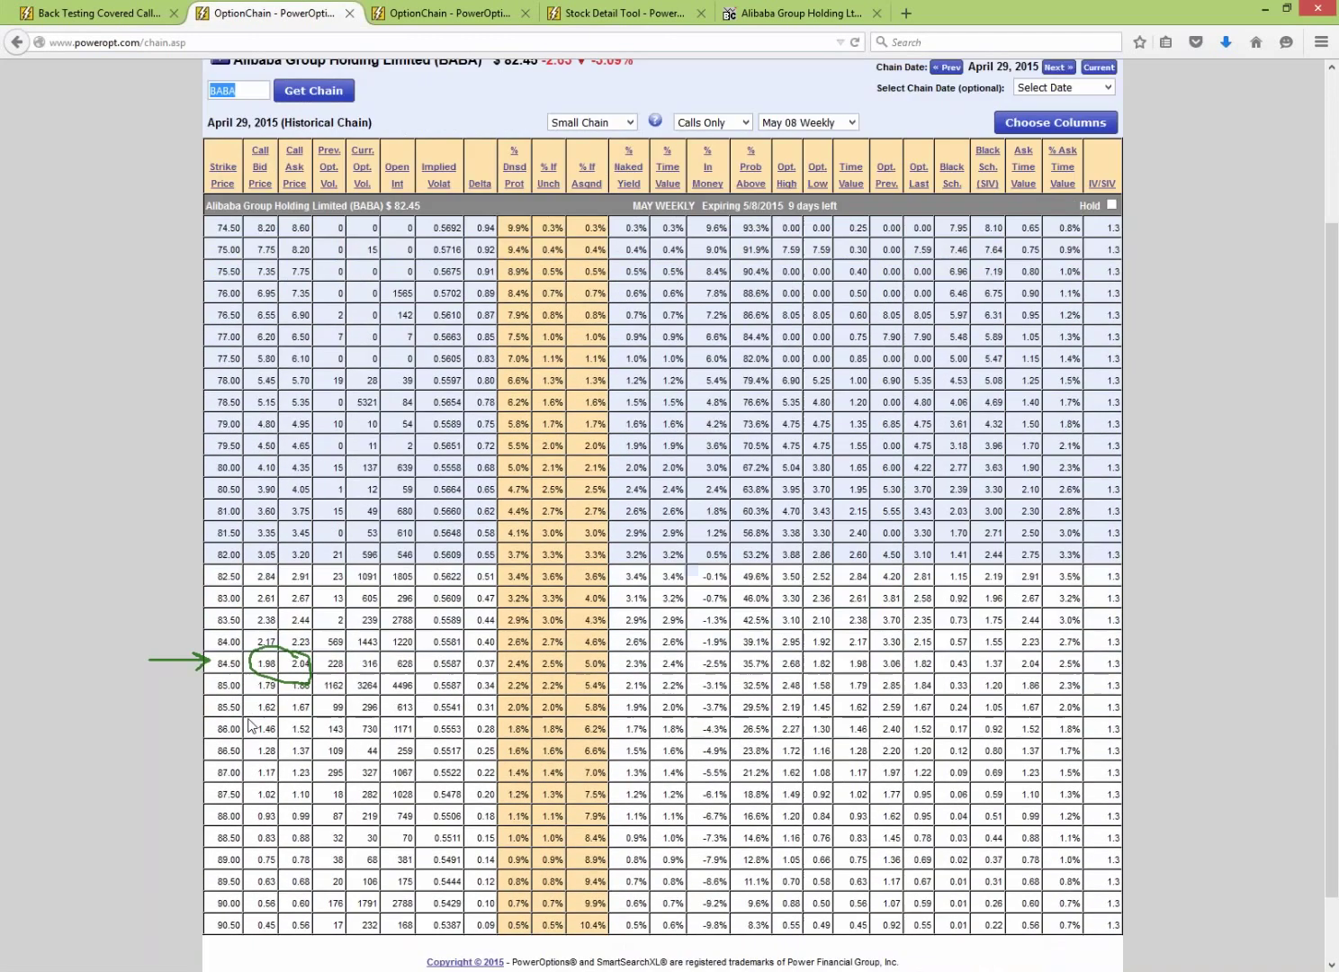
pyautogui.scroll(2, 250, 716)
pyautogui.scroll(-2, 250, 717)
pyautogui.click(274, 599)
pyautogui.scroll(2, 273, 621)
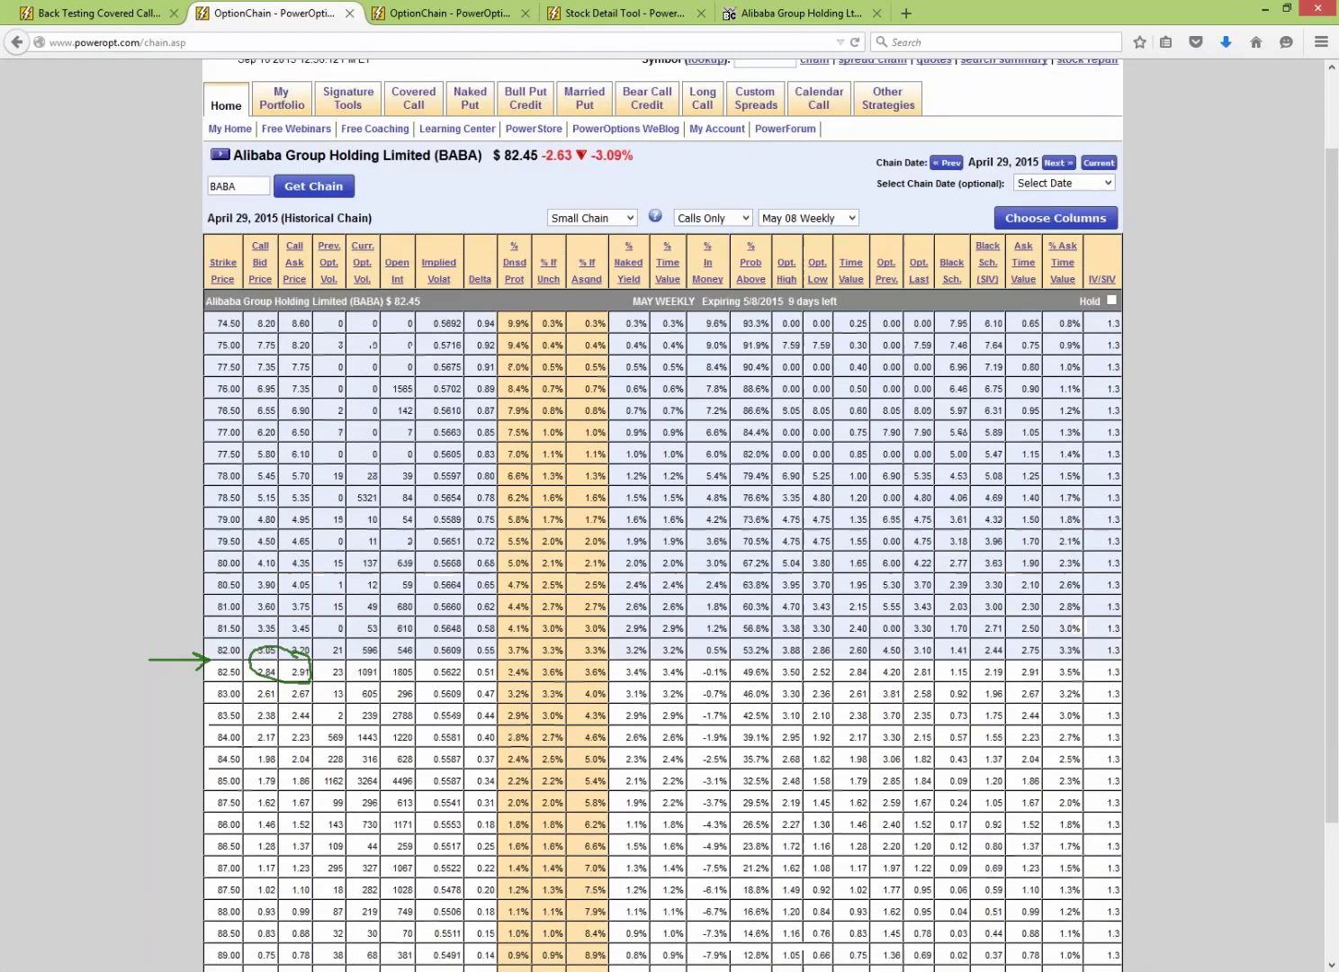
pyautogui.scroll(-2, 266, 668)
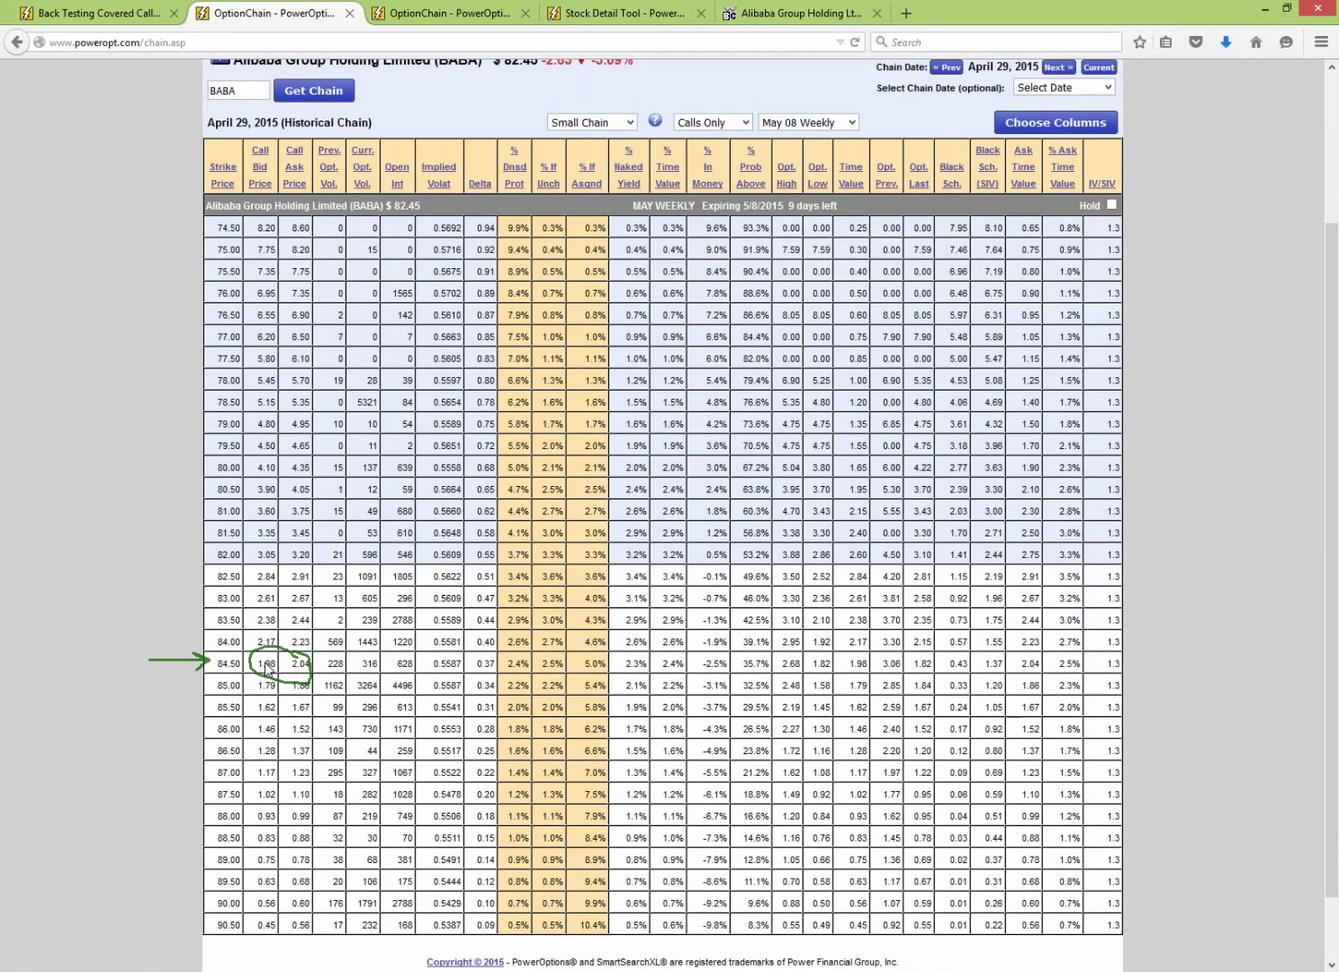
pyautogui.moveTo(1333, 389); pyautogui.dragTo(1330, 336)
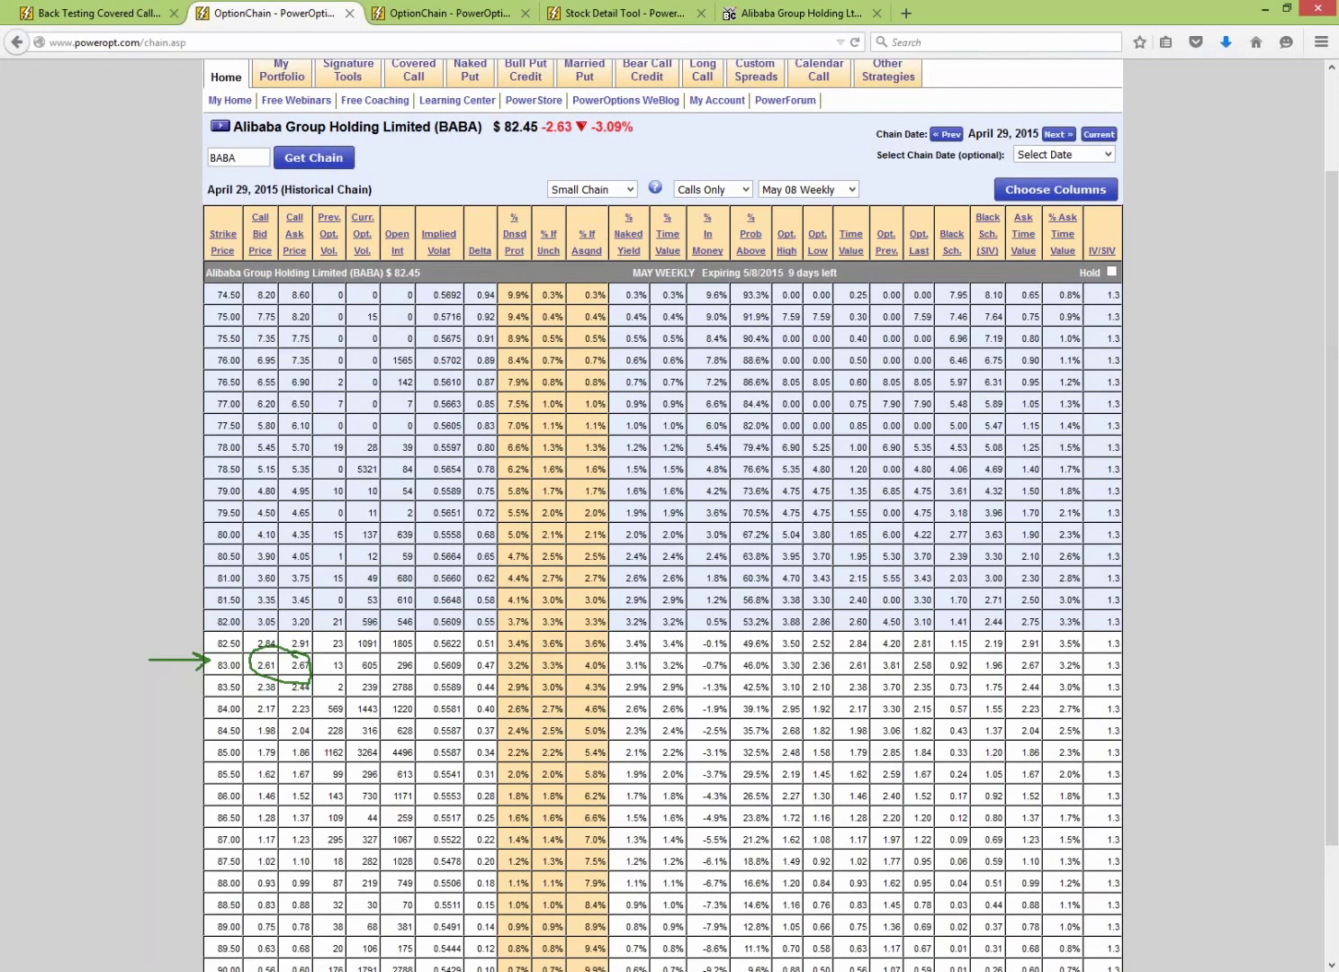
pyautogui.moveTo(702, 273); pyautogui.dragTo(865, 266)
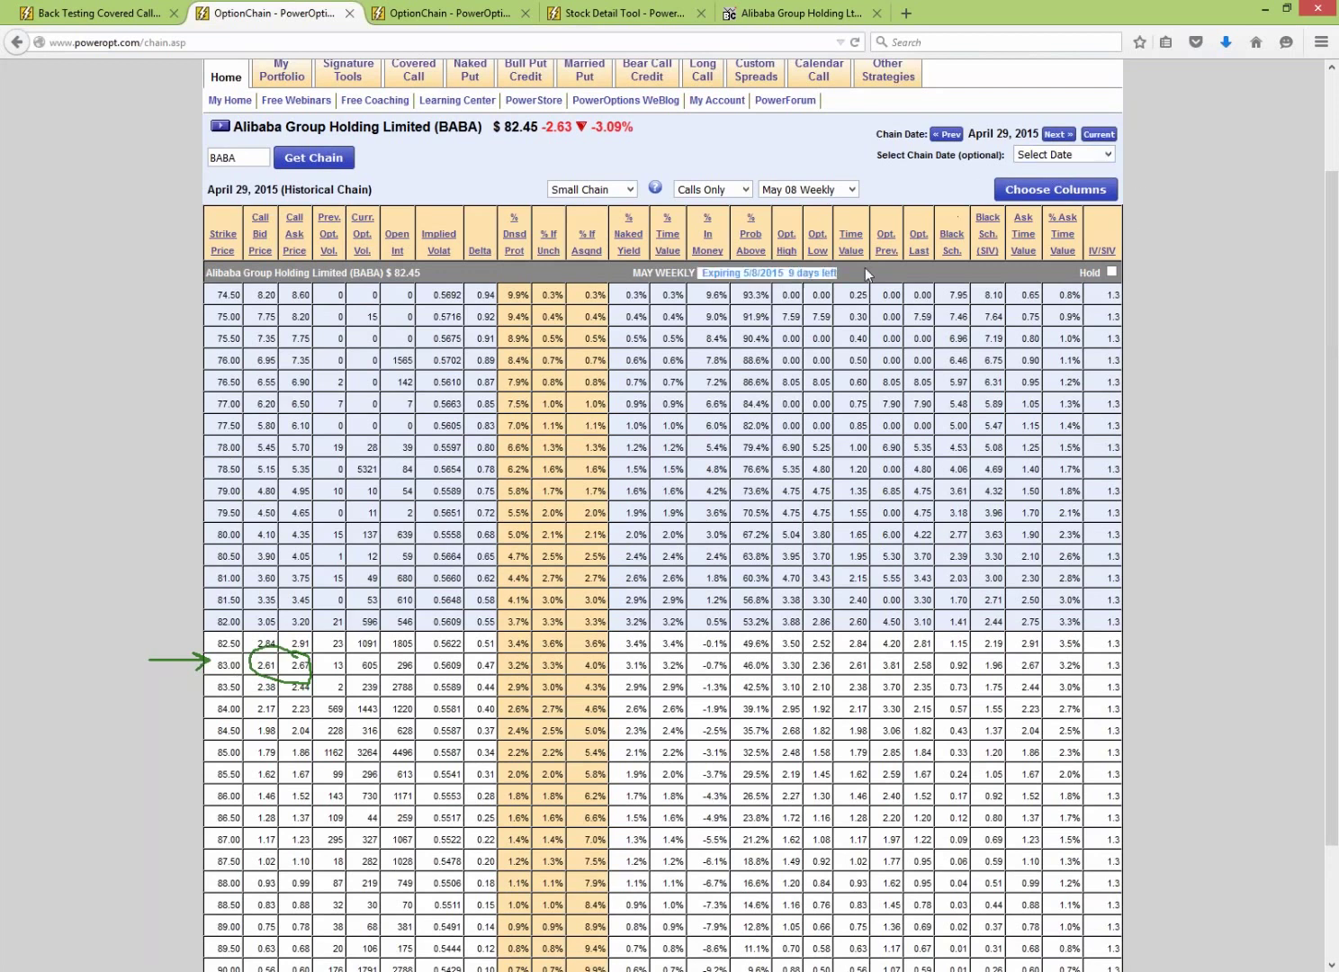
# - Load BABA's historical option chain for May 8, 2015 and switch it to the May 09 Weekly expiration
pyautogui.click(1057, 156)
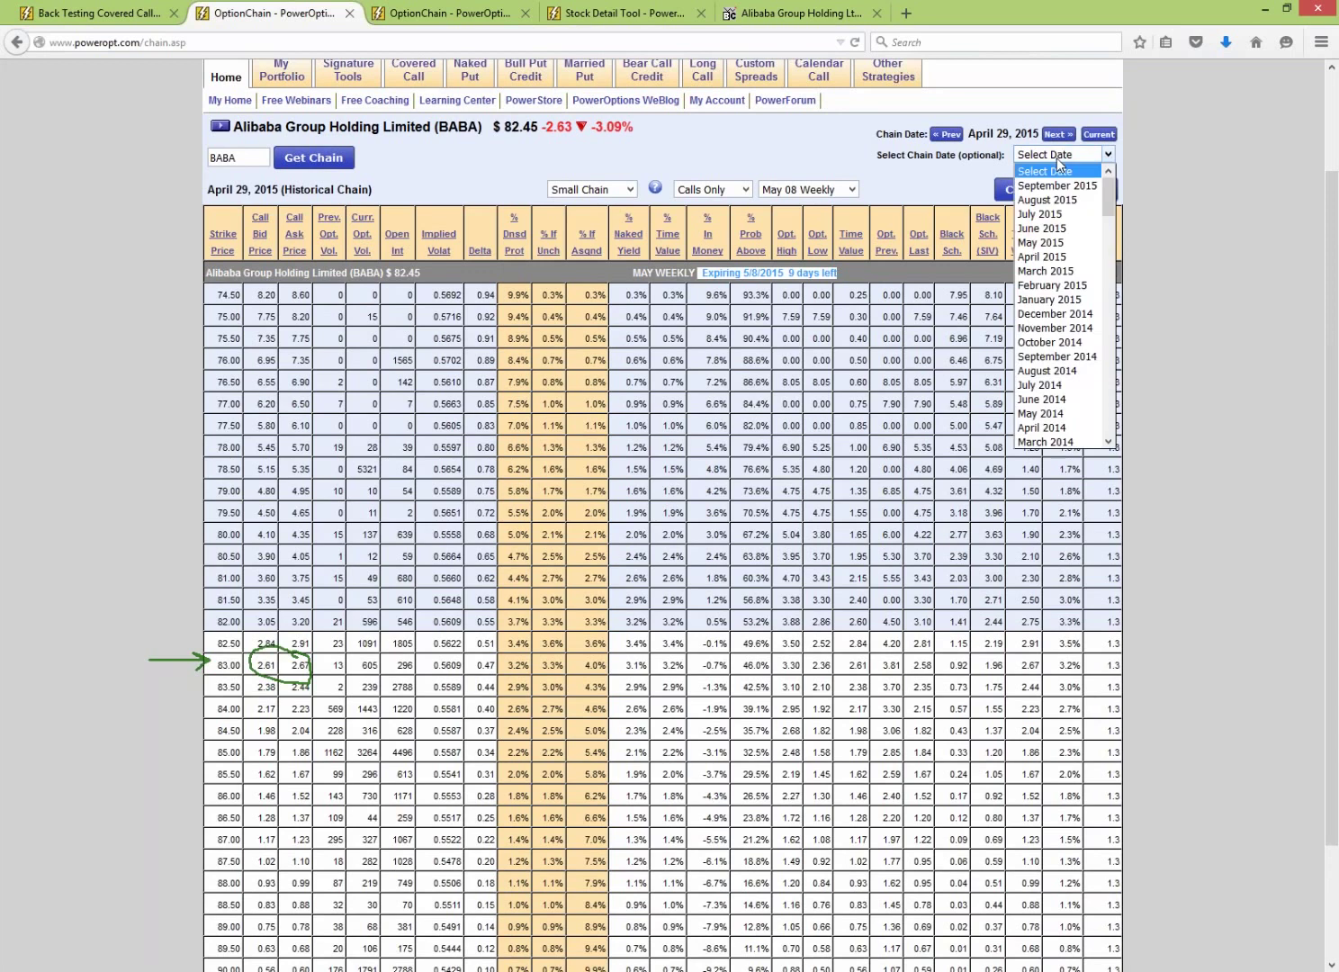
pyautogui.click(1042, 242)
pyautogui.click(1109, 154)
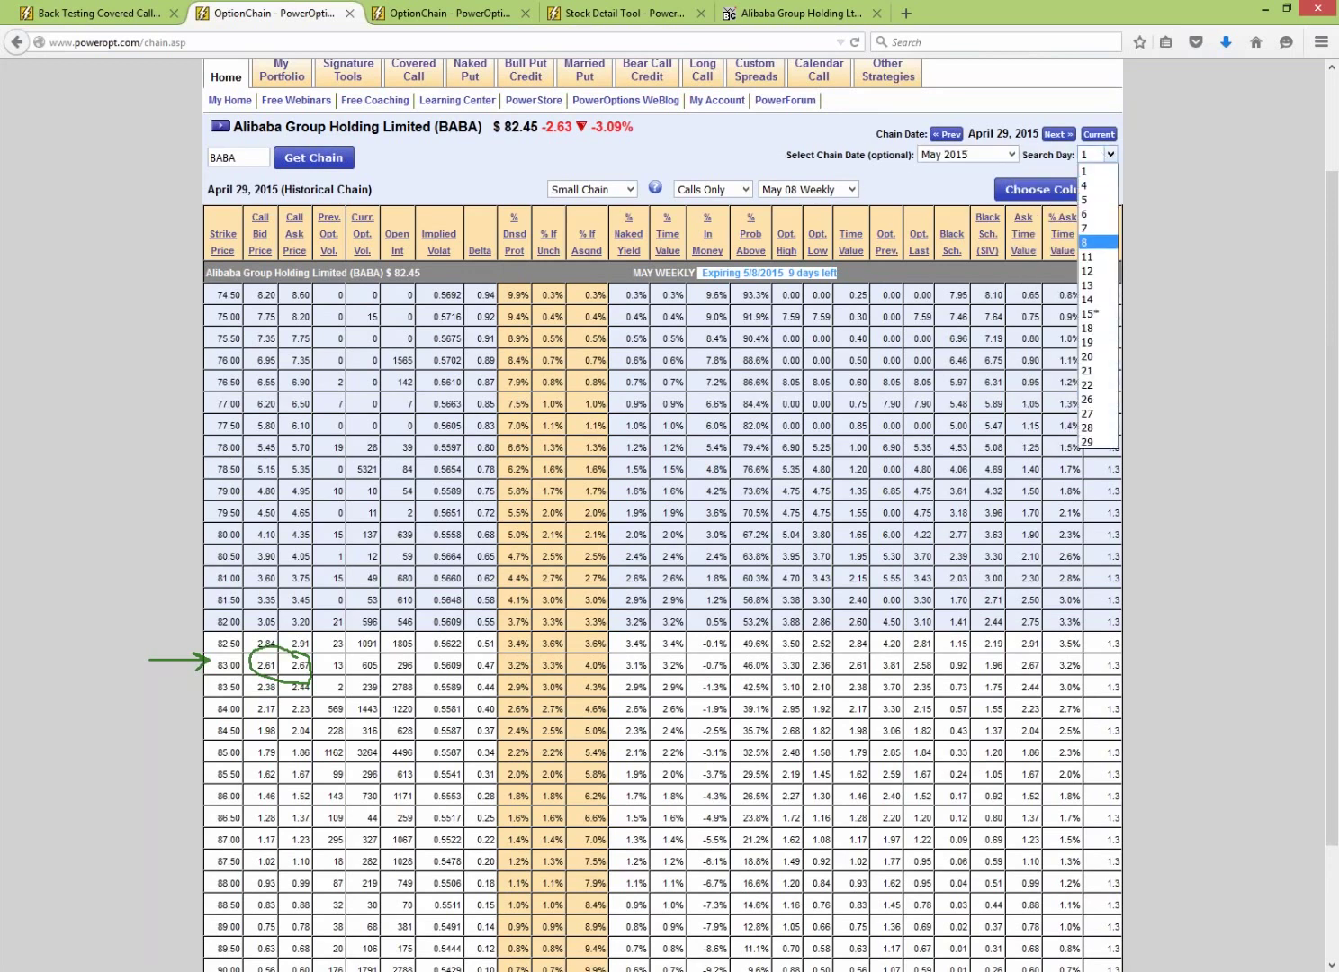
pyautogui.click(1084, 244)
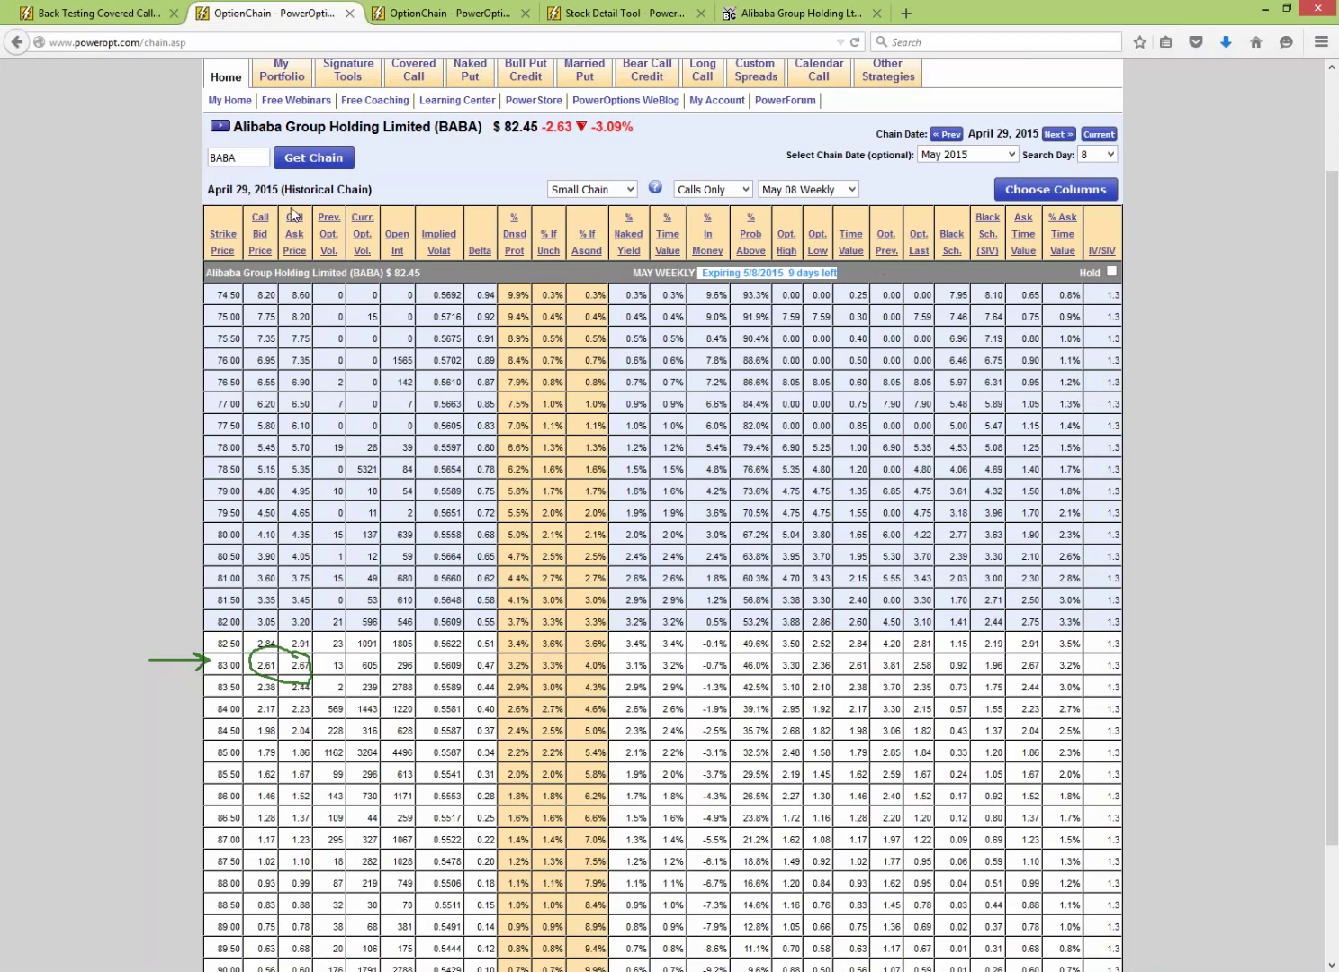
pyautogui.click(310, 168)
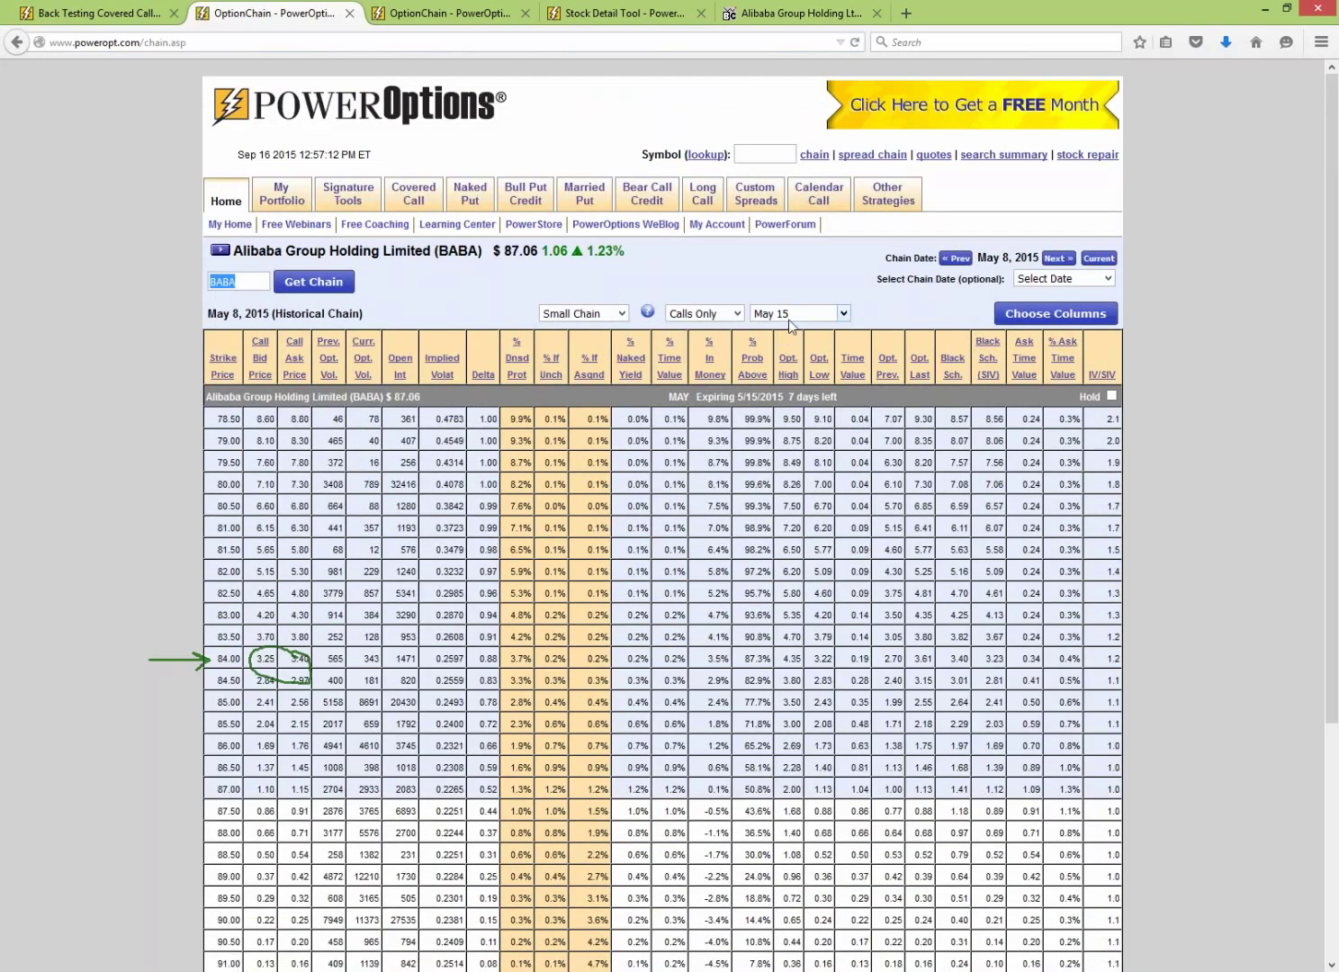
pyautogui.click(793, 315)
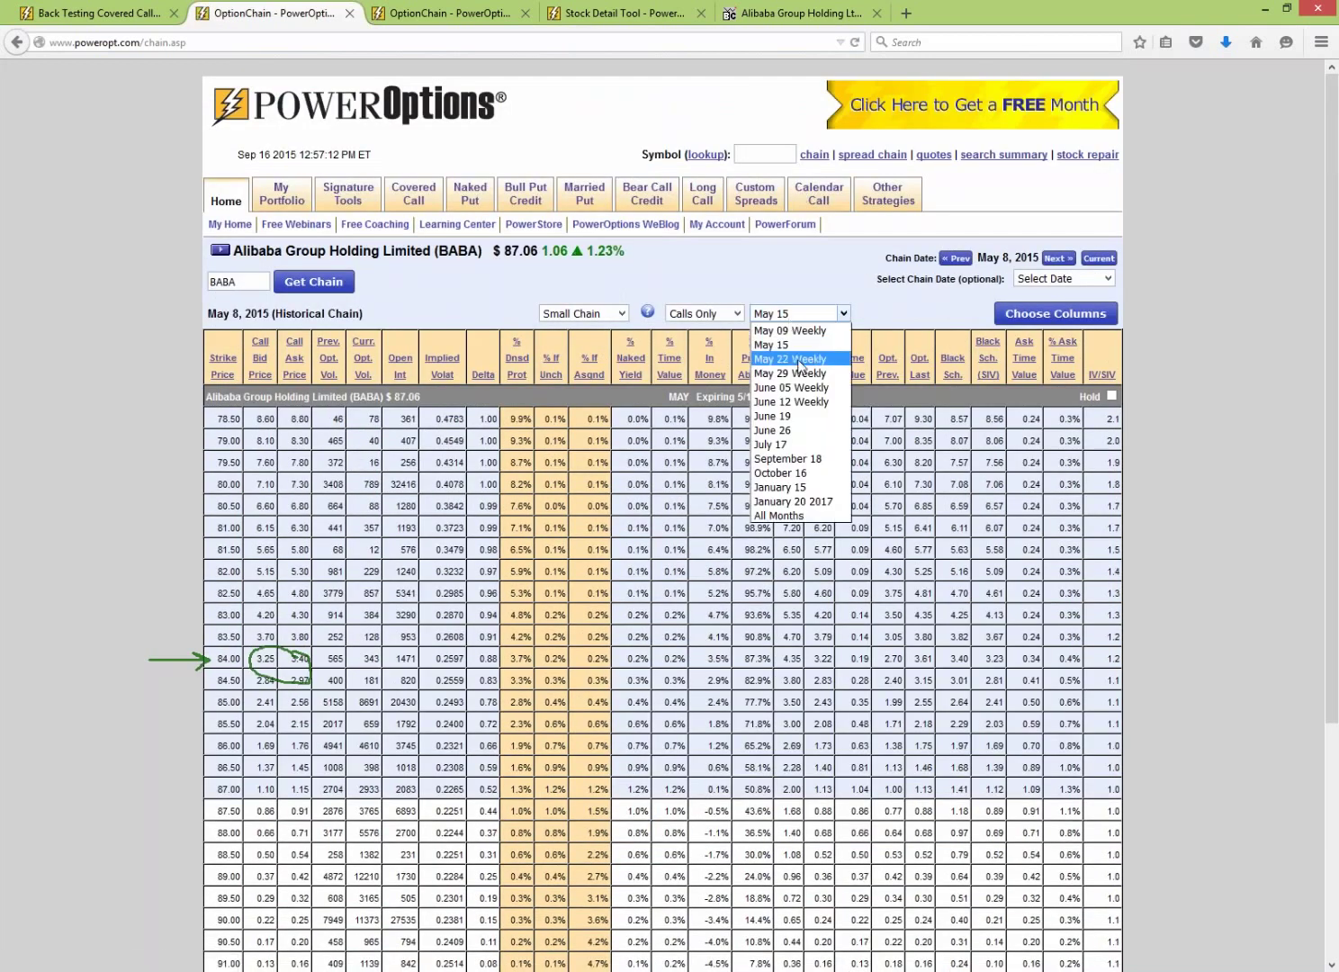
pyautogui.click(797, 330)
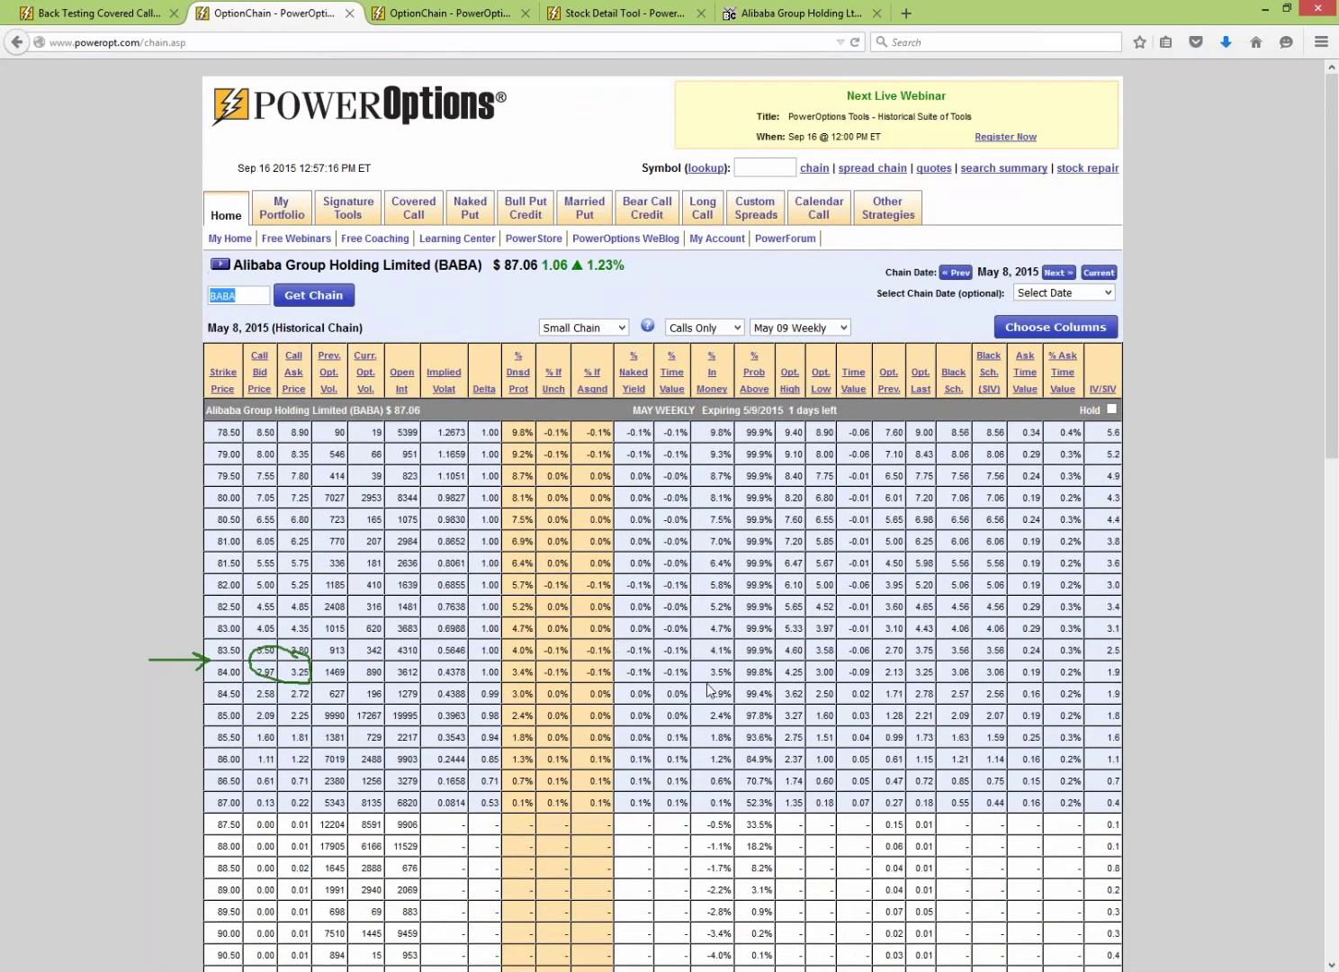
# - Highlight BABA's May 8, 2015 stock price and the call bid and ask of an in-the-money strike
pyautogui.click(506, 265)
pyautogui.moveTo(506, 267); pyautogui.dragTo(540, 266)
pyautogui.moveTo(263, 630); pyautogui.dragTo(309, 631)
pyautogui.doubleClick(229, 628)
# - Open BABA's six-month price chart and mark the late-April drop, the early-May jump with a vertical line, and the following price path
pyautogui.click(729, 11)
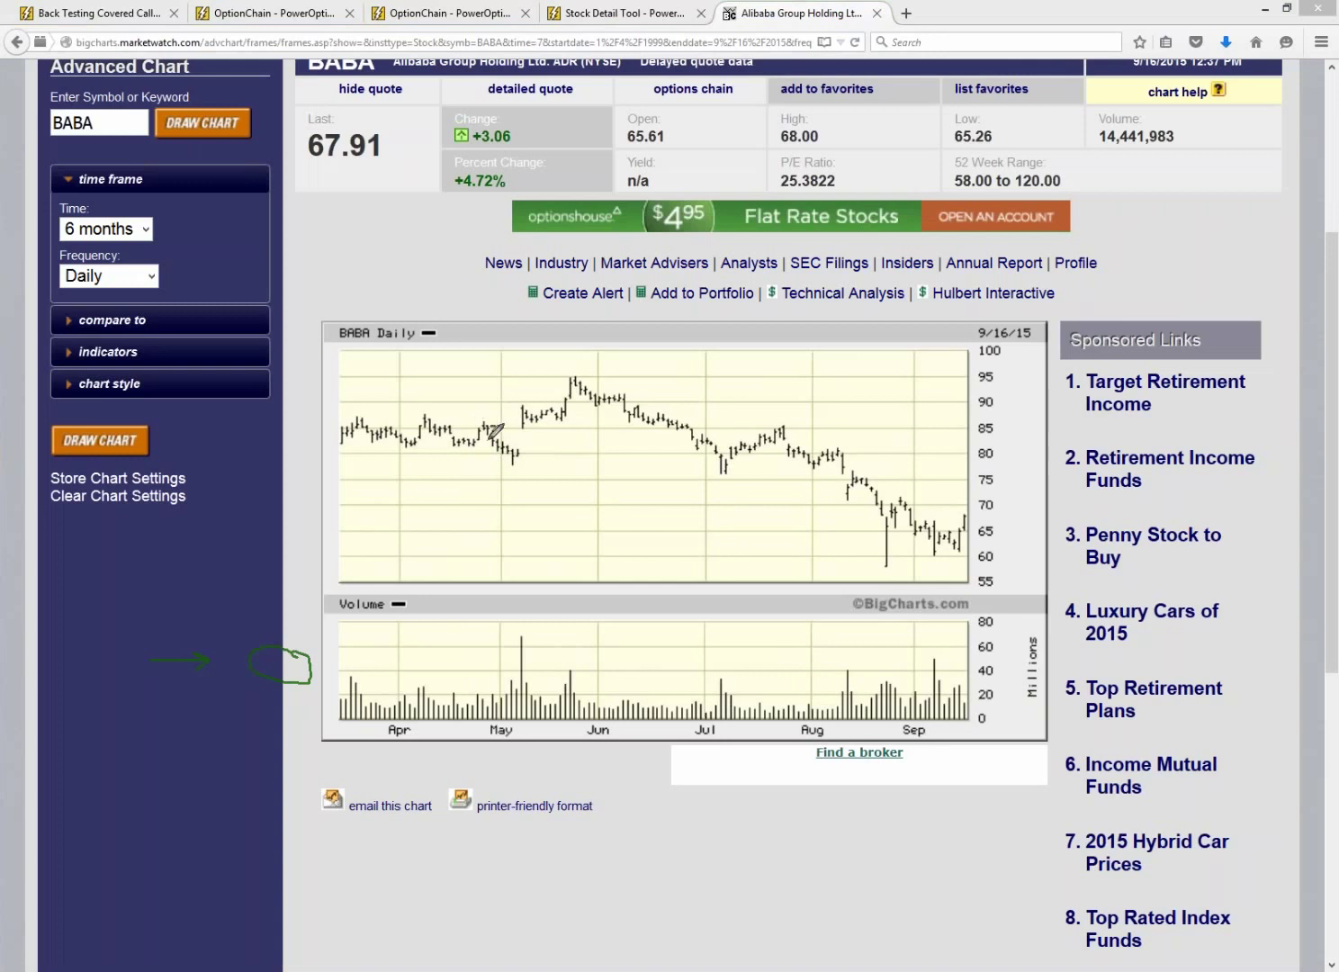
pyautogui.moveTo(493, 430)
pyautogui.mouseDown()
pyautogui.moveTo(489, 450)
pyautogui.moveTo(496, 427)
pyautogui.mouseUp()
pyautogui.moveTo(532, 399); pyautogui.dragTo(522, 589)
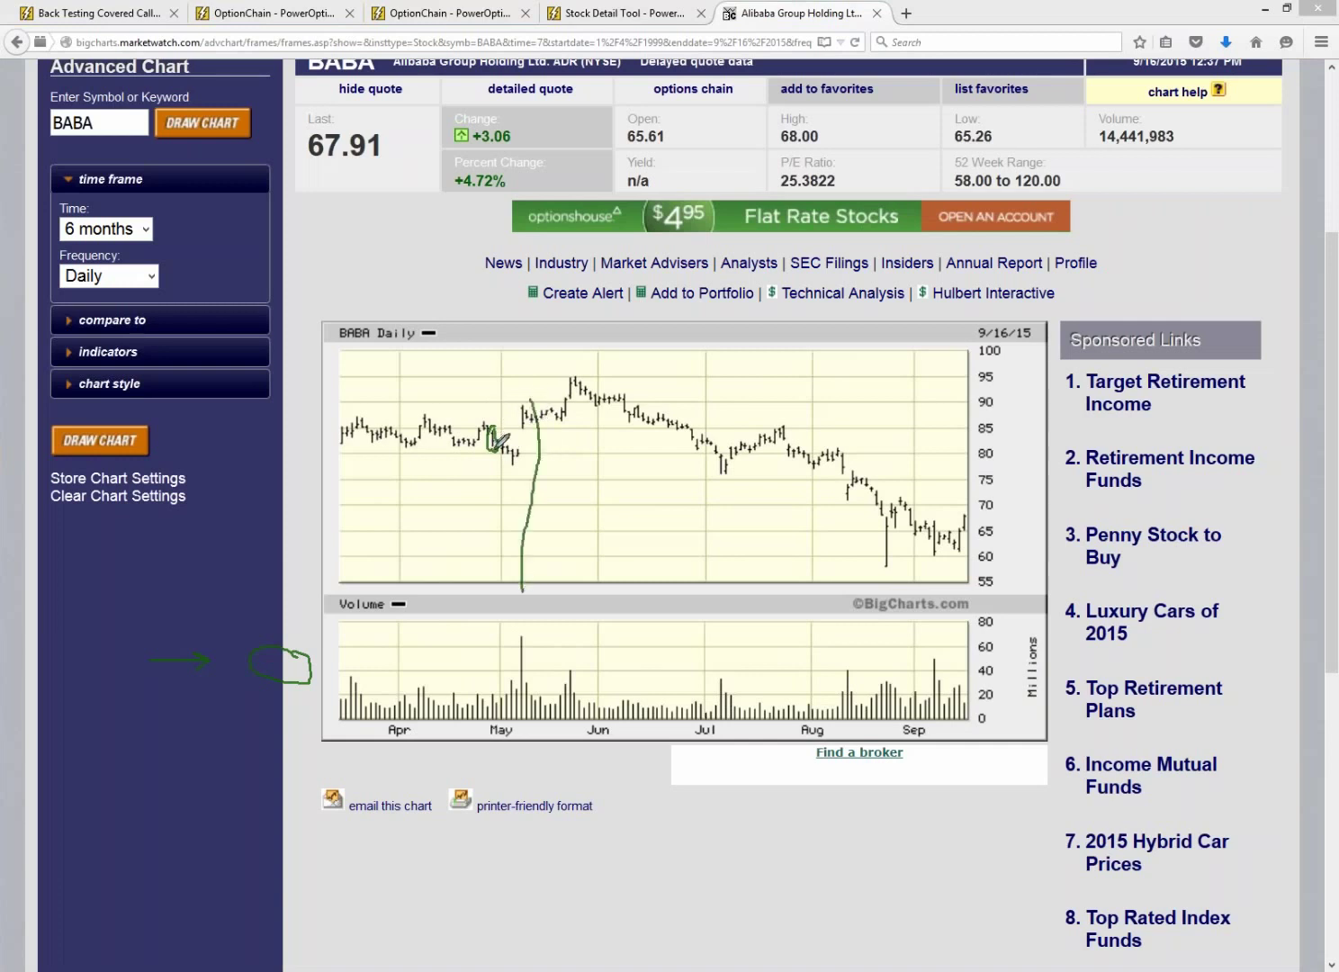
pyautogui.moveTo(494, 447); pyautogui.dragTo(525, 453)
pyautogui.moveTo(531, 409); pyautogui.dragTo(596, 428)
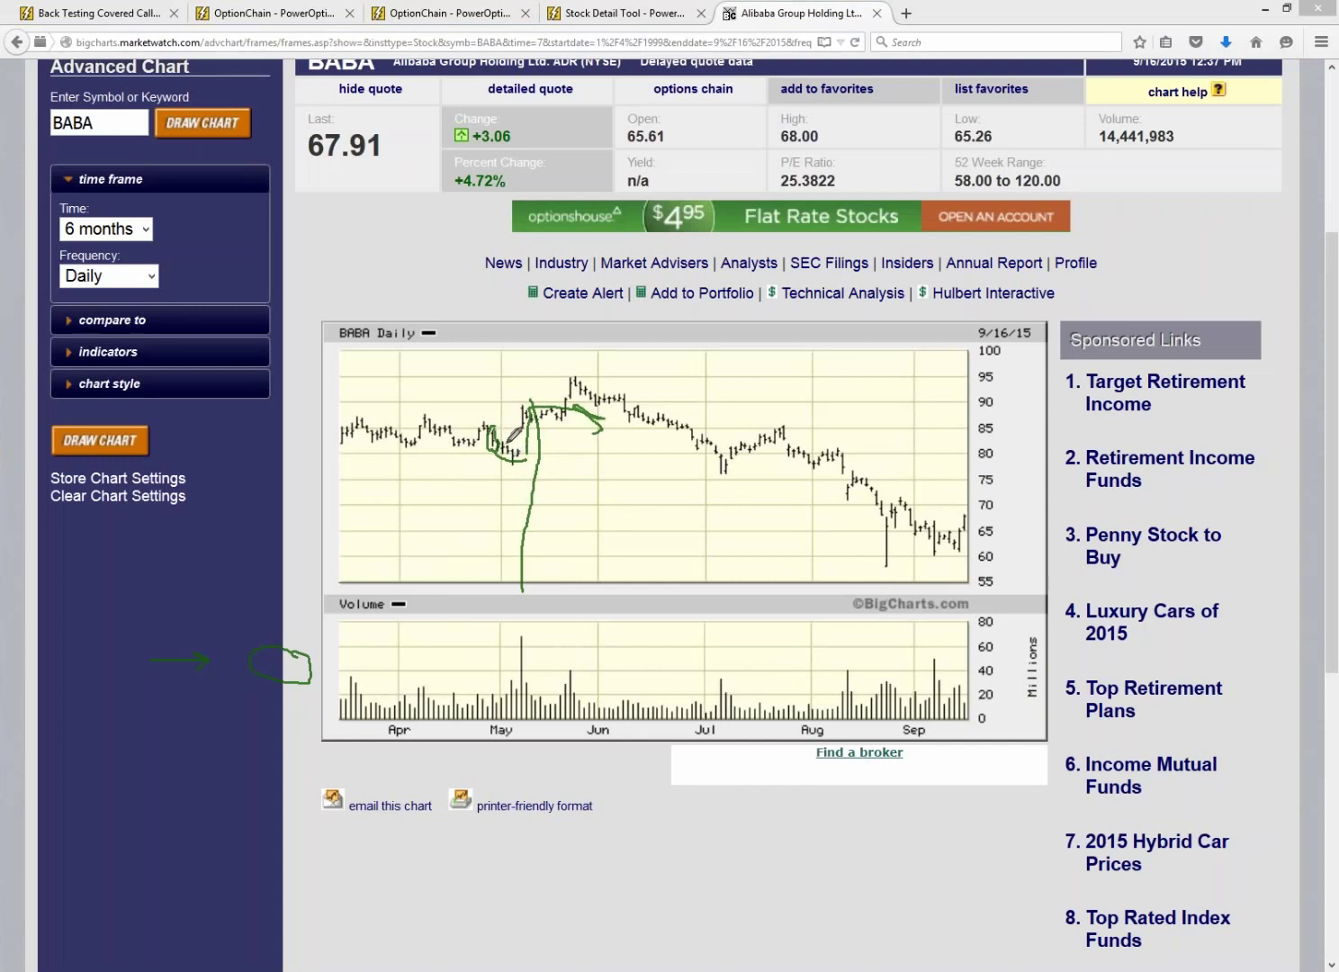
pyautogui.moveTo(484, 418); pyautogui.dragTo(497, 437)
pyautogui.moveTo(530, 396)
pyautogui.mouseDown()
pyautogui.moveTo(548, 415)
pyautogui.moveTo(533, 400)
pyautogui.mouseUp()
# - Return to the April 27, 2015 covered call results, clear the drawn annotations and highlight the Alibaba row for review
pyautogui.click(135, 14)
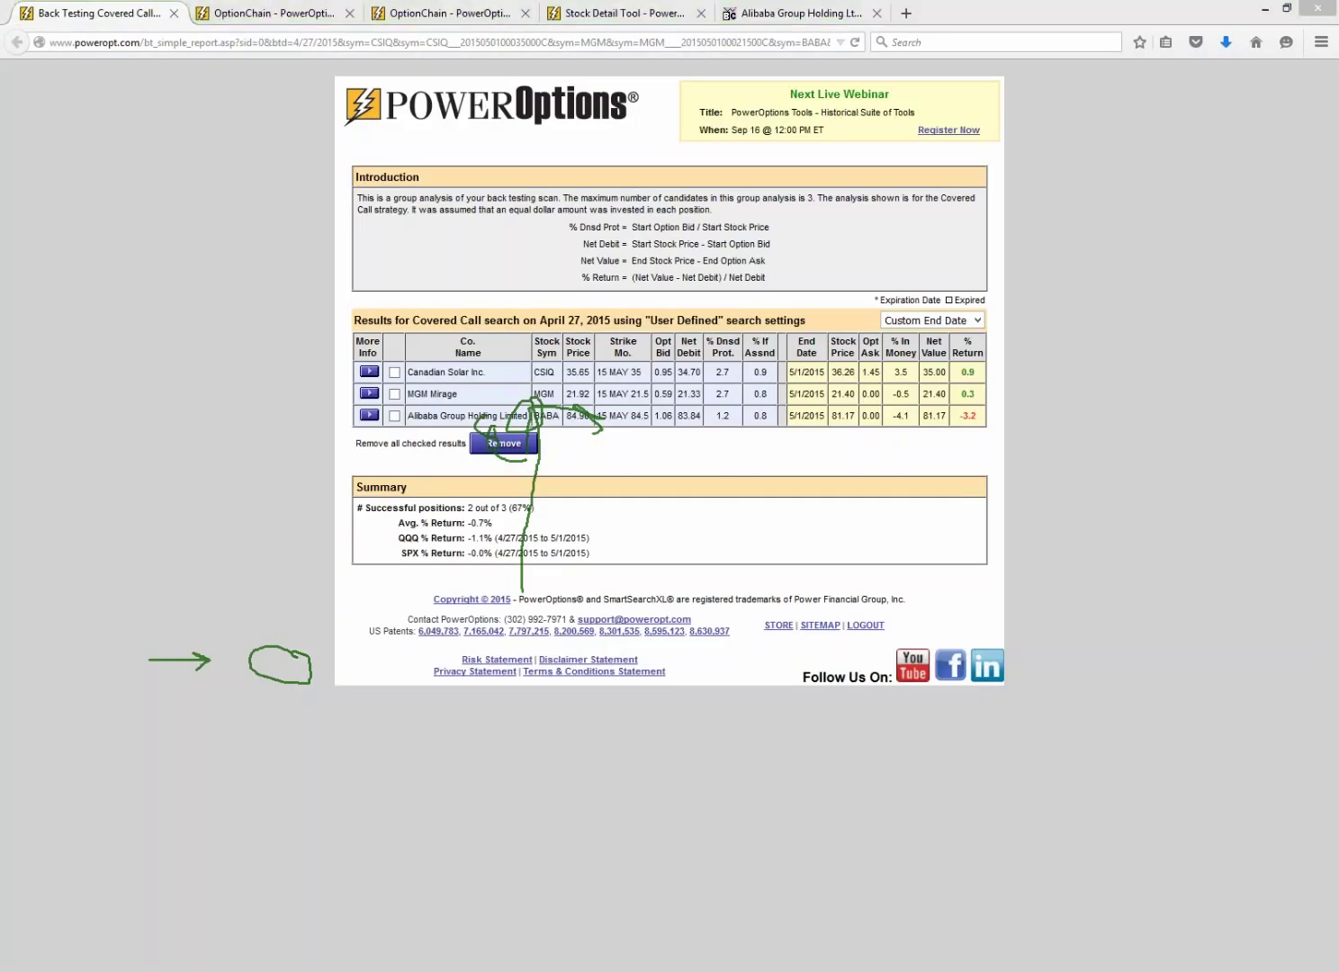
pyautogui.press('Escape')
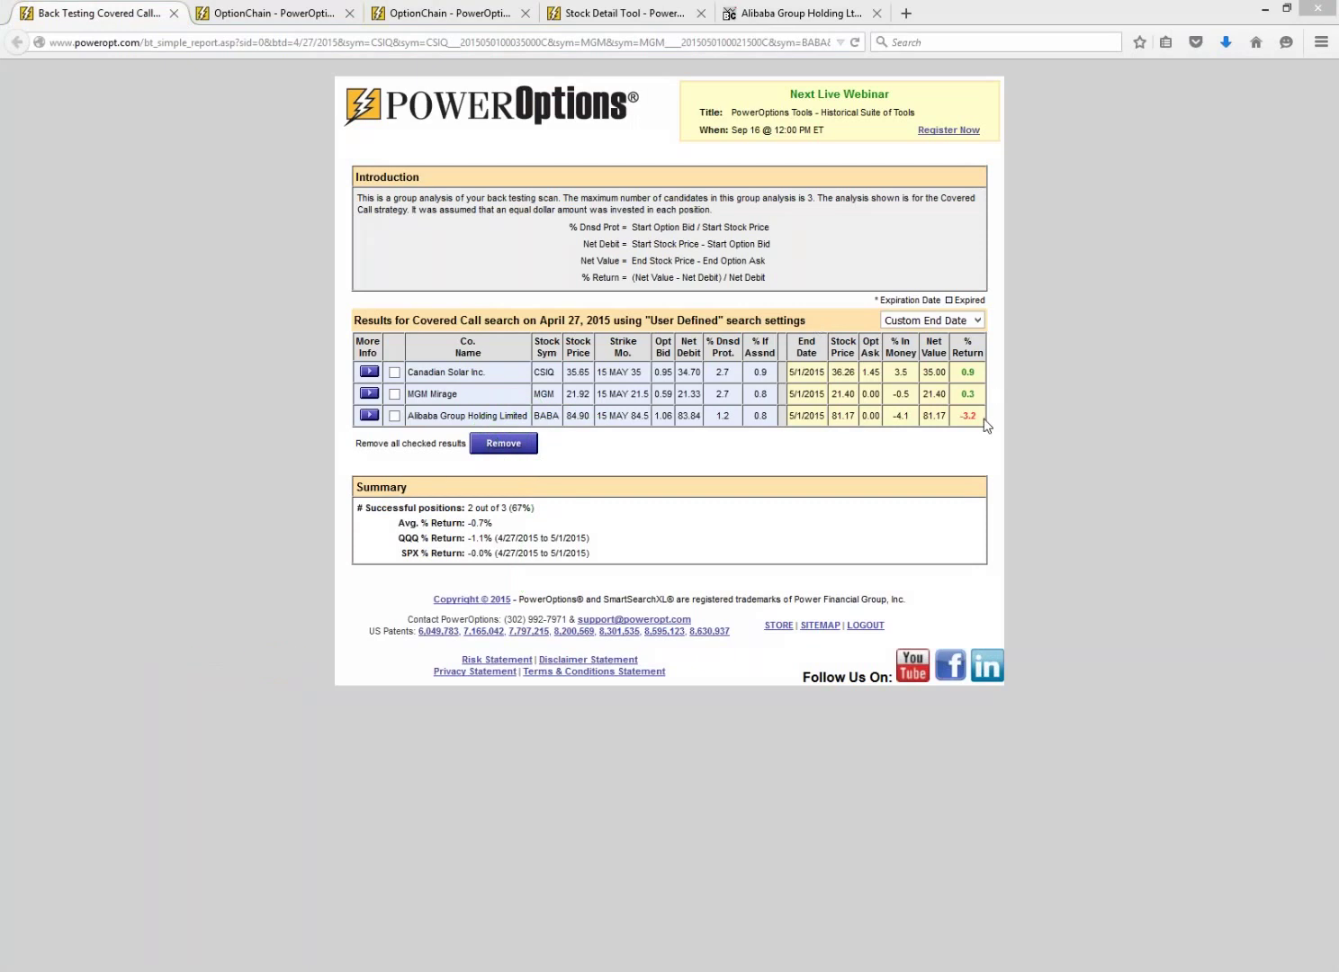
pyautogui.moveTo(487, 416); pyautogui.dragTo(774, 417)
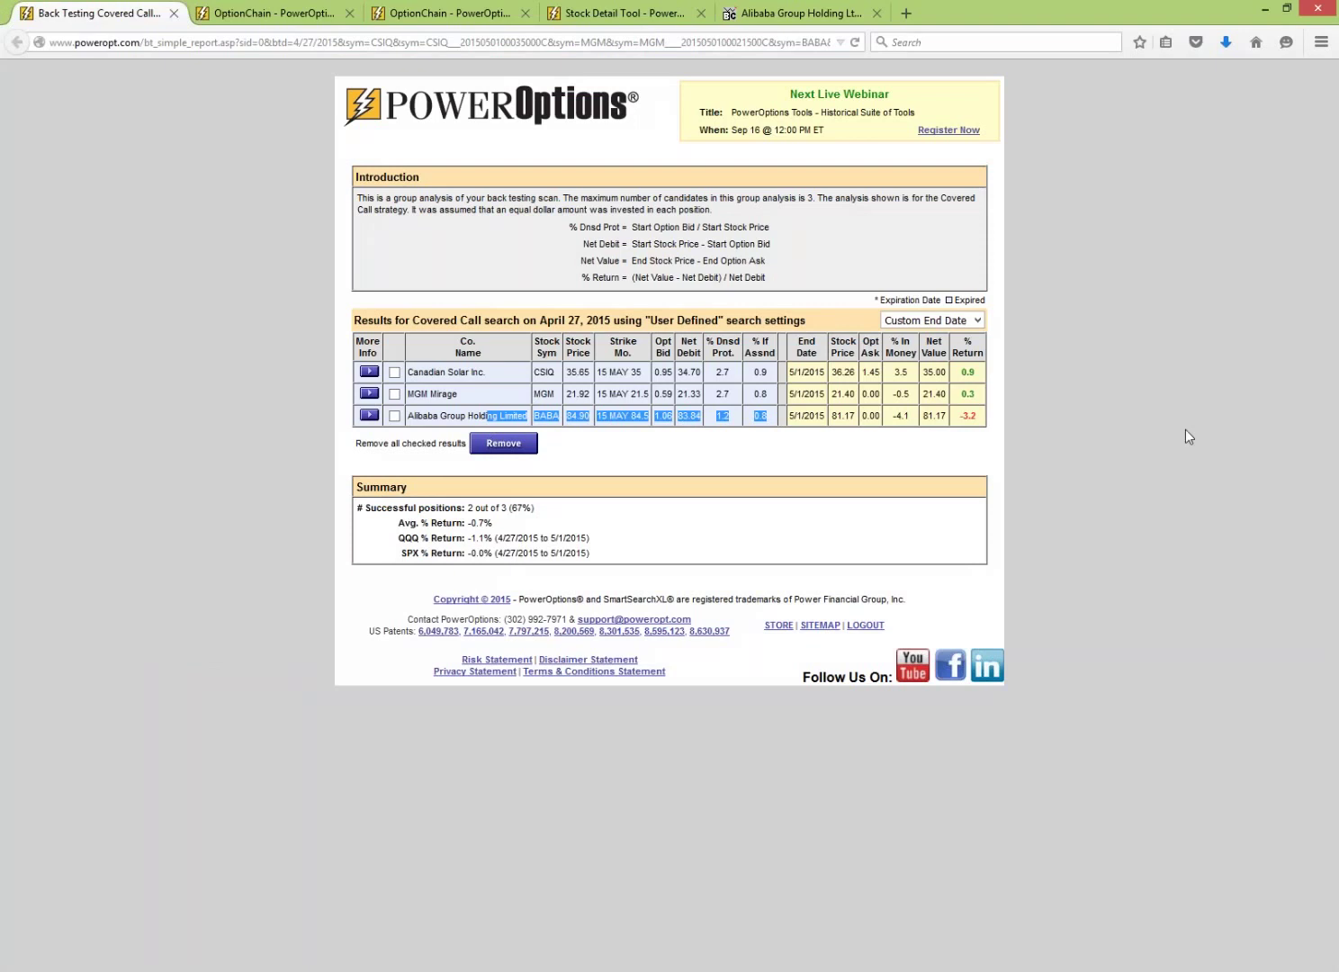
pyautogui.click(1217, 464)
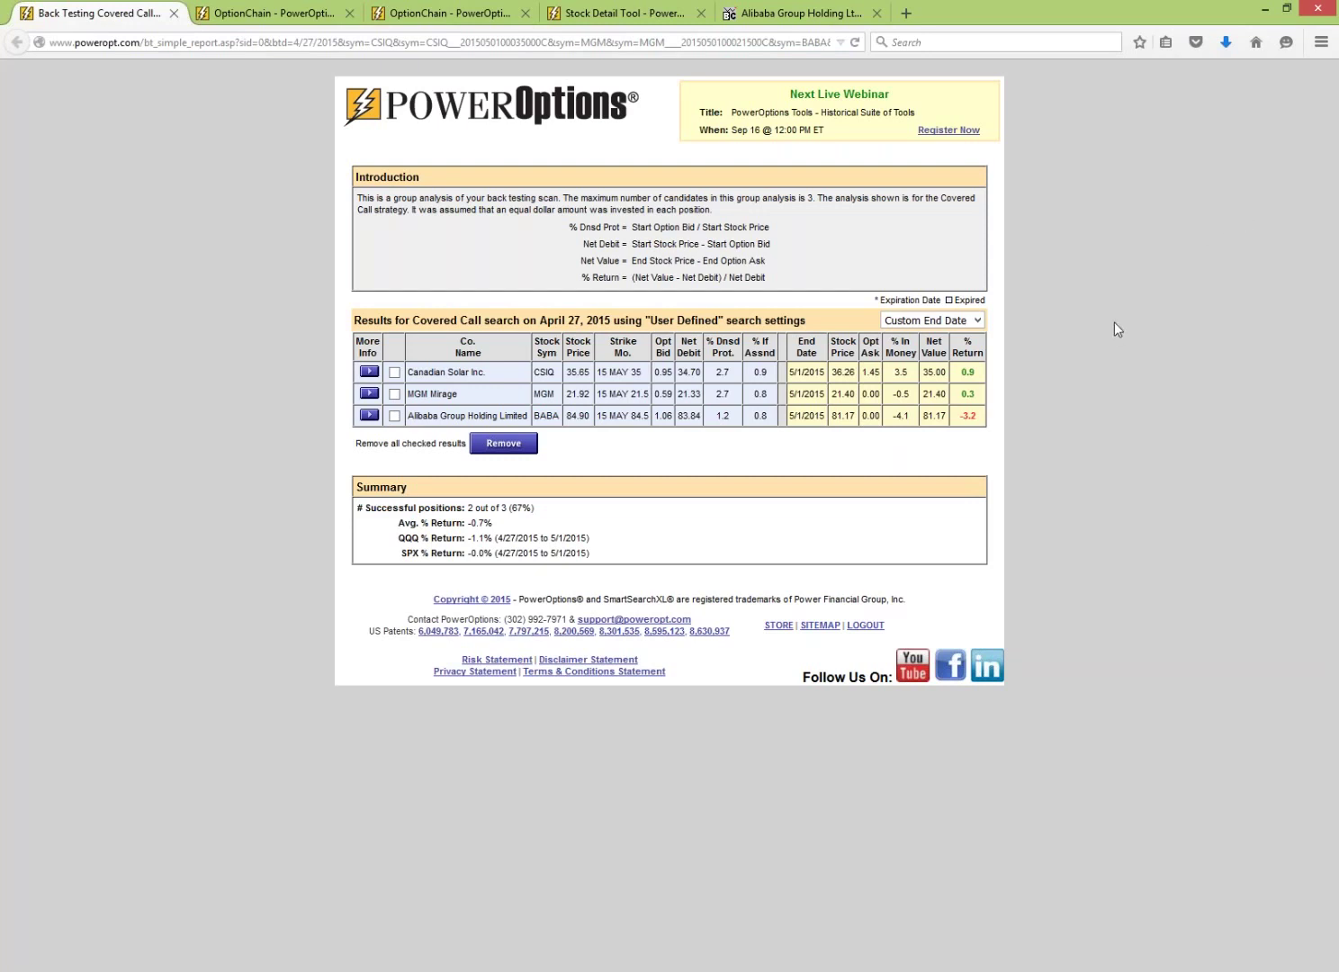
# - Go from the historical BABA chain to the PowerOptions home page and open the option chain for SBUX
pyautogui.click(261, 17)
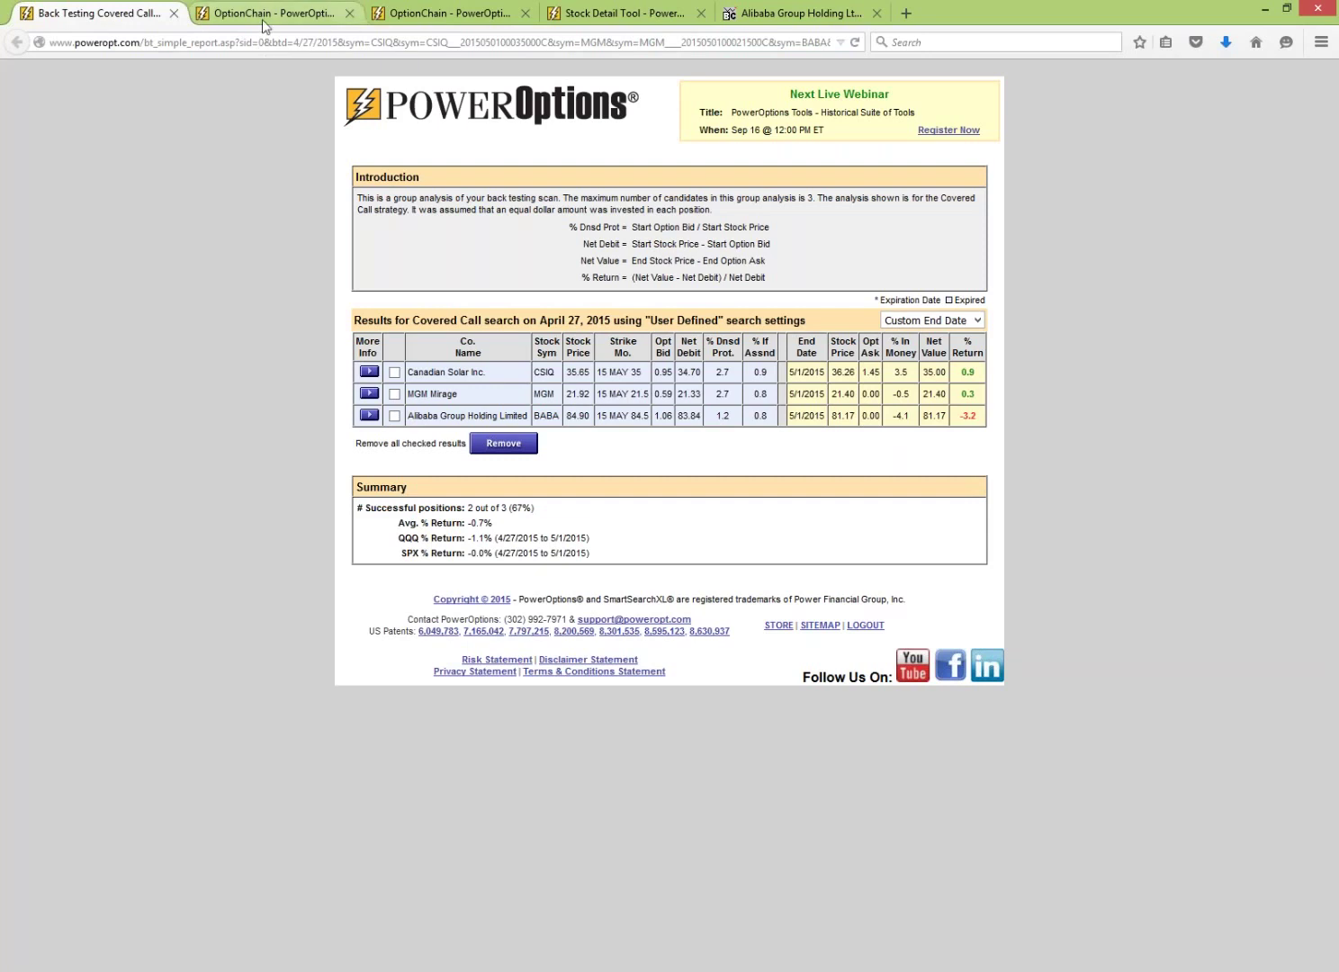
pyautogui.click(221, 212)
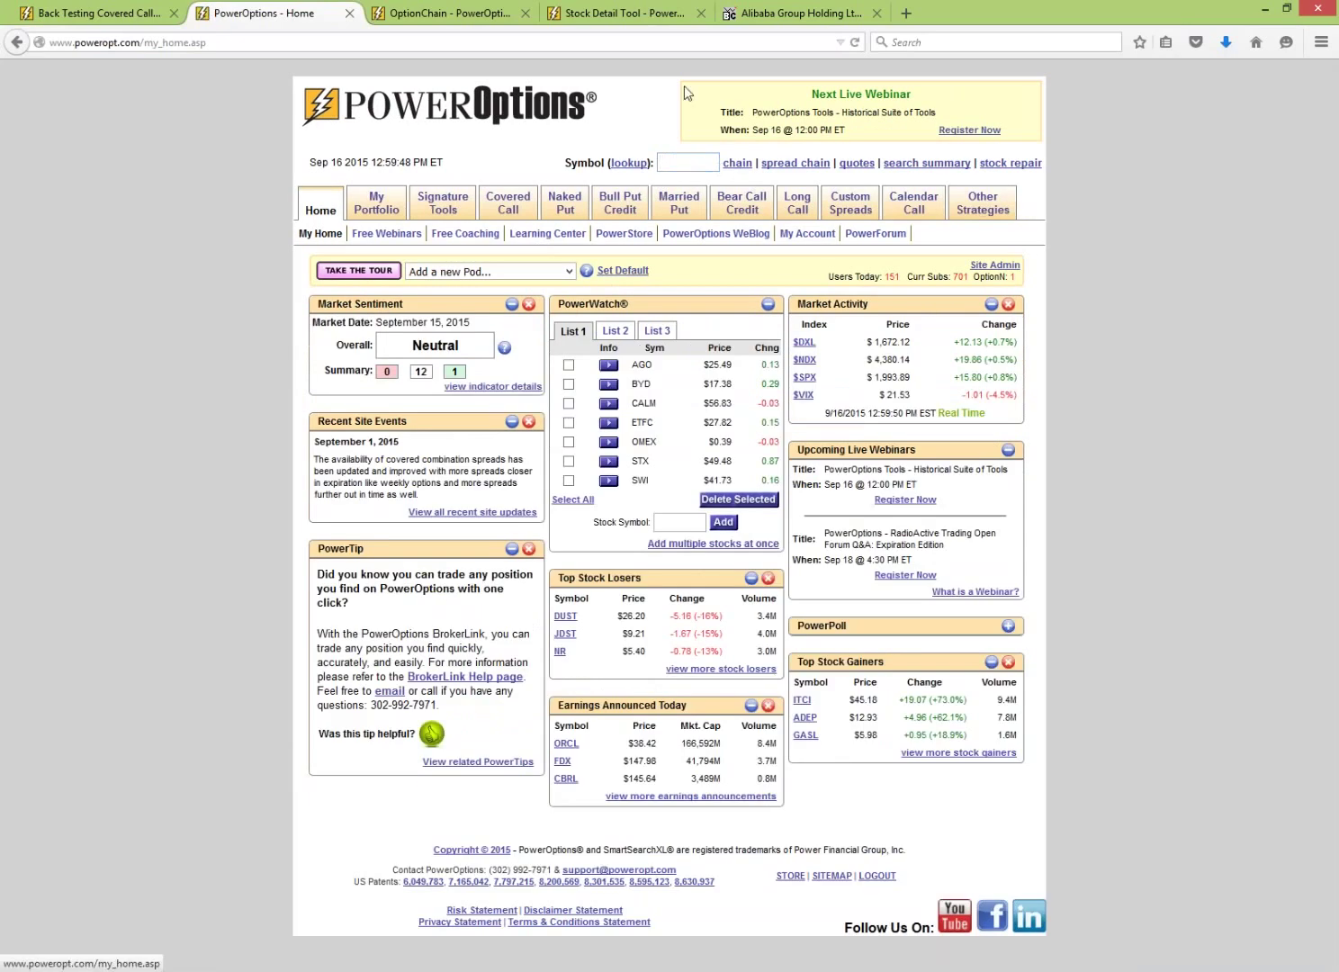
pyautogui.write('SBUX')
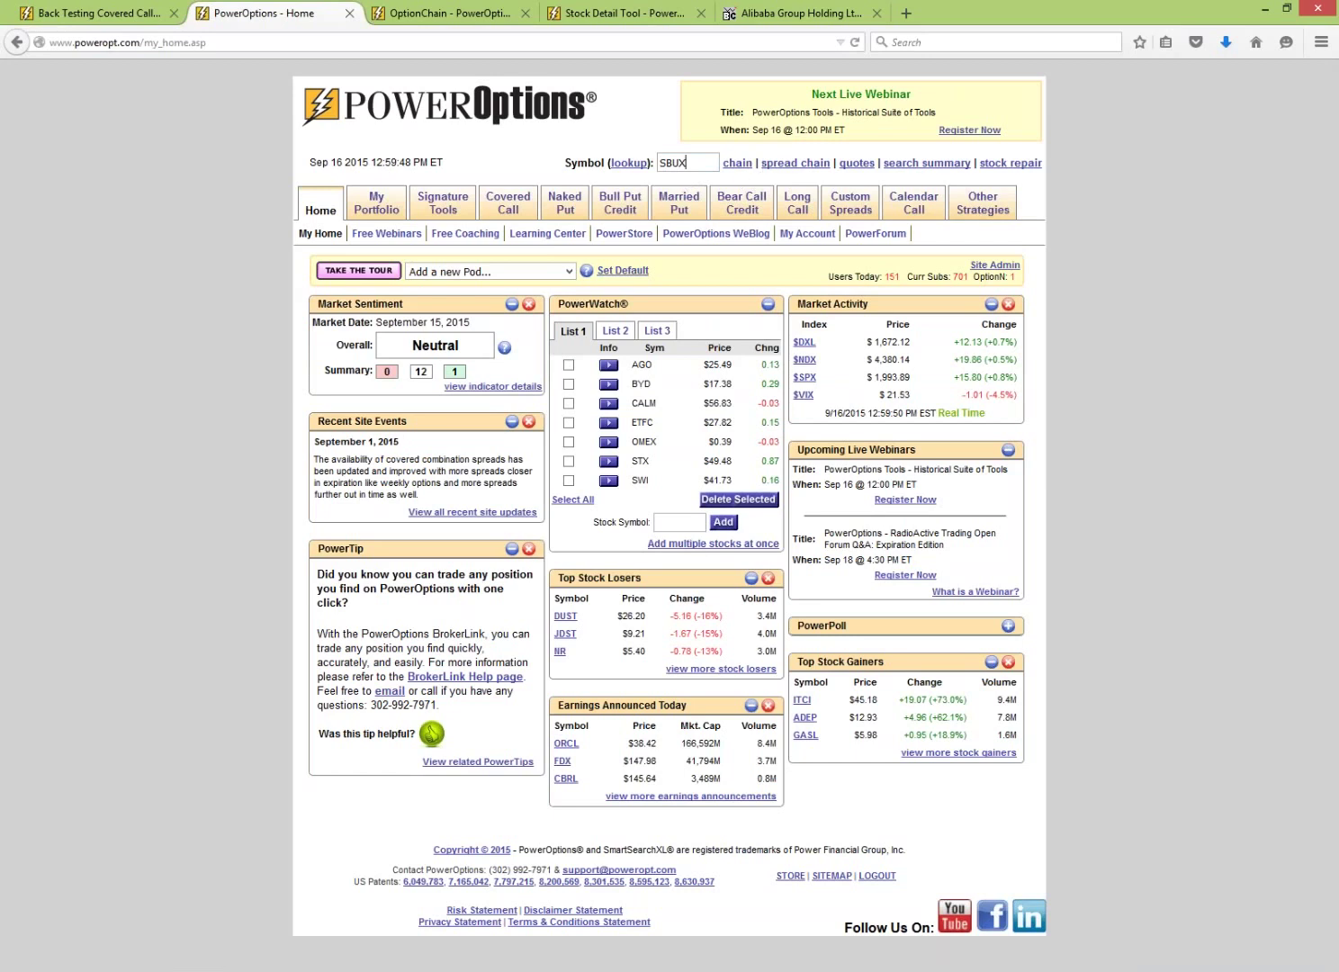
pyautogui.click(736, 164)
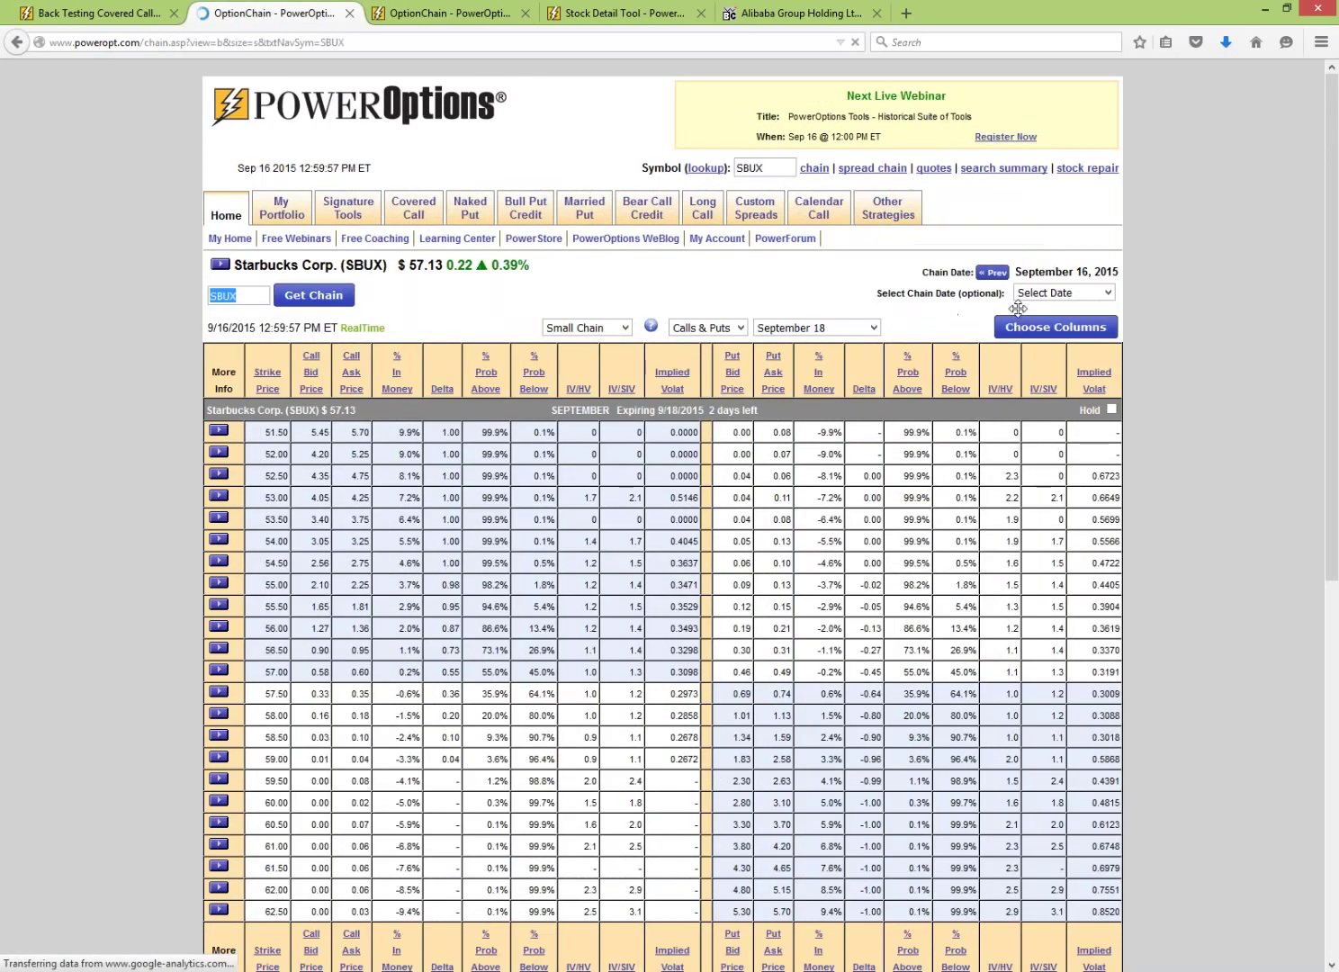
# - Browse the available historical chain dates for SBUX back to 2007 without choosing one
pyautogui.click(1064, 292)
pyautogui.scroll(-10, 1072, 432)
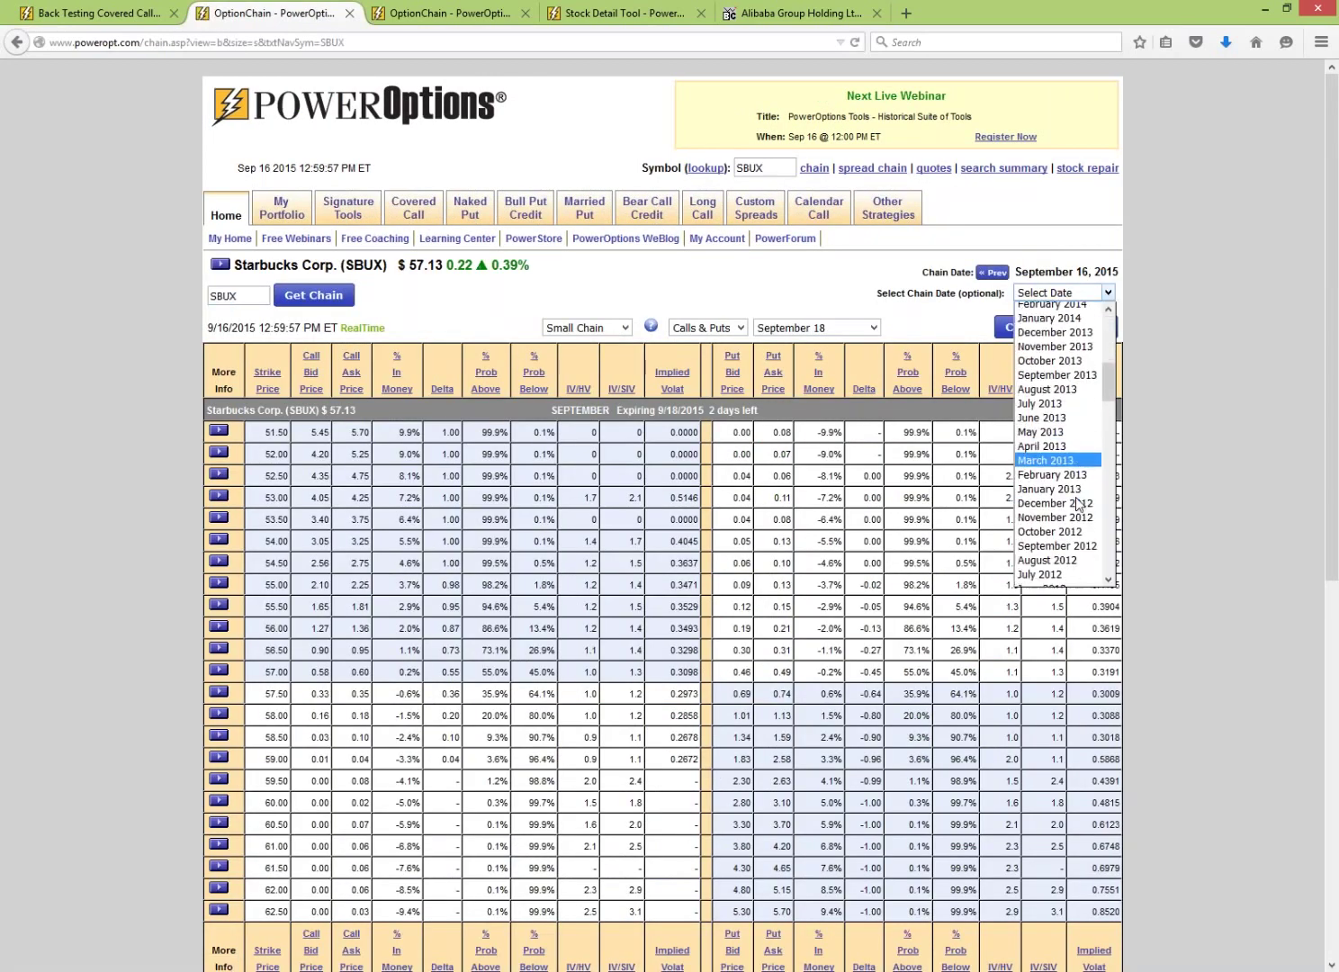
pyautogui.scroll(-6, 1075, 505)
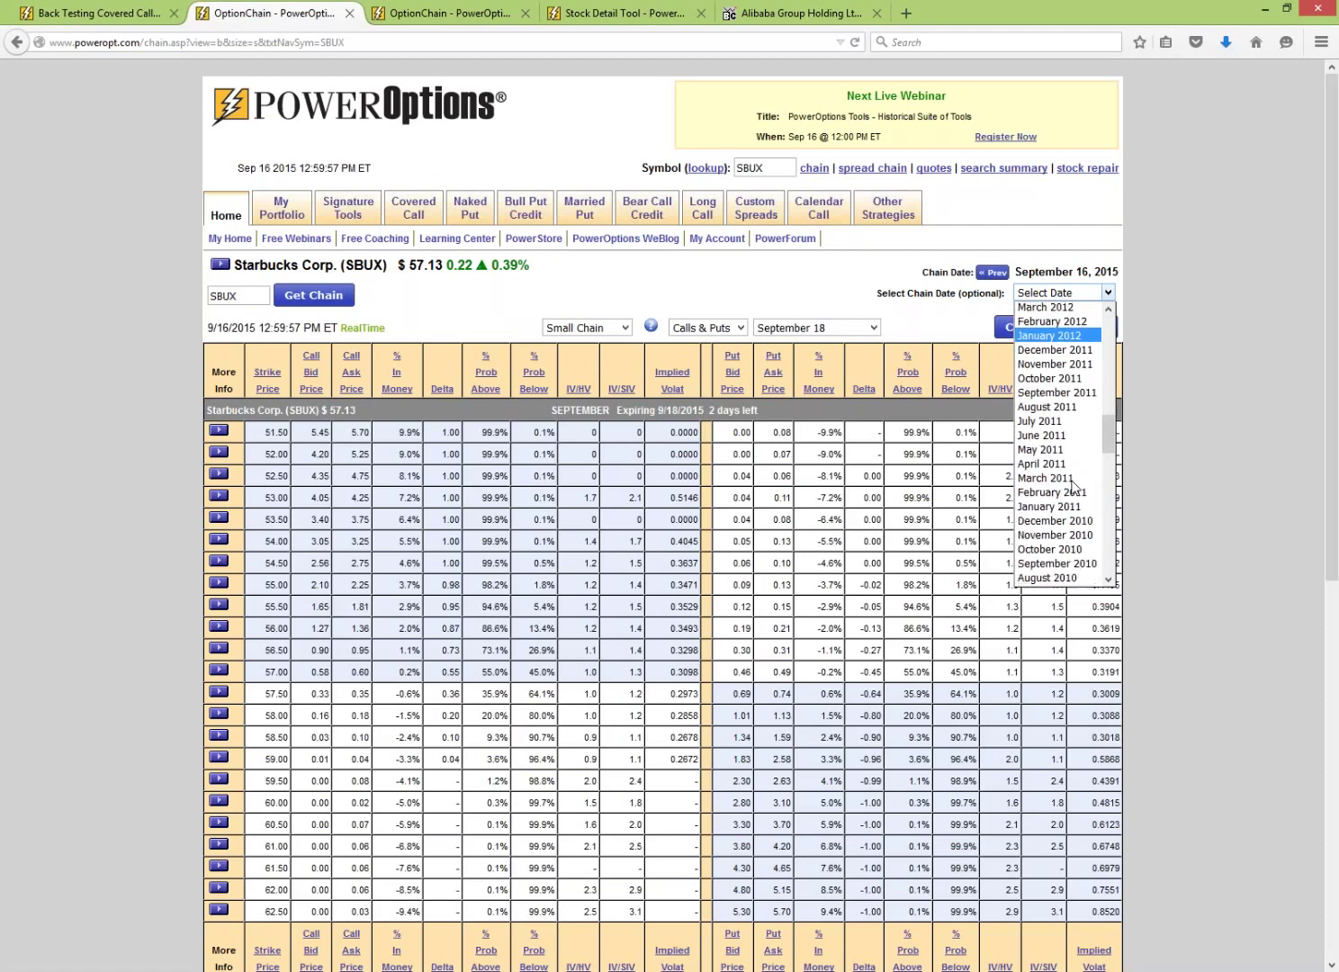
pyautogui.scroll(-4, 1049, 549)
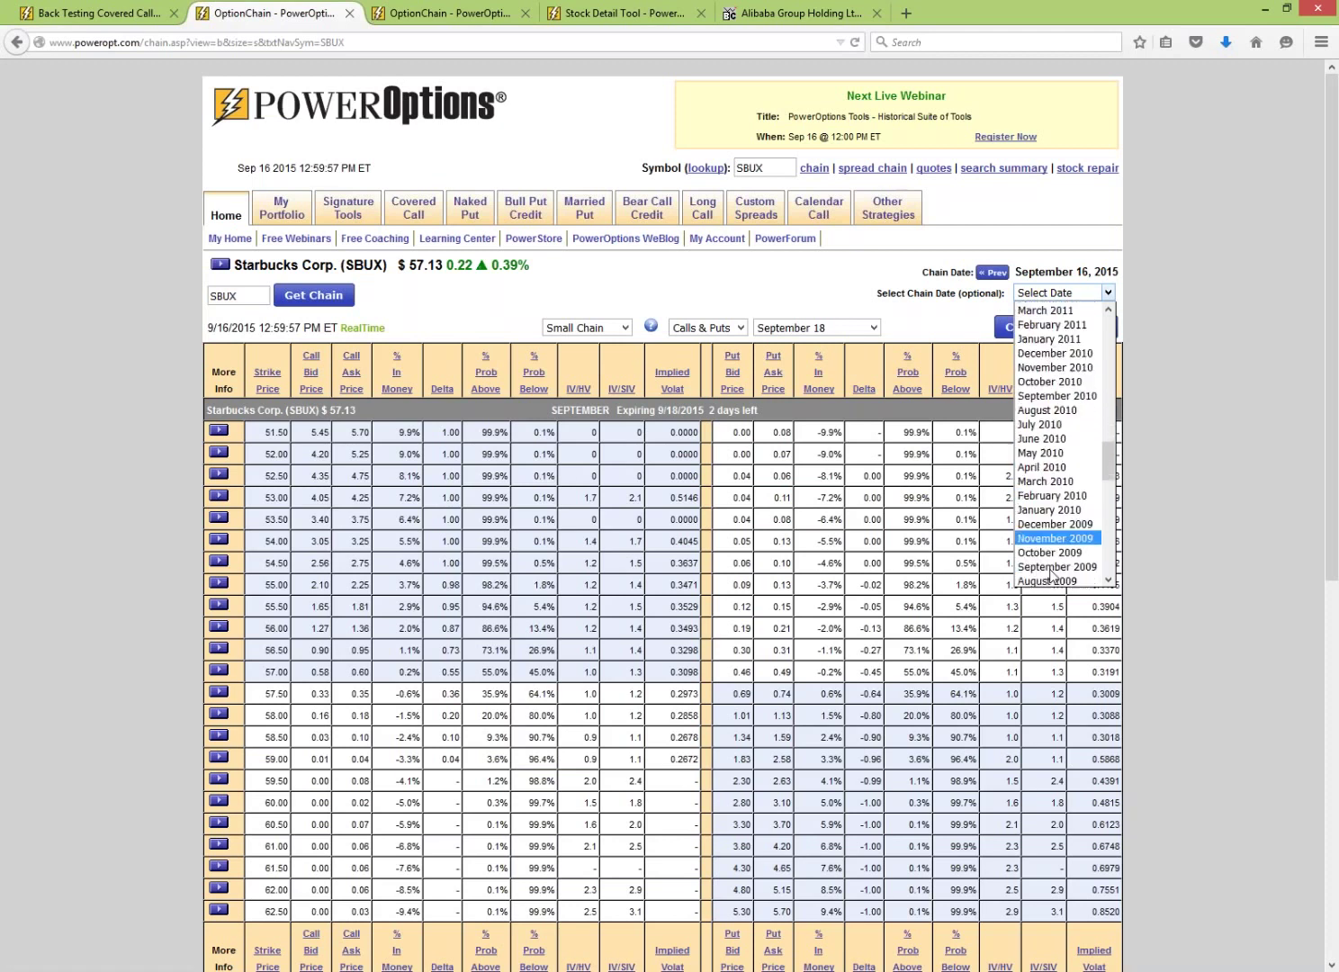
pyautogui.scroll(-6, 1049, 450)
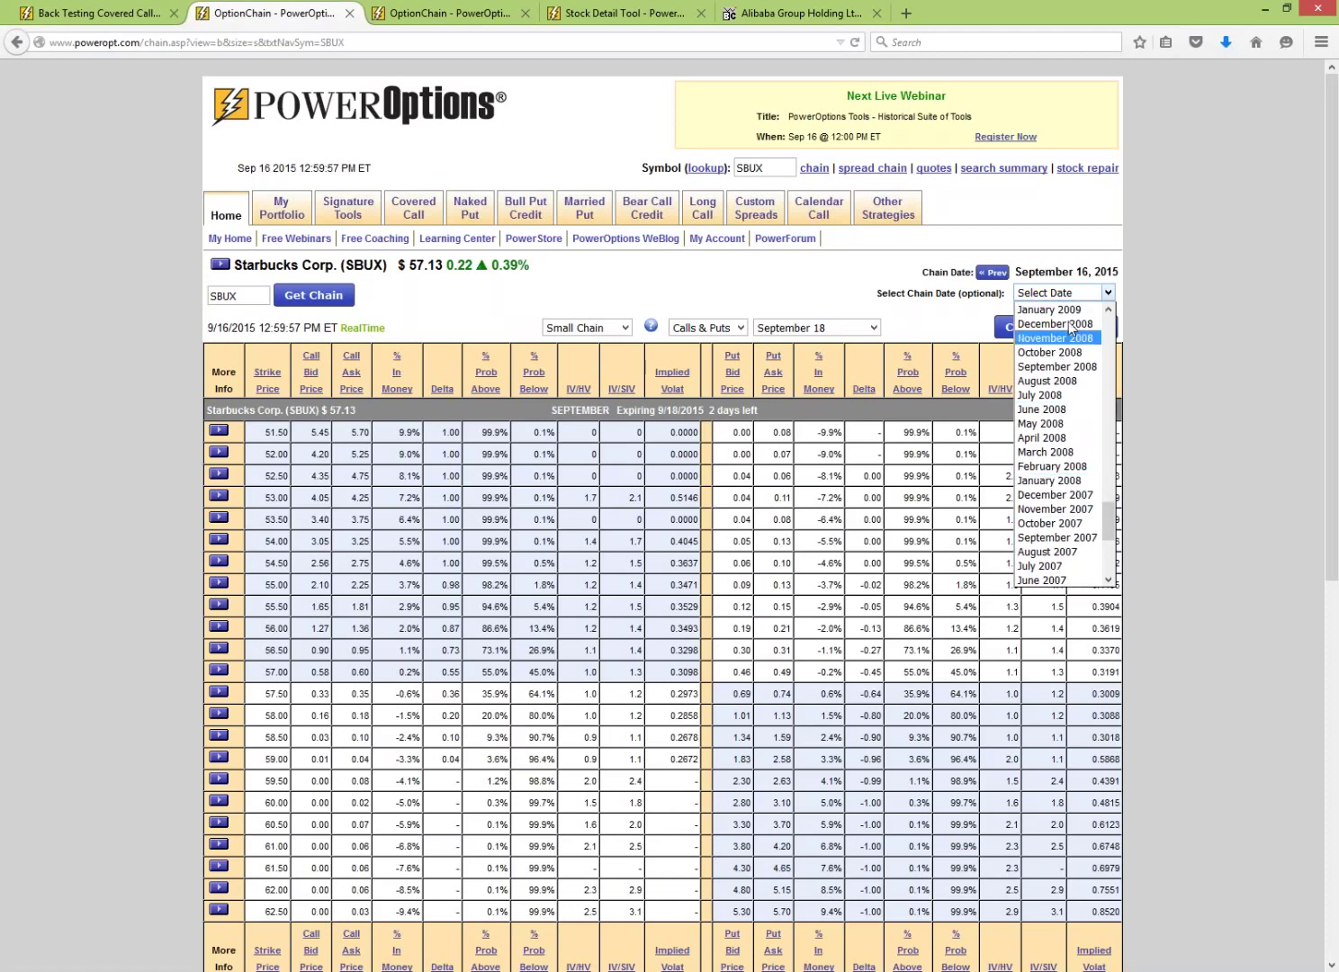
pyautogui.click(1204, 329)
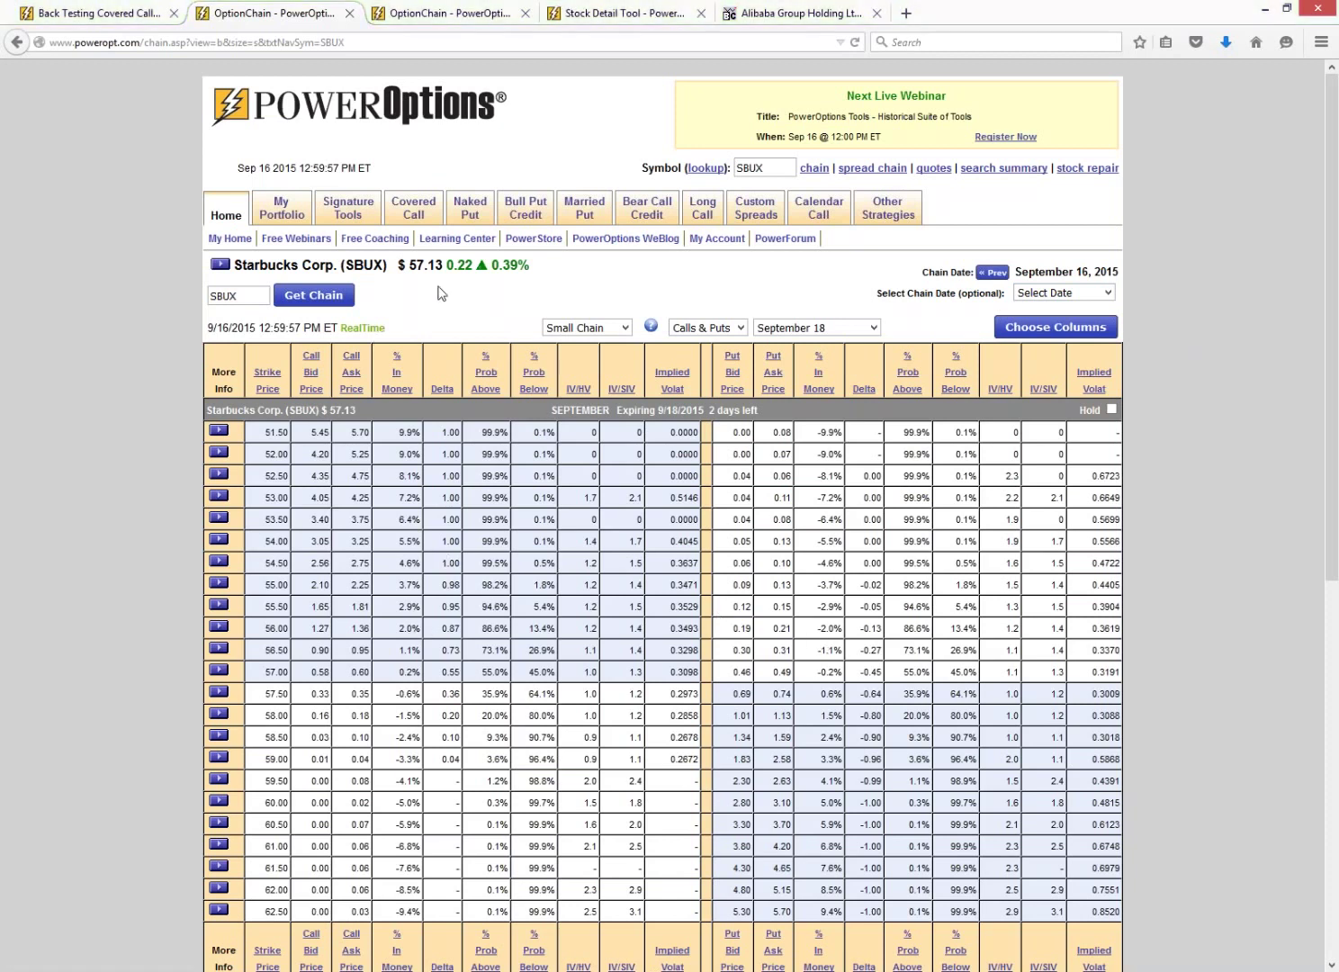
# - Open the back testing tools for the Naked Put strategy
pyautogui.click(479, 203)
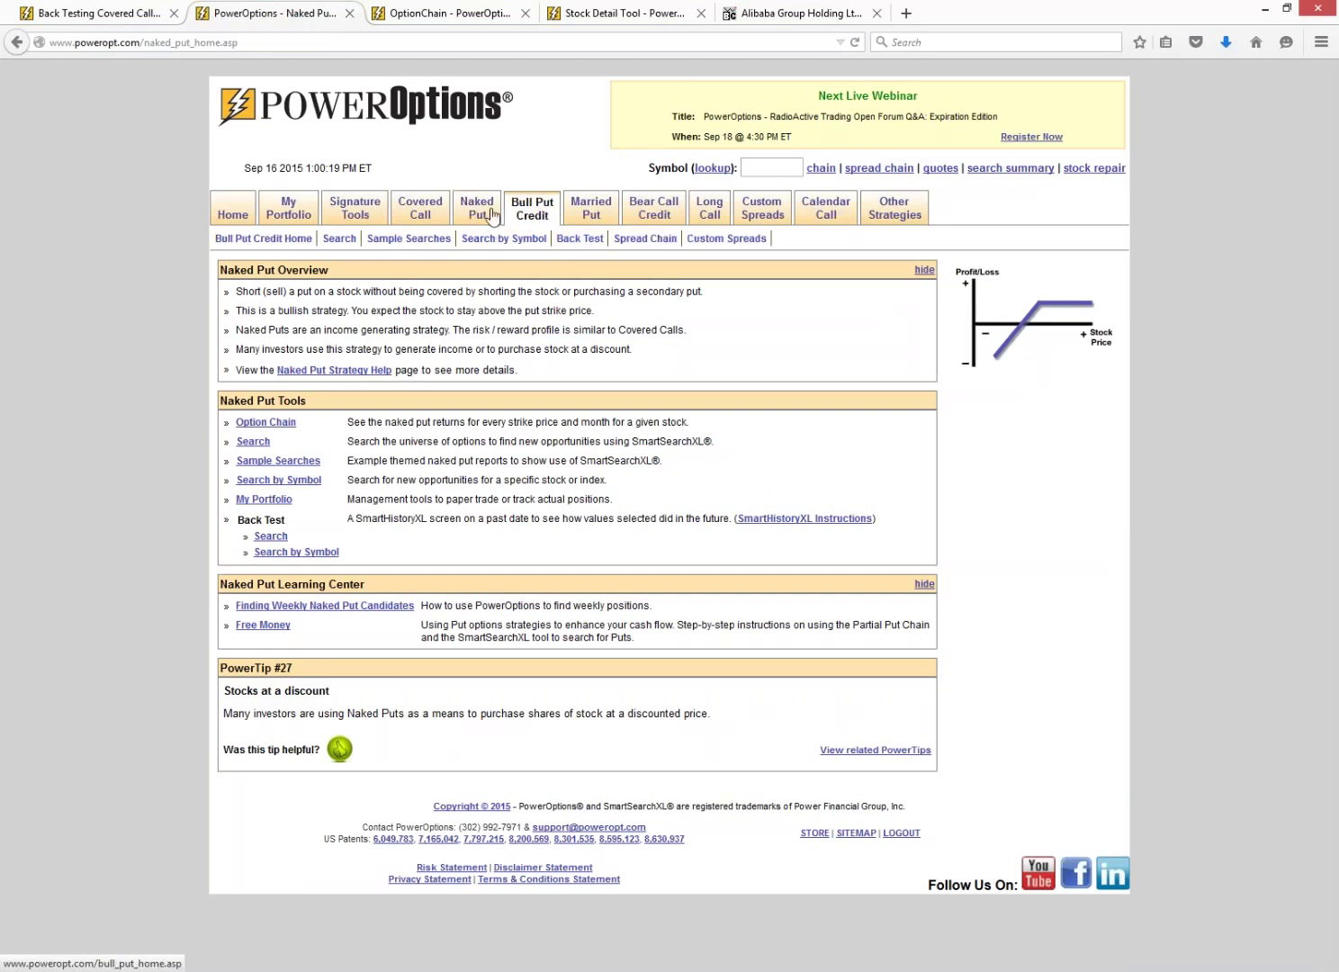
pyautogui.moveTo(492, 215)
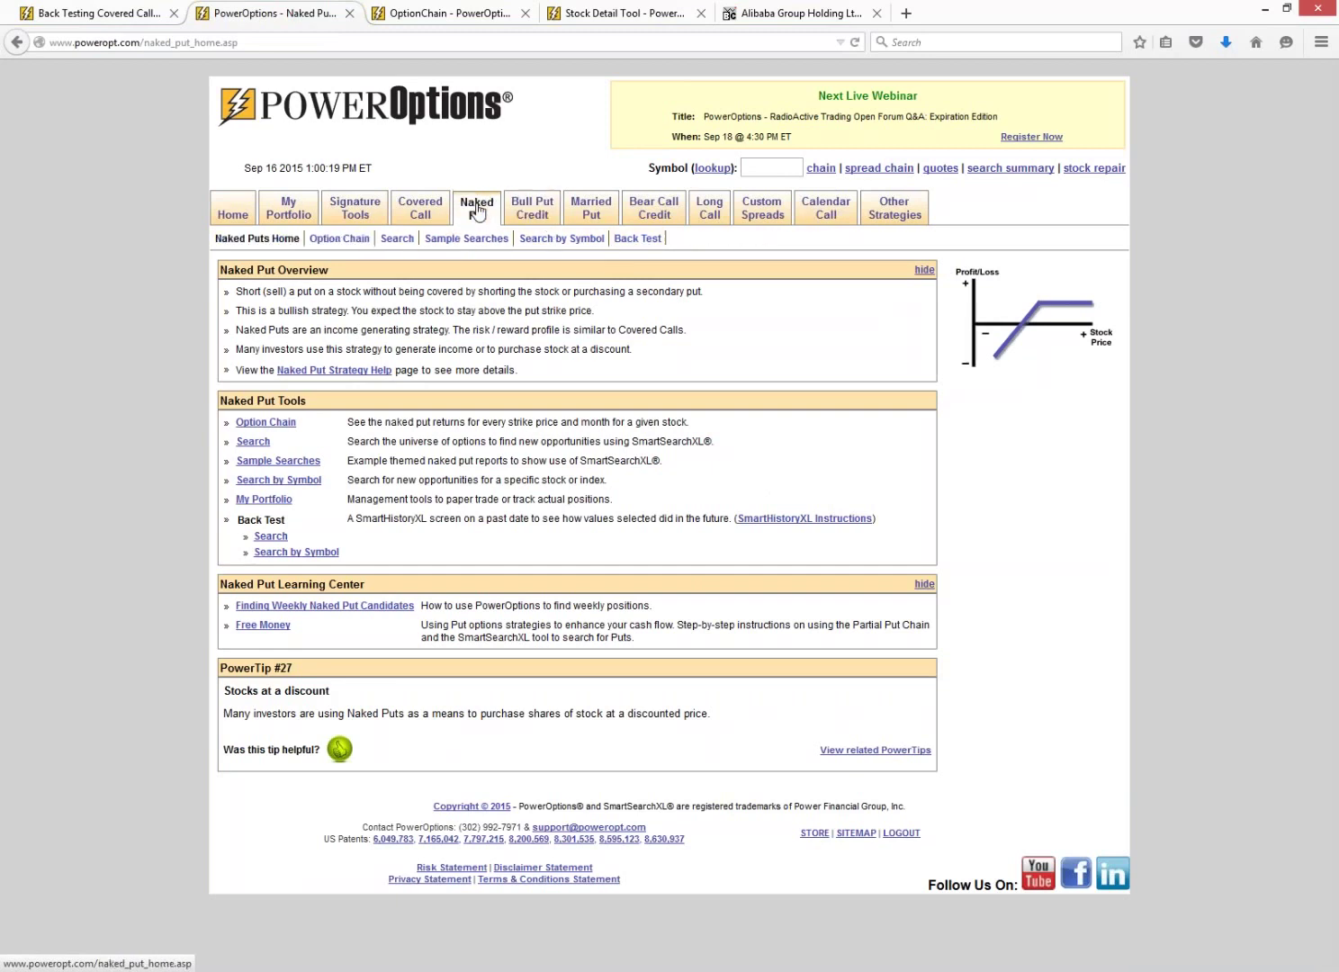
pyautogui.click(646, 241)
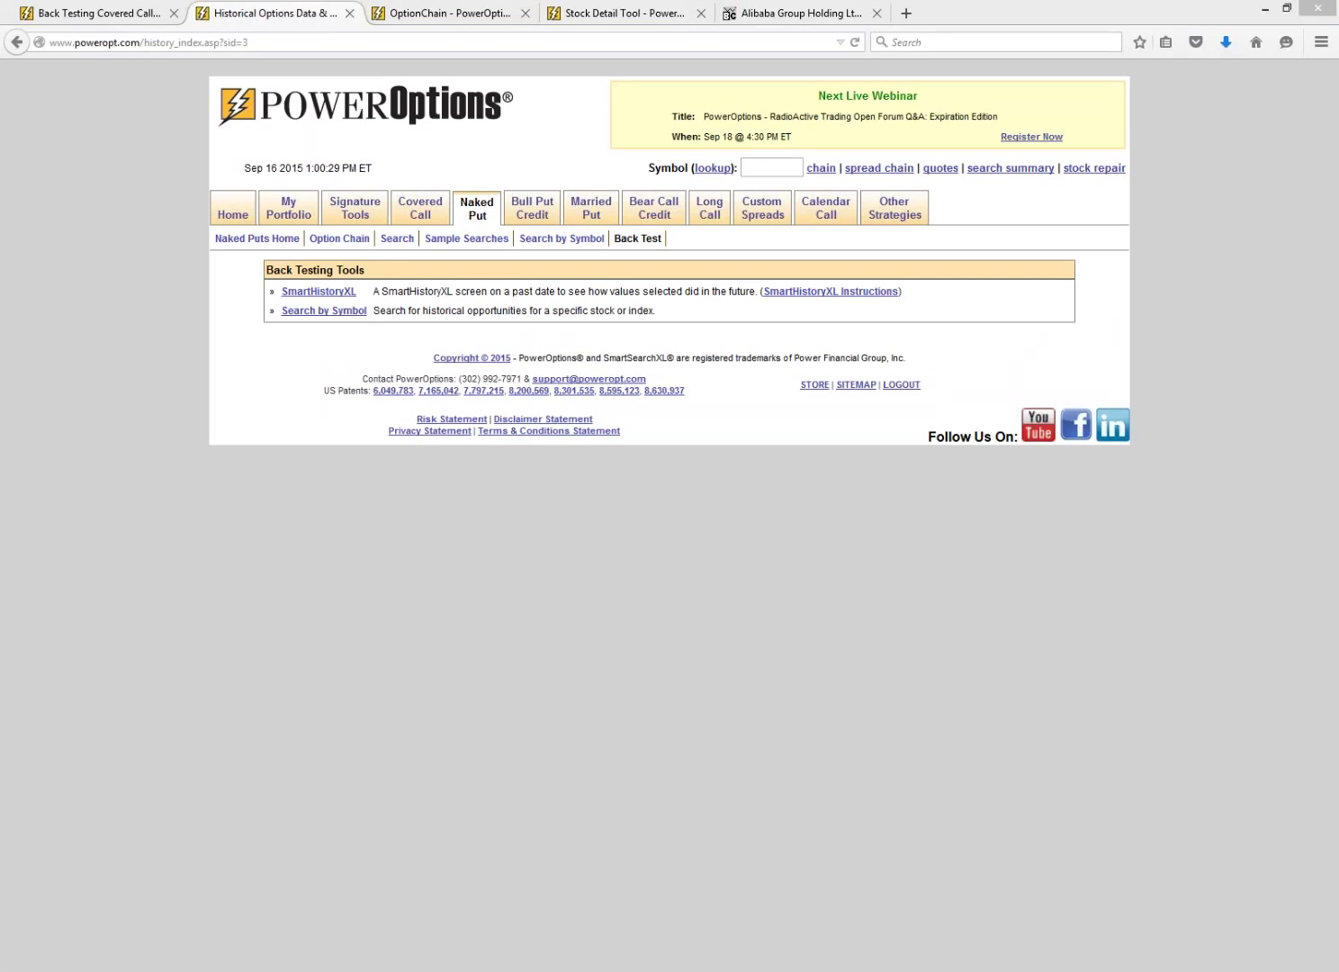
# - Switch to the slide presentation and advance to the Historical Suite of Tools pricing slide
pyautogui.hotkey('alt', 'Tab')
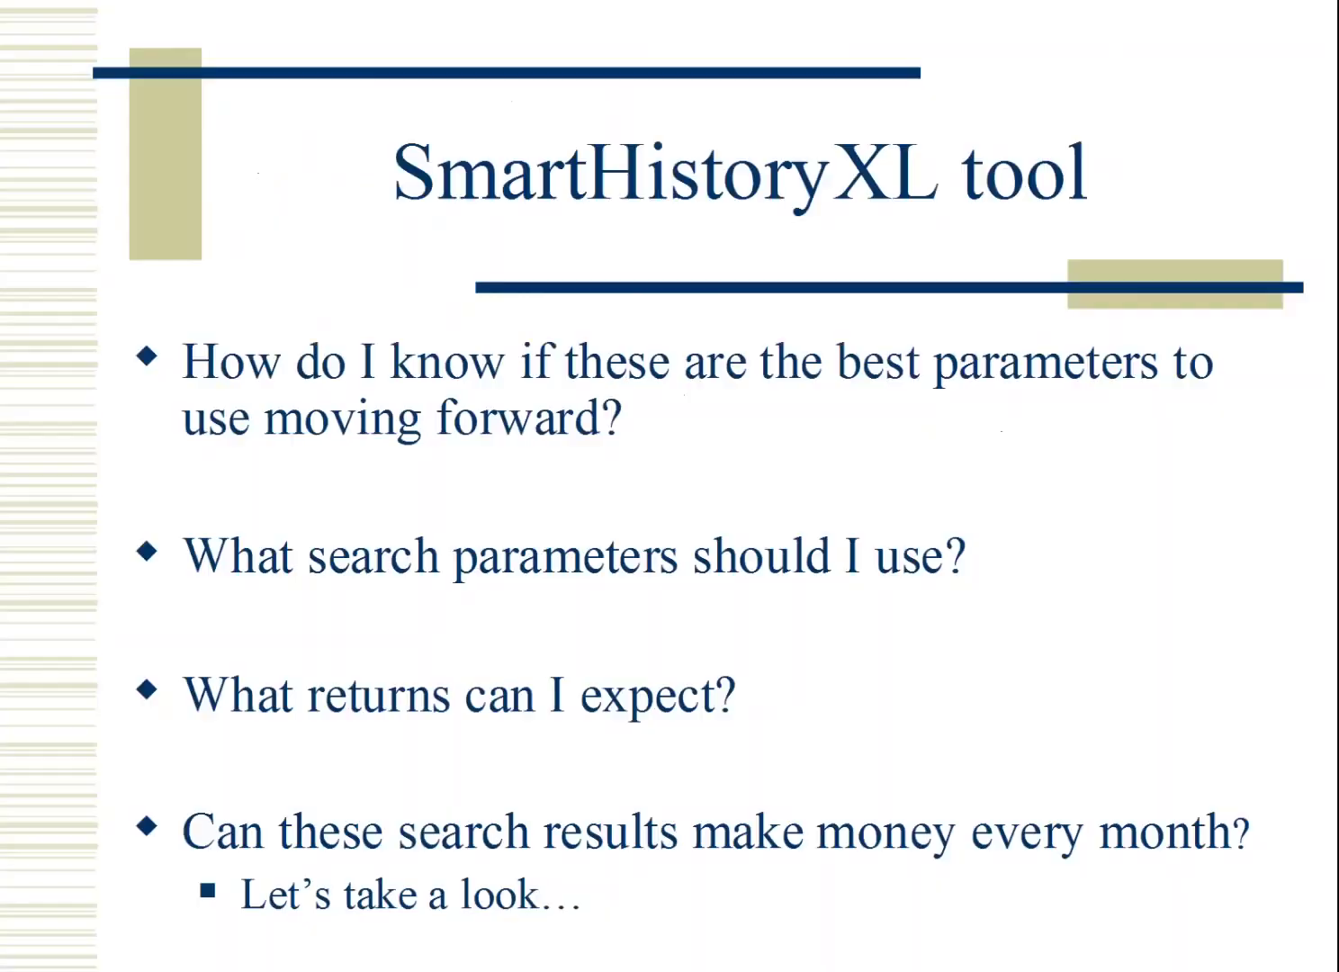
pyautogui.press('Right')
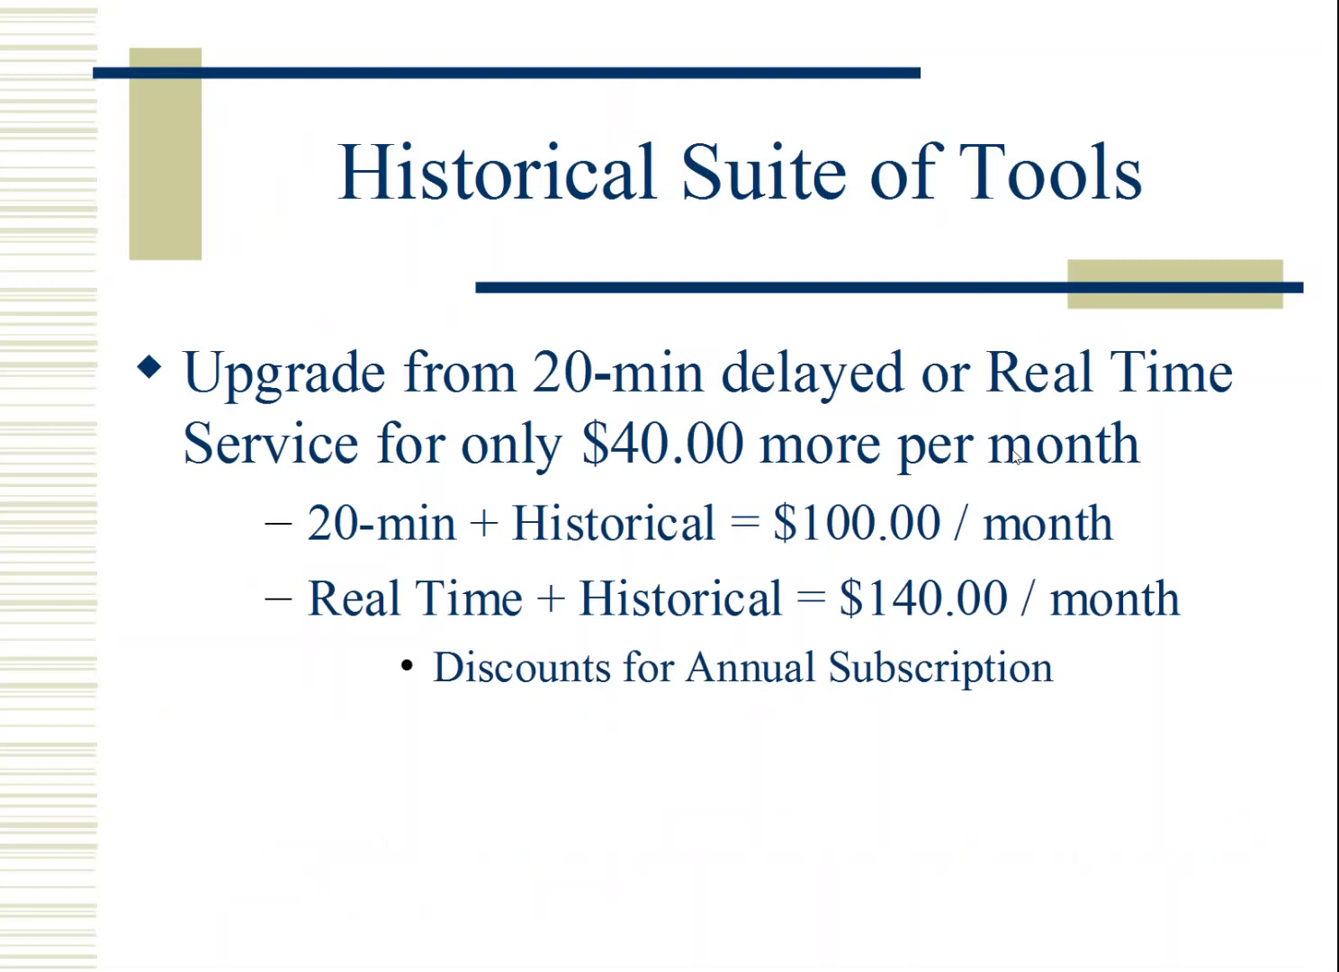